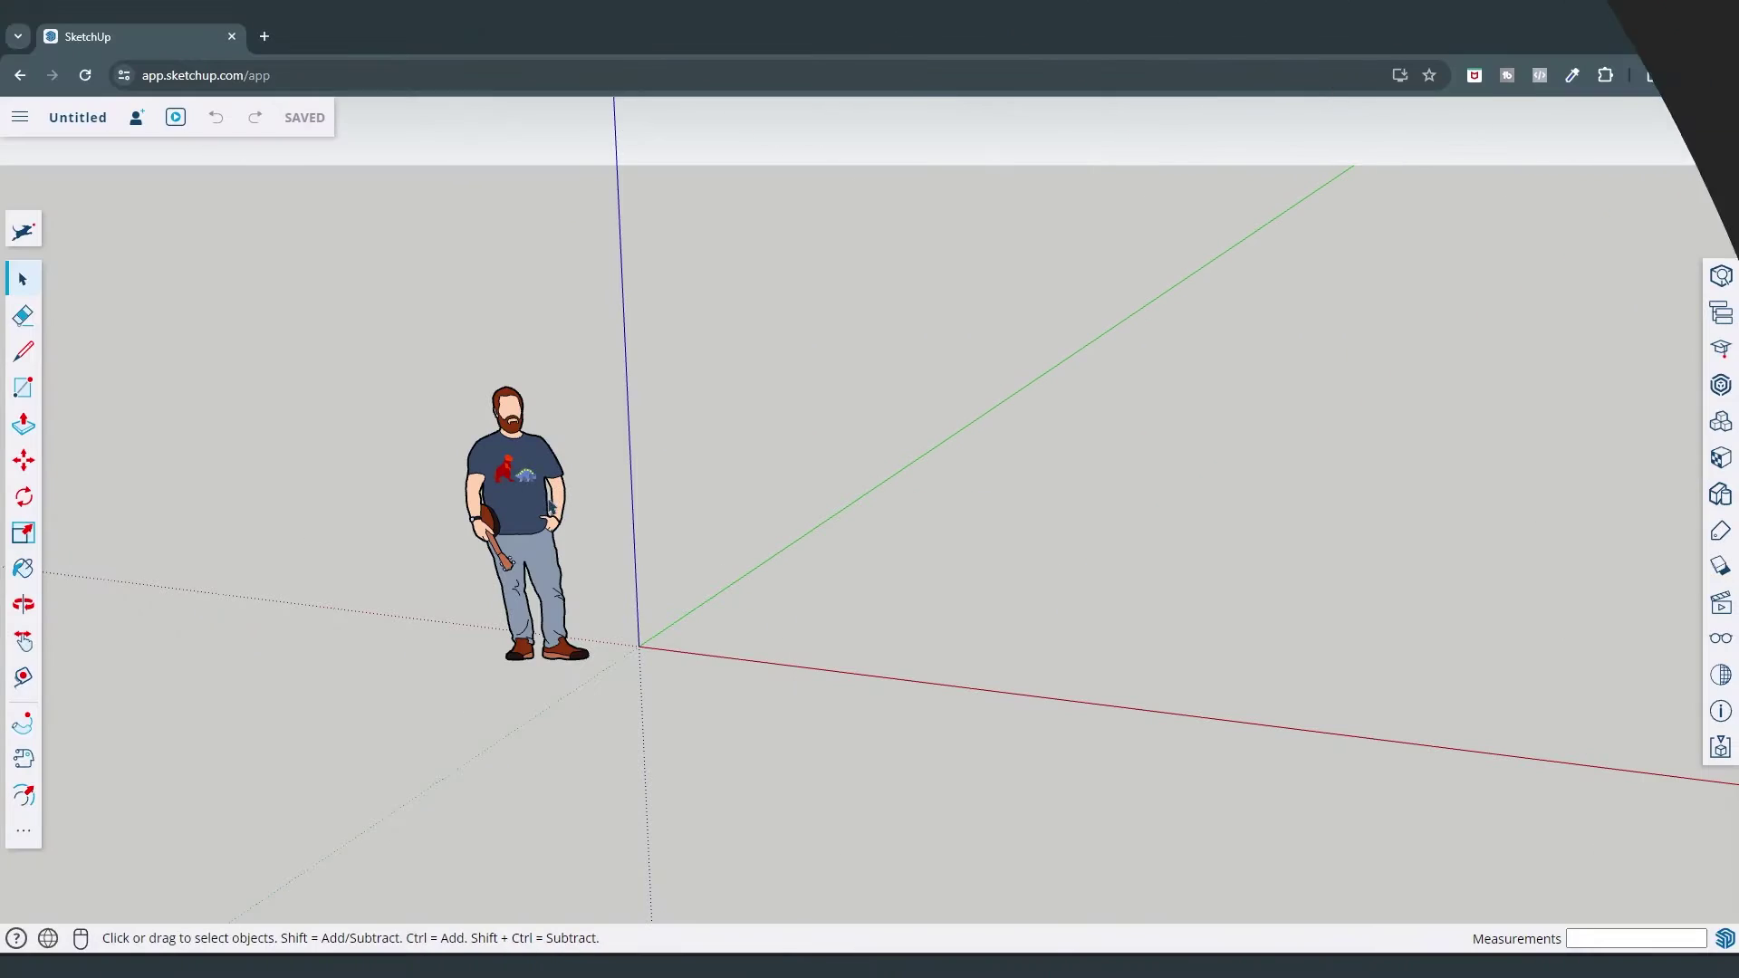
Delete the default person figure from the model
{"action": "left_click", "coordinate": [550, 506]}
{"action": "key", "text": "Delete"}
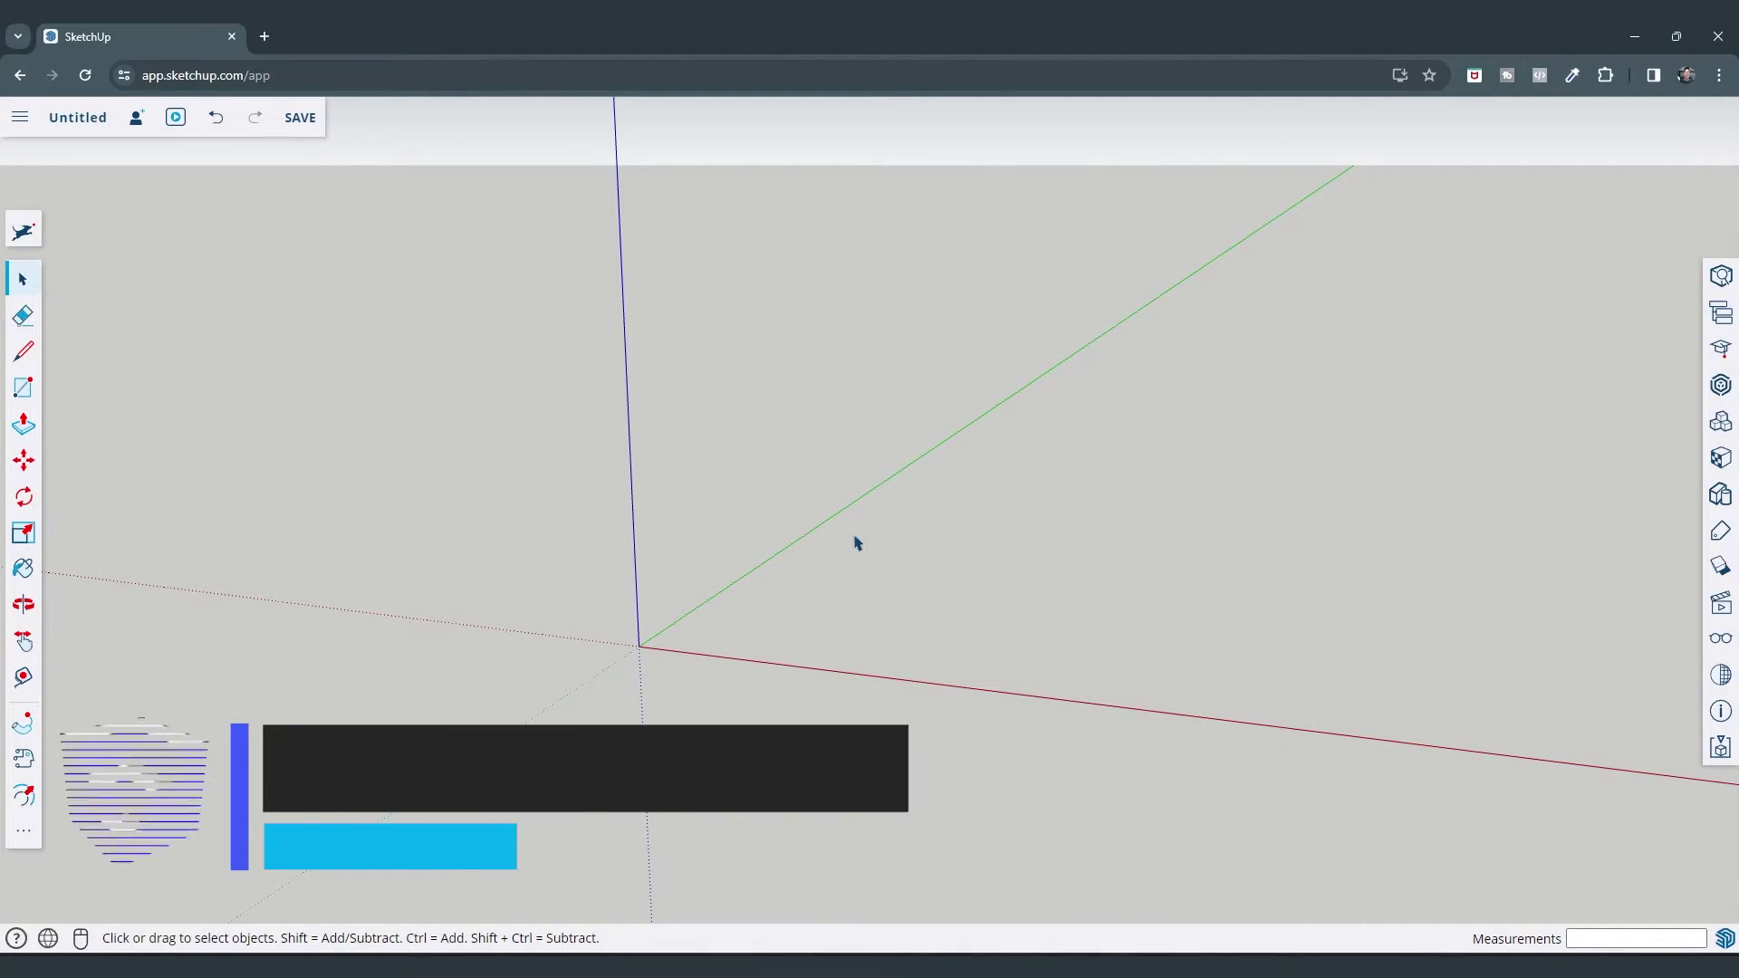
Draw a 15' line from the origin along the red axis
{"action": "scroll", "coordinate": [693, 554], "scroll_direction": "down", "scroll_amount": 2}
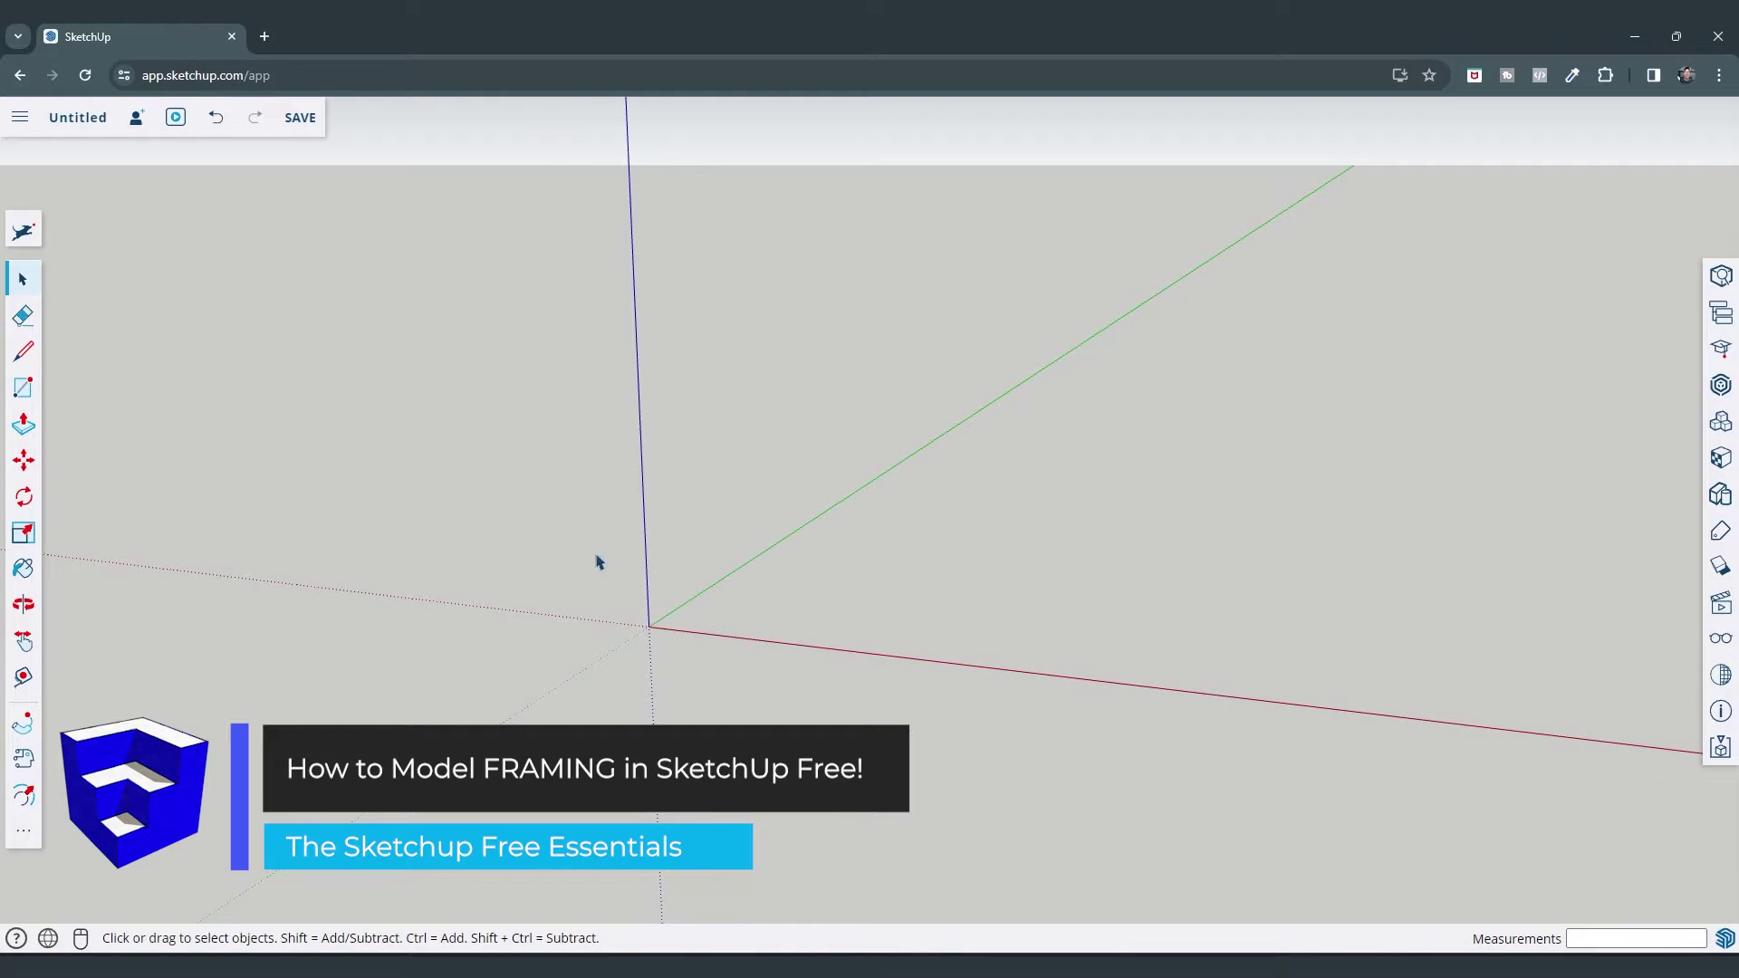
{"action": "middle_click_drag", "start_coordinate": [1020, 493], "coordinate": [887, 510]}
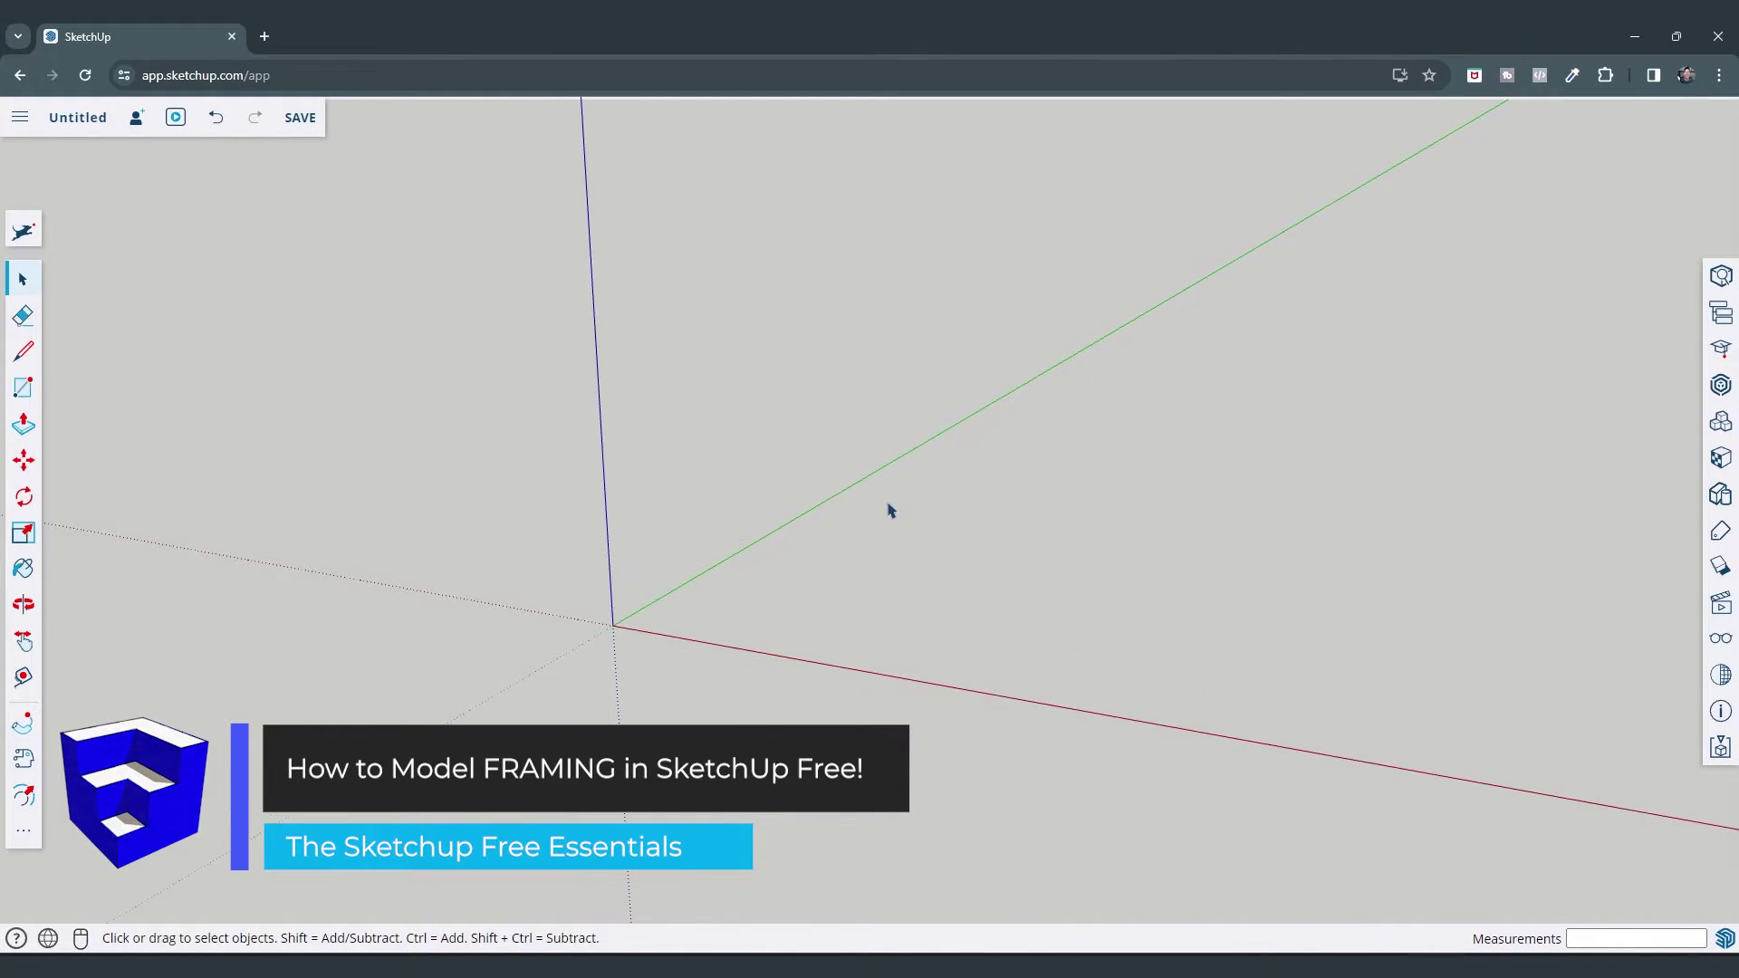
{"action": "key", "text": "l"}
{"action": "left_click", "coordinate": [612, 625]}
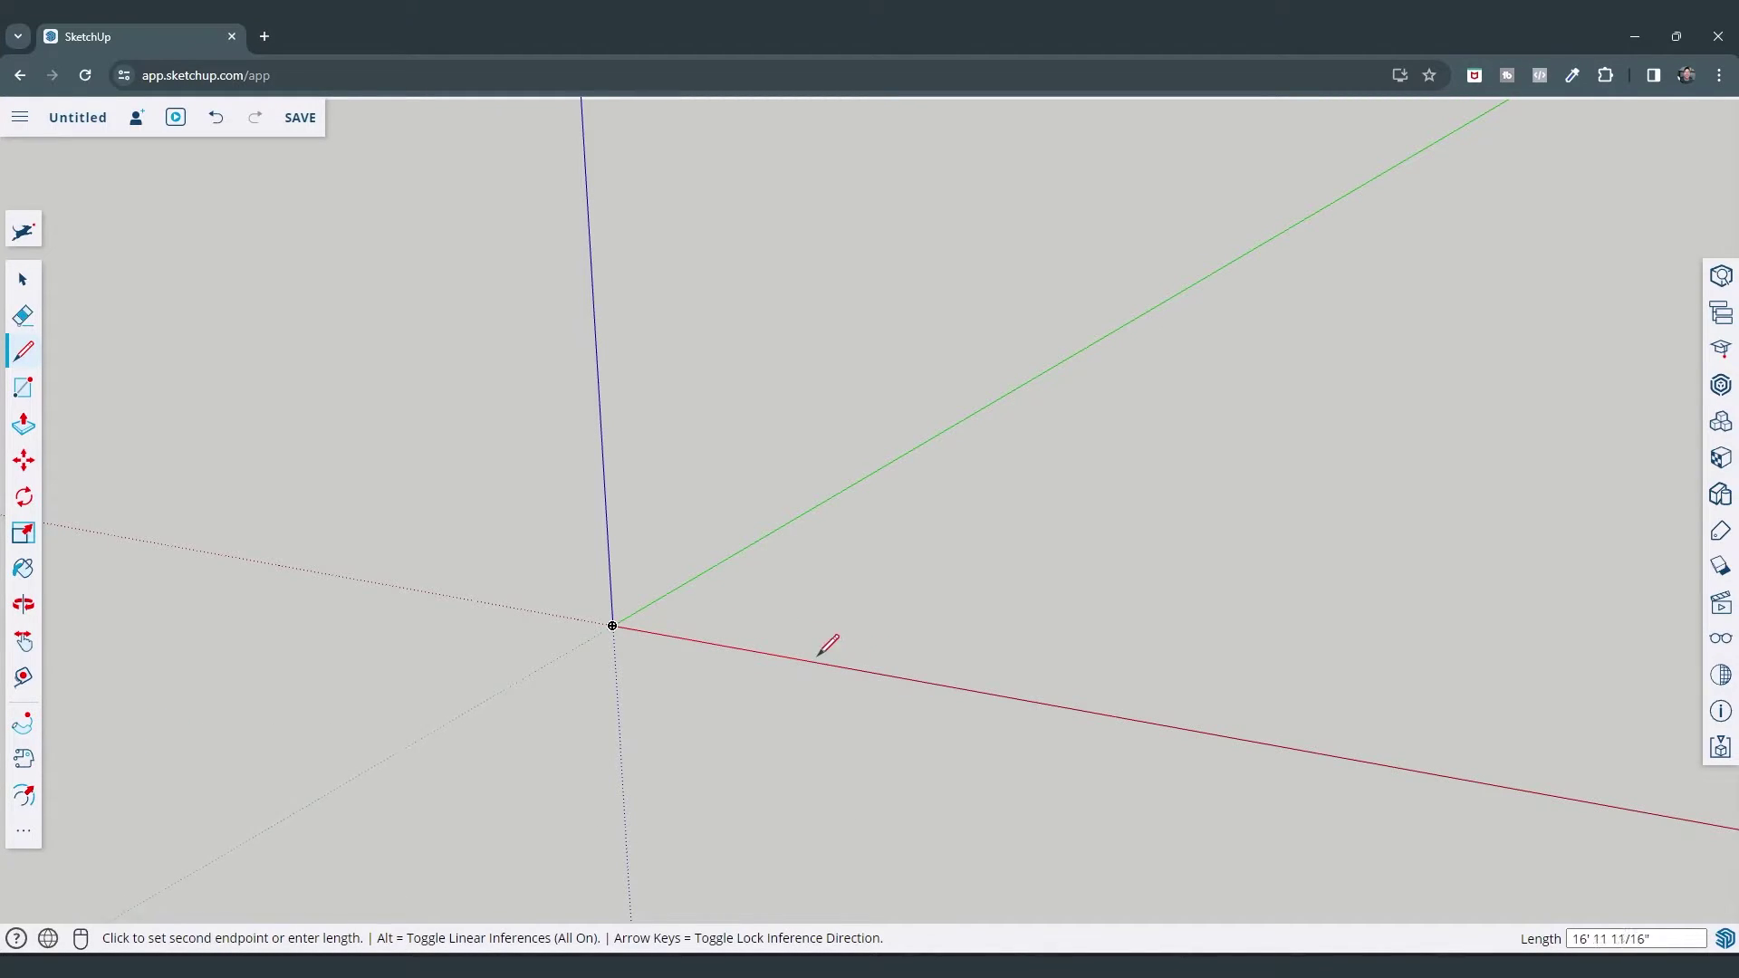
{"action": "type", "text": "15"}
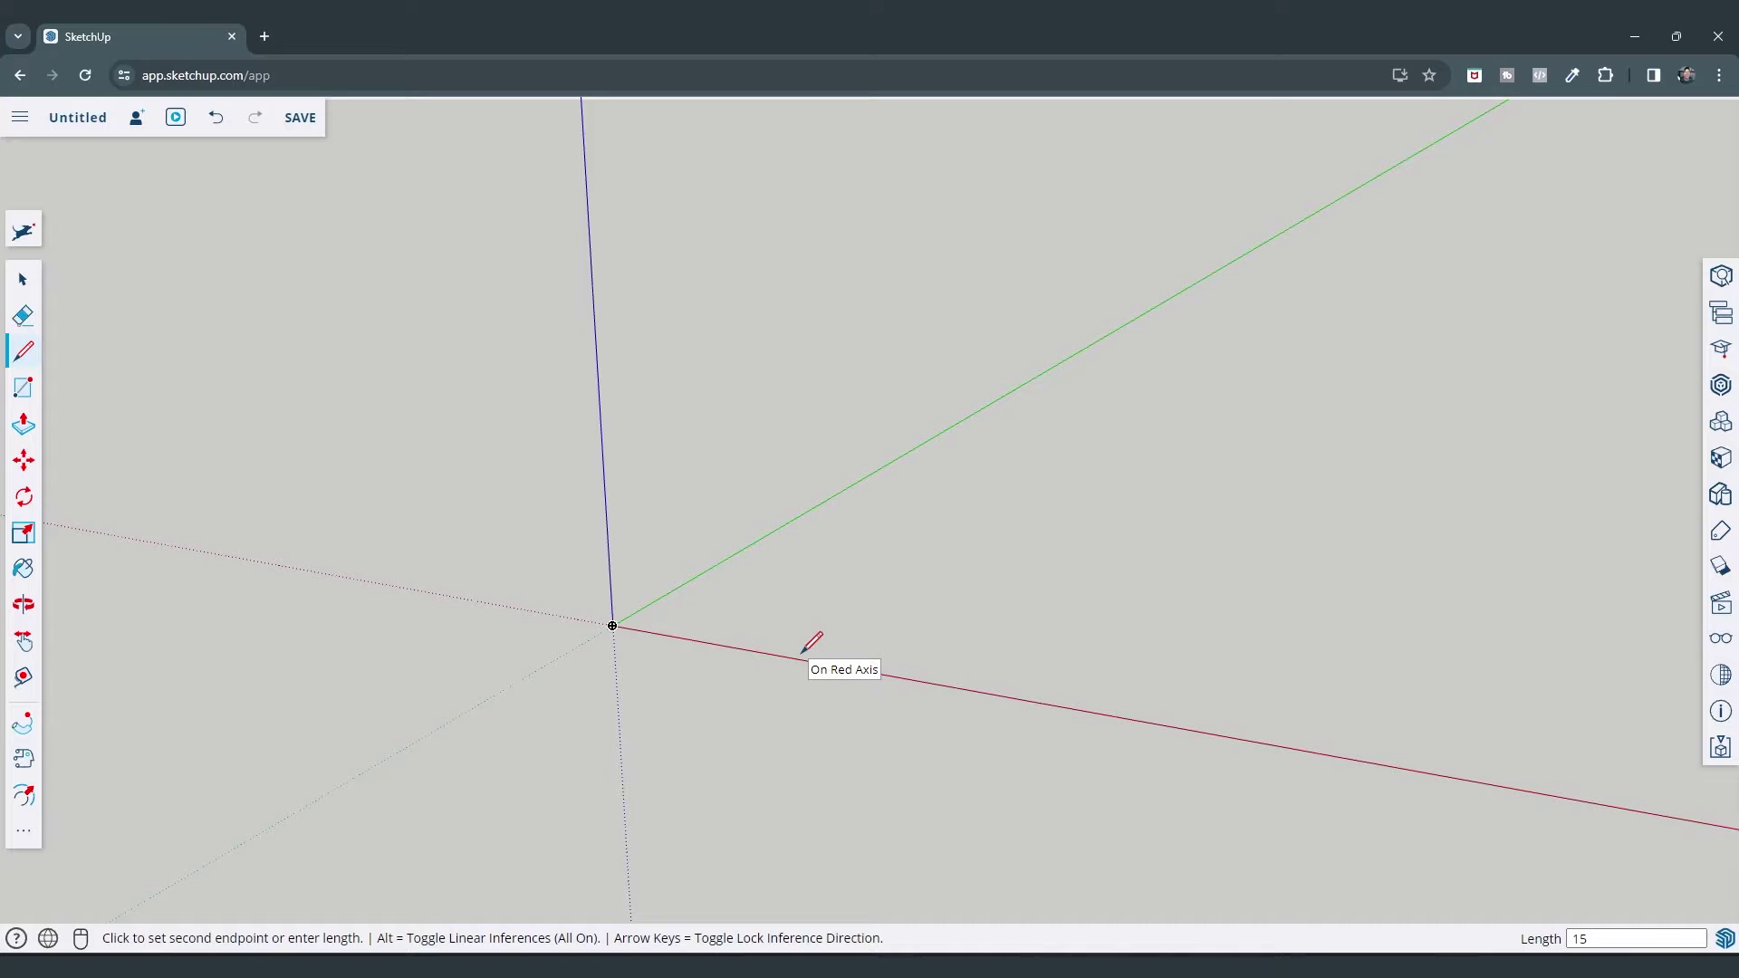
{"action": "type", "text": "'"}
{"action": "key", "text": "Return"}
{"action": "key", "text": "space"}
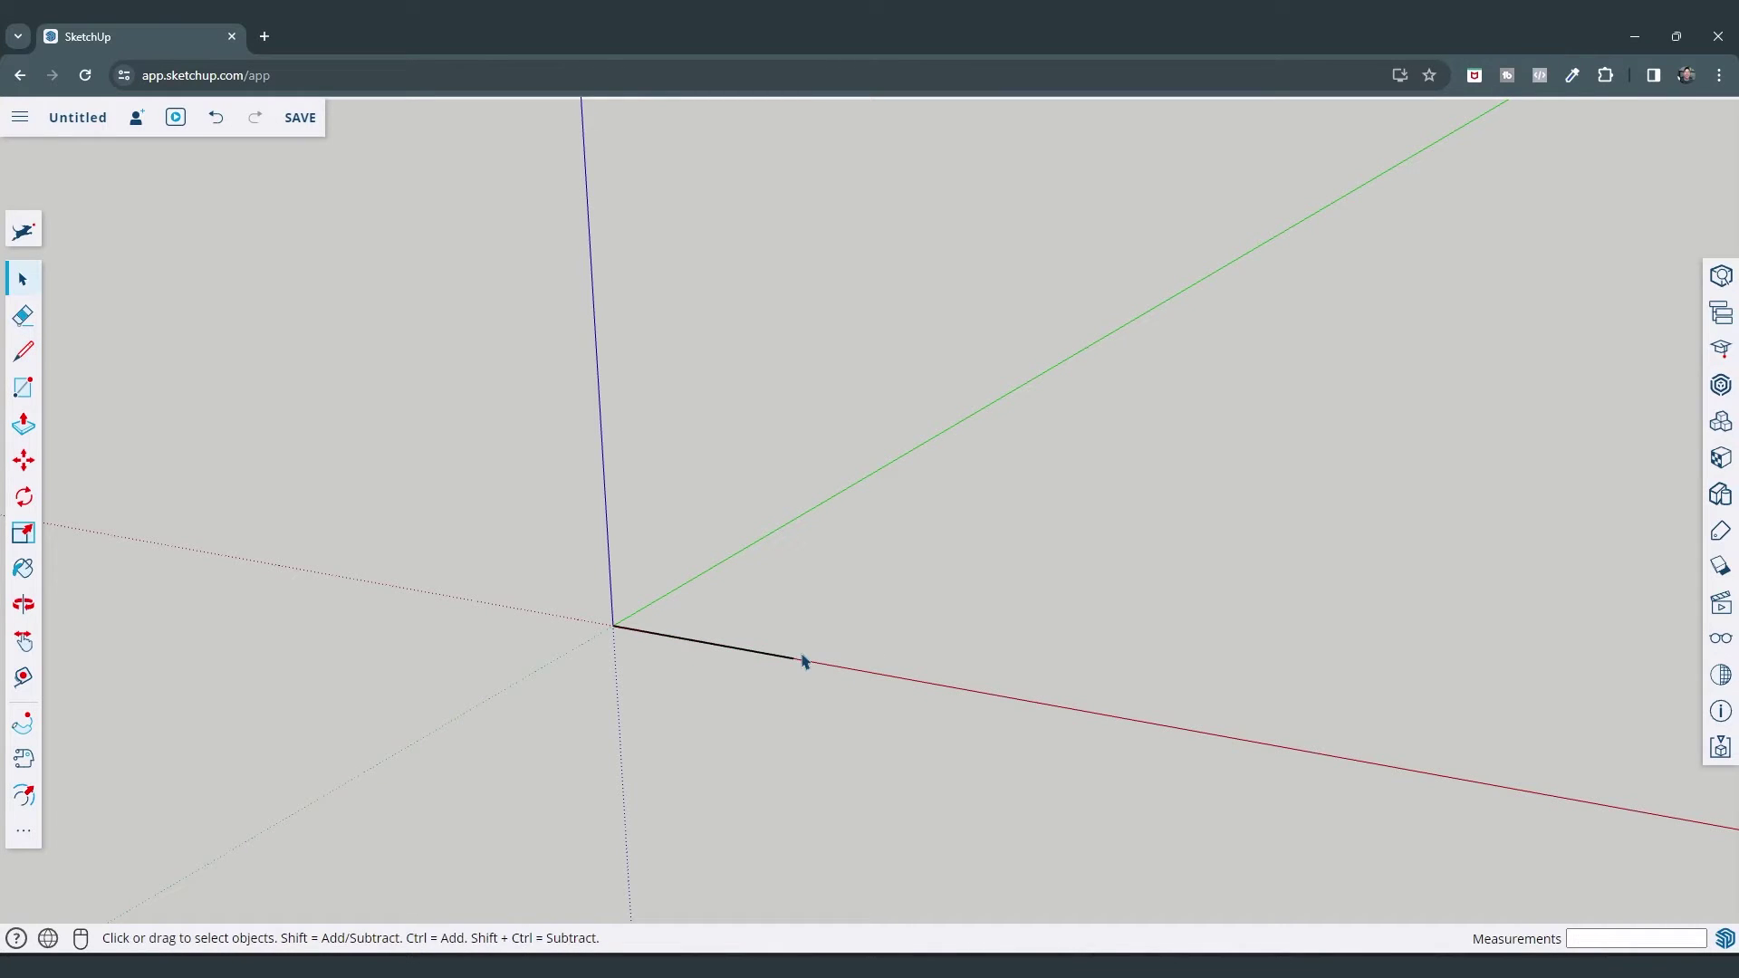
Draw a 15' line parallel to the green axis from the free end of the first line
{"action": "key", "text": "l"}
{"action": "left_click", "coordinate": [793, 658]}
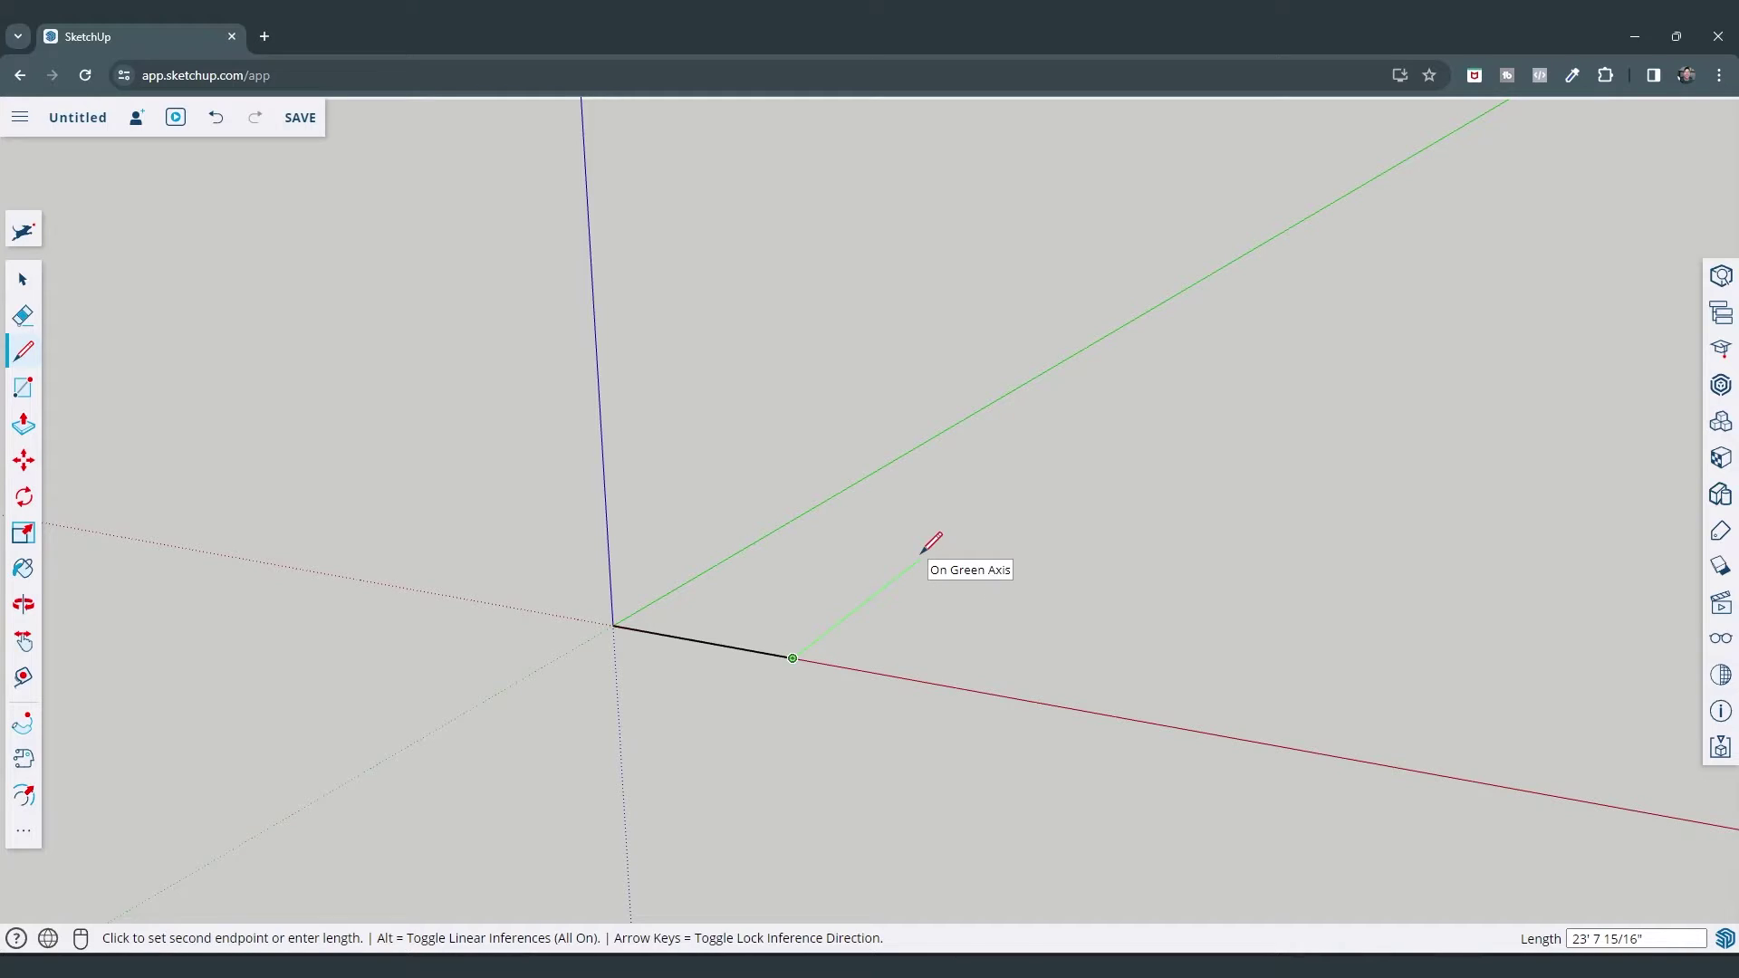
{"action": "type", "text": "15"}
{"action": "key", "text": "Return"}
{"action": "key", "text": "space"}
Select both lines and offset them 5 1/2" toward the inside of the corner
{"action": "scroll", "coordinate": [786, 621], "scroll_direction": "up", "scroll_amount": 3}
{"action": "key", "text": "o"}
{"action": "left_click_drag", "start_coordinate": [801, 629], "coordinate": [735, 704]}
{"action": "key", "text": "space"}
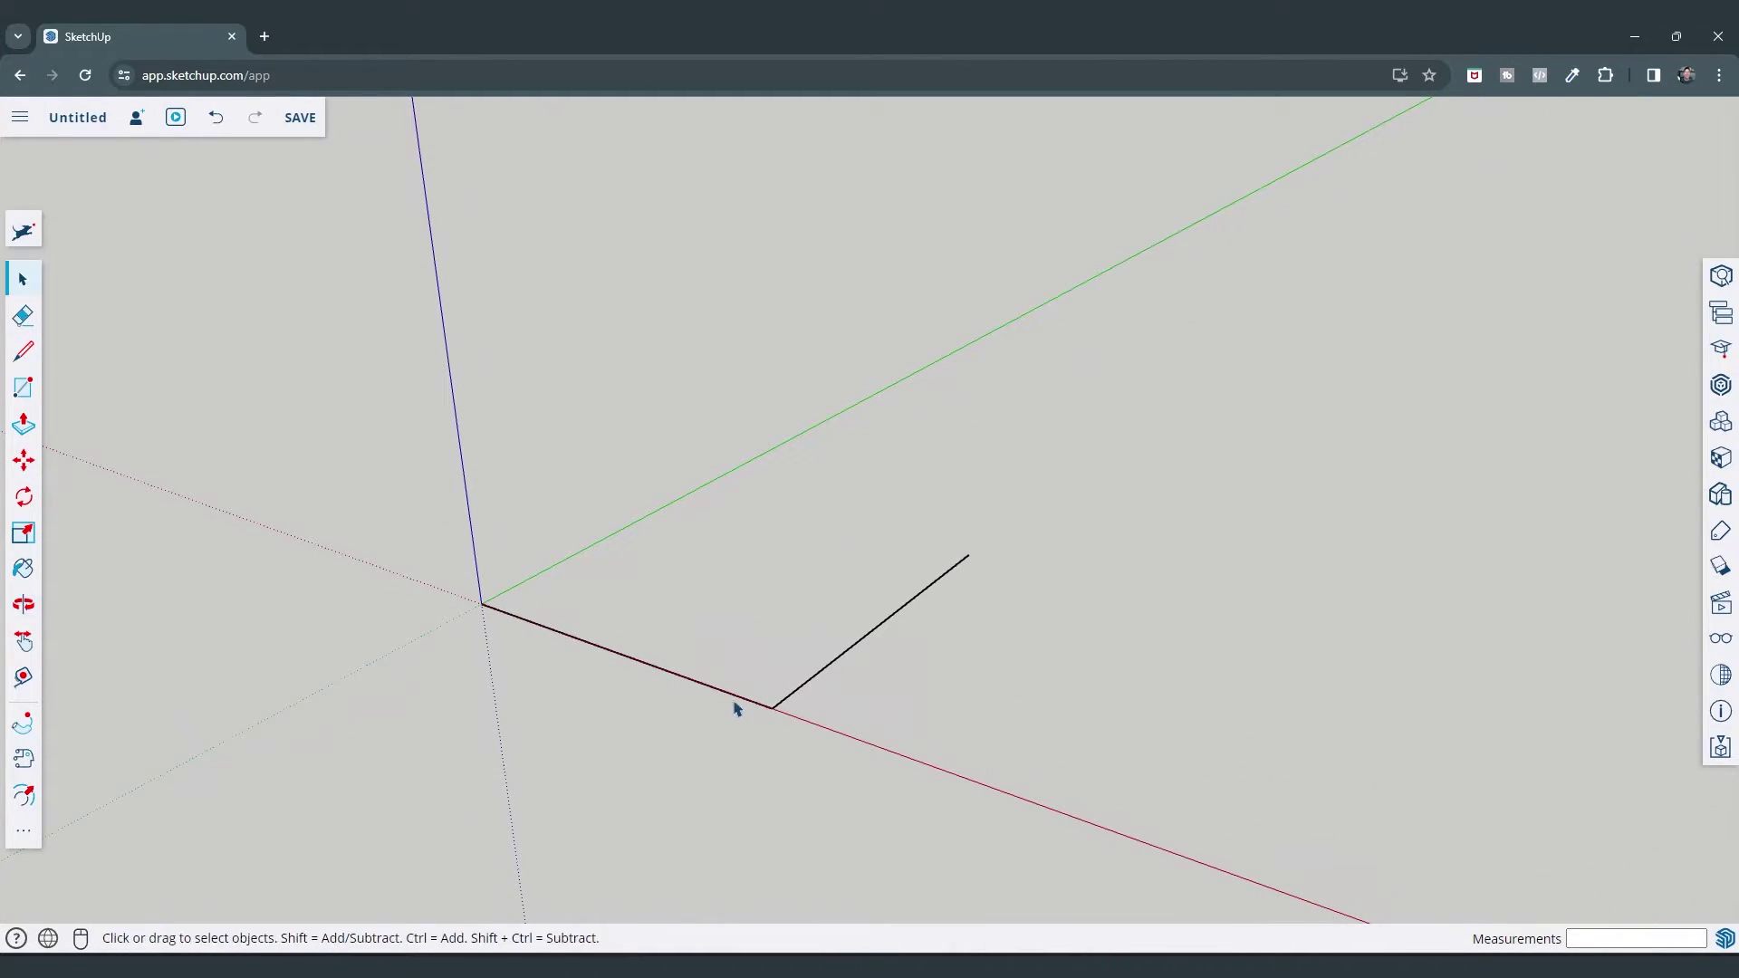
{"action": "left_click", "coordinate": [814, 678]}
{"action": "left_click_drag", "start_coordinate": [809, 625], "coordinate": [771, 708]}
{"action": "key", "text": "f"}
{"action": "left_click", "coordinate": [839, 665]}
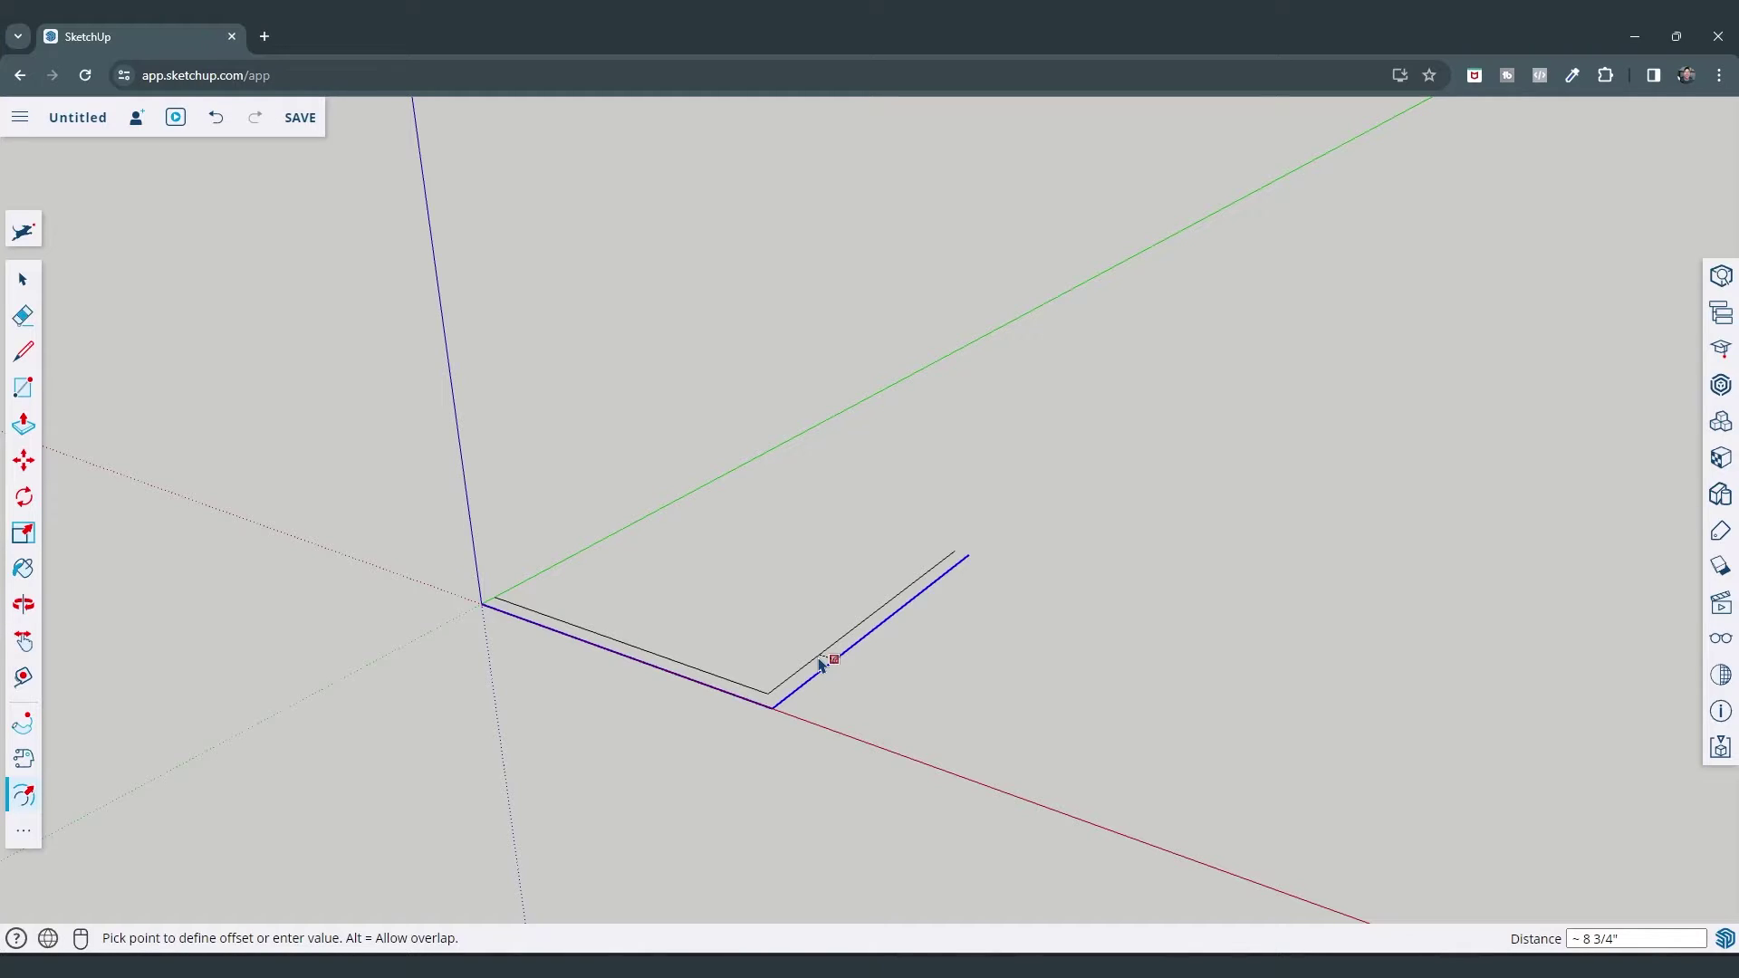
{"action": "key", "text": "Return"}
{"action": "key", "text": "space"}
Close both open ends of the L-shaped outline with short lines between the original and offset edges
{"action": "mouse_move", "coordinate": [631, 593]}
{"action": "middle_mouse_down"}
{"action": "mouse_move", "coordinate": [582, 589]}
{"action": "mouse_move", "coordinate": [574, 710]}
{"action": "middle_mouse_up"}
{"action": "key", "text": "l"}
{"action": "left_click", "coordinate": [491, 573]}
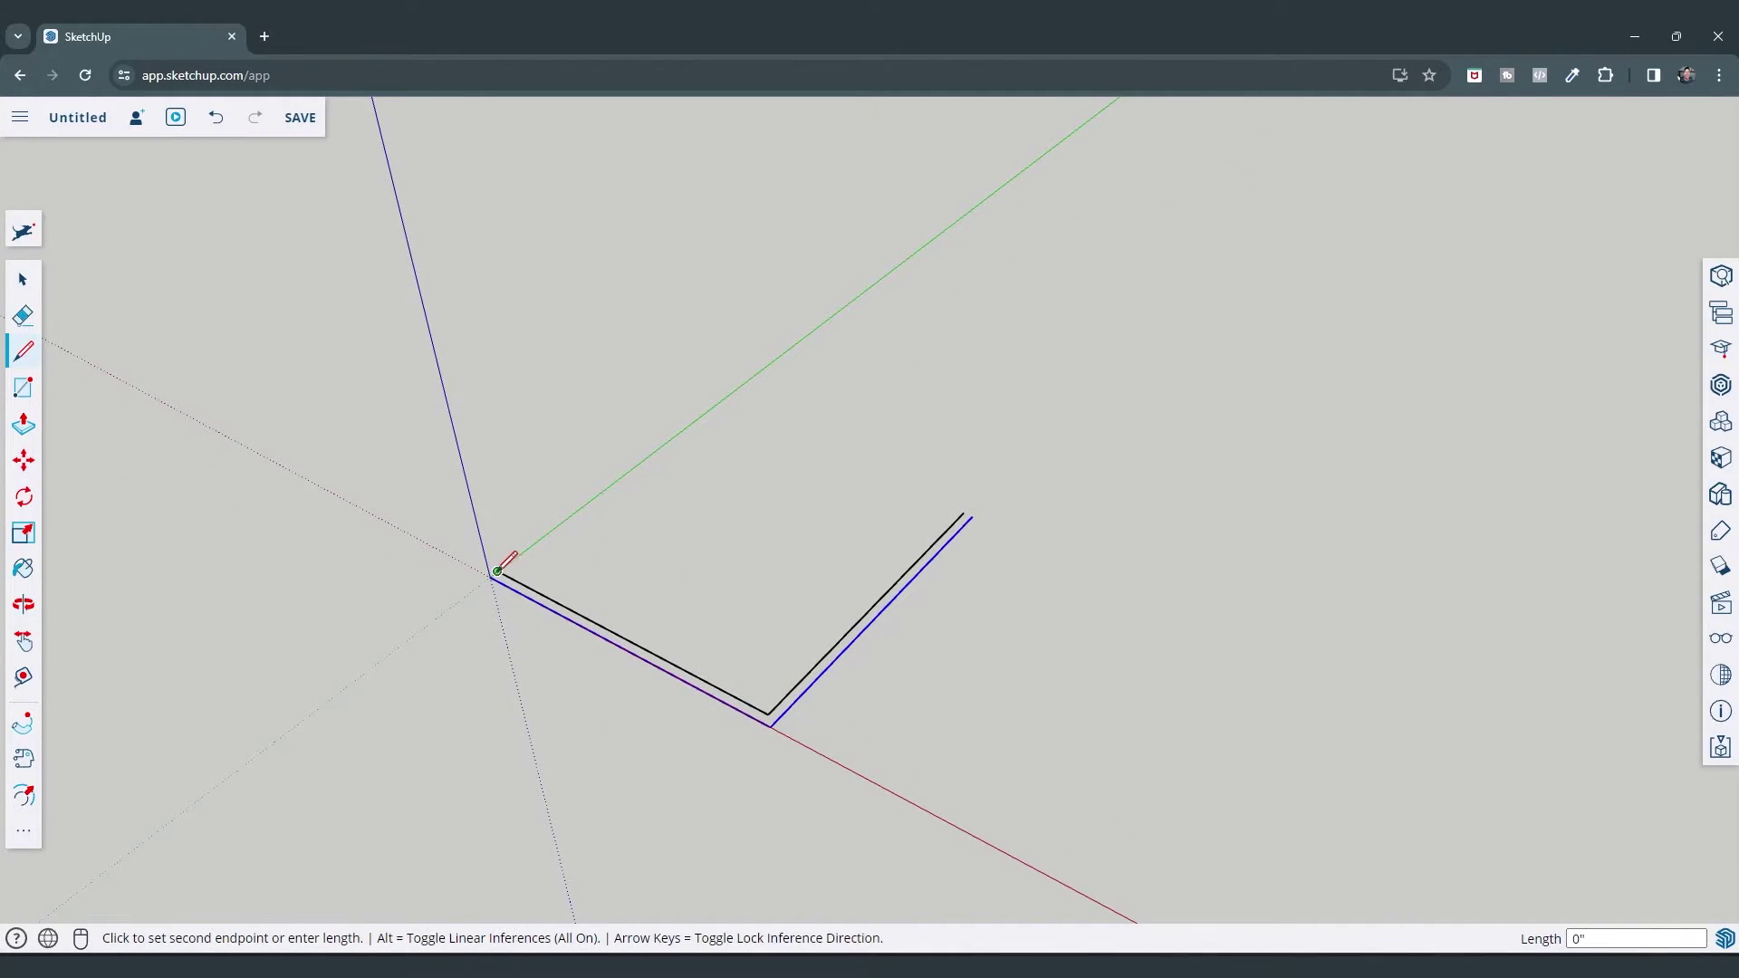
{"action": "key", "text": "space"}
{"action": "key", "text": "l"}
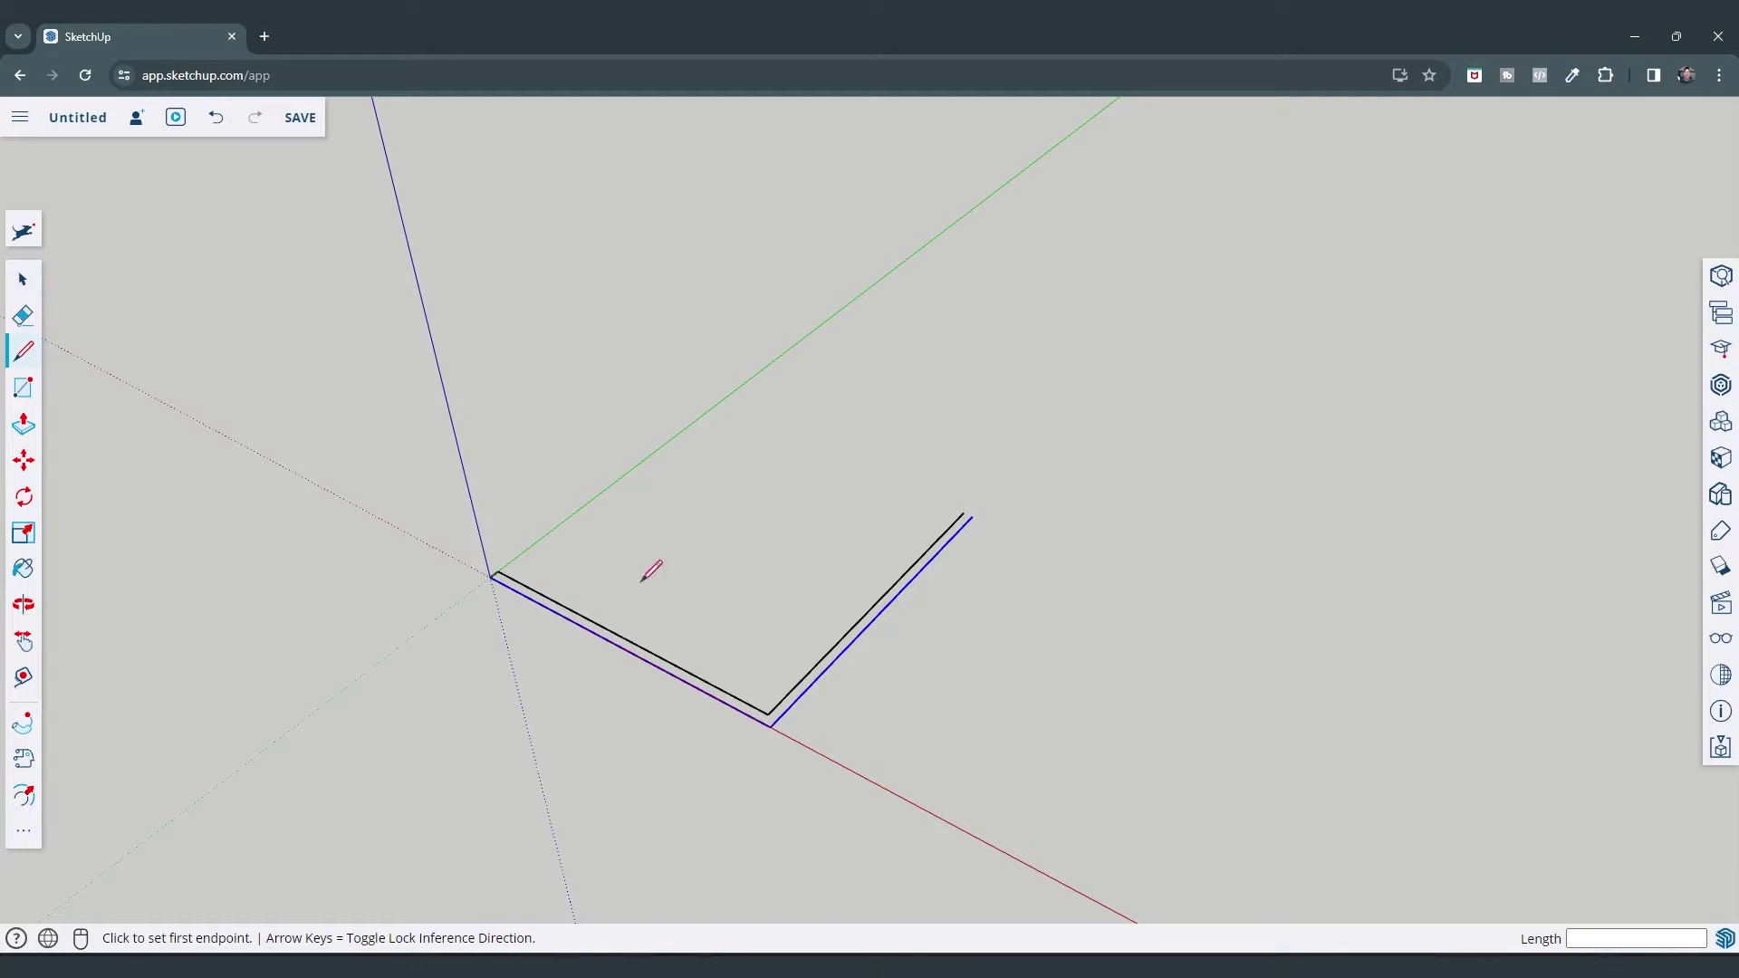
{"action": "left_click", "coordinate": [963, 513]}
{"action": "key", "text": "space"}
Push/Pull the L-shaped face up 1 1/2" to form the bottom plate
{"action": "middle_click_drag", "start_coordinate": [975, 551], "coordinate": [736, 712]}
{"action": "scroll", "coordinate": [766, 675], "scroll_direction": "up", "scroll_amount": 1}
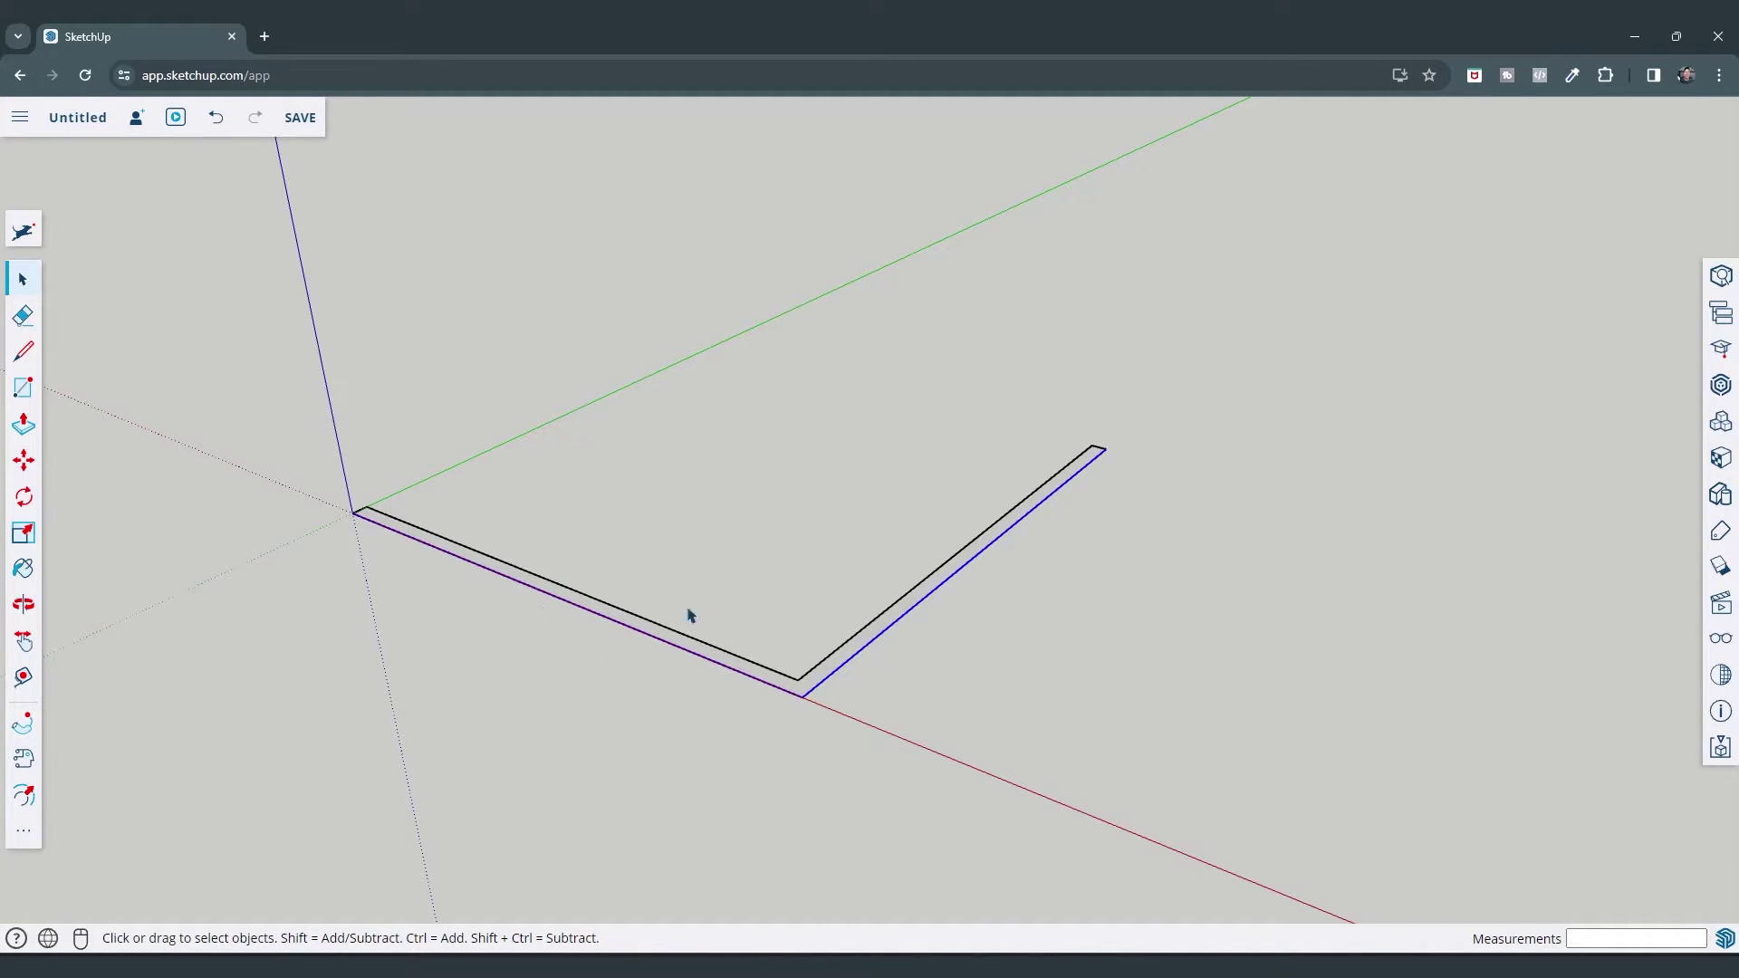
{"action": "scroll", "coordinate": [724, 619], "scroll_direction": "down", "scroll_amount": 1}
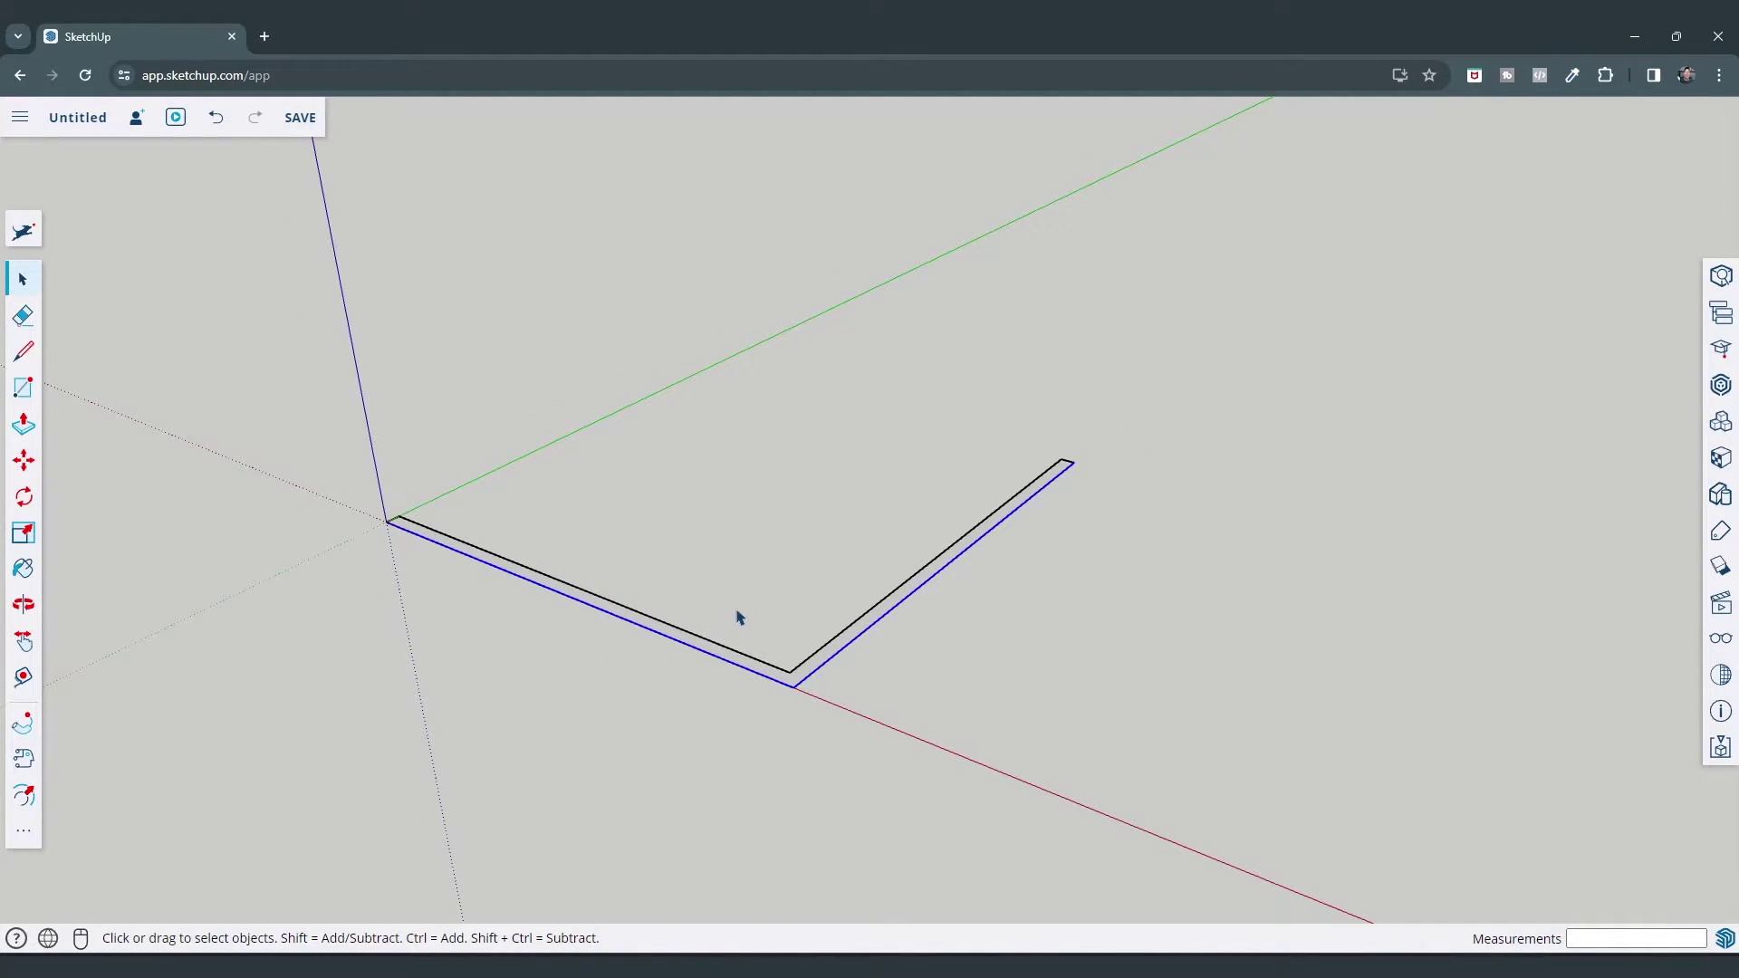
{"action": "key", "text": "p"}
{"action": "left_click", "coordinate": [793, 681]}
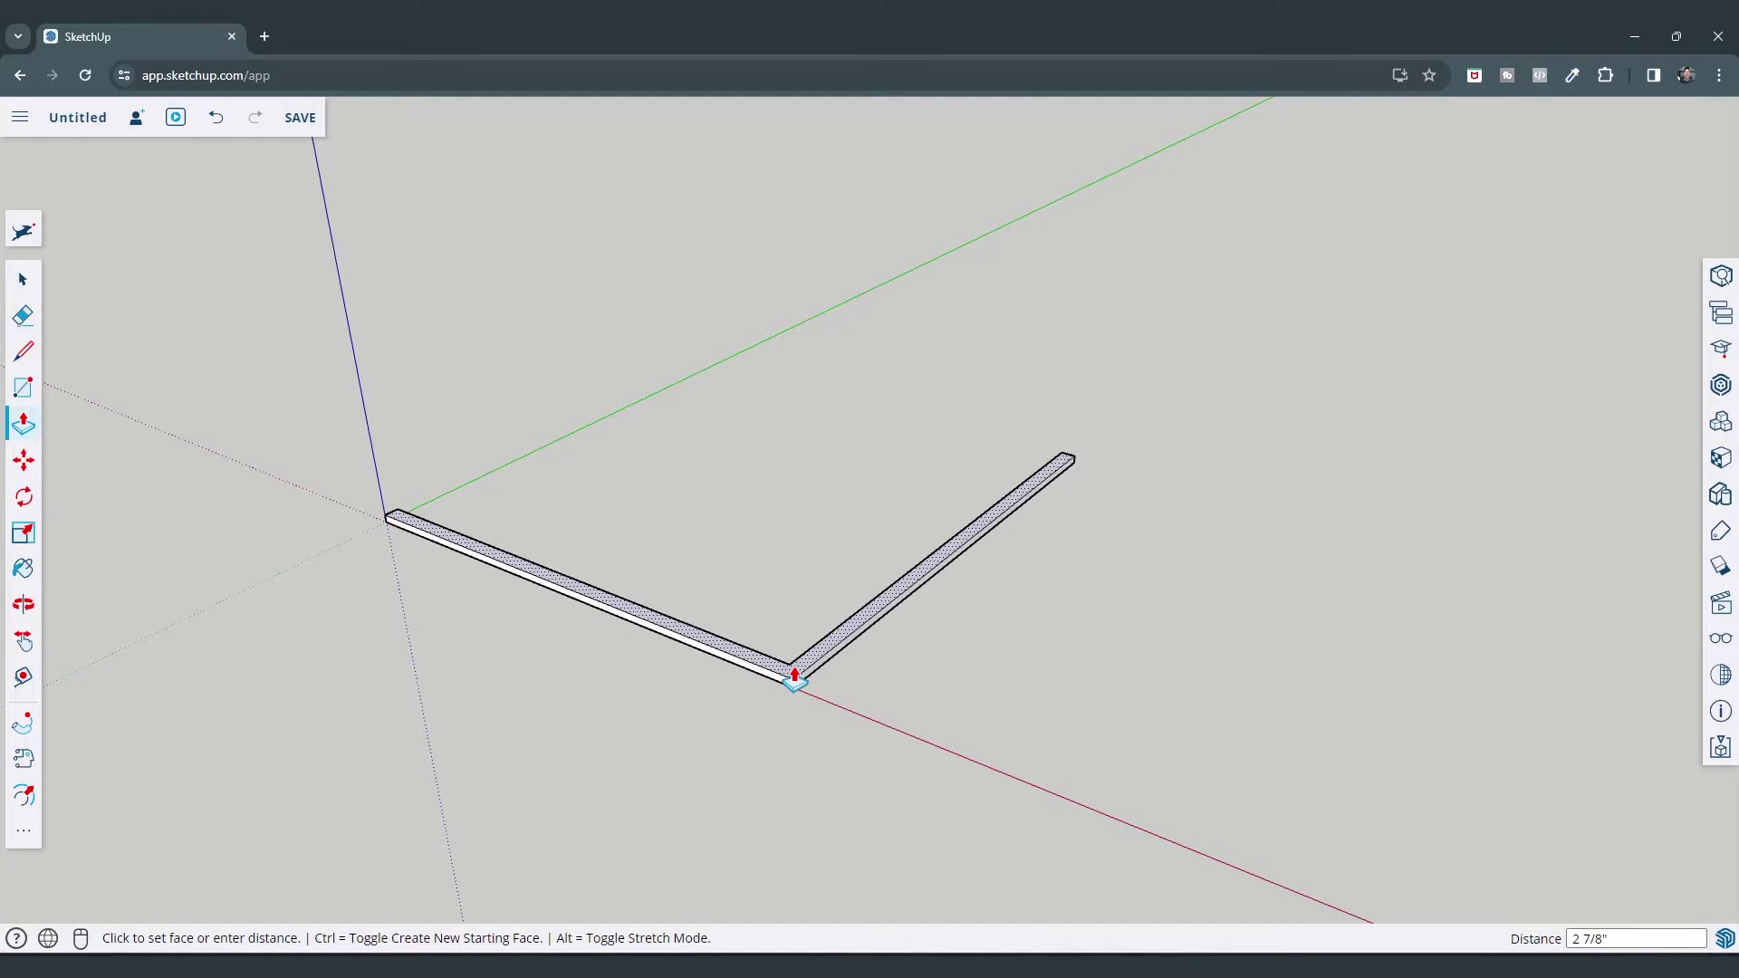
{"action": "key", "text": "Return"}
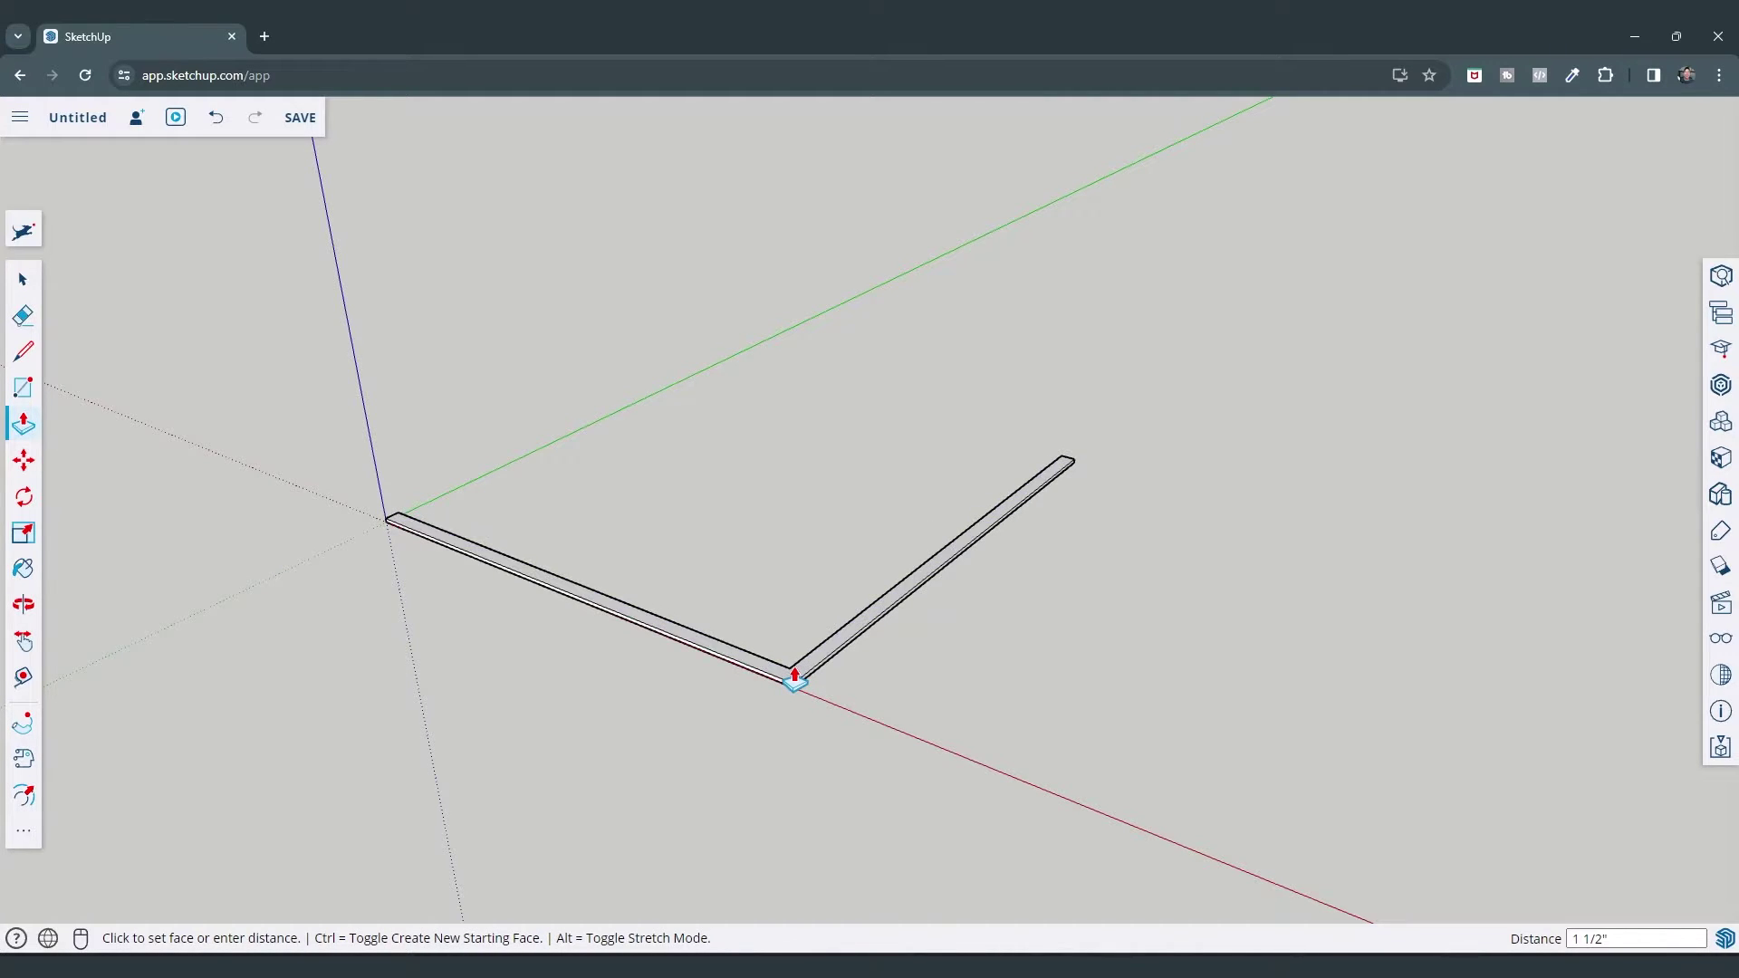
{"action": "key", "text": "space"}
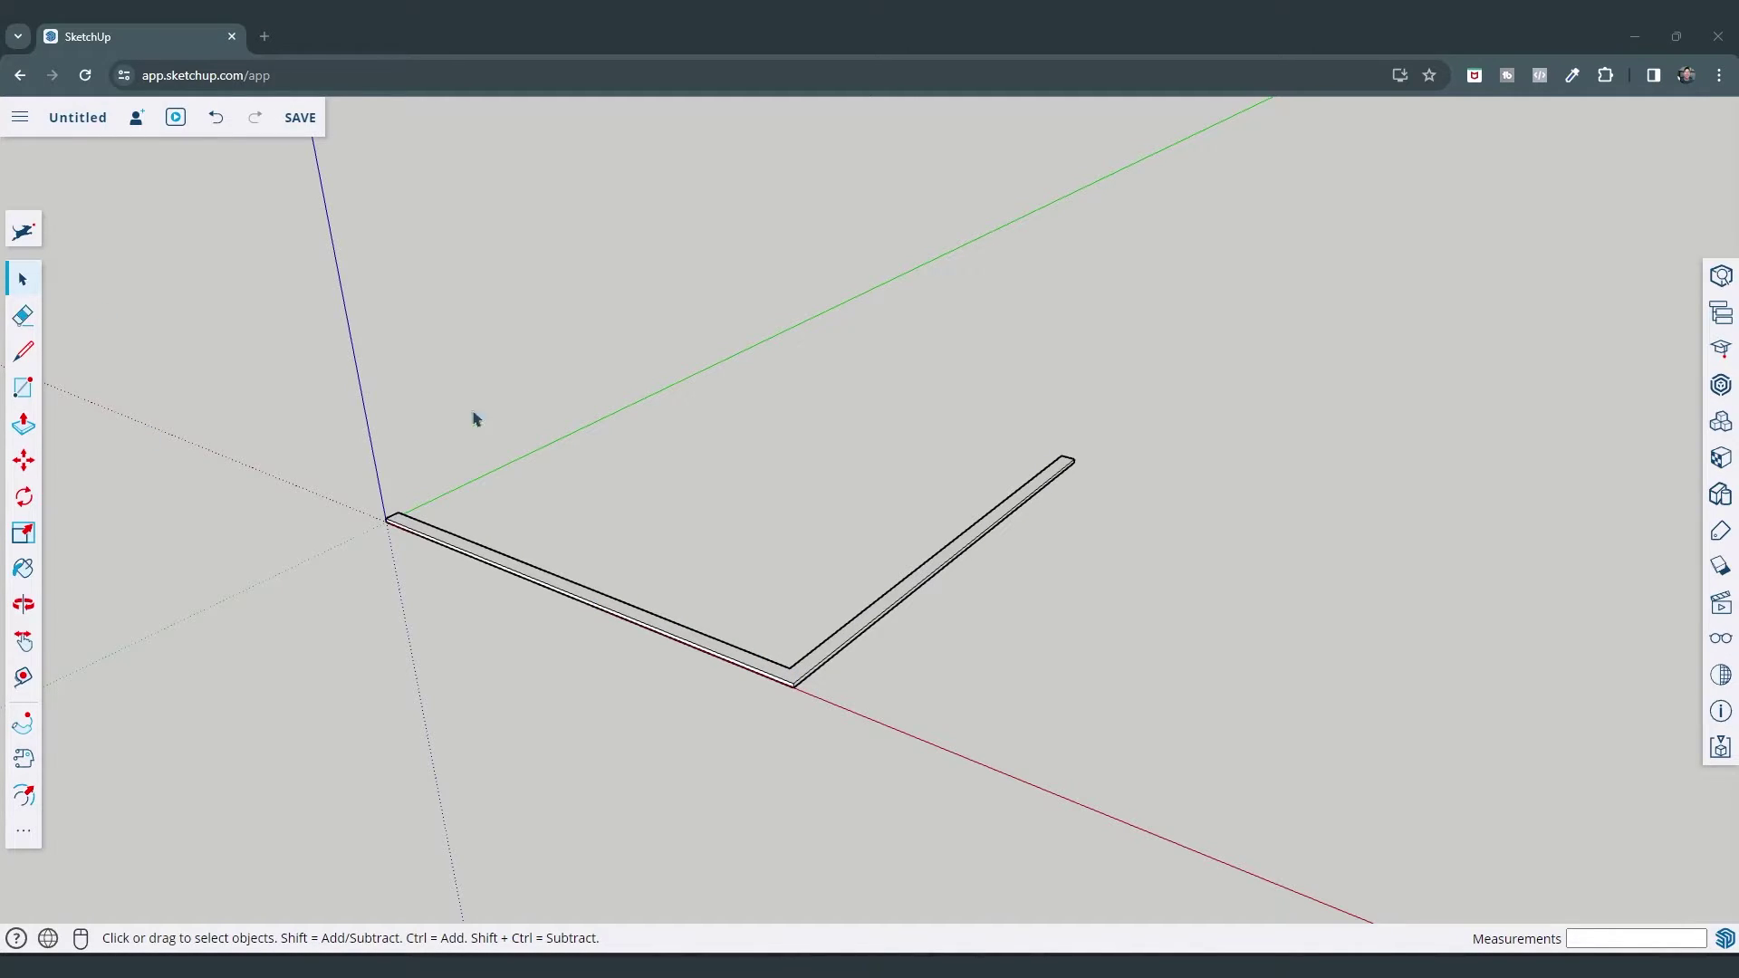
Select the whole L-shaped plate and make it a group
{"action": "triple_click", "coordinate": [796, 682]}
{"action": "right_click", "coordinate": [794, 681]}
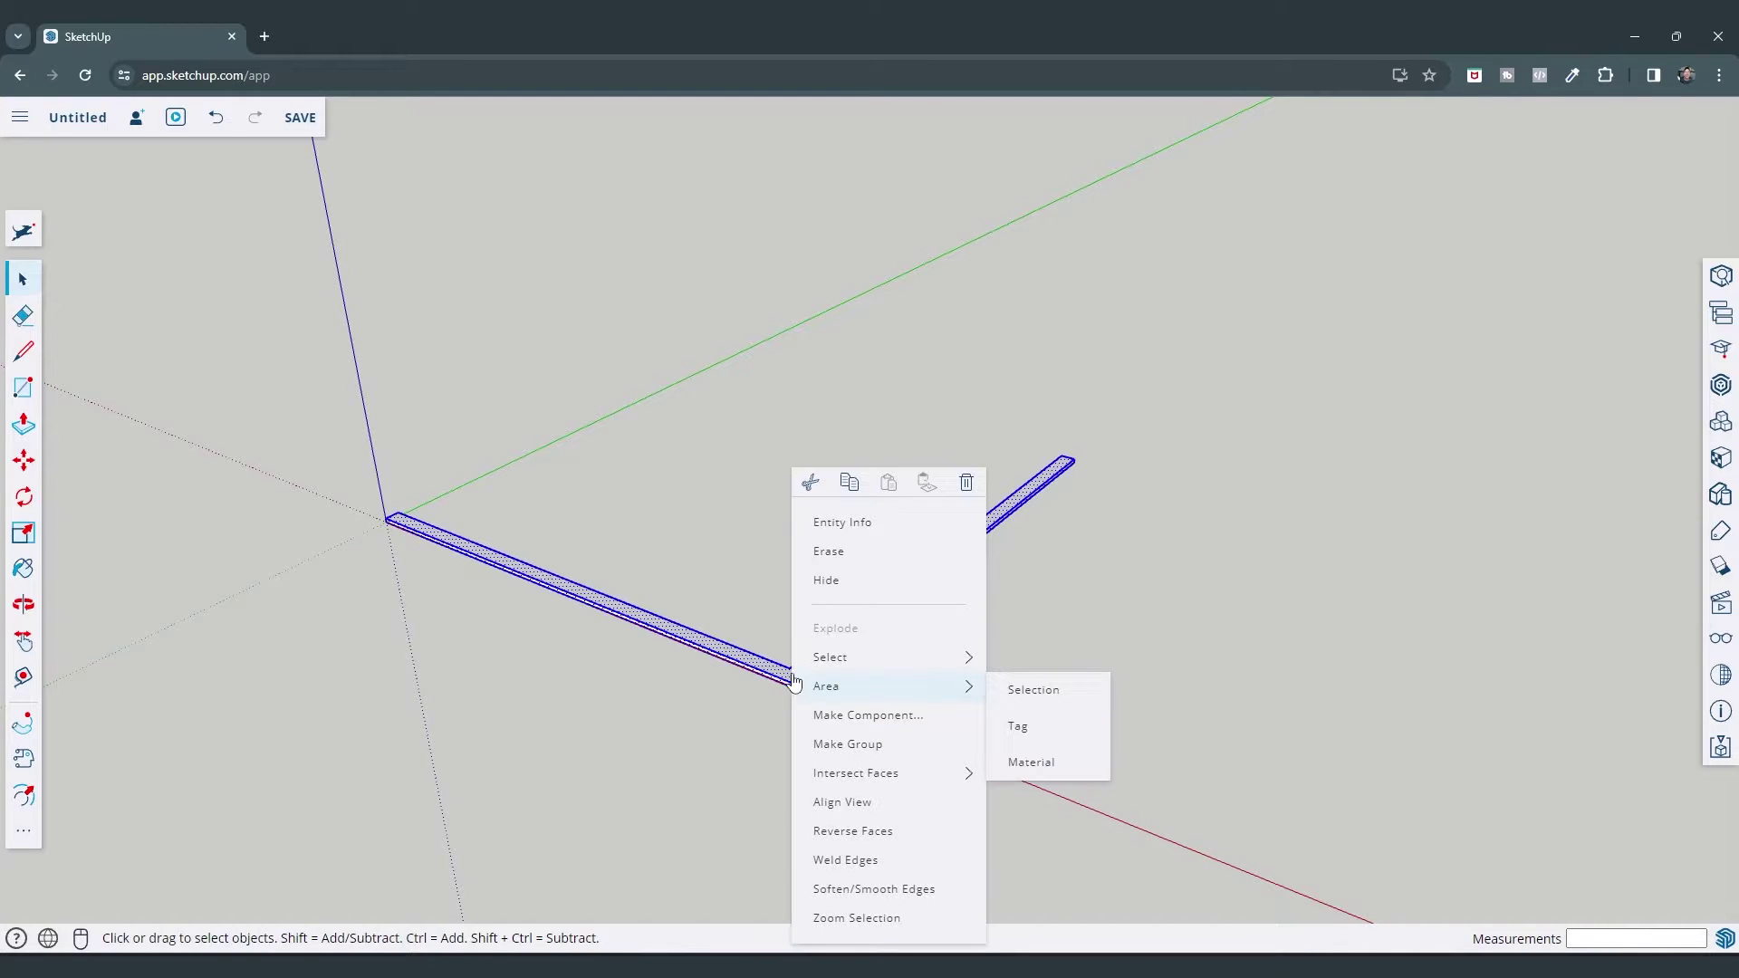
{"action": "left_click", "coordinate": [856, 745]}
{"action": "middle_click_drag", "start_coordinate": [856, 745], "coordinate": [859, 562]}
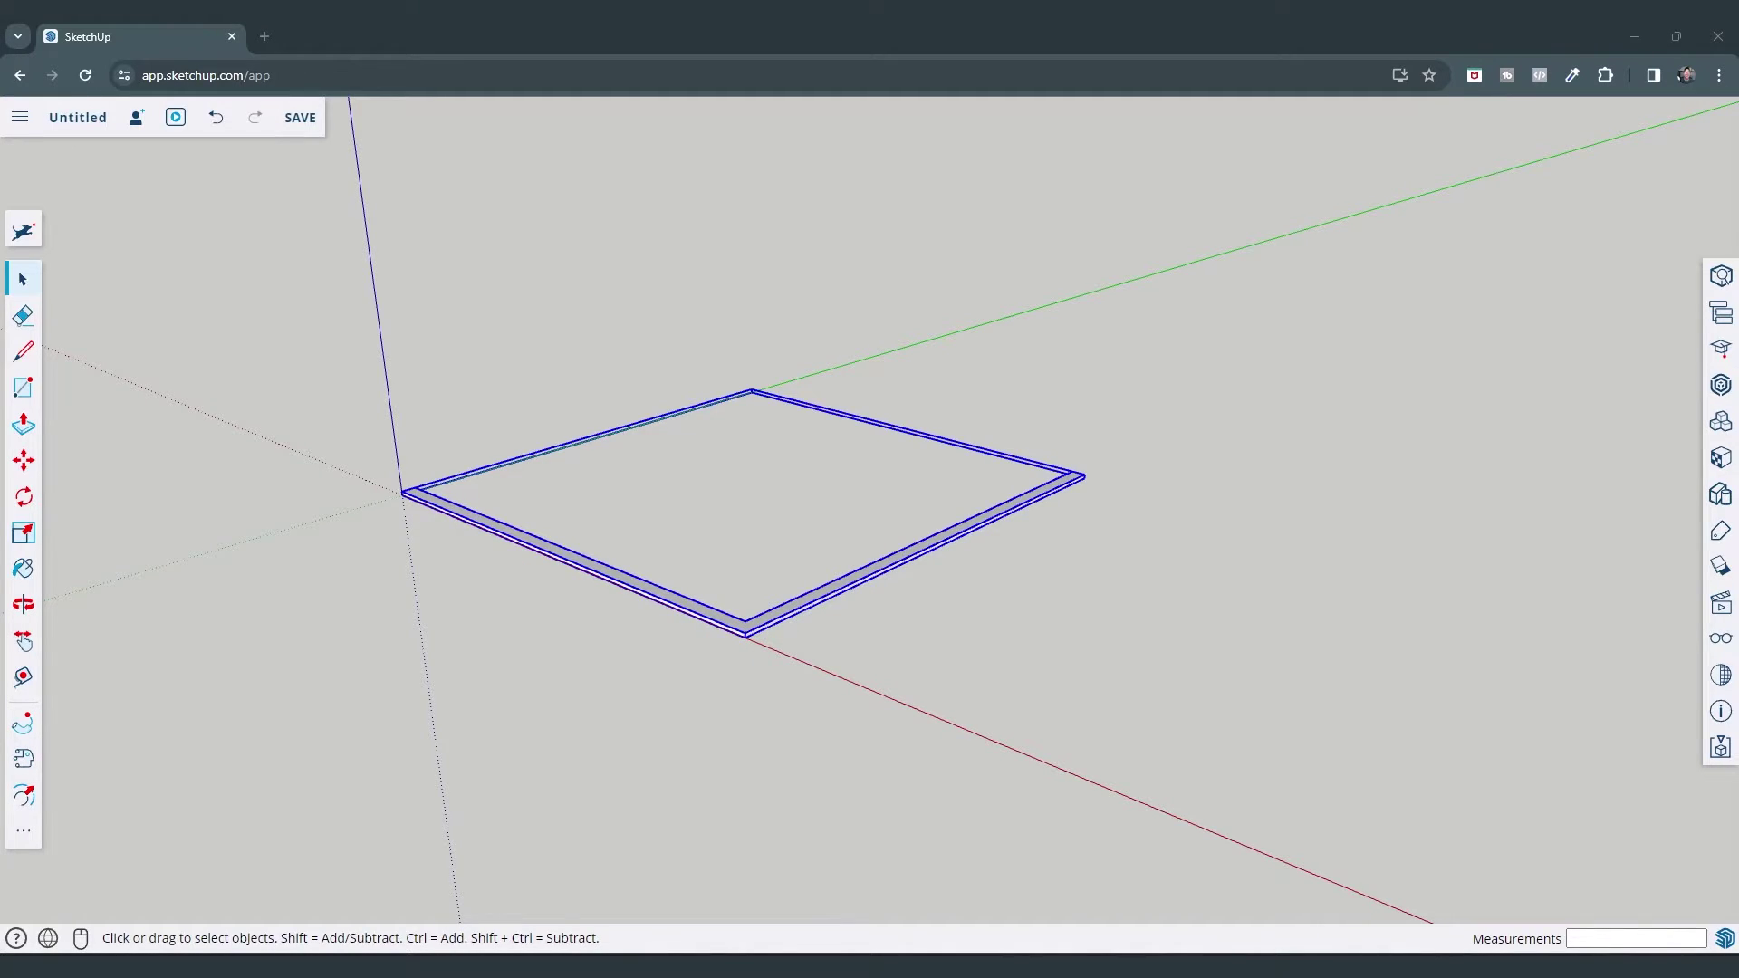
{"action": "mouse_move", "coordinate": [671, 566]}
{"action": "middle_mouse_down"}
{"action": "mouse_move", "coordinate": [646, 586]}
{"action": "mouse_move", "coordinate": [662, 570]}
{"action": "middle_mouse_up"}
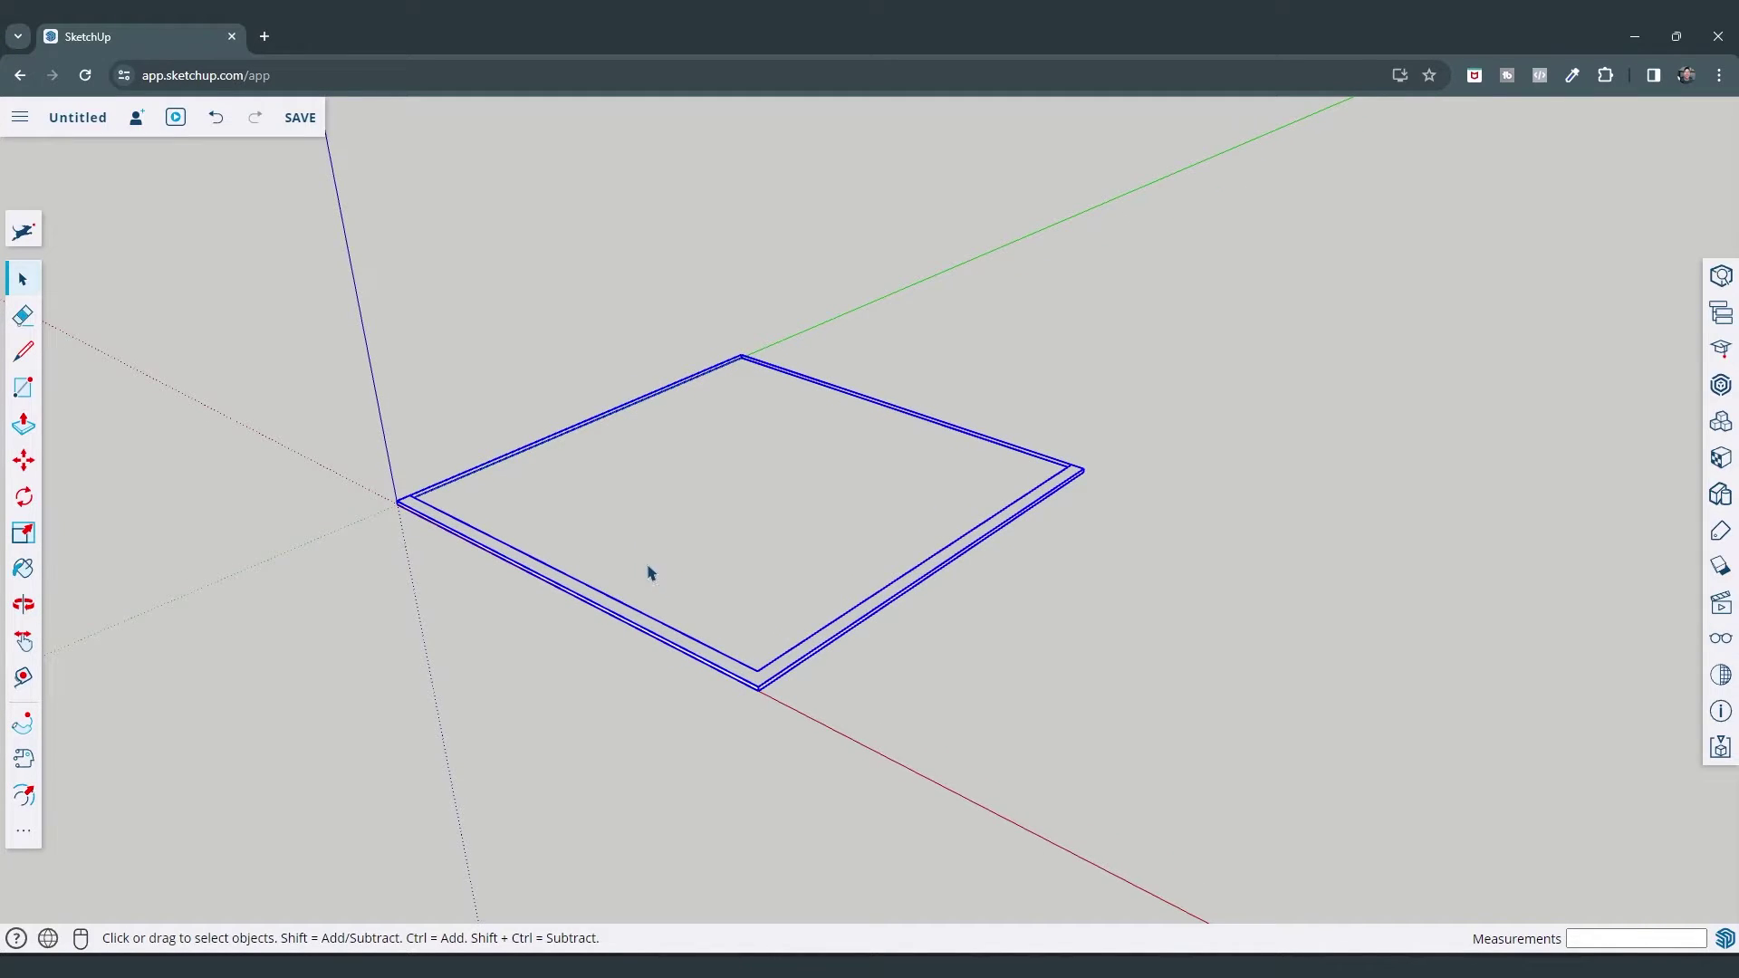
{"action": "middle_click_drag", "start_coordinate": [531, 505], "coordinate": [540, 507]}
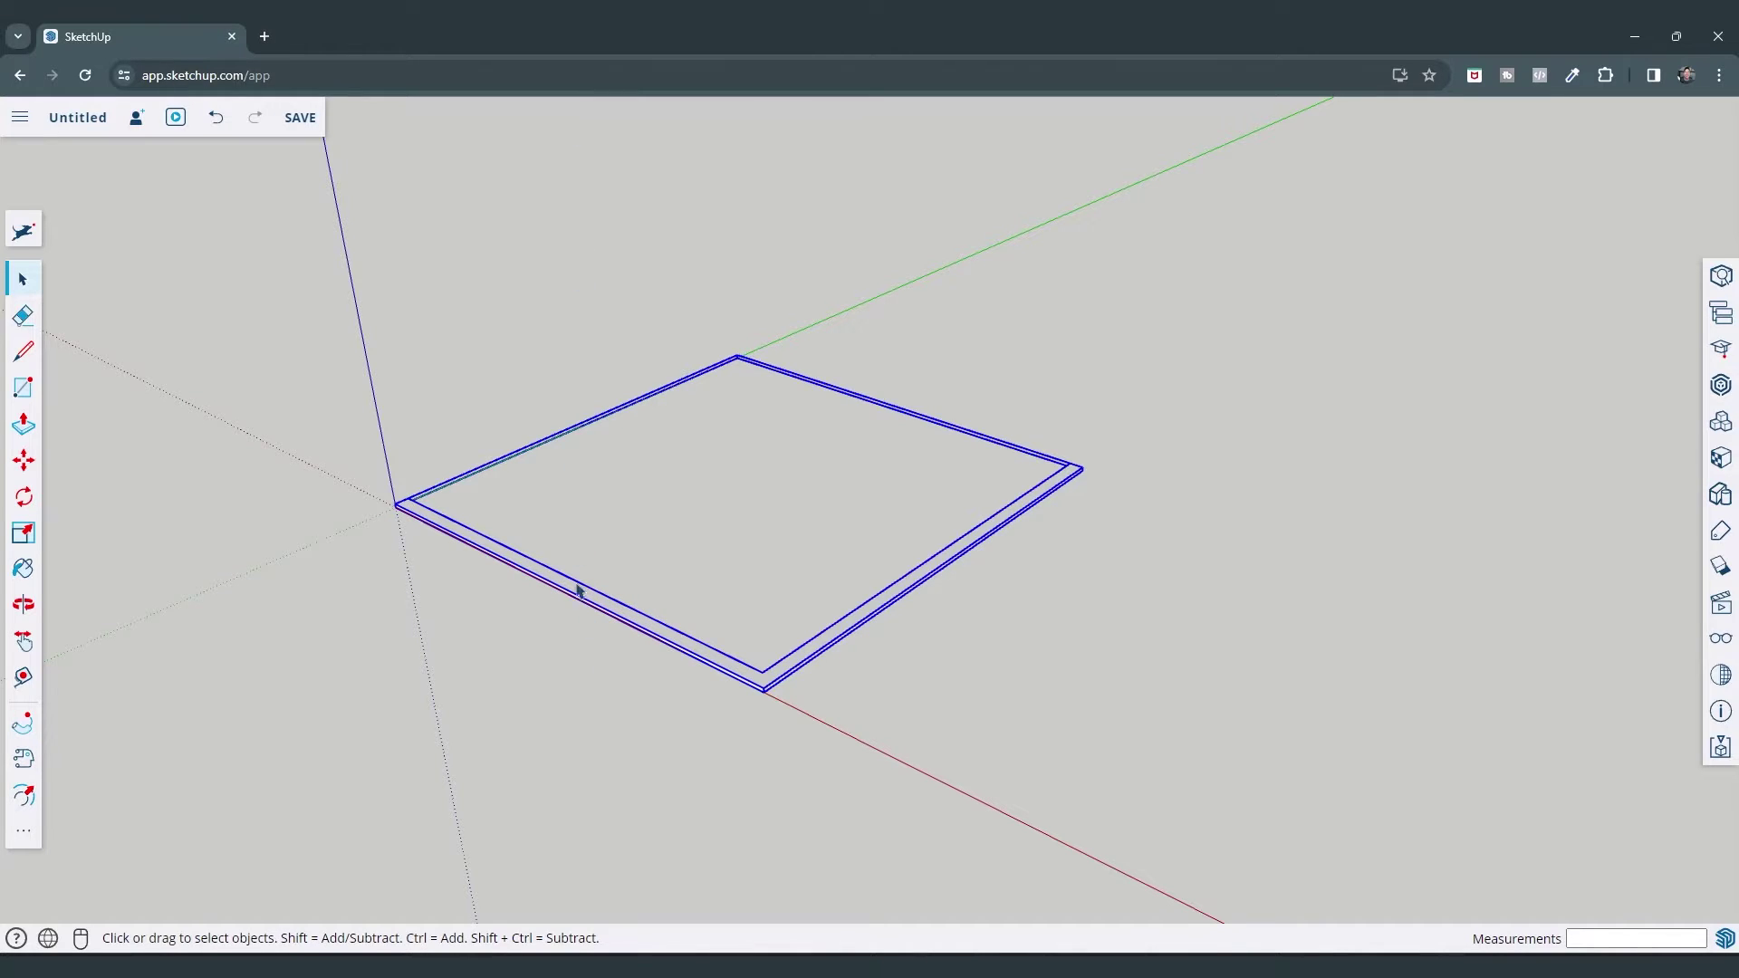
{"action": "middle_click_drag", "start_coordinate": [582, 516], "coordinate": [601, 474]}
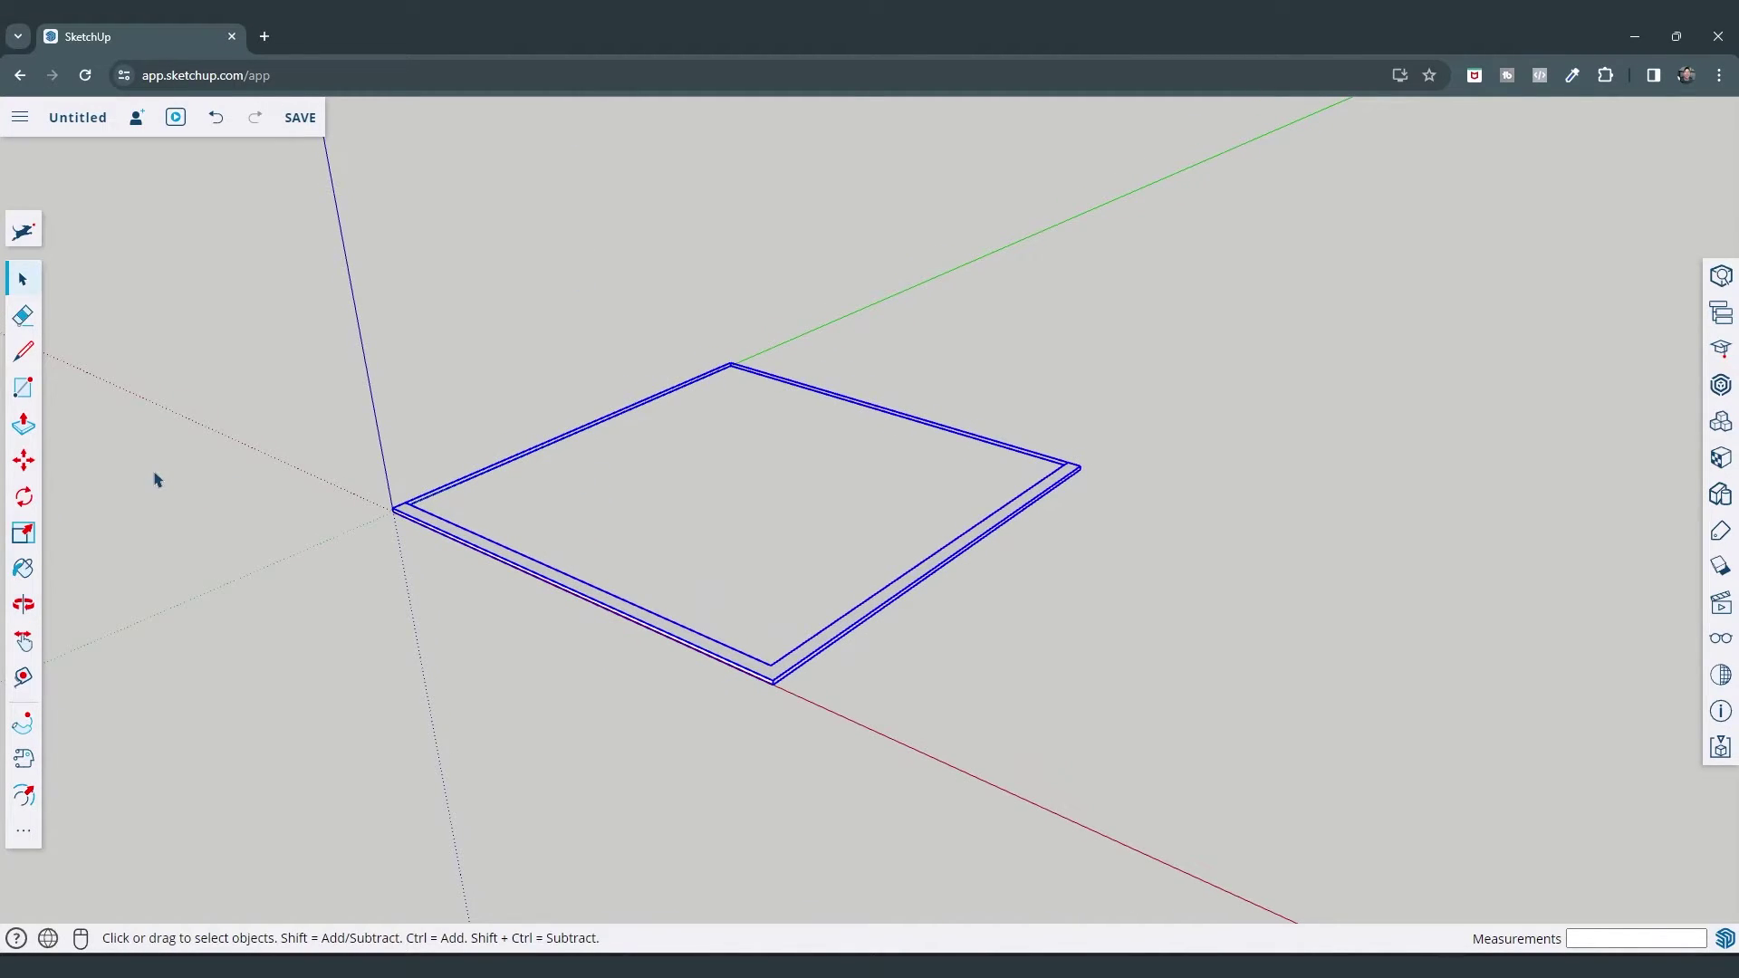
{"action": "left_click", "coordinate": [25, 680]}
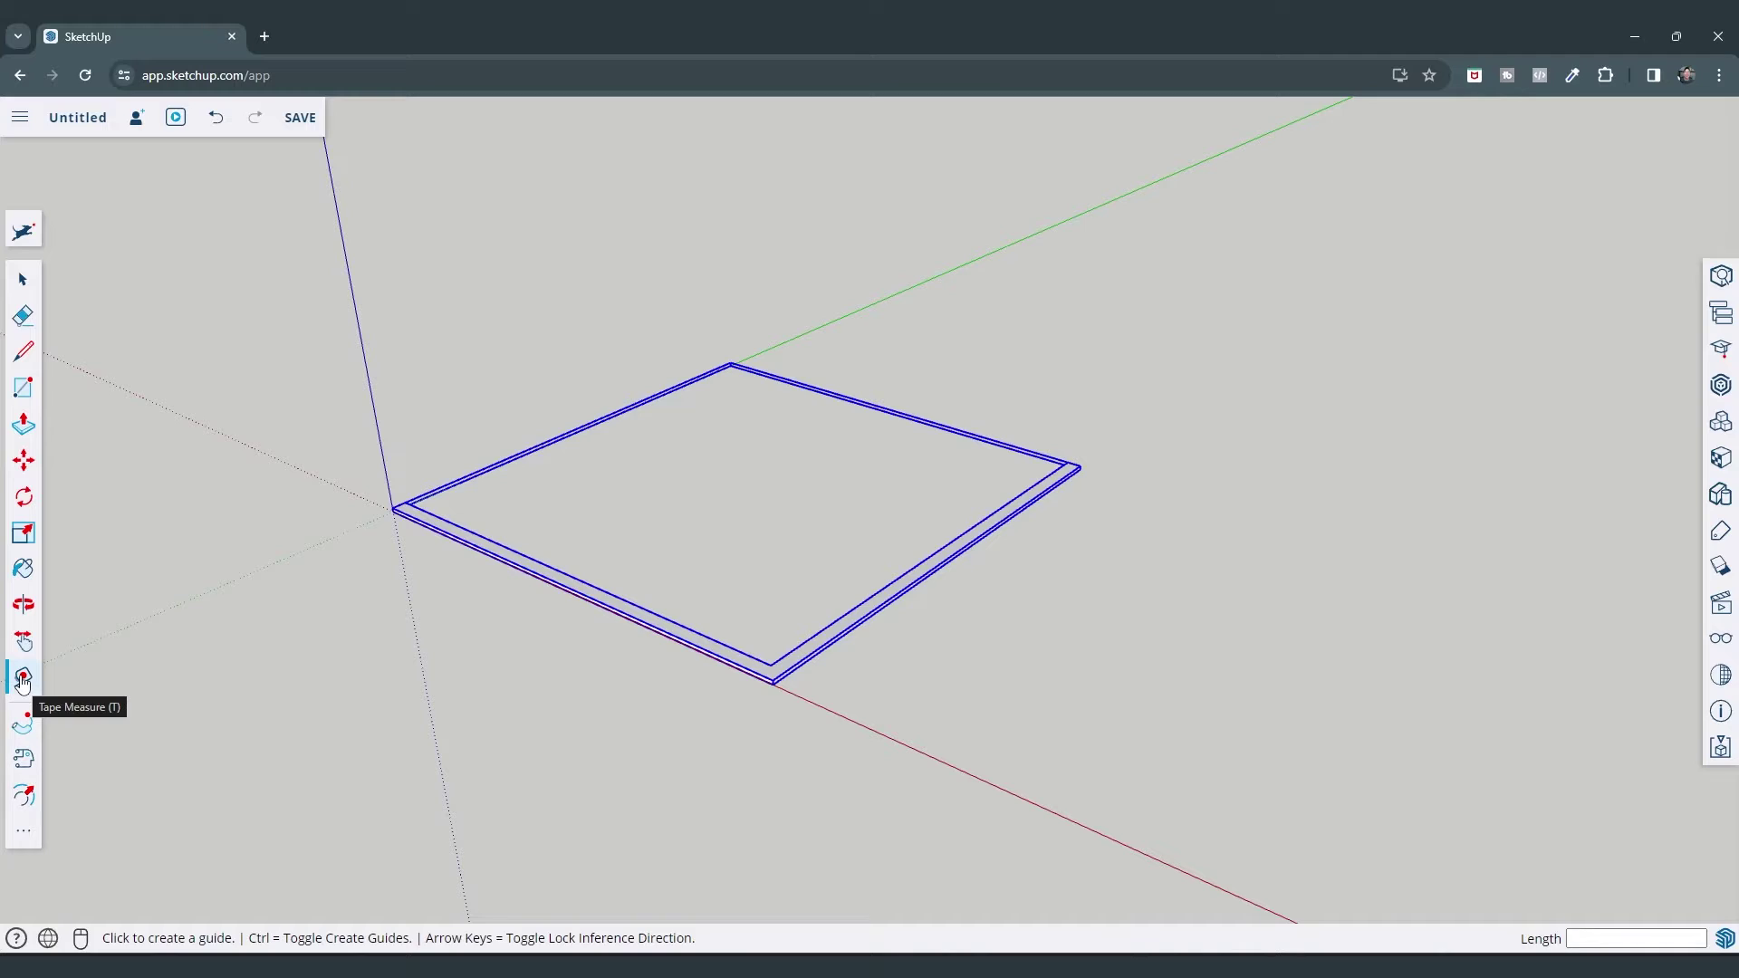
{"action": "left_click", "coordinate": [24, 834]}
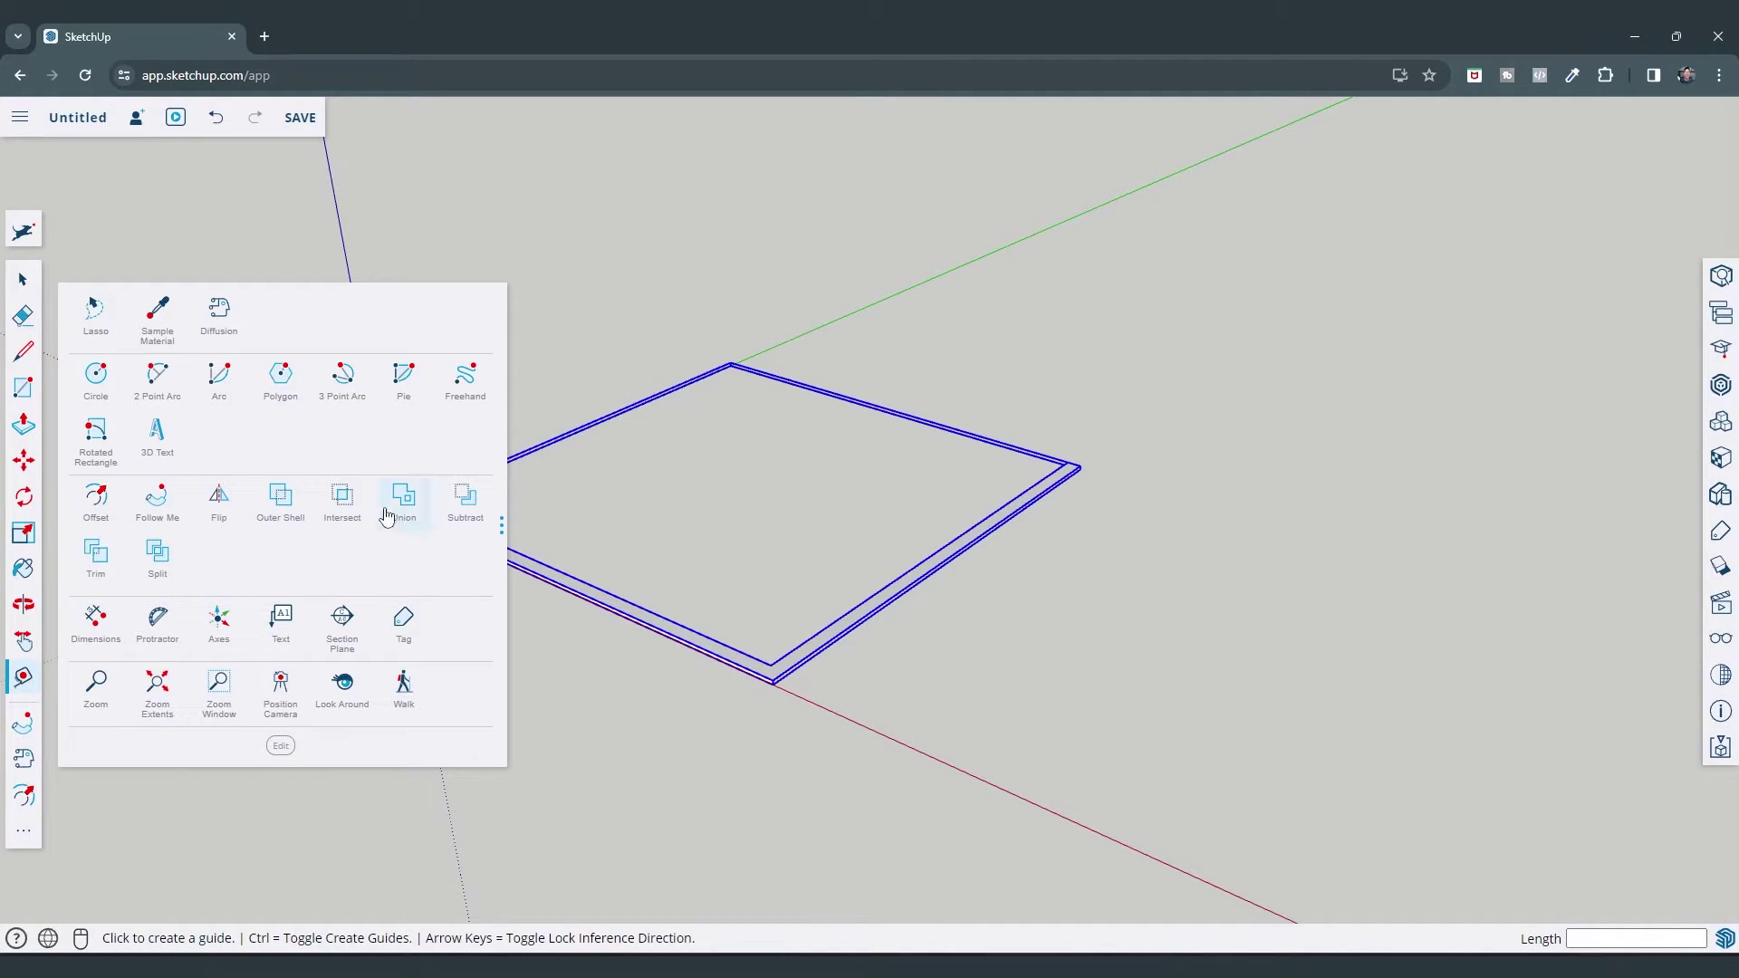
{"action": "left_click", "coordinate": [27, 831]}
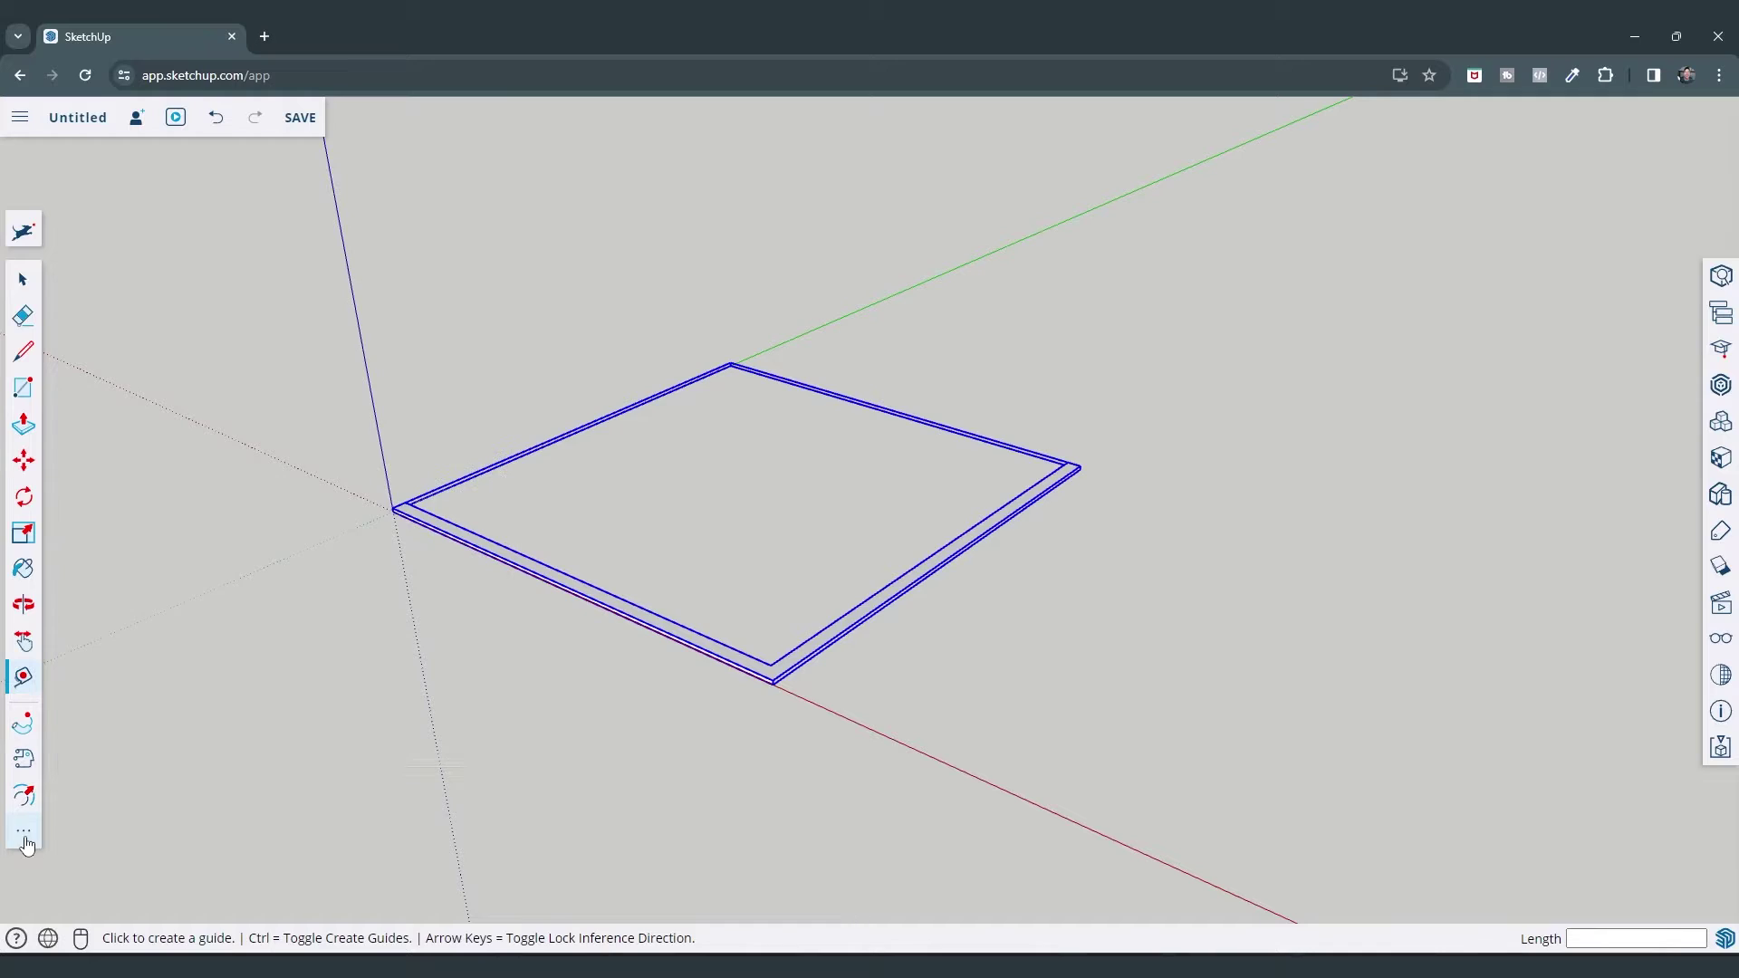
{"action": "middle_click_drag", "start_coordinate": [667, 387], "coordinate": [714, 528]}
{"action": "scroll", "coordinate": [714, 528], "scroll_direction": "up", "scroll_amount": 3}
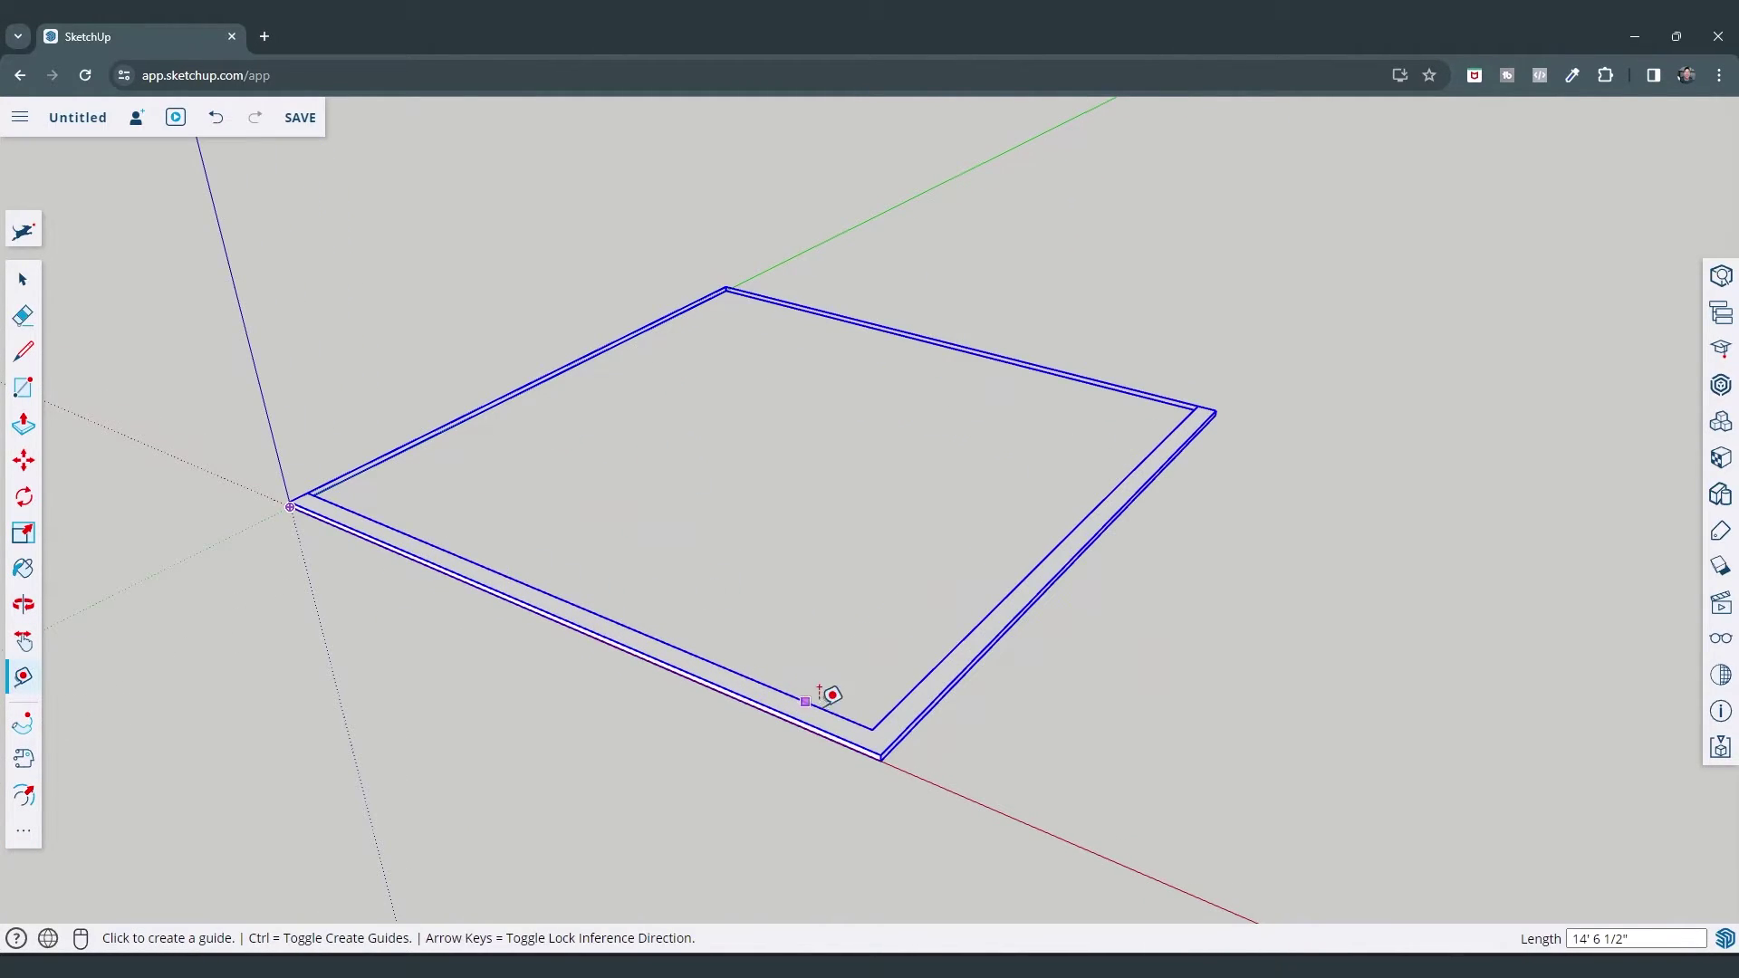
{"action": "scroll", "coordinate": [889, 730], "scroll_direction": "up", "scroll_amount": 2}
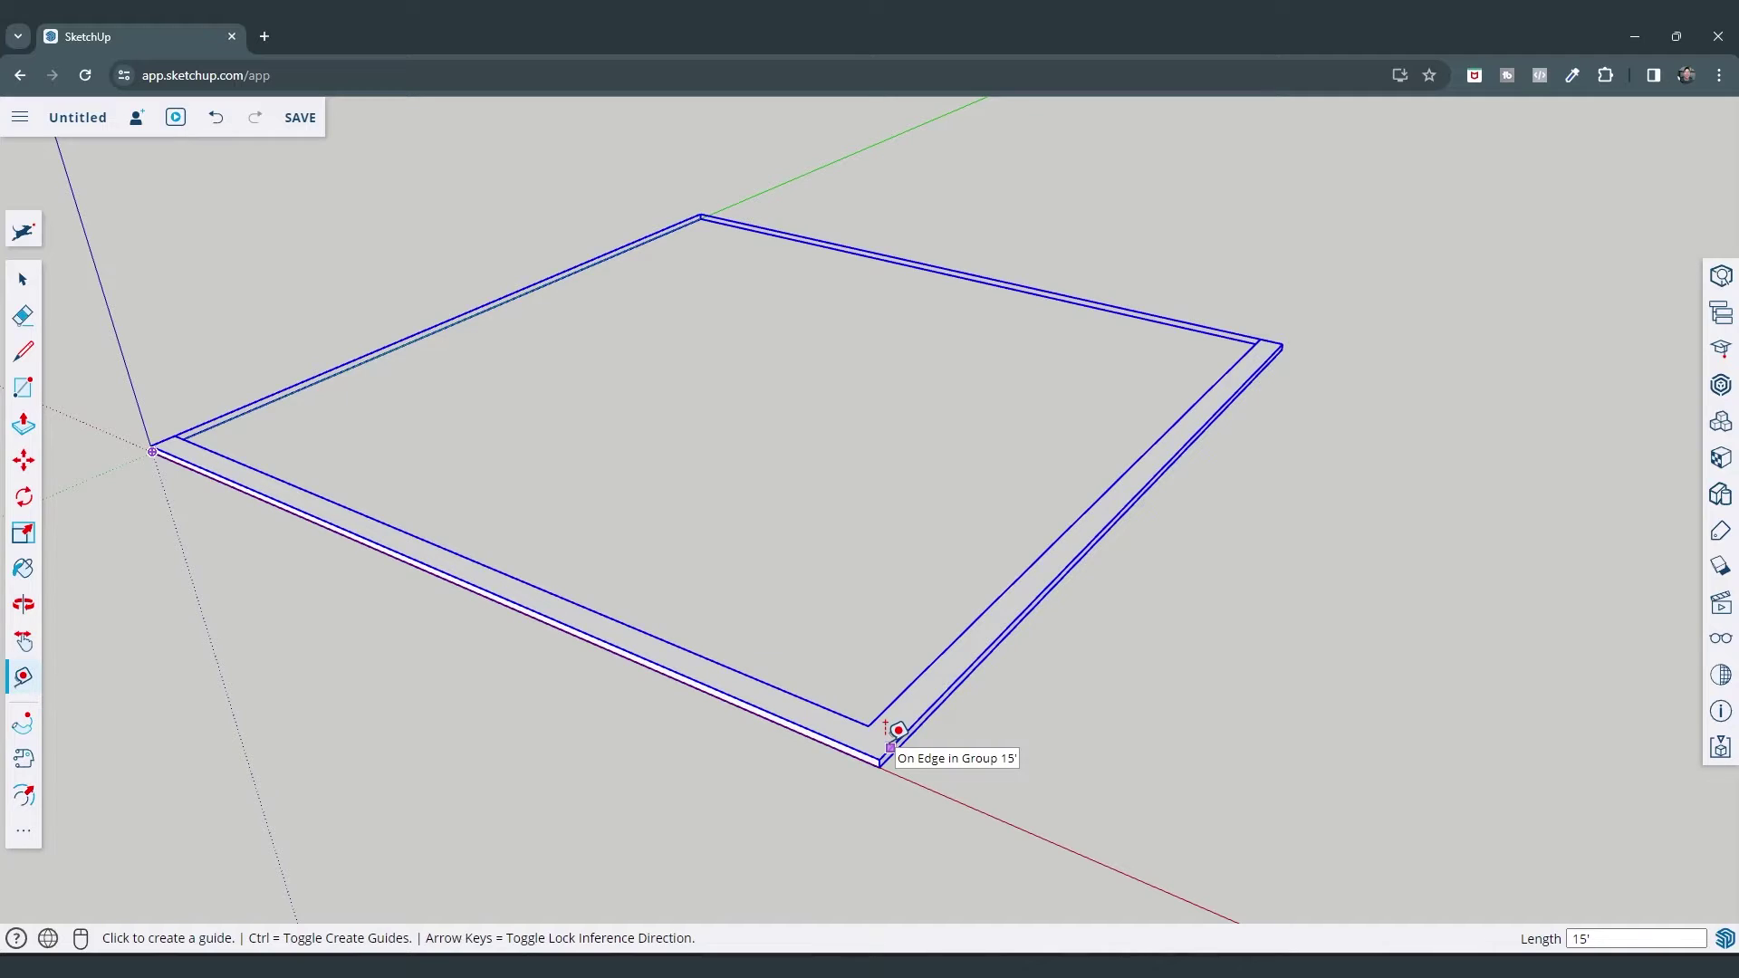
{"action": "left_click", "coordinate": [886, 726]}
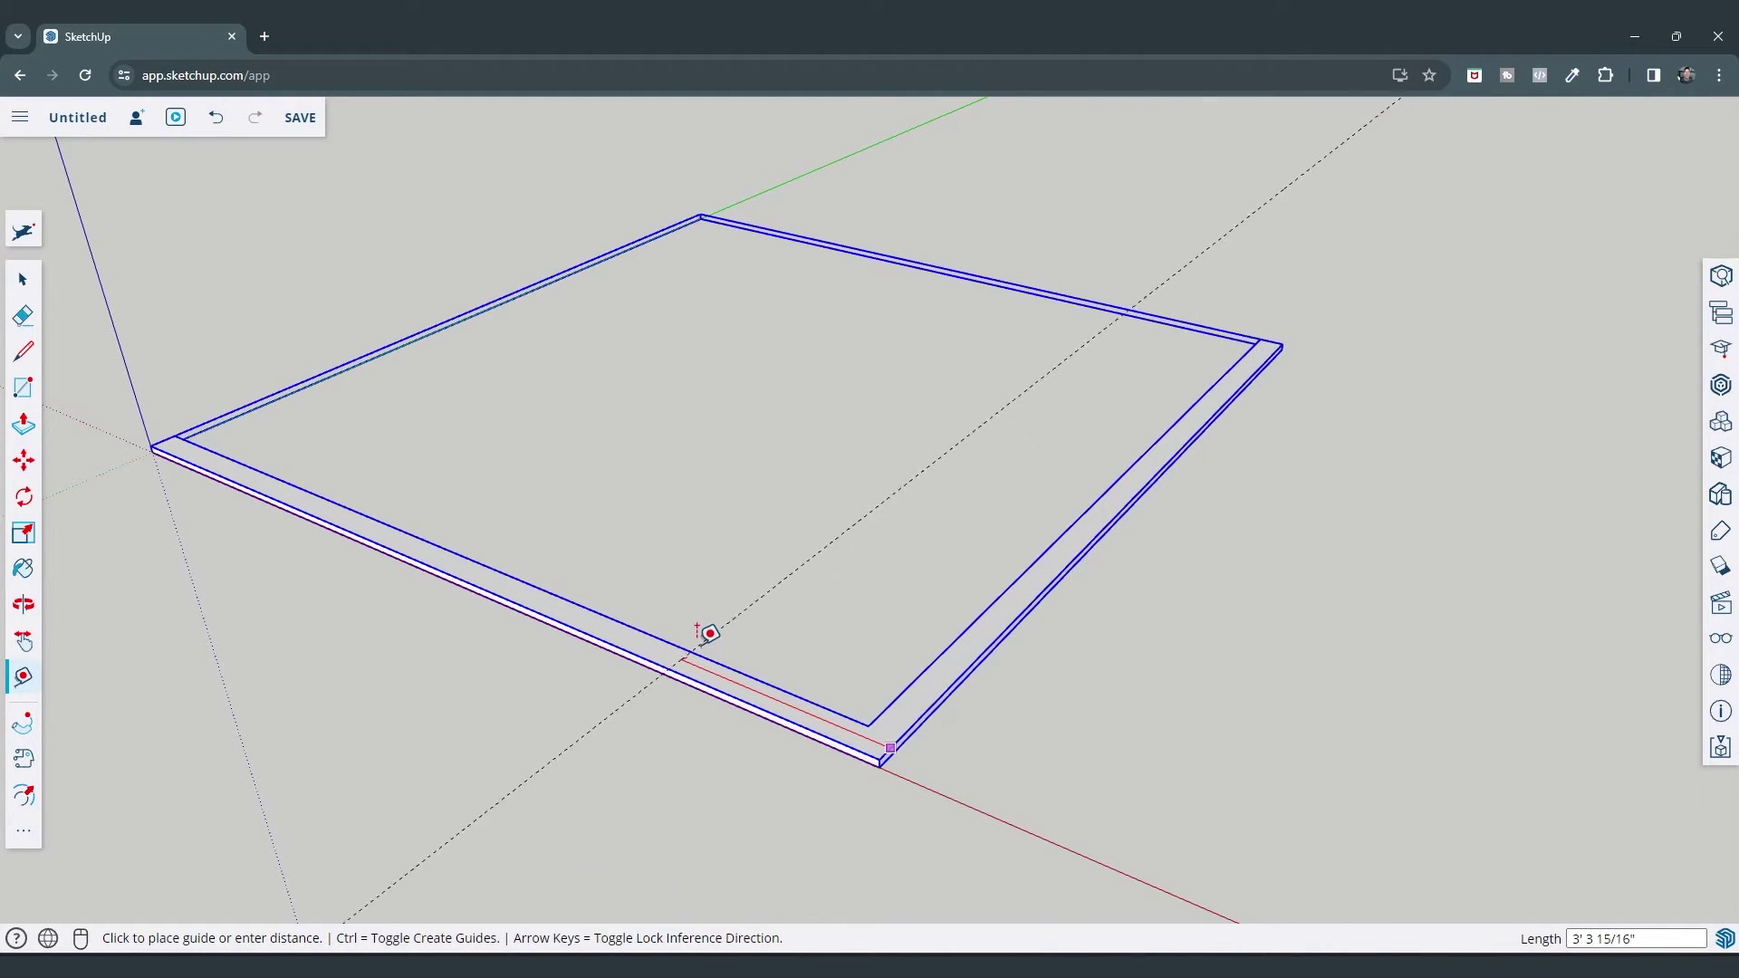
{"action": "key", "text": "space"}
{"action": "scroll", "coordinate": [727, 671], "scroll_direction": "up", "scroll_amount": 1}
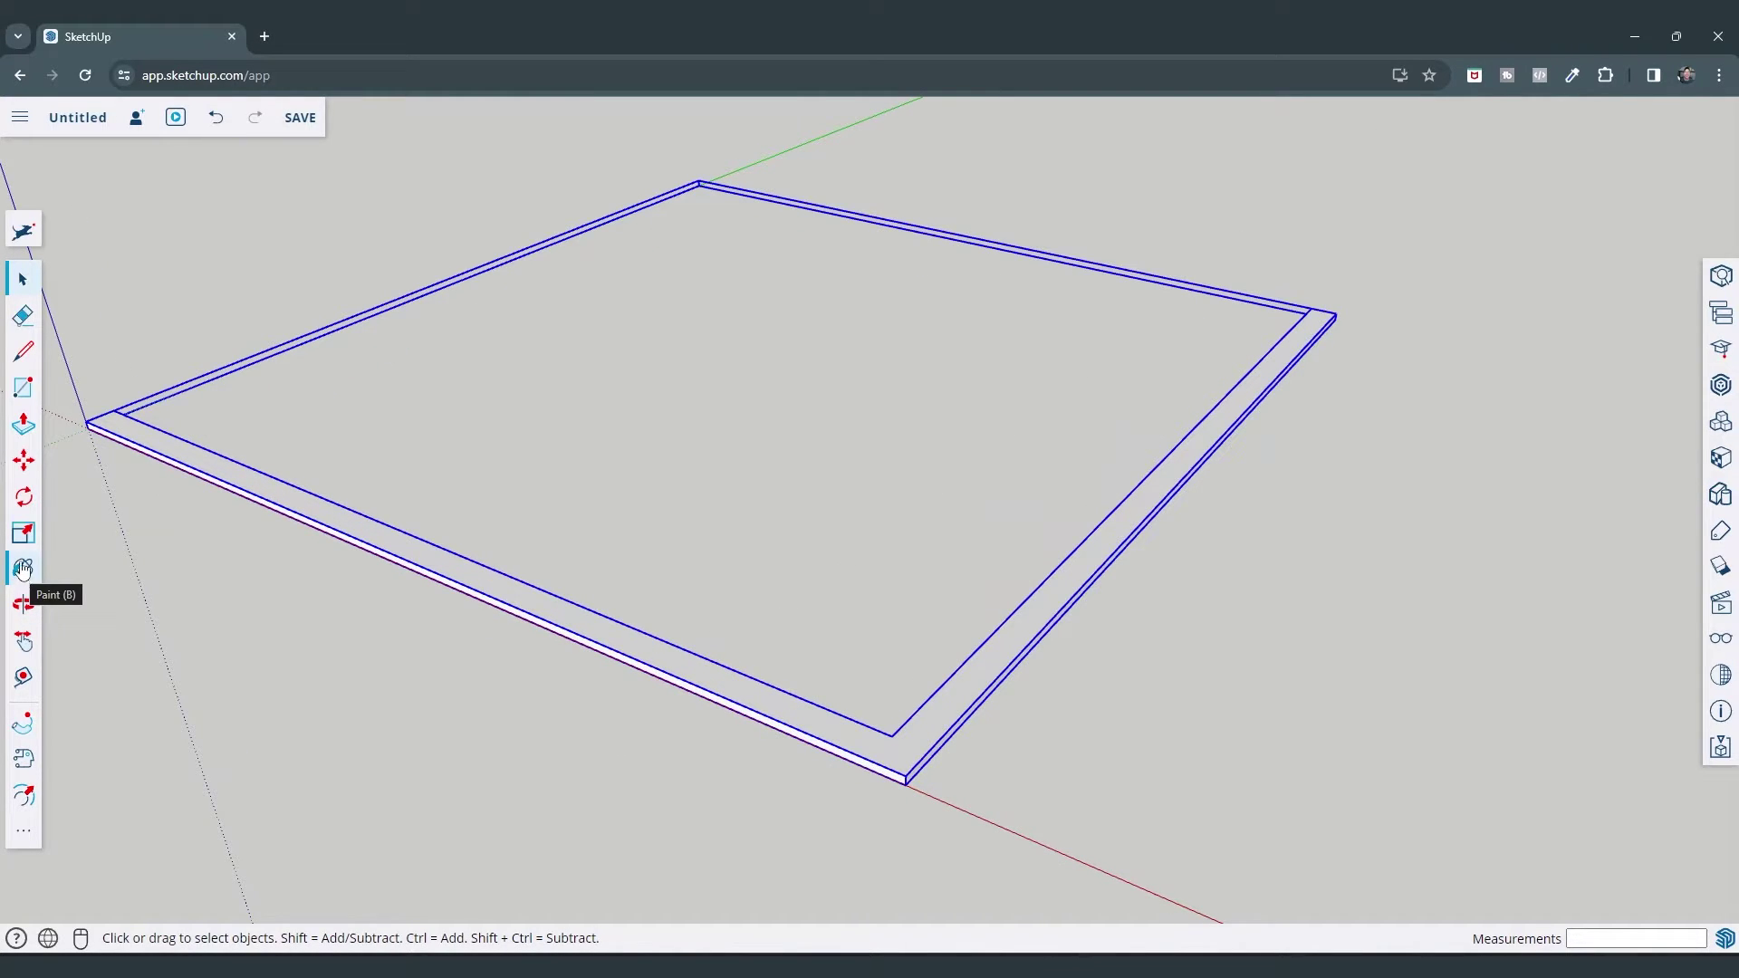
Try to place a Tape Measure guide point on the plate along the red axis, about 5' 4 7/16" from its outer corner
{"action": "left_click", "coordinate": [22, 677]}
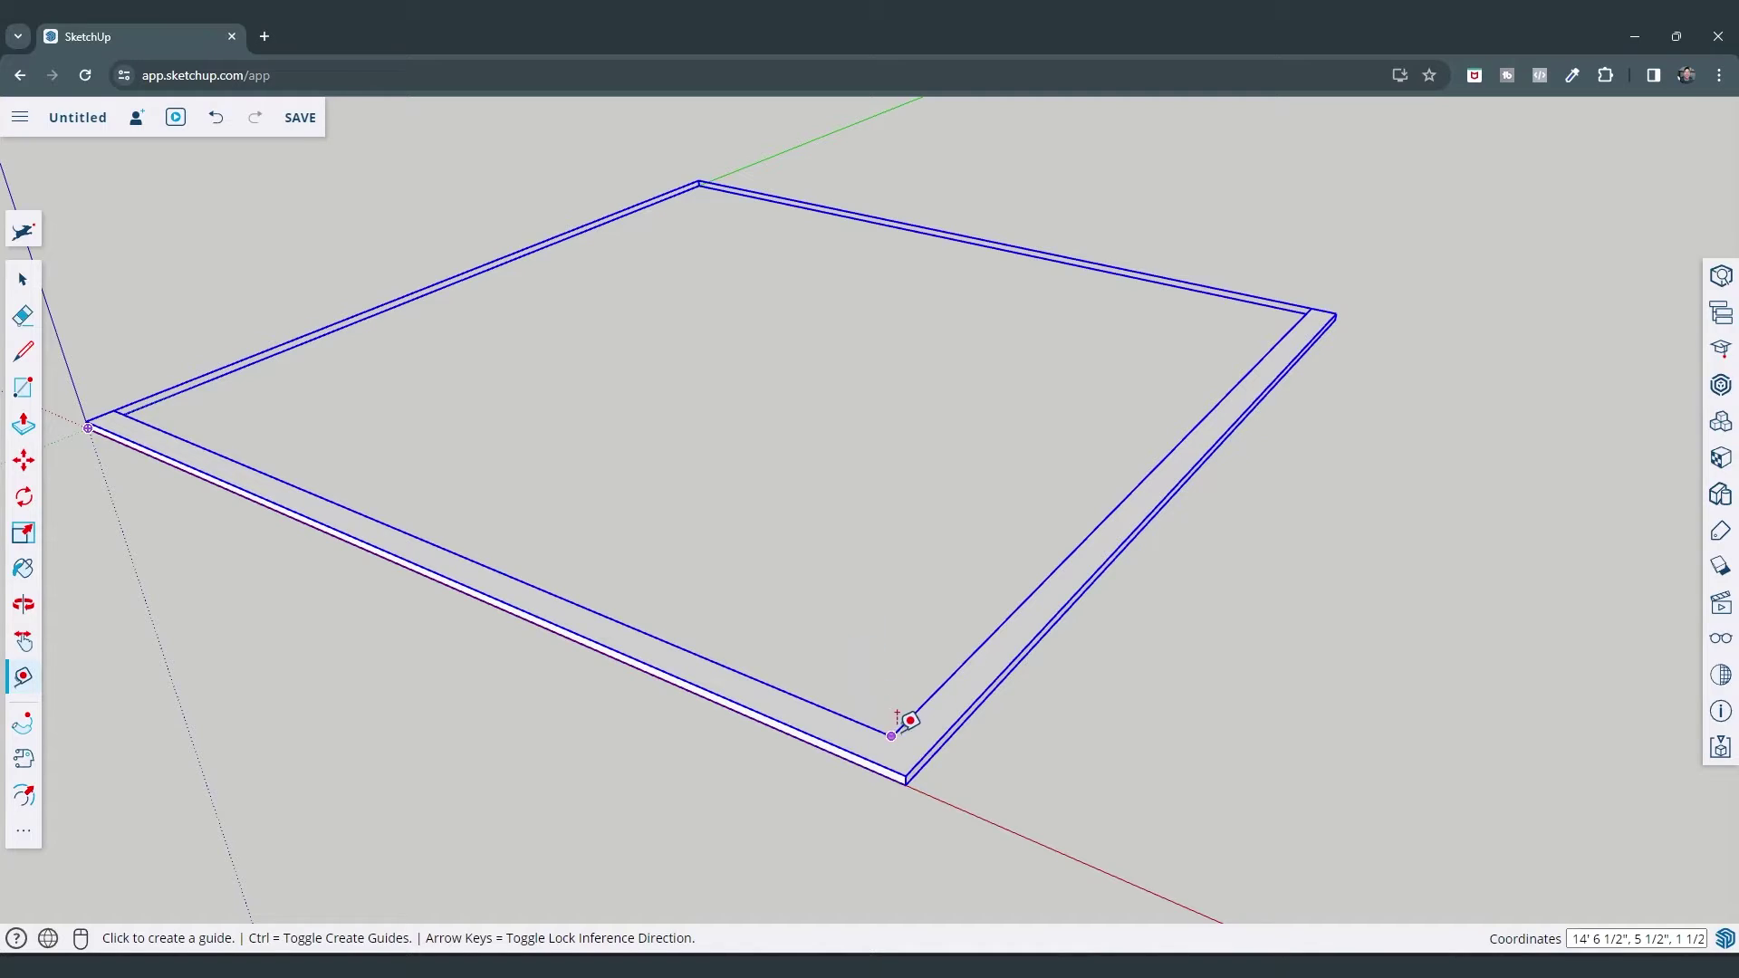
{"action": "scroll", "coordinate": [893, 712], "scroll_direction": "up", "scroll_amount": 1}
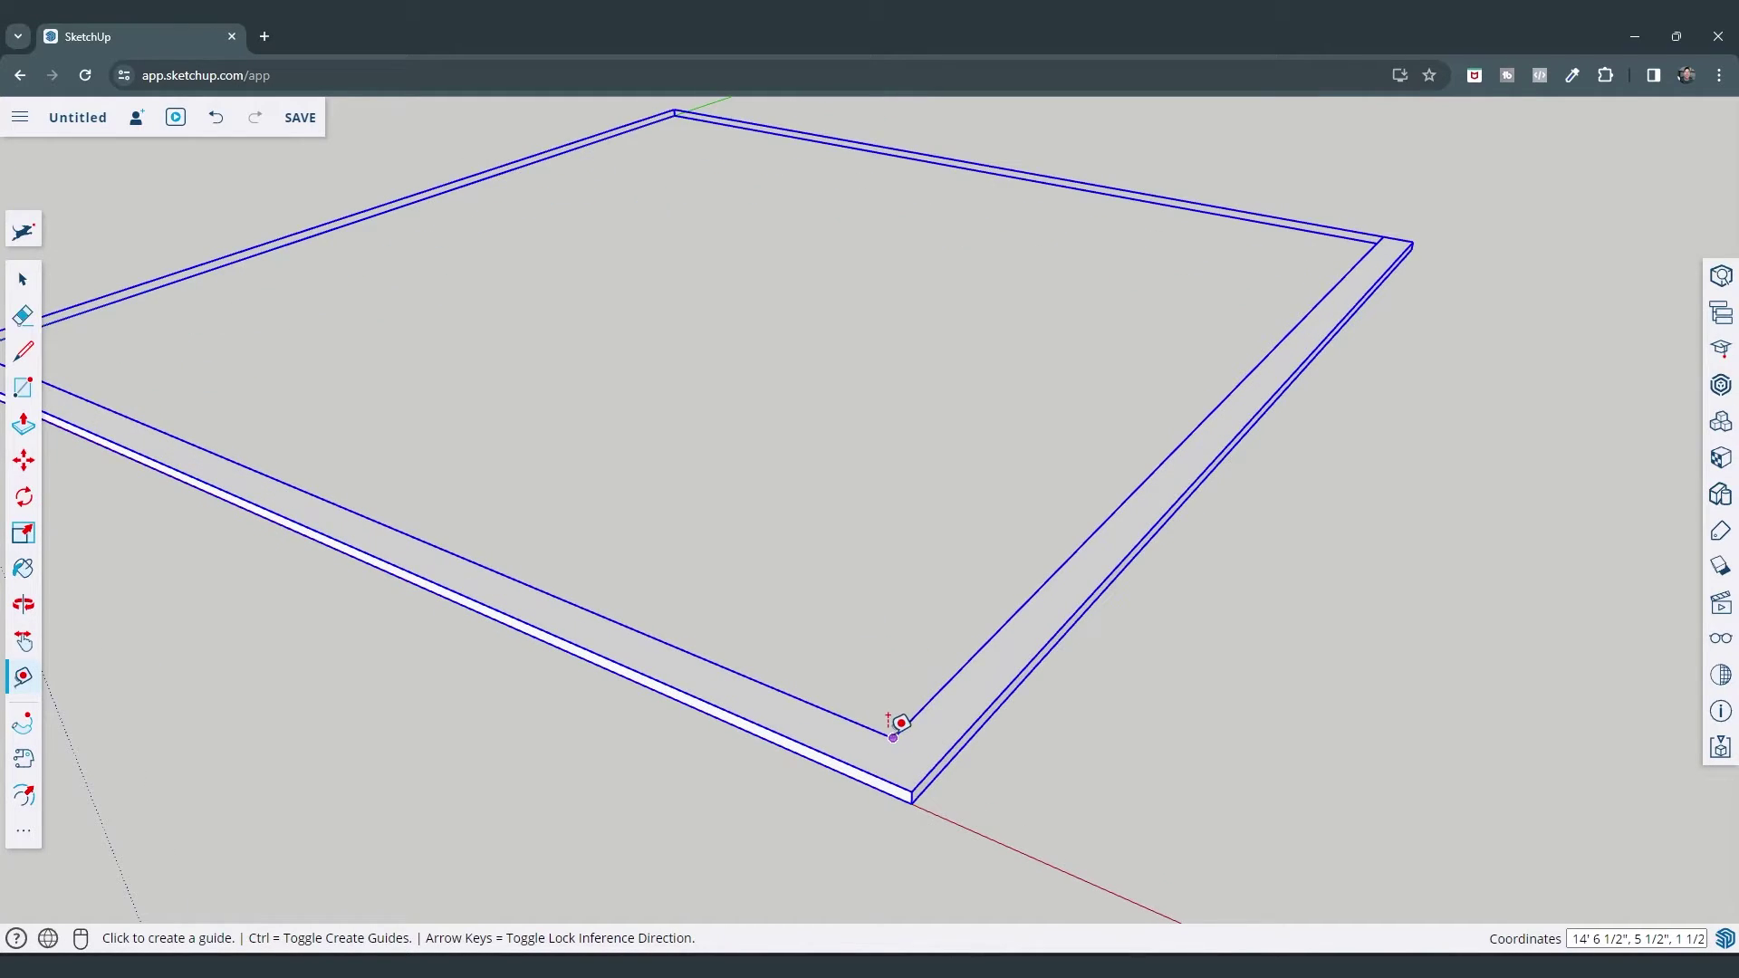
{"action": "left_click", "coordinate": [911, 790]}
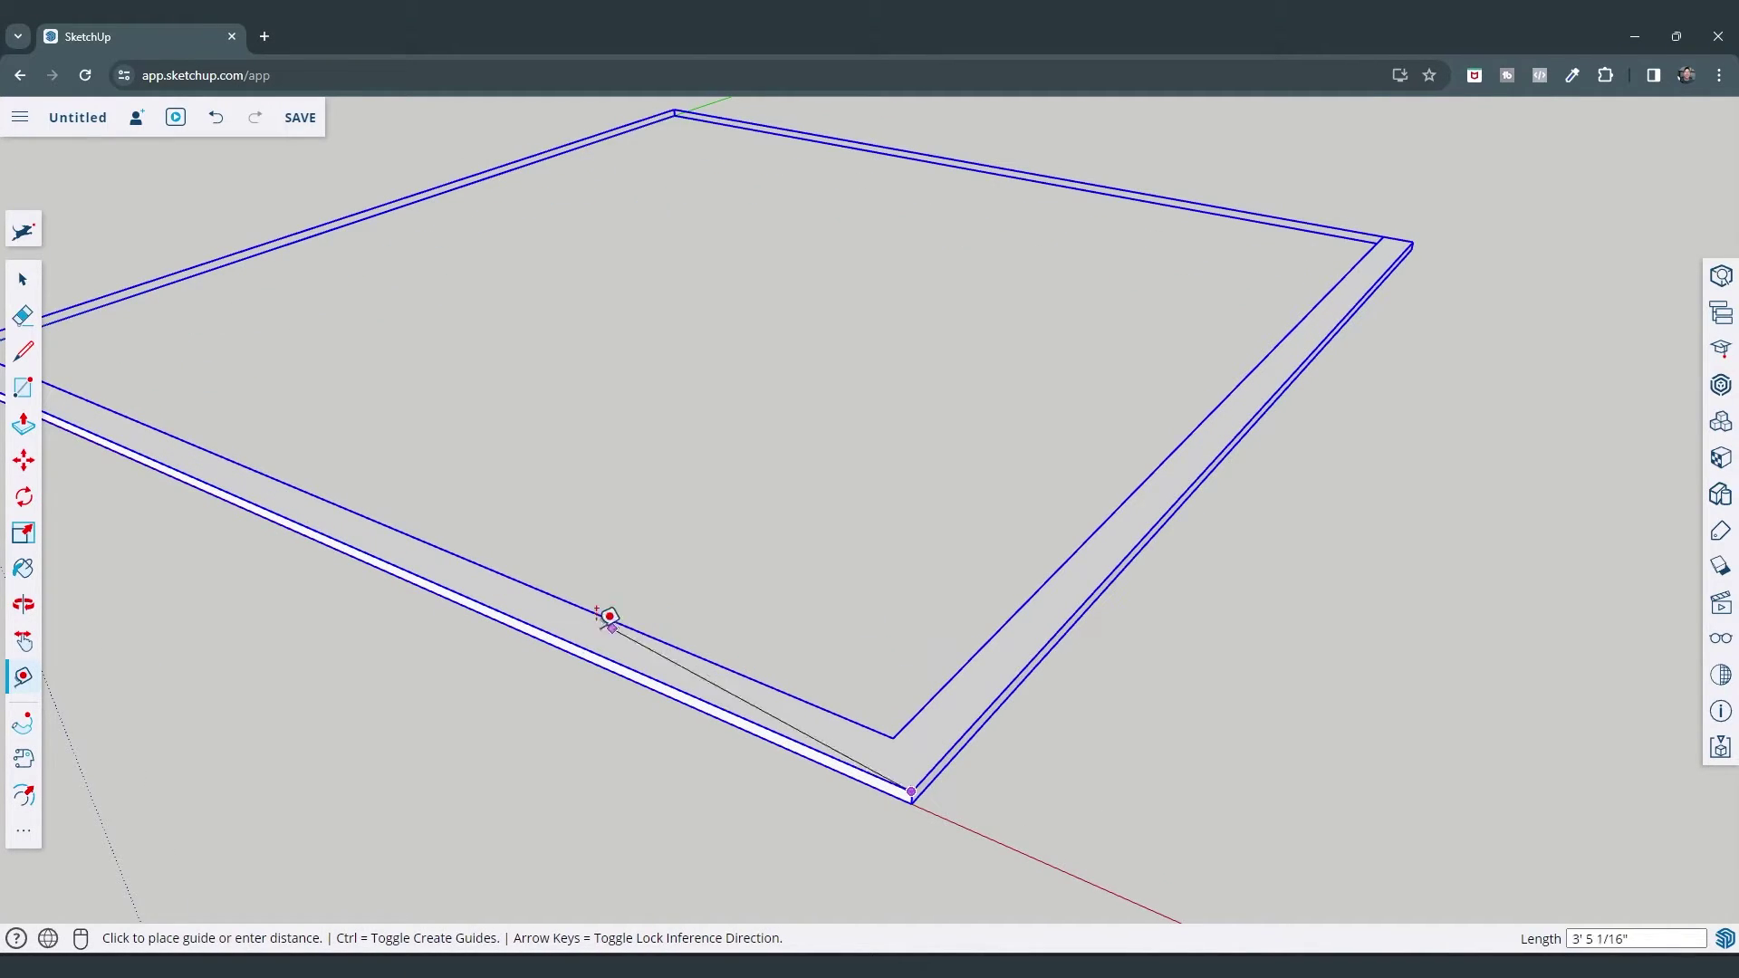
{"action": "left_click", "coordinate": [438, 570]}
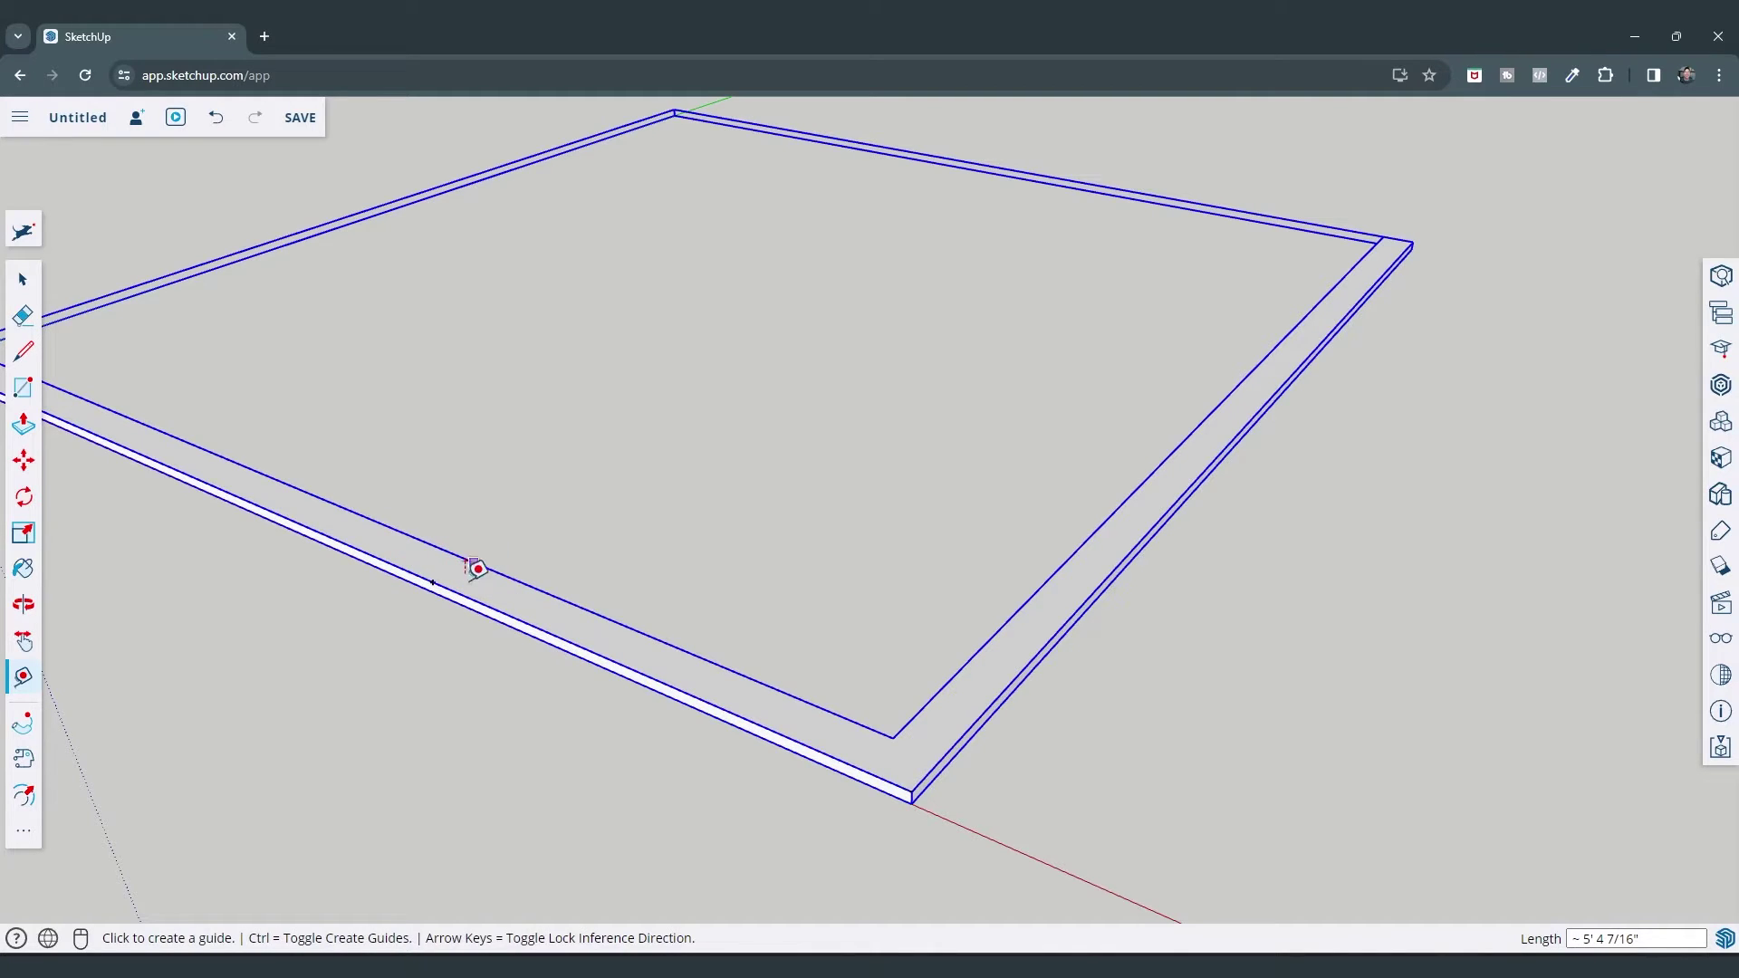
{"action": "left_click", "coordinate": [893, 737]}
{"action": "key", "text": "space"}
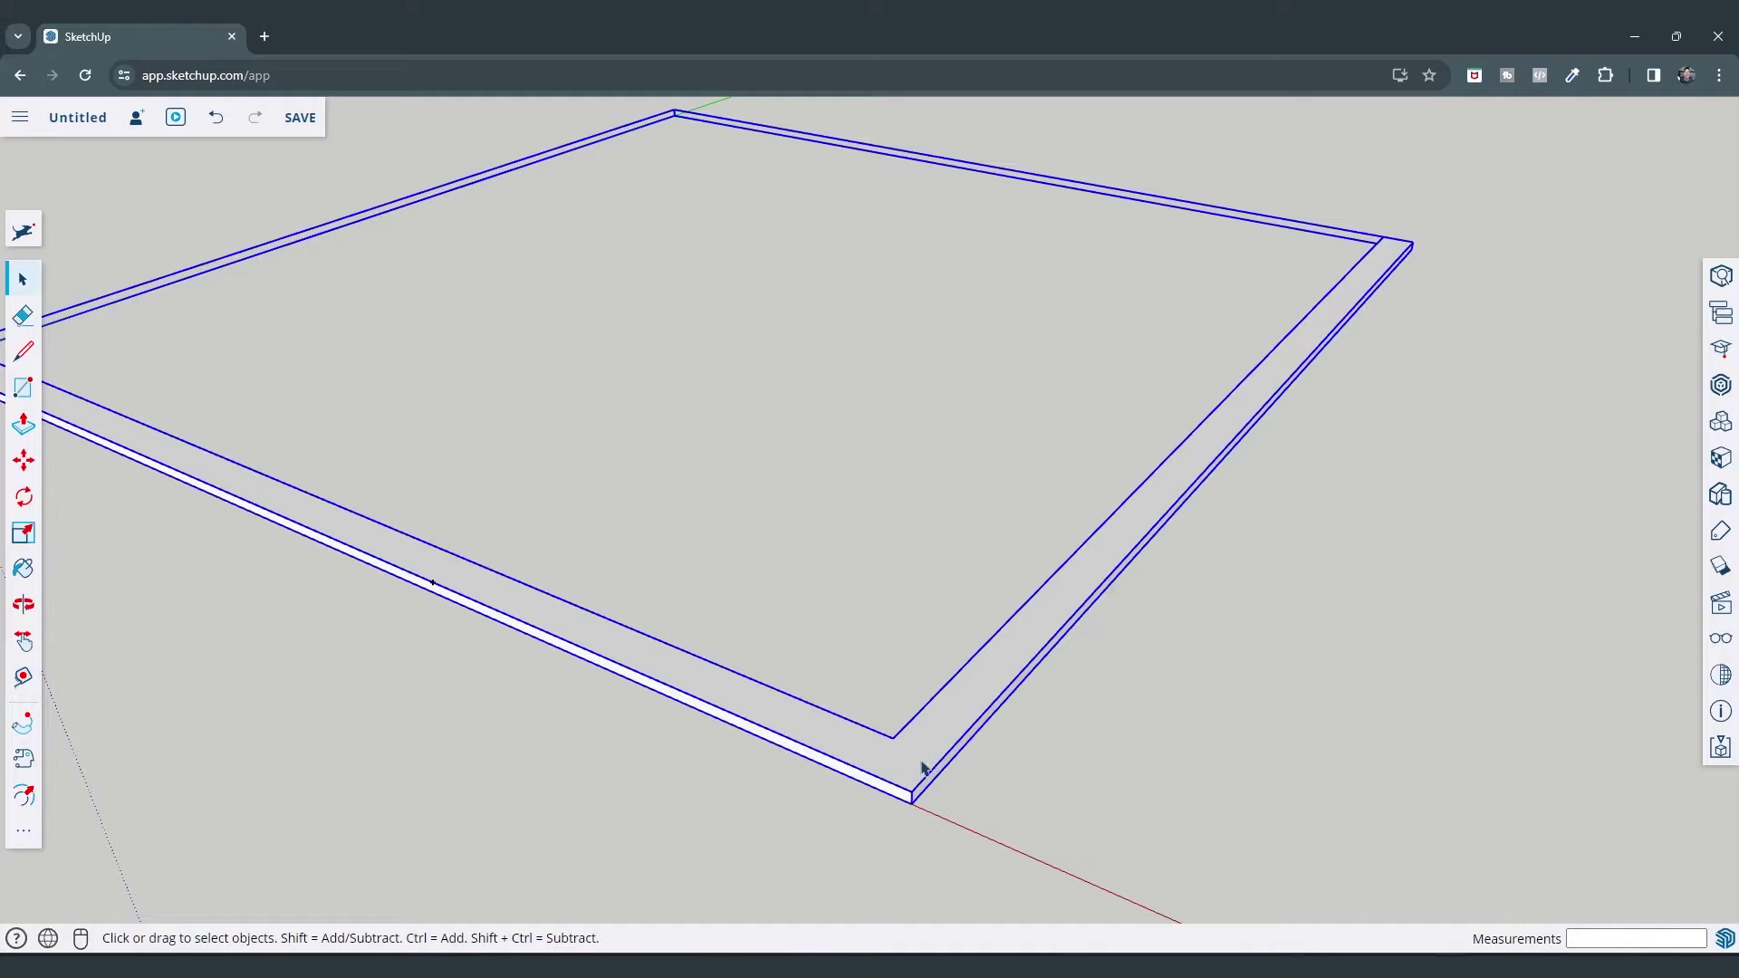
{"action": "key", "text": "ctrl+z"}
Place a Tape Measure guide across the plate along the red axis, 4' from its outer corner
{"action": "left_click", "coordinate": [23, 677]}
{"action": "left_click", "coordinate": [942, 757]}
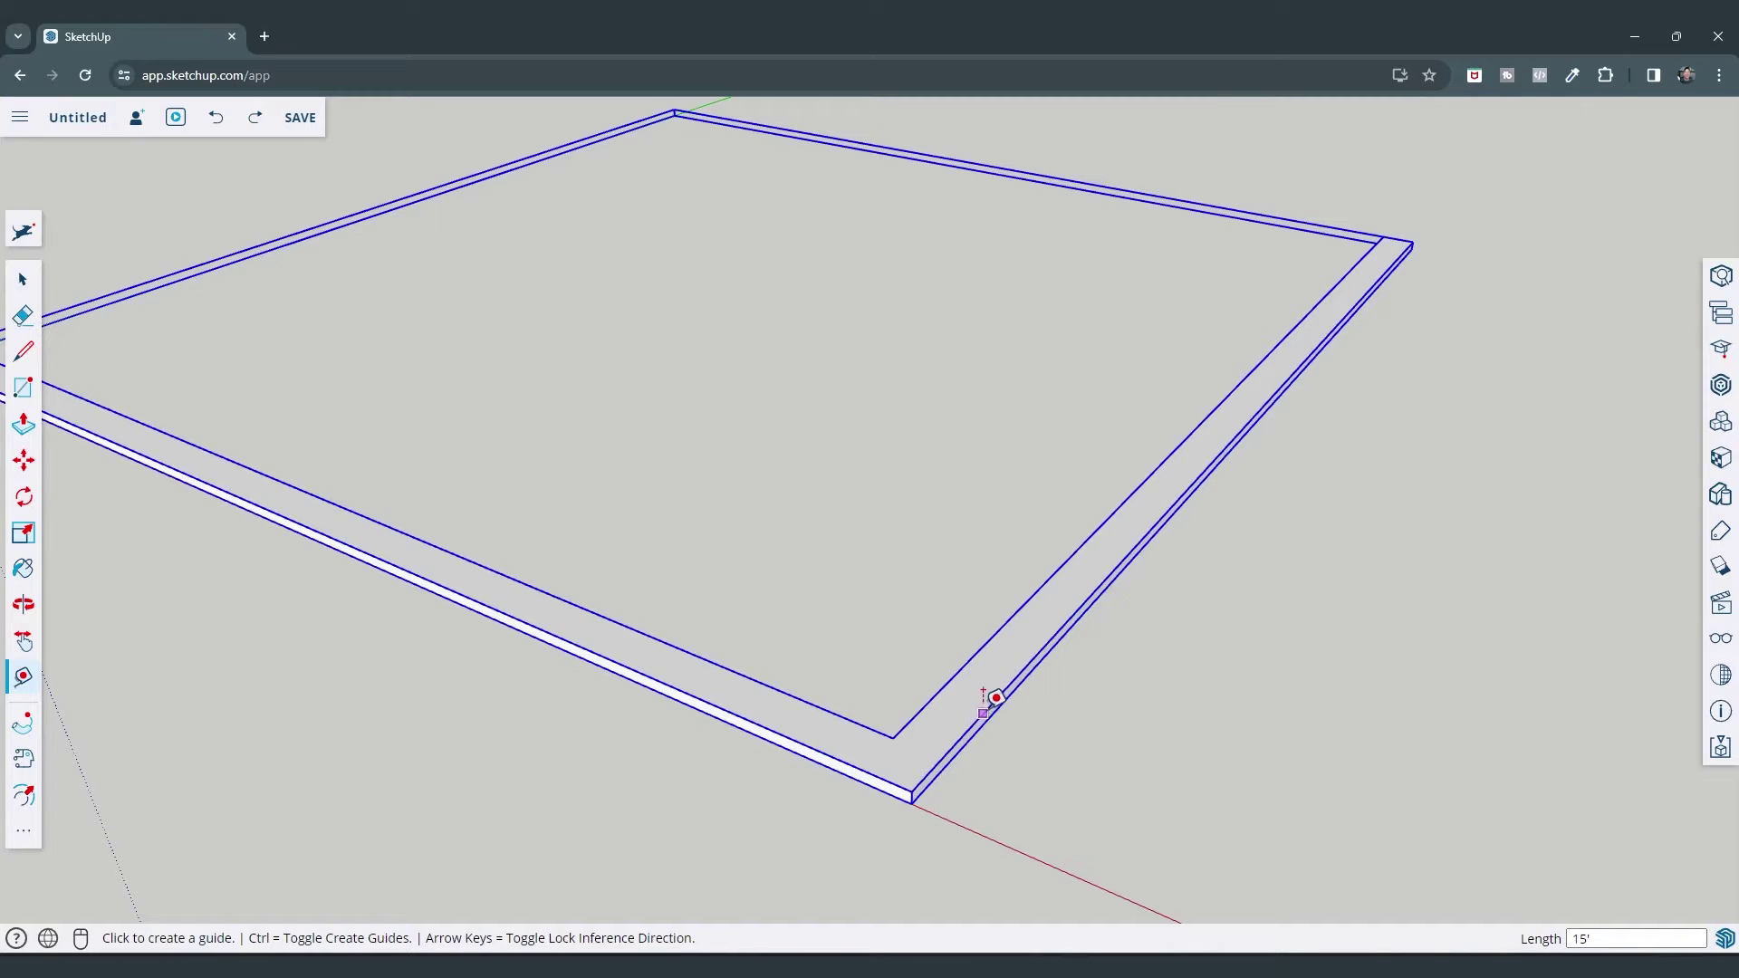
{"action": "left_click", "coordinate": [926, 775]}
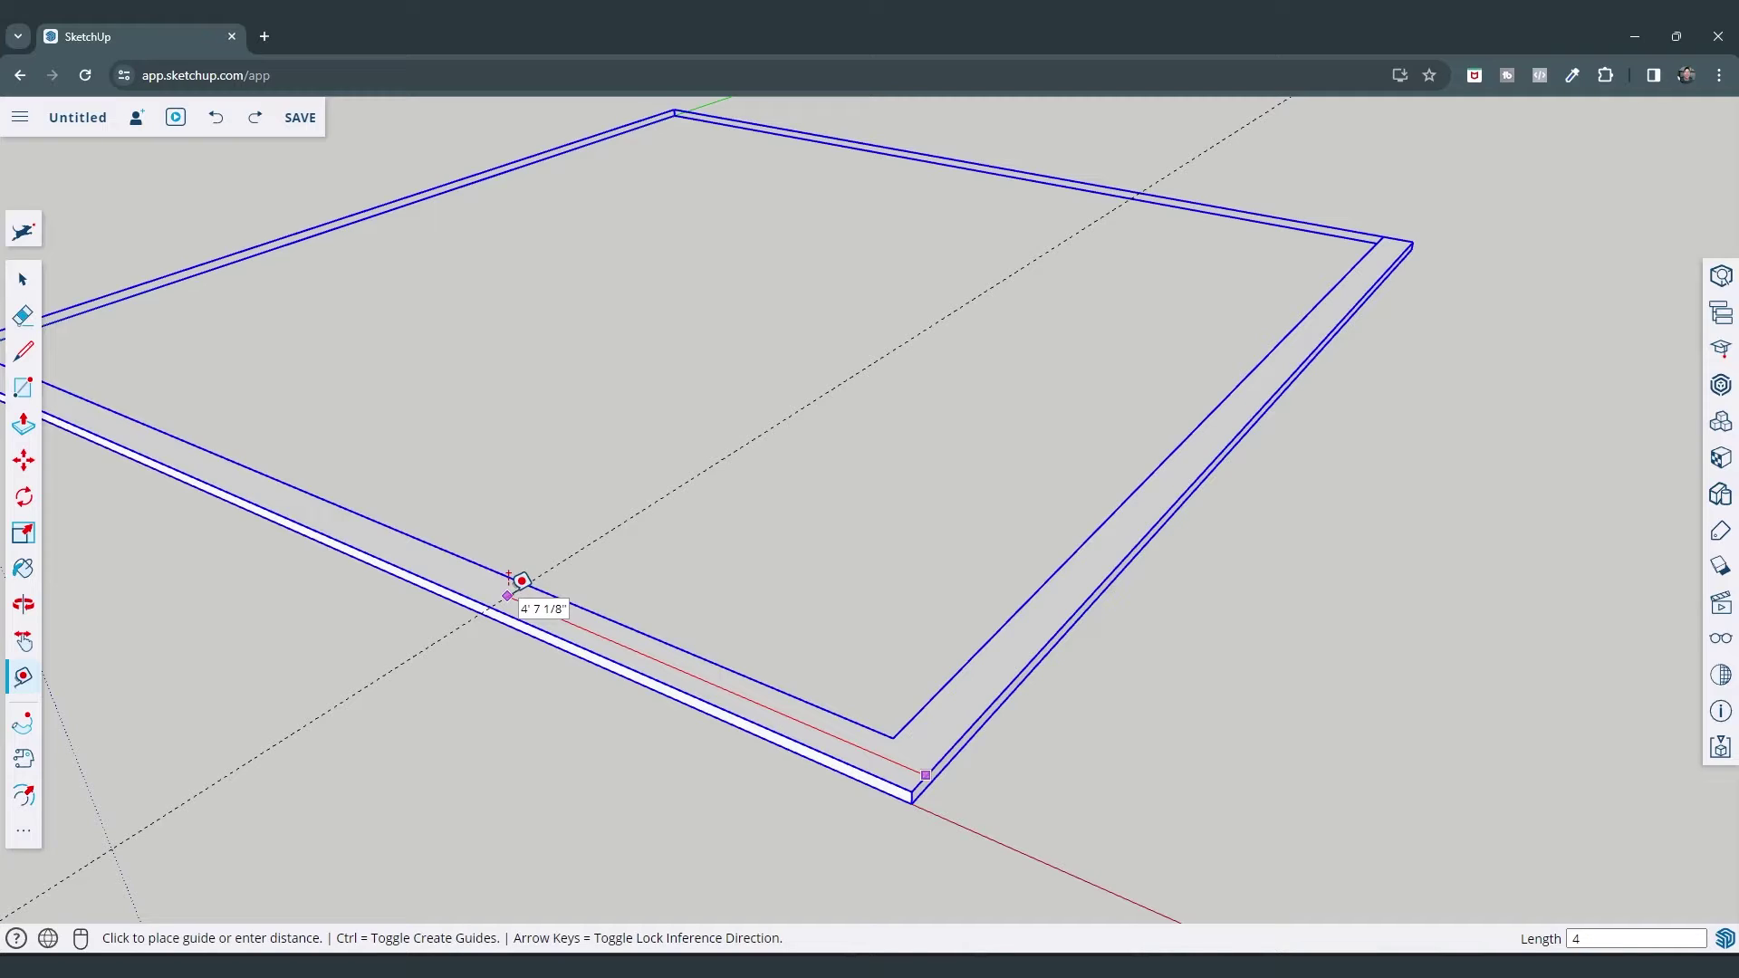
{"action": "key", "text": "Return"}
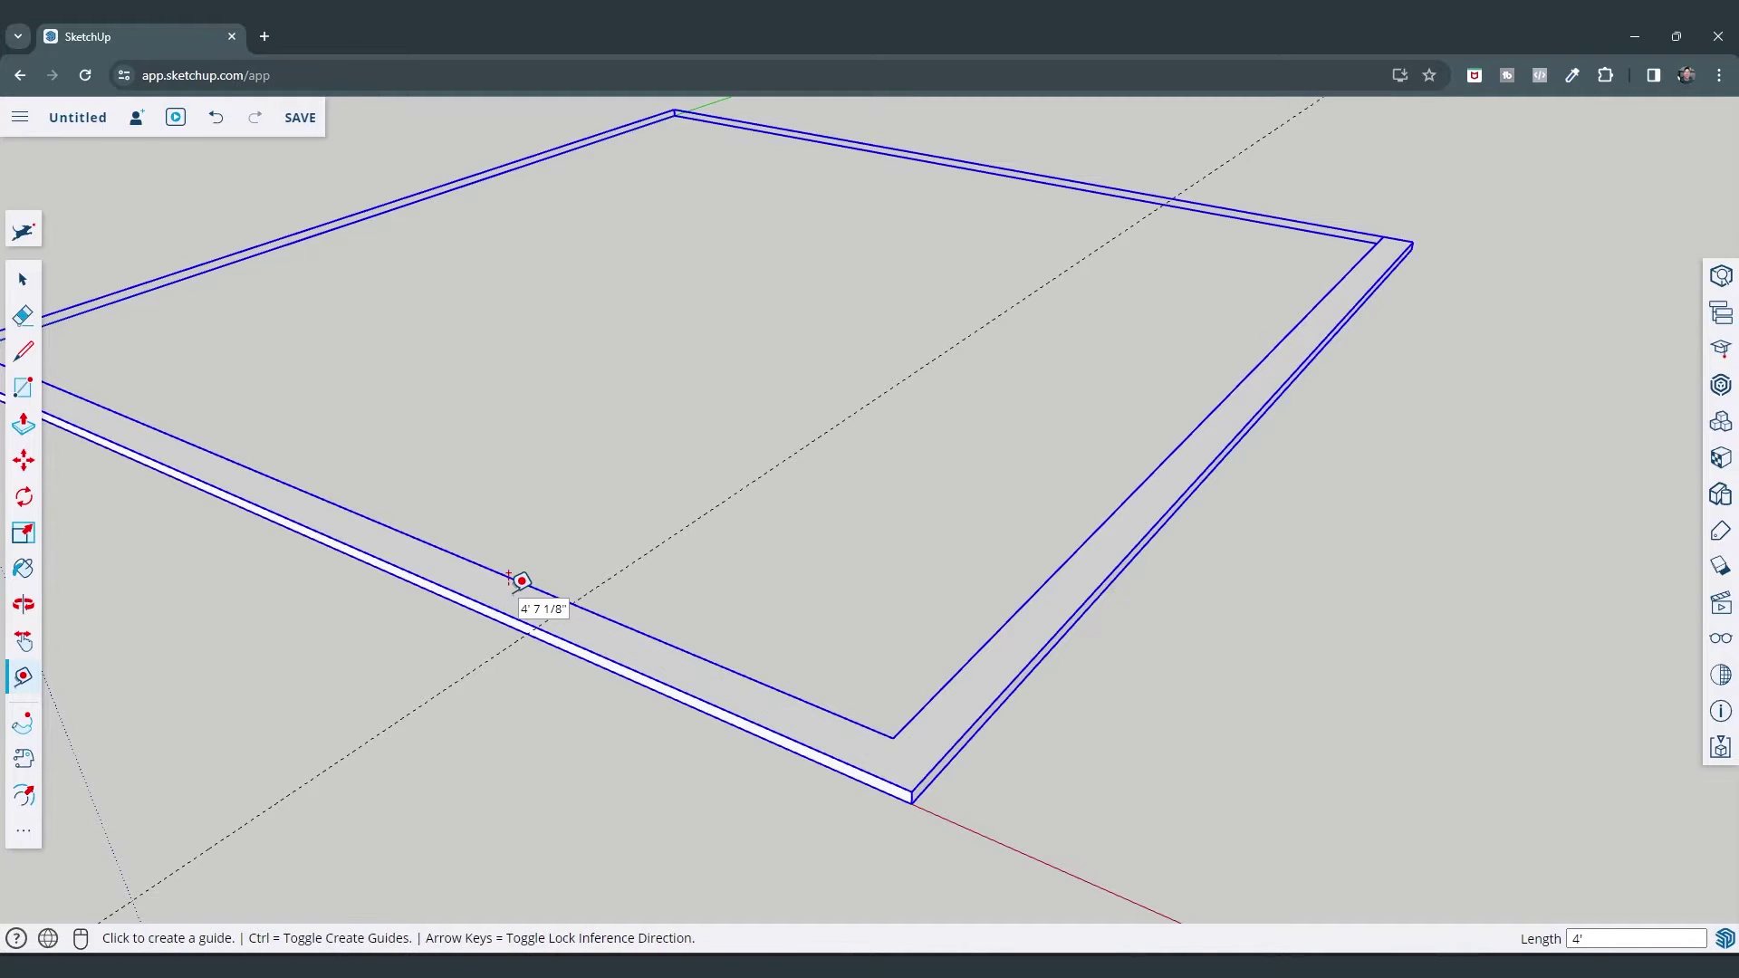
Place a second parallel guide 3' beyond the first one, farther along the plate from the corner
{"action": "left_click", "coordinate": [558, 602]}
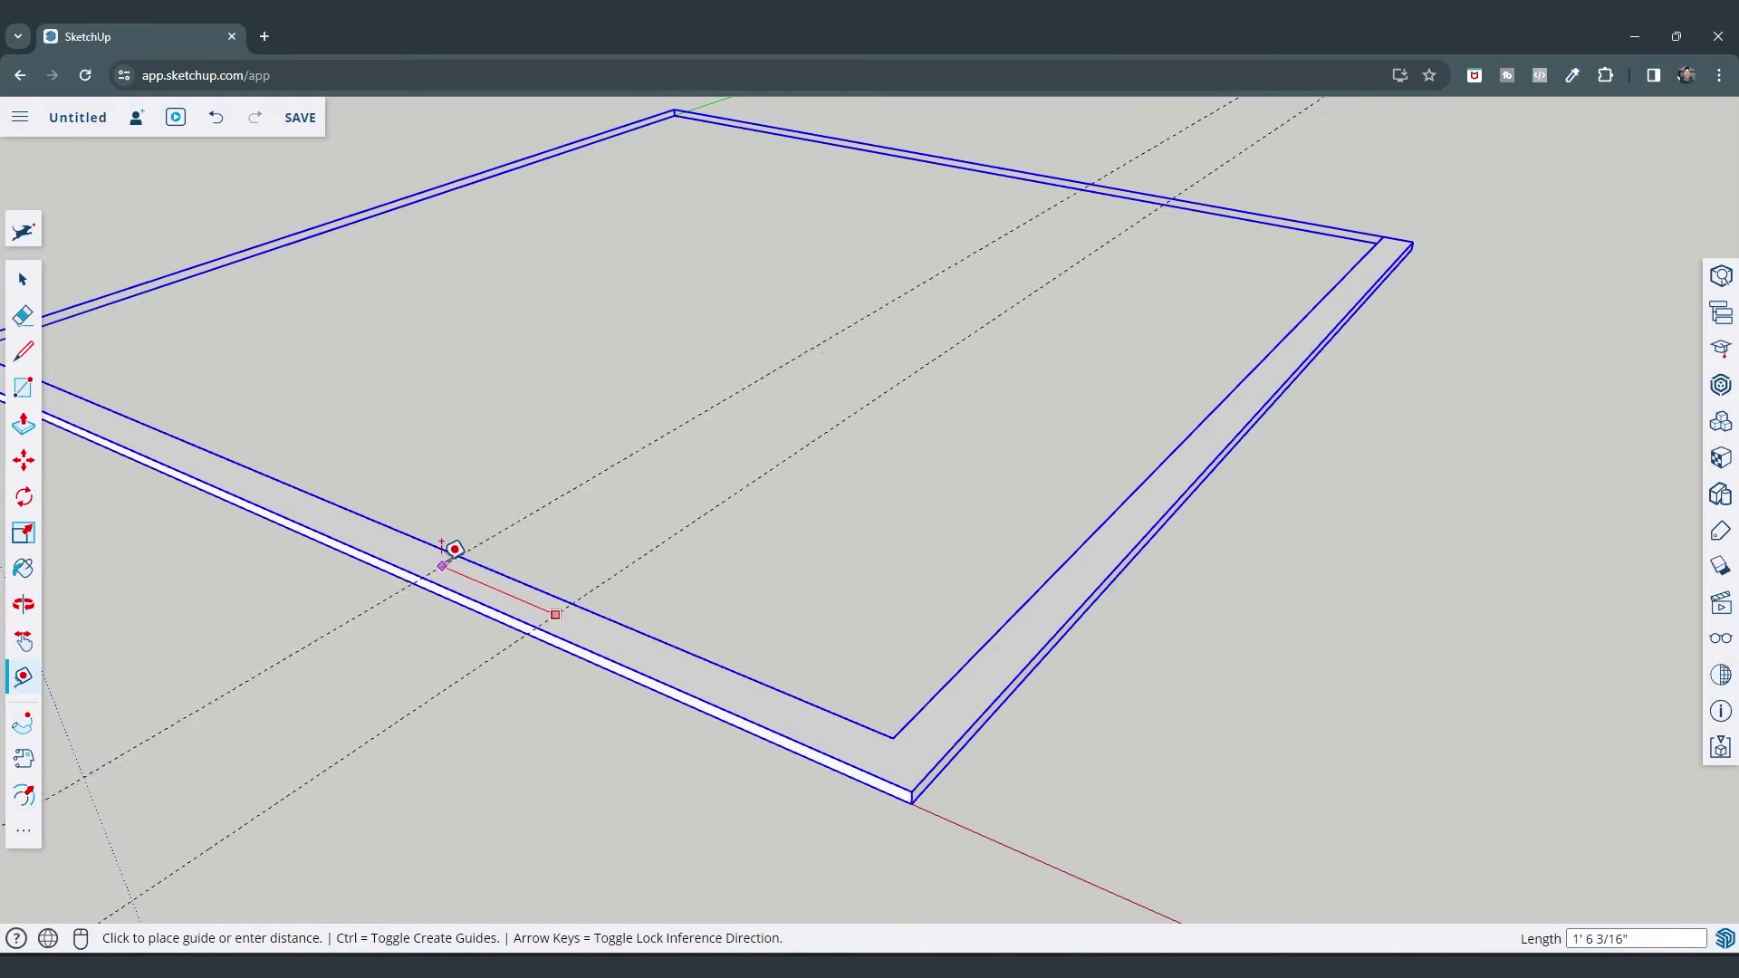
{"action": "type", "text": "30"}
{"action": "key", "text": "Return"}
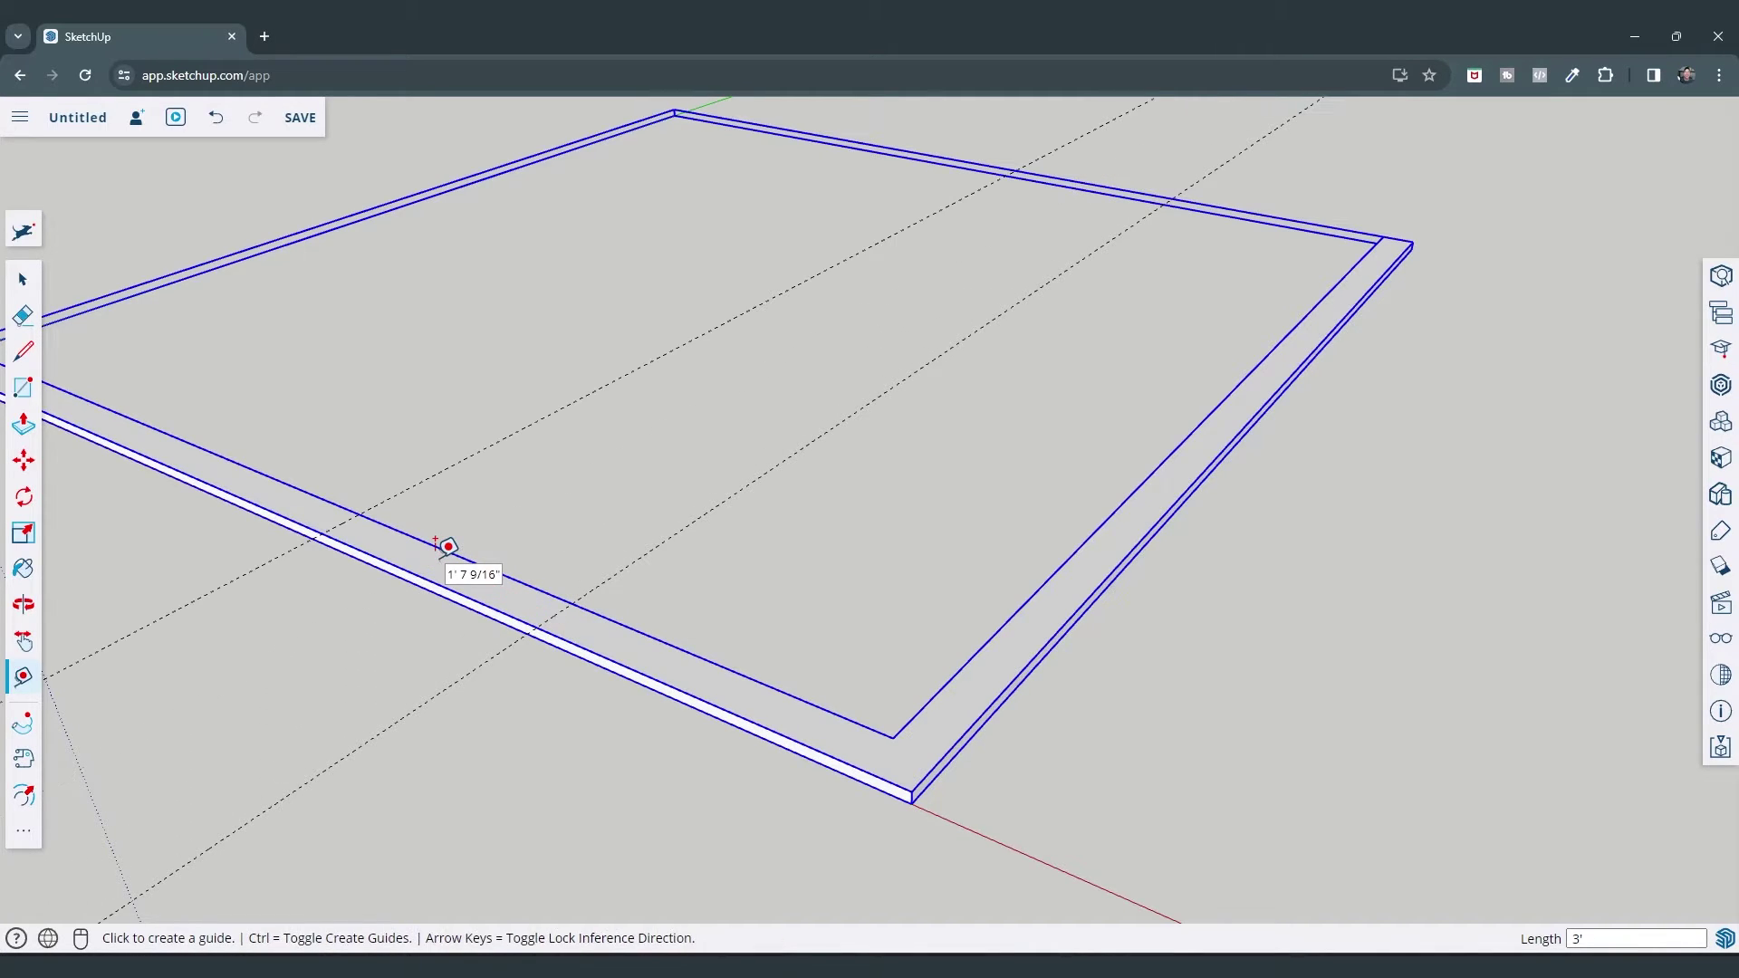
{"action": "key", "text": "space"}
Open the plate group for editing and draw a line across its top face along the guide nearer the corner
{"action": "scroll", "coordinate": [689, 564], "scroll_direction": "down", "scroll_amount": 5}
{"action": "middle_click_drag", "start_coordinate": [688, 563], "coordinate": [730, 549]}
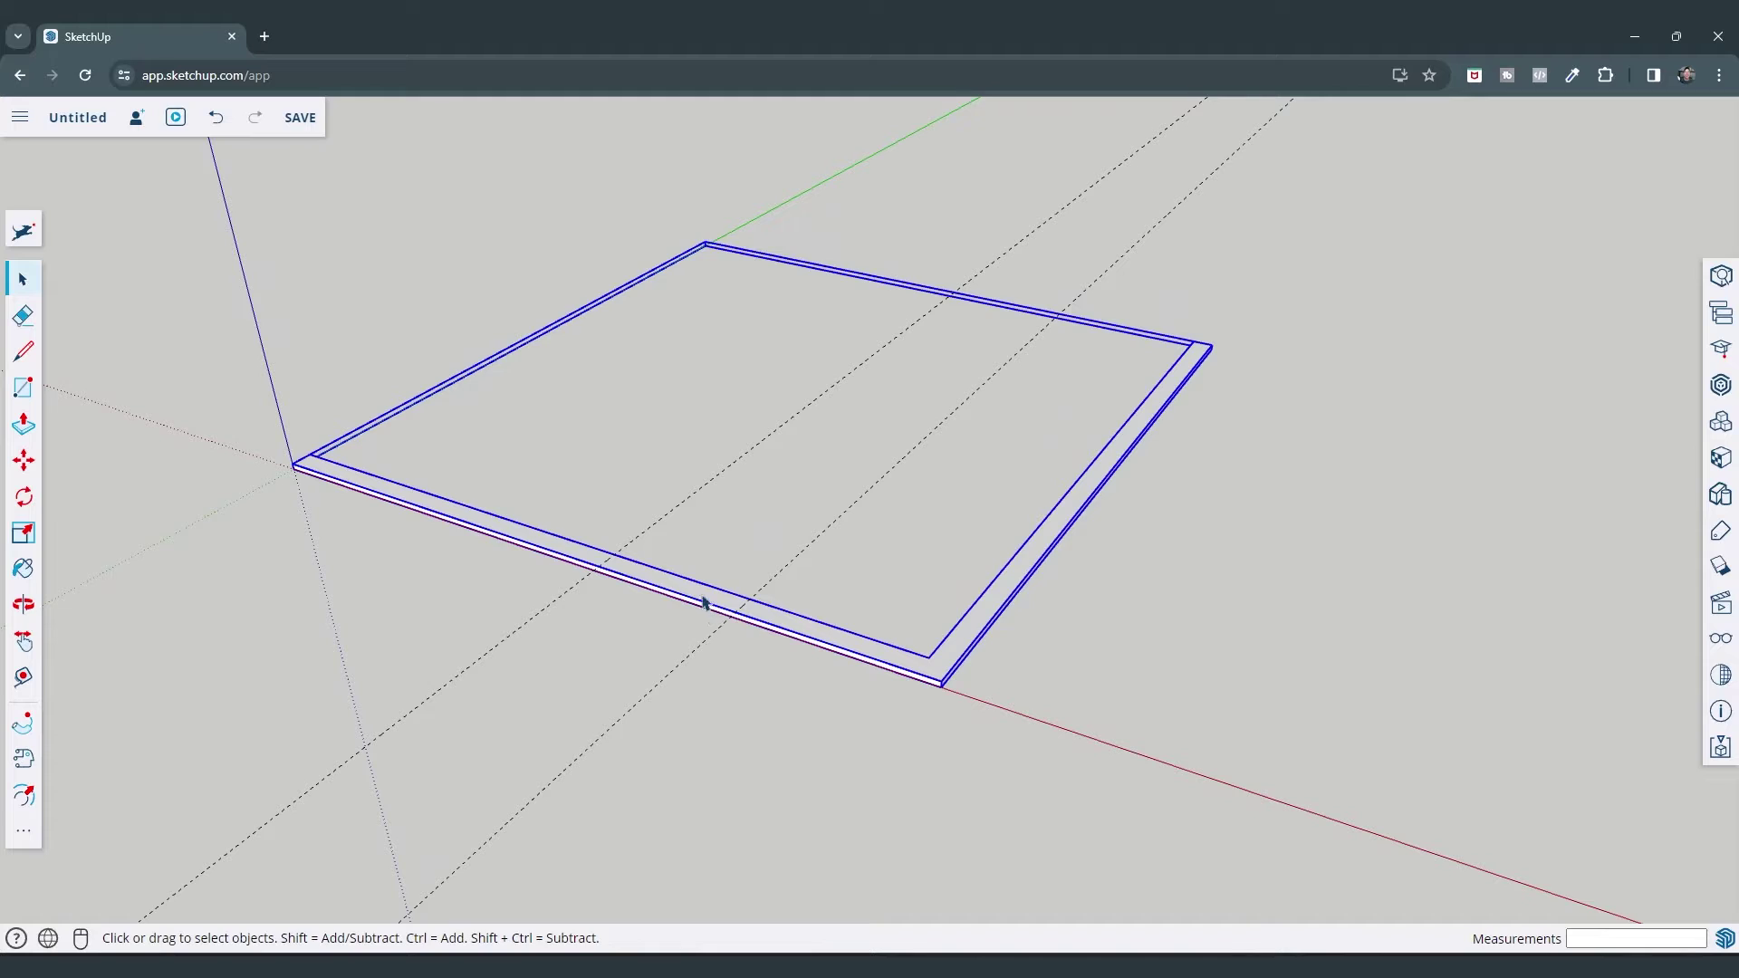
{"action": "double_click", "coordinate": [702, 599]}
{"action": "scroll", "coordinate": [694, 588], "scroll_direction": "up", "scroll_amount": 2}
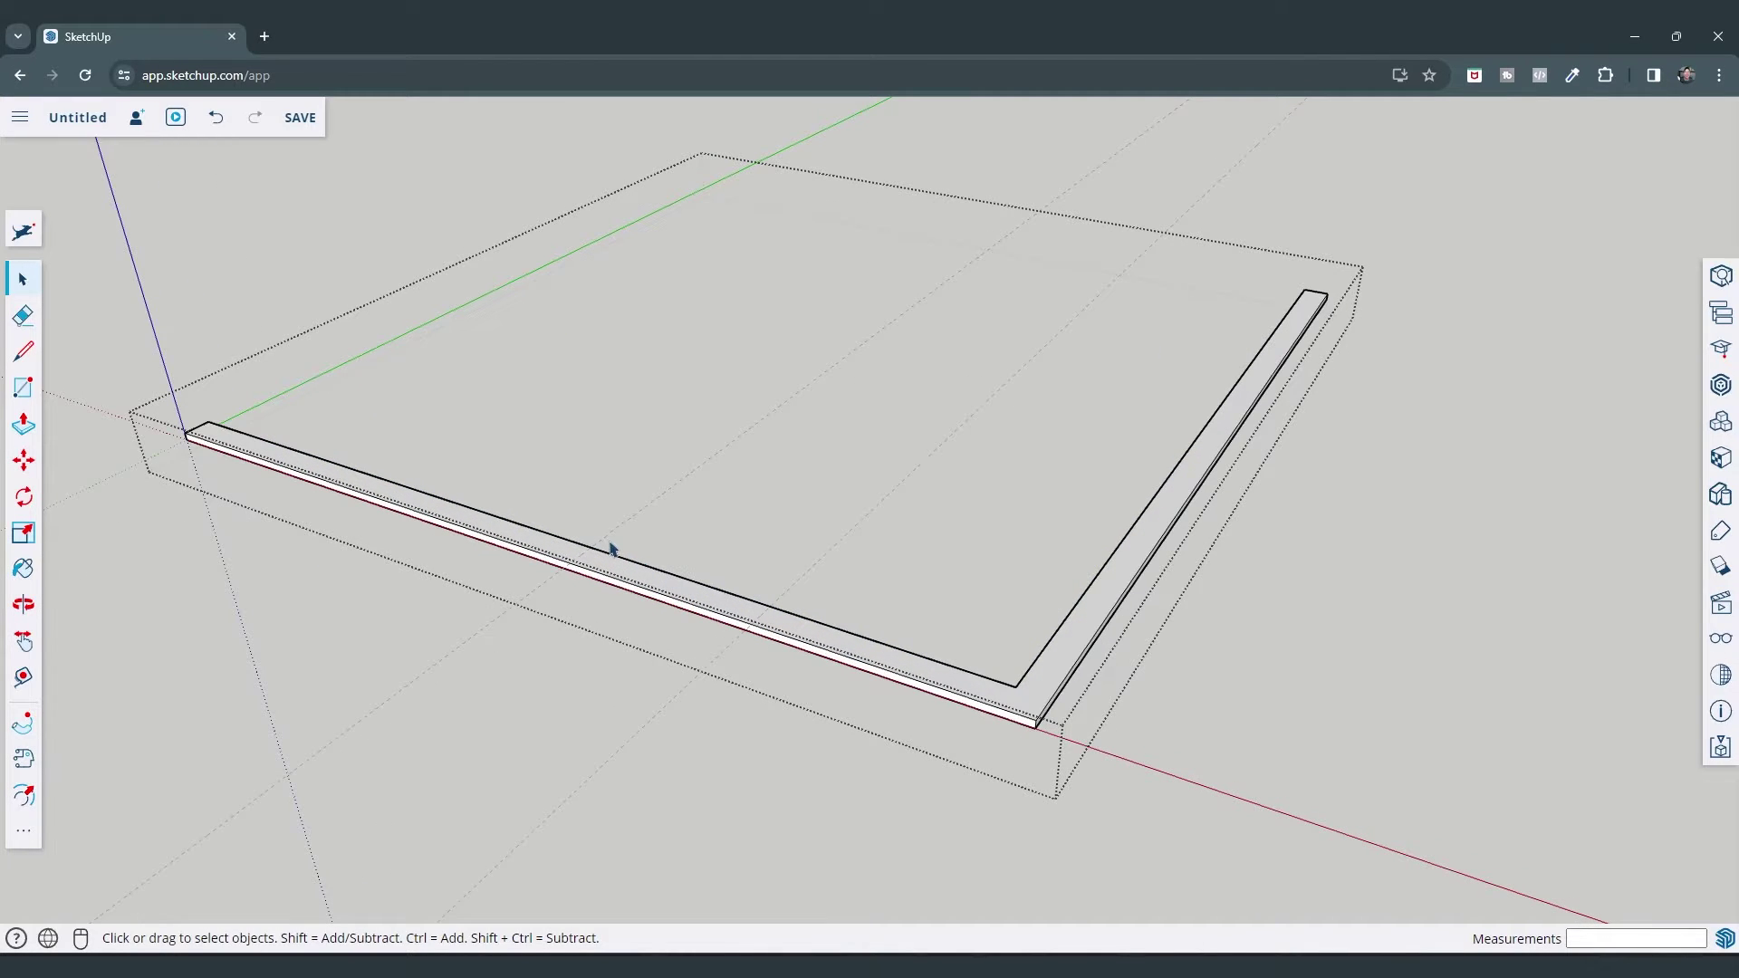
{"action": "middle_click_drag", "start_coordinate": [751, 561], "coordinate": [792, 652]}
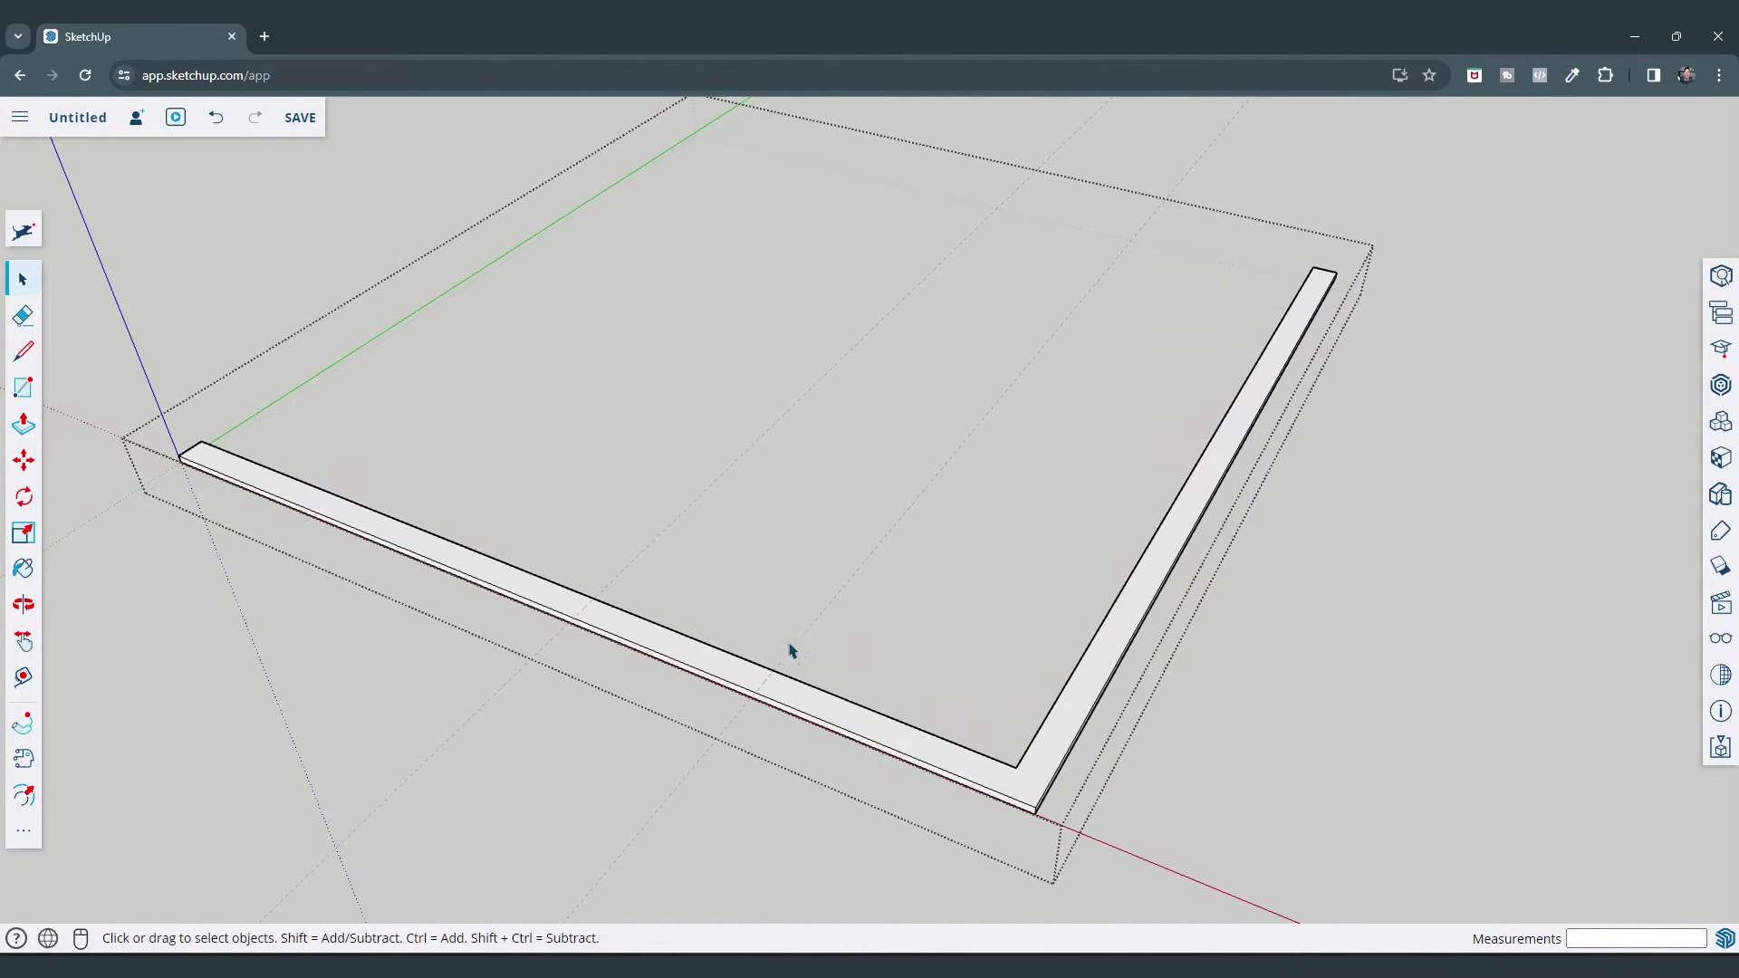
{"action": "scroll", "coordinate": [776, 694], "scroll_direction": "up", "scroll_amount": 3}
{"action": "key", "text": "l"}
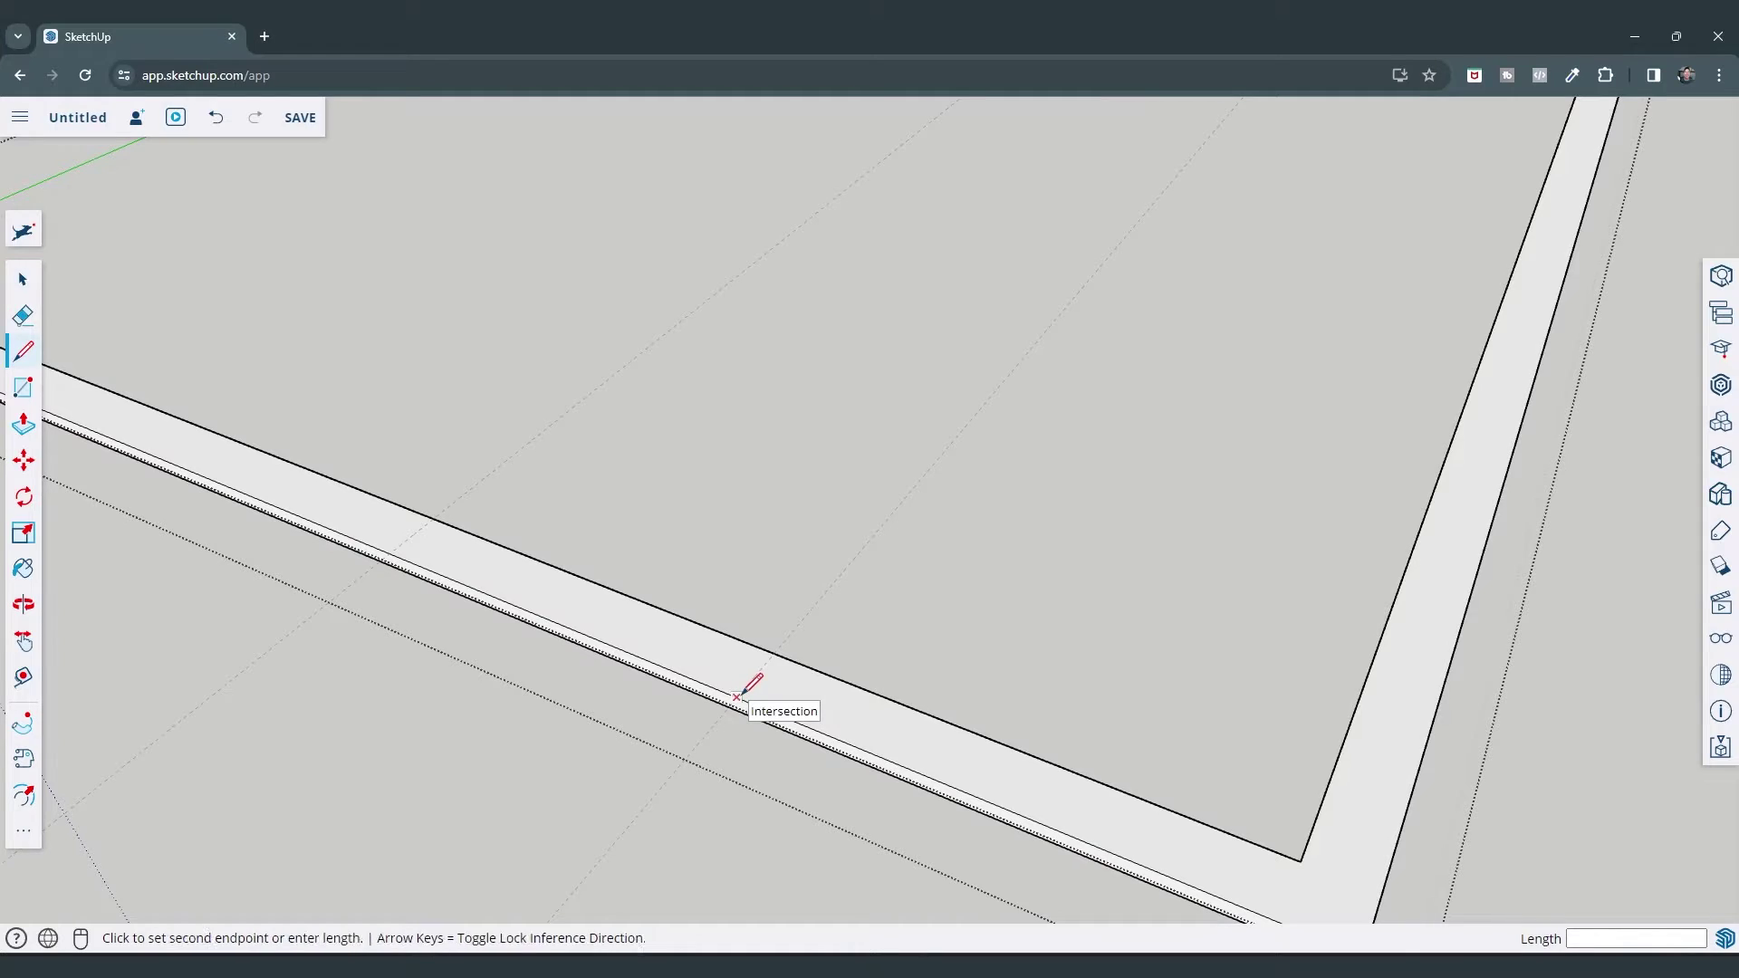
Draw a second line across the plate's top face along the guide farther from the corner
{"action": "left_click", "coordinate": [391, 554]}
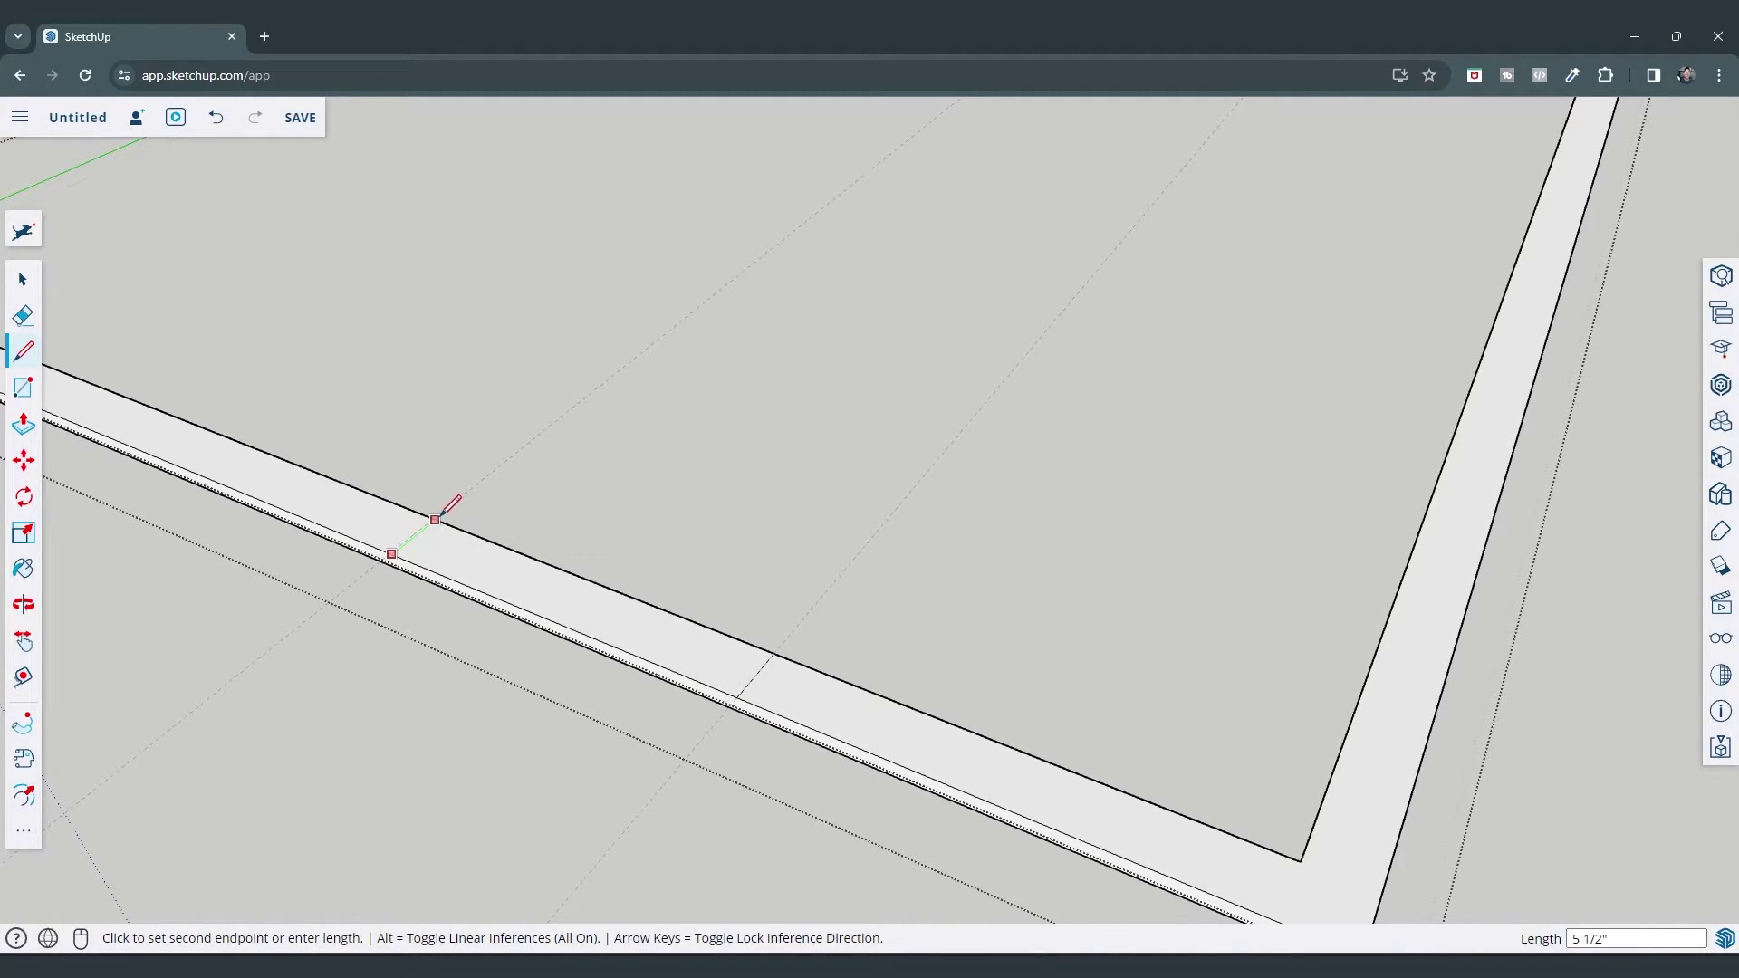
{"action": "key", "text": "space"}
{"action": "scroll", "coordinate": [389, 552], "scroll_direction": "up", "scroll_amount": 3}
{"action": "key", "text": "l"}
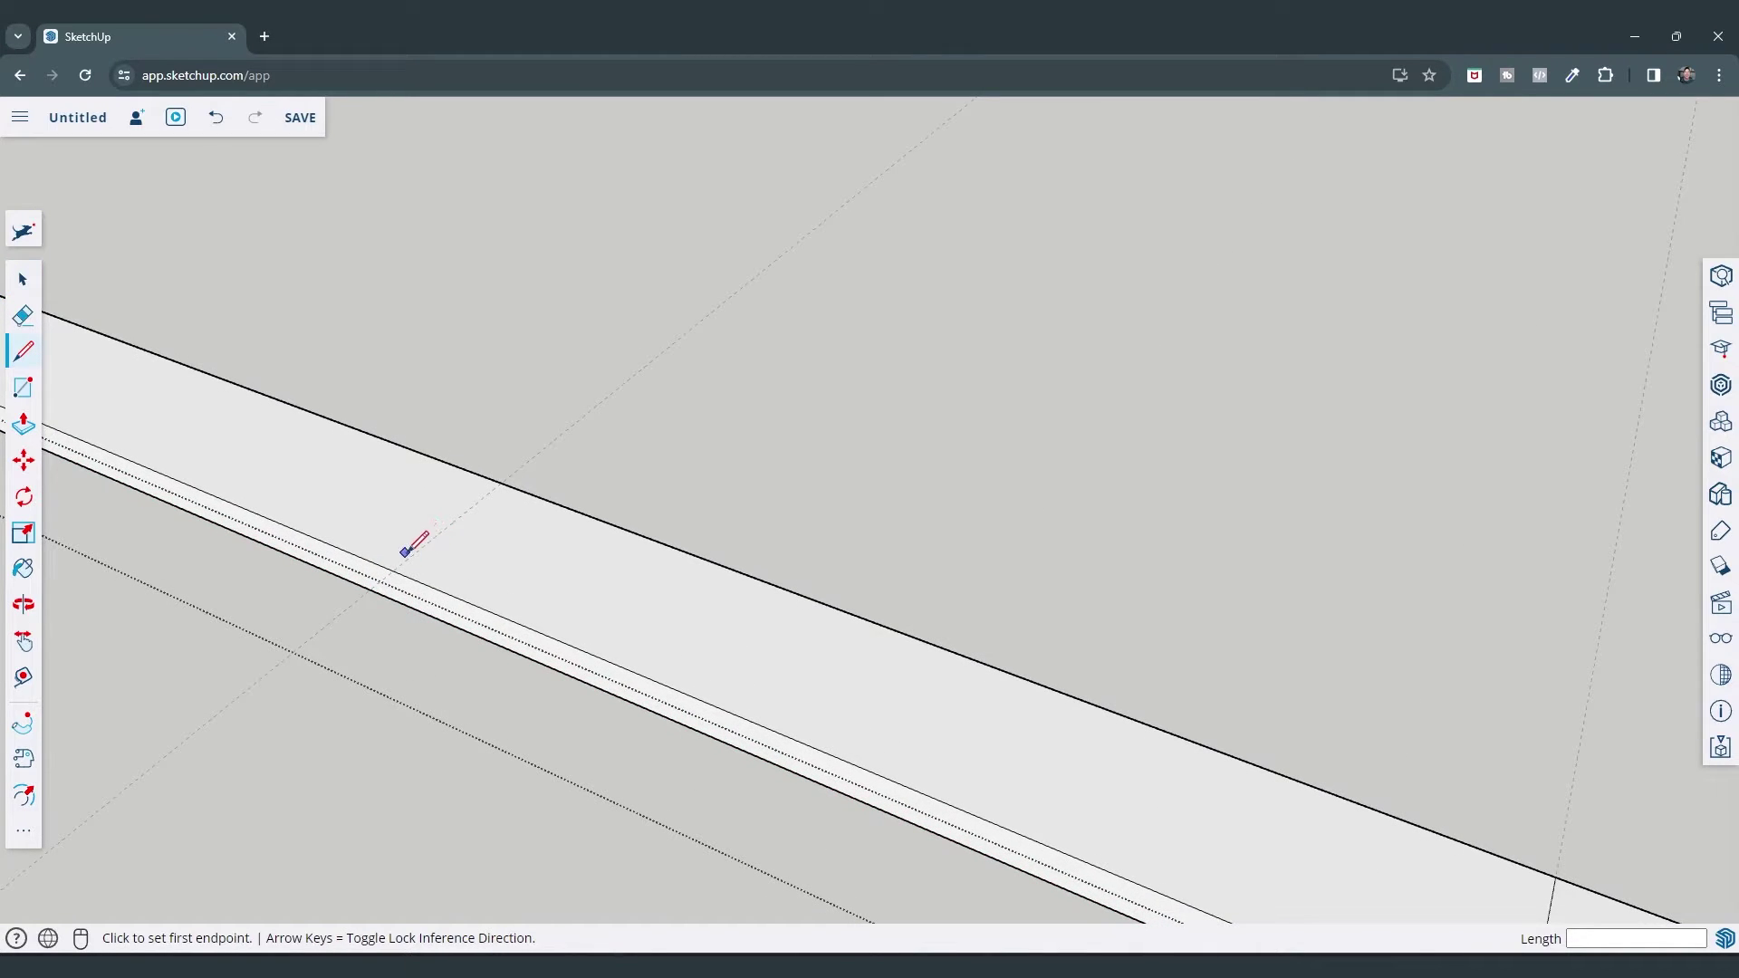
{"action": "left_click", "coordinate": [394, 568]}
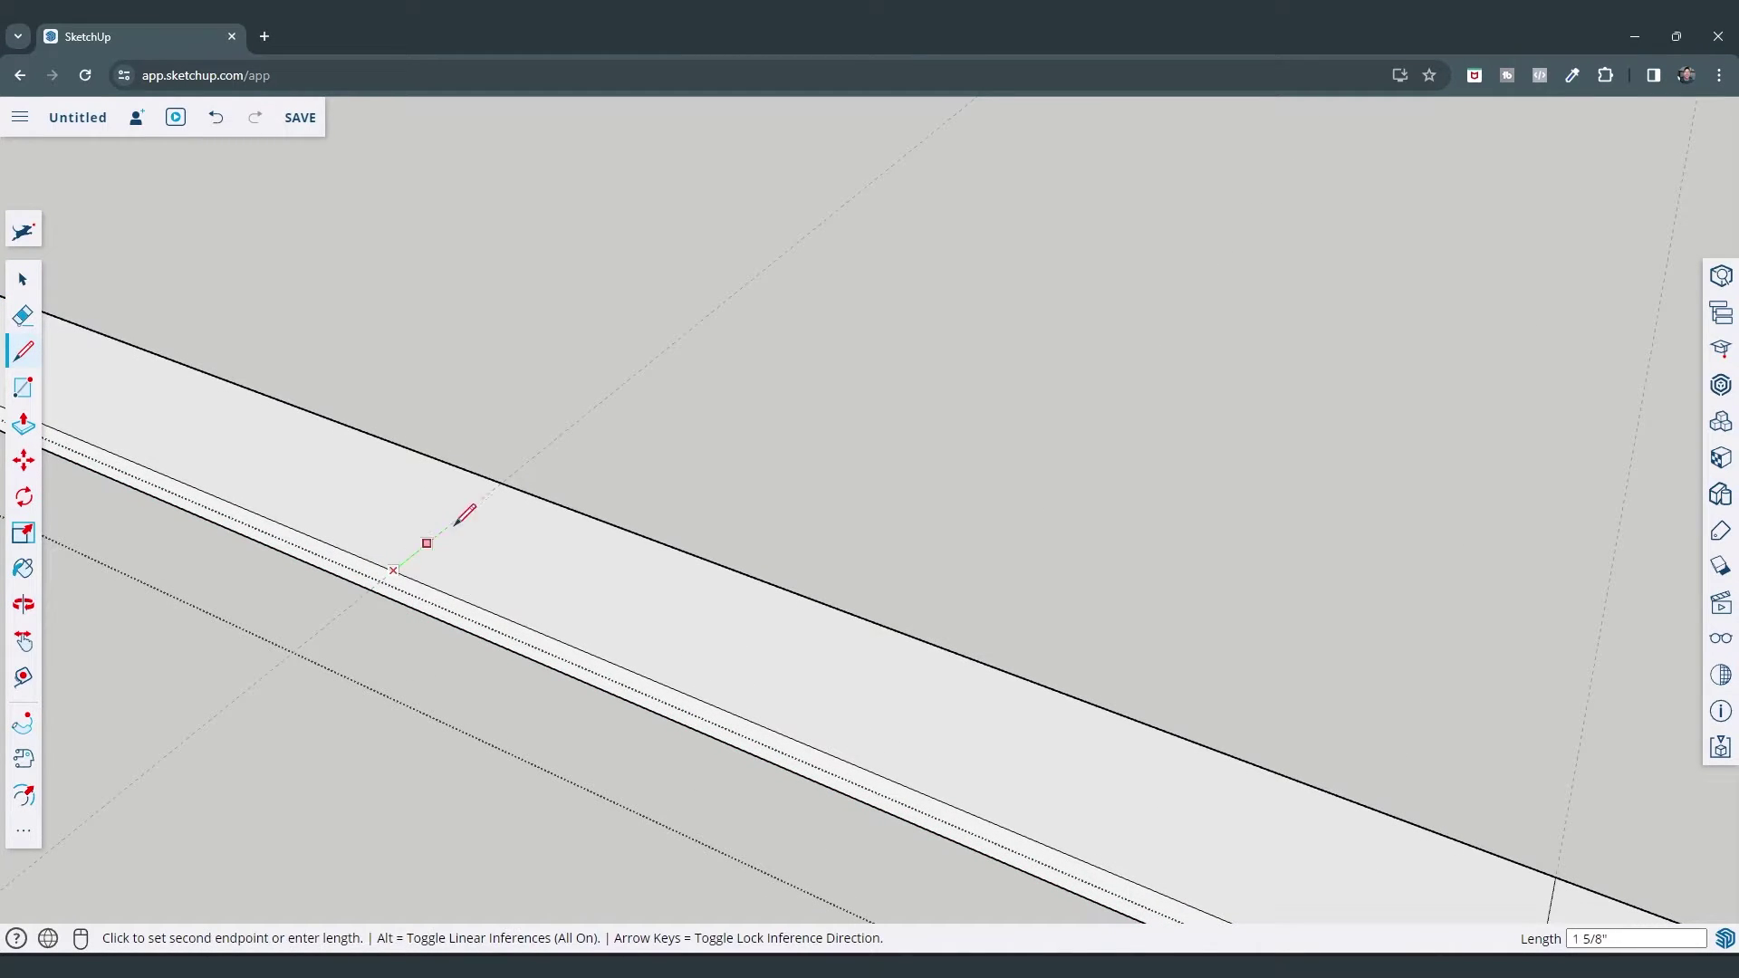
{"action": "left_click", "coordinate": [501, 485]}
{"action": "key", "text": "space"}
Push/Pull the face between the two lines down 1 1/2", through the plate's full thickness
{"action": "scroll", "coordinate": [606, 470], "scroll_direction": "down", "scroll_amount": 2}
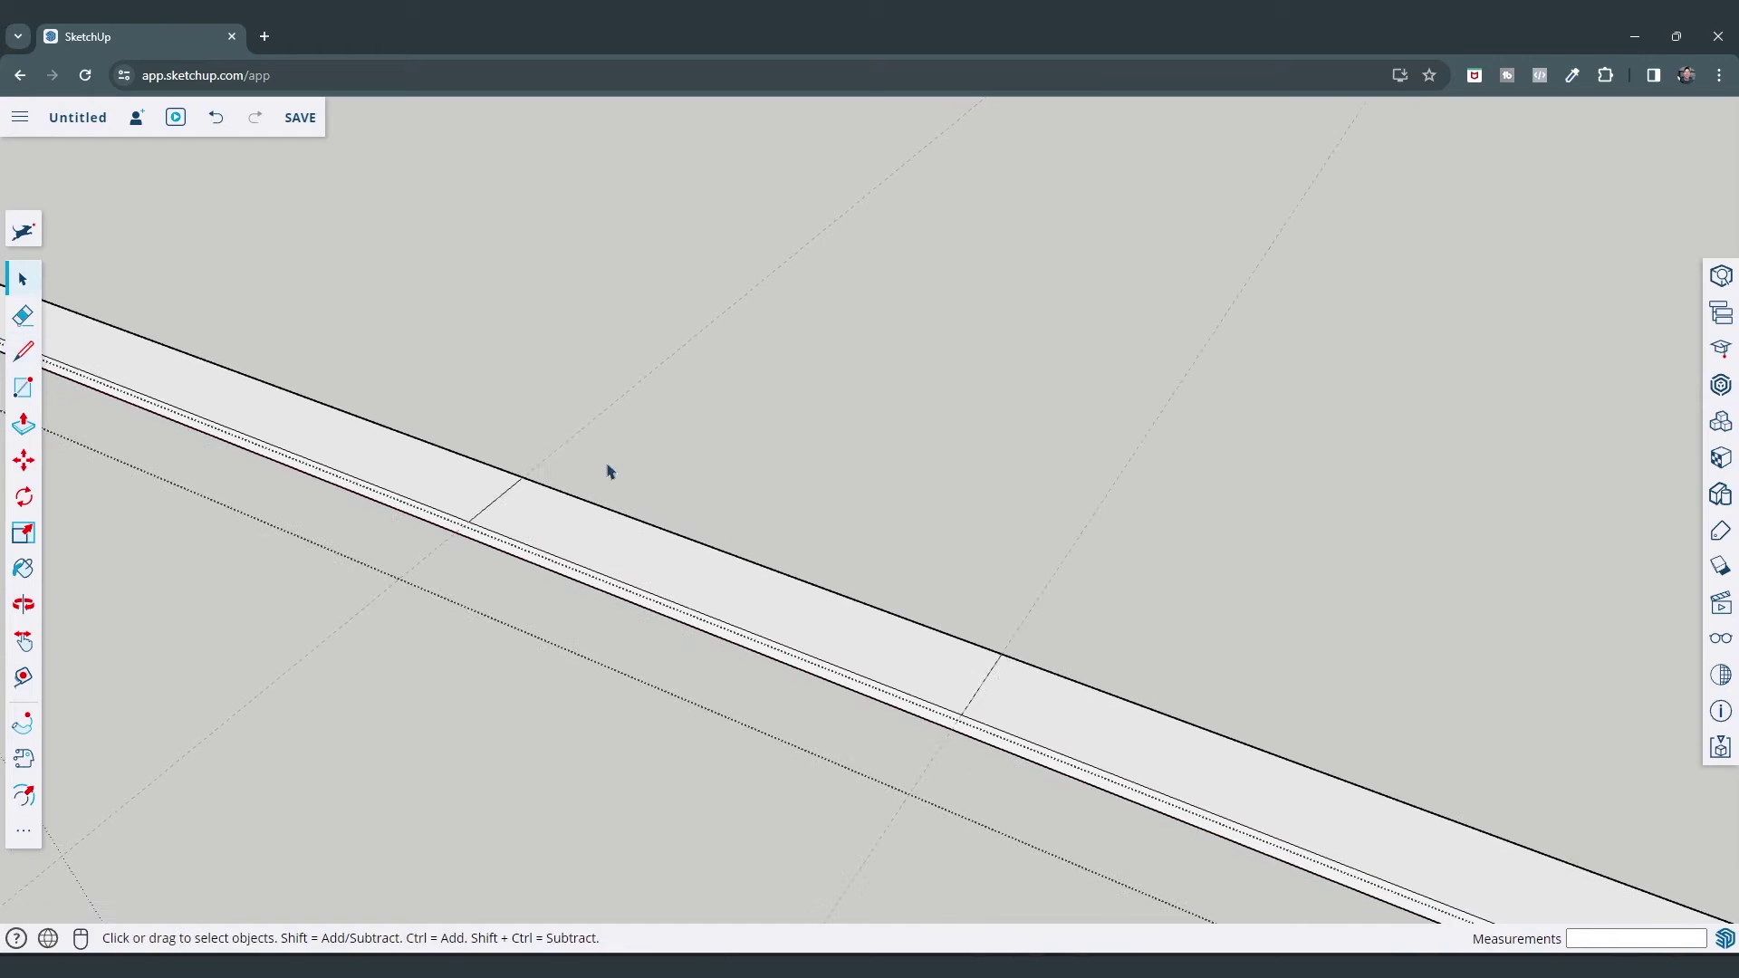
{"action": "scroll", "coordinate": [631, 474], "scroll_direction": "down", "scroll_amount": 3}
{"action": "key", "text": "p"}
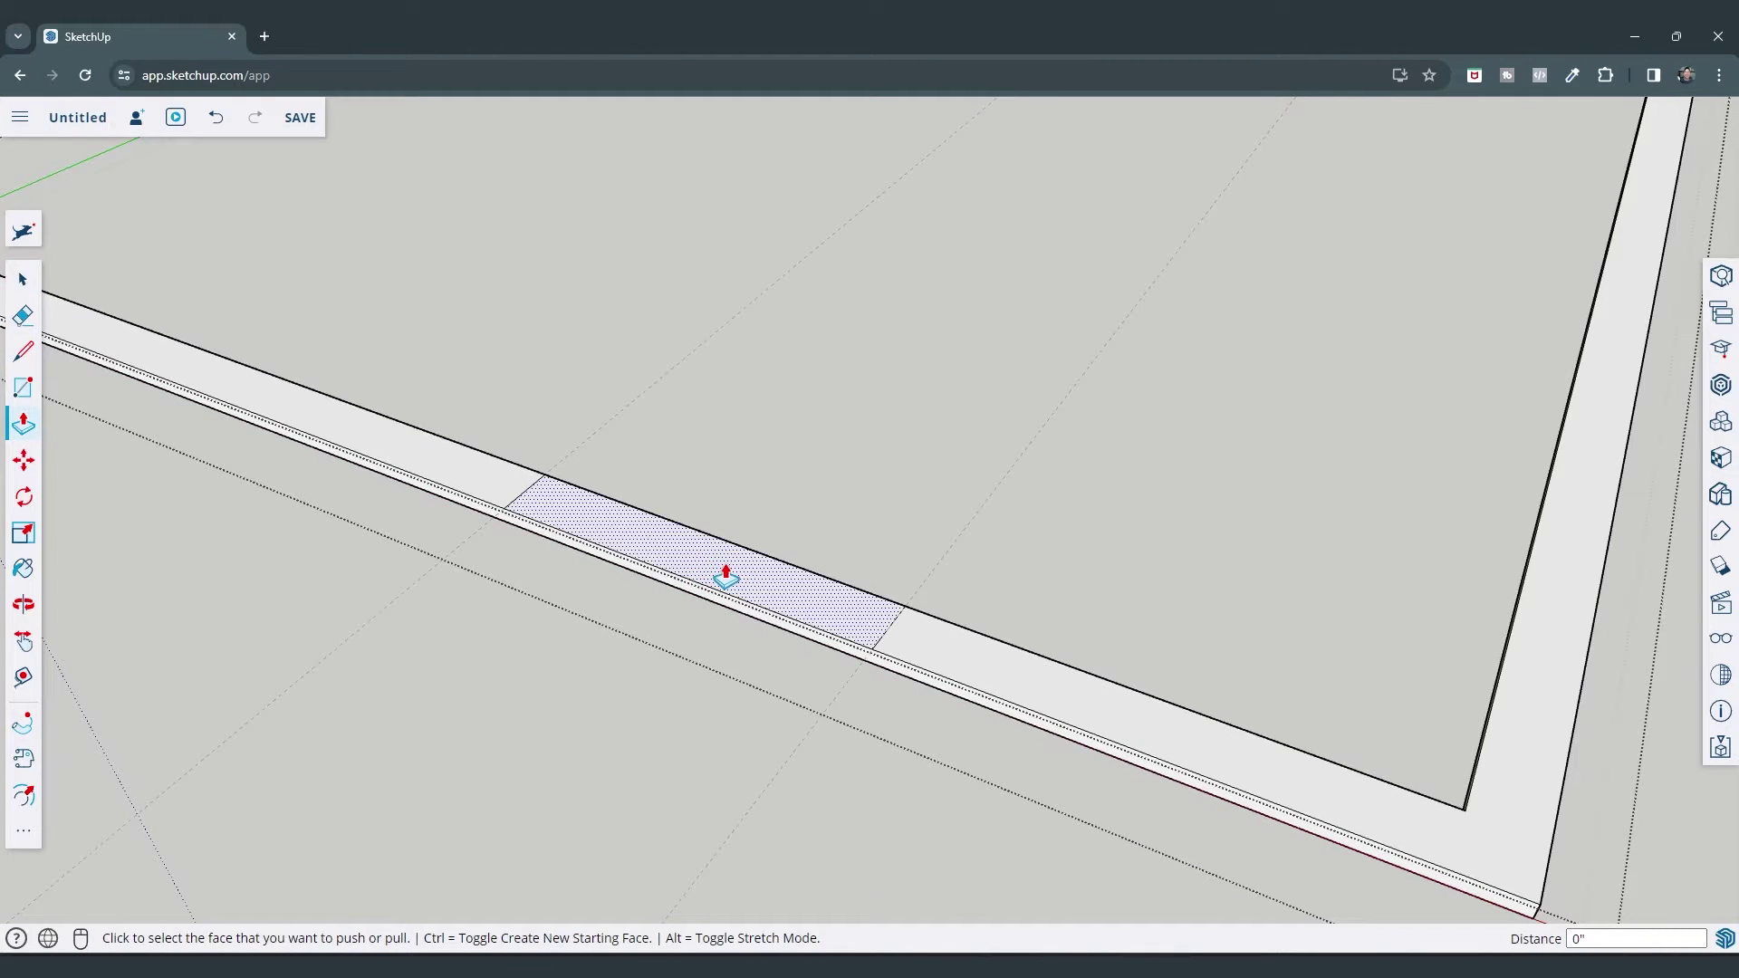
{"action": "left_click", "coordinate": [725, 576]}
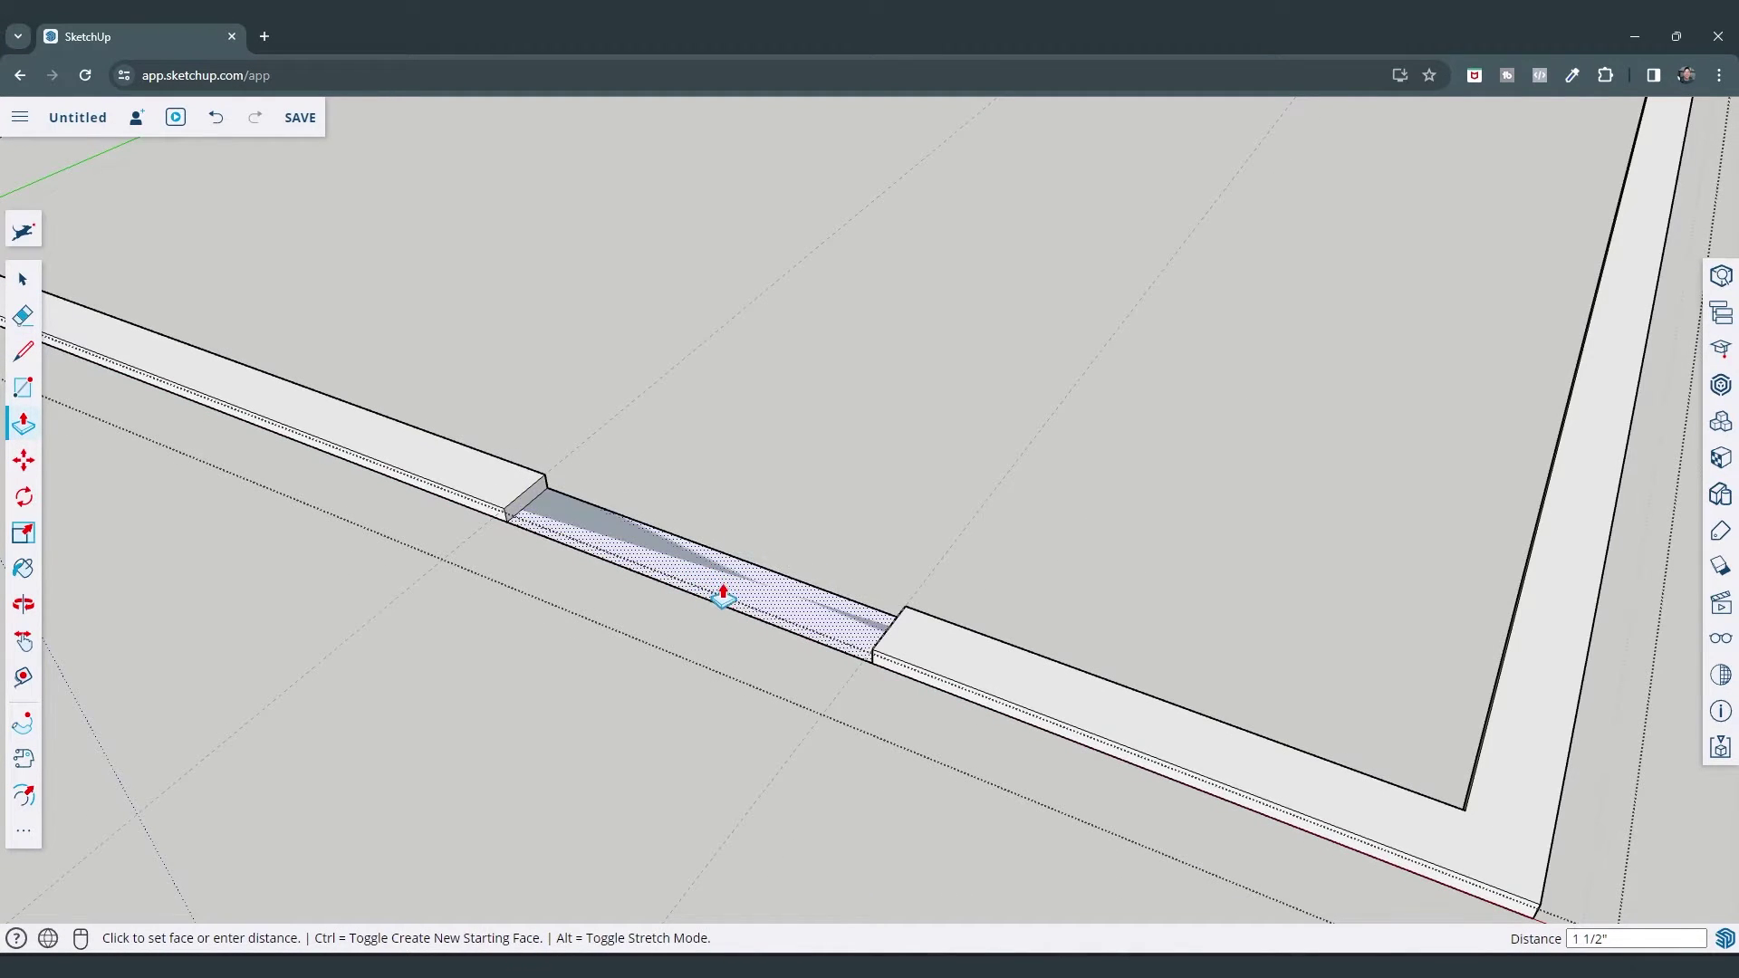
{"action": "left_click", "coordinate": [723, 597]}
Erase the leftover edges and face spanning the opening, and close the plate group
{"action": "key", "text": "e"}
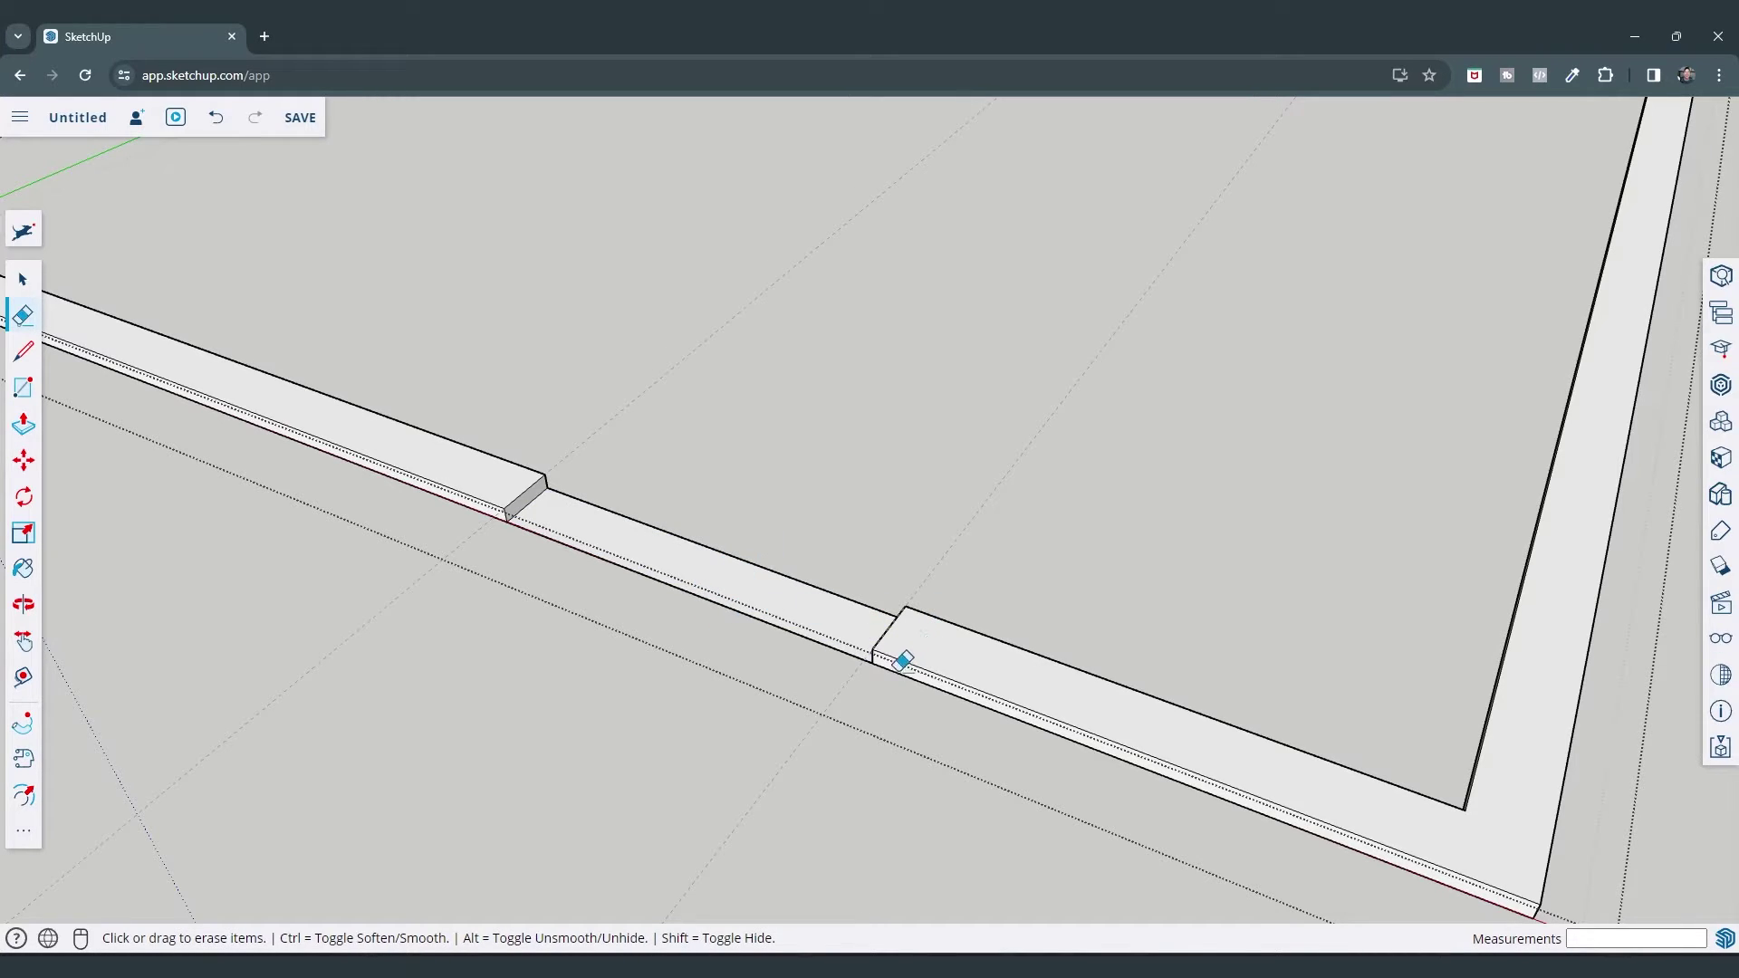
{"action": "left_click_drag", "start_coordinate": [851, 559], "coordinate": [676, 621]}
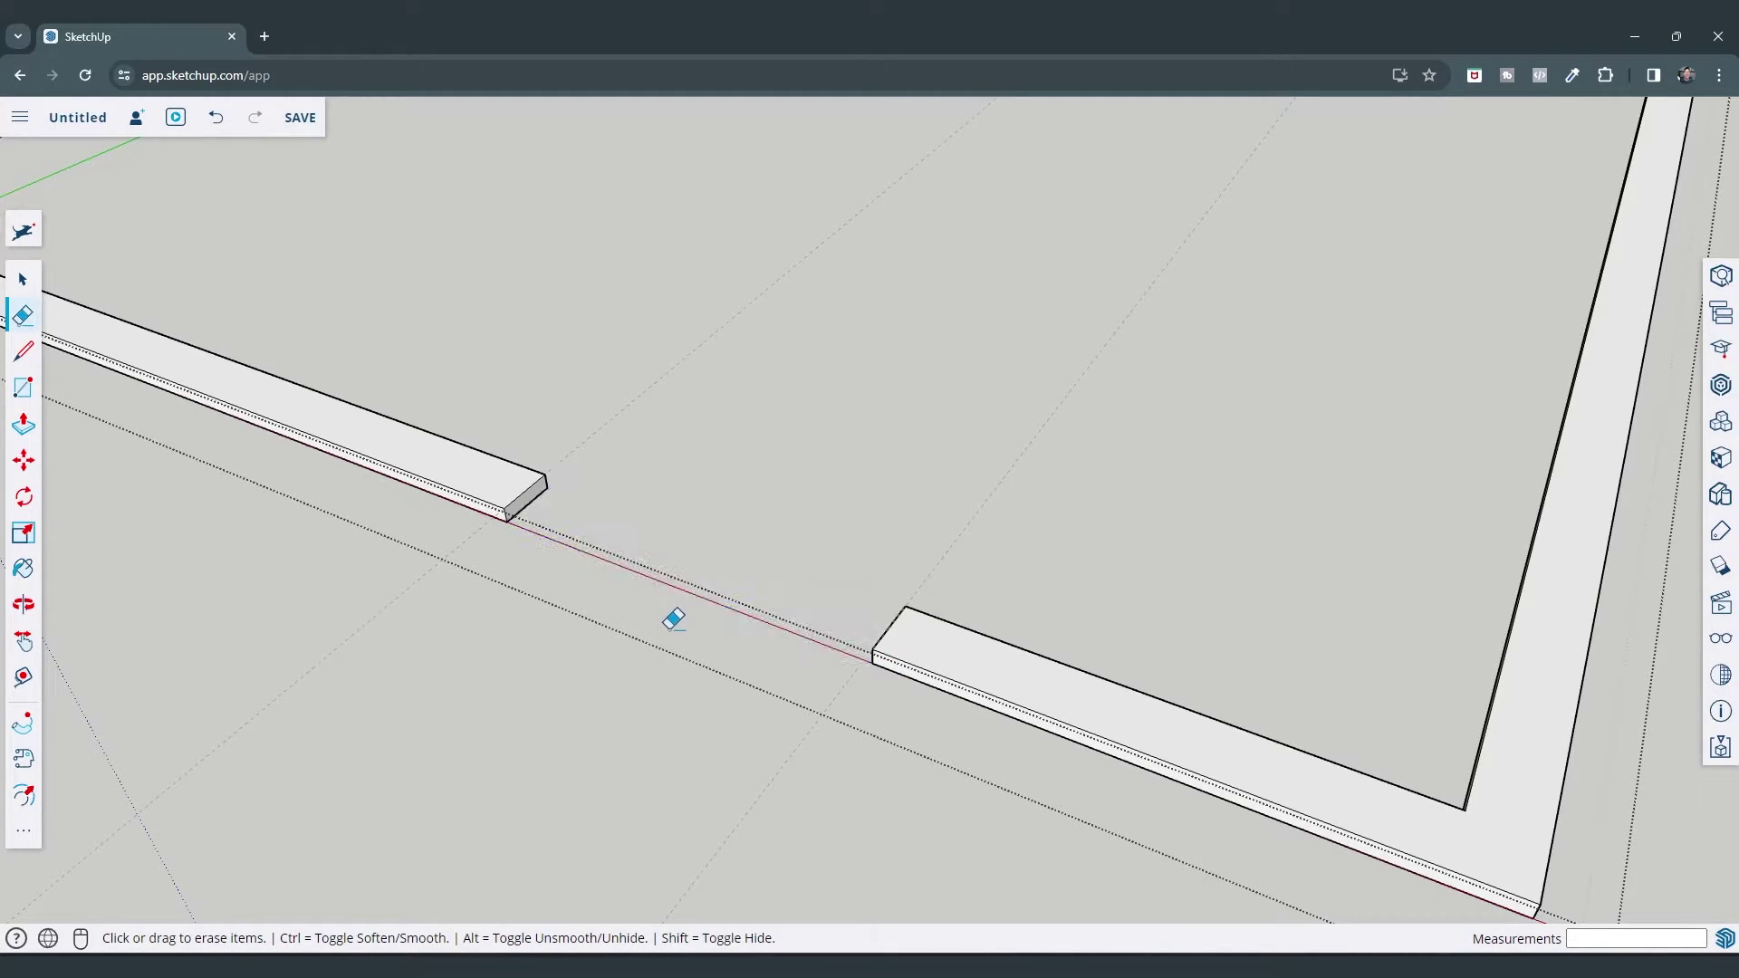
{"action": "key", "text": "space"}
{"action": "scroll", "coordinate": [722, 540], "scroll_direction": "down", "scroll_amount": 5}
{"action": "middle_click_drag", "start_coordinate": [1000, 527], "coordinate": [943, 497]}
{"action": "scroll", "coordinate": [934, 490], "scroll_direction": "down", "scroll_amount": 2}
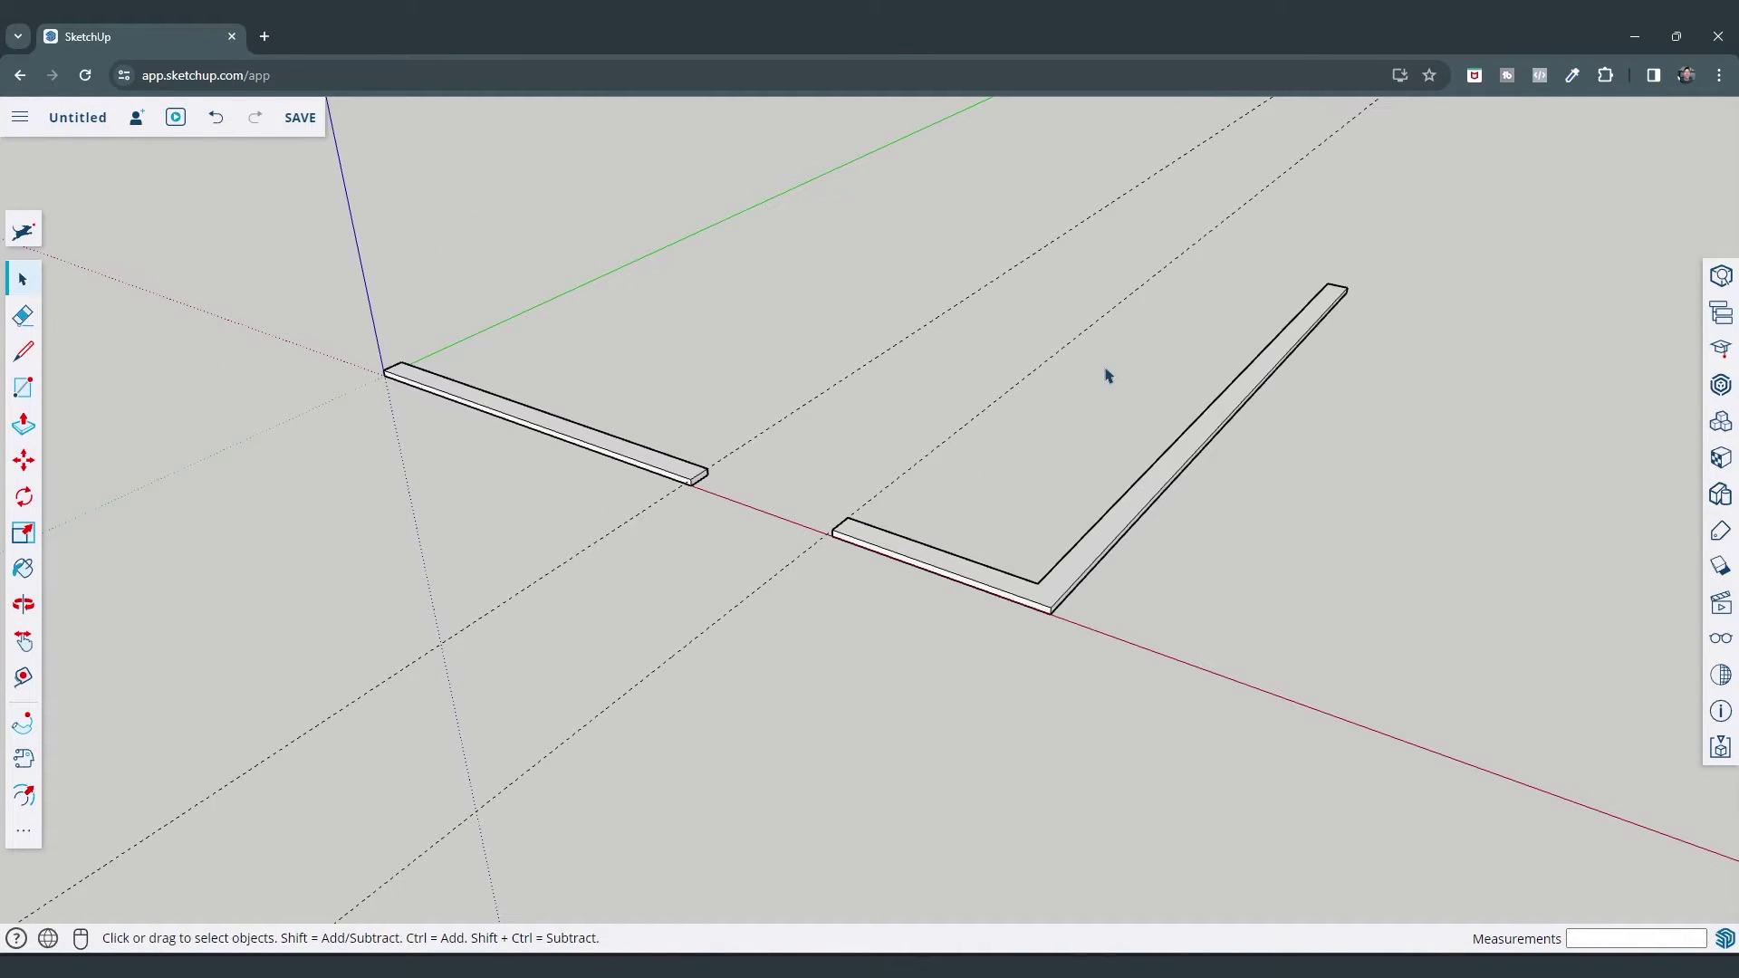
Place two guides across the plate's other leg along the green axis, one 4' from the corner and another farther along
{"action": "left_click", "coordinate": [23, 677]}
{"action": "scroll", "coordinate": [1050, 589], "scroll_direction": "up", "scroll_amount": 3}
{"action": "left_click", "coordinate": [1042, 599]}
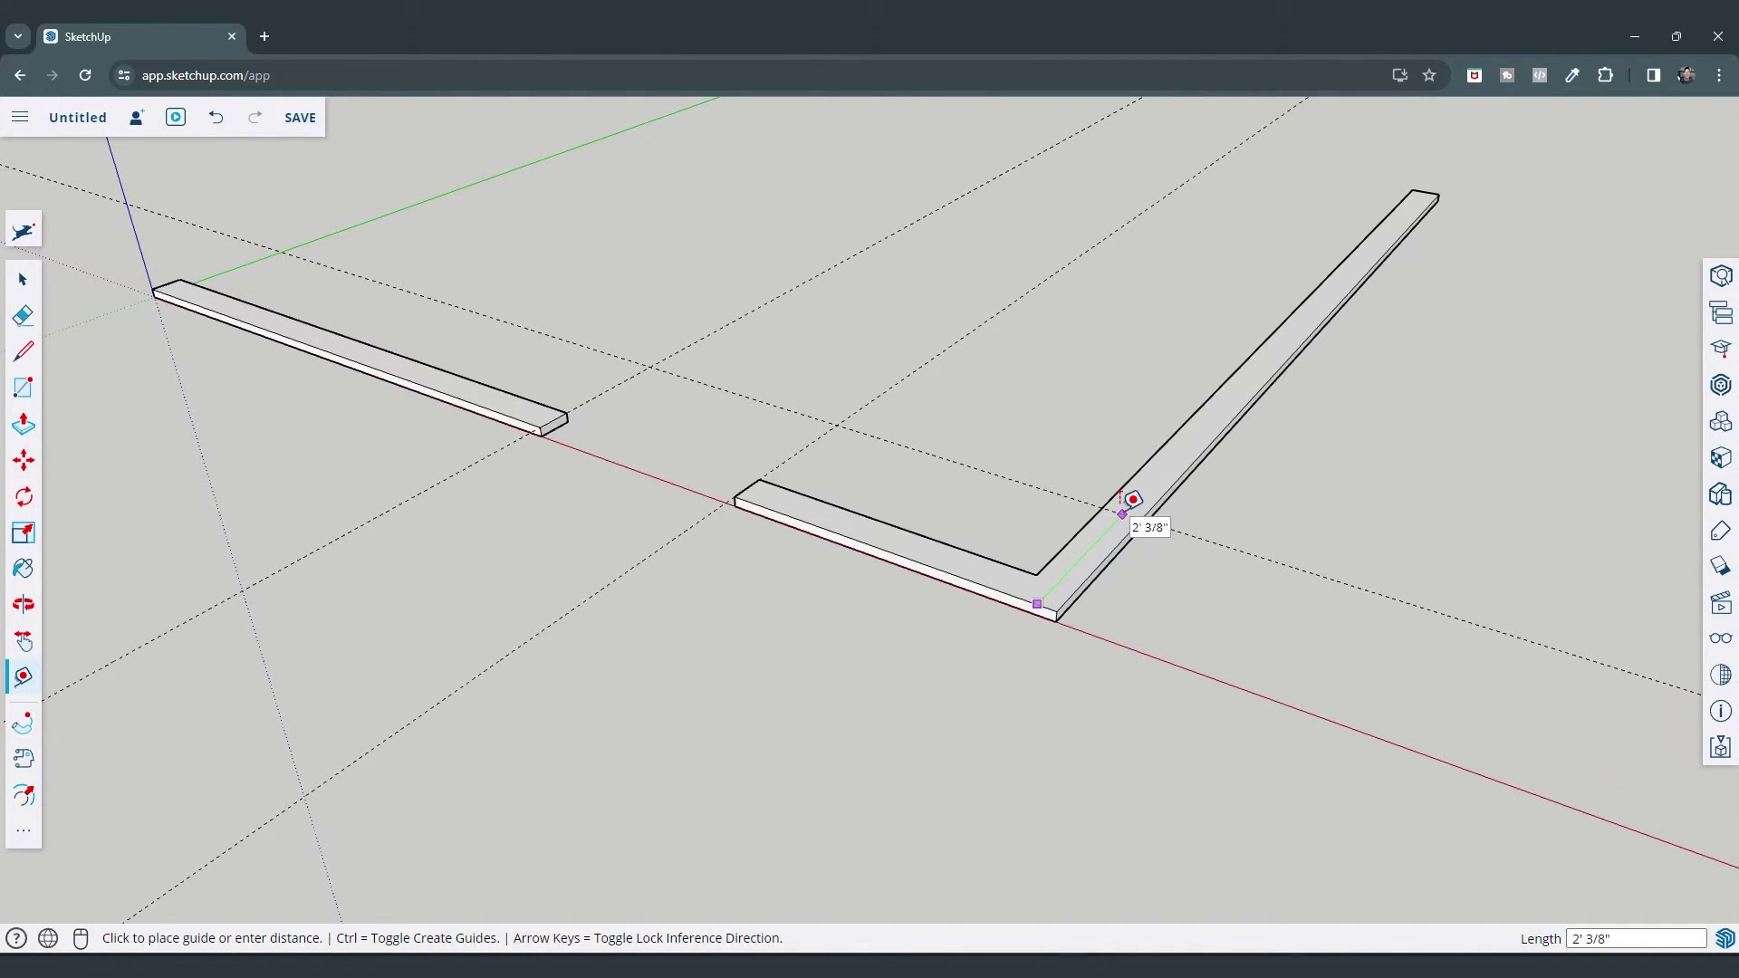
{"action": "left_click", "coordinate": [1133, 499]}
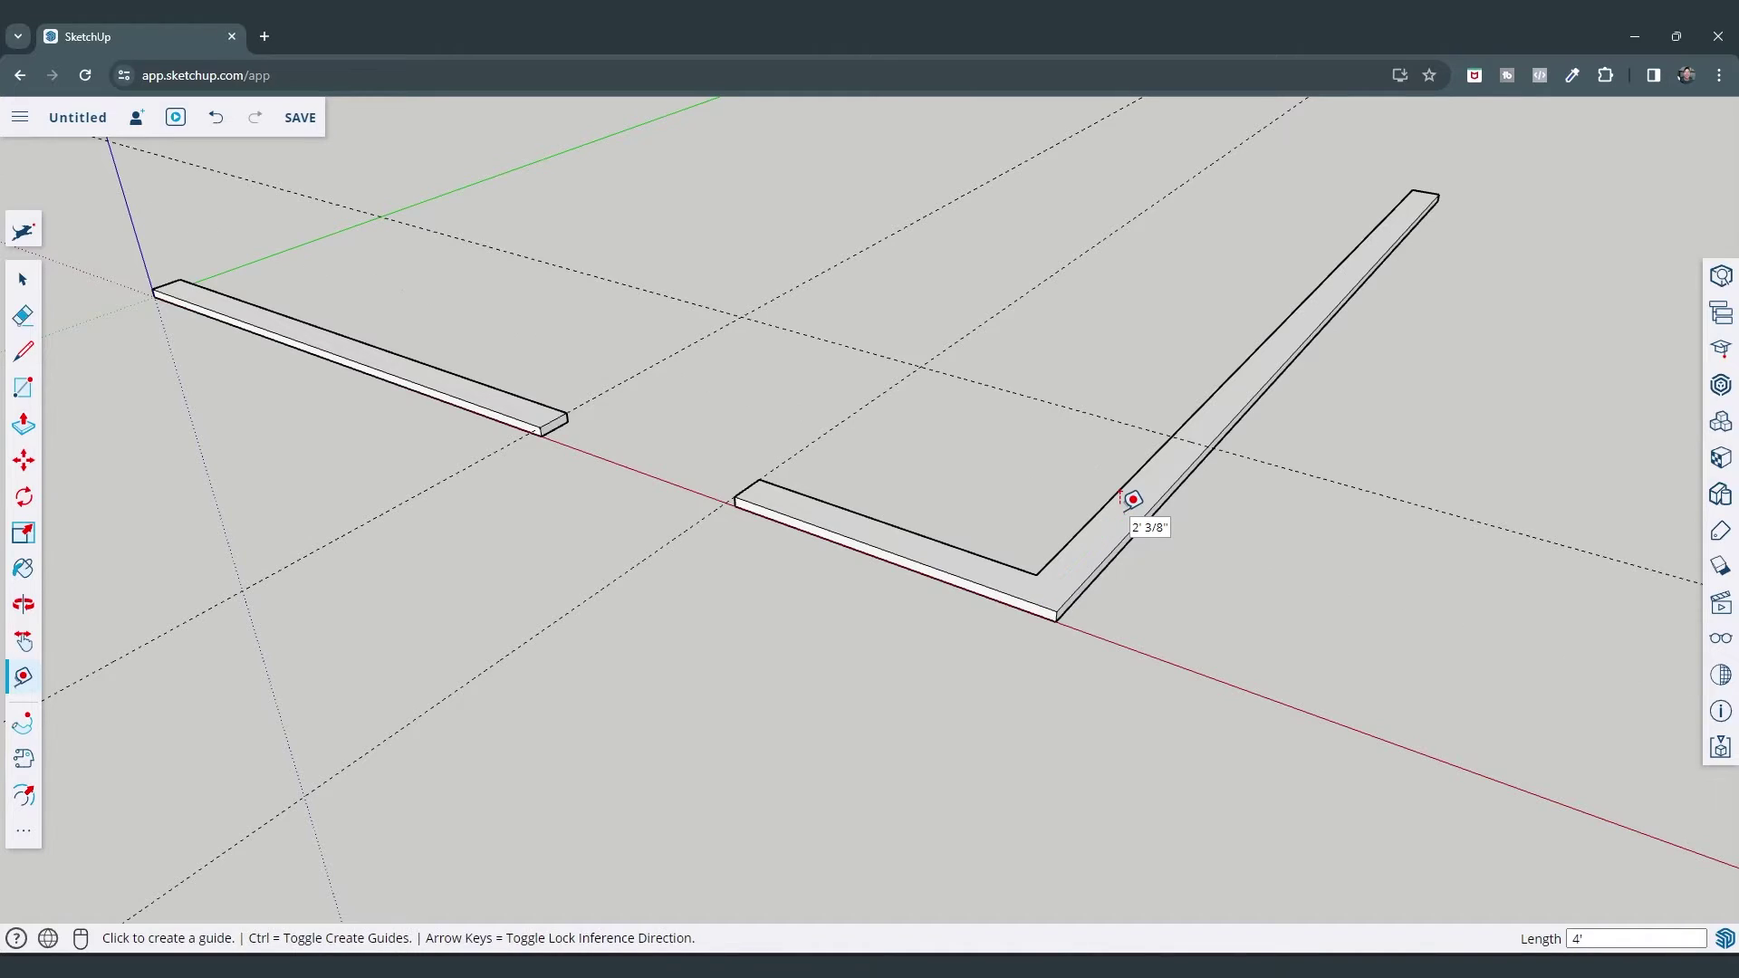
{"action": "left_click", "coordinate": [1199, 426]}
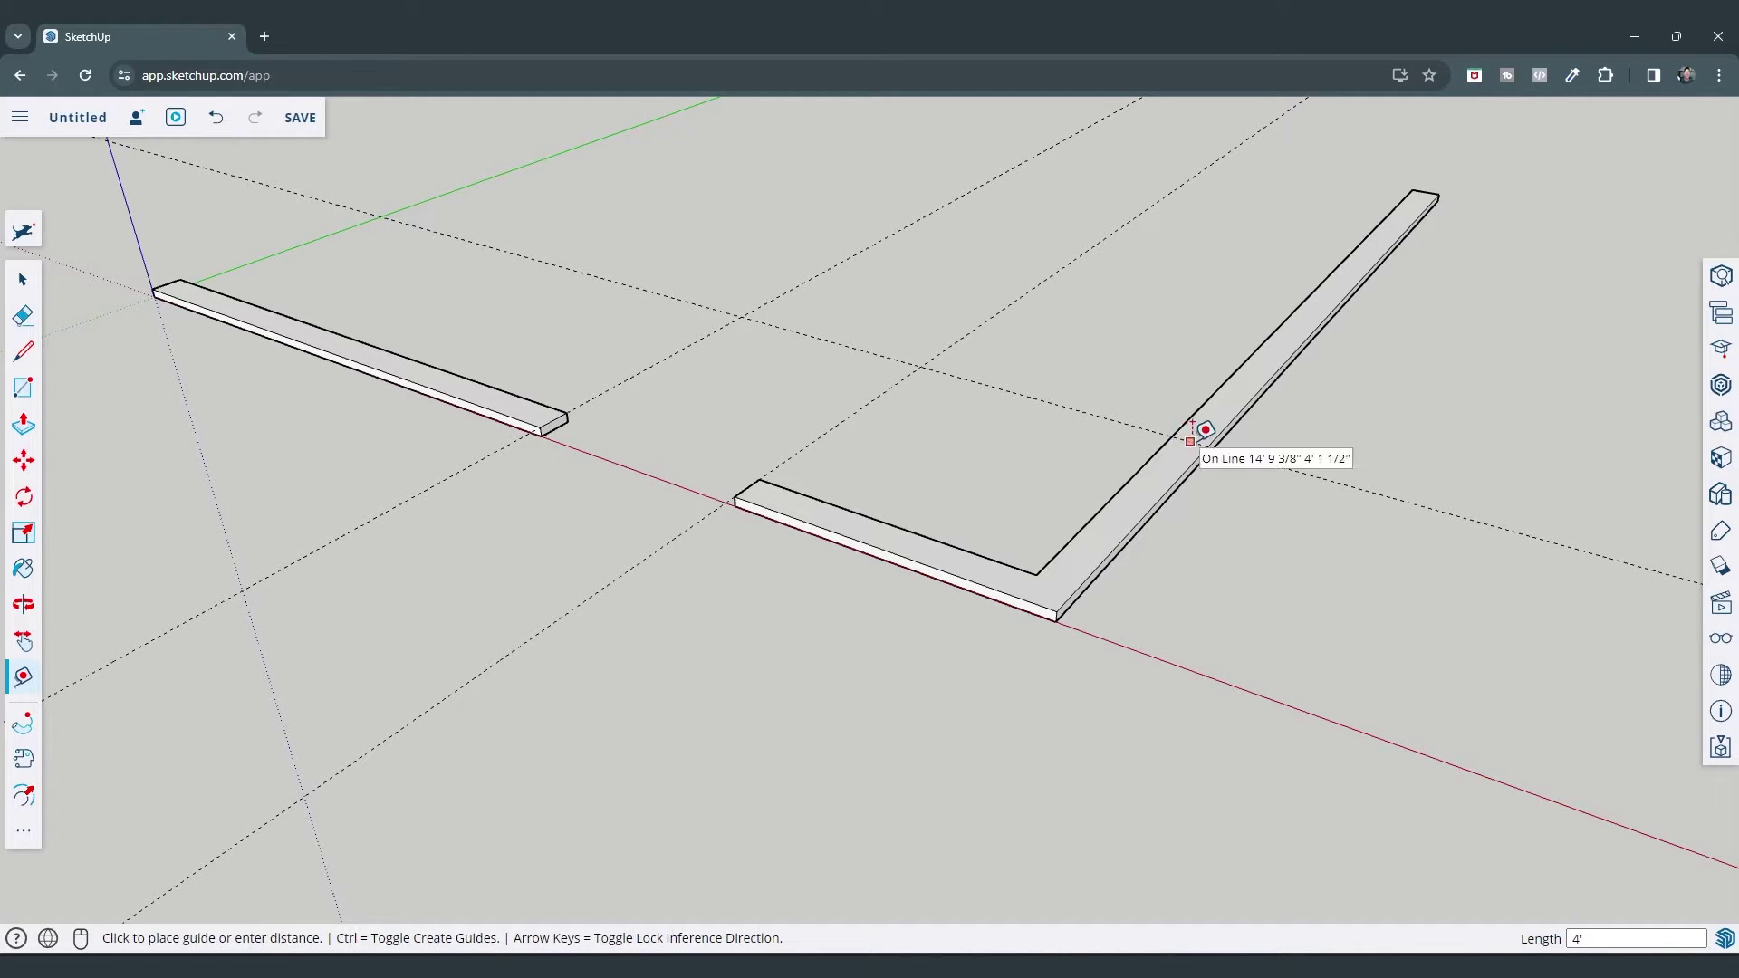
{"action": "left_click", "coordinate": [1265, 355]}
{"action": "key", "text": "space"}
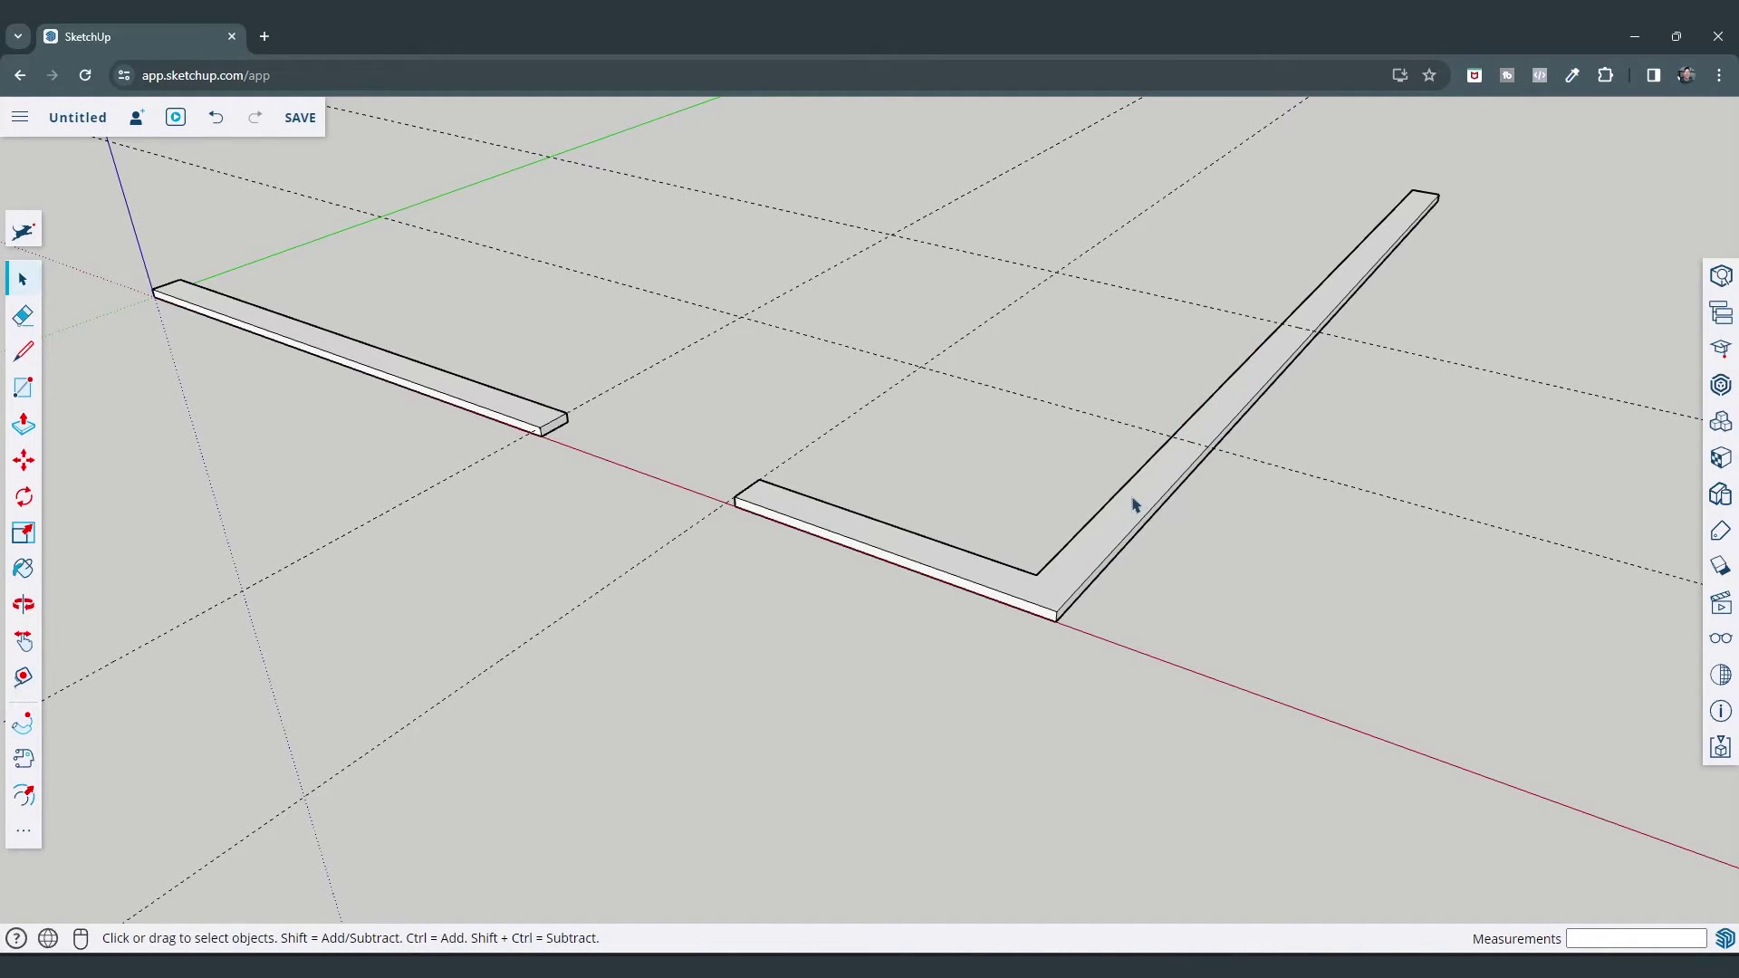
Select the L-shaped plate group
{"action": "scroll", "coordinate": [1159, 471], "scroll_direction": "down", "scroll_amount": 3}
{"action": "middle_click_drag", "start_coordinate": [1192, 438], "coordinate": [1210, 412]}
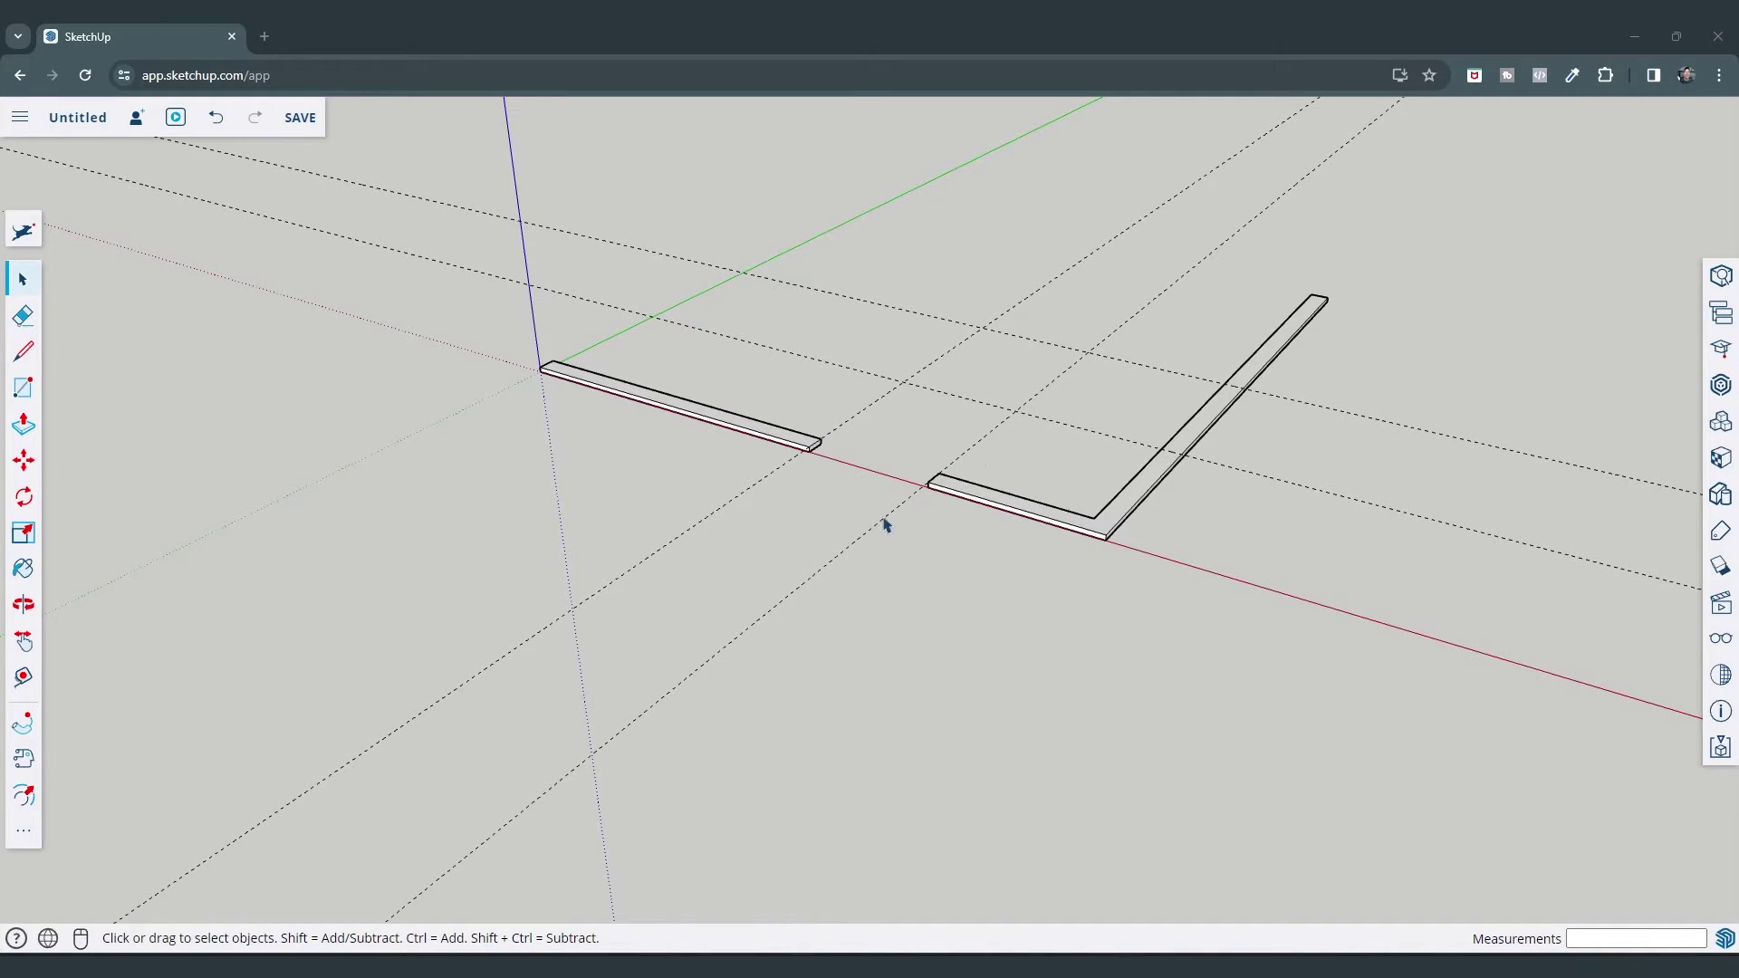
{"action": "scroll", "coordinate": [884, 524], "scroll_direction": "down", "scroll_amount": 2}
{"action": "scroll", "coordinate": [986, 438], "scroll_direction": "up", "scroll_amount": 4}
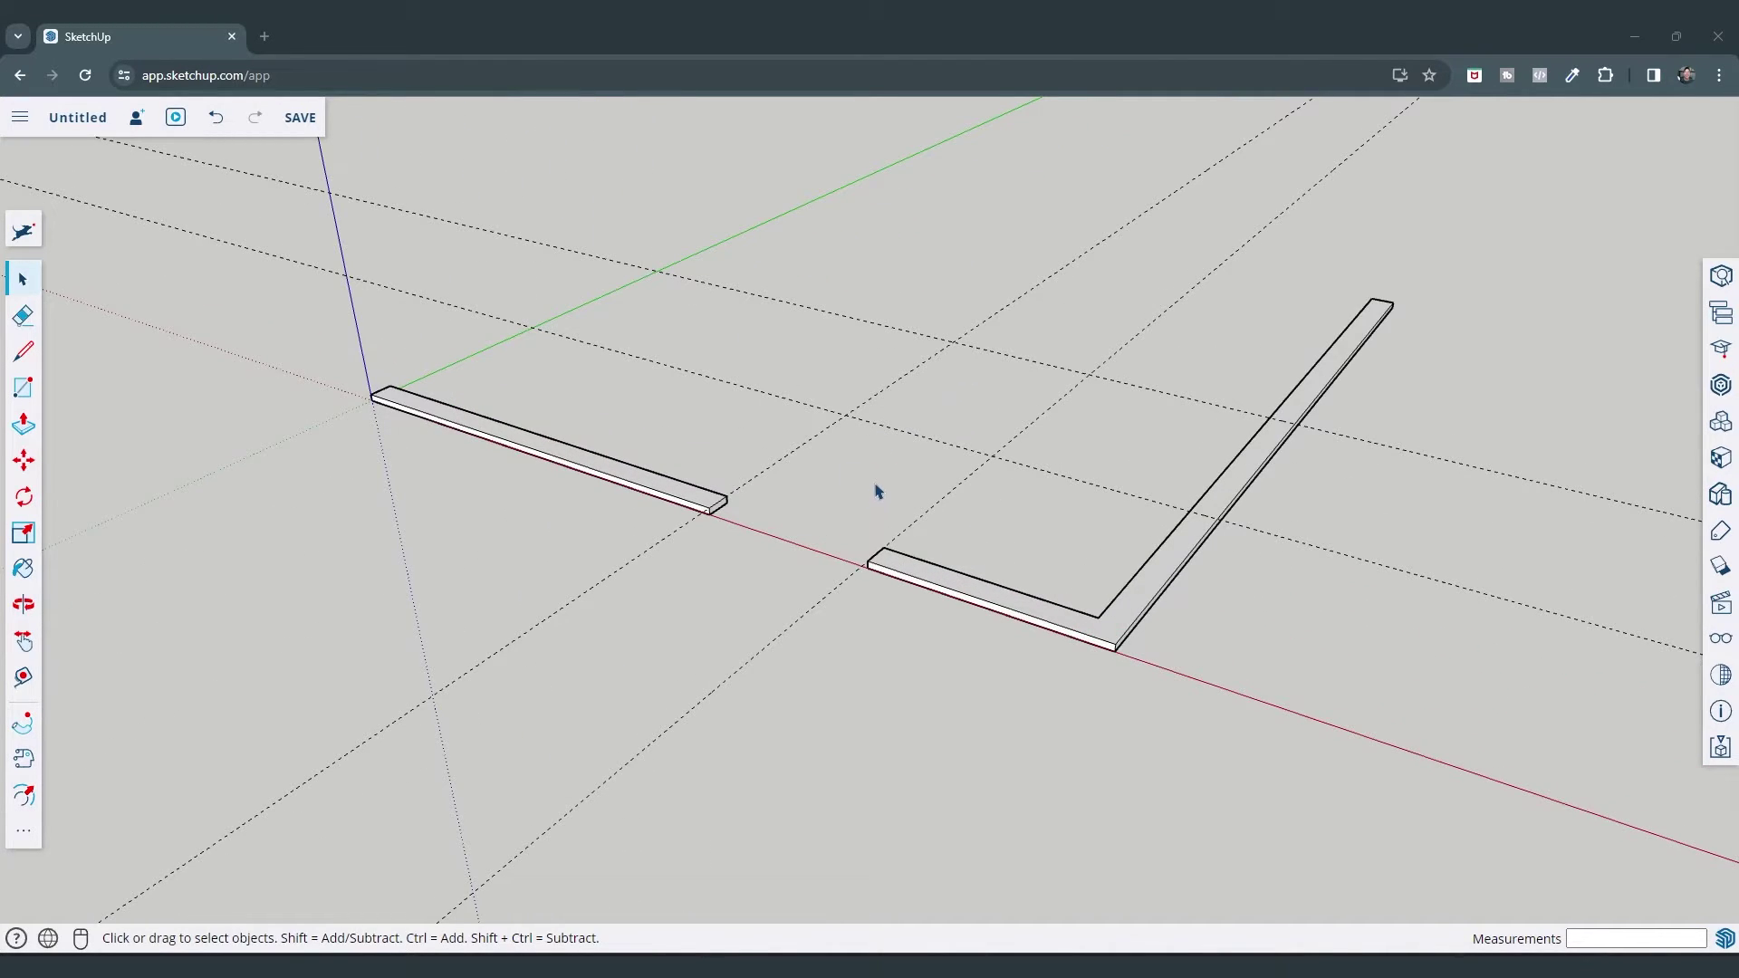
{"action": "key", "text": "l"}
{"action": "key", "text": "space"}
{"action": "left_click", "coordinate": [875, 558]}
{"action": "key", "text": "ctrl+z"}
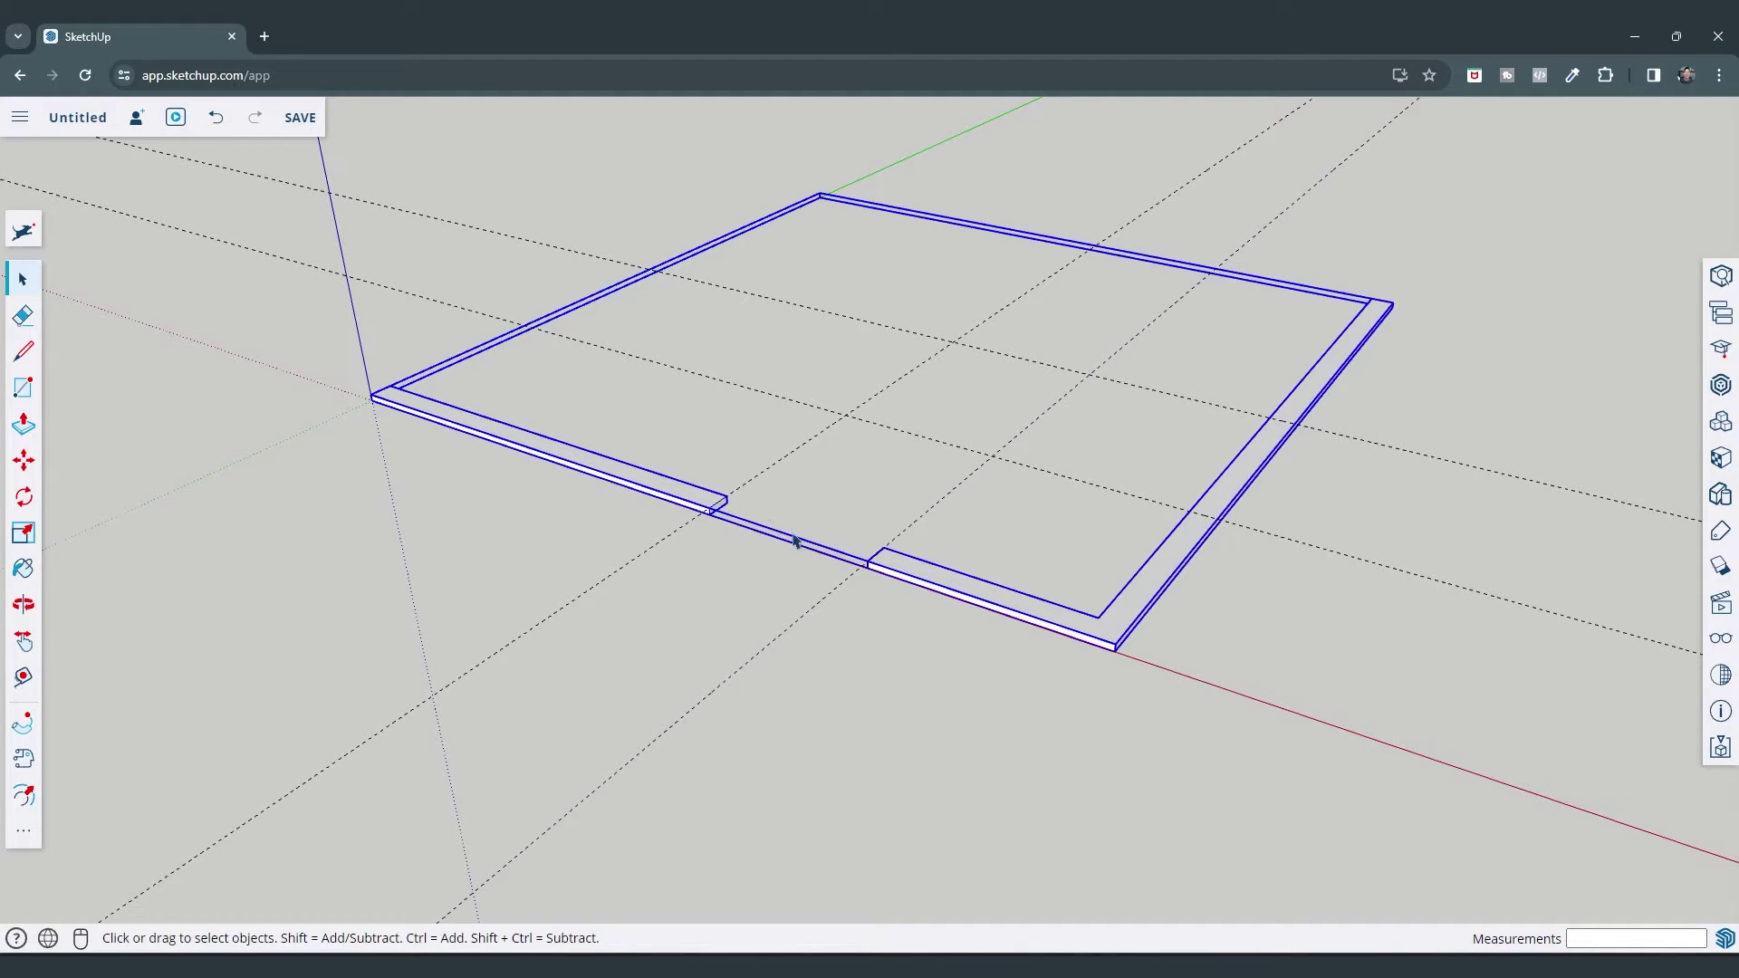
{"action": "scroll", "coordinate": [1038, 589], "scroll_direction": "down", "scroll_amount": 3}
{"action": "middle_click_drag", "start_coordinate": [1069, 575], "coordinate": [1126, 582]}
{"action": "key", "text": "m"}
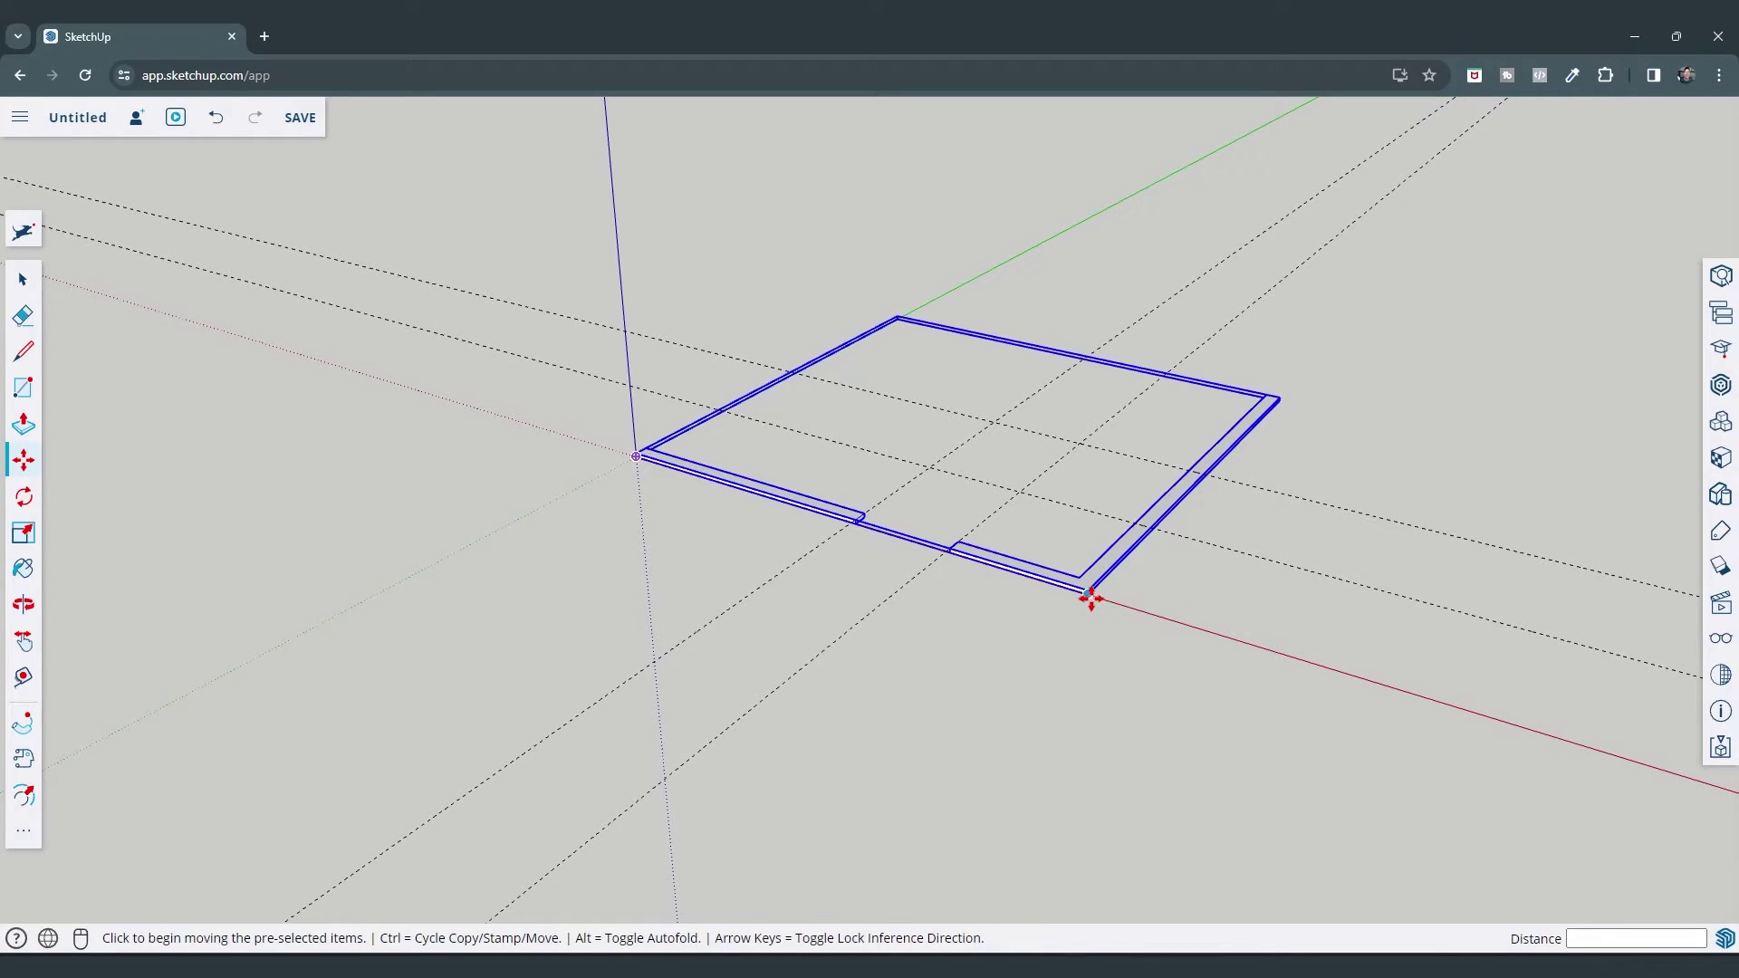
{"action": "left_click", "coordinate": [1090, 598]}
{"action": "key", "text": "ctrl"}
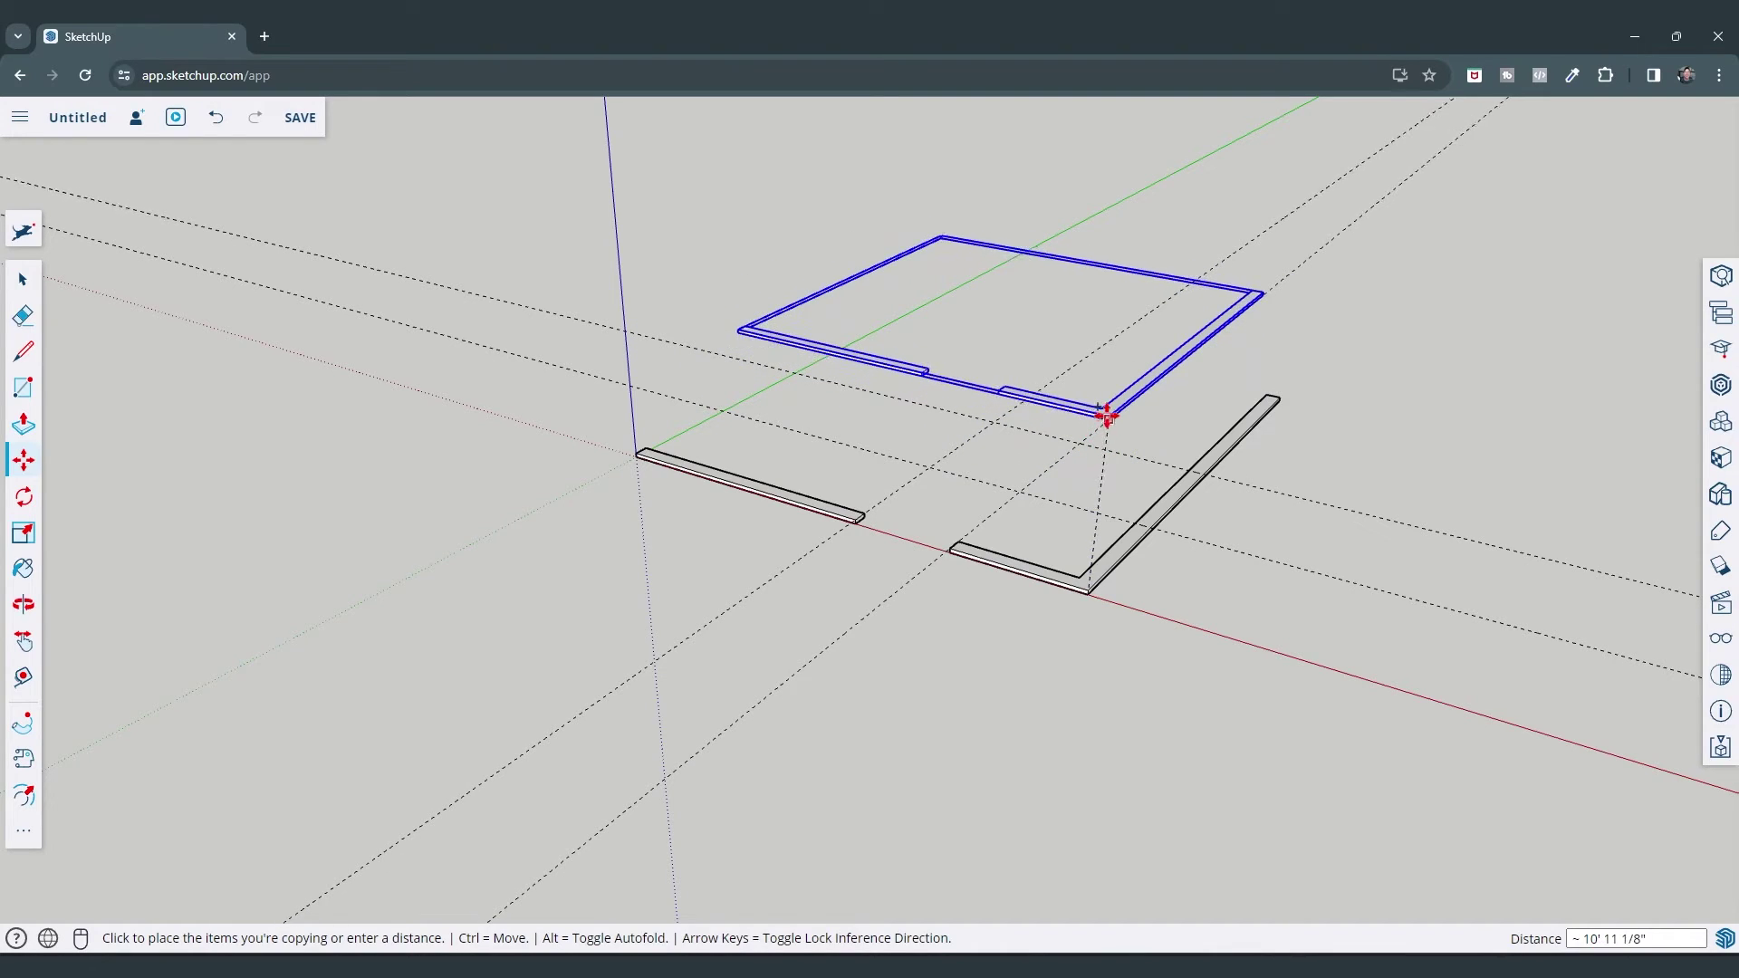
{"action": "key", "text": "space"}
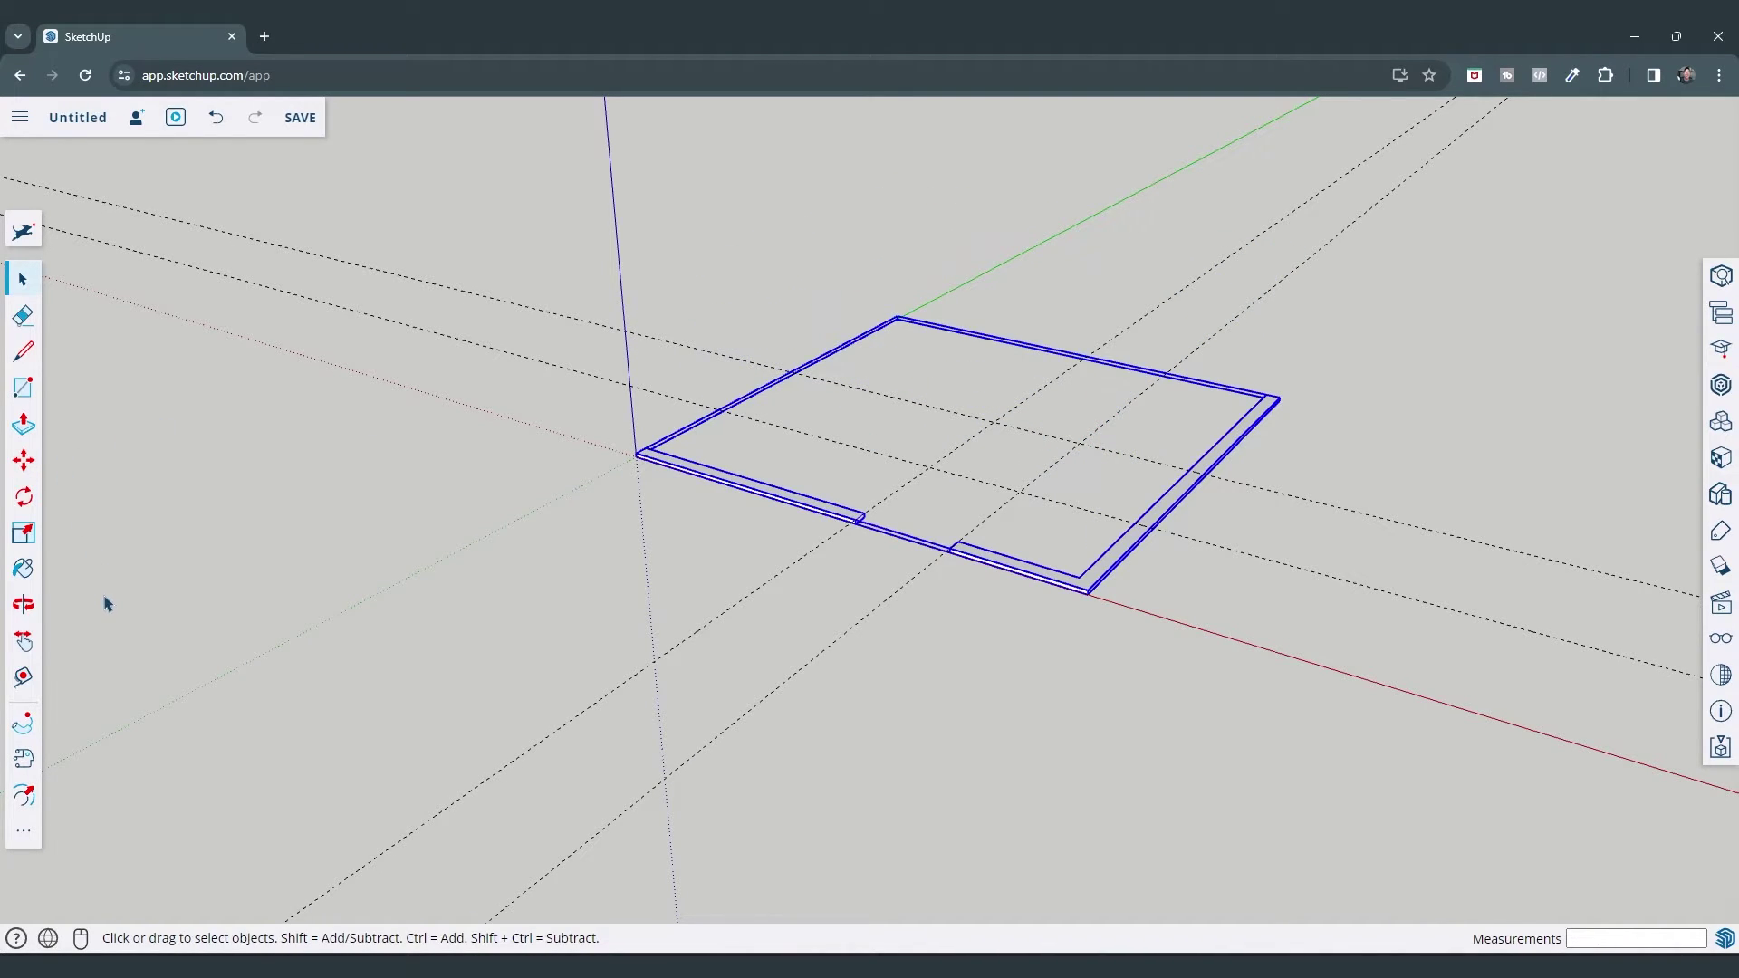
Place a horizontal guide 10' above the plate's outer edge along the blue axis
{"action": "left_click", "coordinate": [24, 678]}
{"action": "scroll", "coordinate": [1028, 571], "scroll_direction": "up", "scroll_amount": 2}
{"action": "left_click", "coordinate": [1032, 557]}
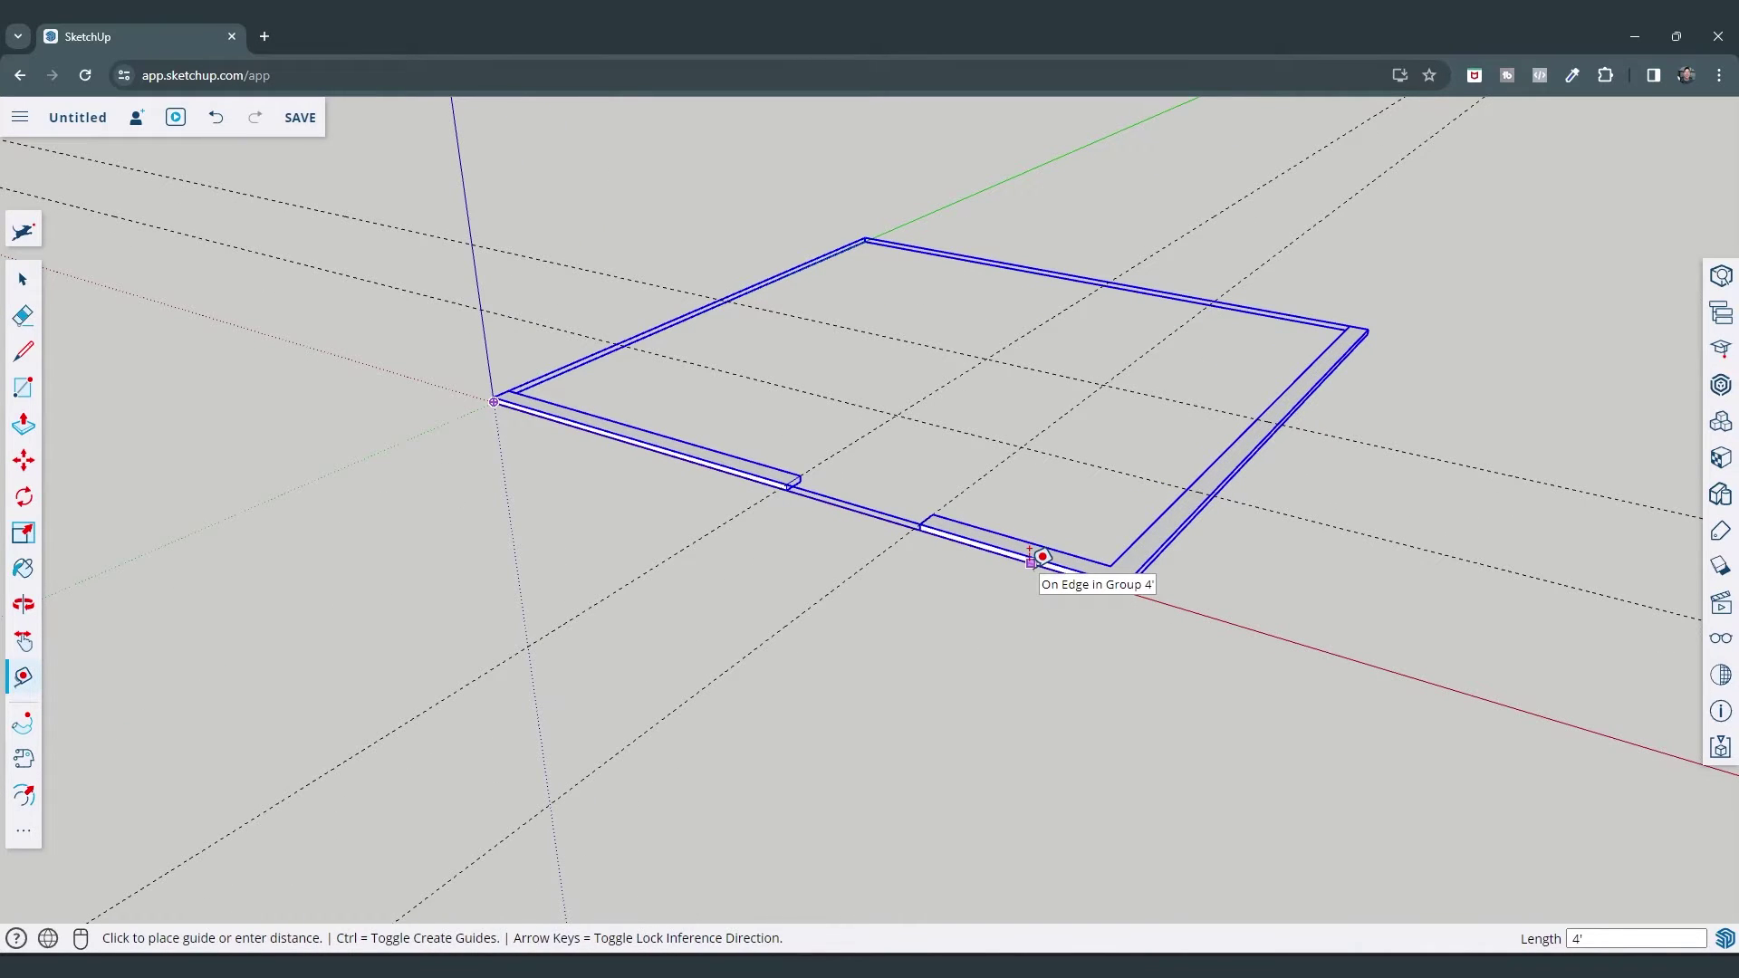
{"action": "scroll", "coordinate": [1041, 556], "scroll_direction": "down", "scroll_amount": 3}
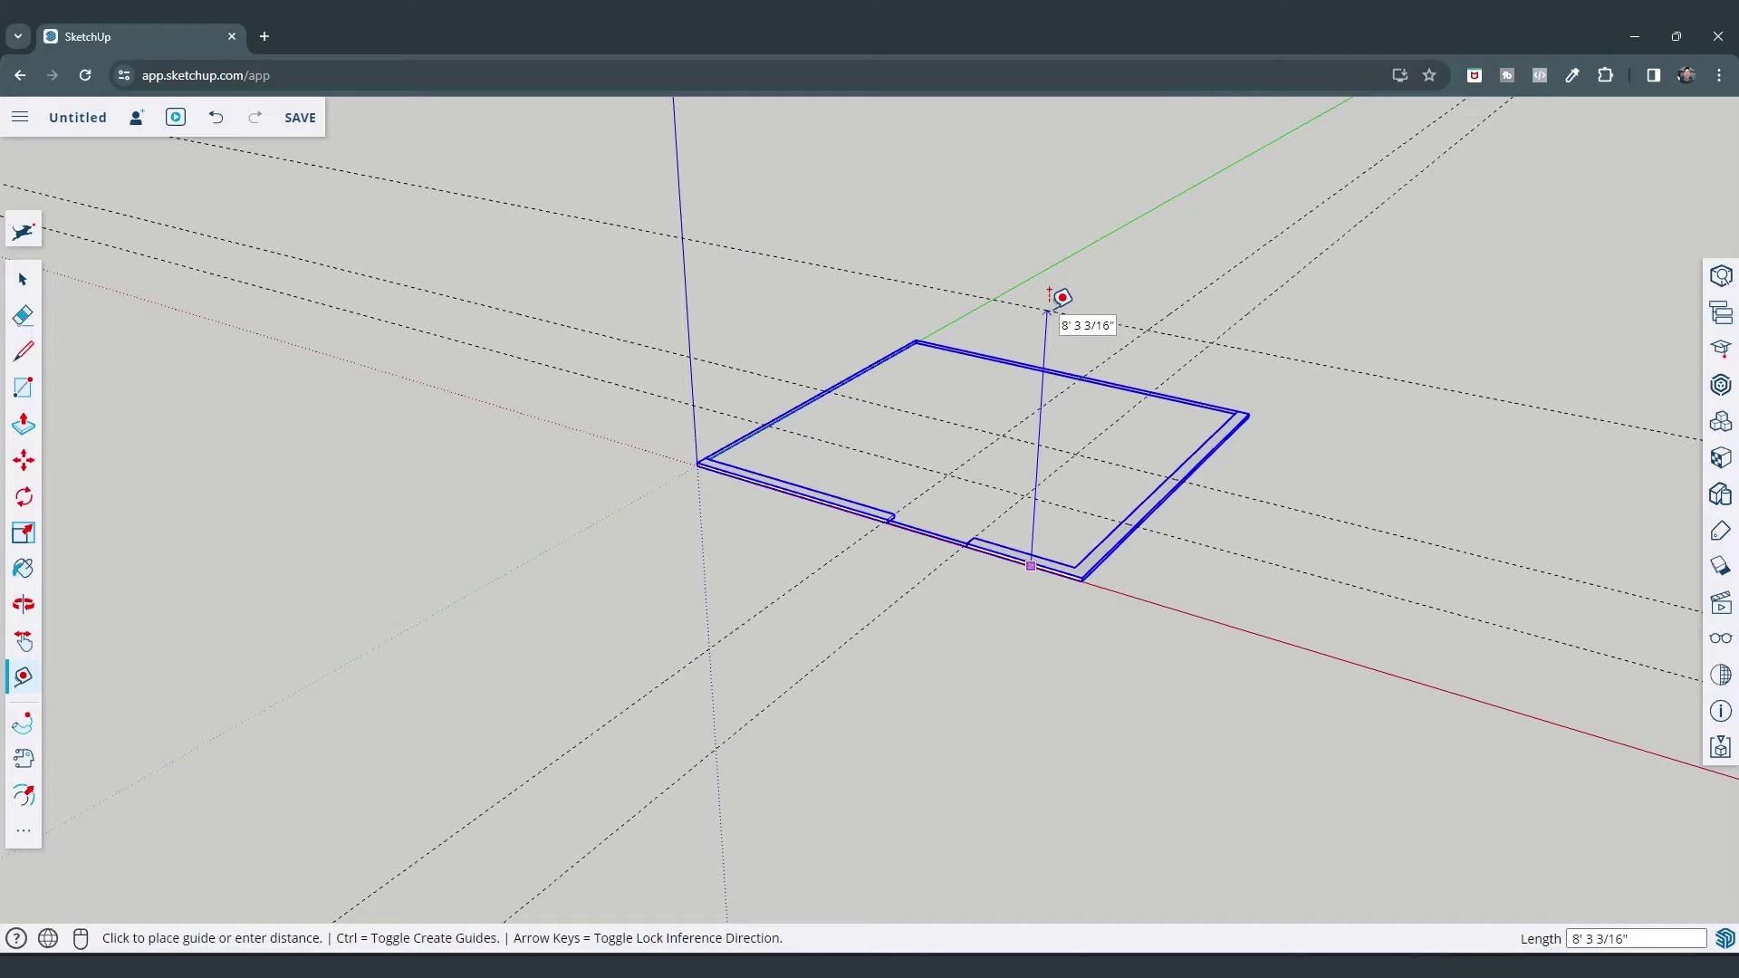
{"action": "key", "text": "Return"}
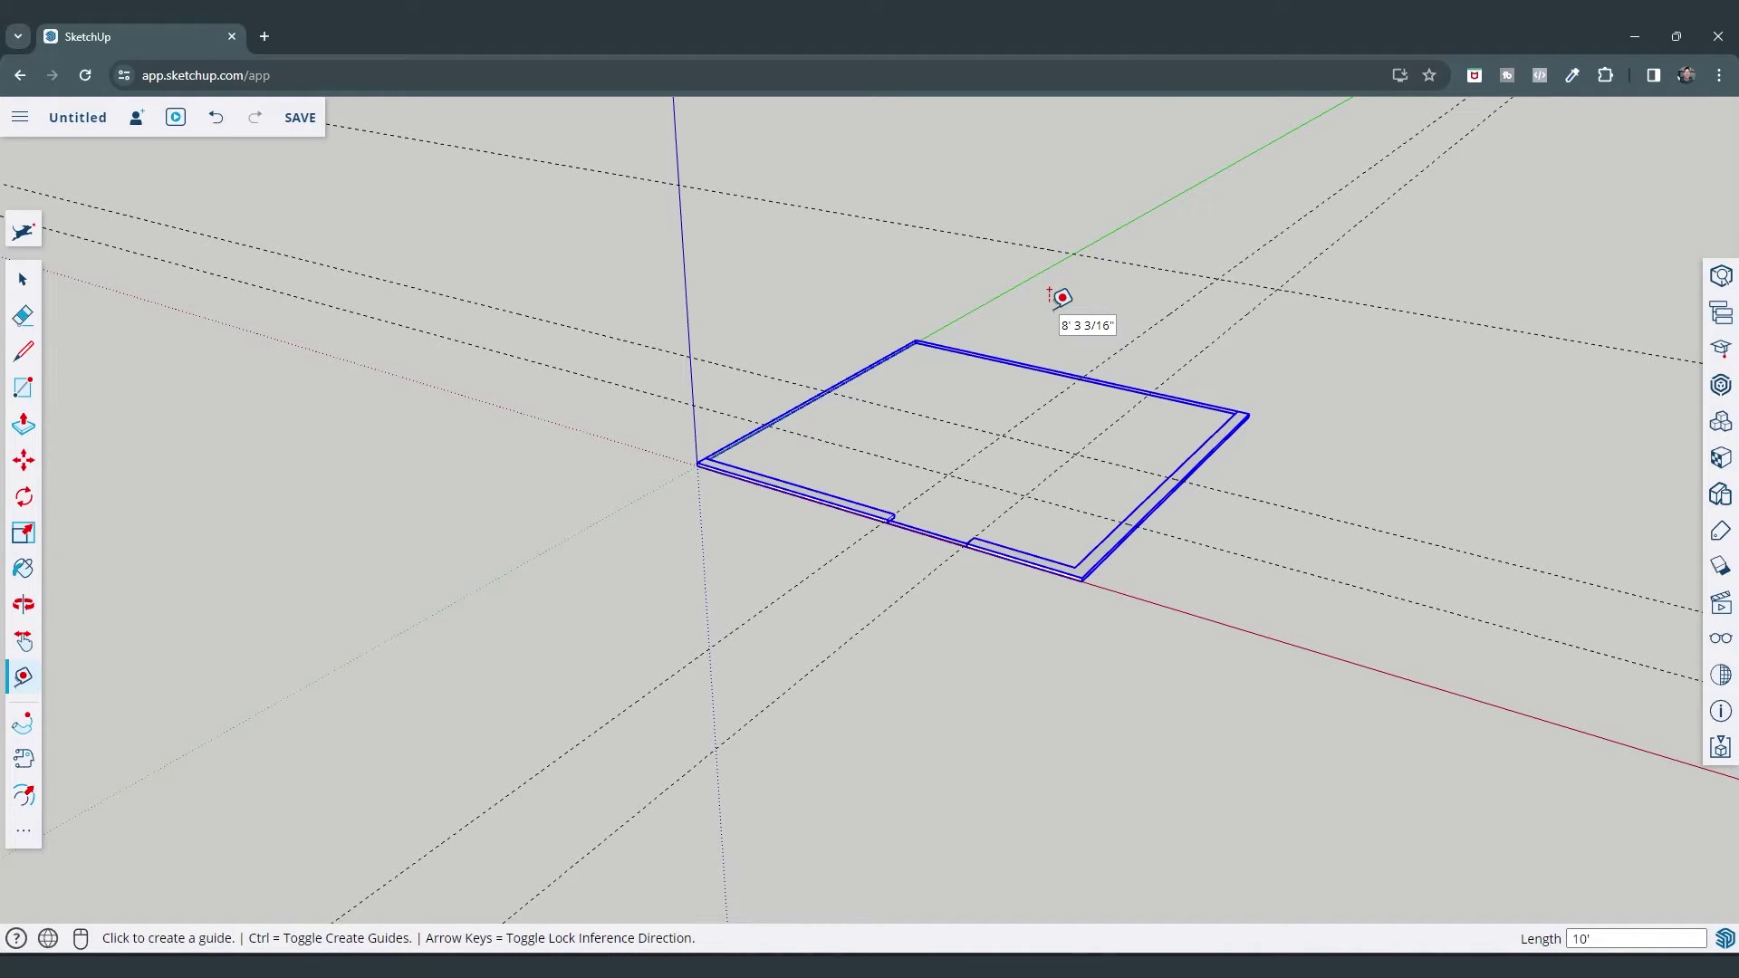
{"action": "key", "text": "space"}
Copy the base plate group straight up along the blue axis, aligning its top outer corner with the 10' height guide
{"action": "middle_click_drag", "start_coordinate": [1100, 550], "coordinate": [1072, 581]}
{"action": "key", "text": "m"}
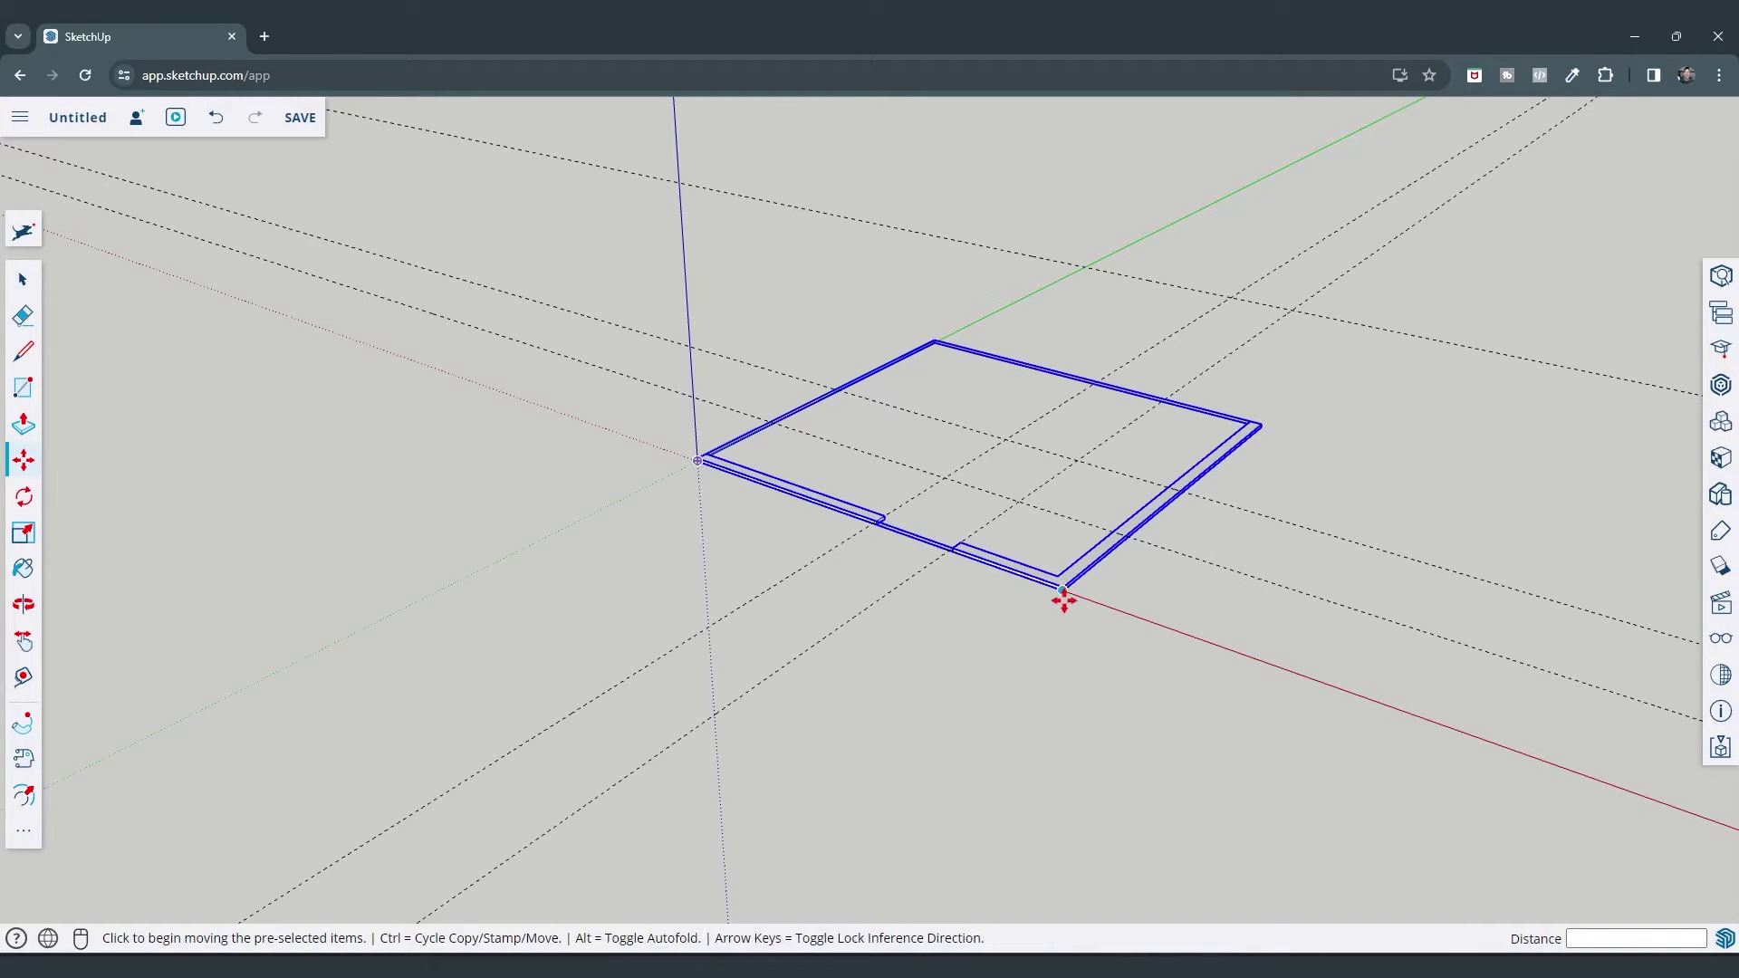
{"action": "key", "text": "space"}
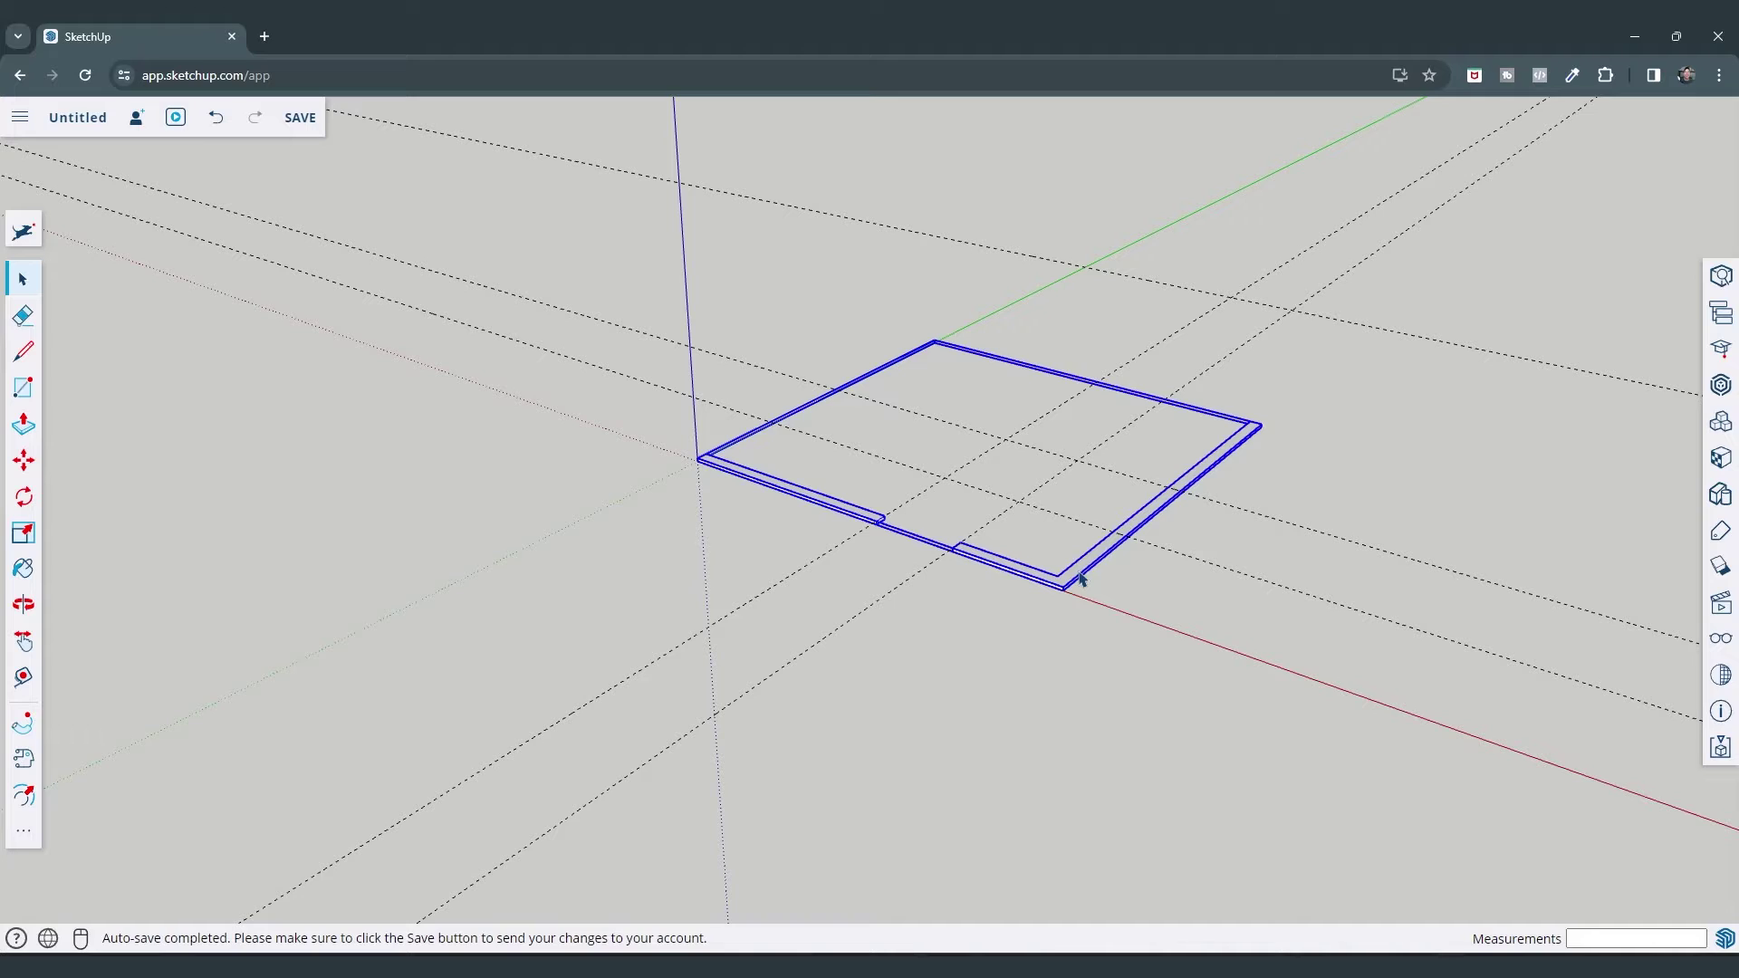
{"action": "key", "text": "m"}
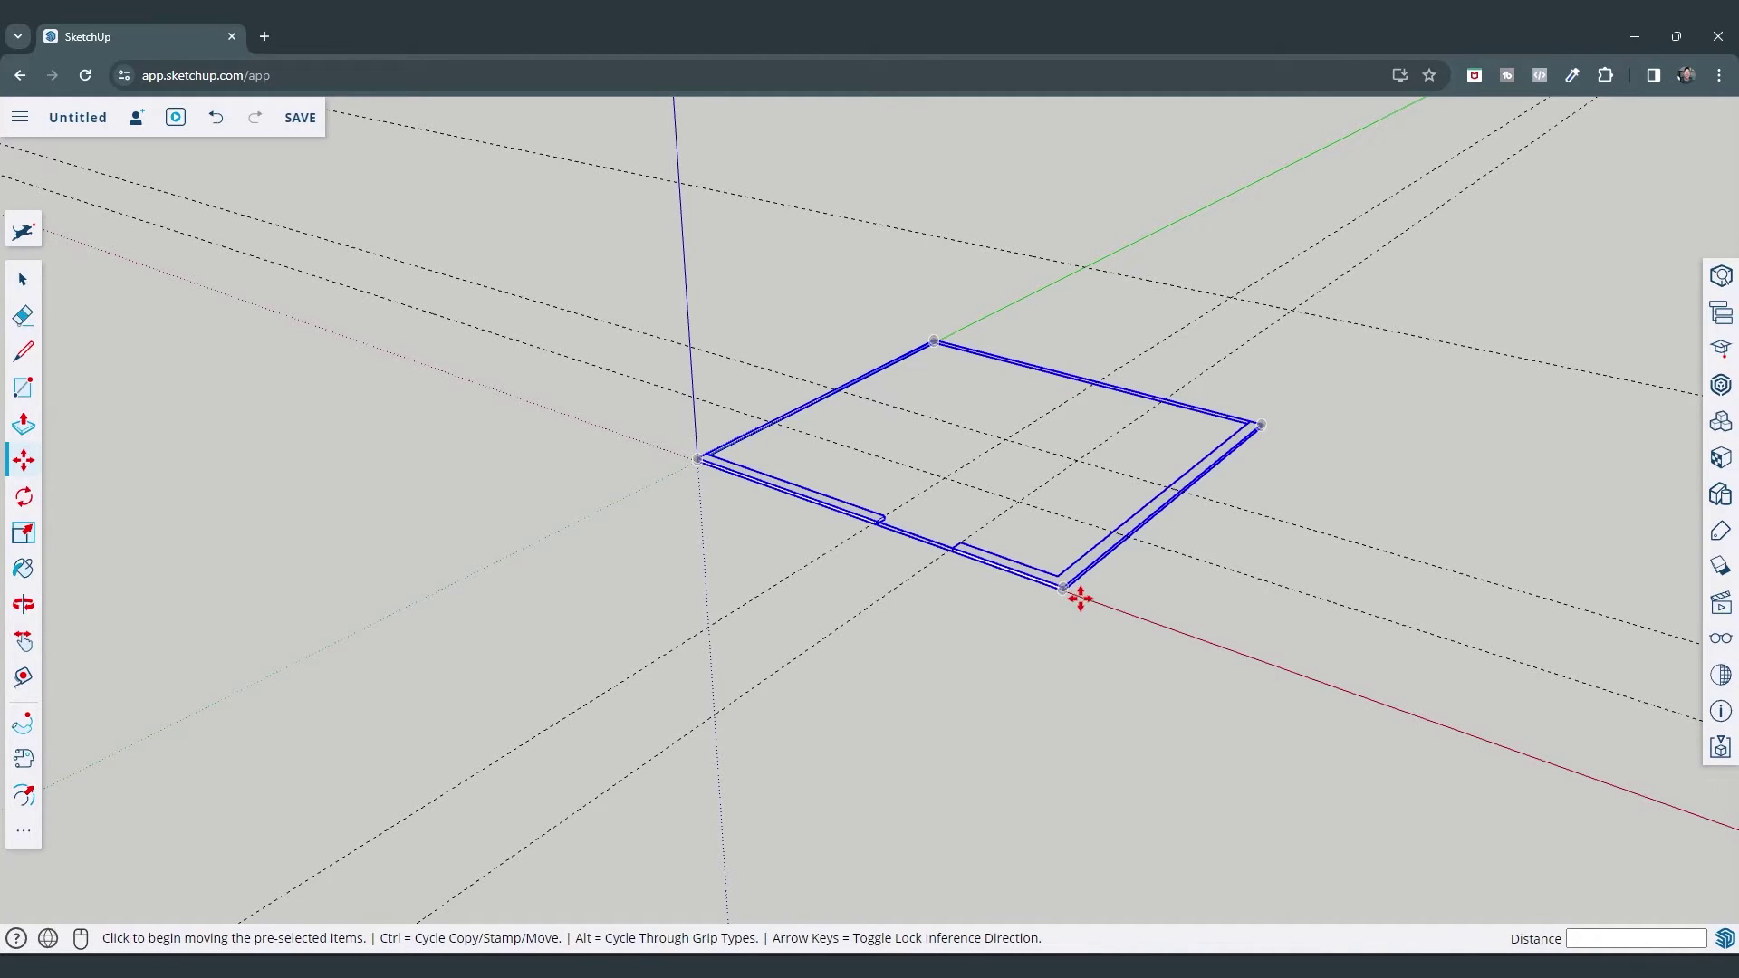
{"action": "scroll", "coordinate": [1070, 594], "scroll_direction": "up", "scroll_amount": 2}
{"action": "scroll", "coordinate": [1069, 593], "scroll_direction": "up", "scroll_amount": 3}
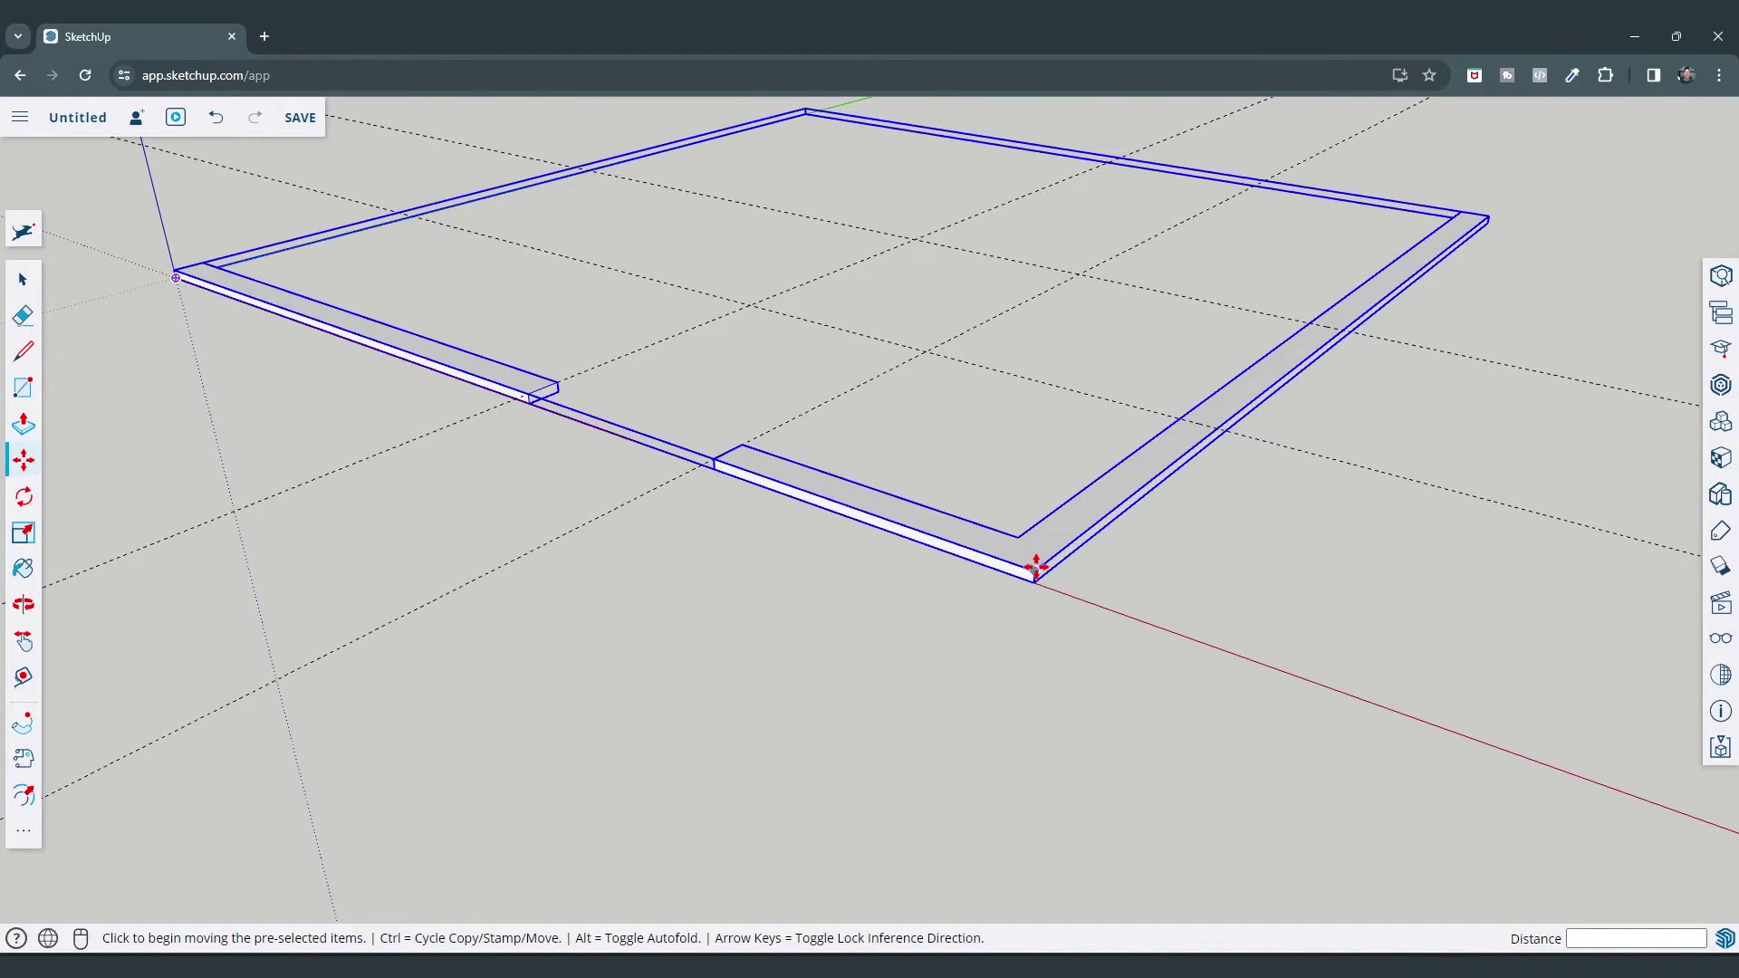
{"action": "left_click", "coordinate": [1034, 569]}
{"action": "scroll", "coordinate": [1034, 568], "scroll_direction": "down", "scroll_amount": 5}
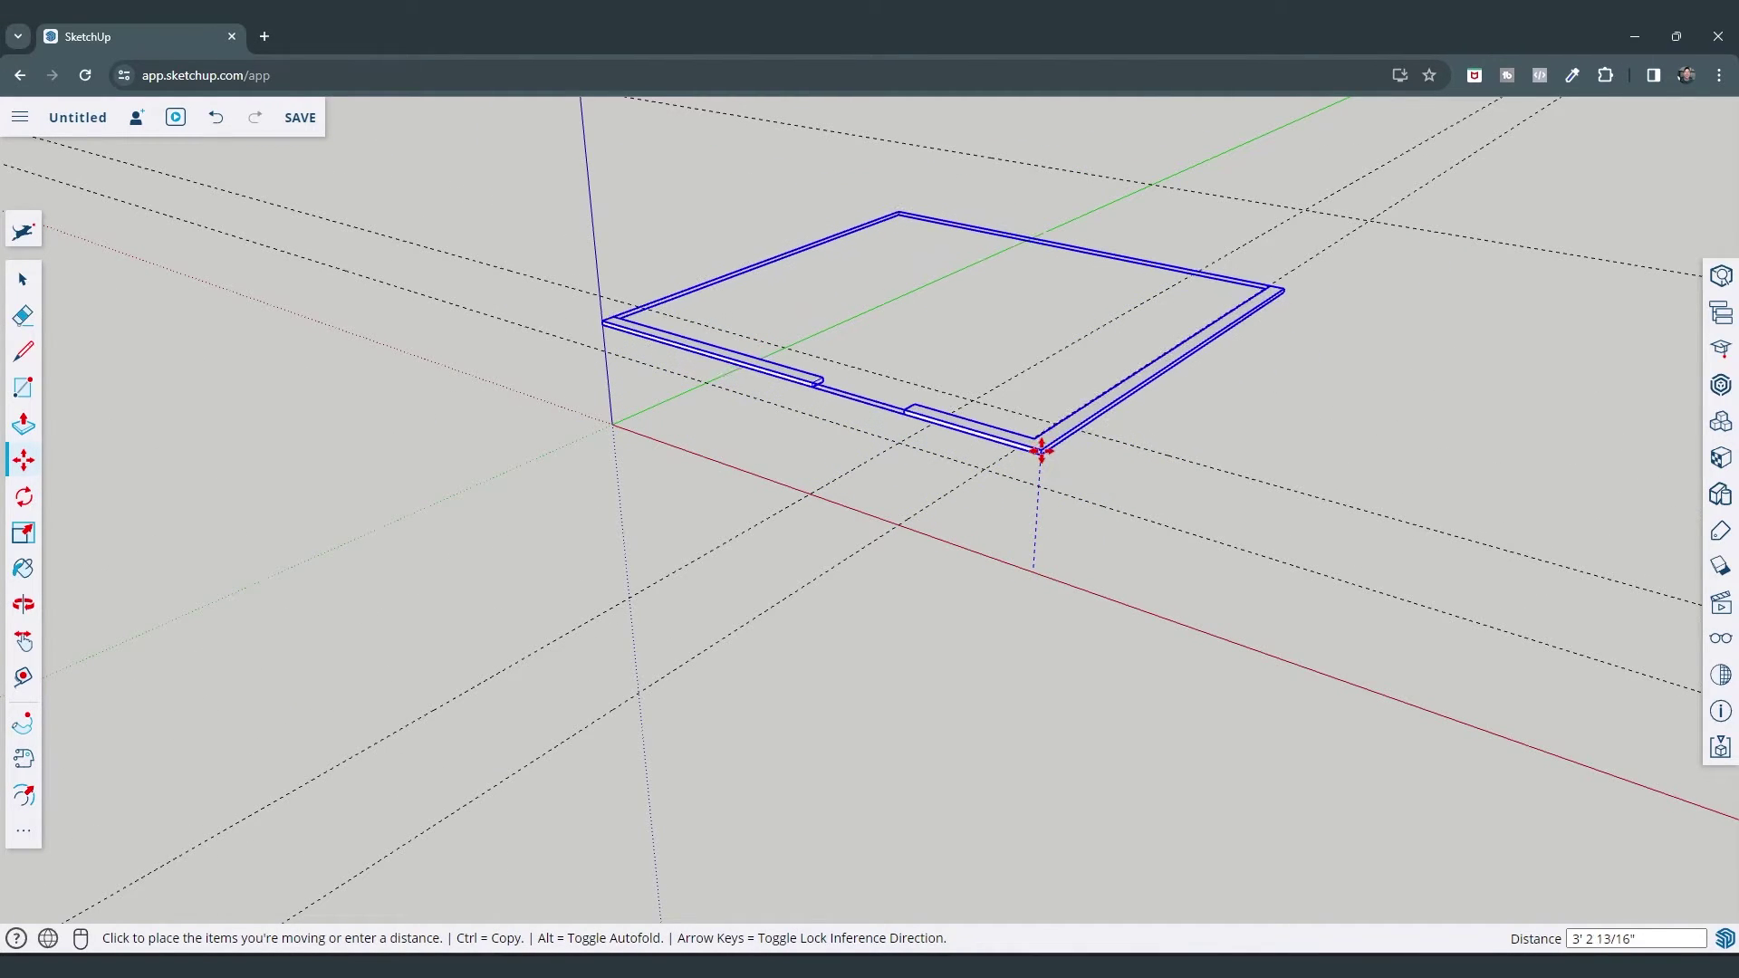
{"action": "key", "text": "ctrl"}
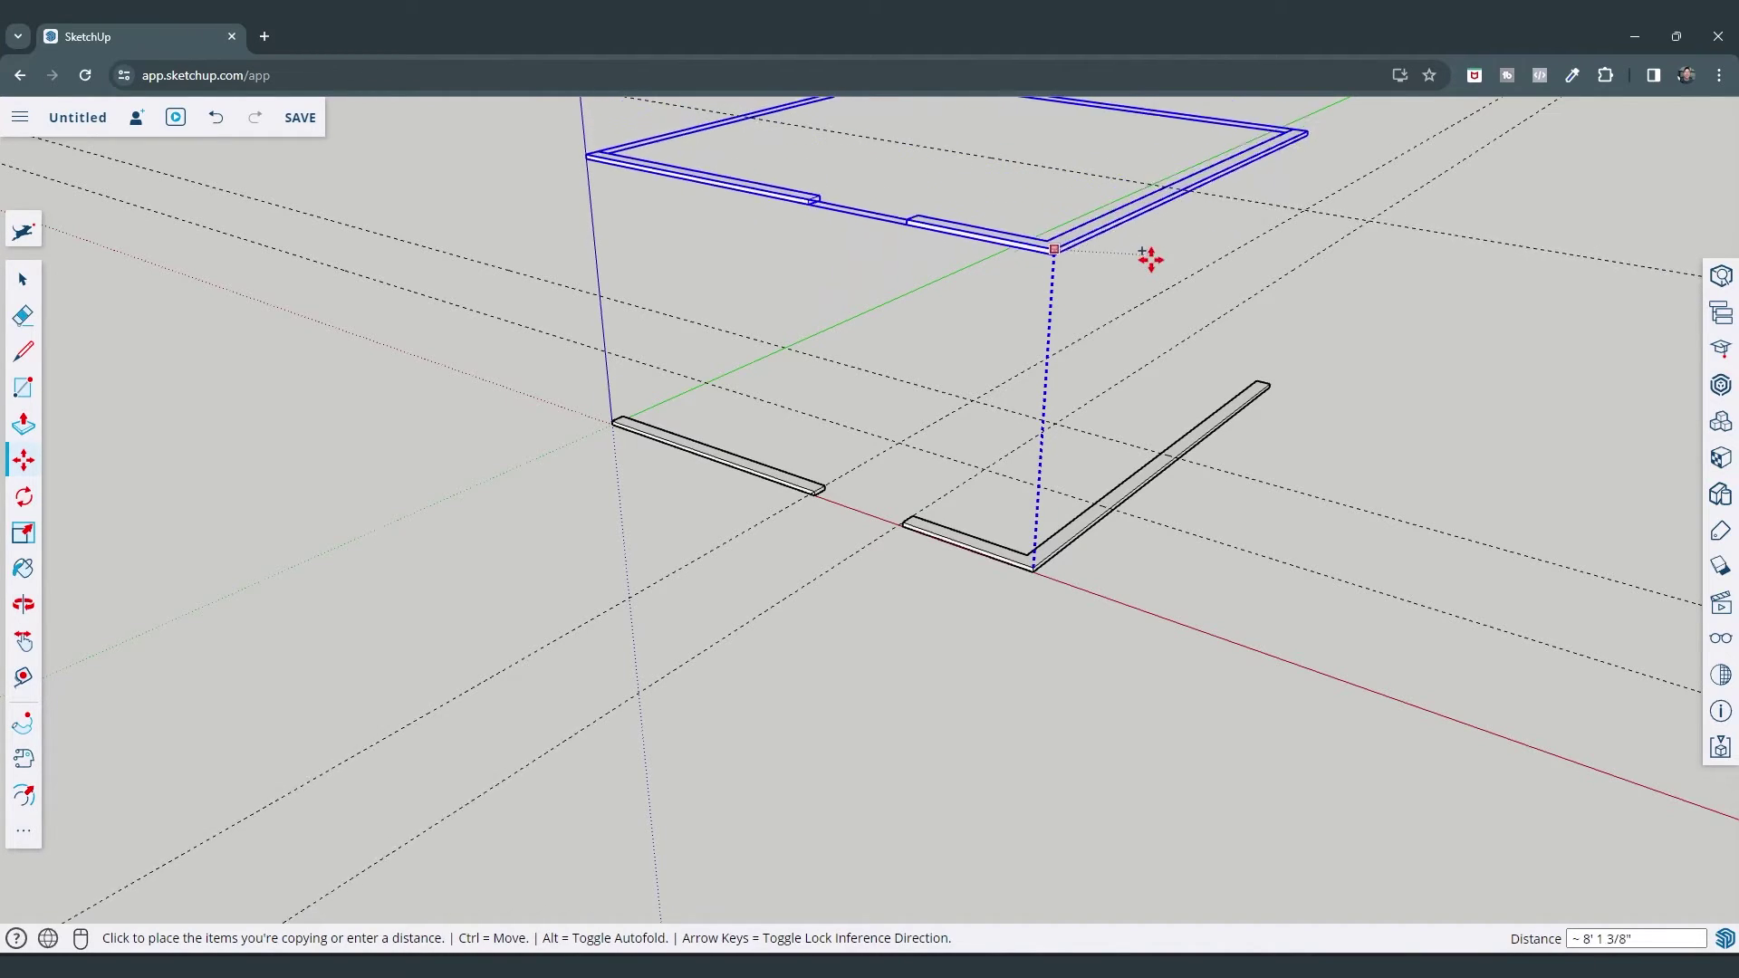
{"action": "left_click", "coordinate": [1197, 196]}
{"action": "scroll", "coordinate": [960, 535], "scroll_direction": "down", "scroll_amount": 2}
Try to copy the upper plate group 1 1/2" down, directly beneath itself
{"action": "scroll", "coordinate": [1033, 178], "scroll_direction": "up", "scroll_amount": 3}
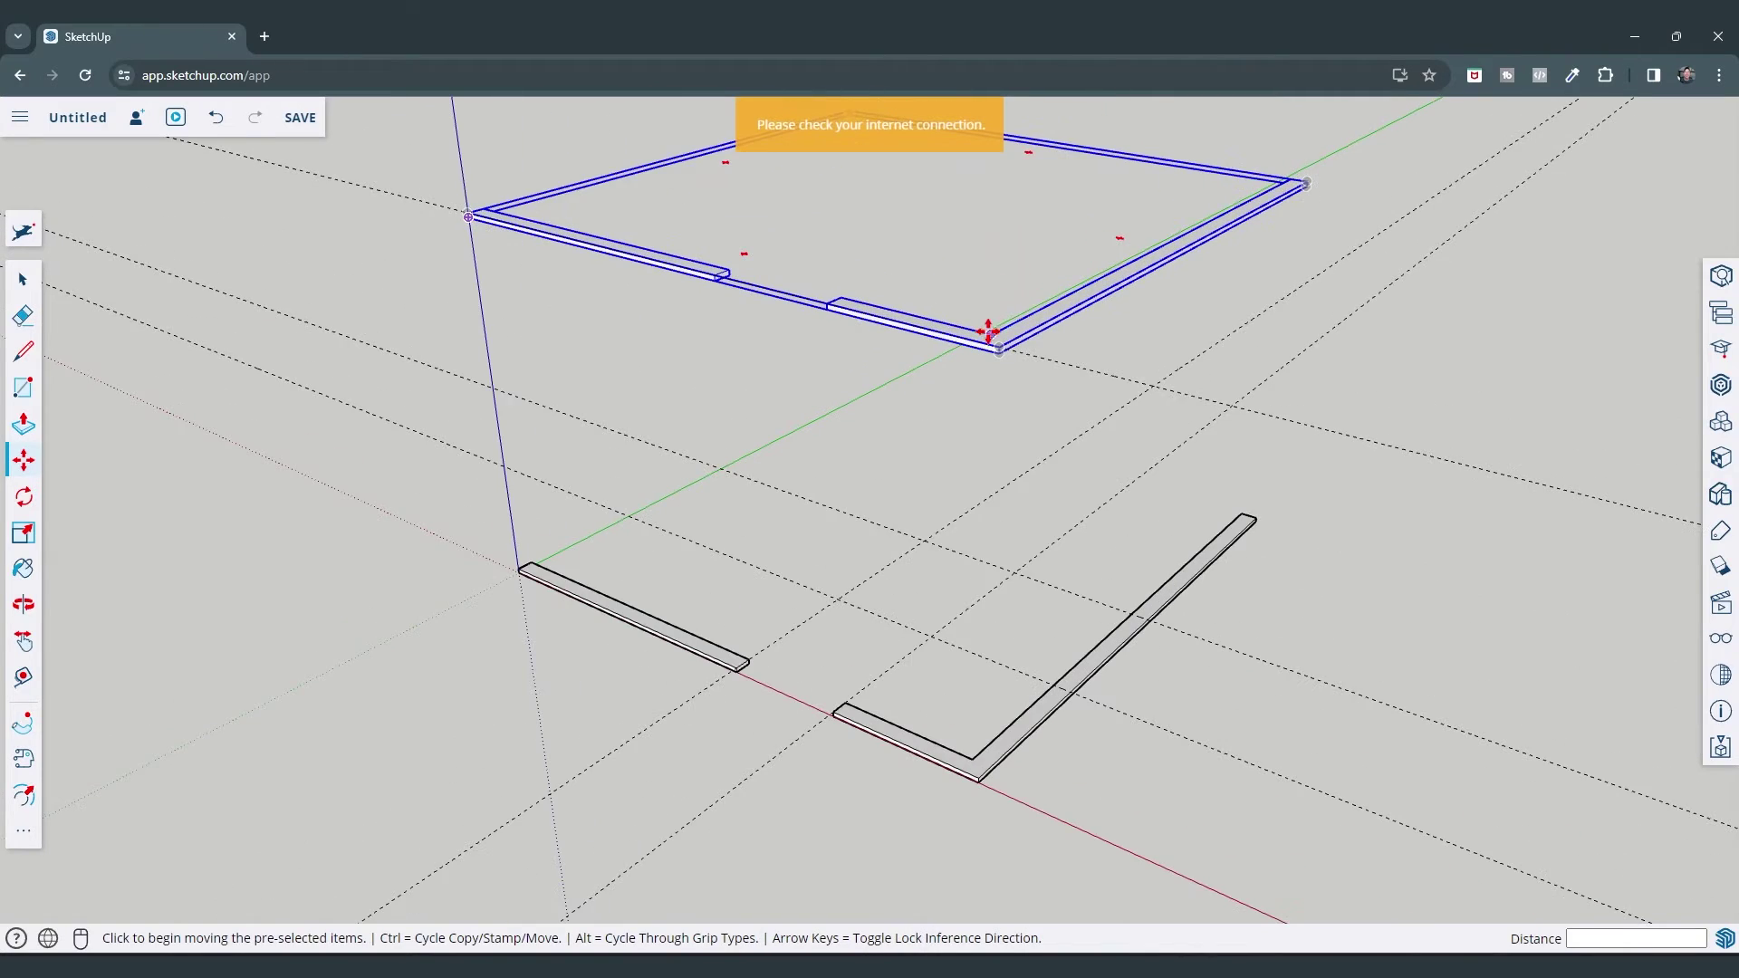
{"action": "scroll", "coordinate": [966, 349], "scroll_direction": "up", "scroll_amount": 2}
{"action": "key", "text": "ctrl"}
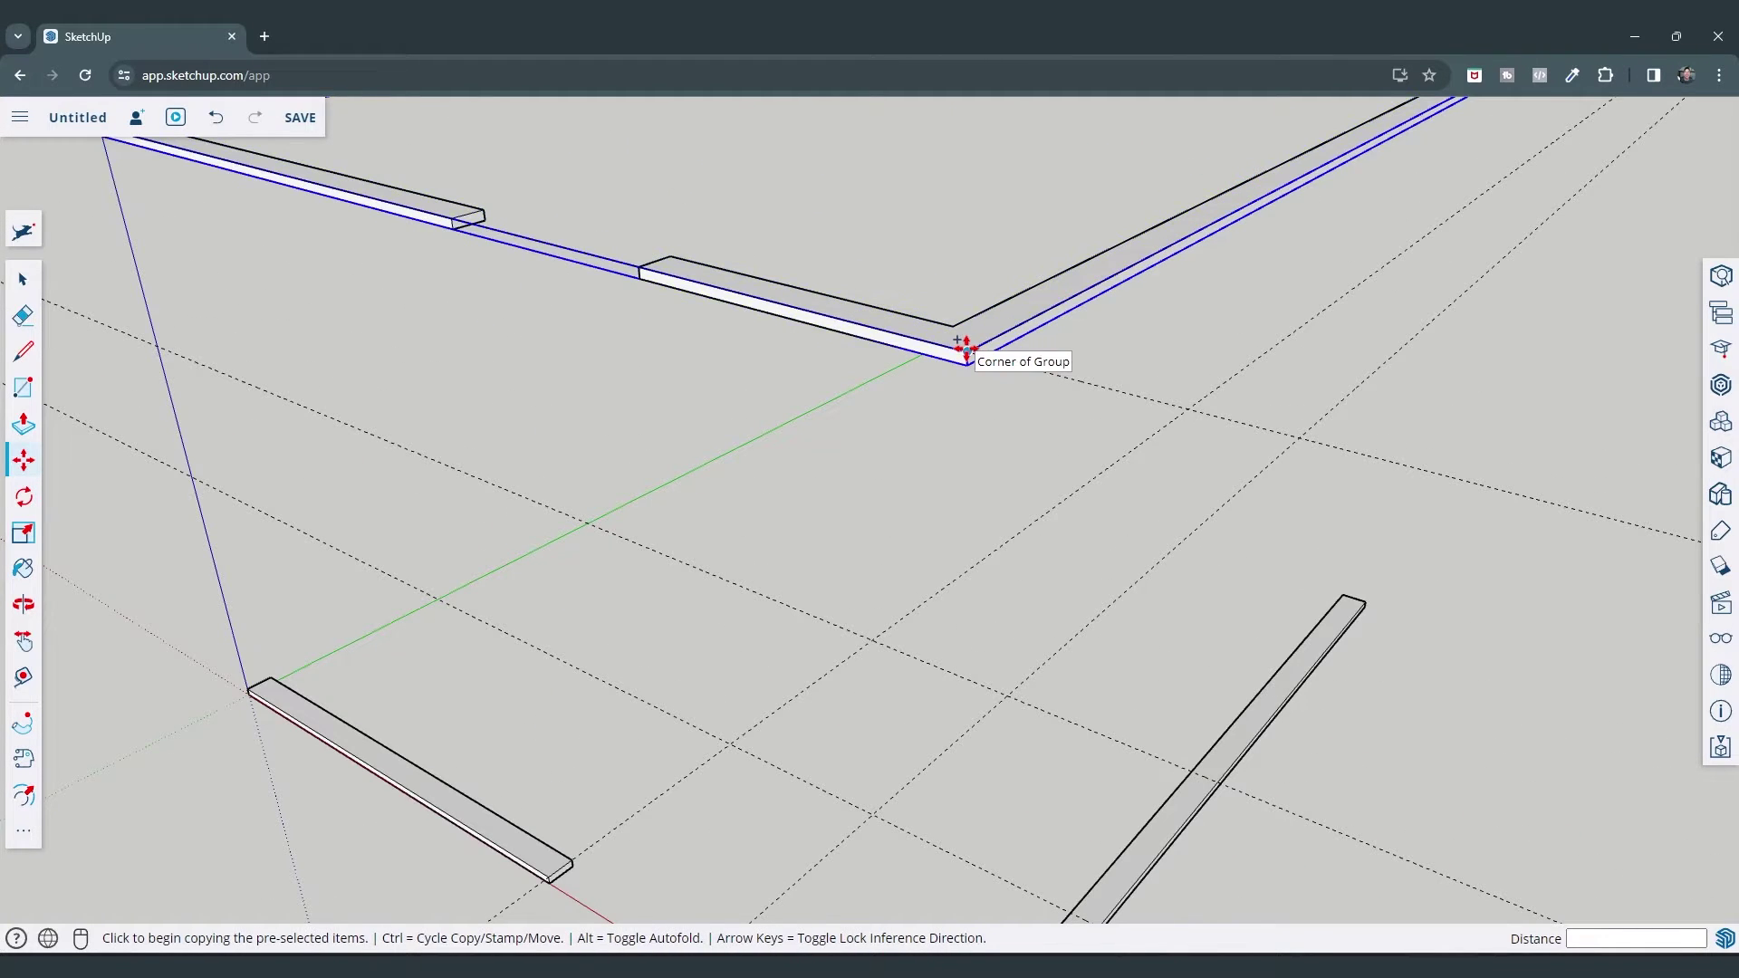
{"action": "left_click", "coordinate": [966, 351]}
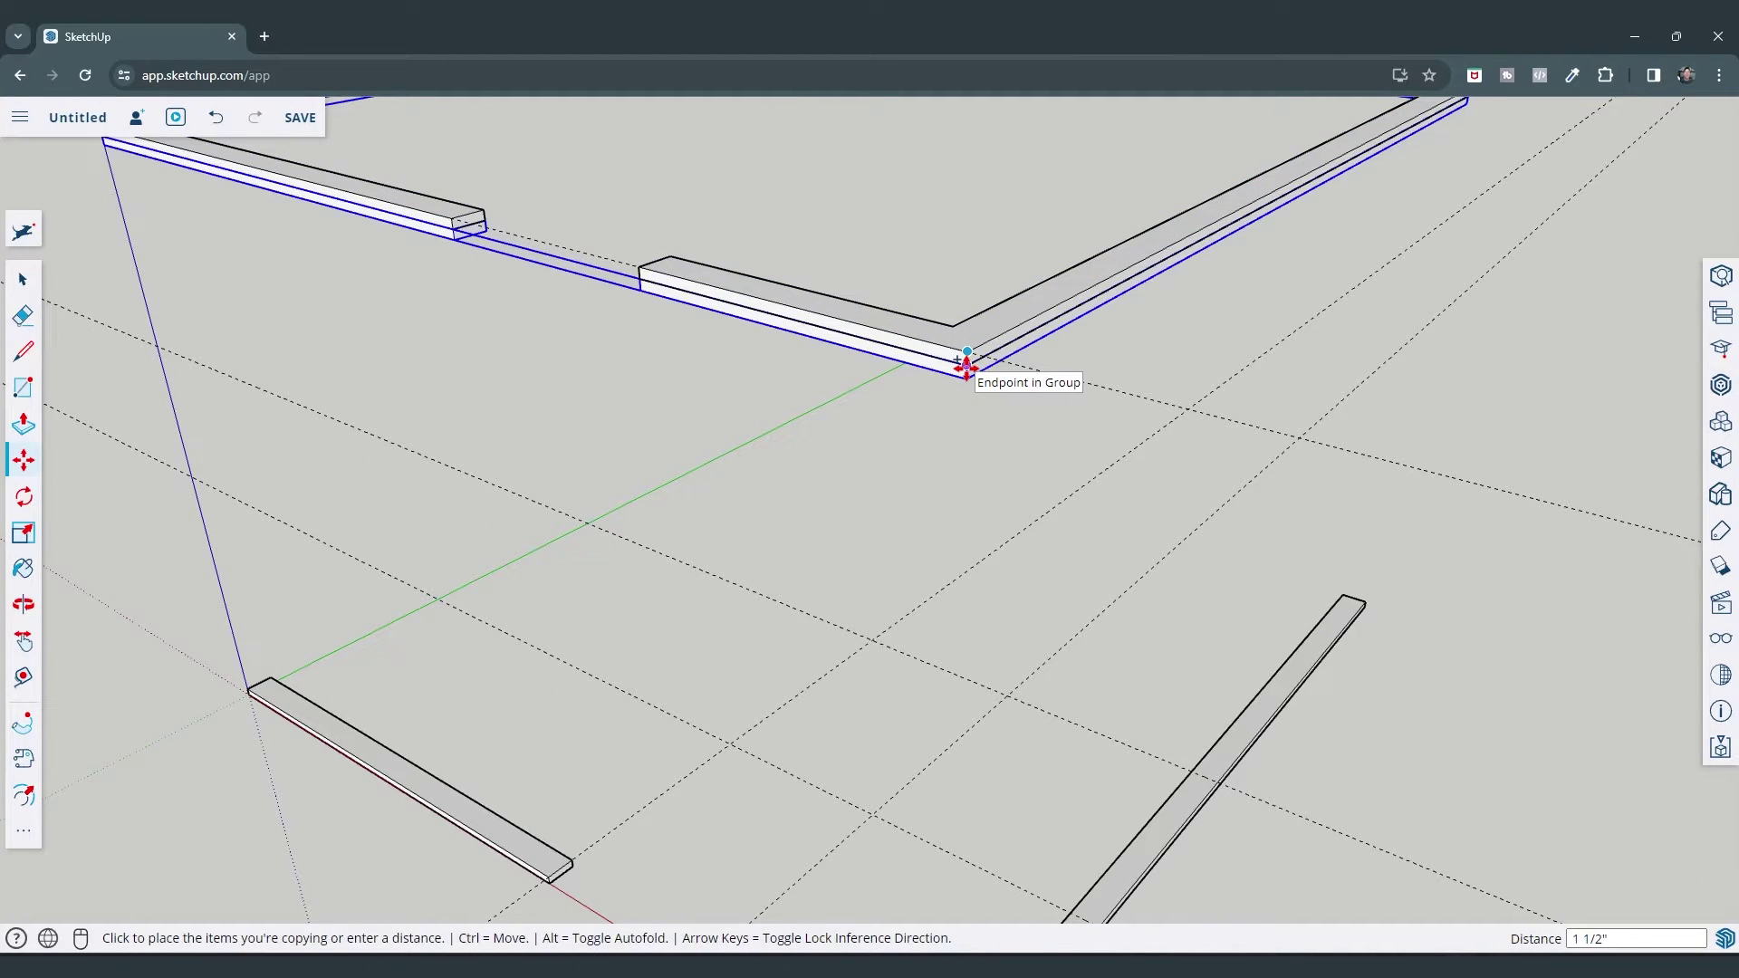
{"action": "key", "text": "ctrl+z"}
{"action": "key", "text": "space"}
{"action": "scroll", "coordinate": [905, 354], "scroll_direction": "down", "scroll_amount": 3}
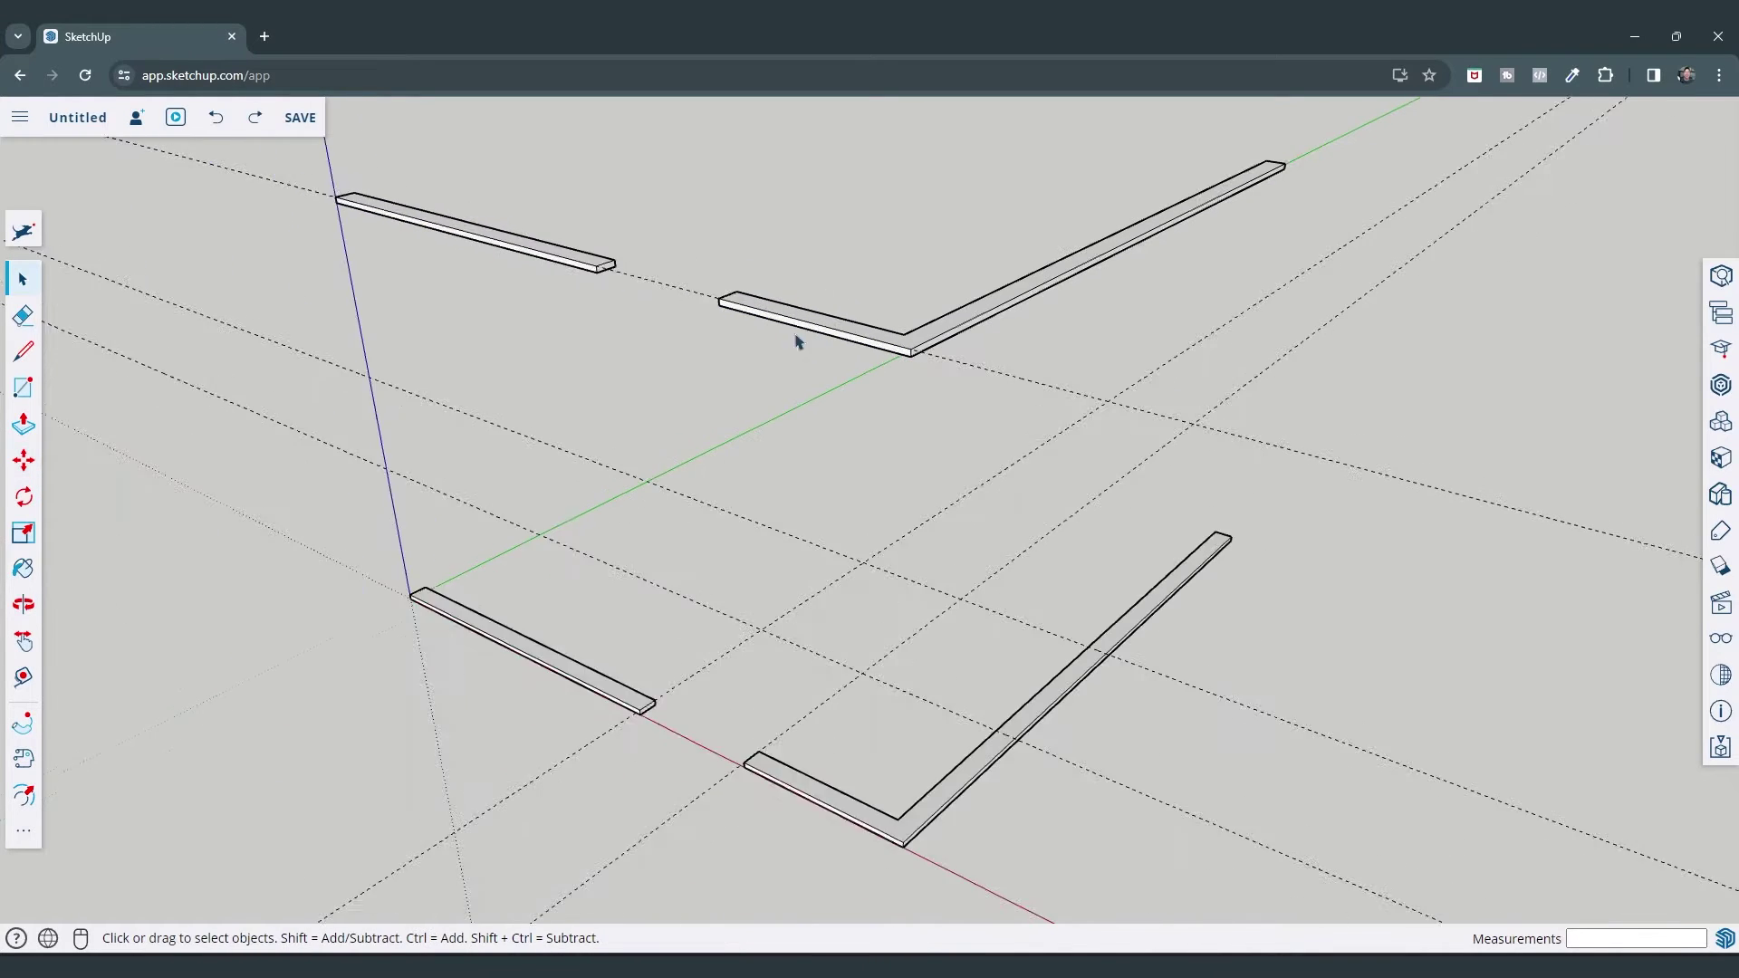
Open the upper plate group for editing and extend the plate end 3' across the door opening to close it
{"action": "double_click", "coordinate": [768, 312]}
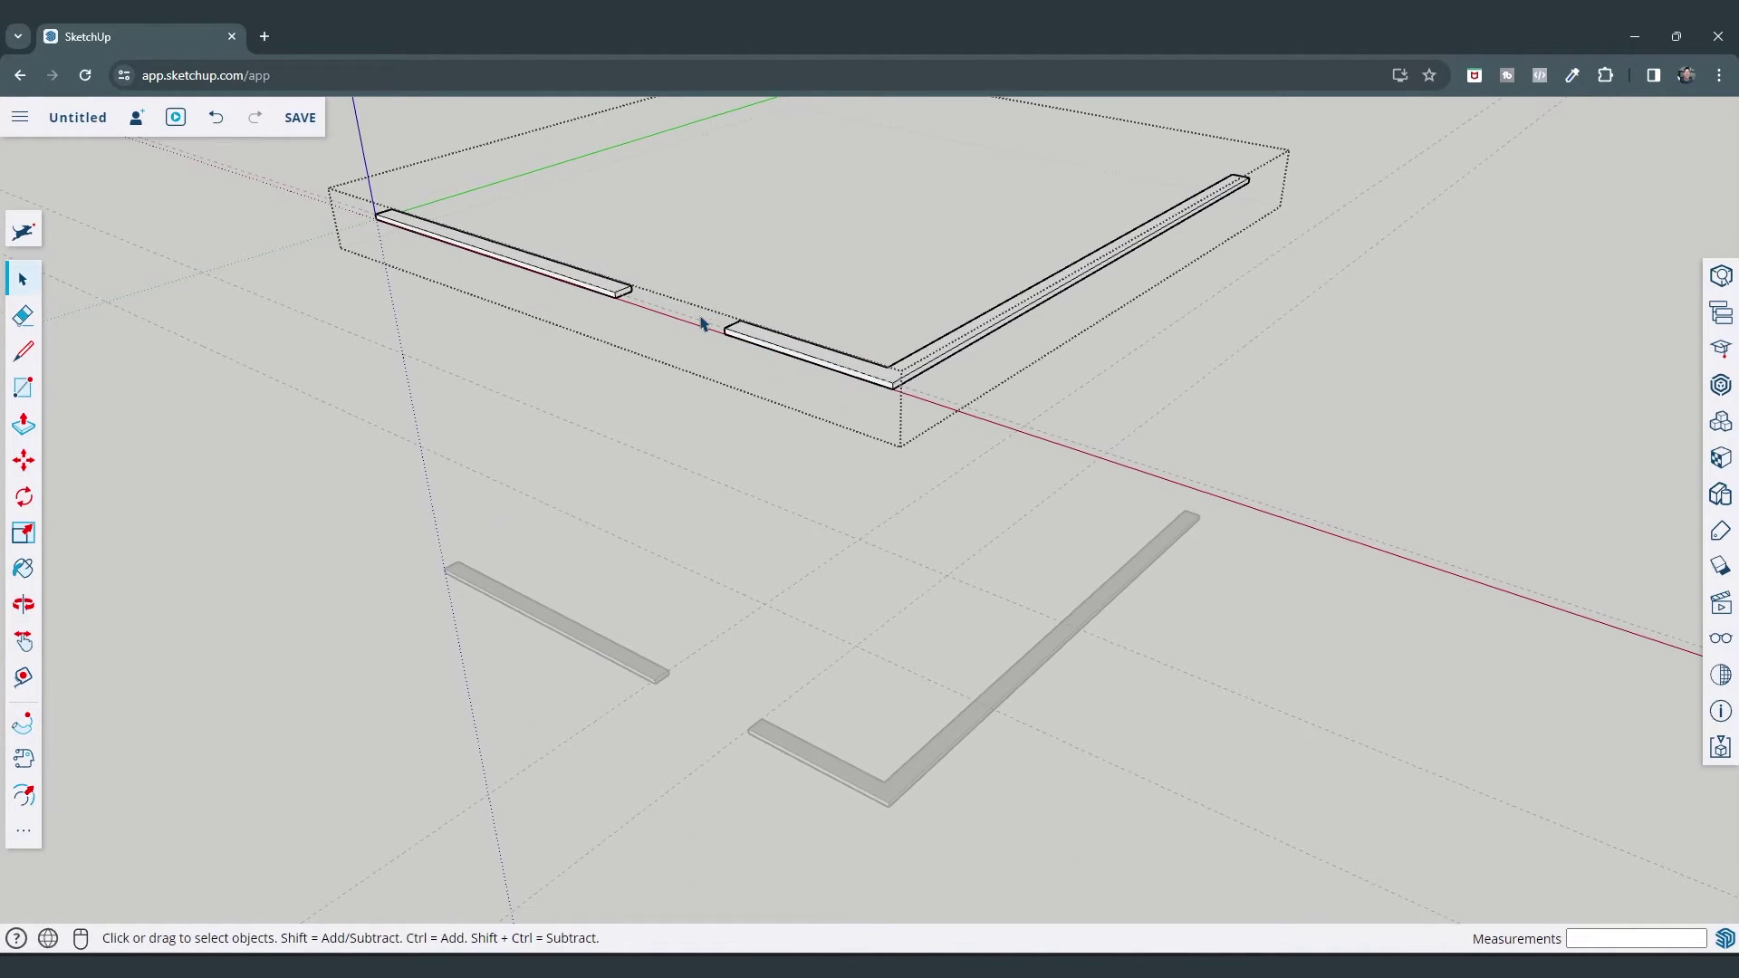
{"action": "key", "text": "p"}
{"action": "scroll", "coordinate": [640, 311], "scroll_direction": "up", "scroll_amount": 2}
{"action": "left_click", "coordinate": [620, 295]}
{"action": "left_click", "coordinate": [756, 348]}
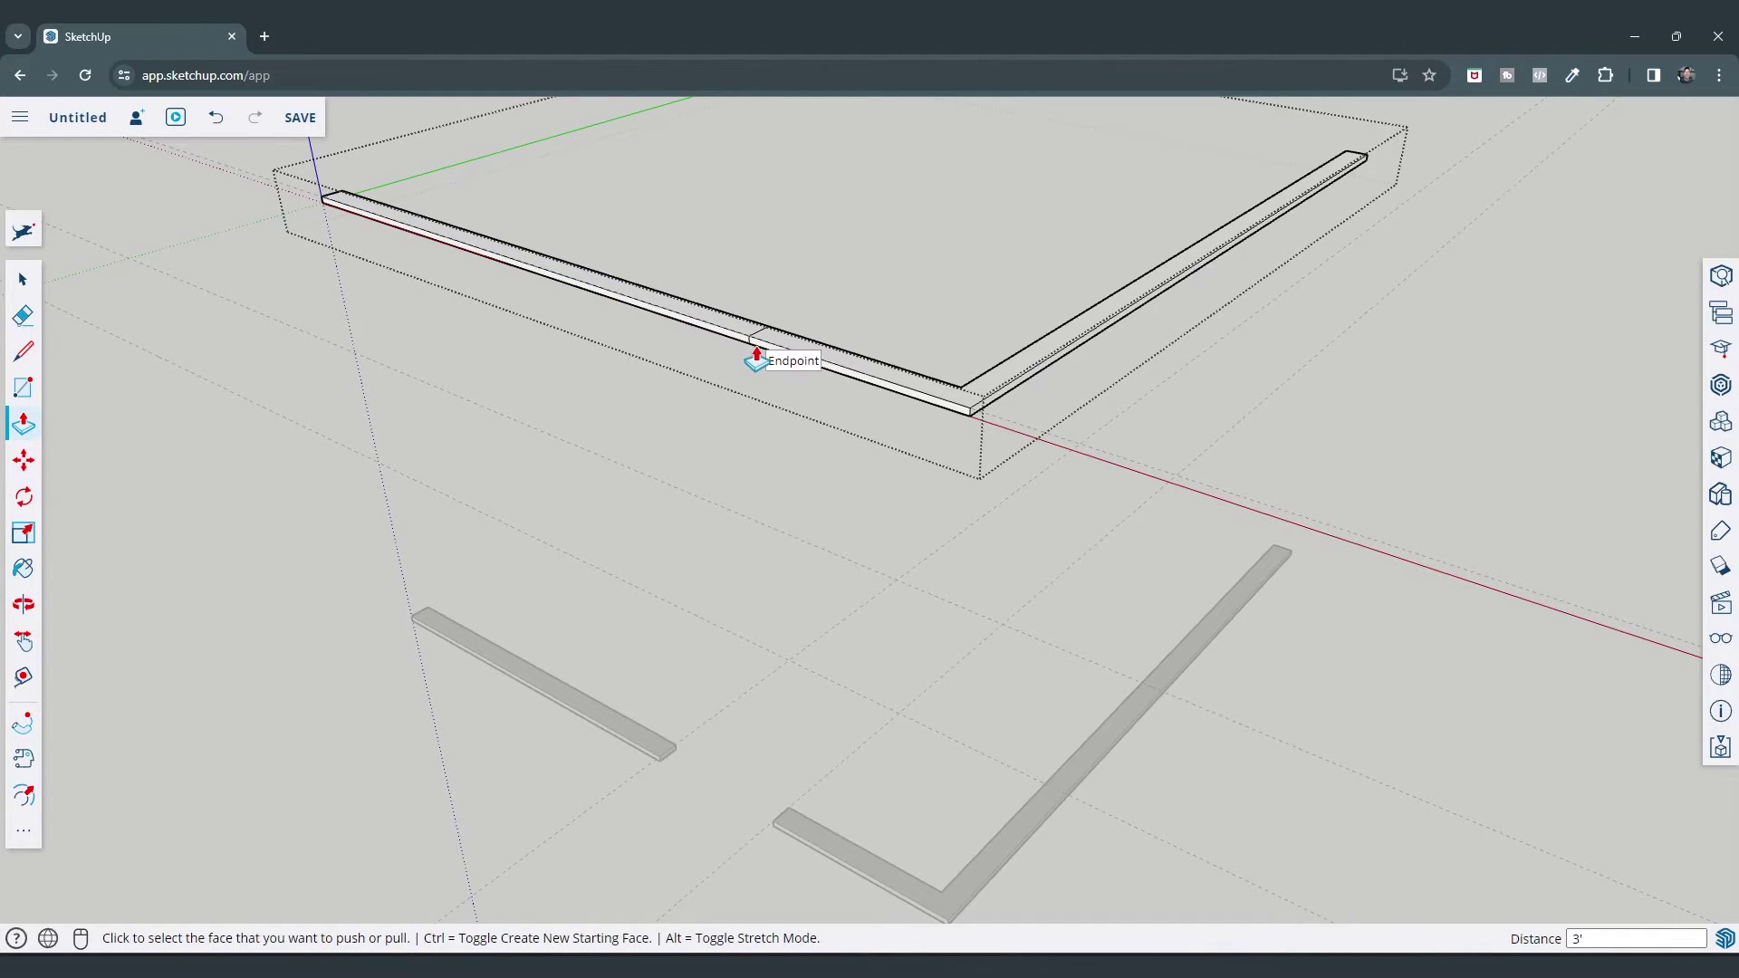
{"action": "scroll", "coordinate": [759, 349], "scroll_direction": "up", "scroll_amount": 2}
Erase the leftover seam edges where the upper plate's opening was filled, and close the group
{"action": "key", "text": "space"}
{"action": "mouse_move", "coordinate": [901, 350]}
{"action": "middle_mouse_down"}
{"action": "mouse_move", "coordinate": [685, 442]}
{"action": "mouse_move", "coordinate": [241, 404]}
{"action": "middle_mouse_up"}
{"action": "key", "text": "e"}
{"action": "scroll", "coordinate": [792, 256], "scroll_direction": "up", "scroll_amount": 3}
{"action": "scroll", "coordinate": [784, 263], "scroll_direction": "up", "scroll_amount": 2}
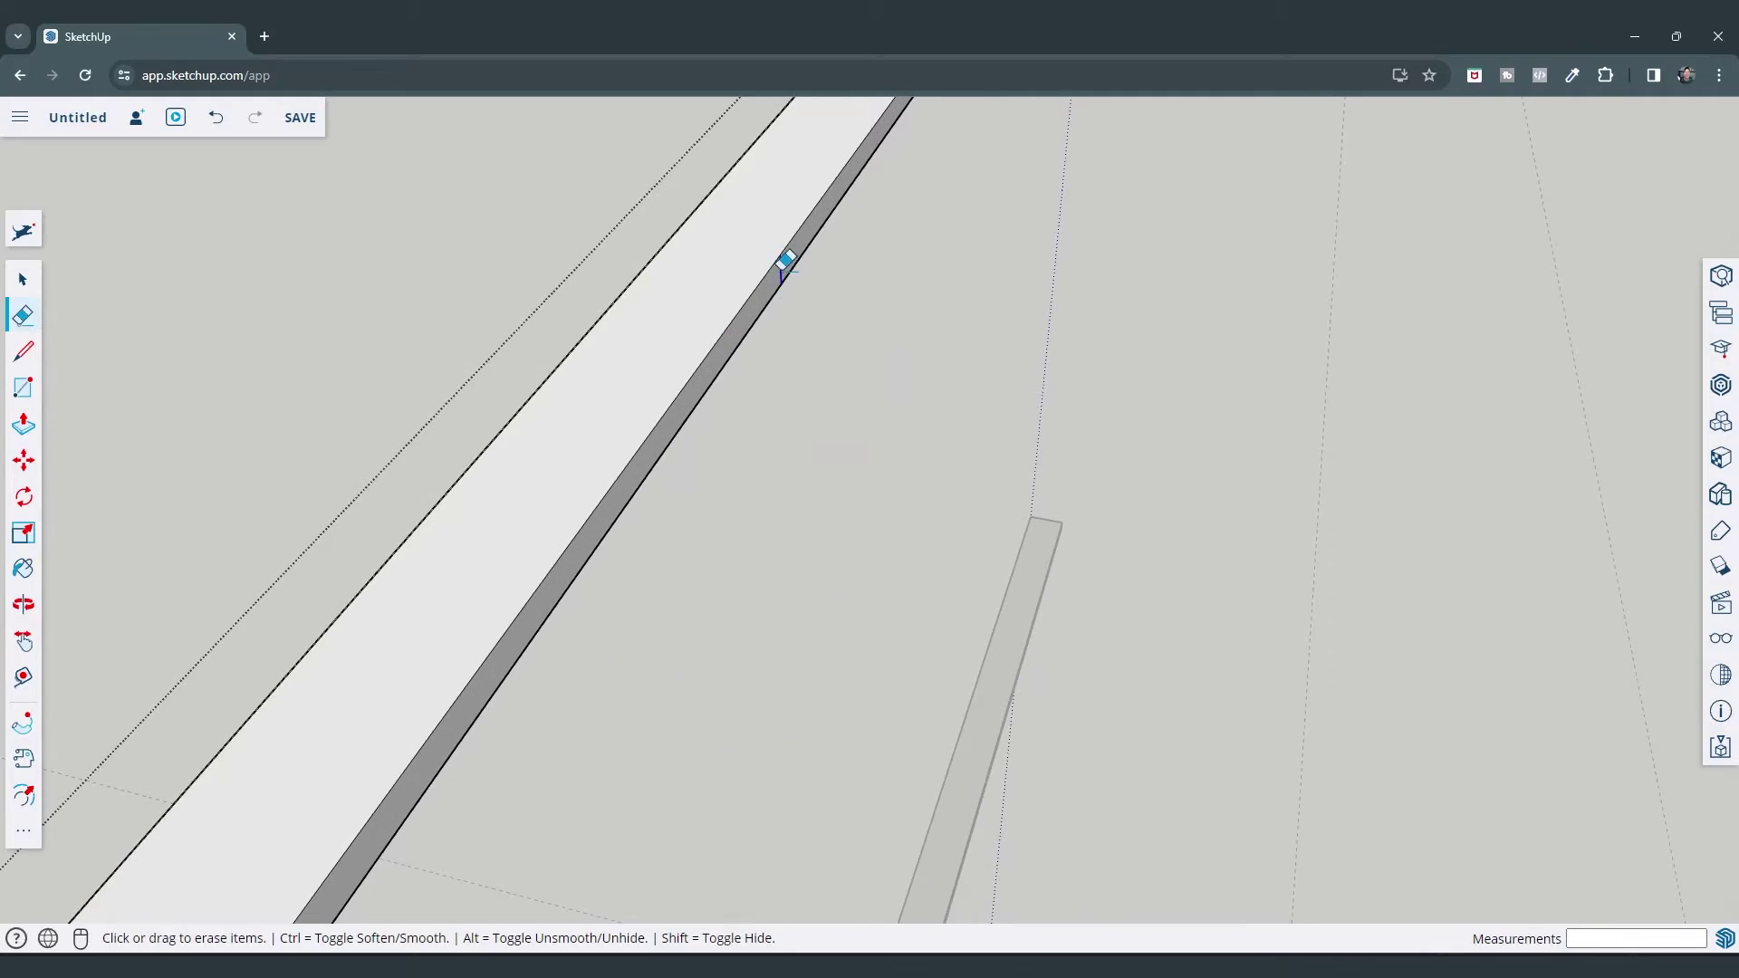
{"action": "scroll", "coordinate": [546, 420], "scroll_direction": "down", "scroll_amount": 3}
{"action": "middle_click_drag", "start_coordinate": [546, 419], "coordinate": [691, 493]}
{"action": "scroll", "coordinate": [1068, 416], "scroll_direction": "down", "scroll_amount": 5}
{"action": "mouse_move", "coordinate": [1029, 416]}
{"action": "middle_mouse_down"}
{"action": "mouse_move", "coordinate": [844, 464]}
{"action": "mouse_move", "coordinate": [843, 93]}
{"action": "mouse_move", "coordinate": [842, 260]}
{"action": "mouse_move", "coordinate": [831, 248]}
{"action": "middle_mouse_up"}
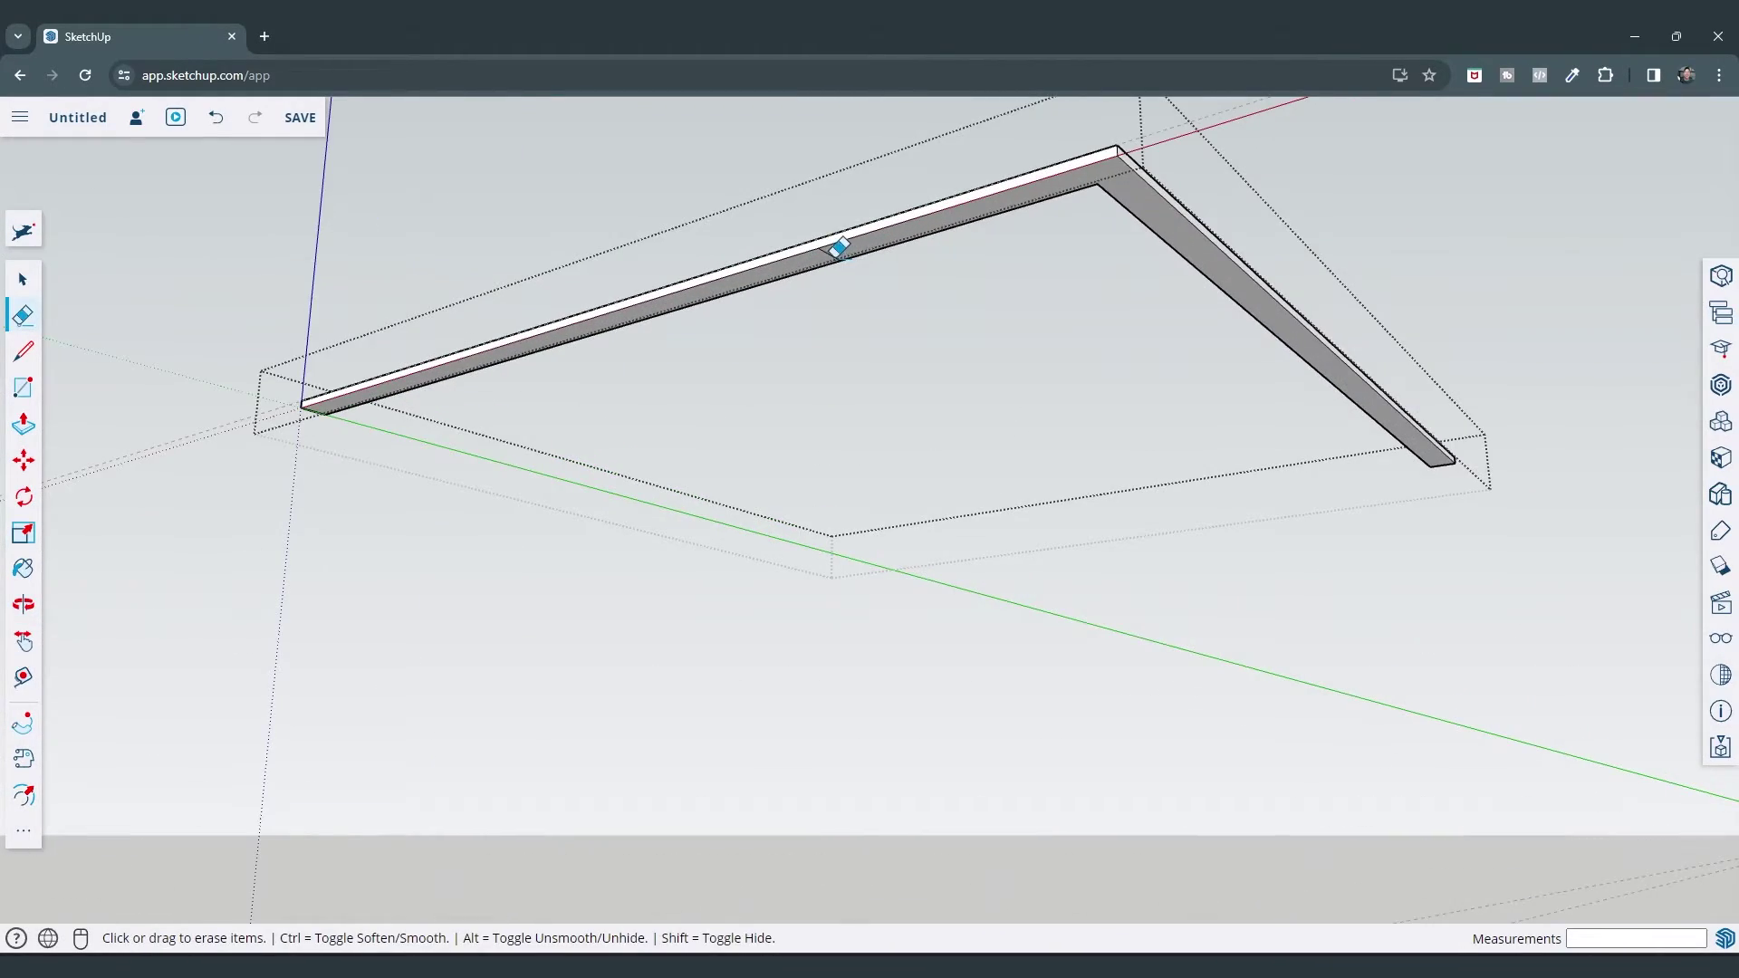
{"action": "key", "text": "space"}
{"action": "middle_click_drag", "start_coordinate": [1083, 460], "coordinate": [1145, 400]}
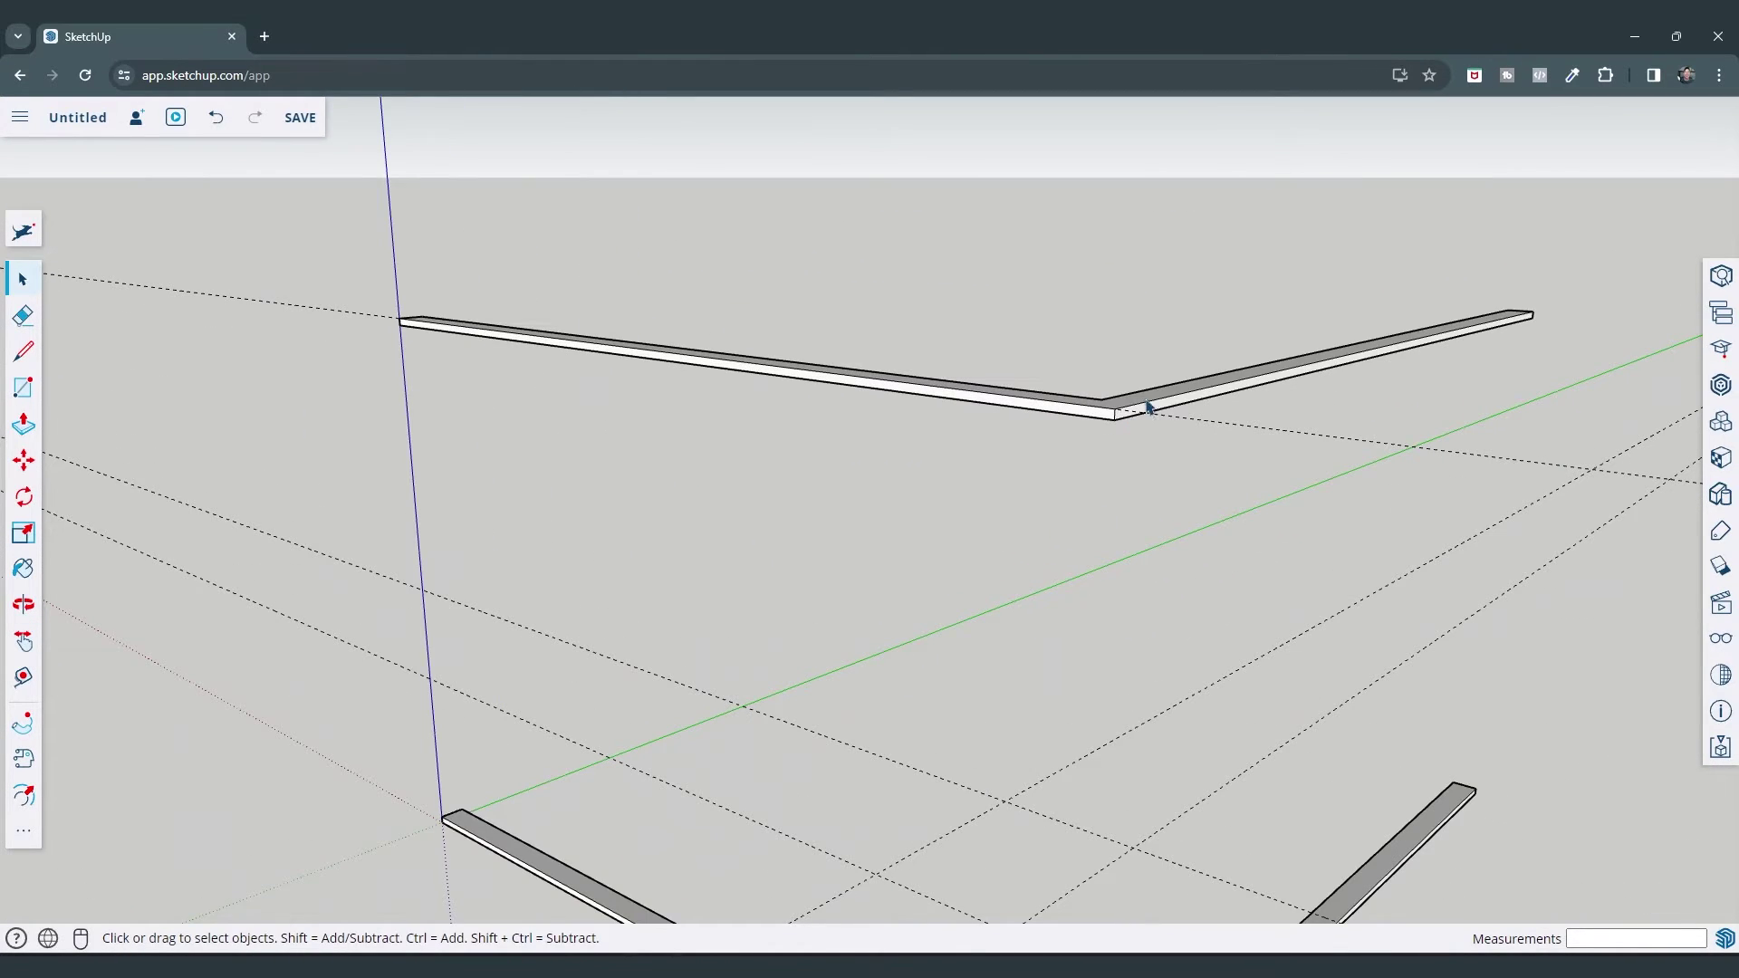
Copy the continuous upper plate group directly beneath itself to form a double top plate
{"action": "left_click", "coordinate": [1146, 407]}
{"action": "key", "text": "m"}
{"action": "key", "text": "ctrl"}
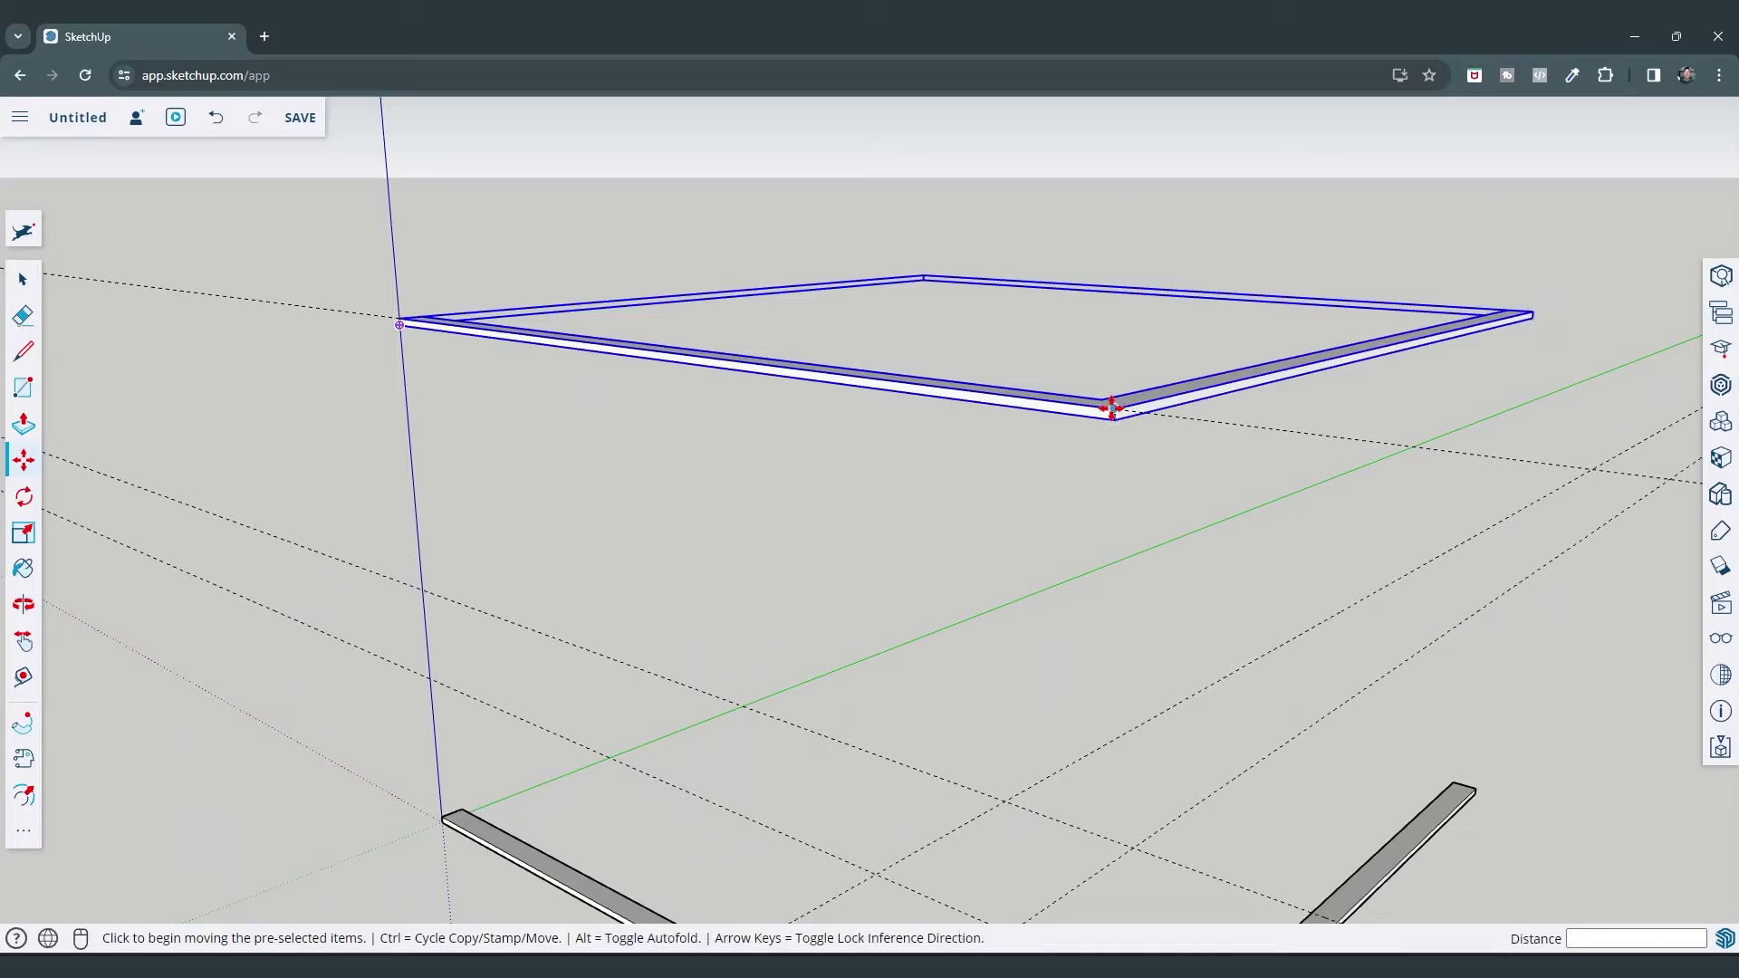
{"action": "left_click", "coordinate": [1112, 408]}
{"action": "key", "text": "space"}
{"action": "scroll", "coordinate": [1105, 403], "scroll_direction": "down", "scroll_amount": 3}
{"action": "middle_click_drag", "start_coordinate": [1105, 399], "coordinate": [1247, 462]}
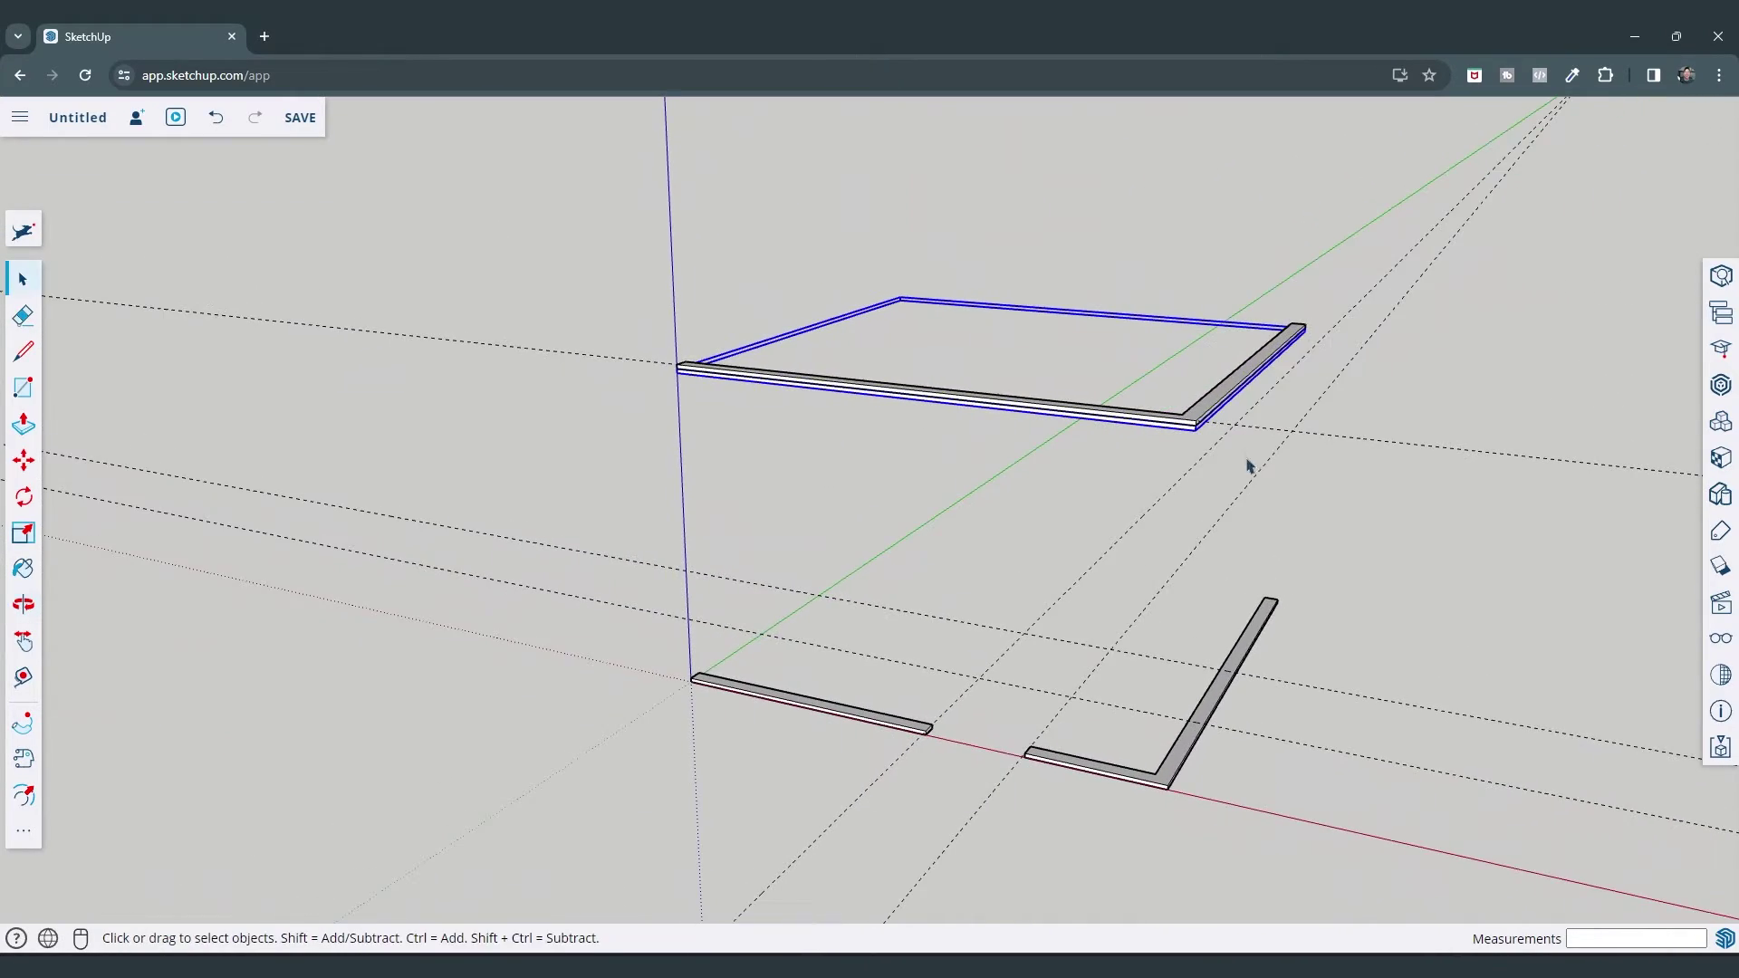
Draw a stud footprint 1.5" wide across the base plate's end at the corner side of the door opening
{"action": "scroll", "coordinate": [1123, 715], "scroll_direction": "up", "scroll_amount": 3}
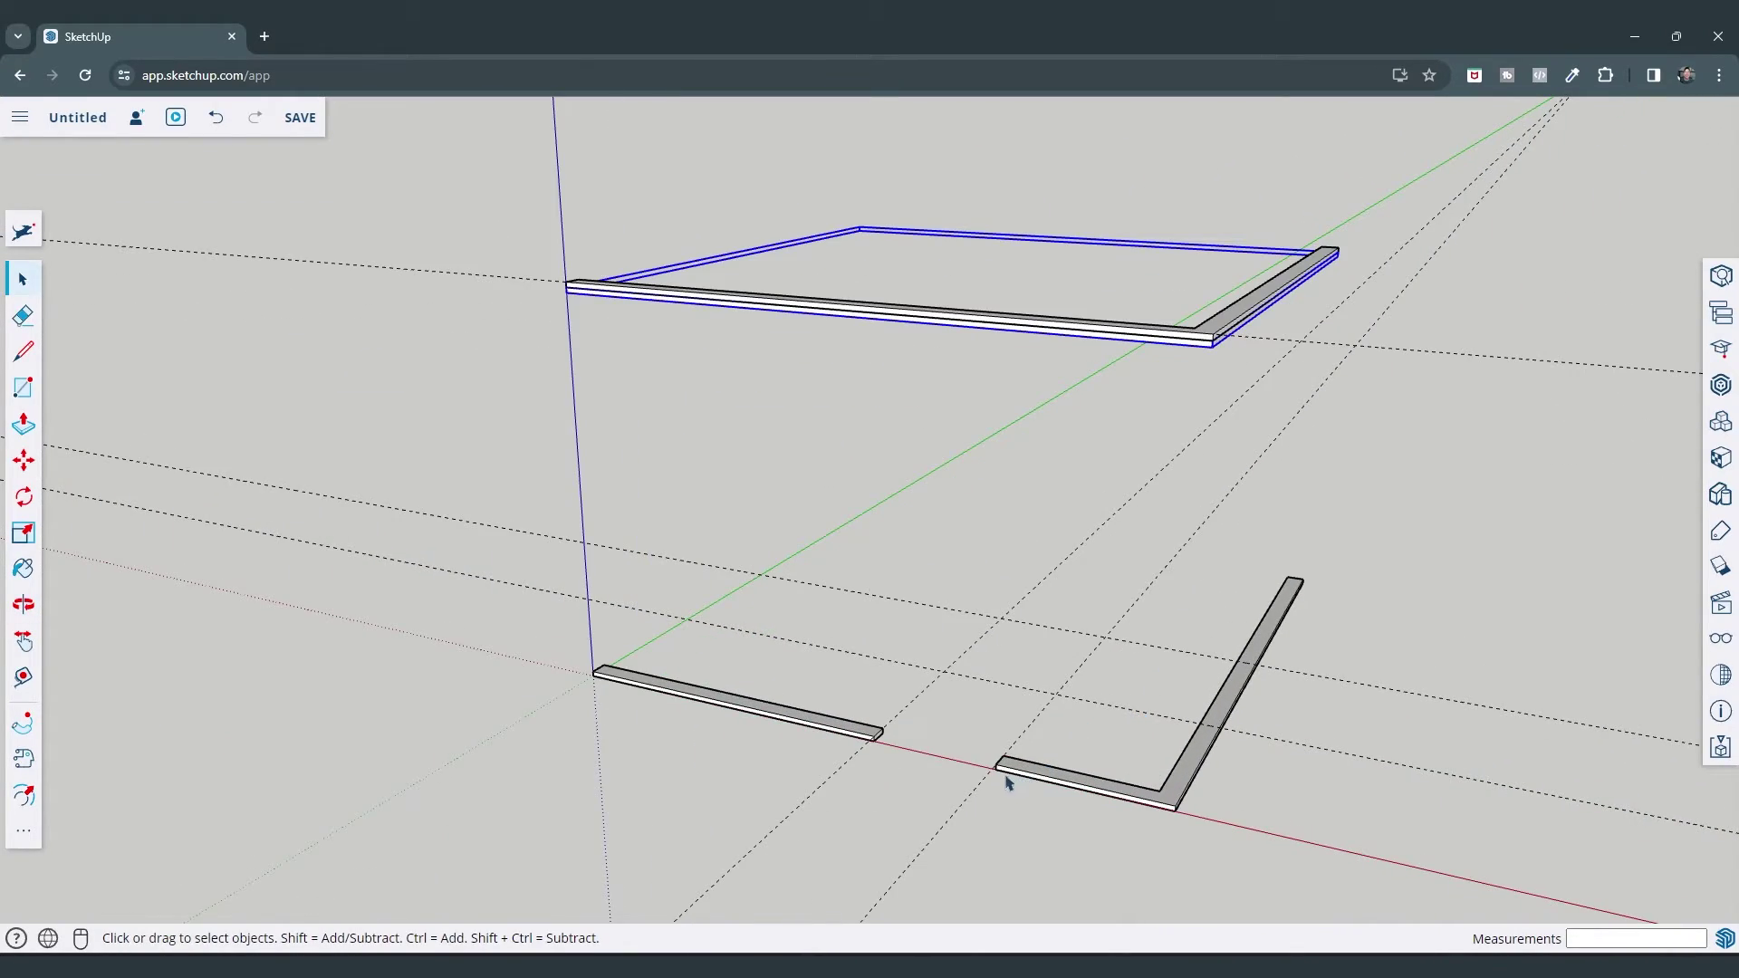
{"action": "scroll", "coordinate": [1021, 777], "scroll_direction": "up", "scroll_amount": 3}
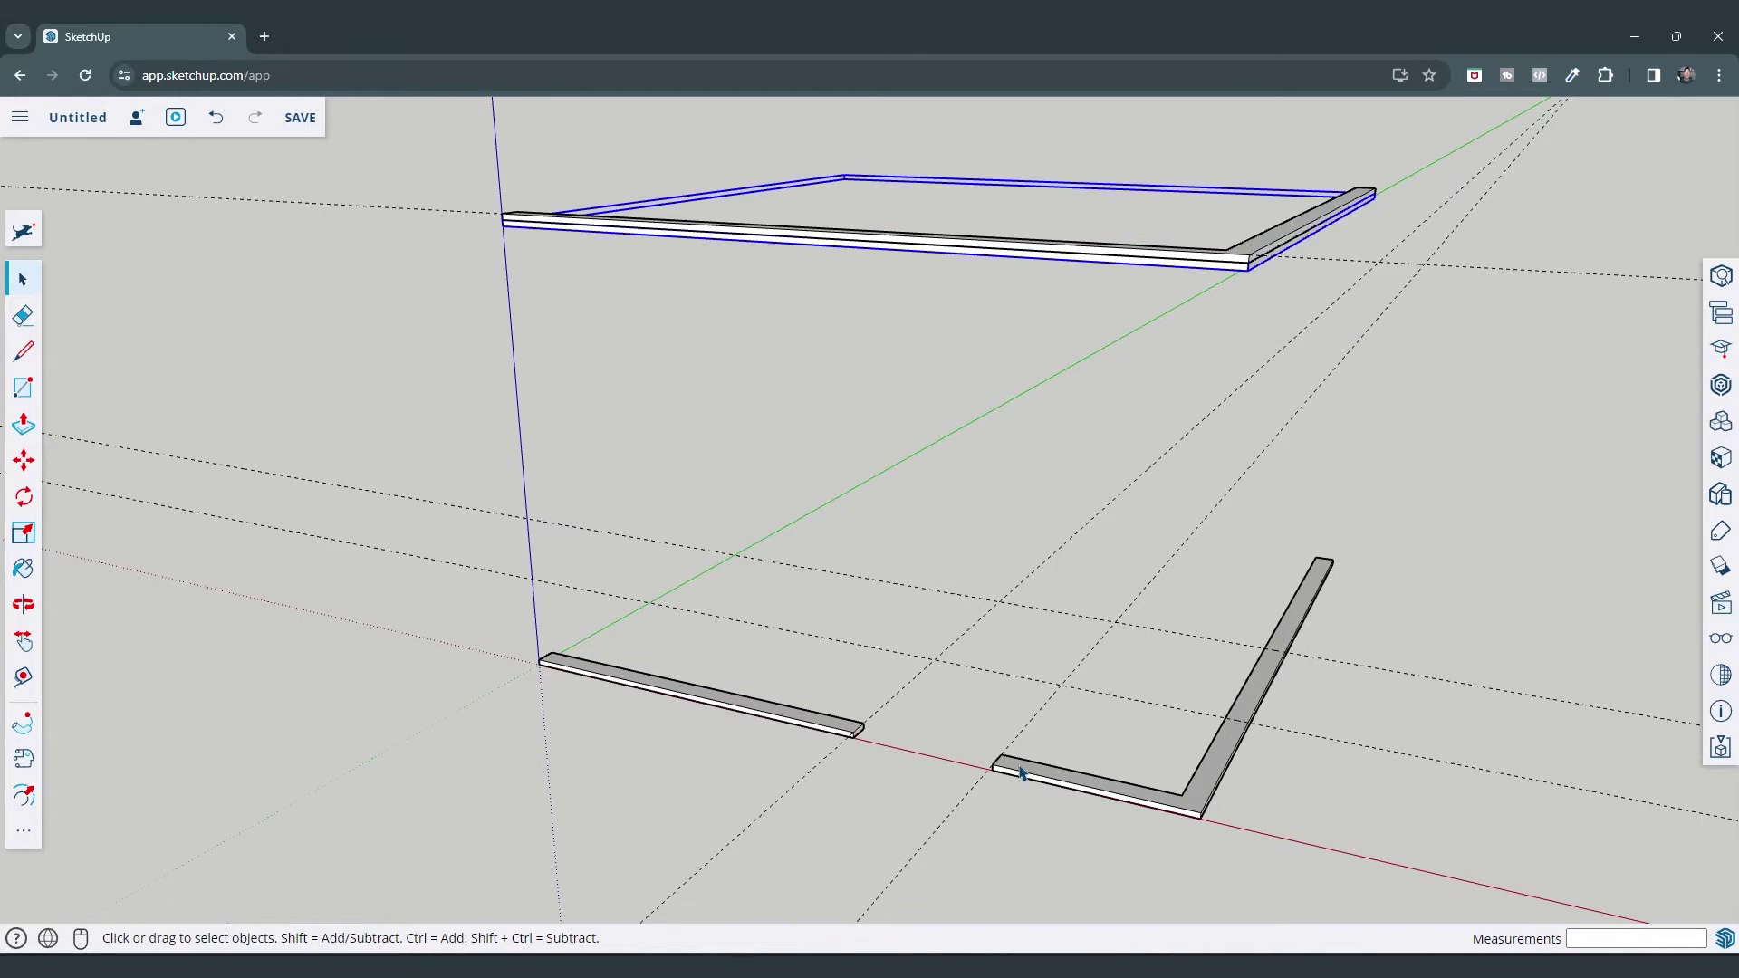
{"action": "scroll", "coordinate": [1021, 777], "scroll_direction": "up", "scroll_amount": 4}
{"action": "key", "text": "l"}
{"action": "left_click", "coordinate": [961, 760]}
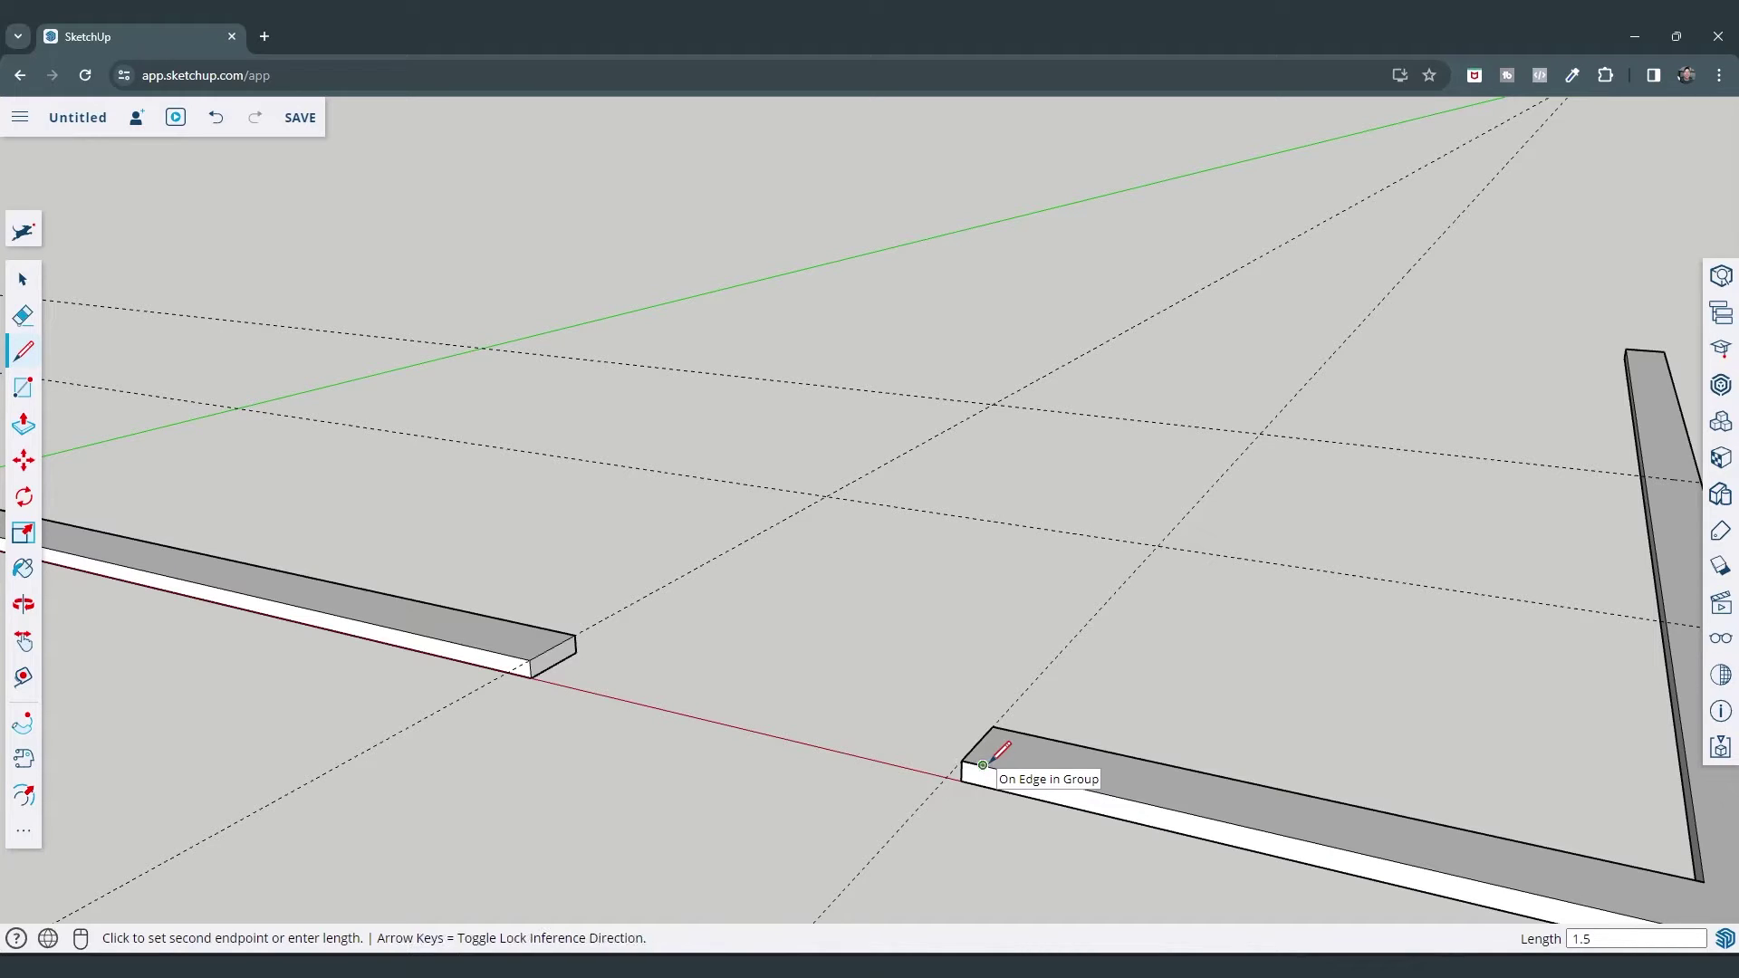
{"action": "key", "text": "Return"}
{"action": "key", "text": "Escape"}
{"action": "key", "text": "space"}
Extrude the stud footprint 7' upward with Push/Pull
{"action": "key", "text": "p"}
{"action": "left_click", "coordinate": [983, 764]}
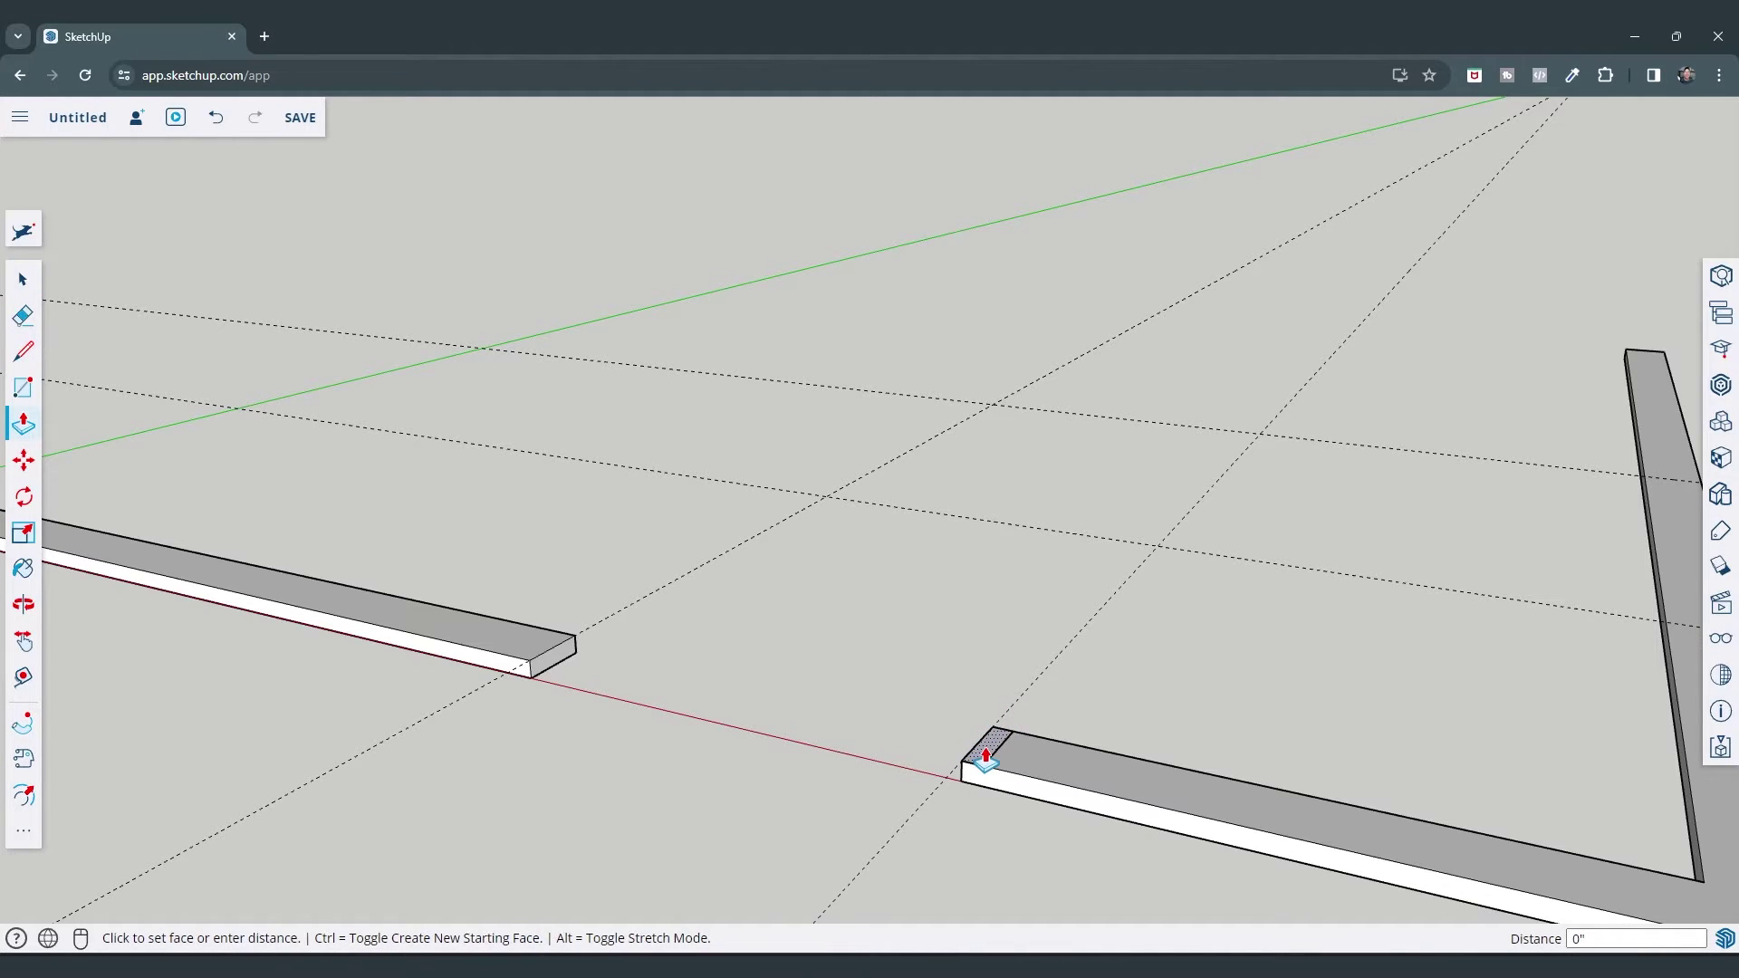
{"action": "scroll", "coordinate": [988, 688], "scroll_direction": "down", "scroll_amount": 3}
{"action": "scroll", "coordinate": [950, 738], "scroll_direction": "up", "scroll_amount": 2}
{"action": "key", "text": "ctrl+z"}
{"action": "left_click", "coordinate": [950, 738]}
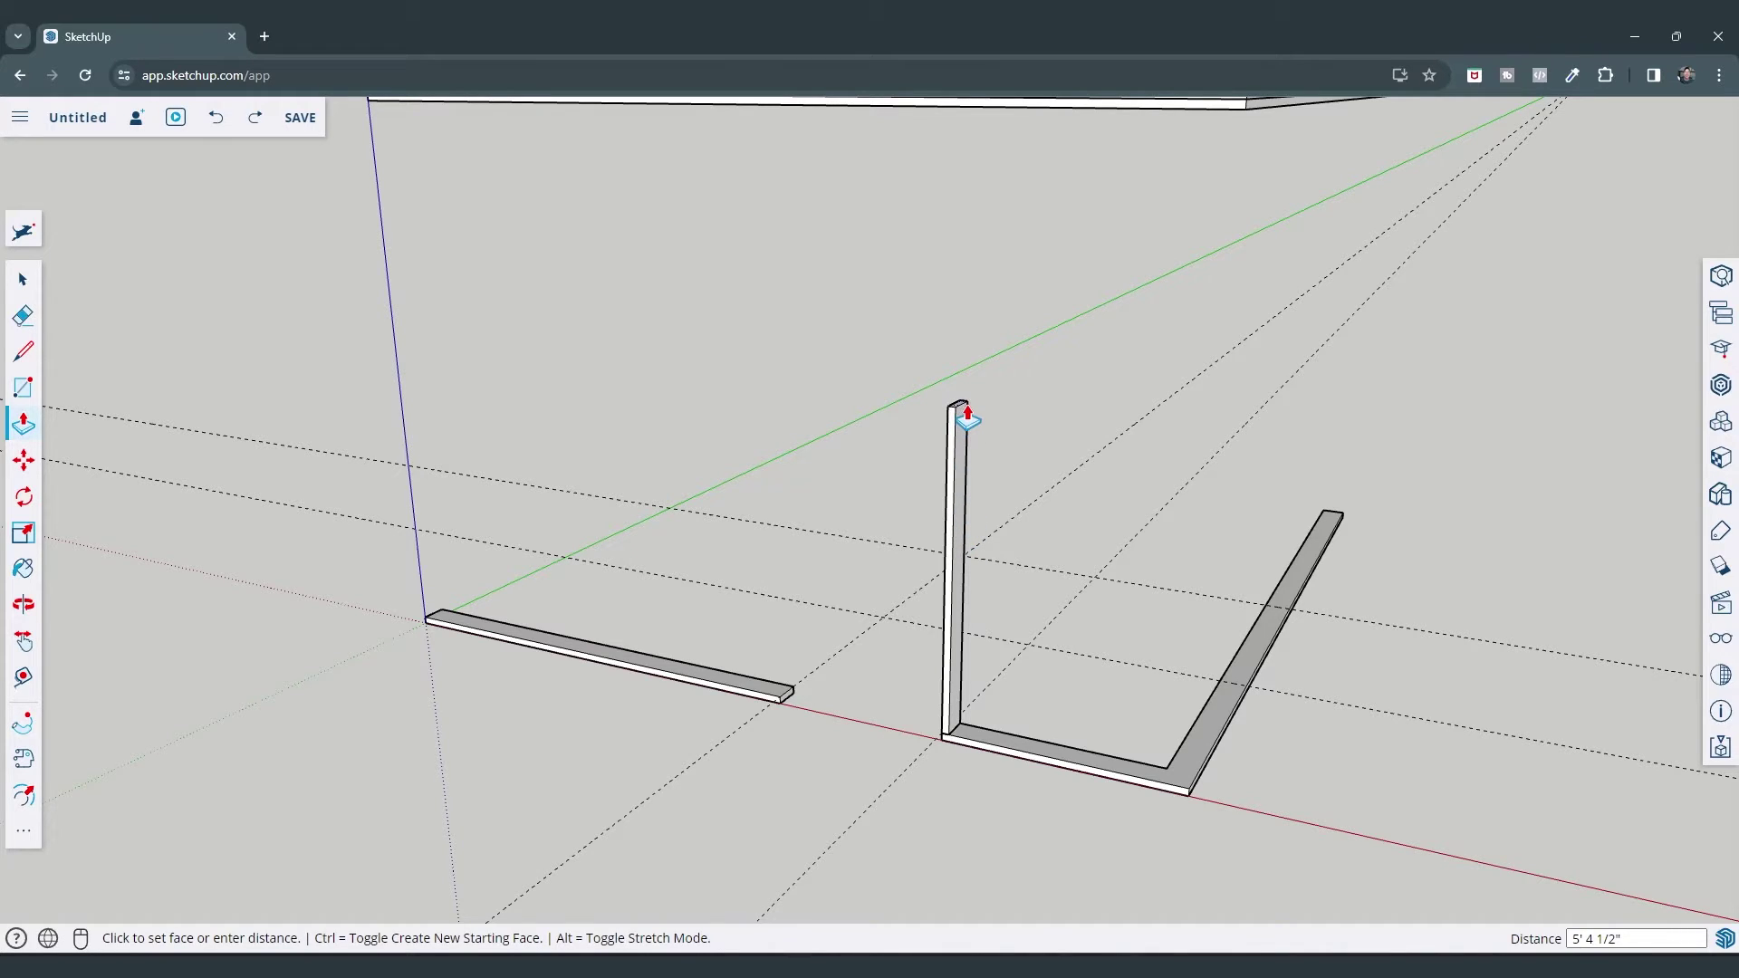
{"action": "type", "text": "7'"}
{"action": "key", "text": "Return"}
{"action": "key", "text": "space"}
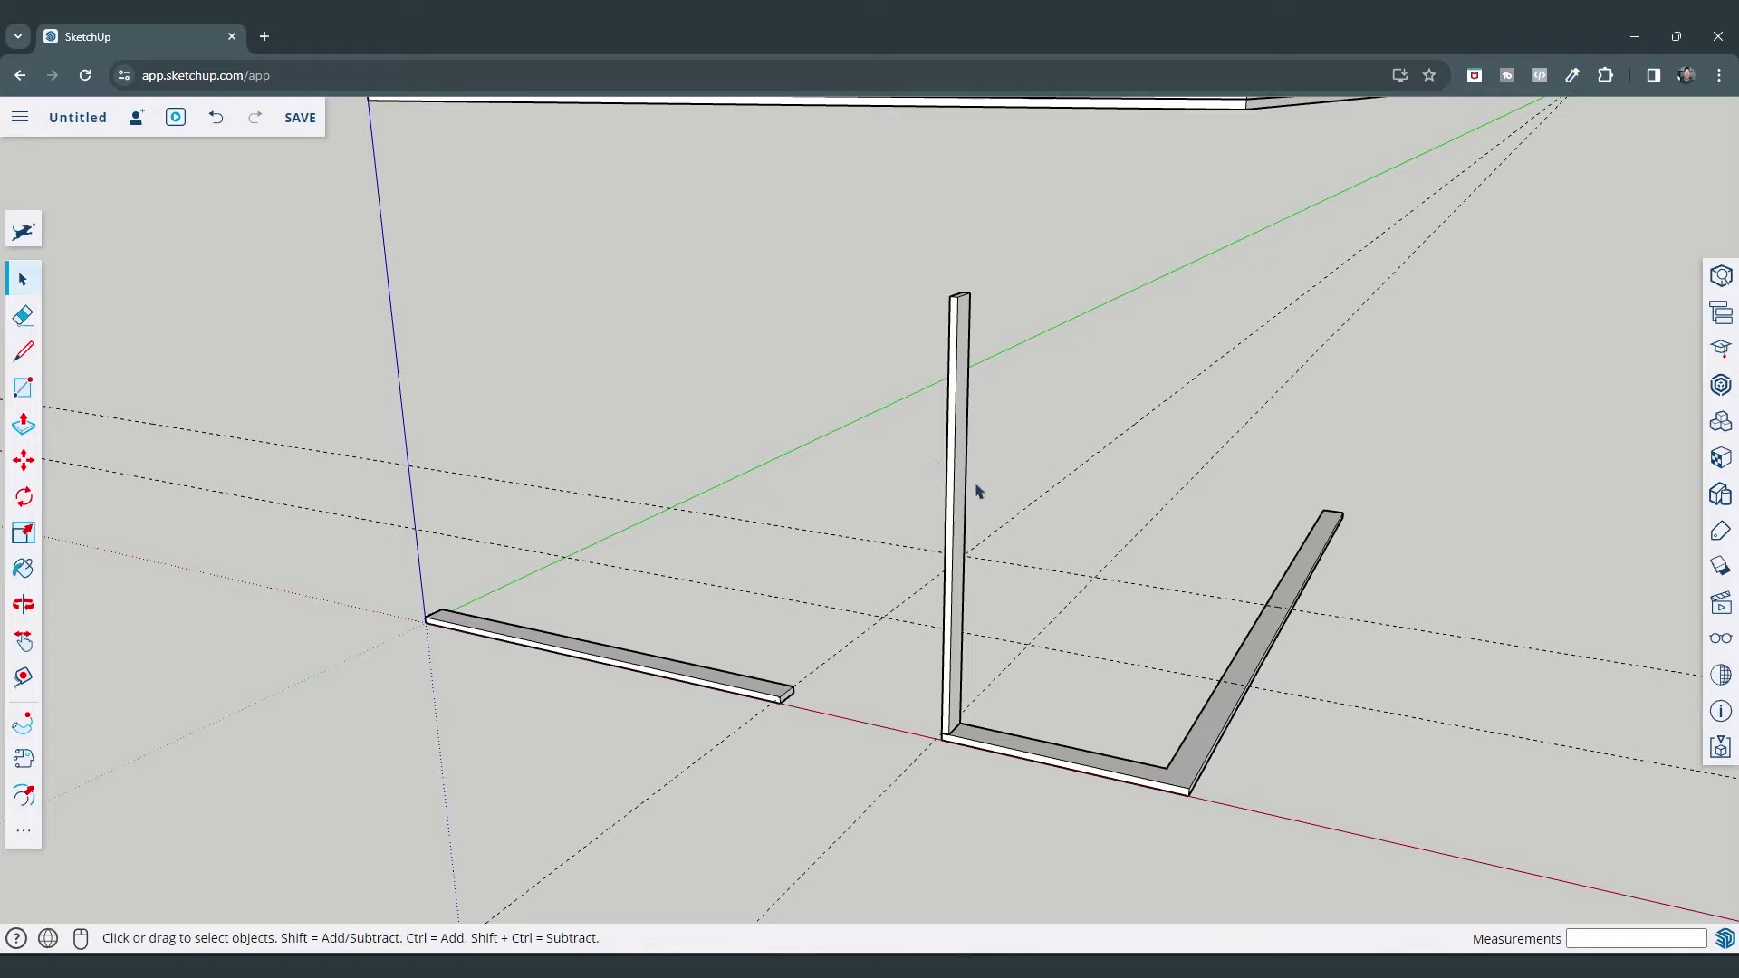
{"action": "left_click_drag", "start_coordinate": [929, 258], "coordinate": [990, 706]}
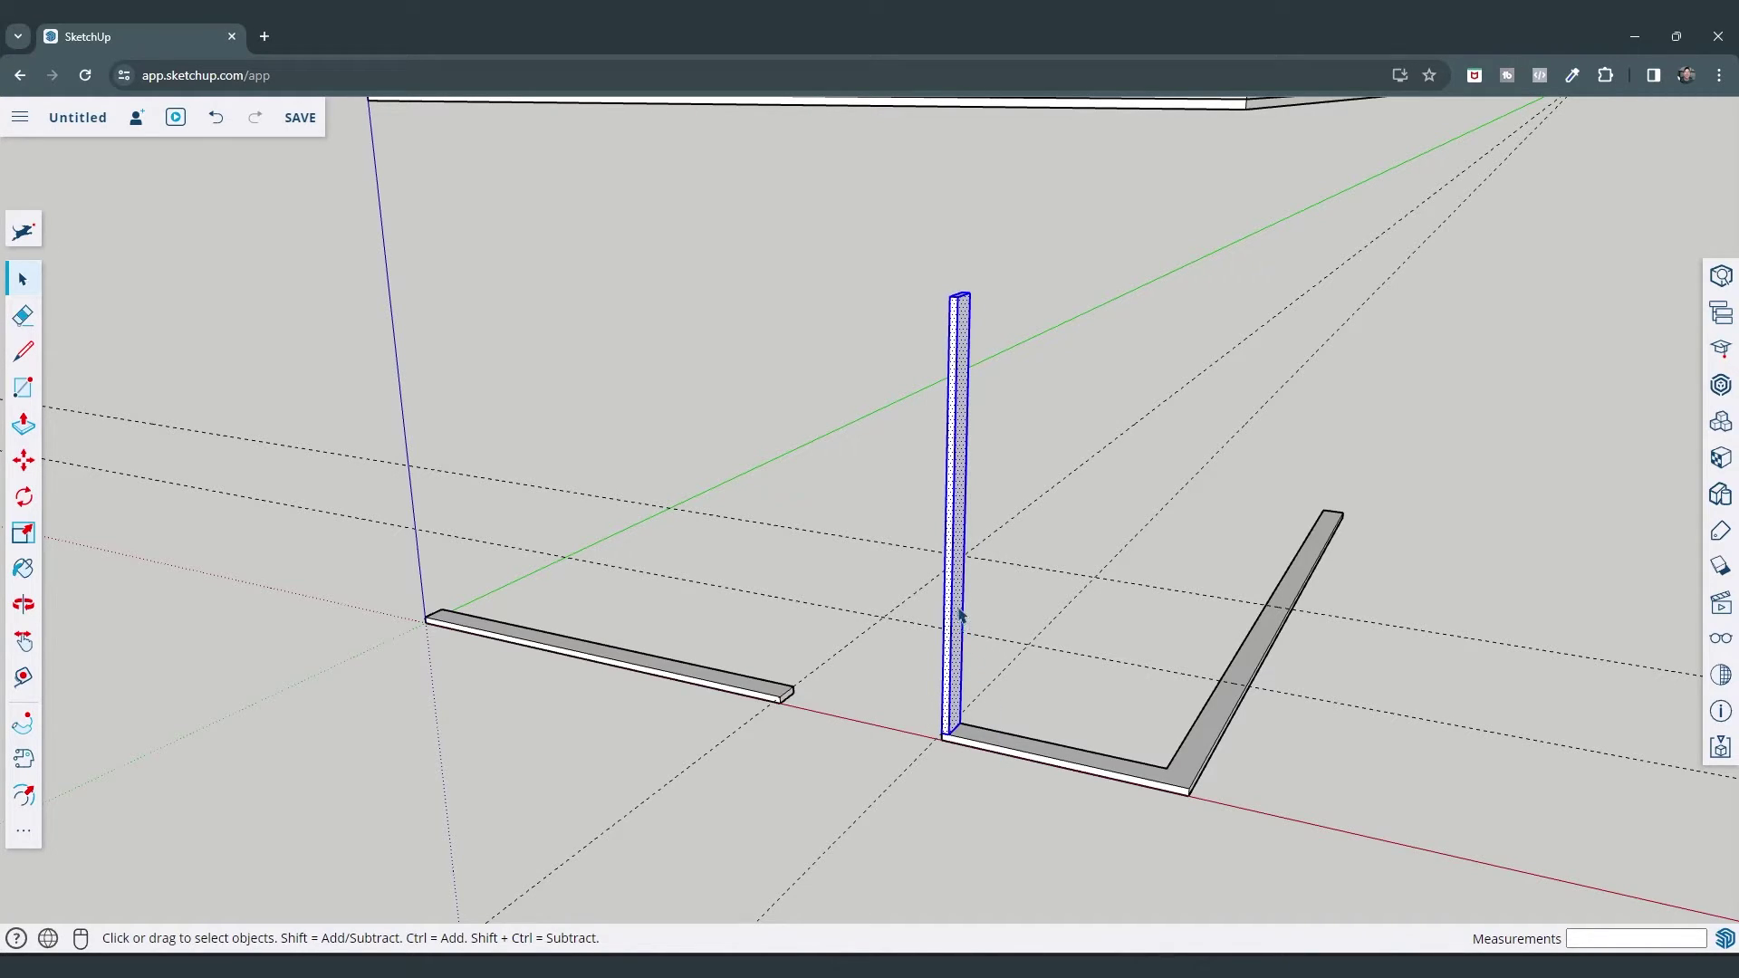
{"action": "right_click", "coordinate": [961, 470]}
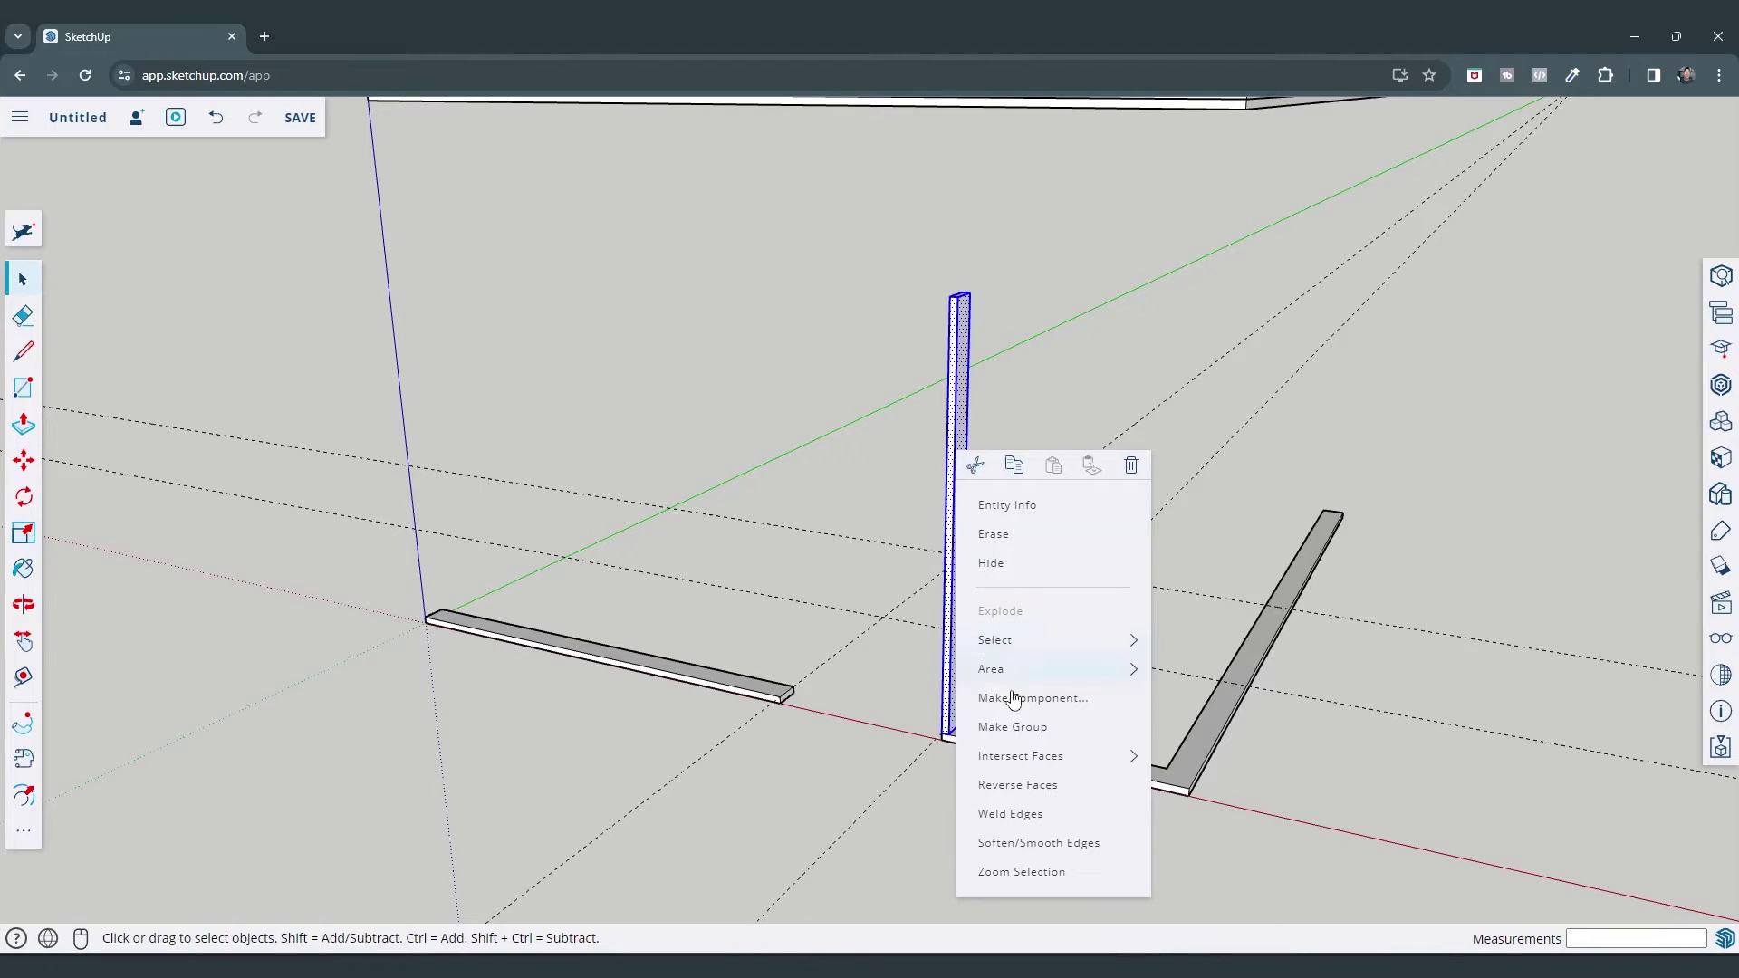
{"action": "left_click", "coordinate": [846, 283]}
Select the whole stud and make it a component named Door Stud
{"action": "left_click_drag", "start_coordinate": [863, 233], "coordinate": [1001, 763]}
{"action": "right_click", "coordinate": [962, 598]}
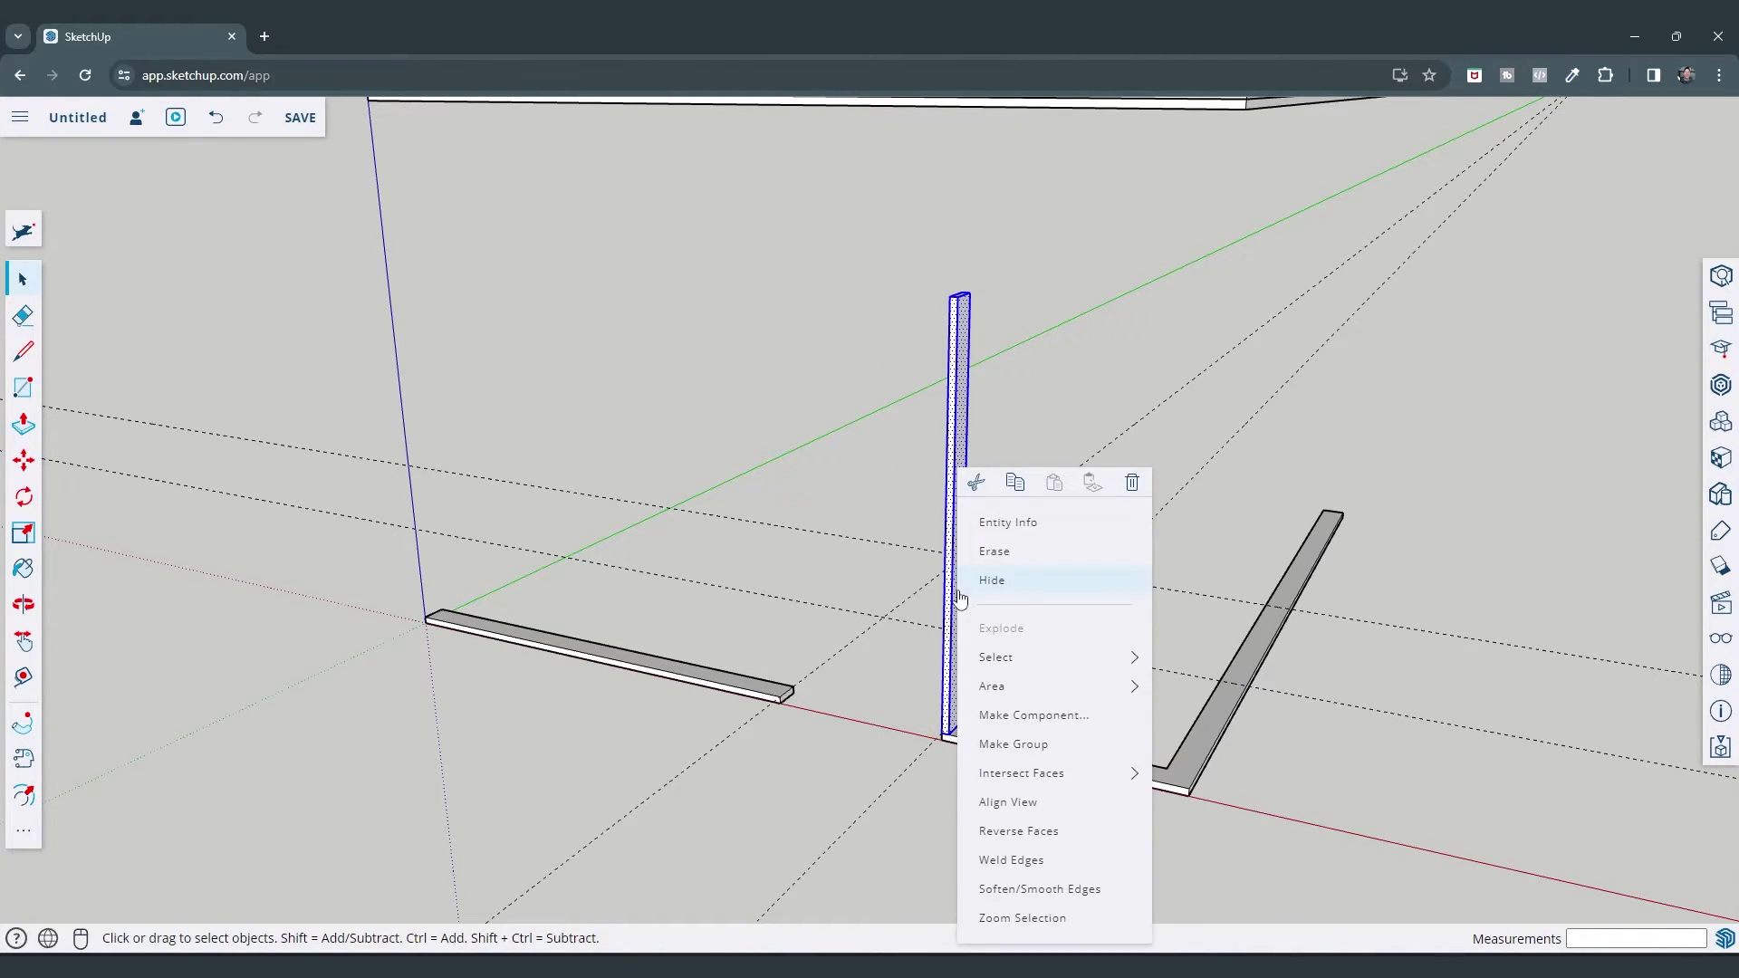
{"action": "left_click", "coordinate": [1041, 717]}
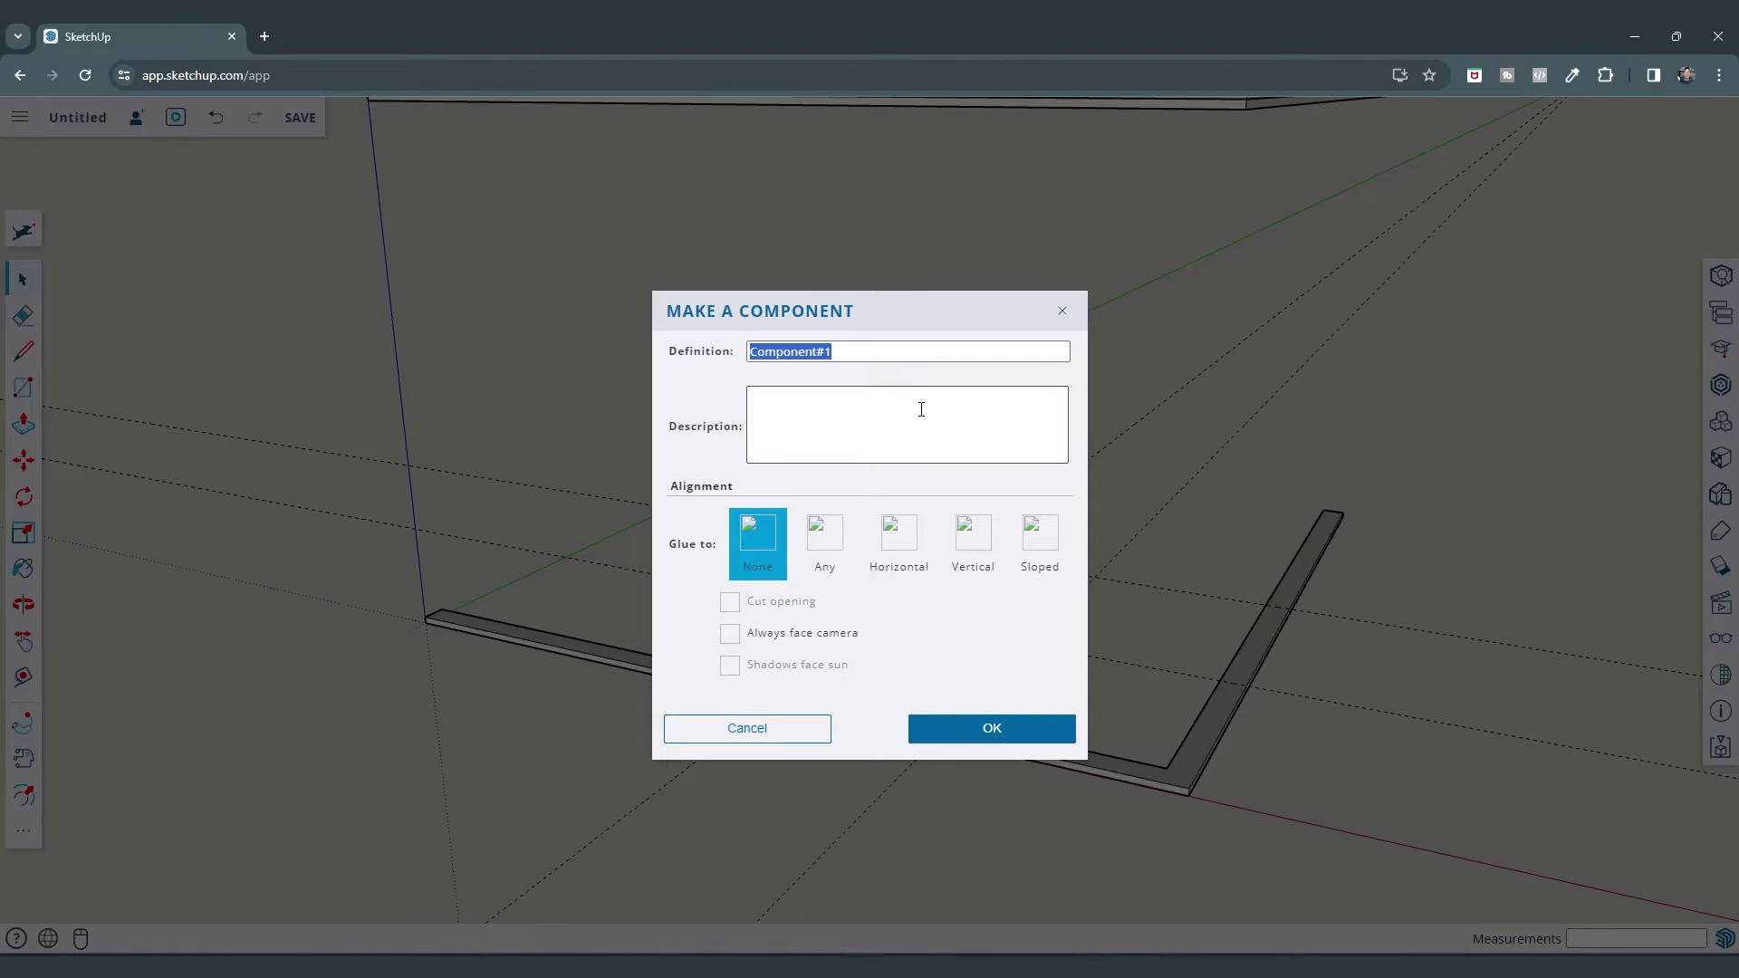
{"action": "type", "text": "Sho"}
{"action": "key", "text": "BackSpace"}
{"action": "key", "text": "BackSpace"}
{"action": "key", "text": "BackSpace"}
{"action": "type", "text": "Door"}
{"action": "key", "text": "Return"}
Copy the door stud onto the end of the other base plate, across the door opening
{"action": "middle_click_drag", "start_coordinate": [946, 391], "coordinate": [991, 504]}
{"action": "key", "text": "m"}
{"action": "scroll", "coordinate": [939, 693], "scroll_direction": "up", "scroll_amount": 2}
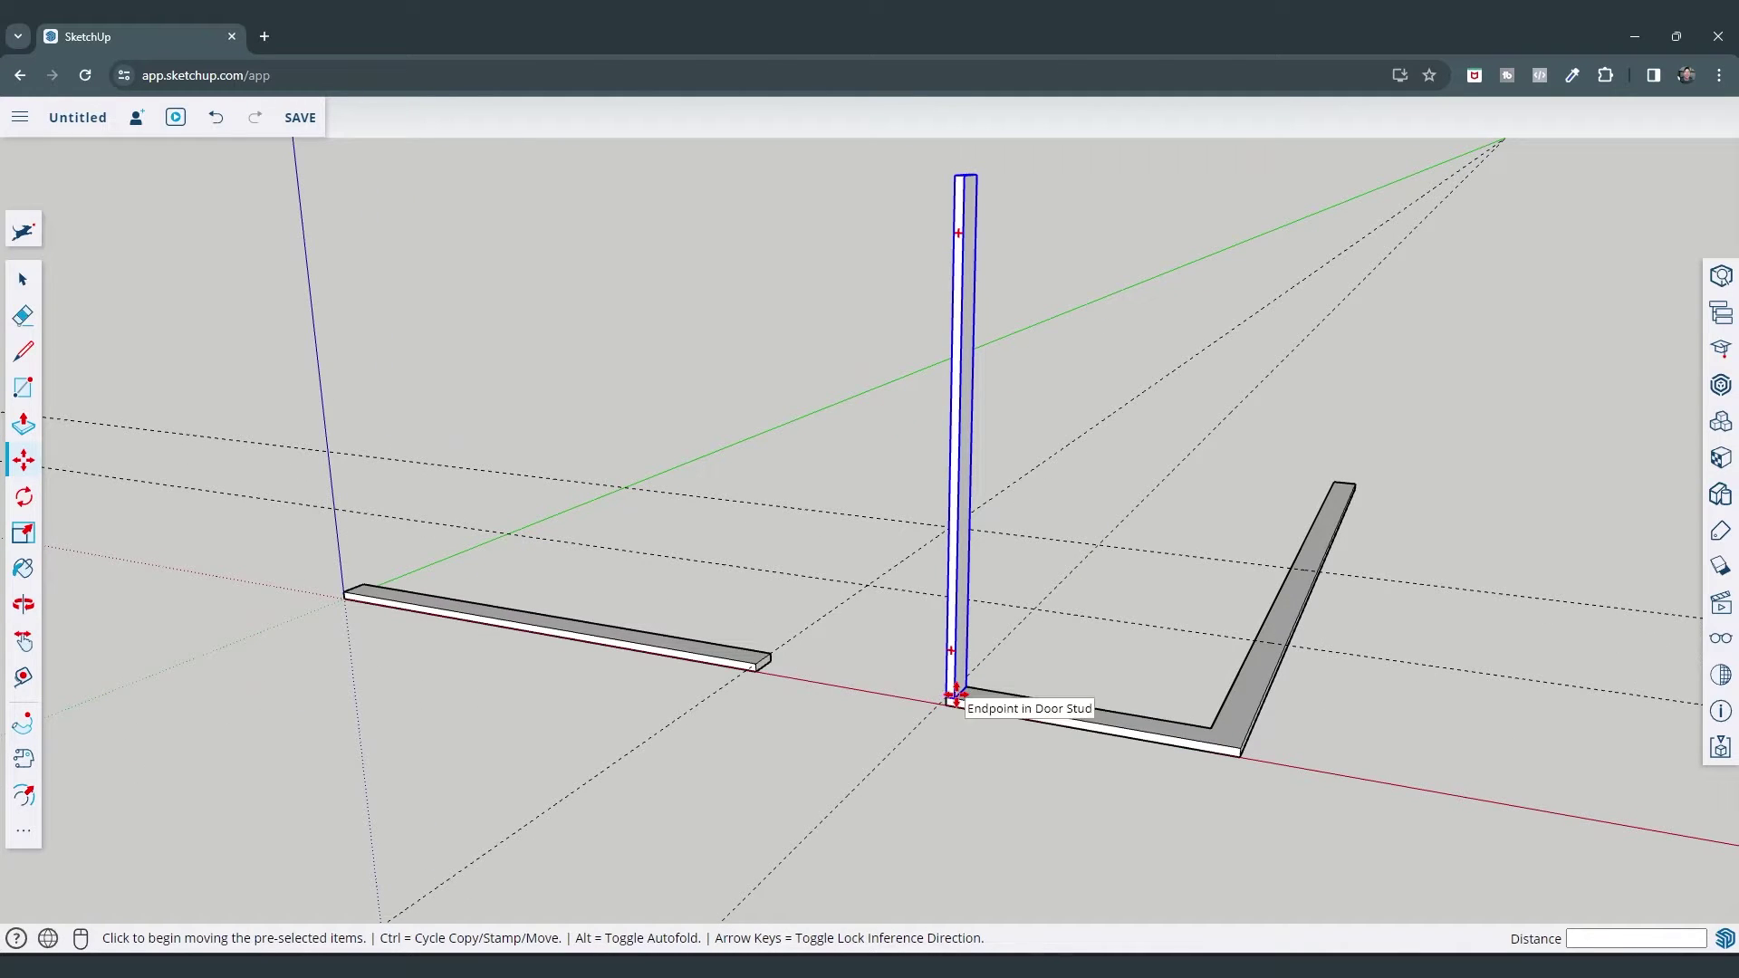
{"action": "left_click", "coordinate": [957, 695]}
{"action": "key", "text": "ctrl"}
{"action": "left_click", "coordinate": [757, 667]}
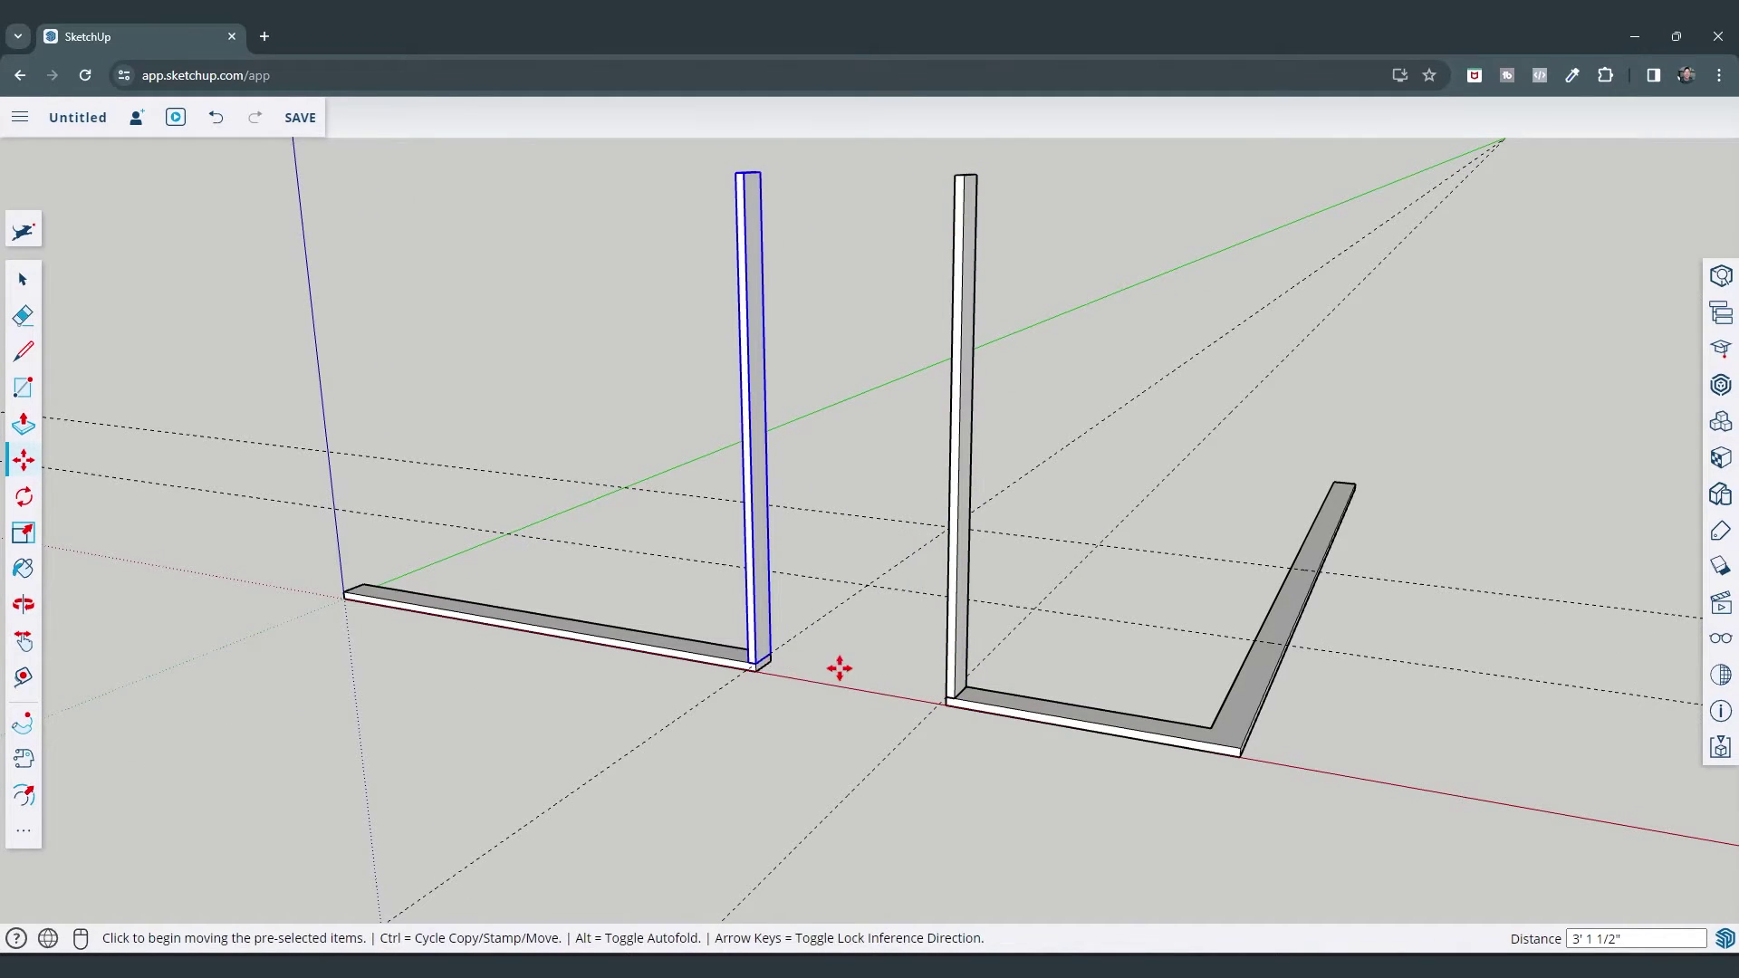
{"action": "scroll", "coordinate": [947, 623], "scroll_direction": "down", "scroll_amount": 4}
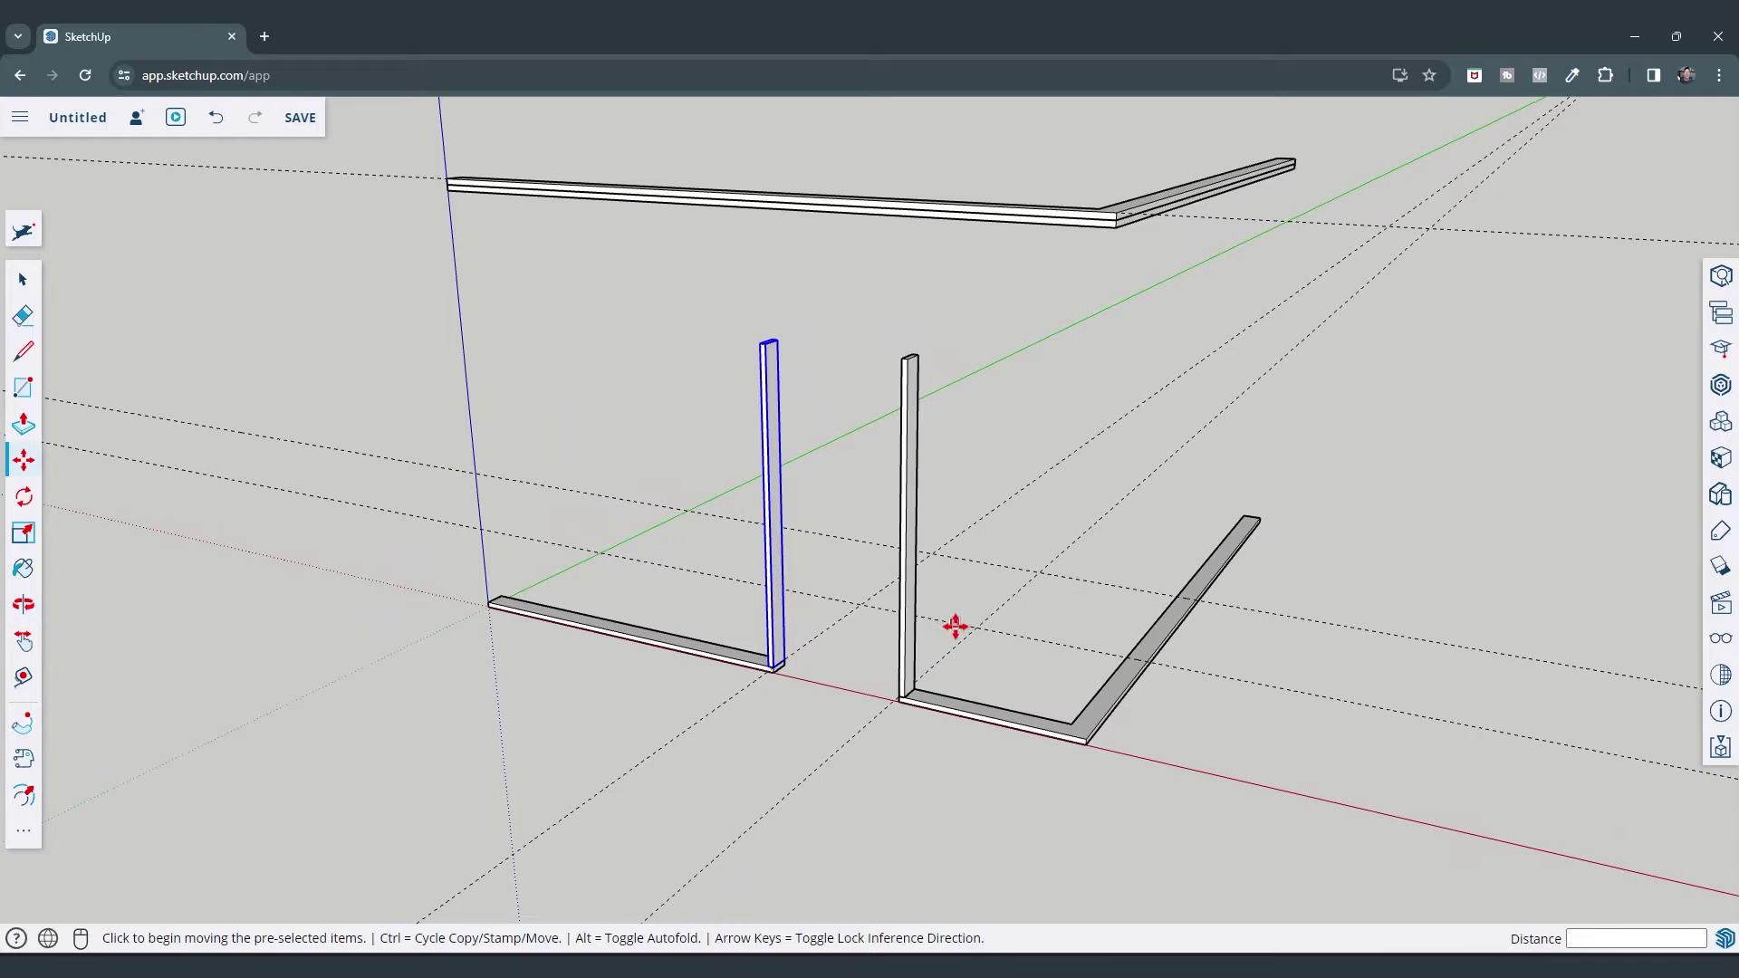
{"action": "key", "text": "space"}
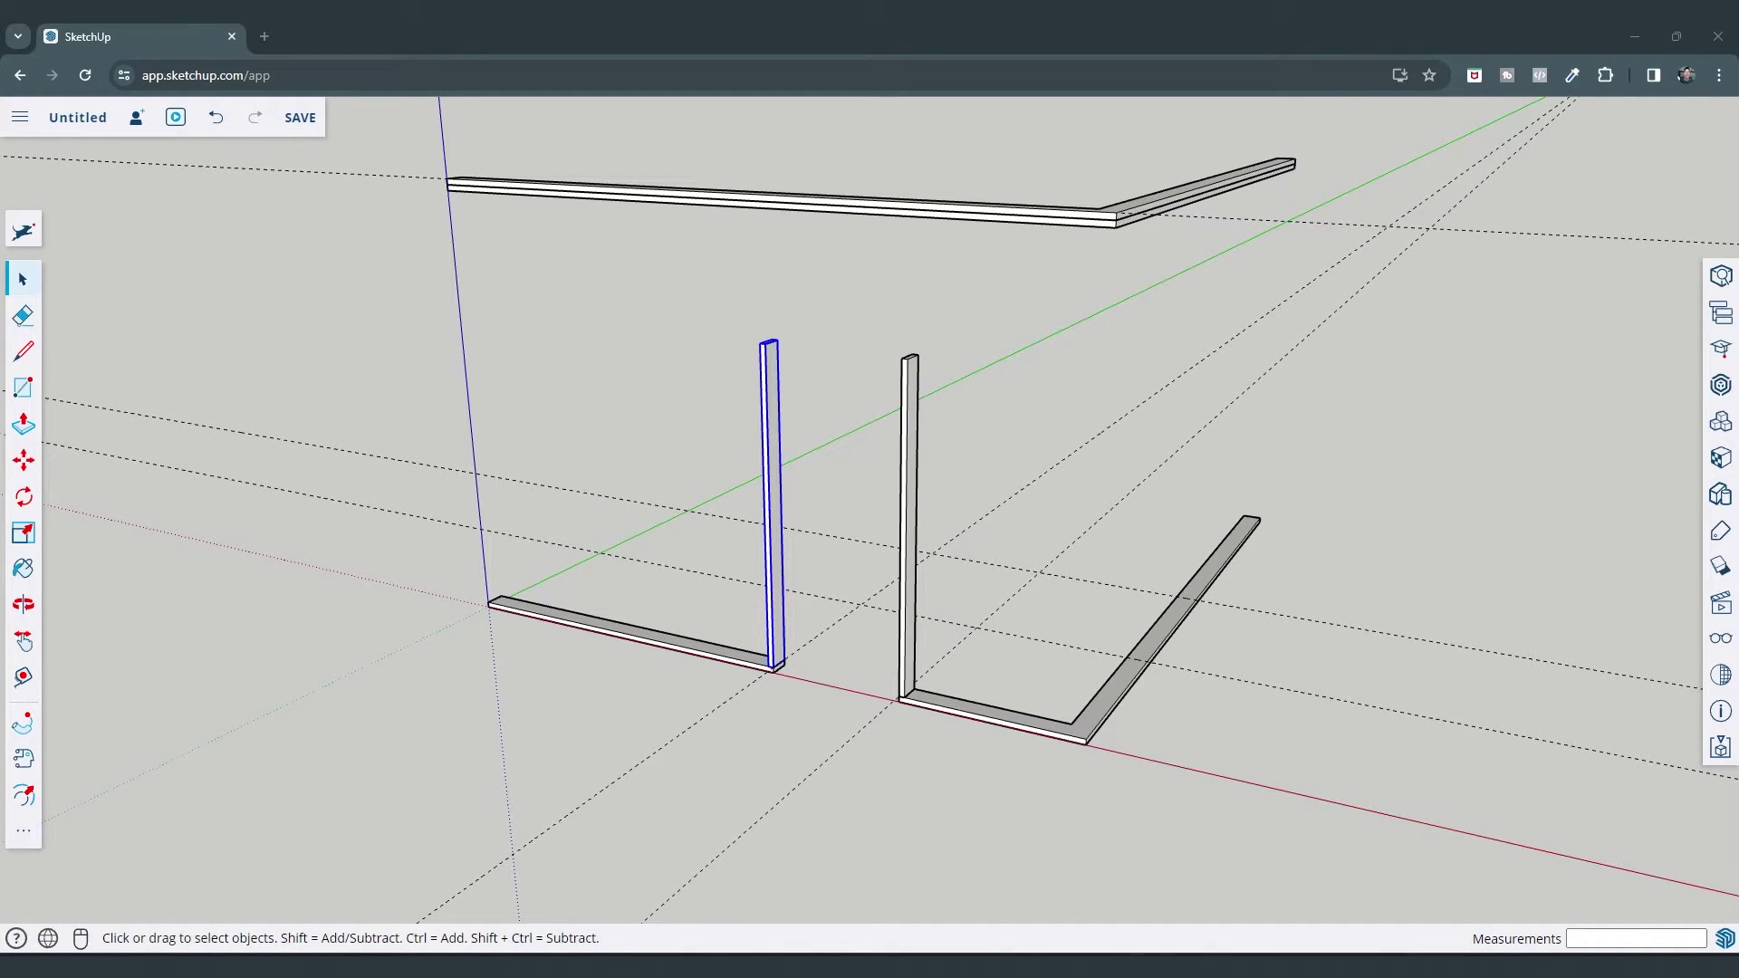
Draw a rectangular header outline on top of the two door studs, spanning between their outer front corners
{"action": "scroll", "coordinate": [836, 349], "scroll_direction": "up", "scroll_amount": 2}
{"action": "key", "text": "space"}
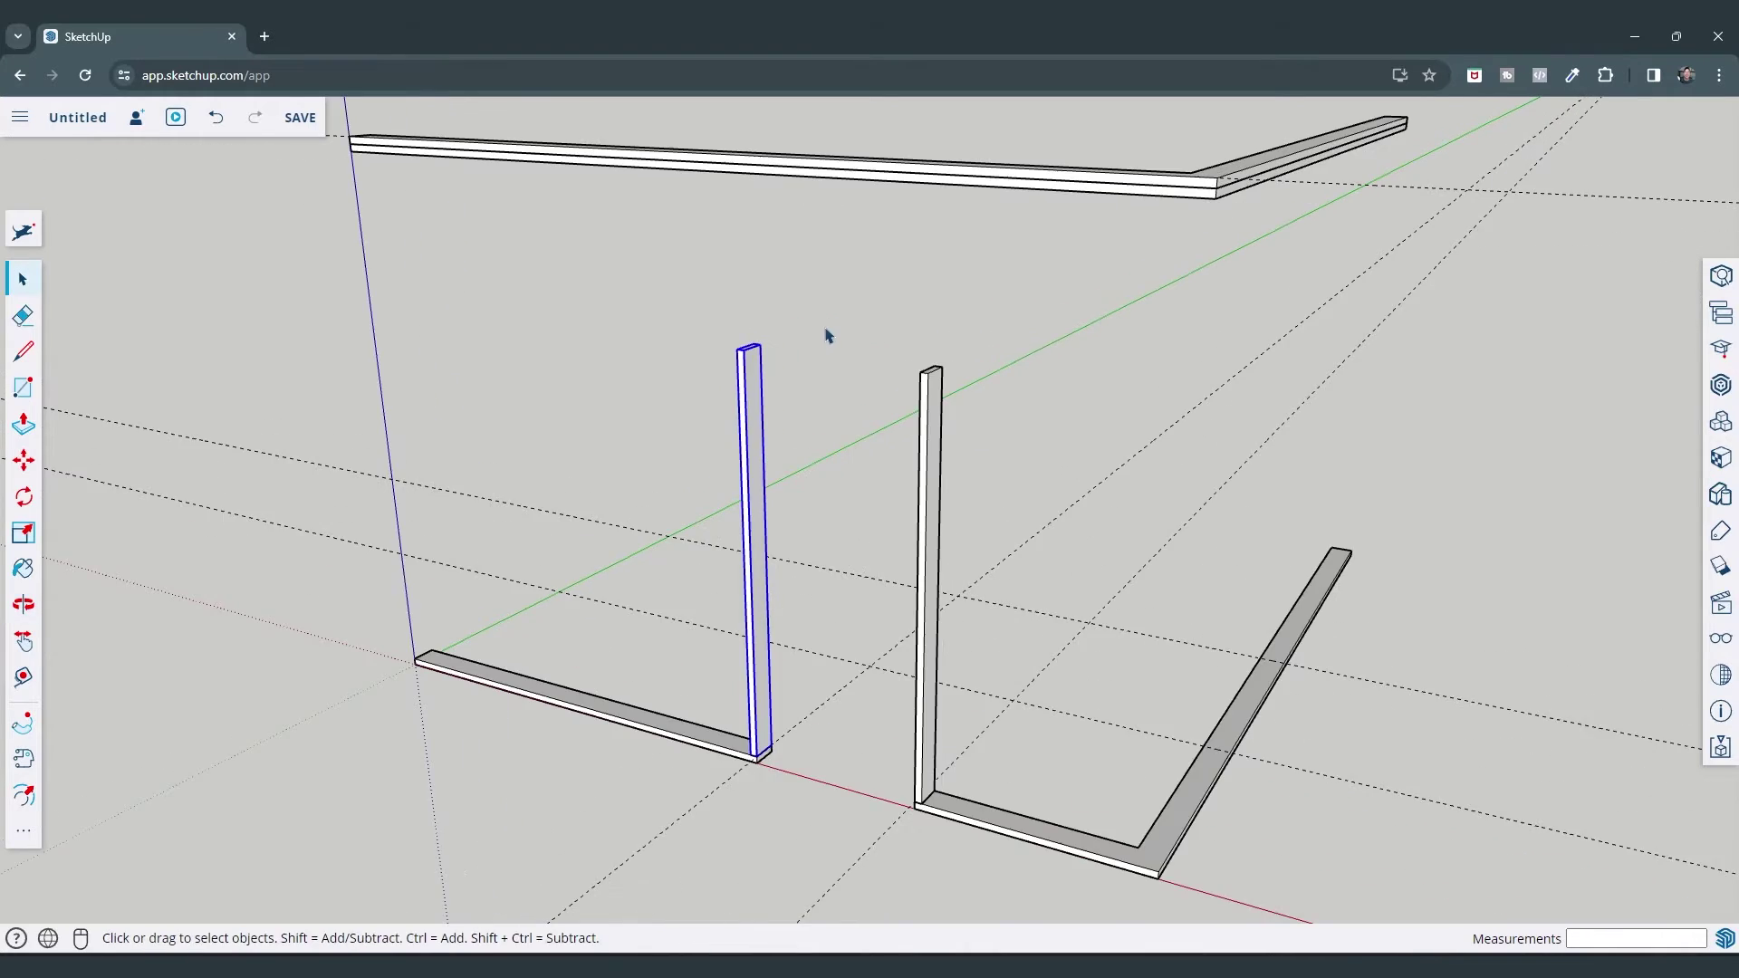
{"action": "scroll", "coordinate": [834, 316], "scroll_direction": "up", "scroll_amount": 2}
{"action": "left_click", "coordinate": [828, 335]}
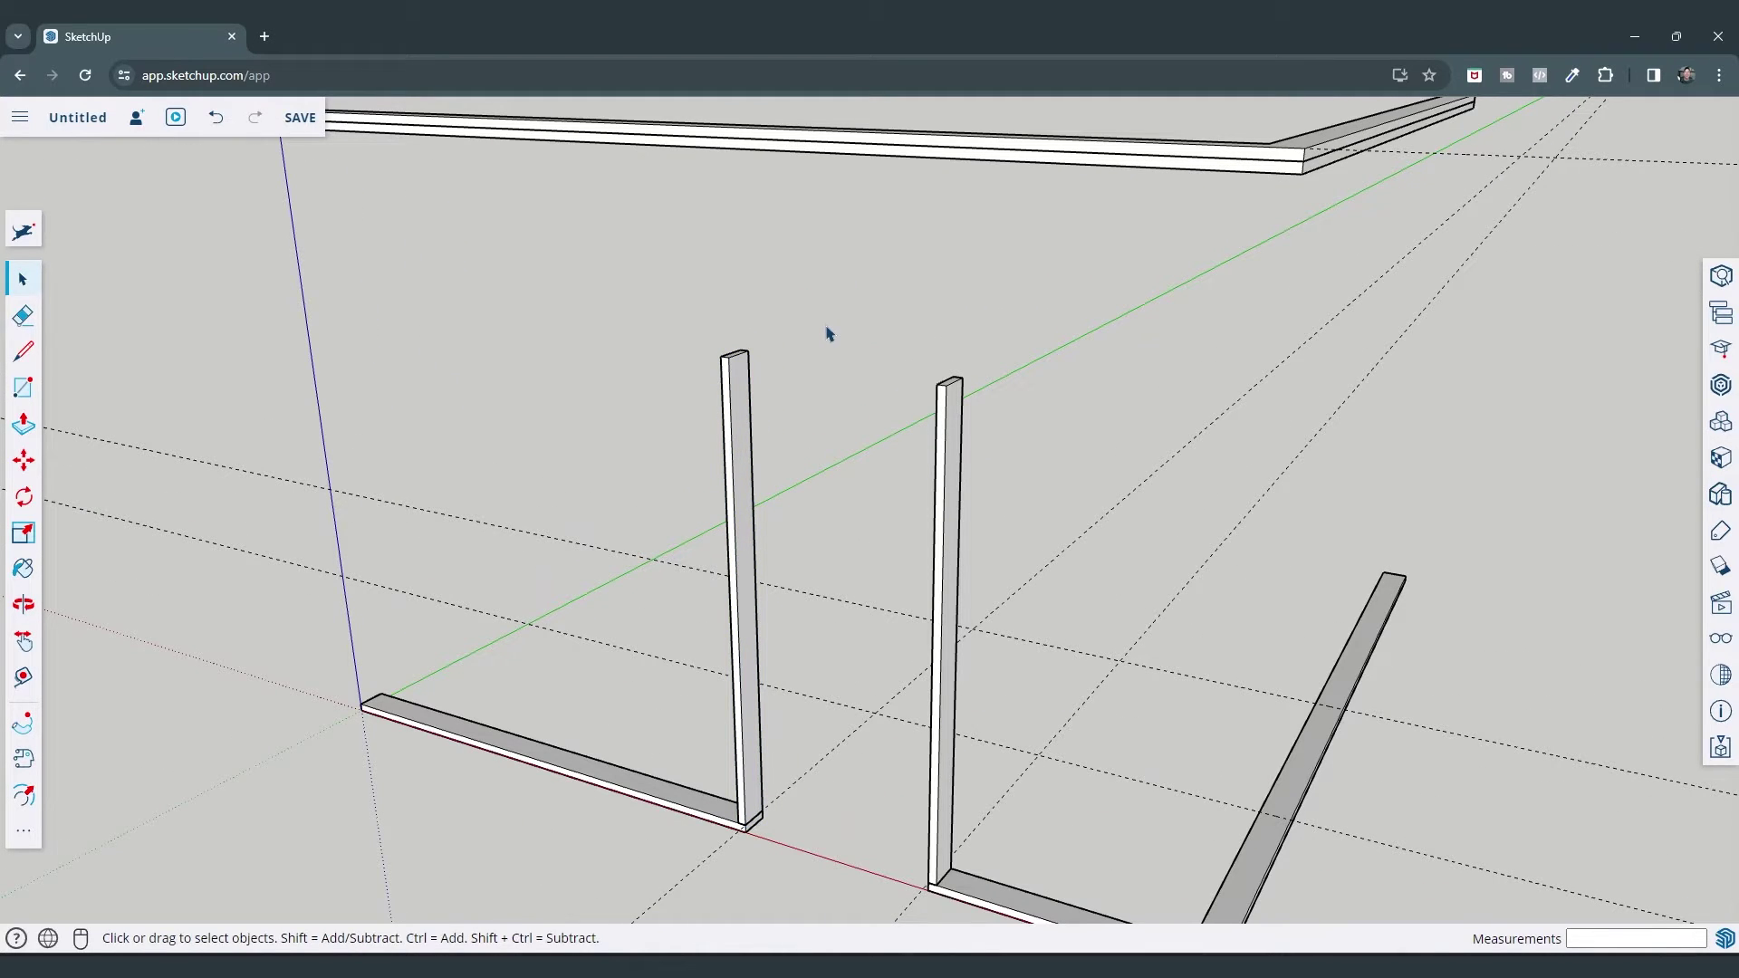
{"action": "key", "text": "l"}
{"action": "left_click", "coordinate": [720, 356]}
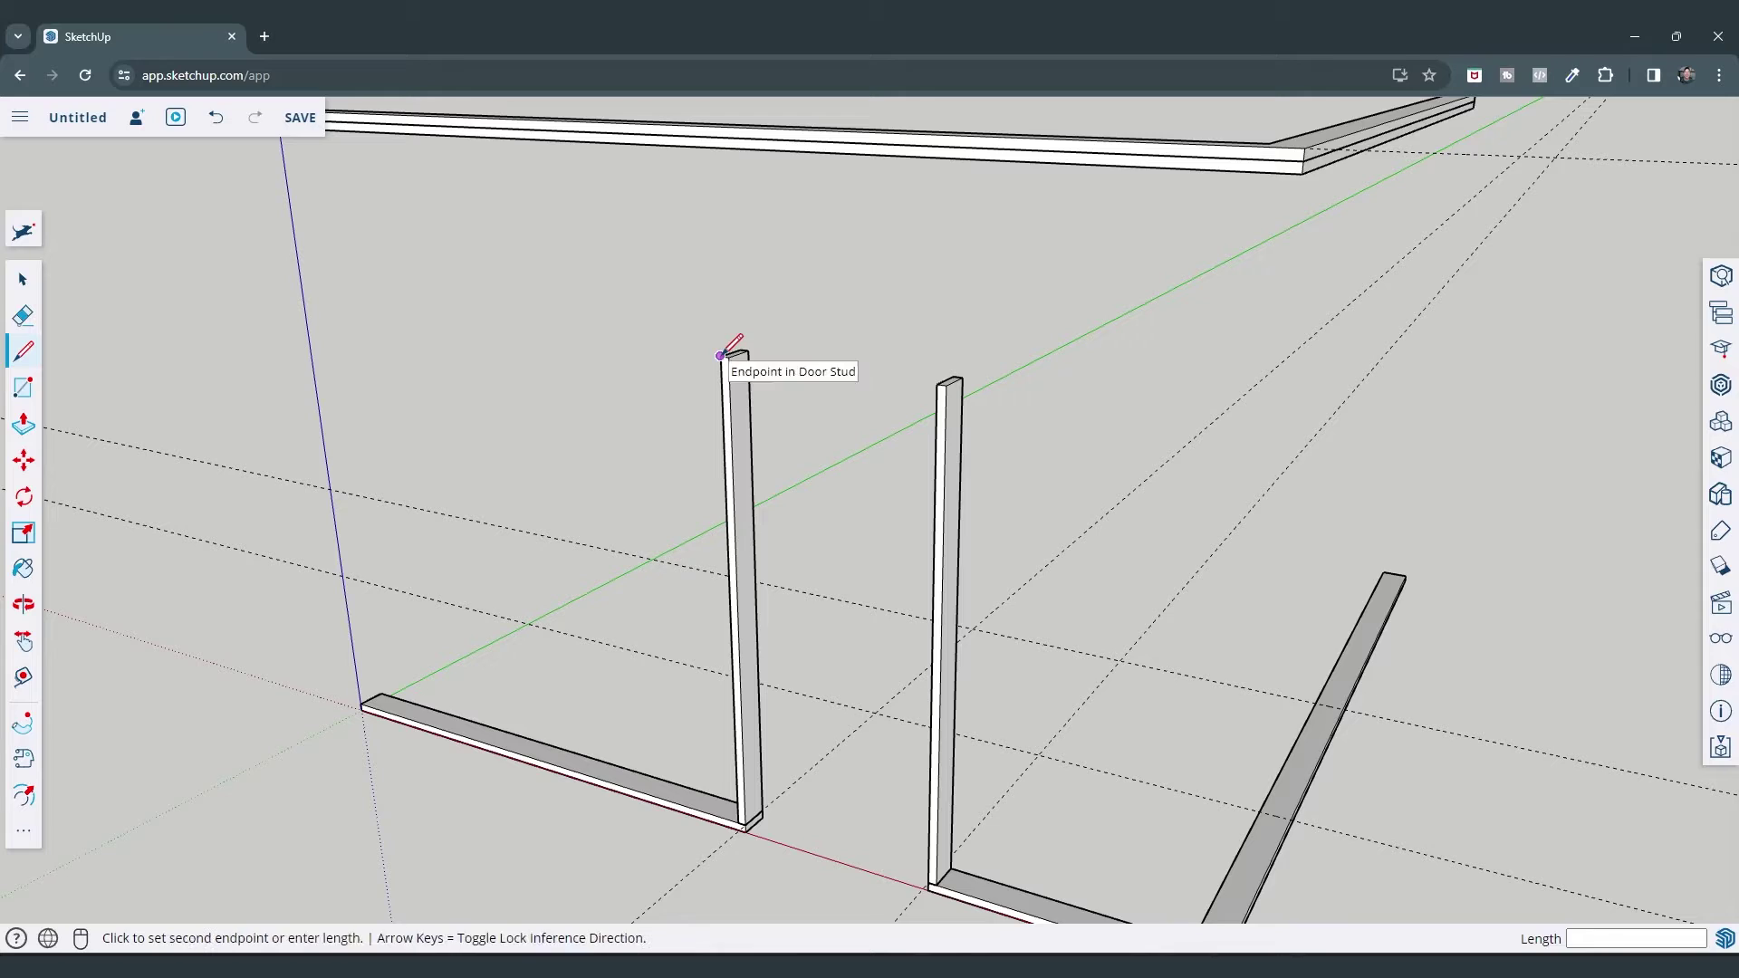
{"action": "left_click", "coordinate": [718, 285]}
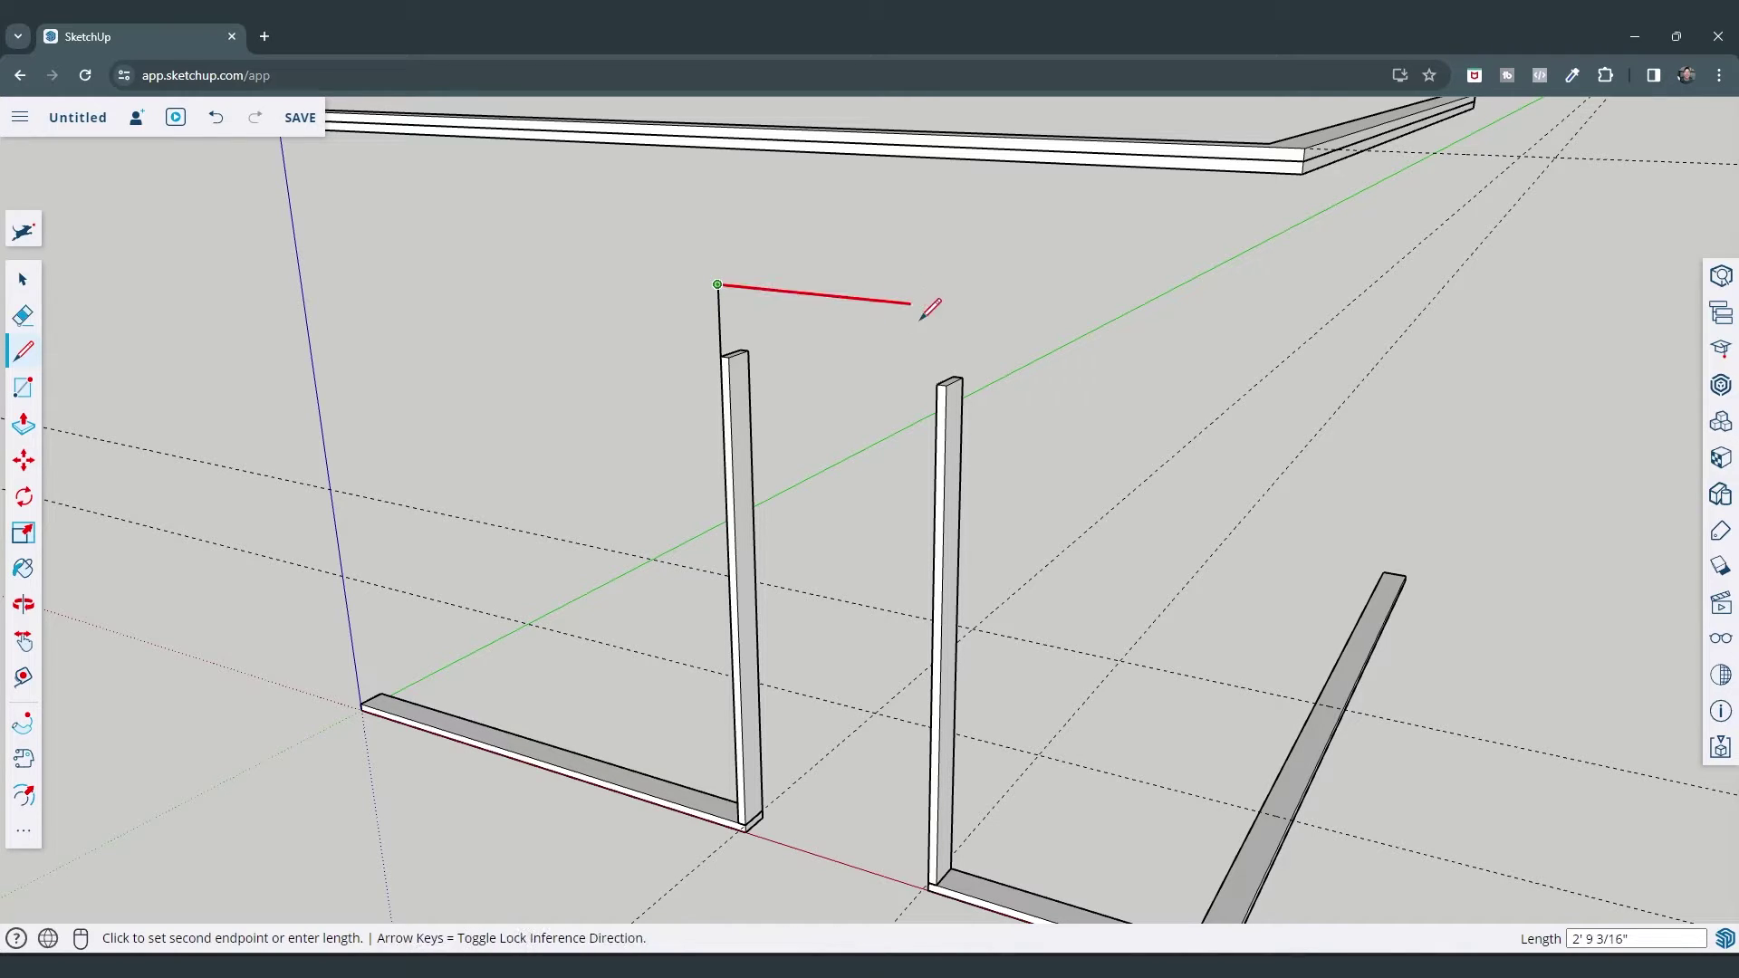
{"action": "left_click", "coordinate": [946, 385]}
{"action": "left_click", "coordinate": [946, 385]}
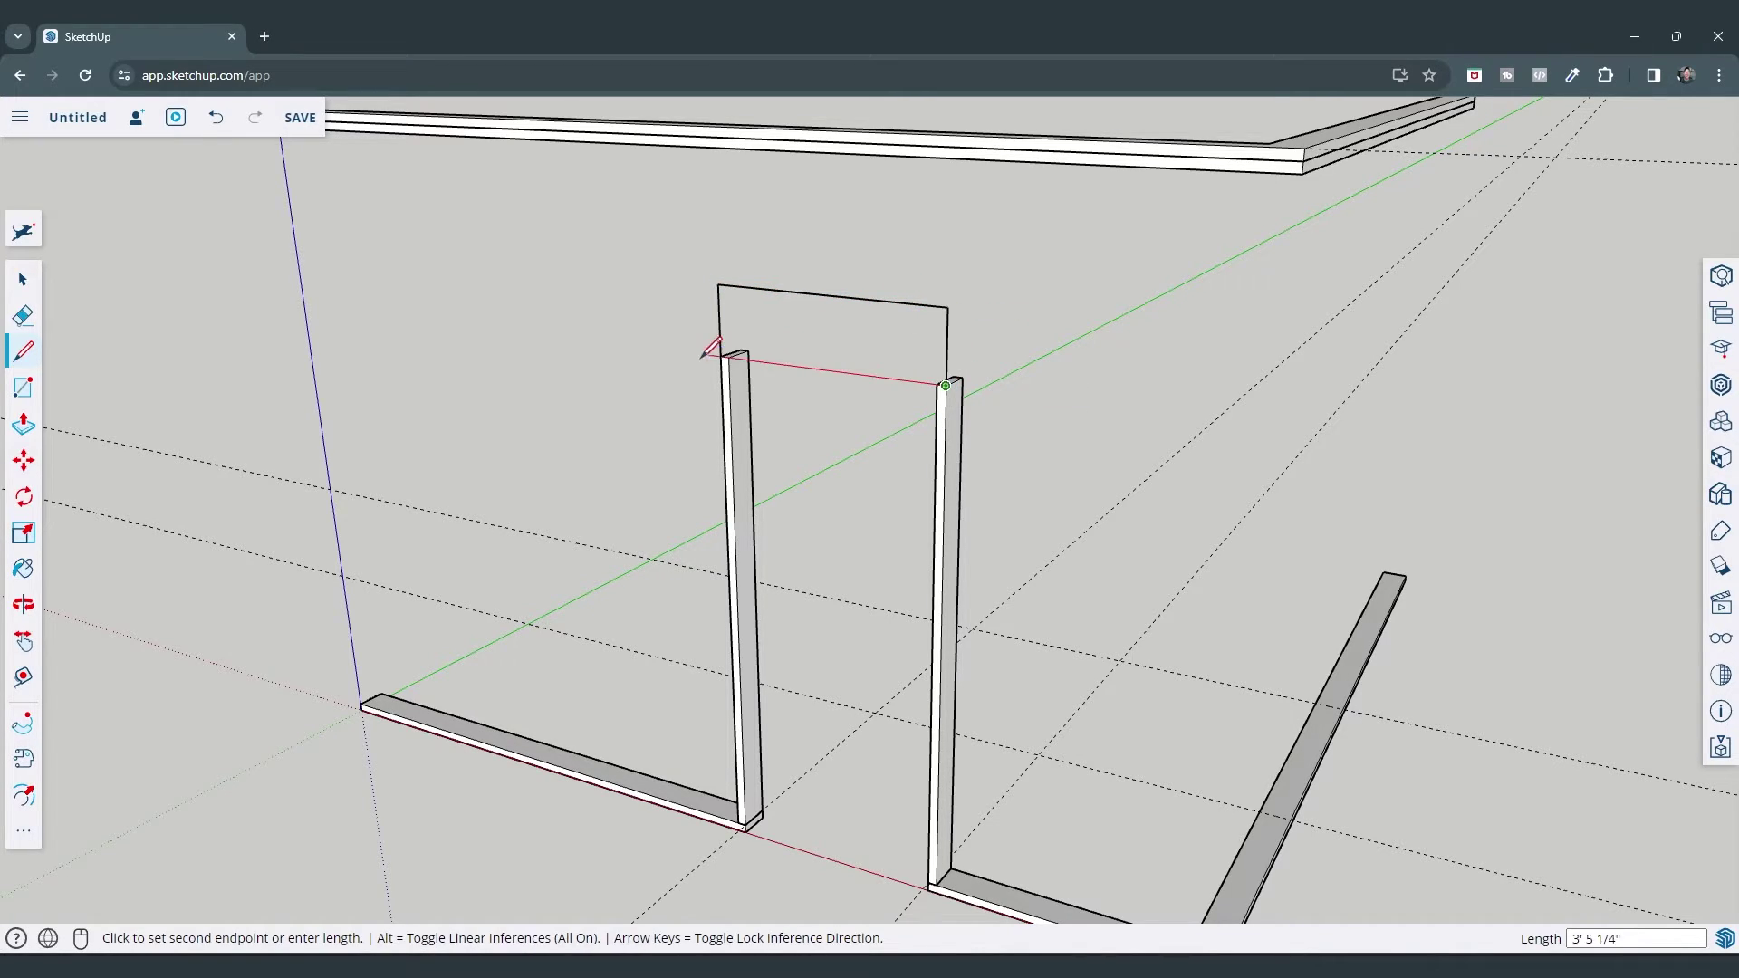
{"action": "left_click", "coordinate": [721, 355]}
{"action": "key", "text": "space"}
Extrude the header face 1.5" thick over the door studs and make the board a group
{"action": "middle_click_drag", "start_coordinate": [997, 369], "coordinate": [912, 377]}
{"action": "key", "text": "p"}
{"action": "left_click", "coordinate": [885, 362]}
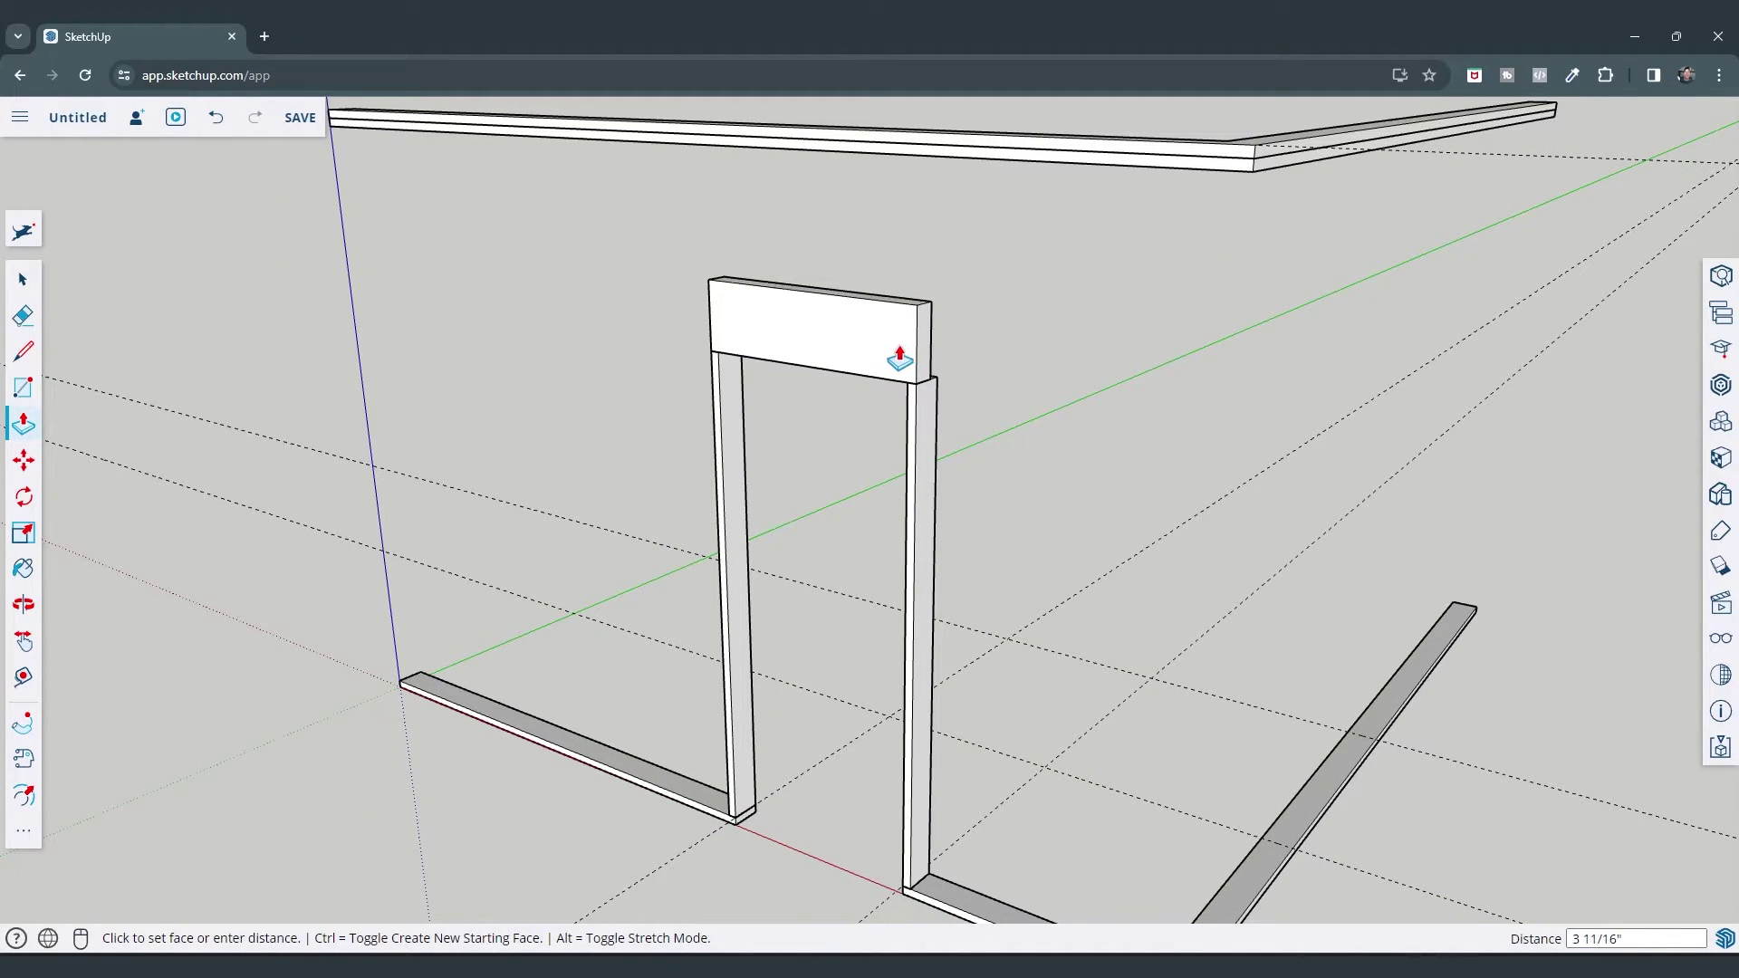
{"action": "key", "text": "Return"}
{"action": "key", "text": "space"}
{"action": "left_click", "coordinate": [883, 345]}
{"action": "right_click", "coordinate": [883, 345]}
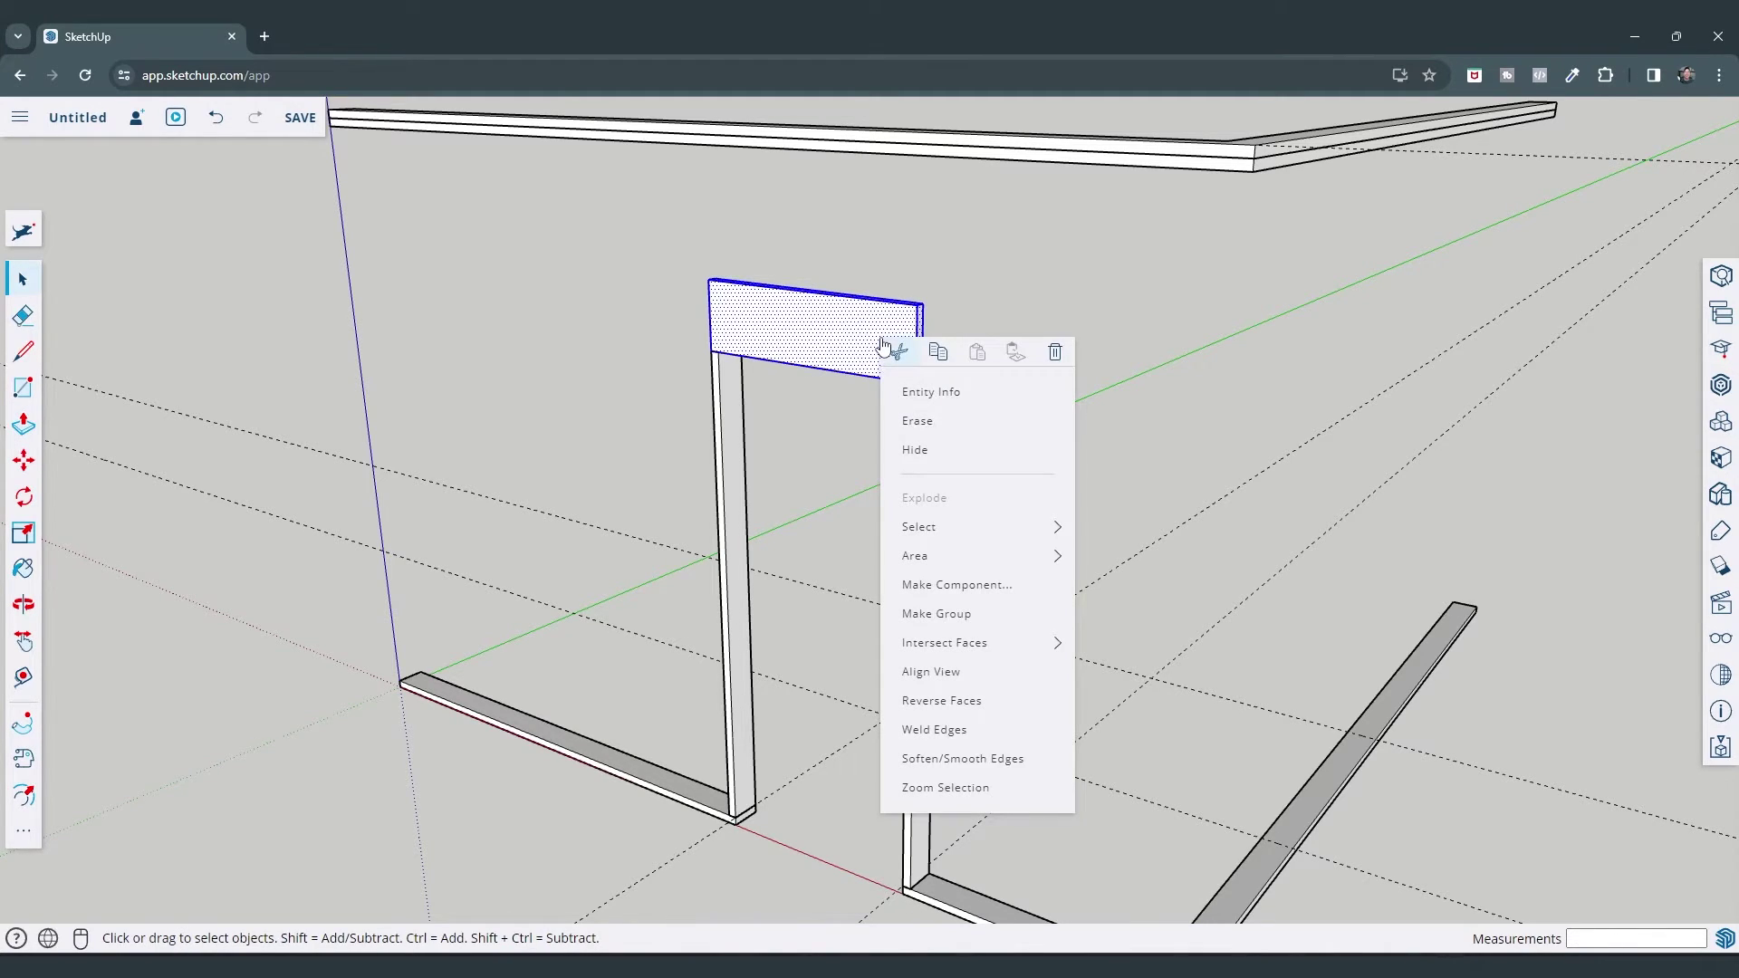
{"action": "left_click", "coordinate": [945, 623]}
Copy the header board 1.5" back so it sits directly behind the first board
{"action": "middle_click_drag", "start_coordinate": [1044, 280], "coordinate": [858, 322]}
{"action": "key", "text": "m"}
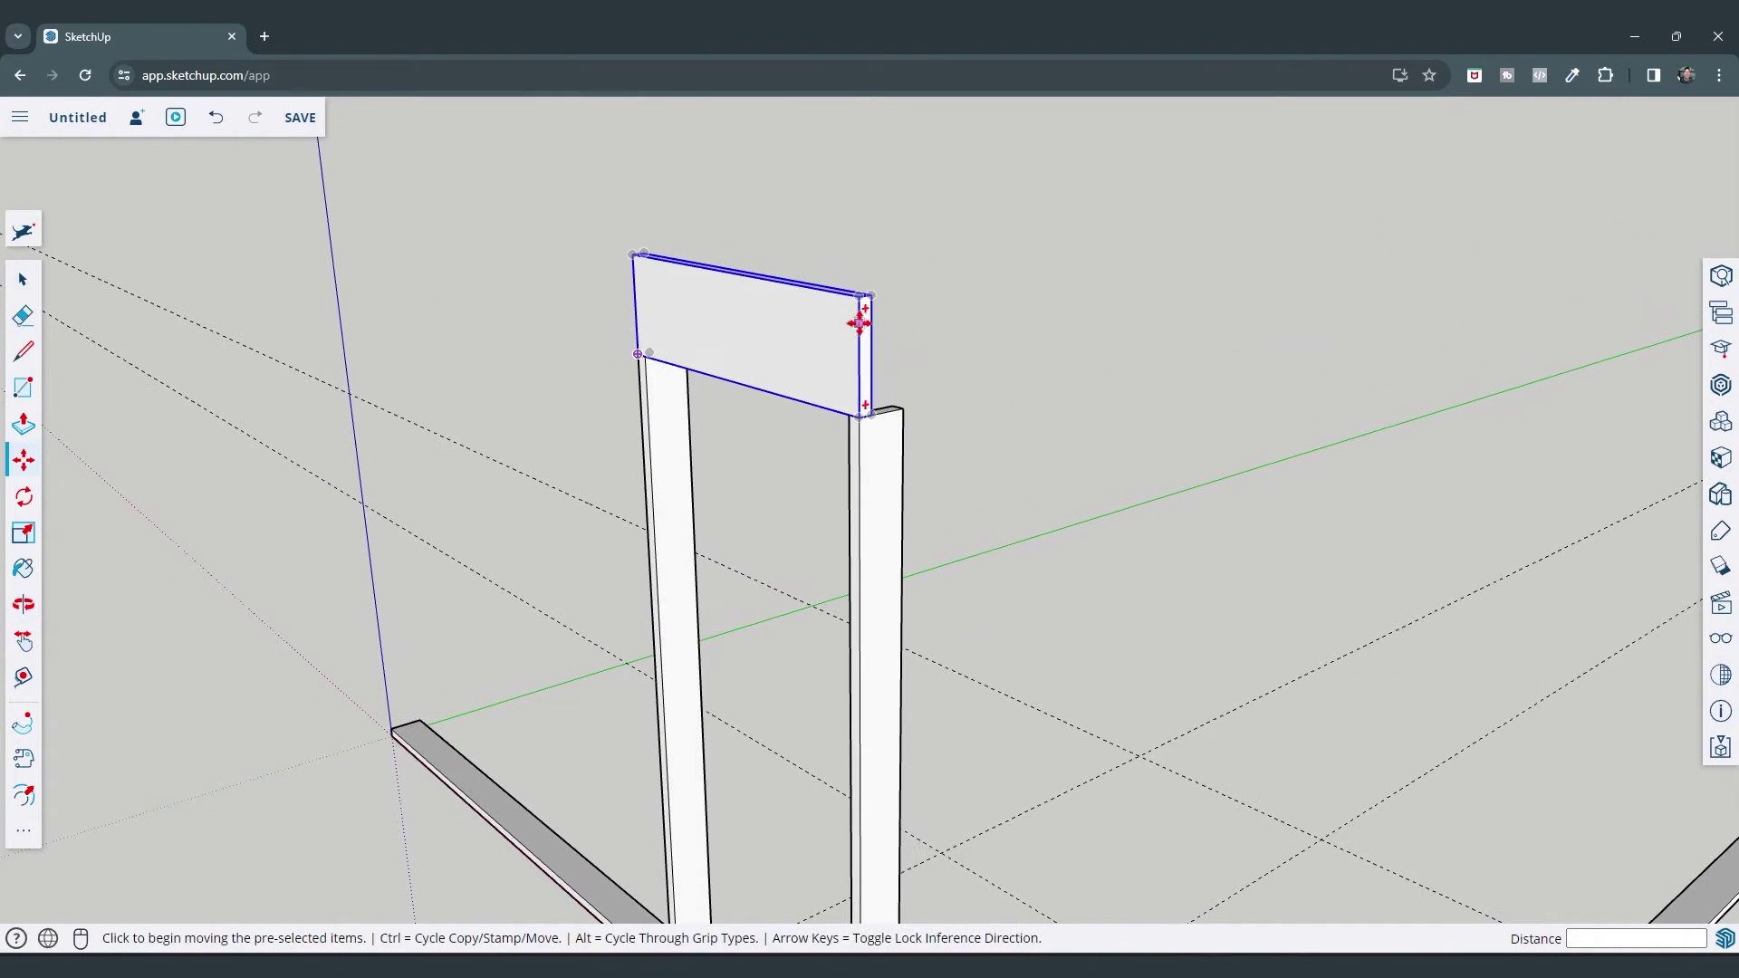
{"action": "left_click", "coordinate": [865, 416]}
{"action": "key", "text": "ctrl"}
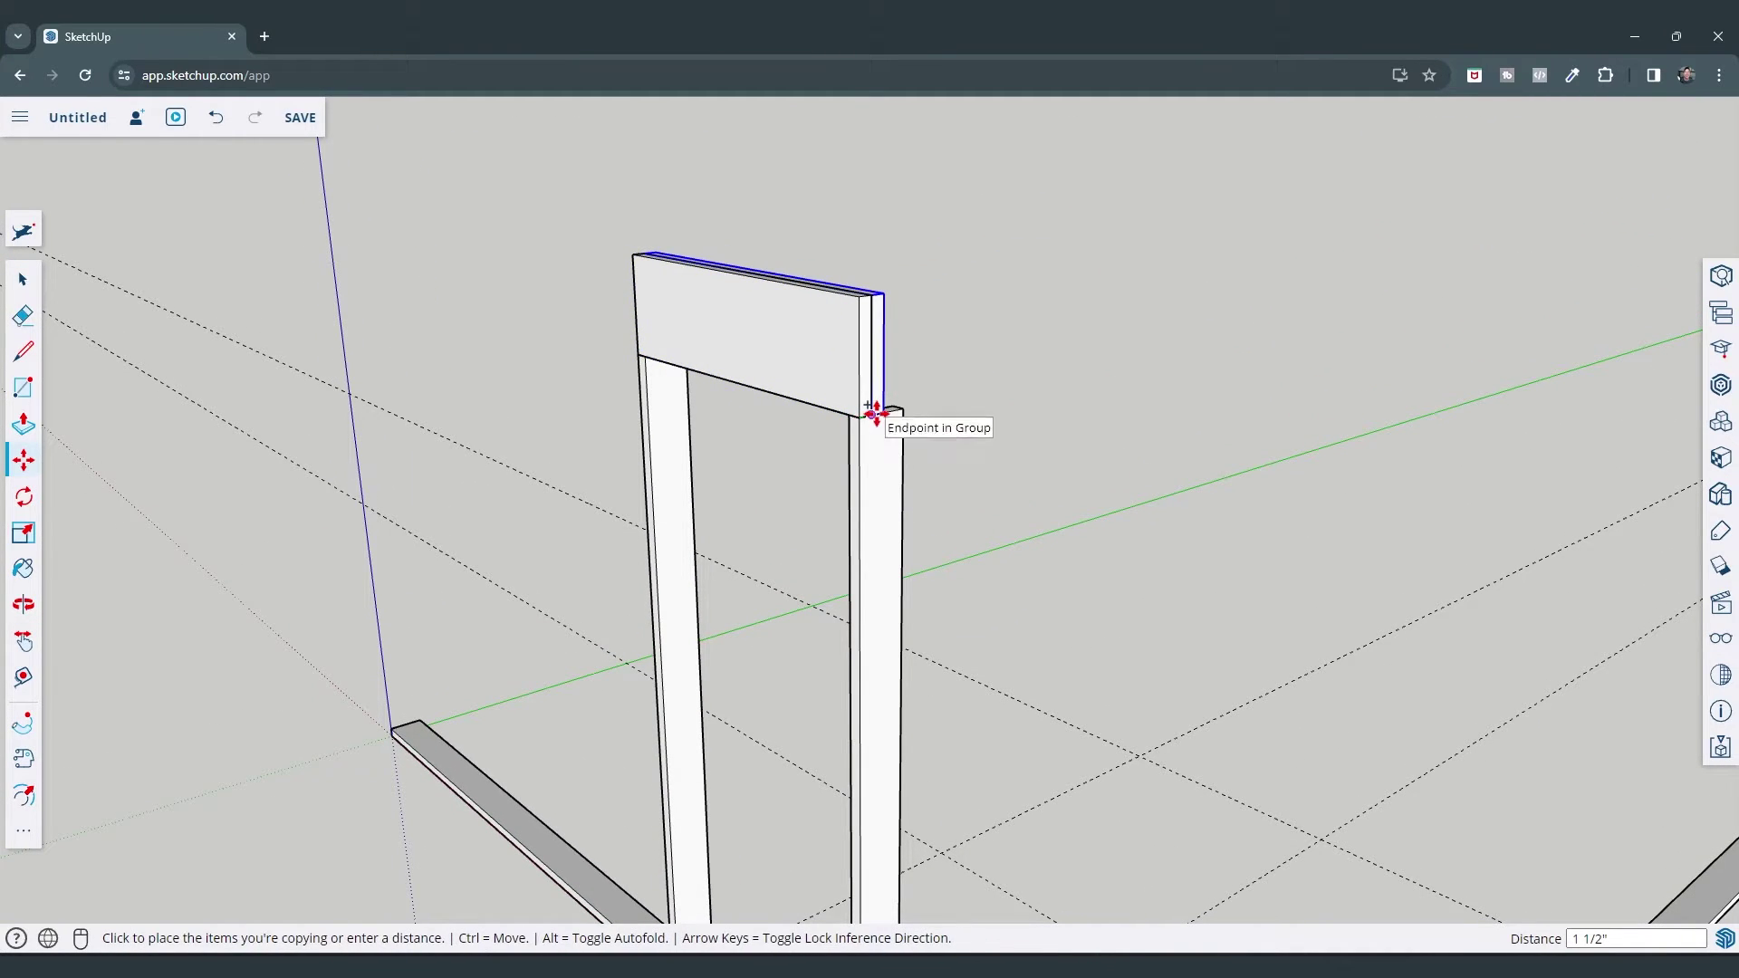
{"action": "key", "text": "ctrl+z"}
{"action": "scroll", "coordinate": [816, 381], "scroll_direction": "down", "scroll_amount": 3}
{"action": "mouse_move", "coordinate": [815, 381]}
{"action": "middle_mouse_down"}
{"action": "mouse_move", "coordinate": [857, 357]}
{"action": "mouse_move", "coordinate": [1184, 357]}
{"action": "mouse_move", "coordinate": [878, 365]}
{"action": "mouse_move", "coordinate": [797, 389]}
{"action": "middle_mouse_up"}
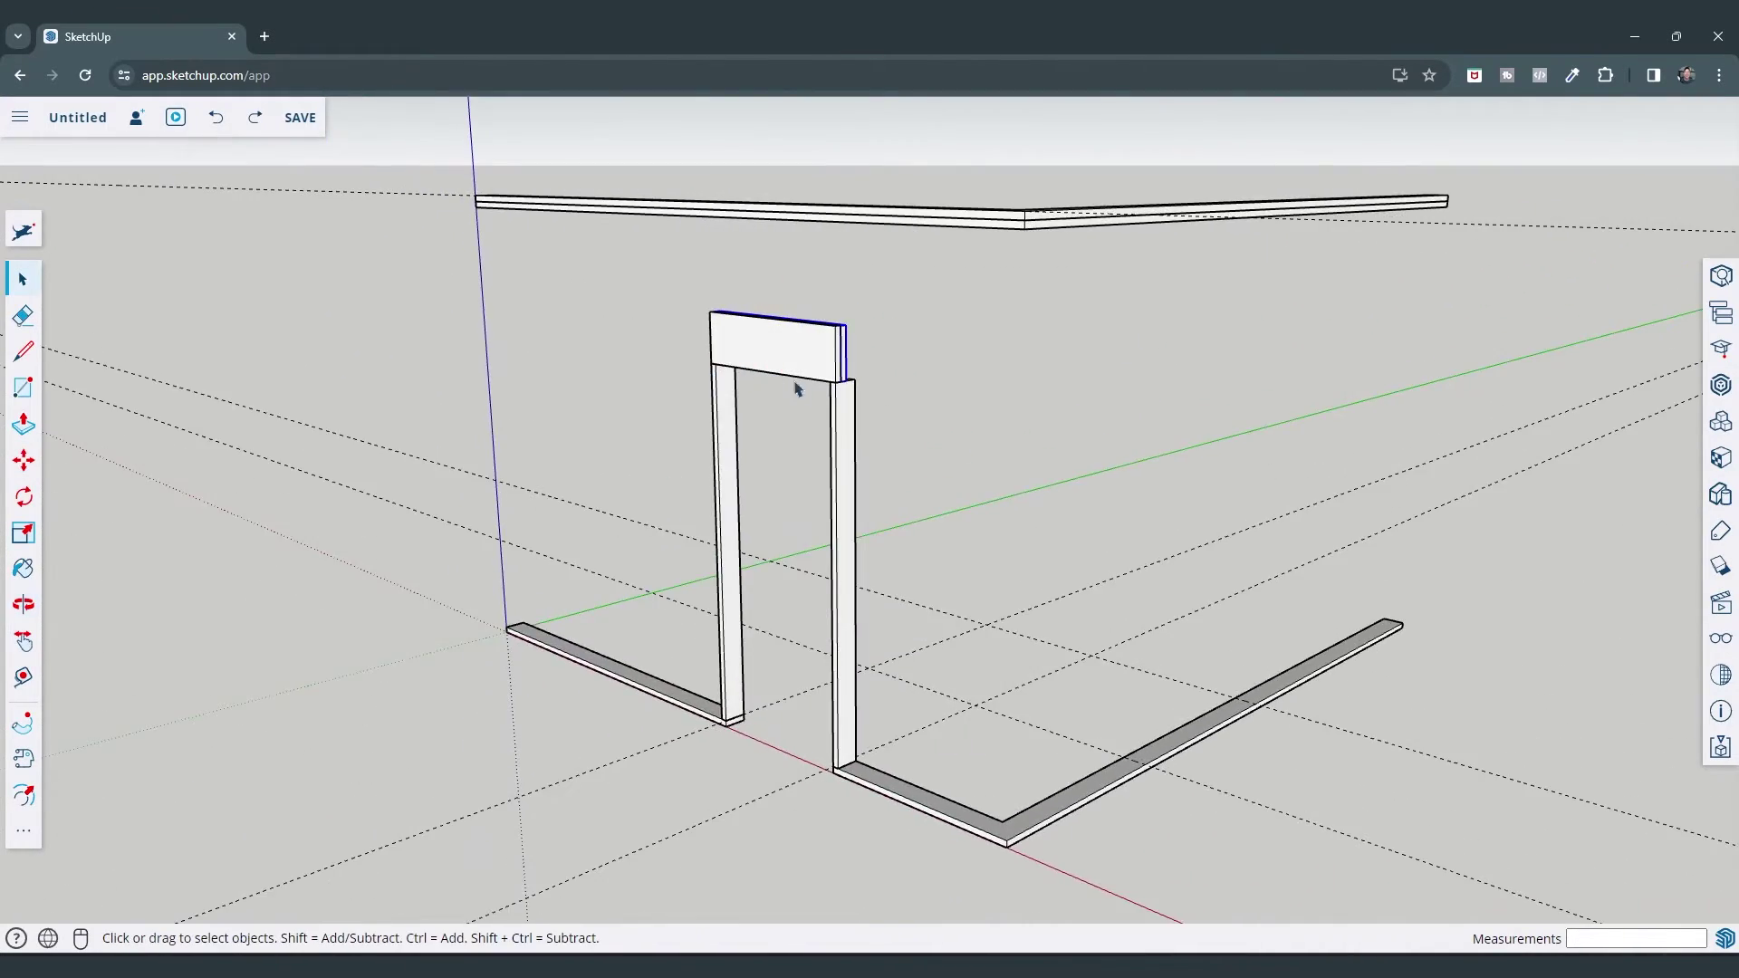
{"action": "scroll", "coordinate": [867, 462], "scroll_direction": "up", "scroll_amount": 2}
{"action": "scroll", "coordinate": [853, 389], "scroll_direction": "down", "scroll_amount": 2}
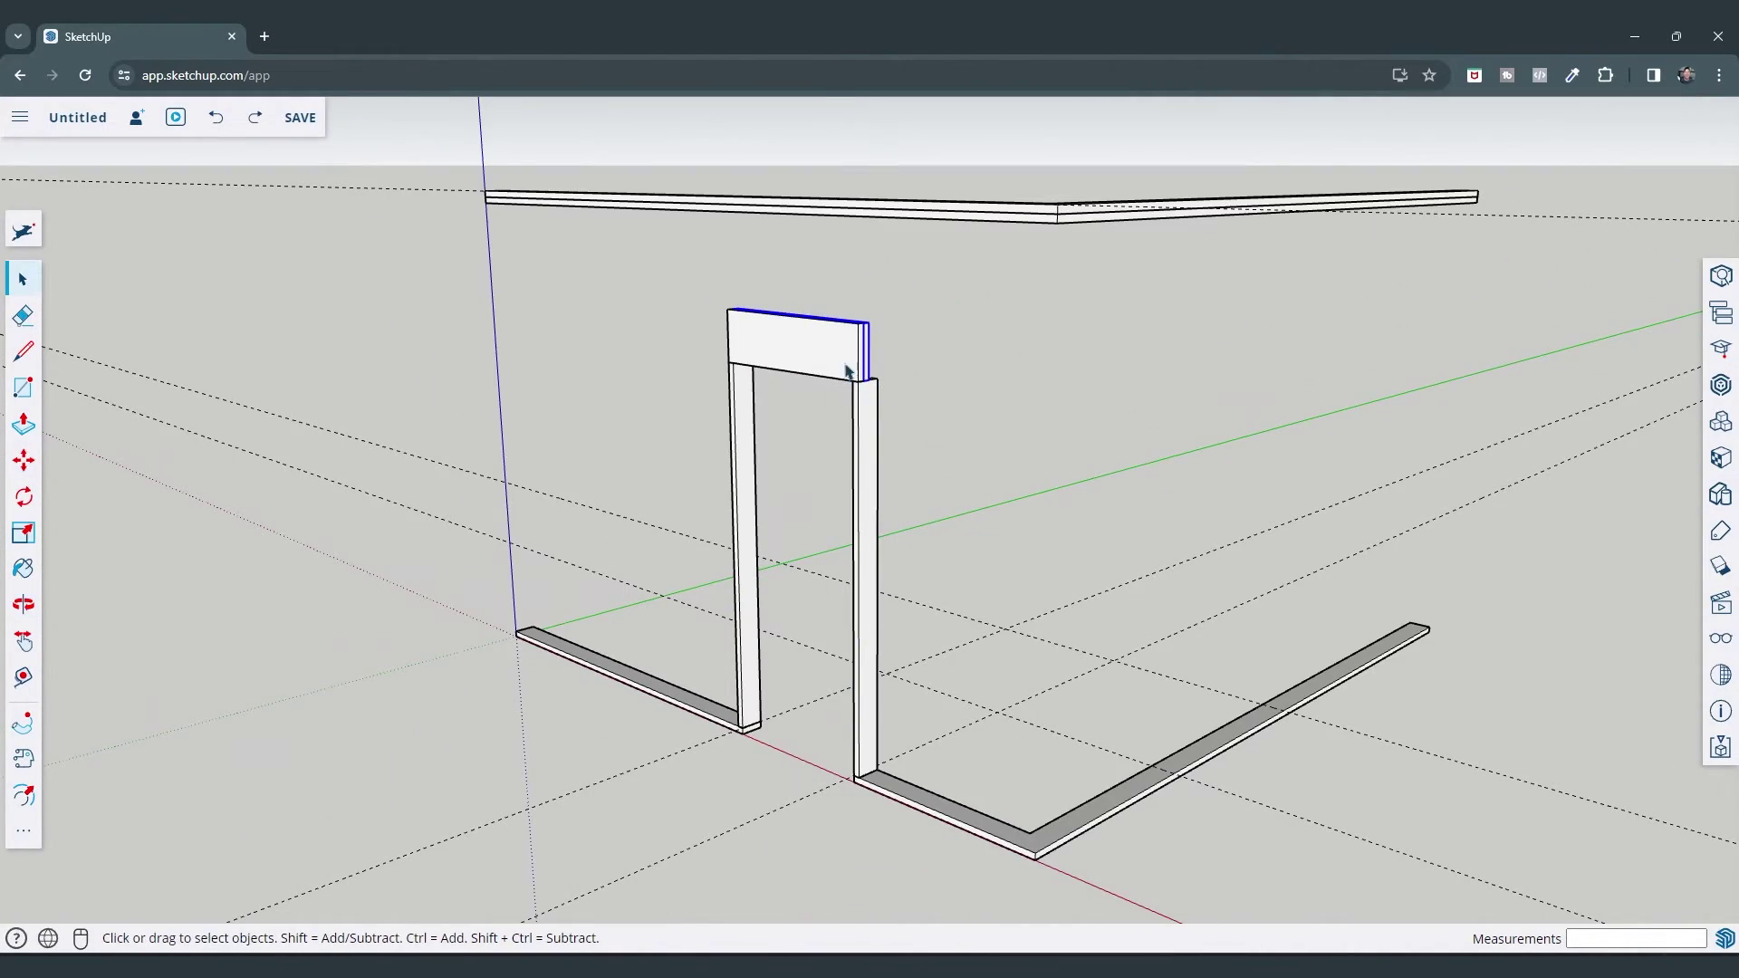
Try adding a third header board 1.5" behind the doubled header, and undo the header copies
{"action": "scroll", "coordinate": [847, 370], "scroll_direction": "up", "scroll_amount": 2}
{"action": "middle_click_drag", "start_coordinate": [948, 448], "coordinate": [835, 439]}
{"action": "key", "text": "m"}
{"action": "left_click", "coordinate": [804, 450]}
{"action": "key", "text": "ctrl"}
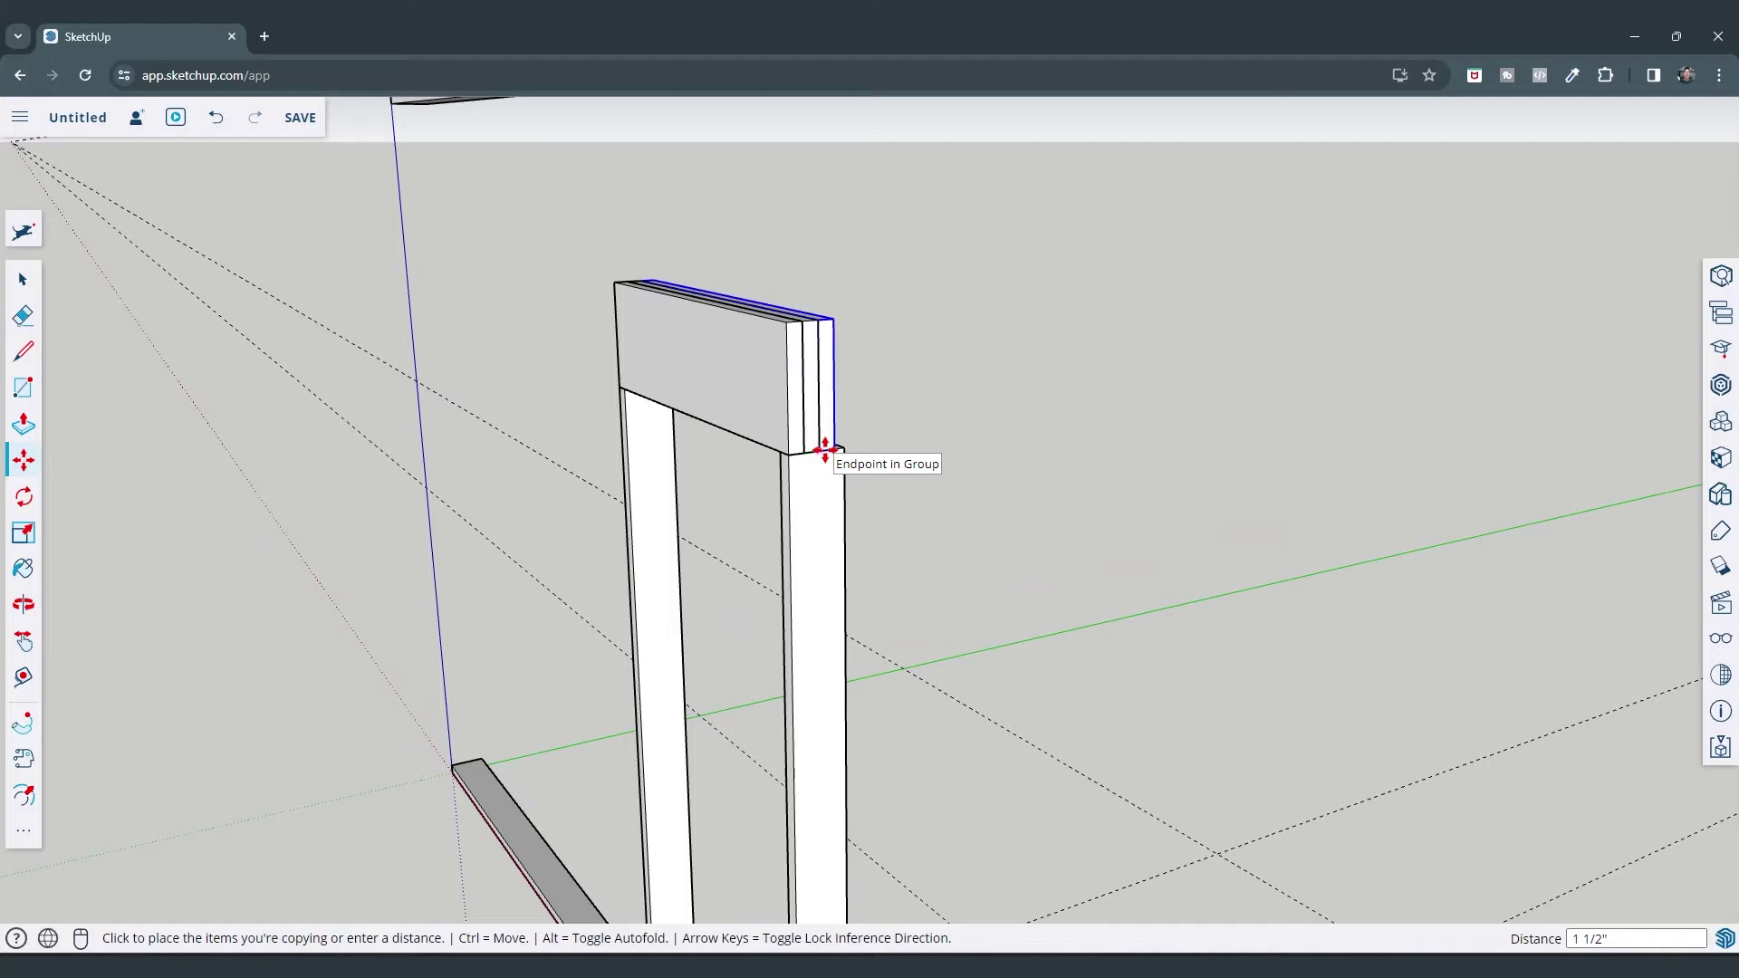
{"action": "left_click", "coordinate": [824, 450]}
{"action": "key", "text": "ctrl+z"}
Double the door header by copying the single board 1.5" against its back face
{"action": "middle_click_drag", "start_coordinate": [932, 423], "coordinate": [1040, 421]}
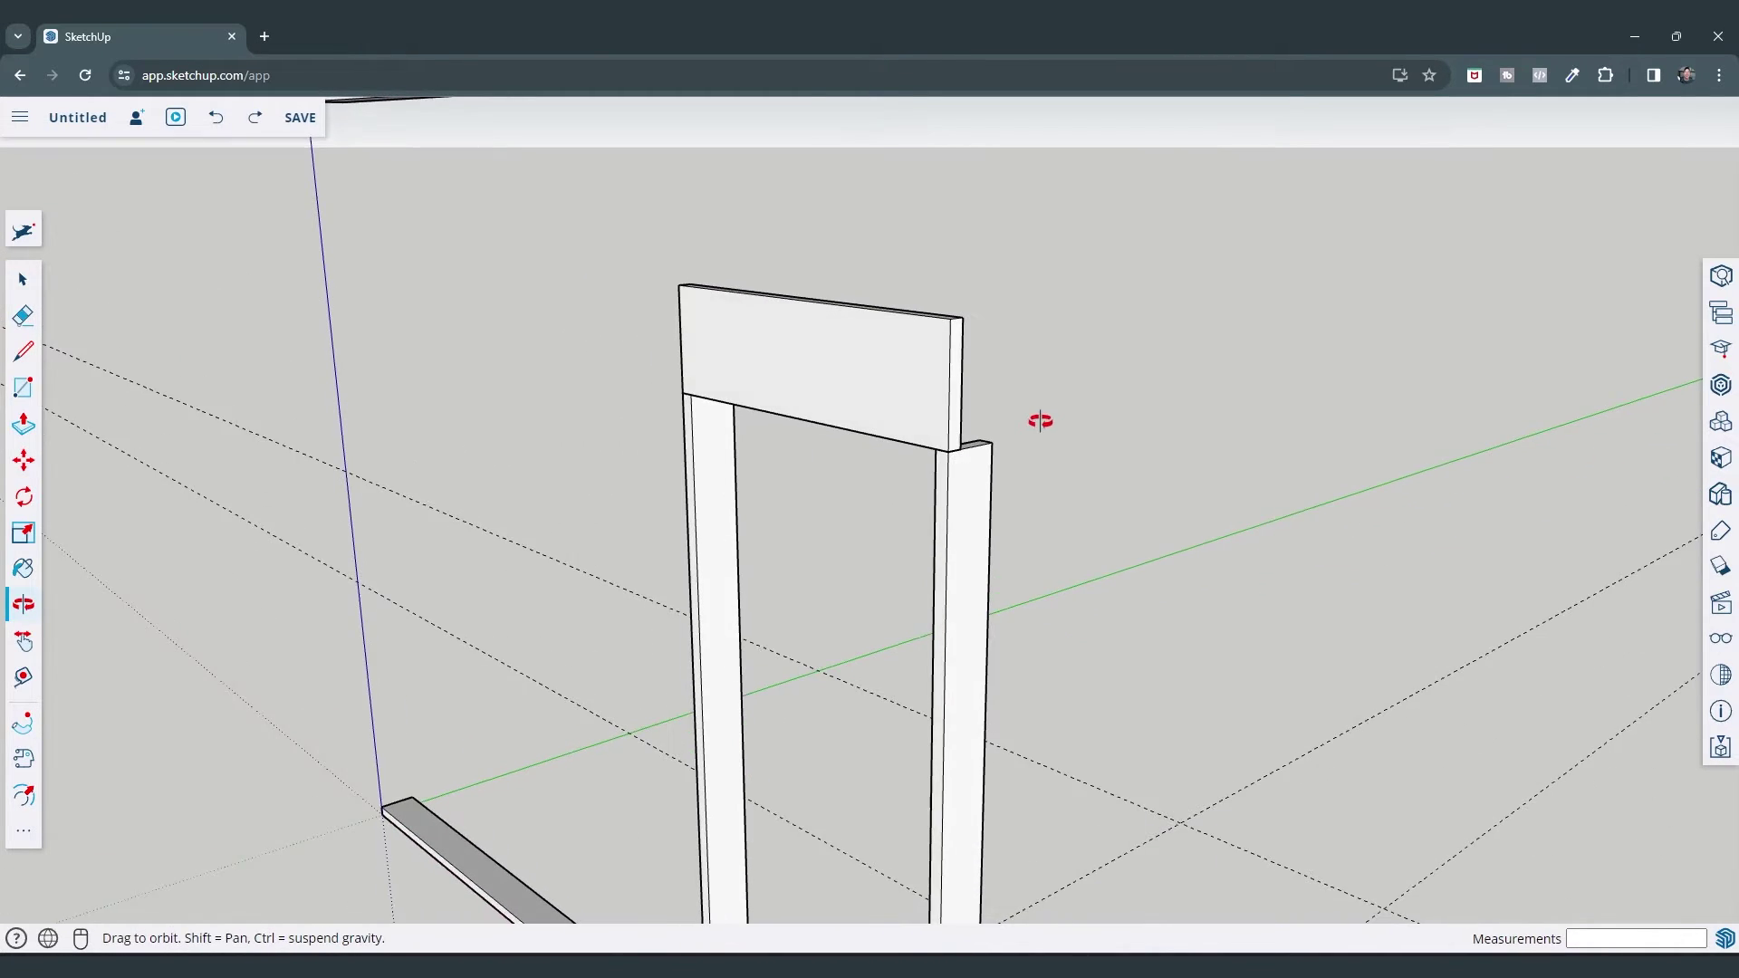
{"action": "left_click", "coordinate": [947, 426]}
{"action": "key", "text": "m"}
{"action": "left_click", "coordinate": [939, 481]}
{"action": "key", "text": "ctrl"}
{"action": "left_click", "coordinate": [963, 435]}
{"action": "key", "text": "space"}
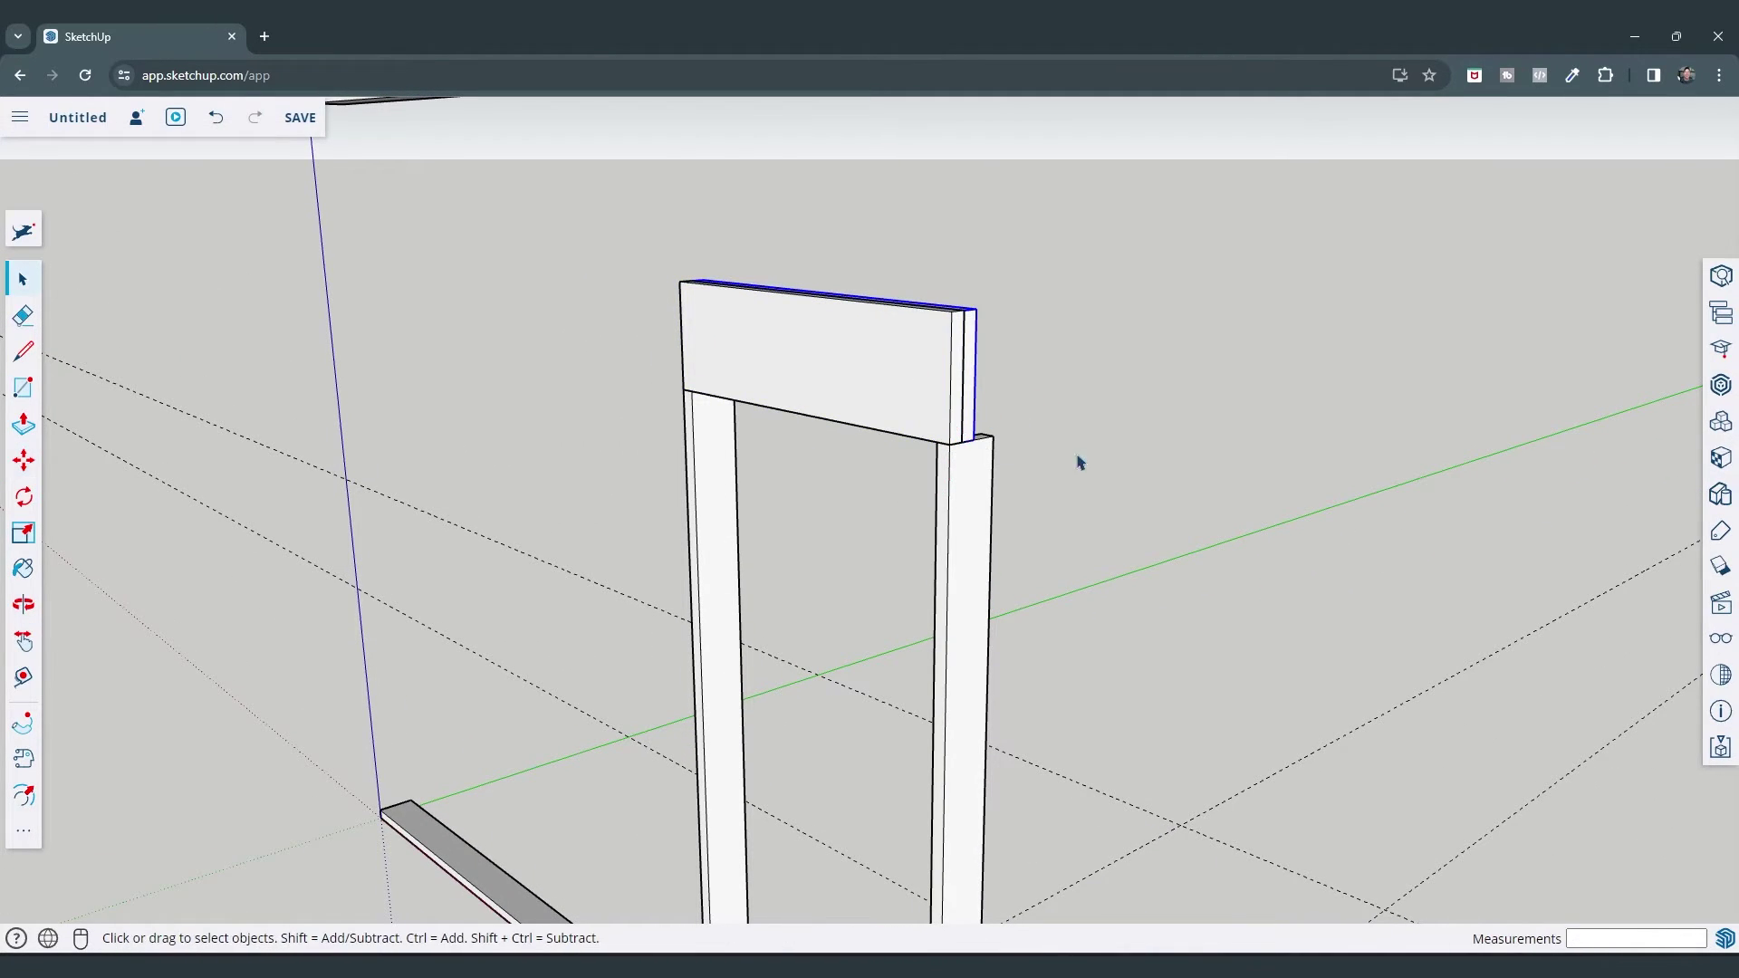
{"action": "scroll", "coordinate": [1078, 463], "scroll_direction": "down", "scroll_amount": 4}
{"action": "middle_click_drag", "start_coordinate": [1078, 463], "coordinate": [1155, 418]}
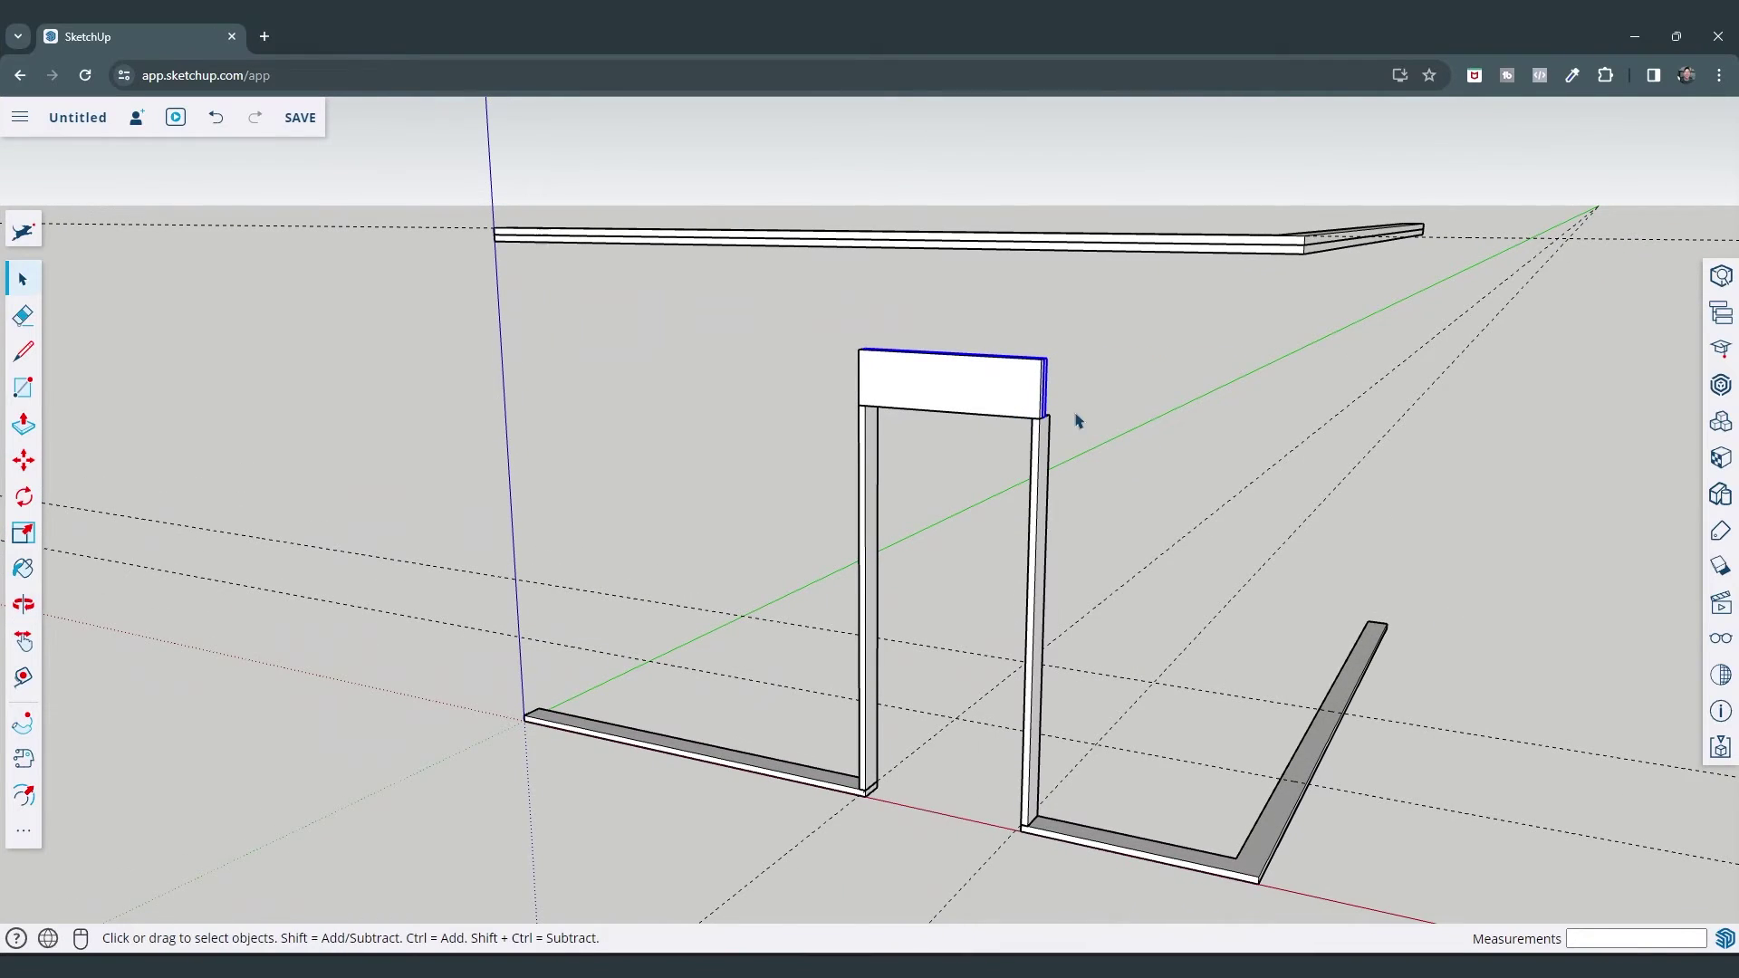
{"action": "middle_click_drag", "start_coordinate": [999, 409], "coordinate": [906, 406]}
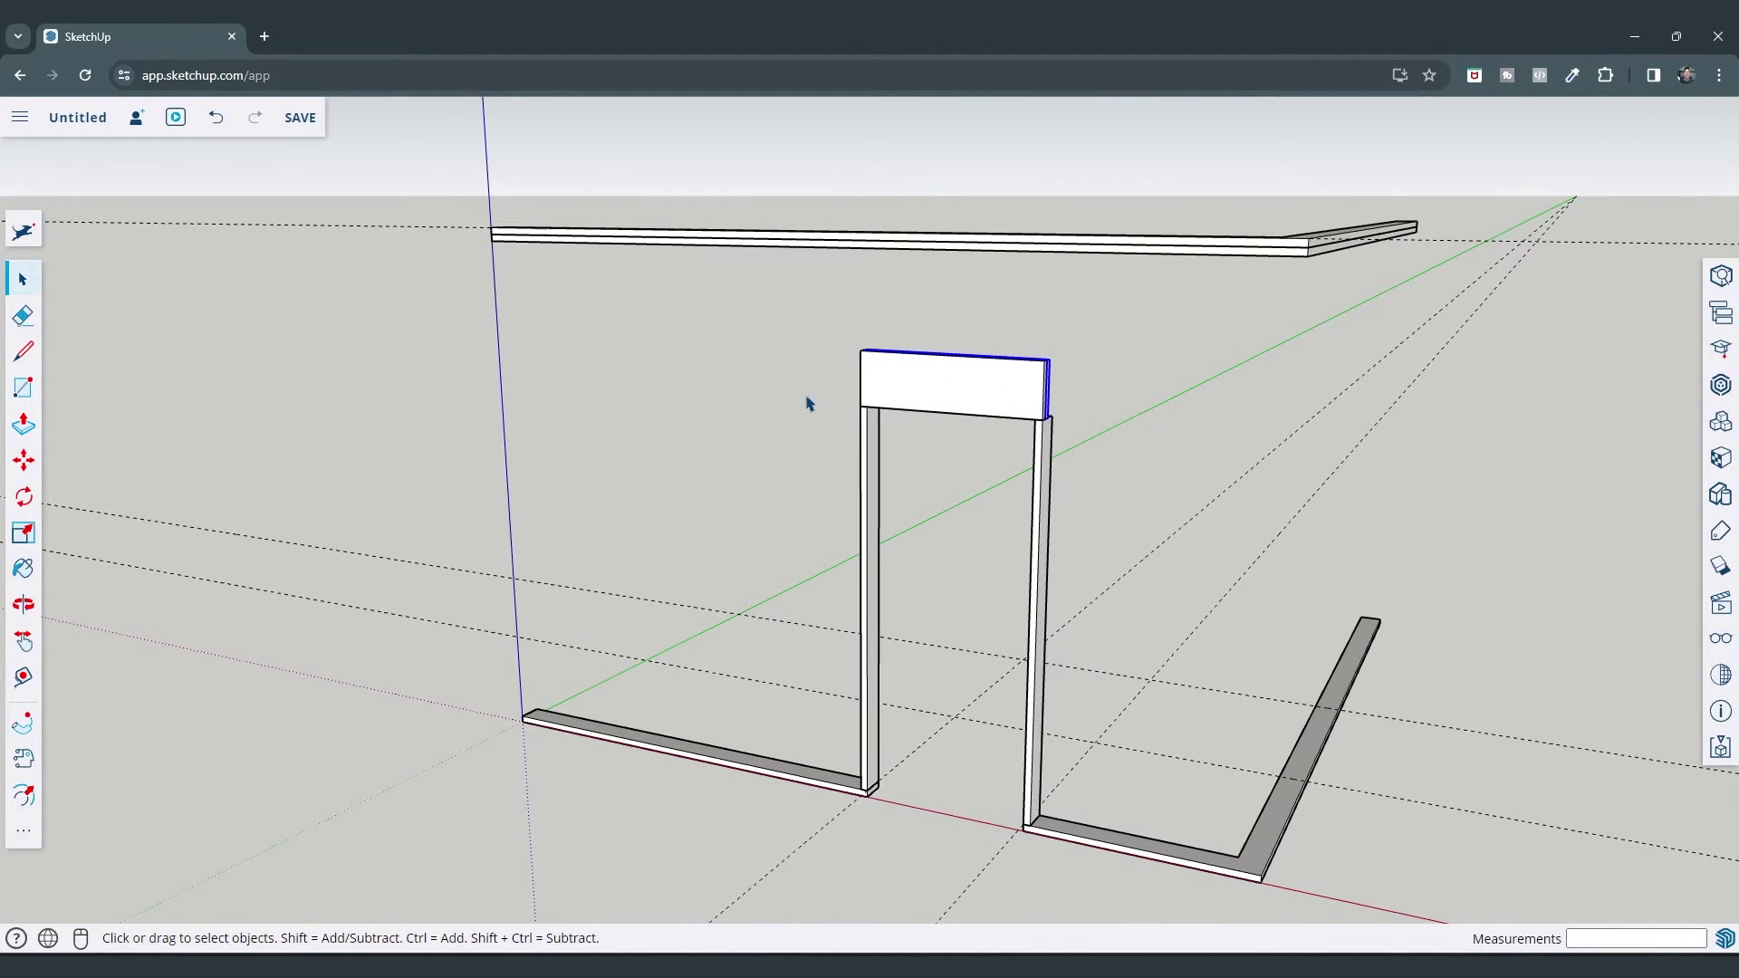
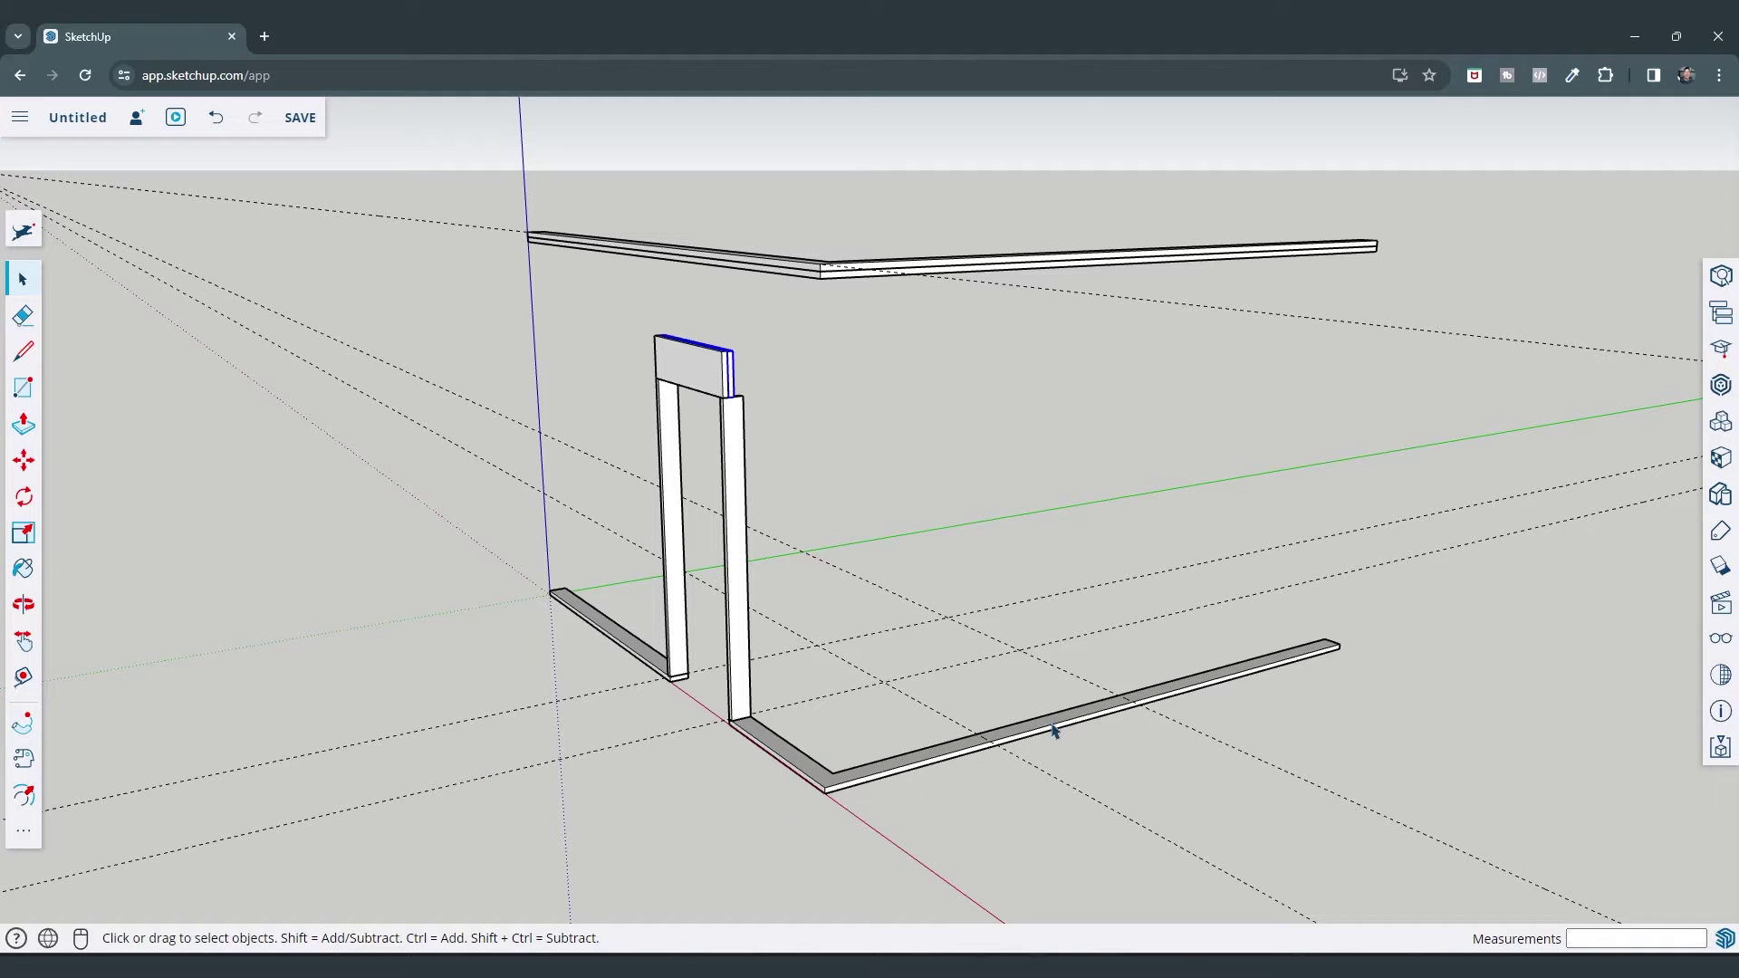
Place a horizontal guide 3' above the side wall's base plate with the Tape Measure tool
{"action": "left_click", "coordinate": [24, 678]}
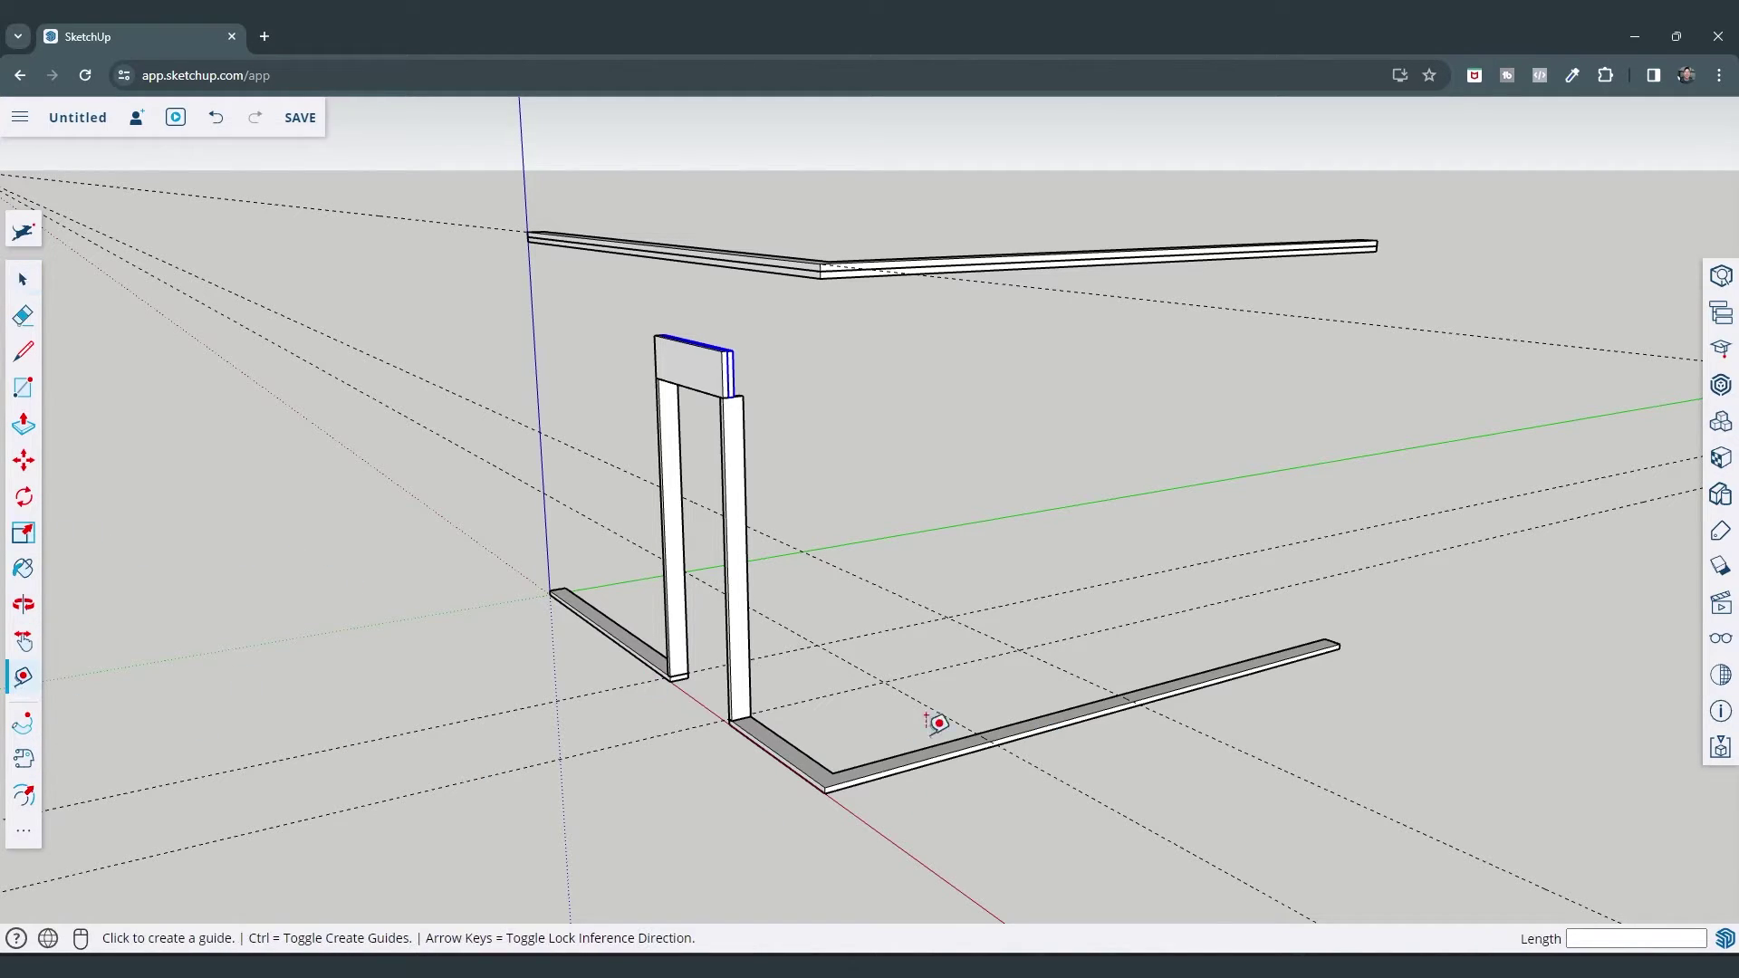
{"action": "left_click", "coordinate": [1047, 724]}
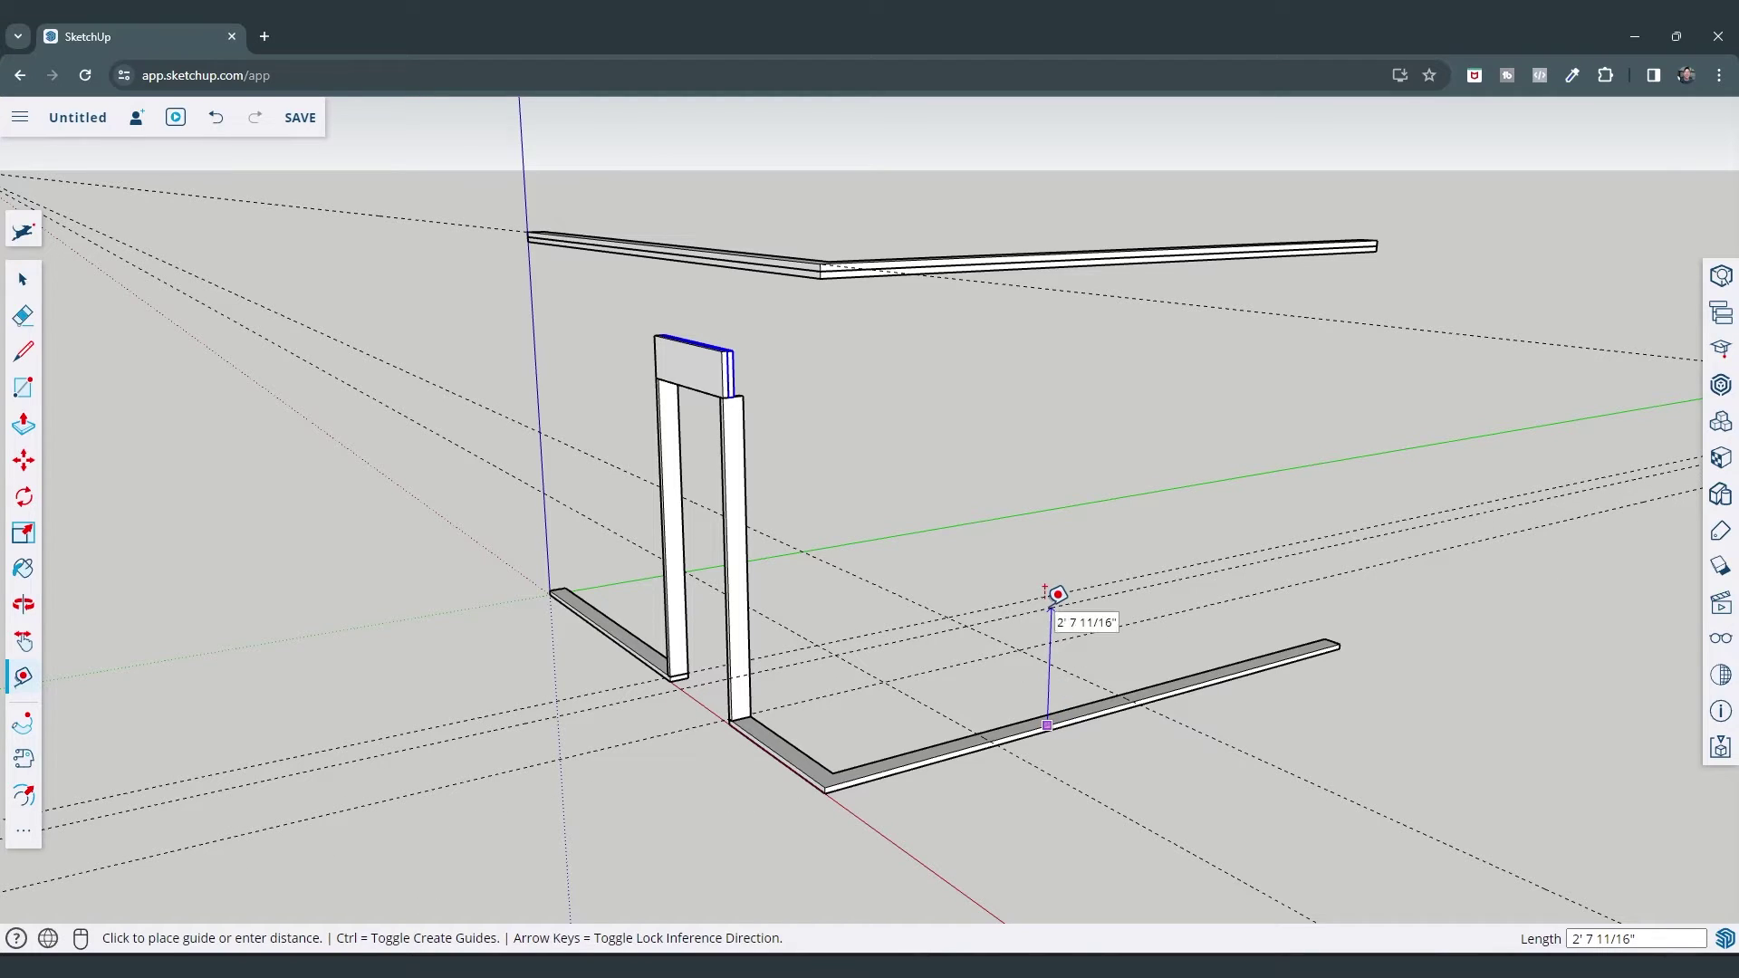
{"action": "type", "text": "3"}
{"action": "key", "text": "Return"}
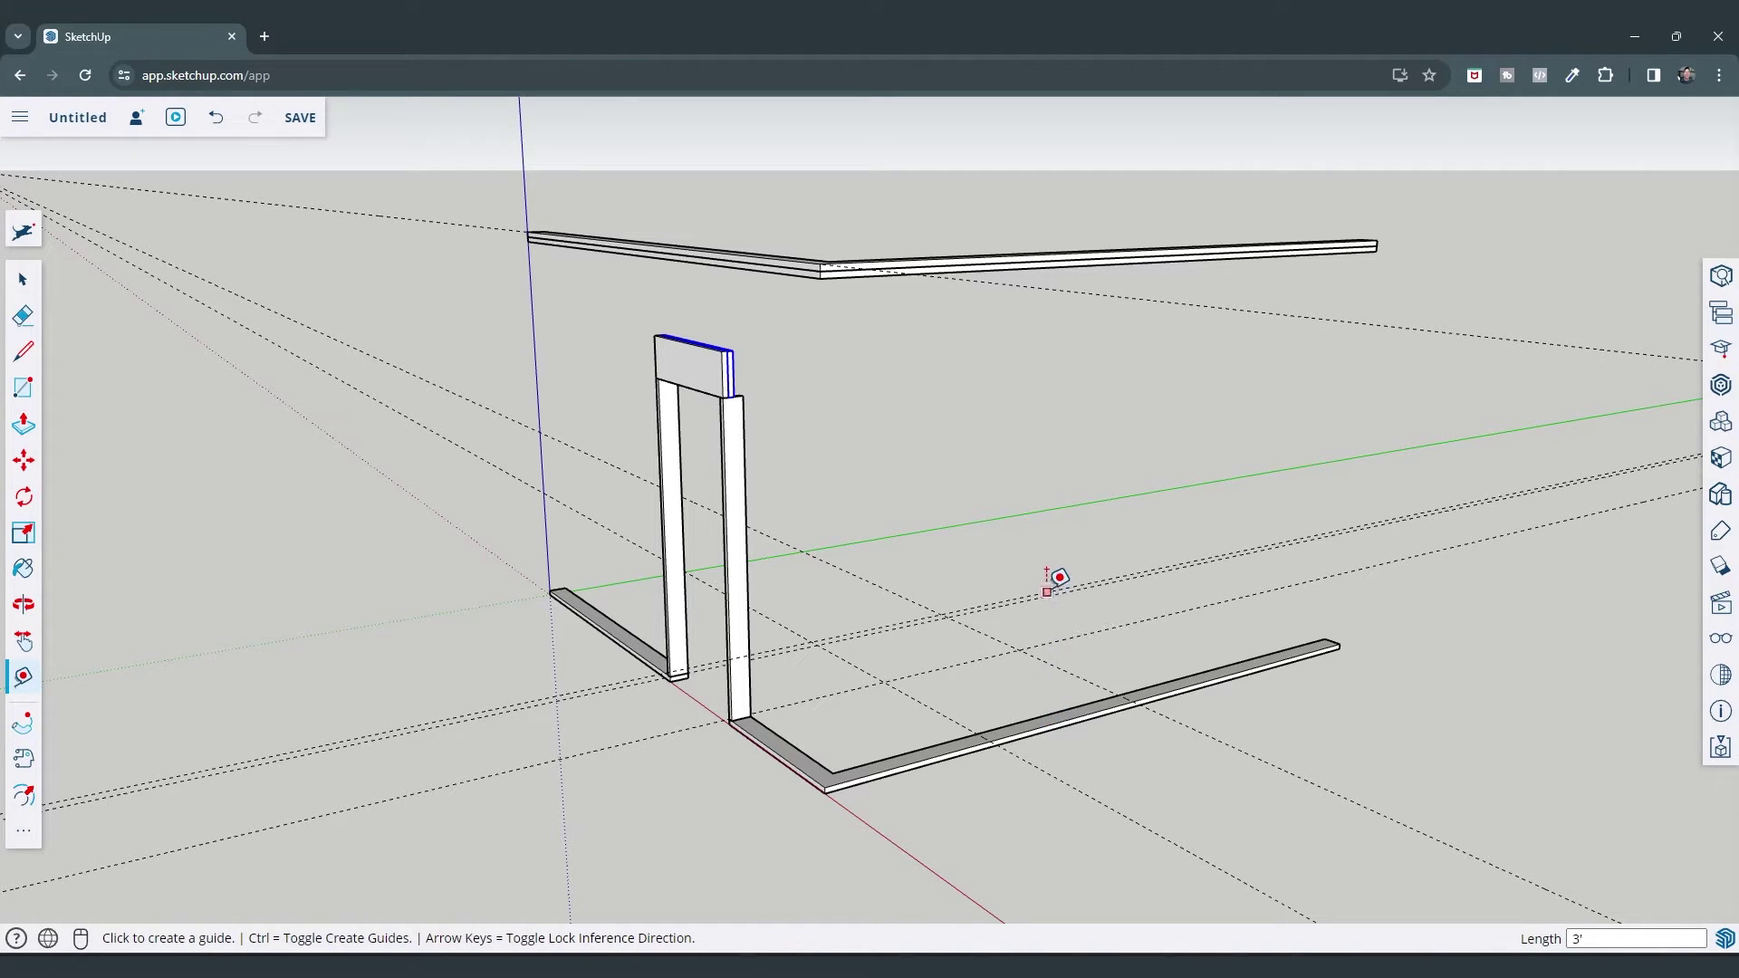
Place another horizontal guide 4' above the 3' guide on the side wall
{"action": "scroll", "coordinate": [1069, 587], "scroll_direction": "up", "scroll_amount": 2}
{"action": "middle_click_drag", "start_coordinate": [1066, 578], "coordinate": [1165, 594]}
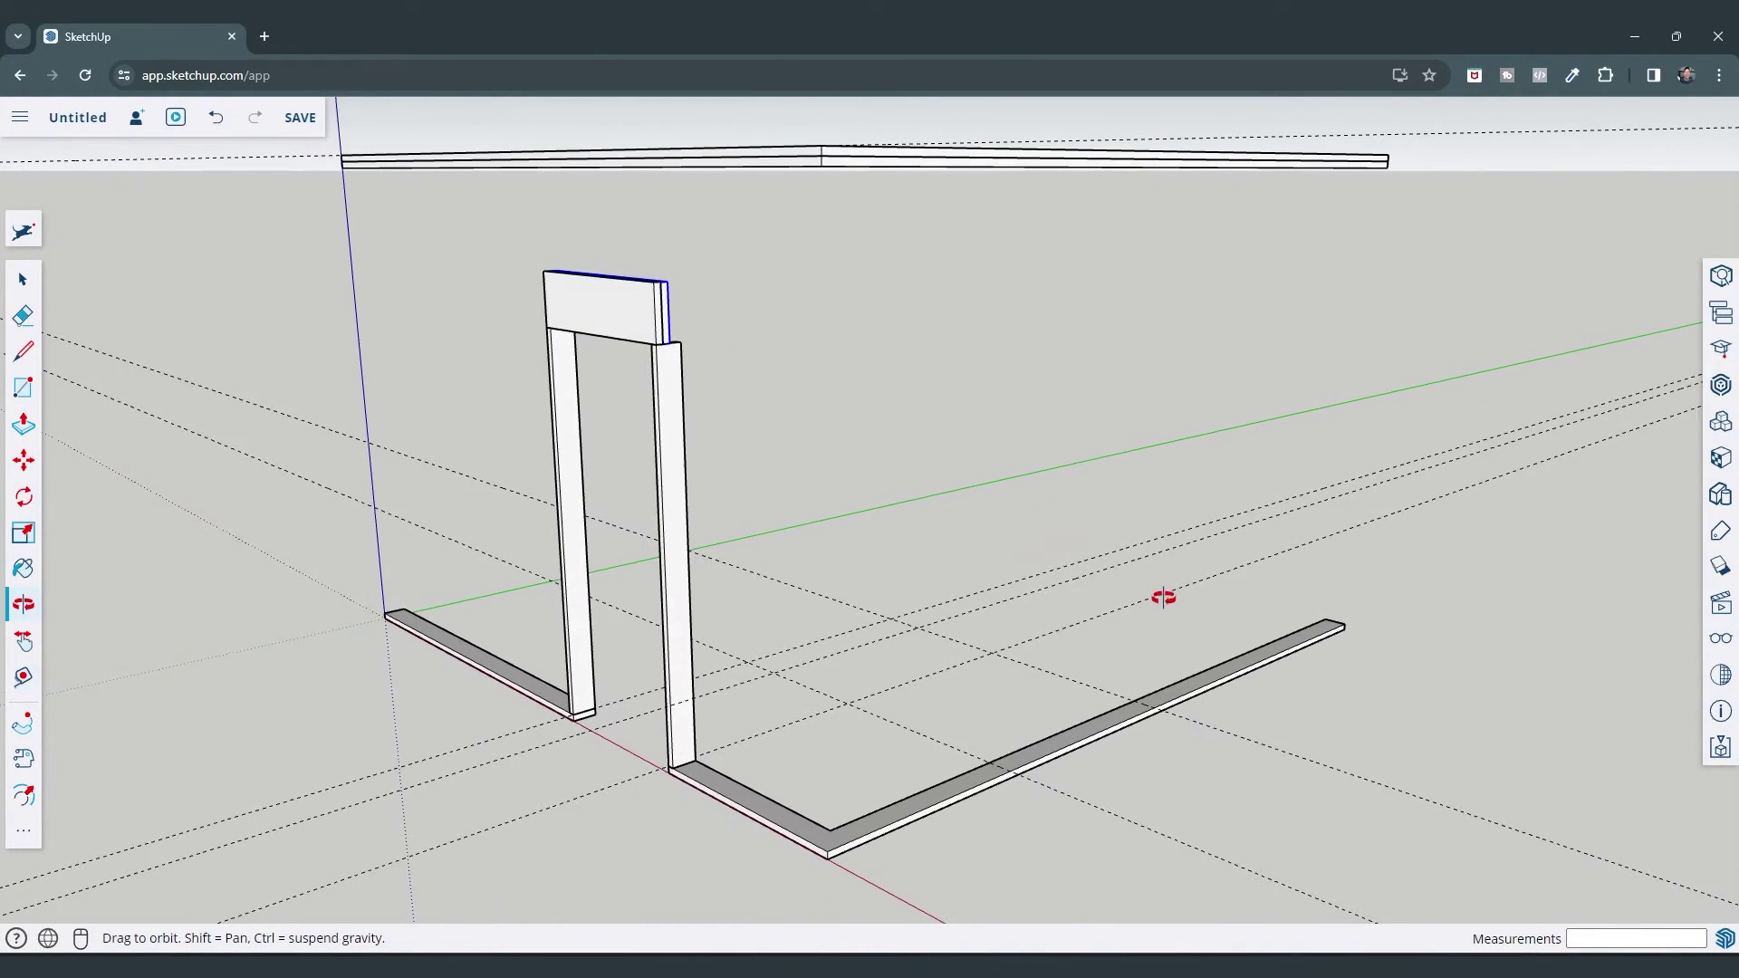
{"action": "left_click", "coordinate": [1092, 572]}
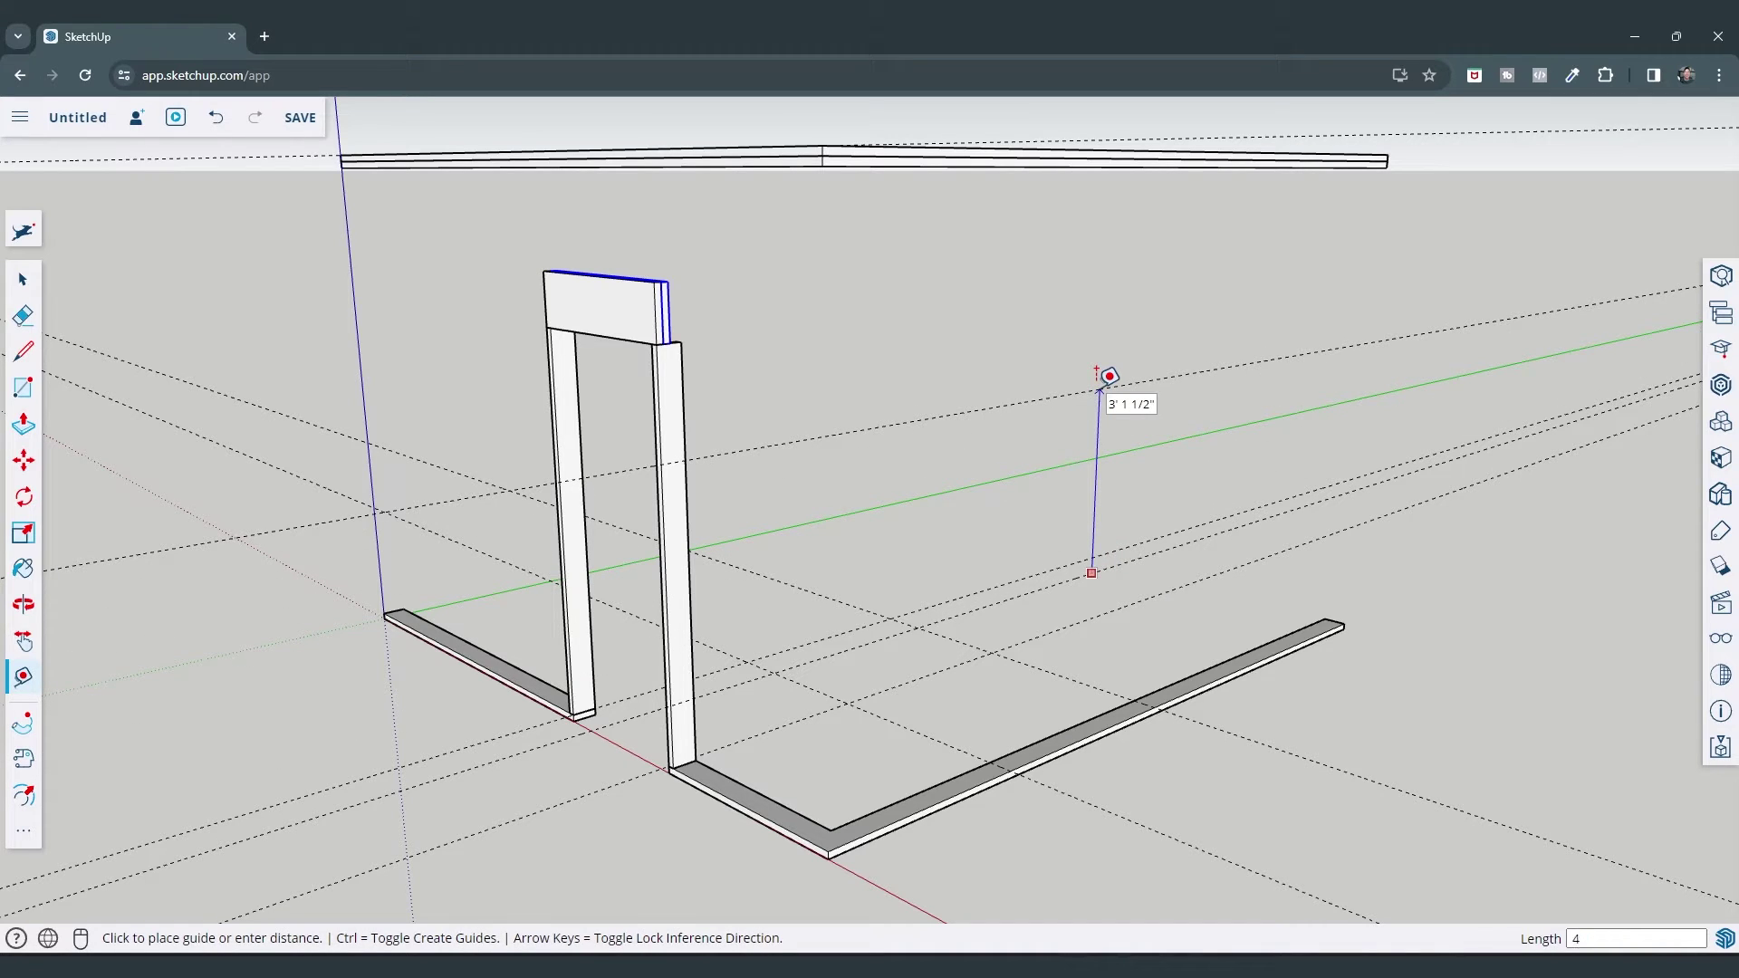
{"action": "left_click", "coordinate": [1102, 337]}
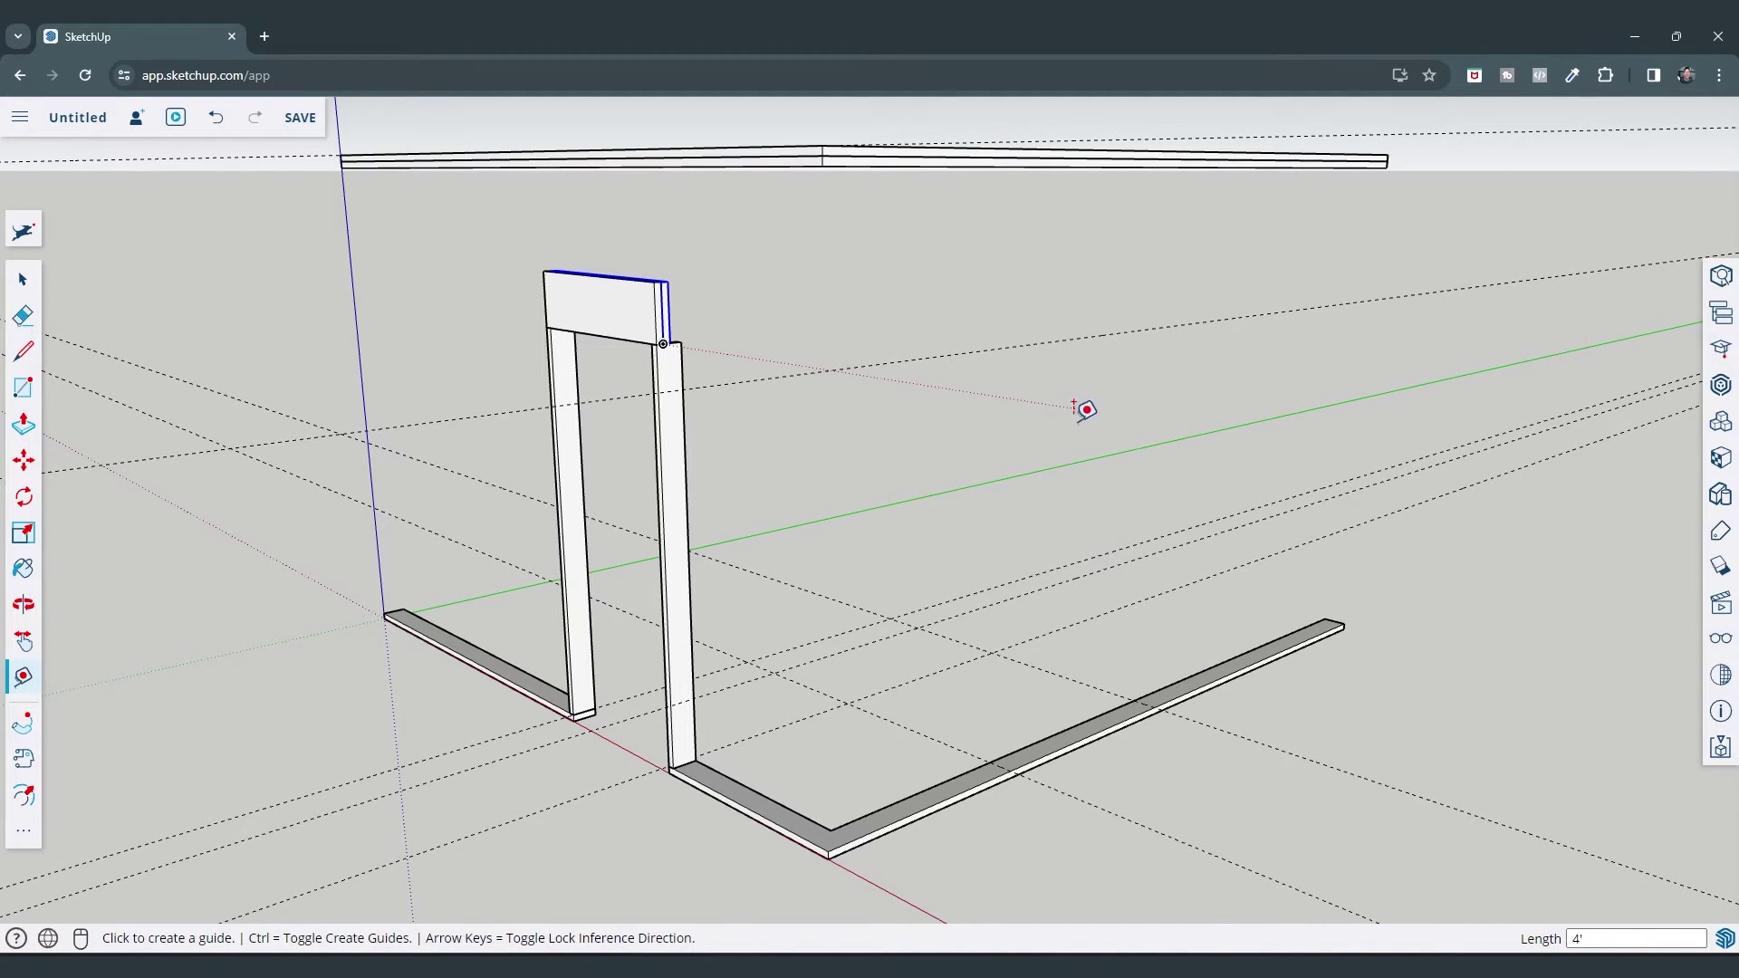
Check the spacing of the two horizontal guides and compare the upper one with the door header's bottom corner
{"action": "left_click", "coordinate": [1118, 563]}
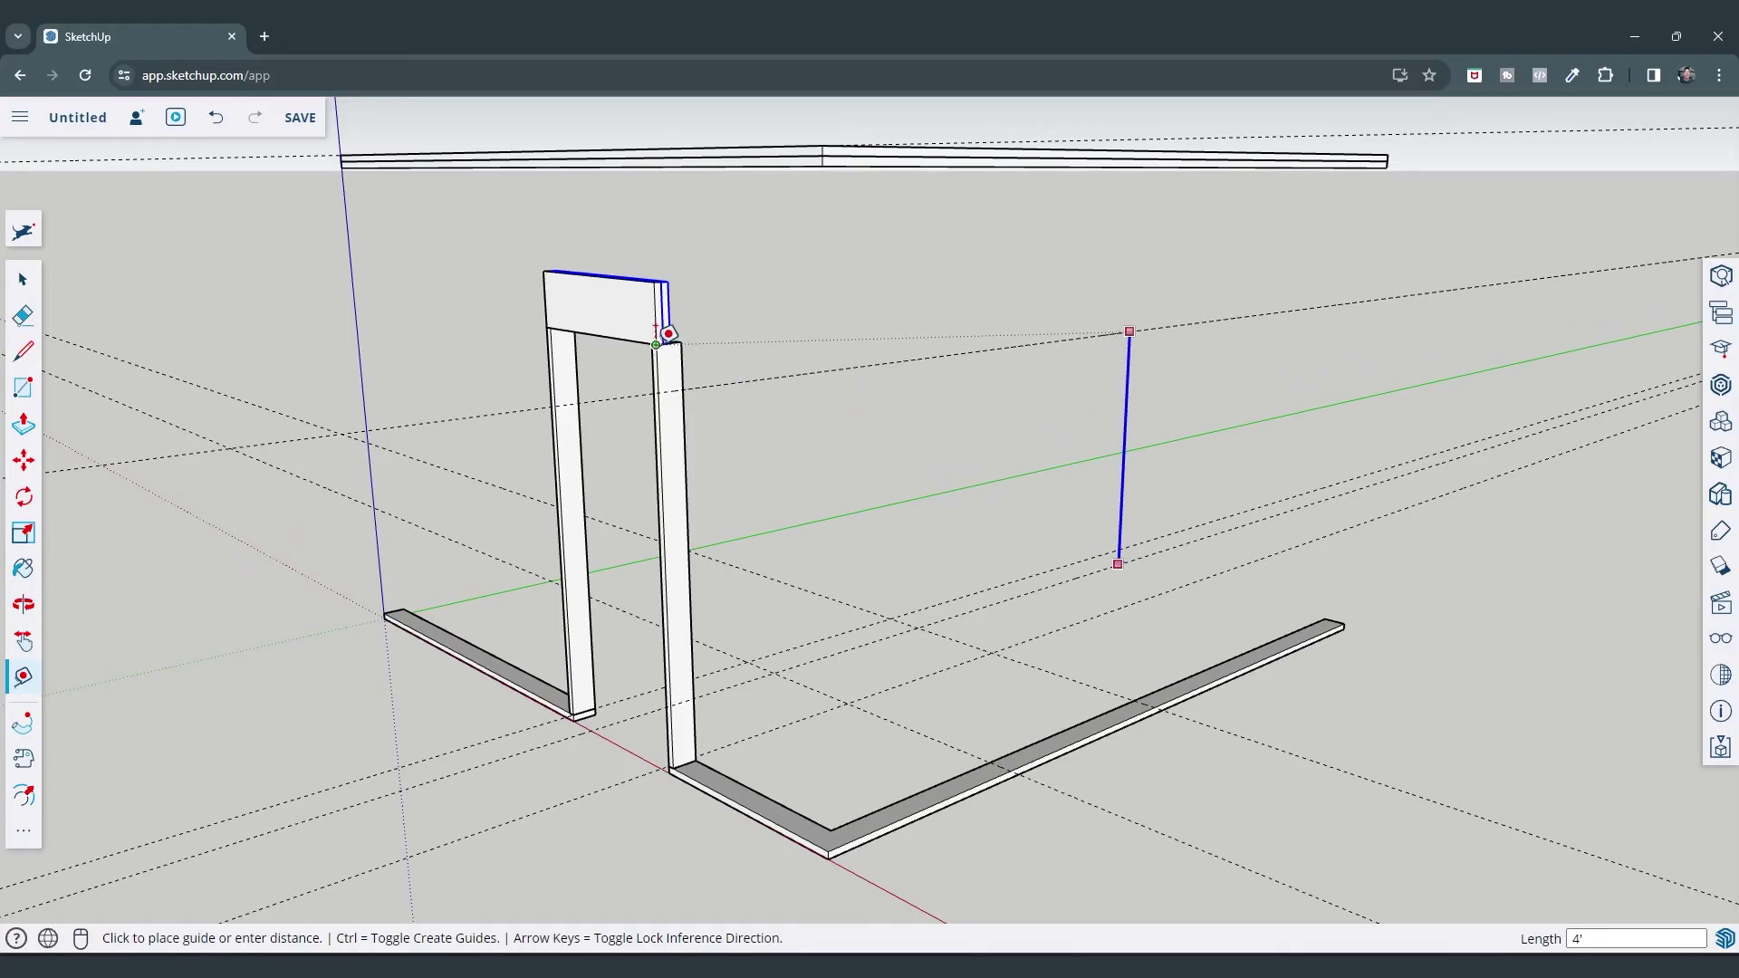
{"action": "key", "text": "o"}
{"action": "left_click_drag", "start_coordinate": [963, 432], "coordinate": [1051, 420]}
Draw a stud footprint across the side base plate at the cross guide nearest the corner, on its corner side
{"action": "middle_click_drag", "start_coordinate": [1052, 421], "coordinate": [1014, 399]}
{"action": "middle_click_drag", "start_coordinate": [1145, 470], "coordinate": [1002, 559]}
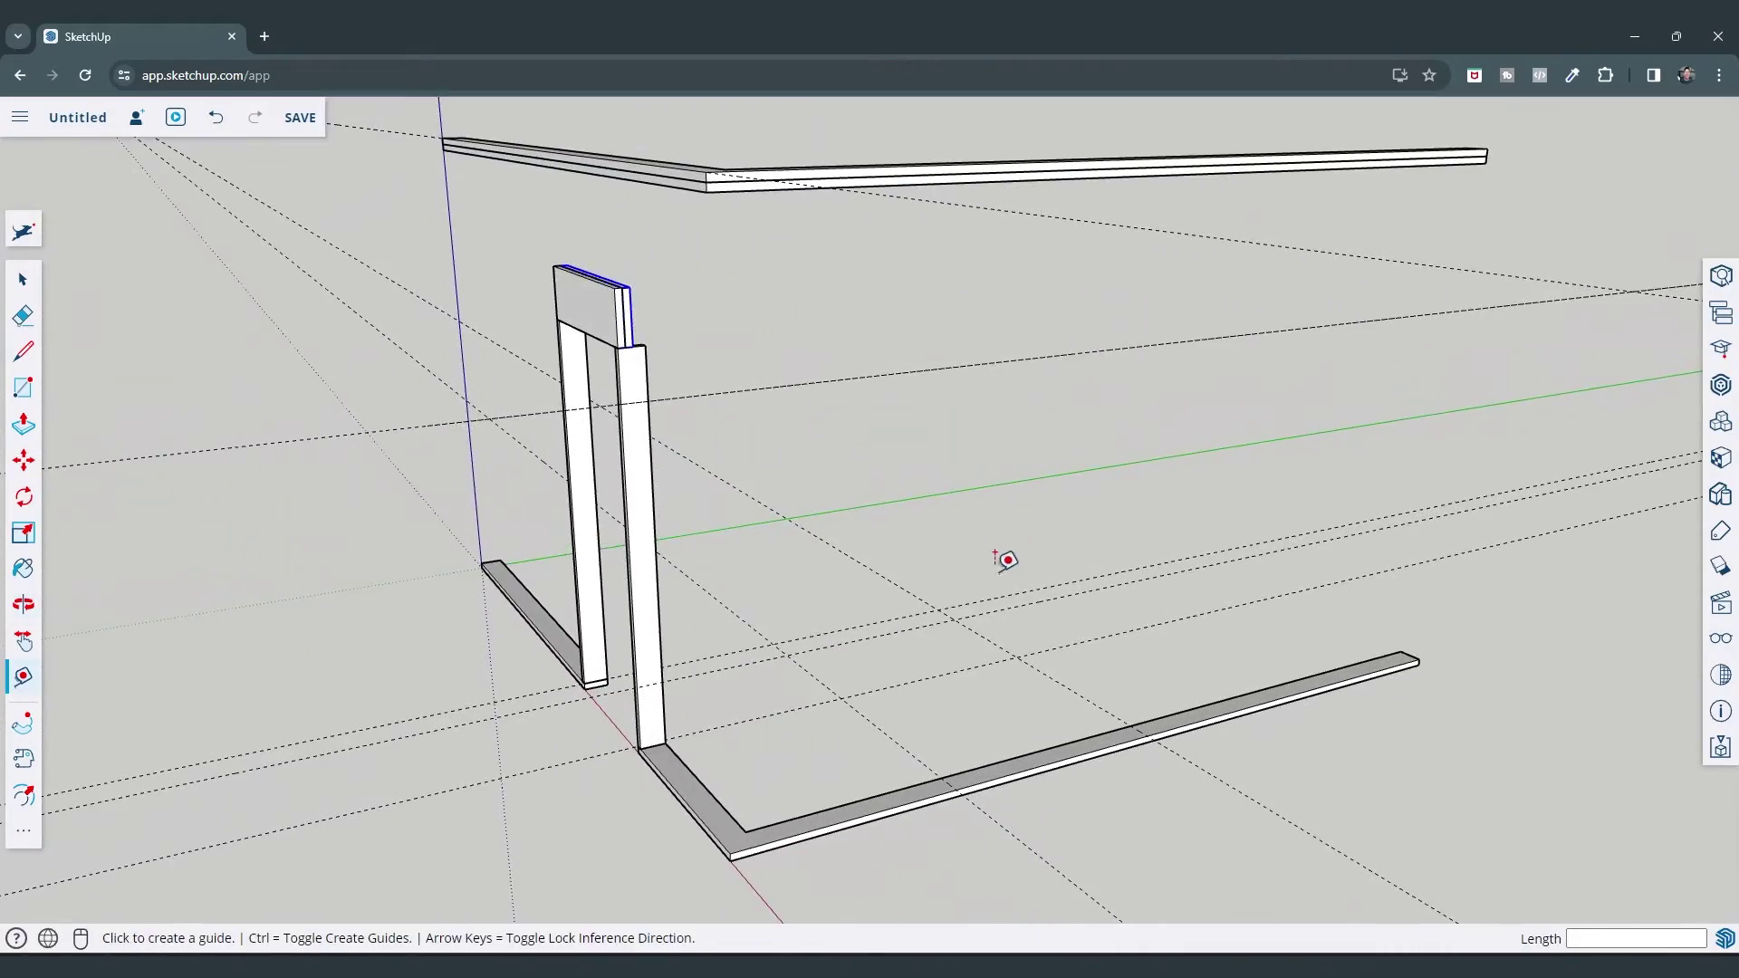
{"action": "key", "text": "l"}
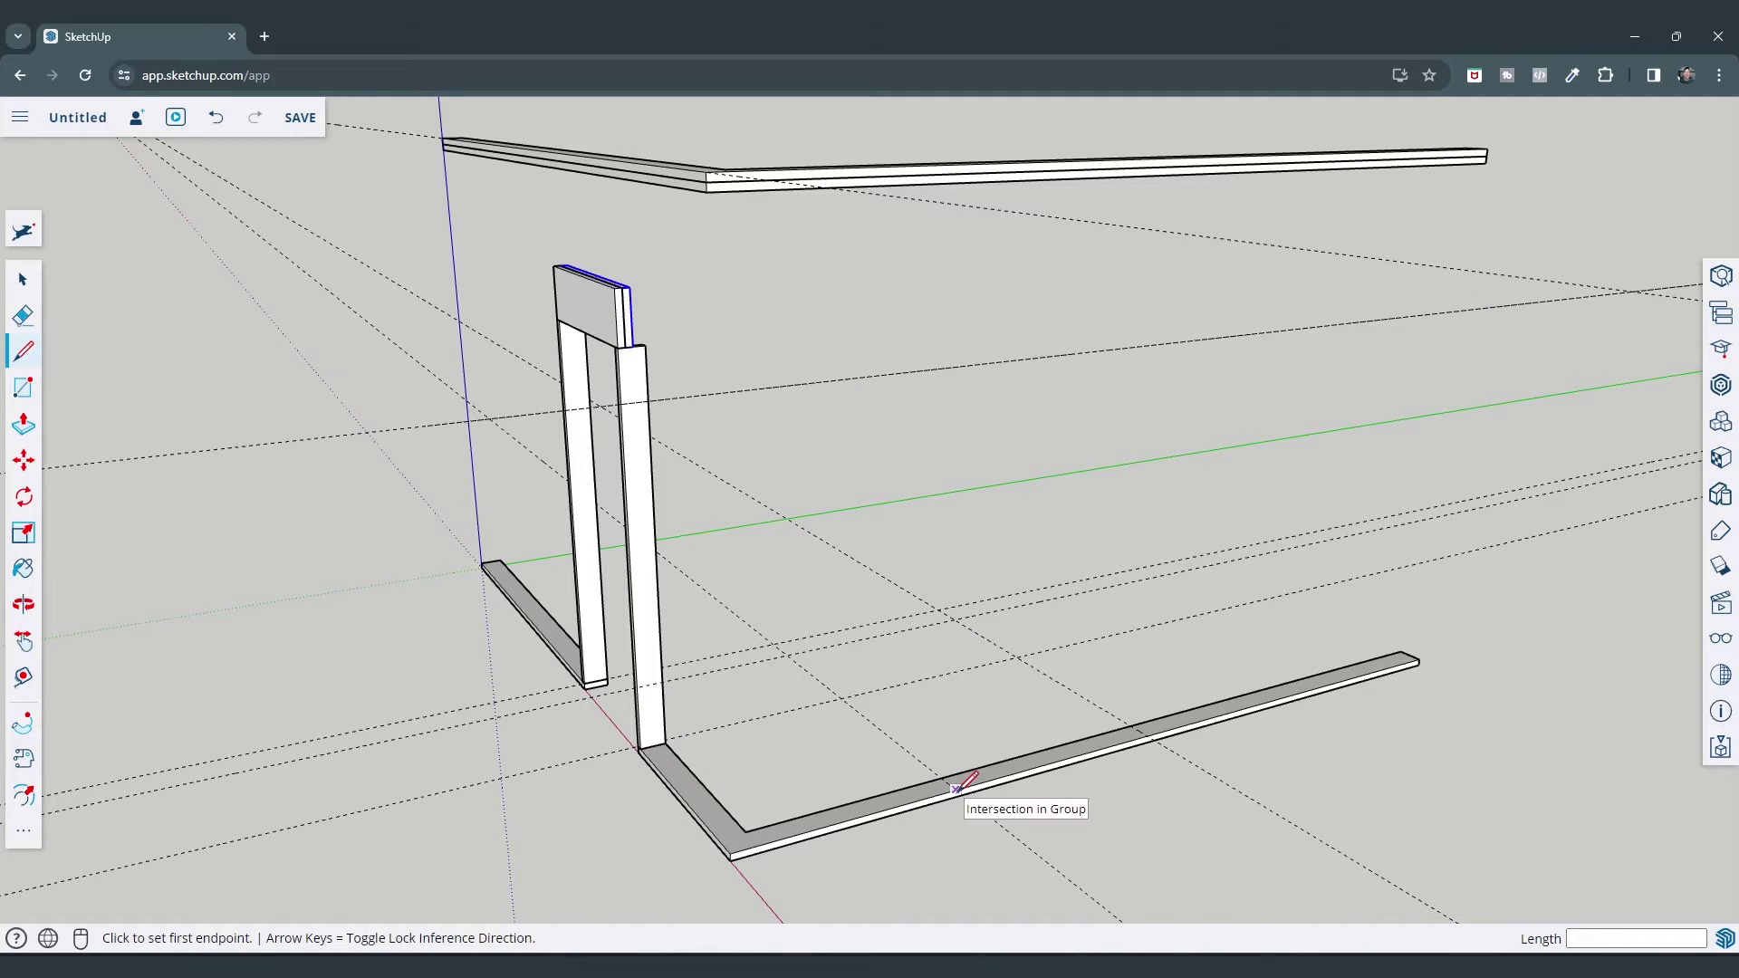
{"action": "left_click", "coordinate": [956, 788]}
{"action": "scroll", "coordinate": [946, 774], "scroll_direction": "up", "scroll_amount": 3}
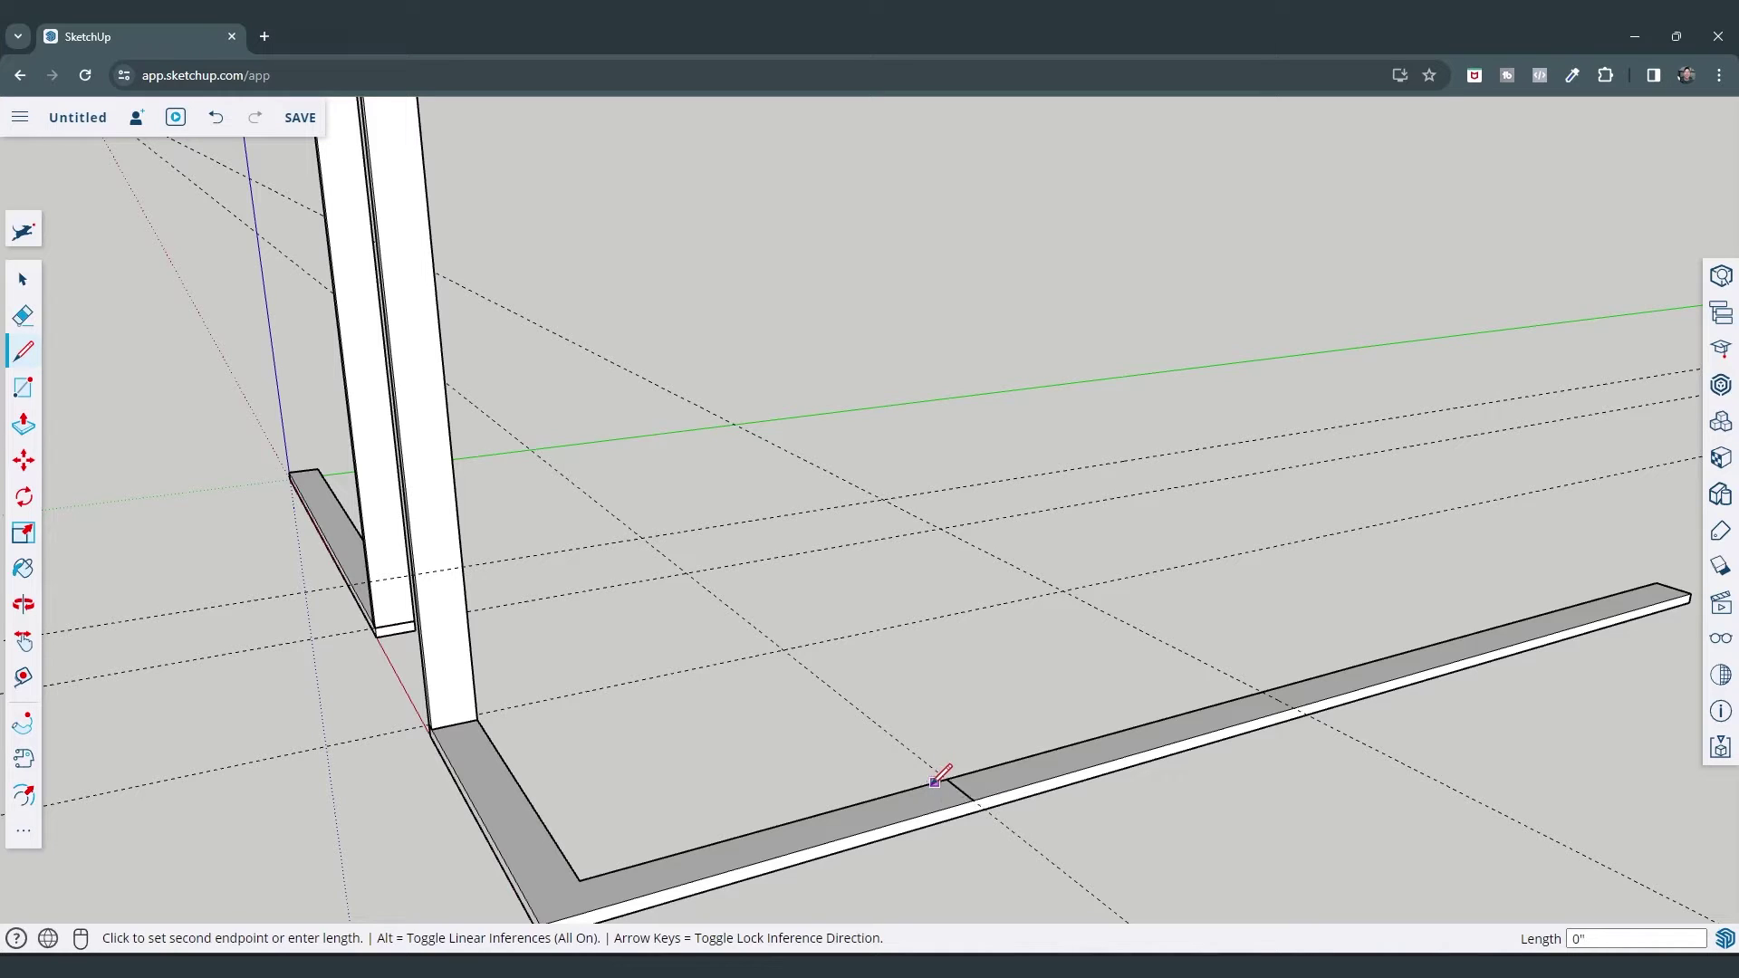
{"action": "scroll", "coordinate": [942, 777], "scroll_direction": "up", "scroll_amount": 3}
{"action": "left_click", "coordinate": [974, 804]}
{"action": "key", "text": "space"}
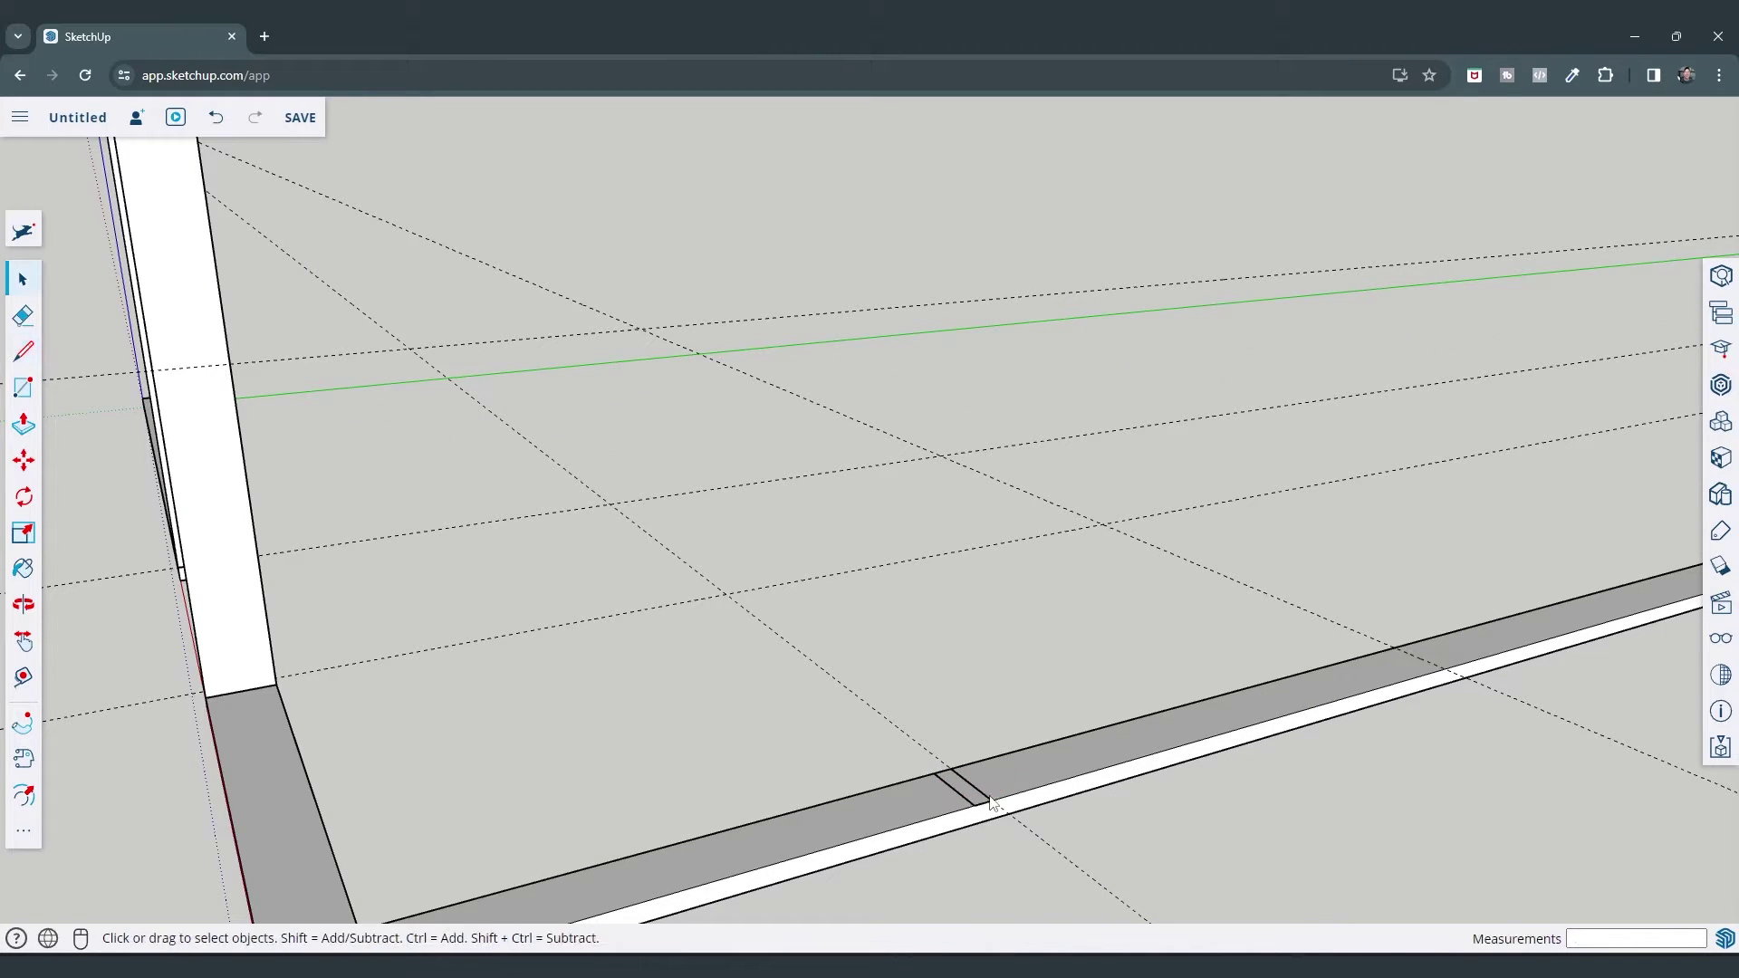
Extrude the side wall's stud footprint up to the underside of the double top plate and group the stud
{"action": "key", "text": "p"}
{"action": "left_click", "coordinate": [979, 812]}
{"action": "scroll", "coordinate": [979, 812], "scroll_direction": "down", "scroll_amount": 6}
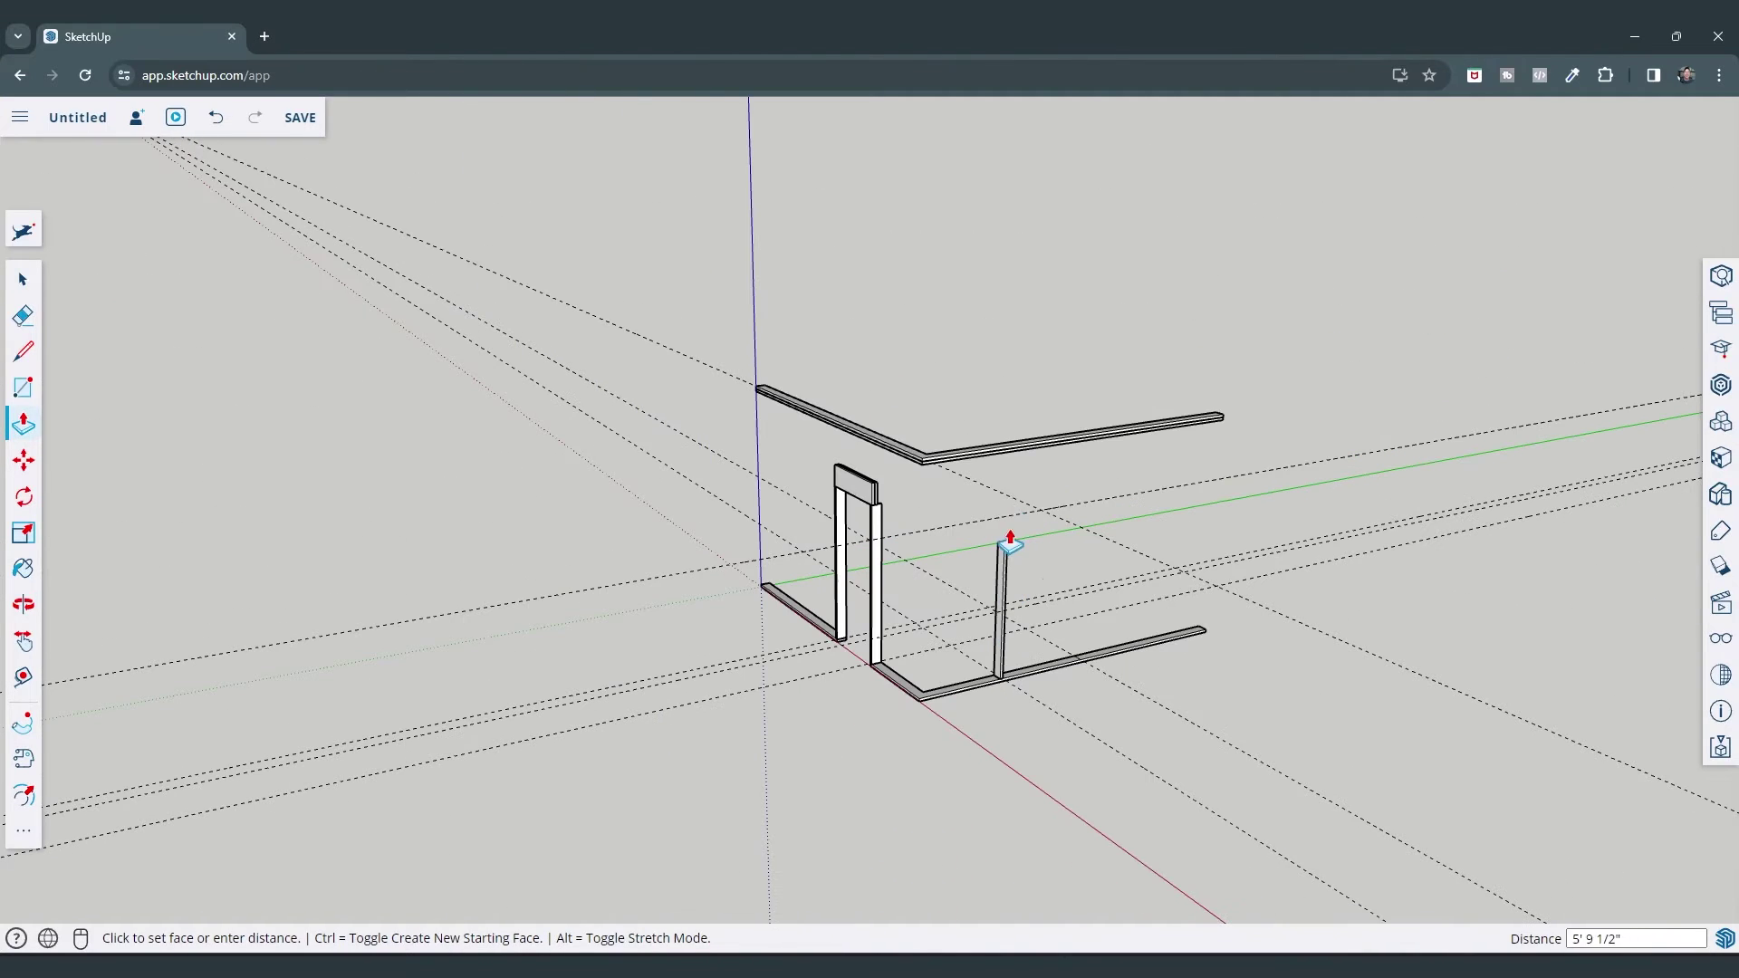
{"action": "left_click", "coordinate": [922, 475]}
{"action": "key", "text": "space"}
{"action": "double_click", "coordinate": [1007, 552]}
{"action": "right_click", "coordinate": [1001, 553]}
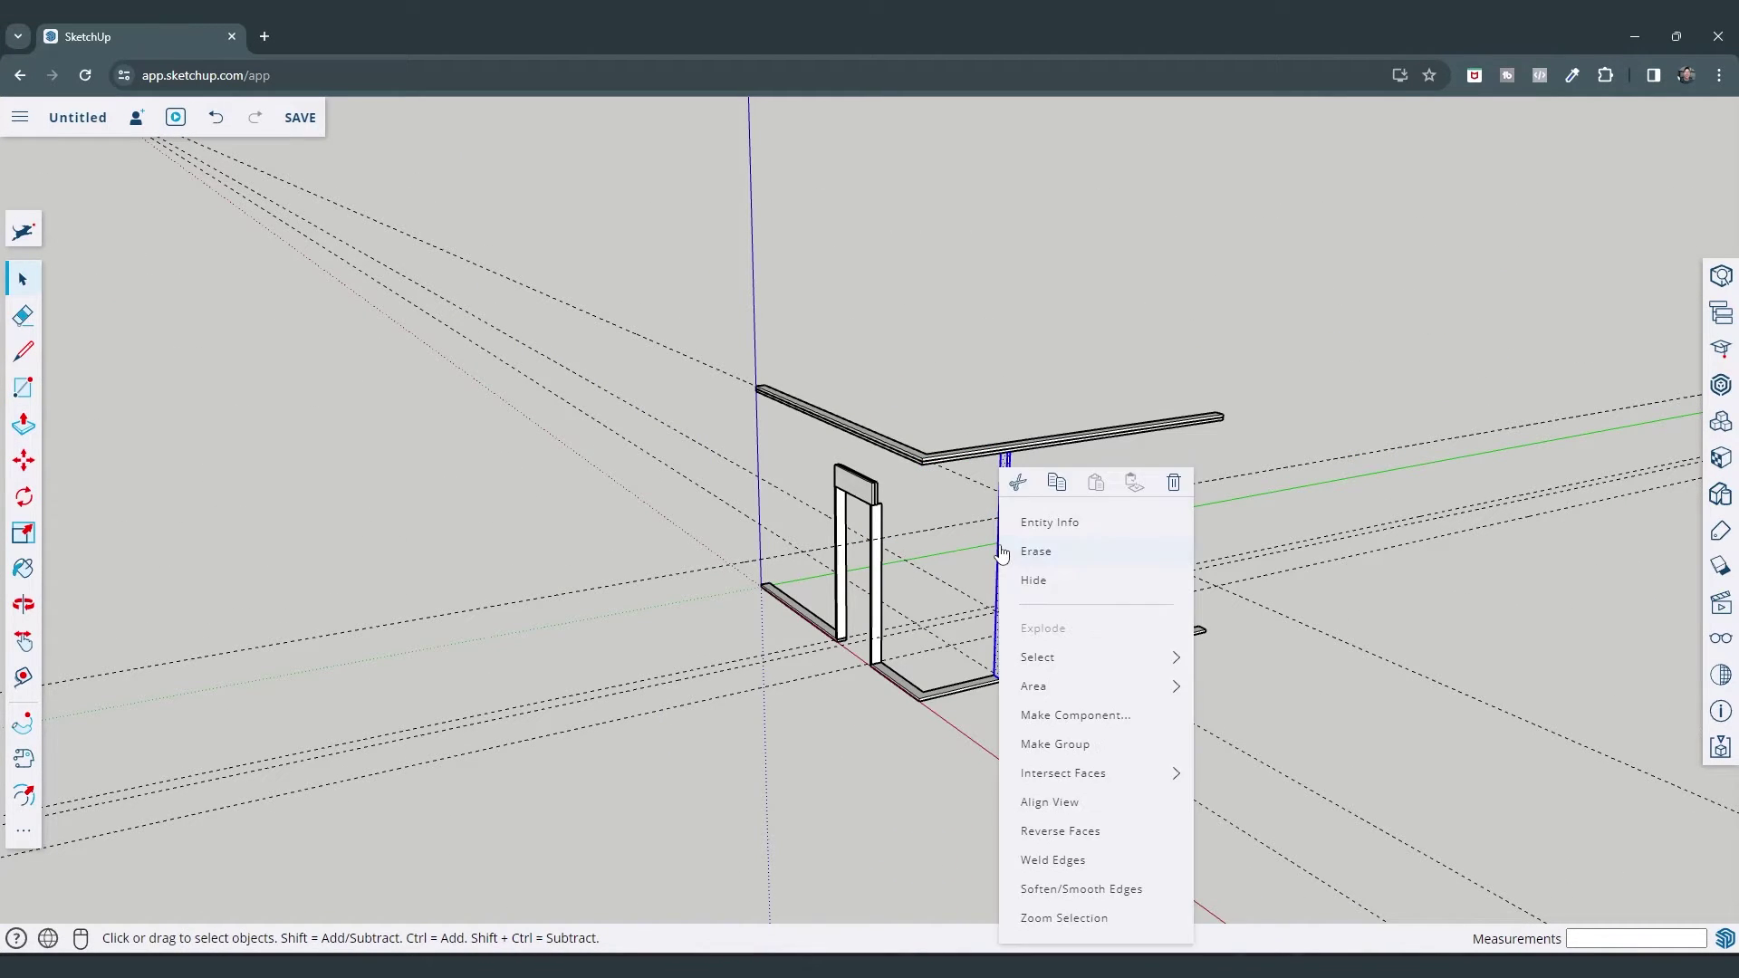
{"action": "left_click", "coordinate": [1086, 745]}
Copy the full-height stud along the side base plate and align it with the other cross guide
{"action": "middle_click_drag", "start_coordinate": [1086, 744], "coordinate": [982, 647]}
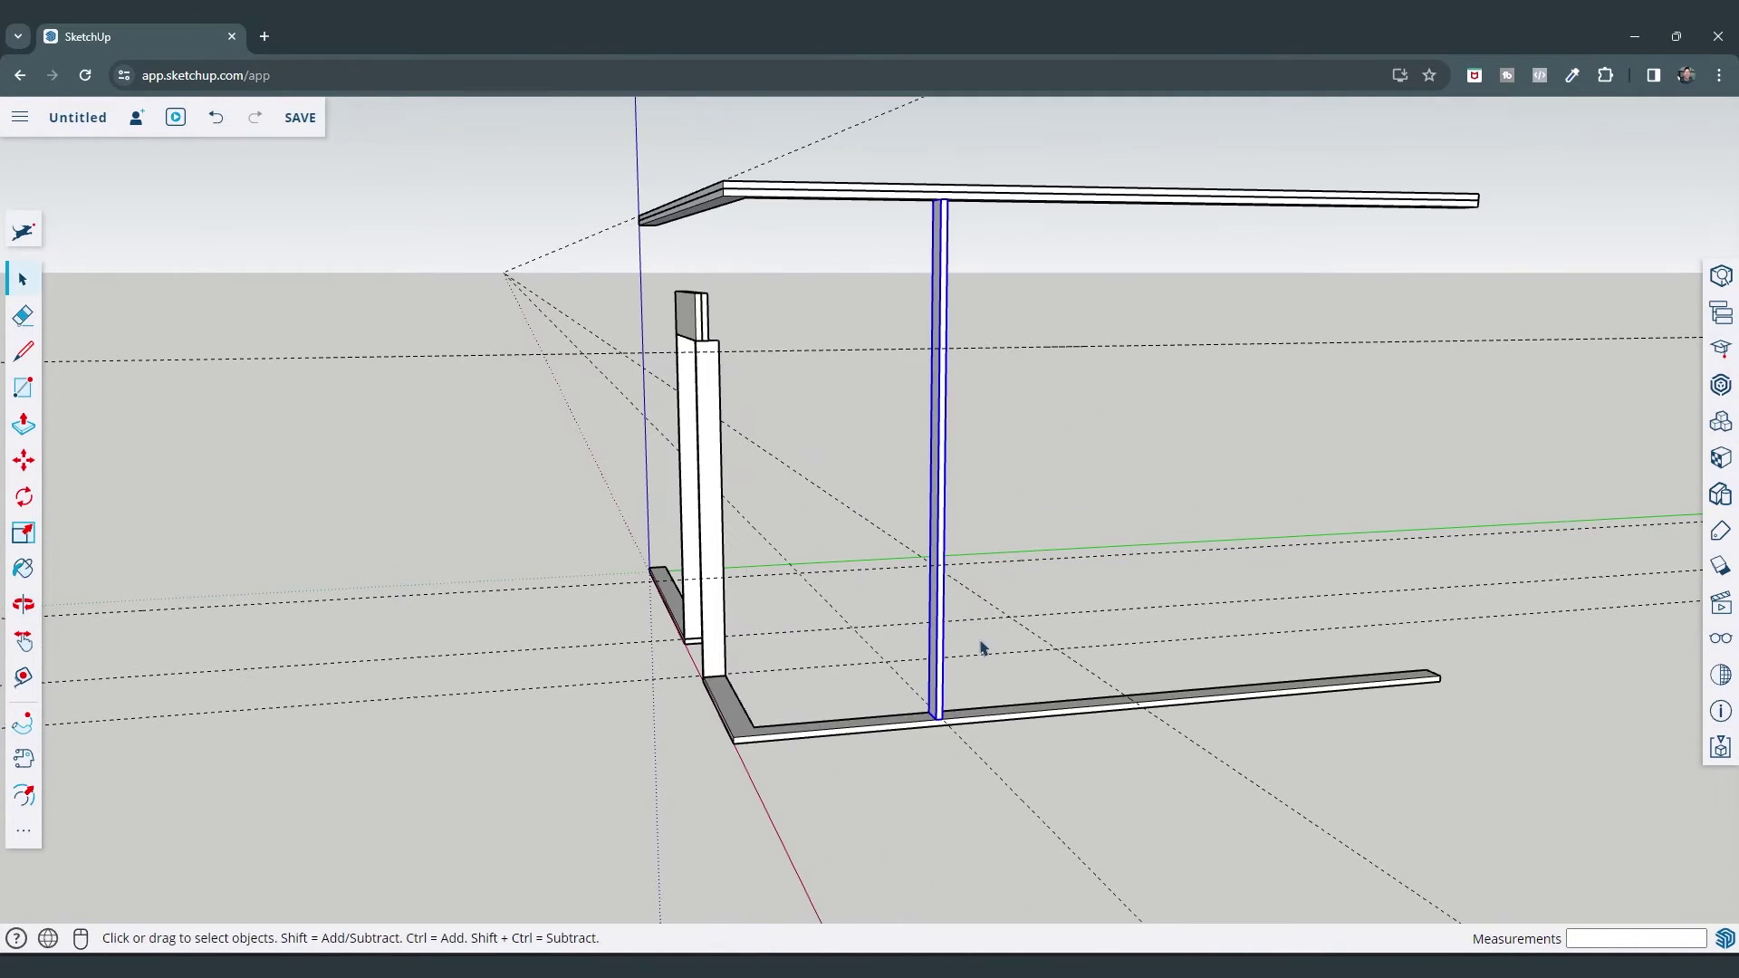
{"action": "key", "text": "m"}
{"action": "scroll", "coordinate": [970, 688], "scroll_direction": "up", "scroll_amount": 5}
{"action": "key", "text": "ctrl"}
{"action": "left_click", "coordinate": [922, 711]}
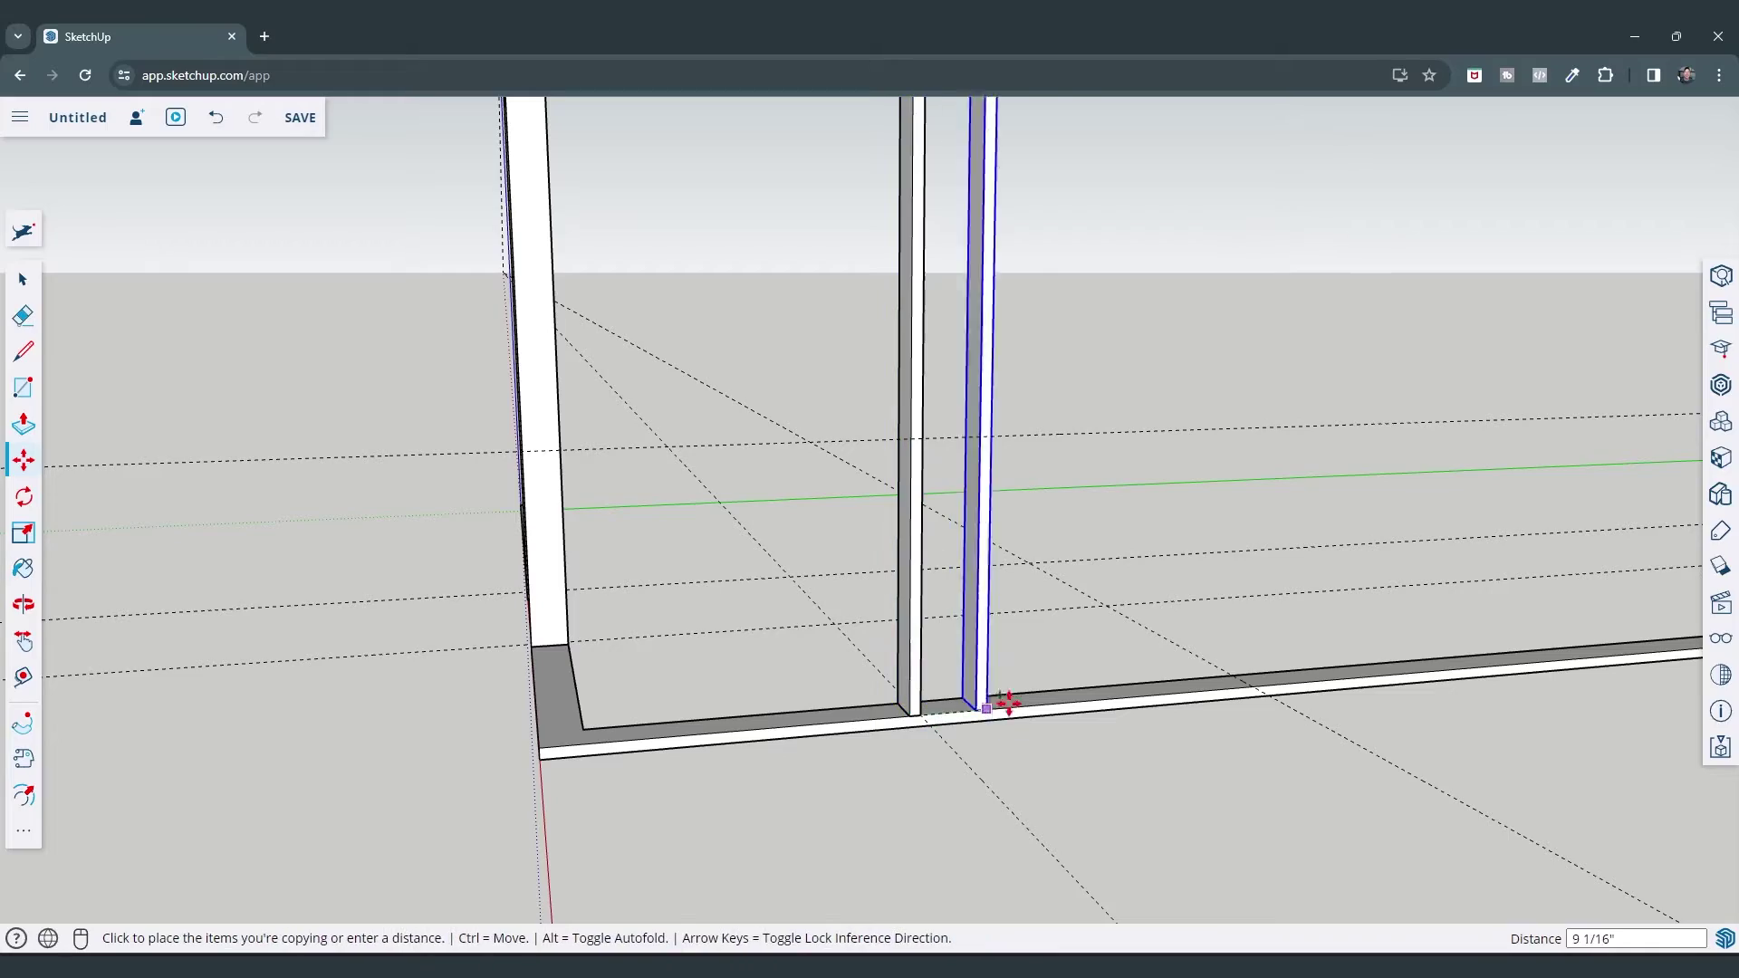
{"action": "left_click", "coordinate": [1278, 685]}
{"action": "left_click", "coordinate": [1277, 687]}
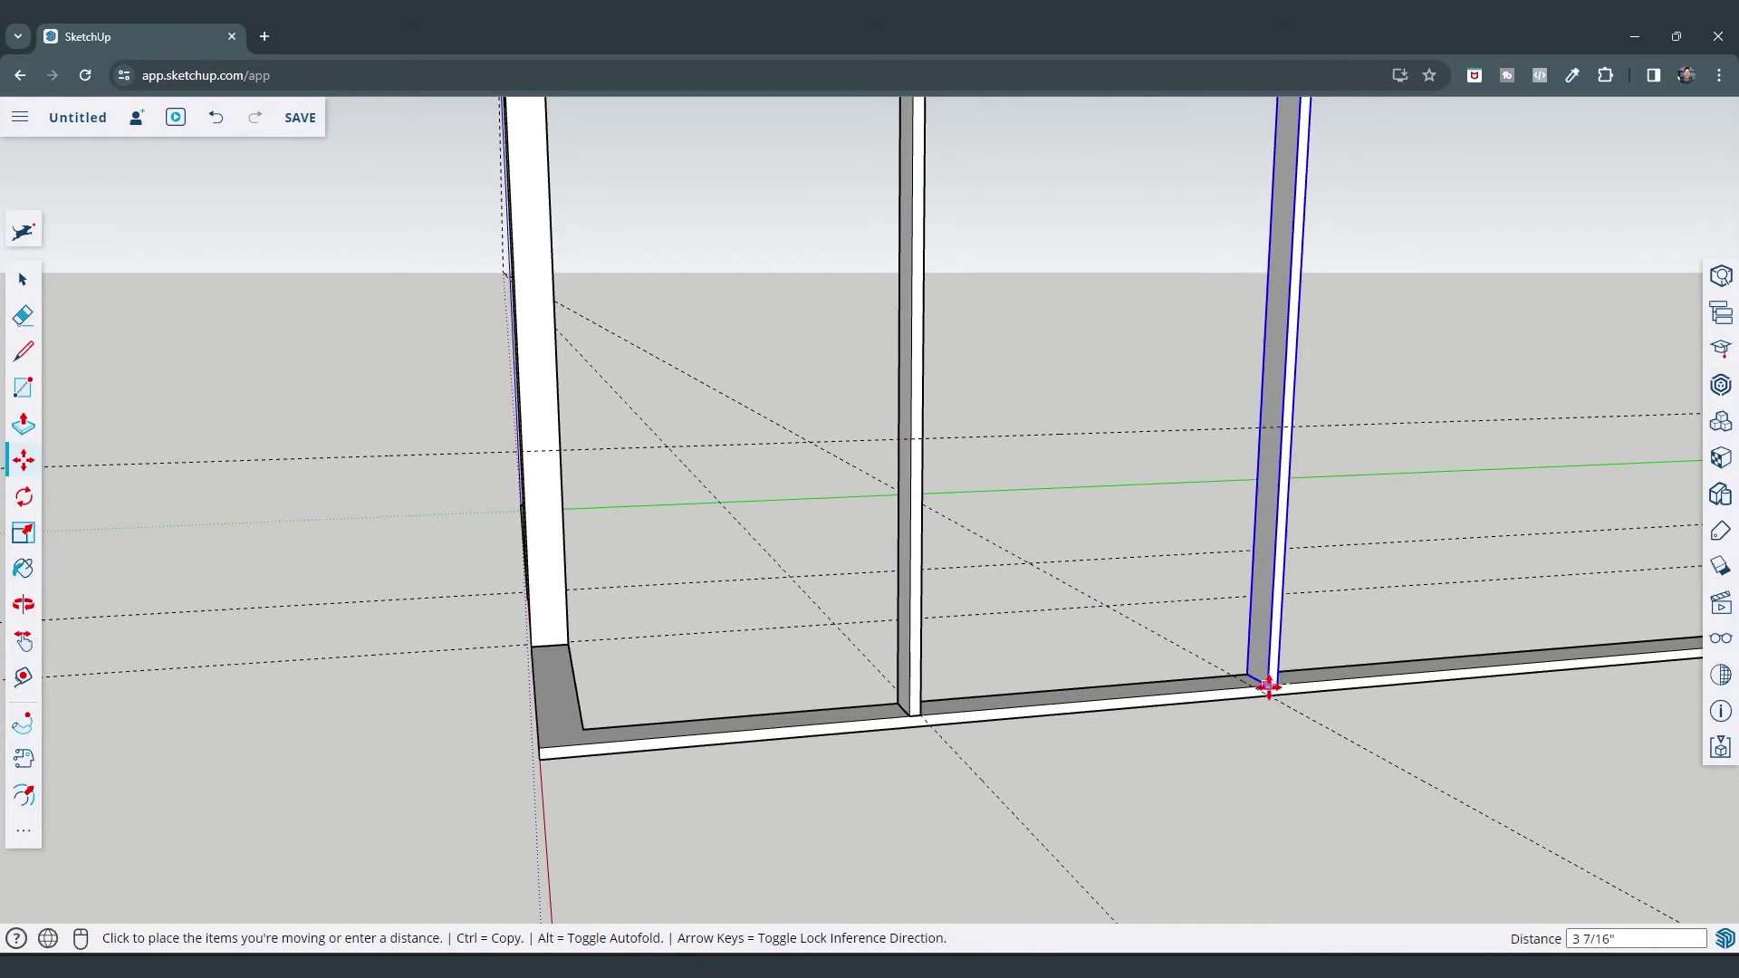
{"action": "left_click", "coordinate": [1257, 689]}
{"action": "scroll", "coordinate": [1211, 722], "scroll_direction": "down", "scroll_amount": 5}
{"action": "mouse_move", "coordinate": [1211, 722]}
{"action": "middle_mouse_down"}
{"action": "mouse_move", "coordinate": [1164, 726]}
{"action": "mouse_move", "coordinate": [1479, 683]}
{"action": "mouse_move", "coordinate": [1727, 766]}
{"action": "mouse_move", "coordinate": [1553, 730]}
{"action": "mouse_move", "coordinate": [1514, 768]}
{"action": "mouse_move", "coordinate": [1382, 715]}
{"action": "middle_mouse_up"}
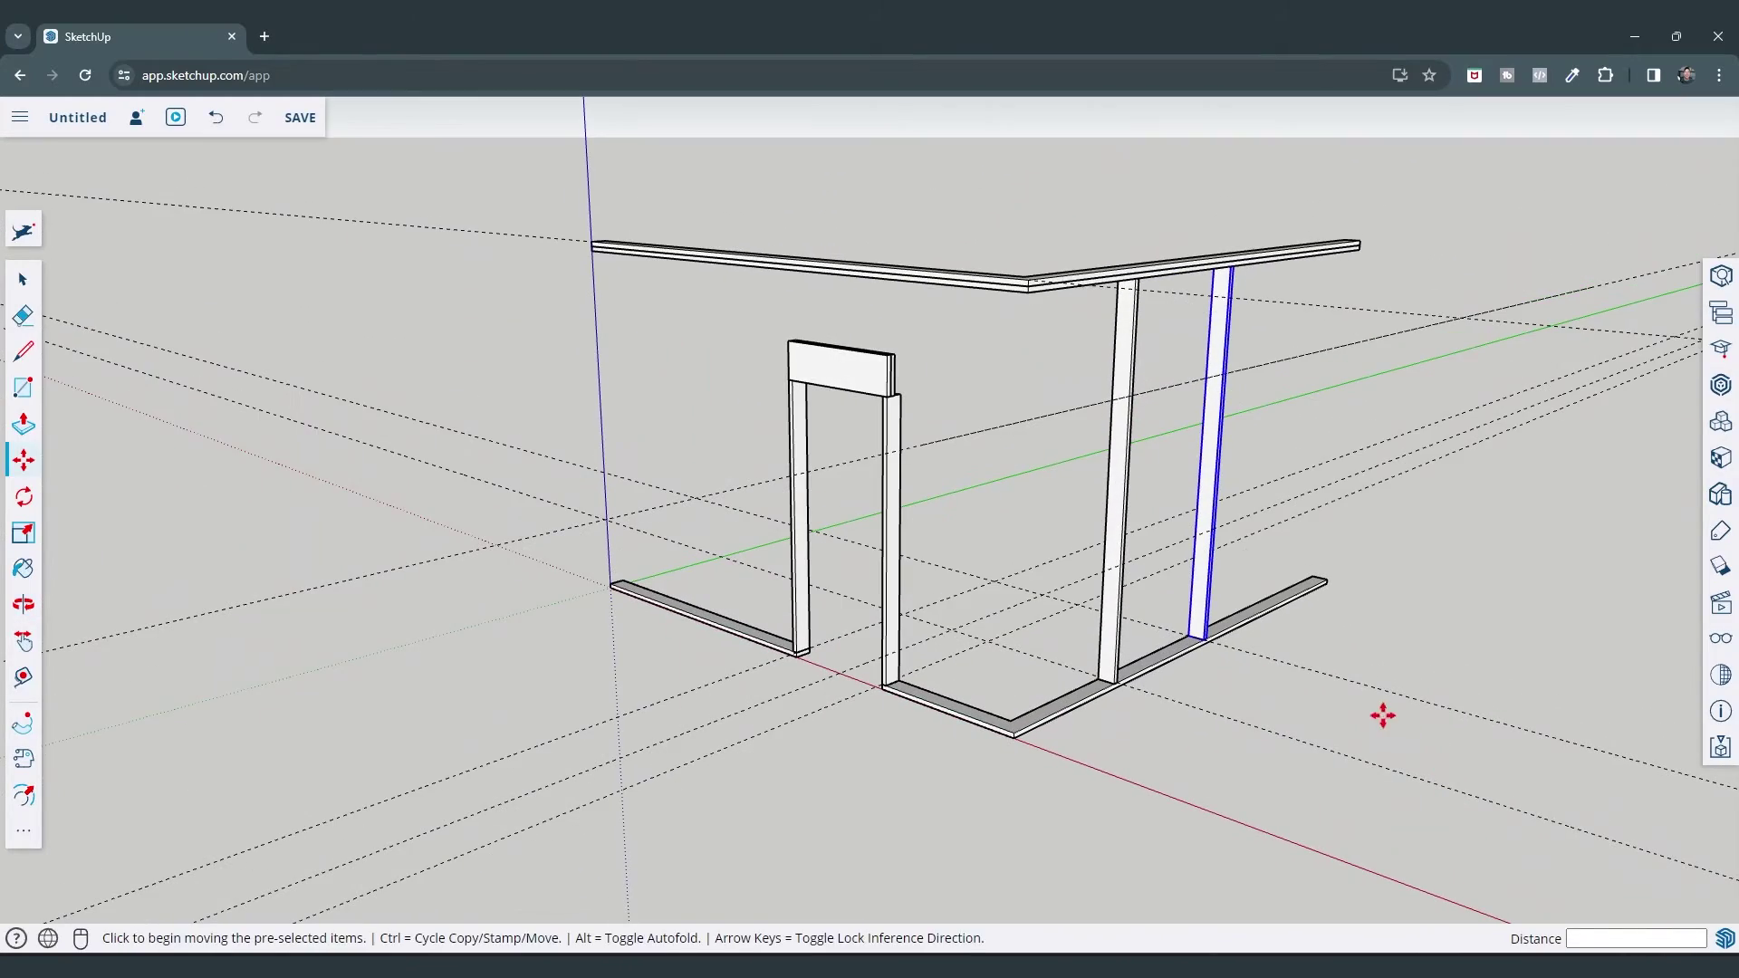
Erase the two cross guides at the side wall studs and the ground-level guides running back through the door opening
{"action": "key", "text": "e"}
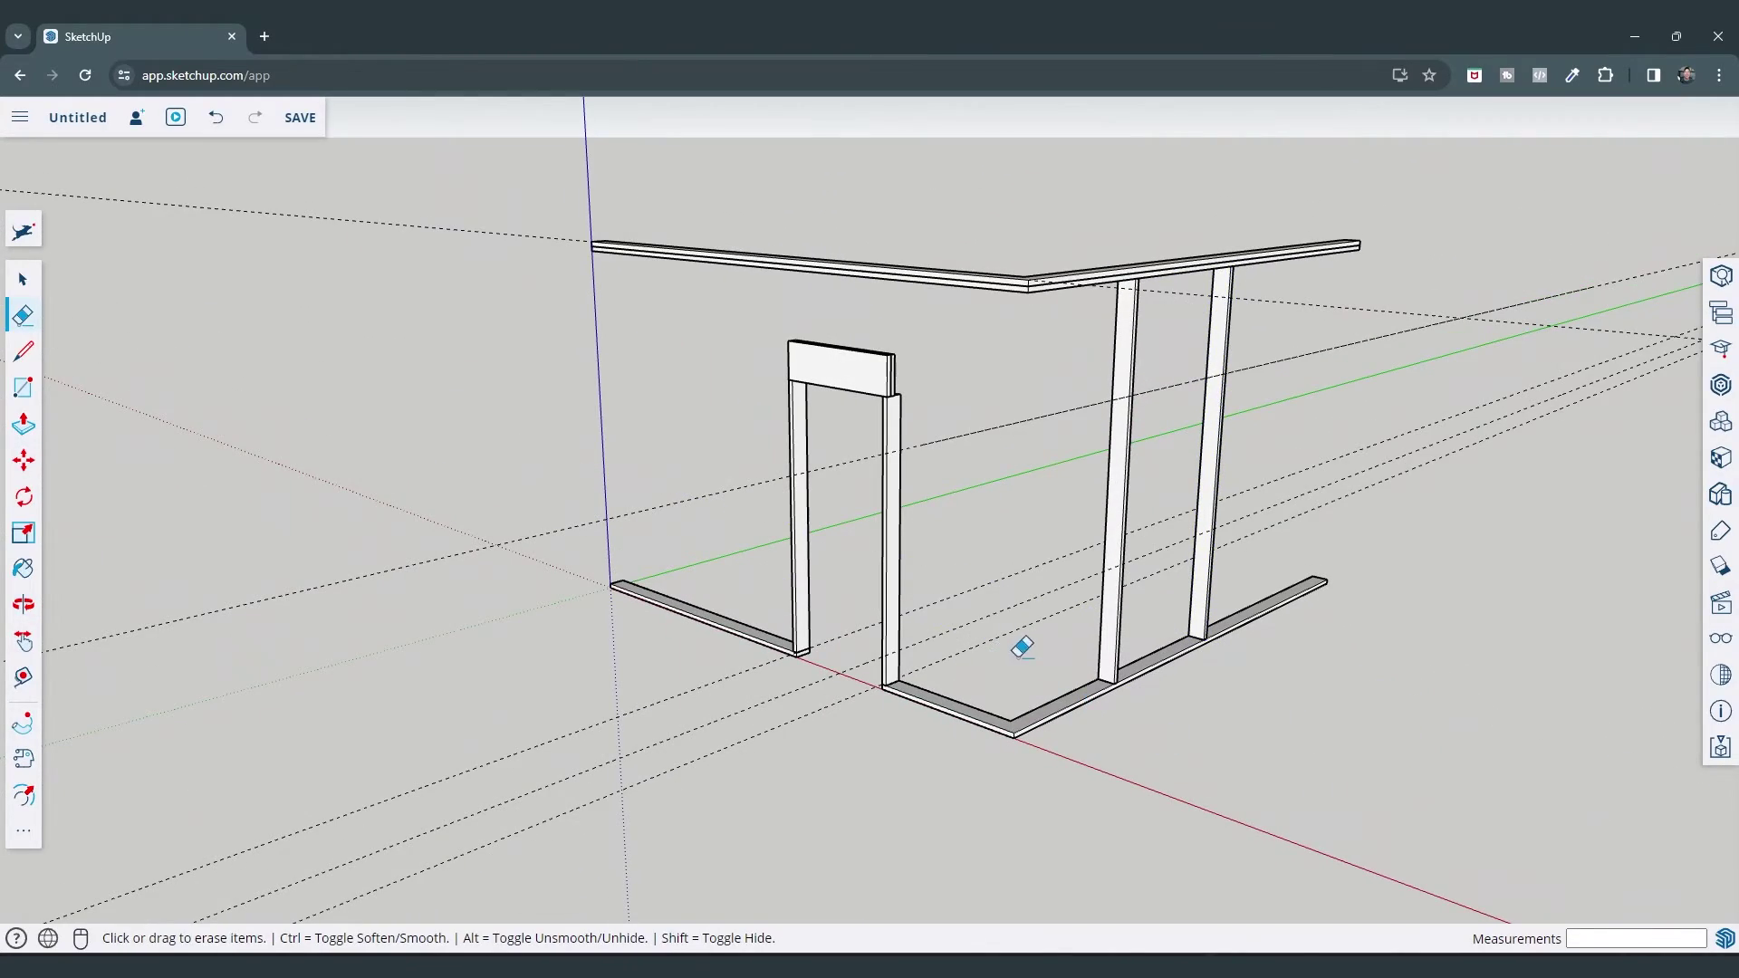
{"action": "mouse_move", "coordinate": [1021, 648]}
{"action": "middle_mouse_down"}
{"action": "mouse_move", "coordinate": [1031, 579]}
{"action": "mouse_move", "coordinate": [1031, 633]}
{"action": "middle_mouse_up"}
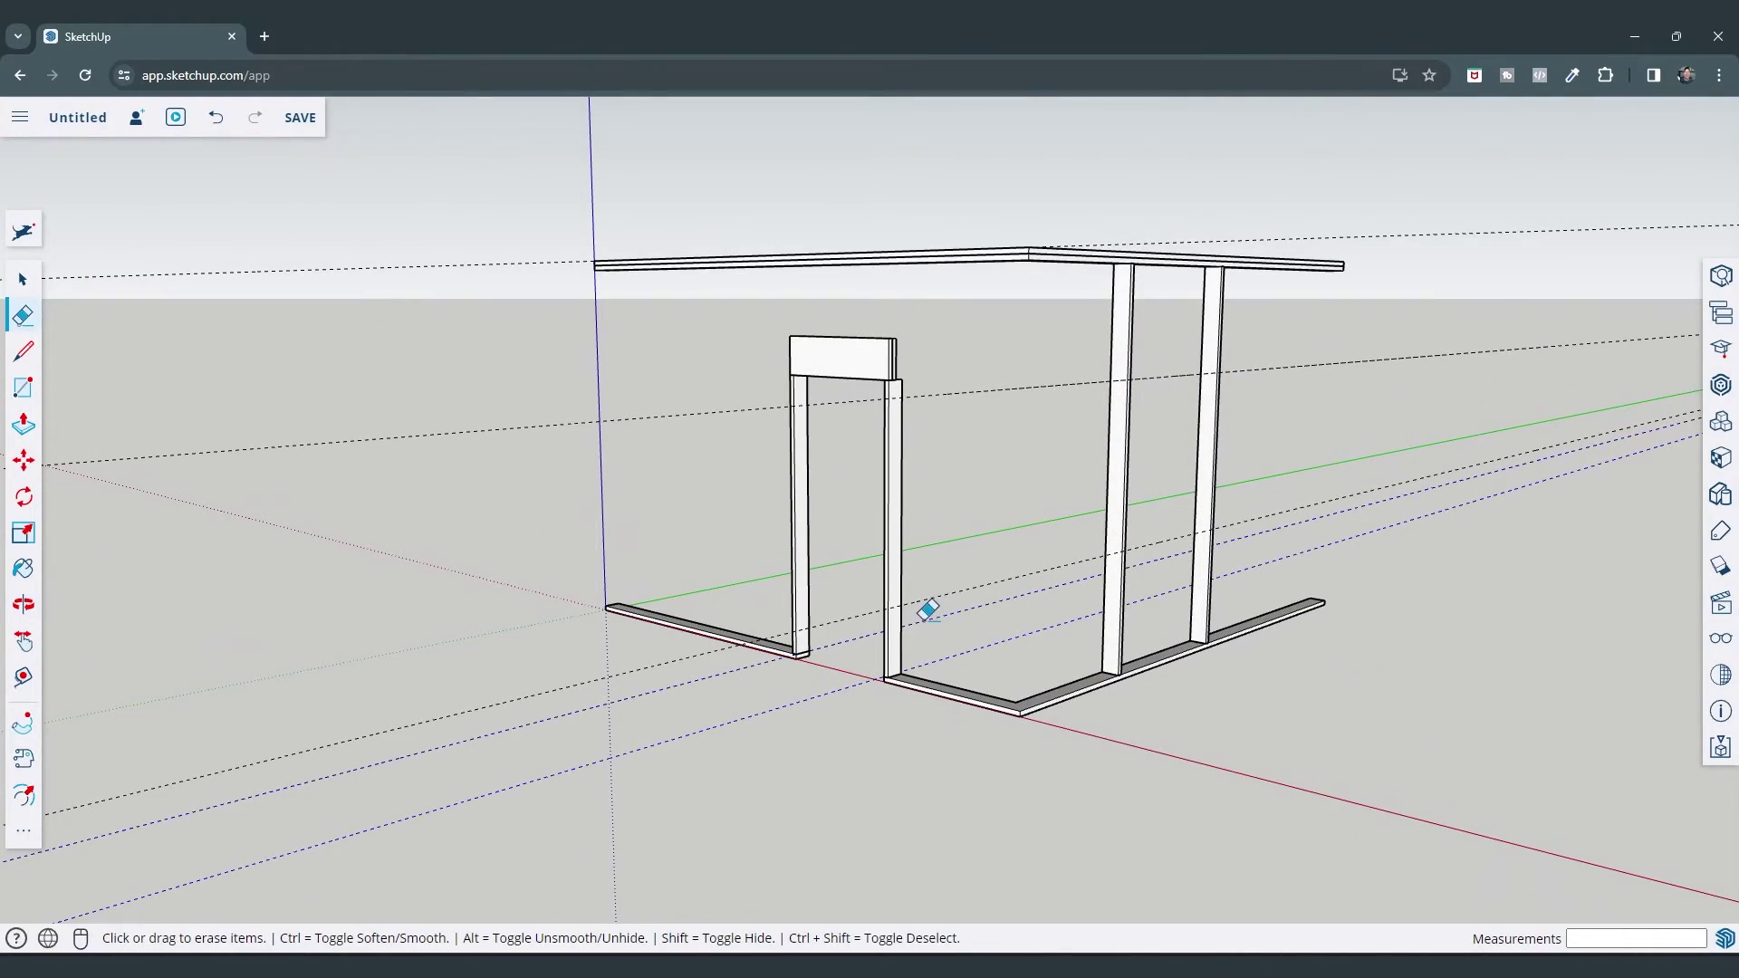
{"action": "mouse_move", "coordinate": [885, 767]}
{"action": "middle_mouse_down"}
{"action": "mouse_move", "coordinate": [1180, 508]}
{"action": "mouse_move", "coordinate": [916, 489]}
{"action": "mouse_move", "coordinate": [940, 450]}
{"action": "middle_mouse_up"}
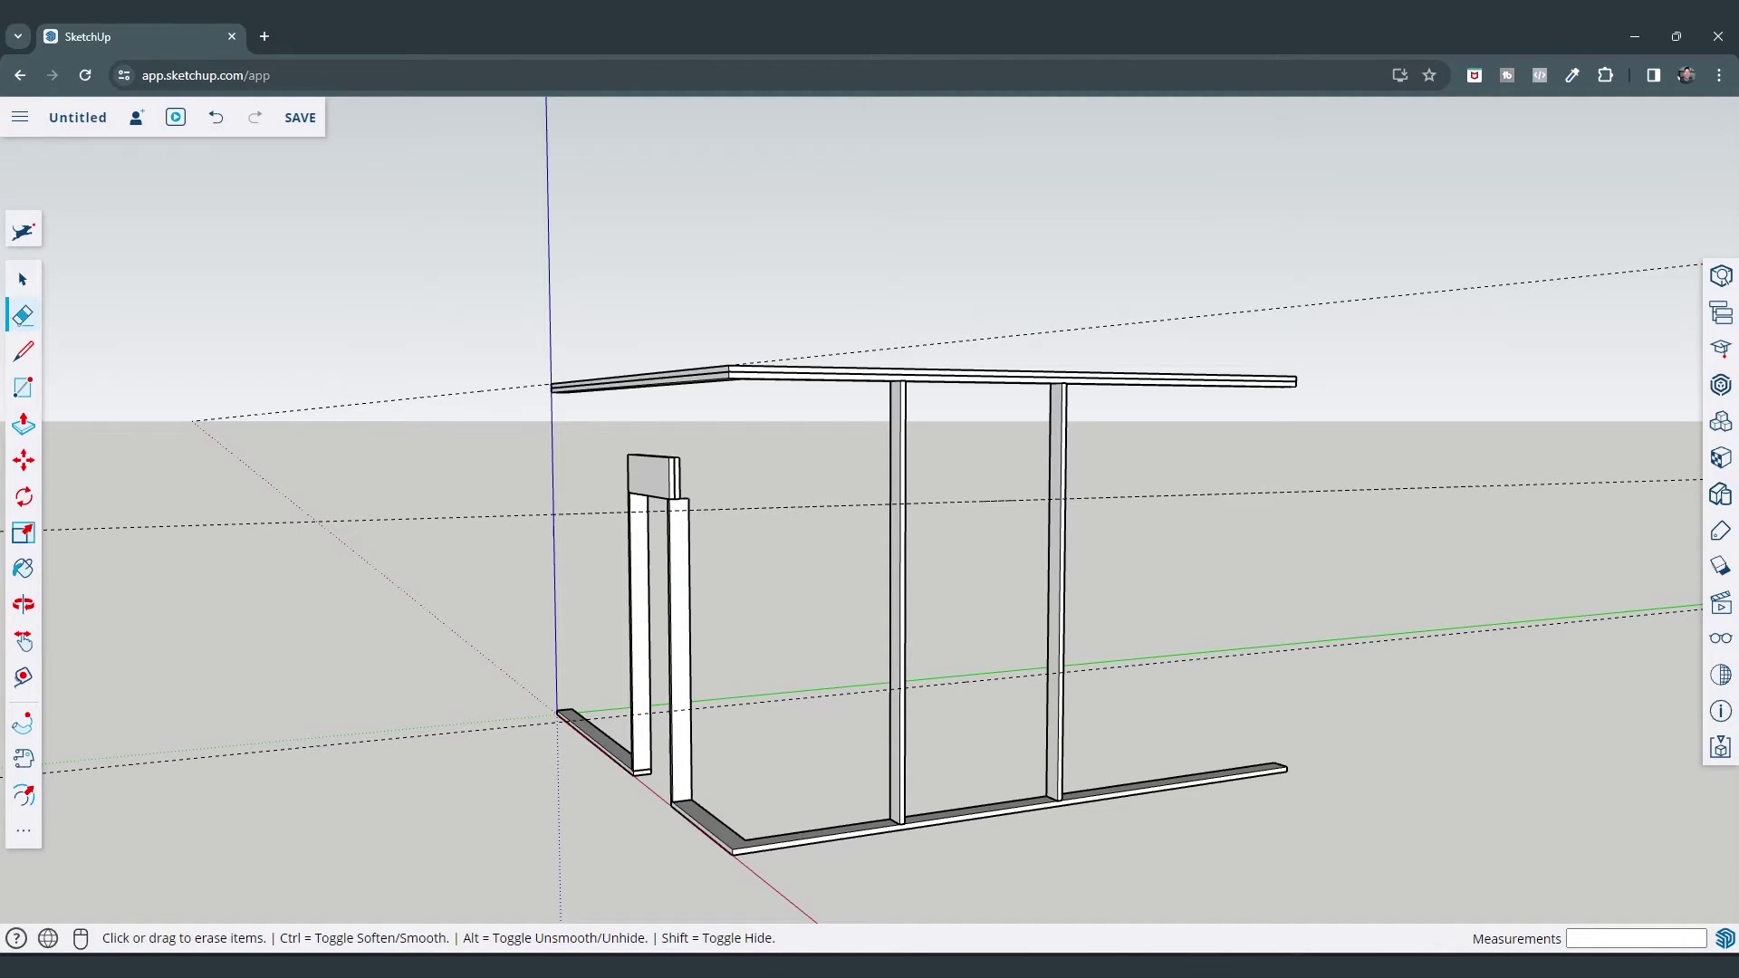
{"action": "middle_click_drag", "start_coordinate": [1503, 725], "coordinate": [1540, 762]}
{"action": "key", "text": "space"}
Draw a window sill profile across the inner face of the stud farther from the corner, at the lower horizontal guide
{"action": "scroll", "coordinate": [948, 687], "scroll_direction": "up", "scroll_amount": 6}
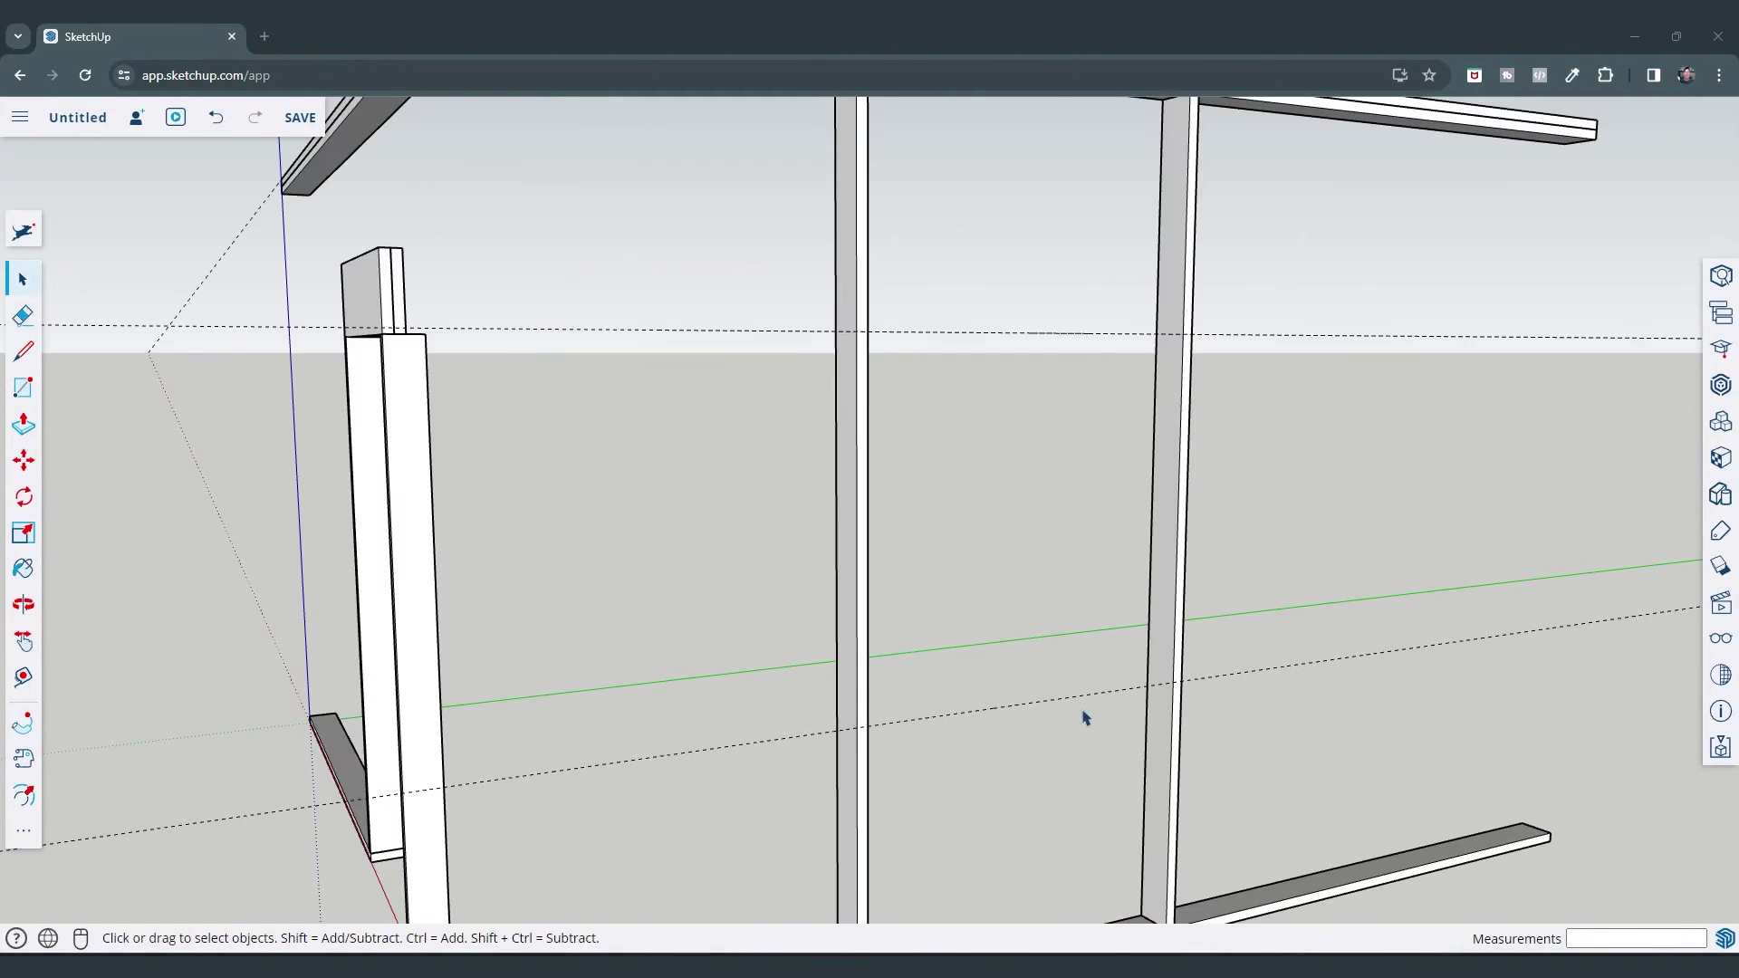
{"action": "middle_click_drag", "start_coordinate": [1103, 671], "coordinate": [1098, 671]}
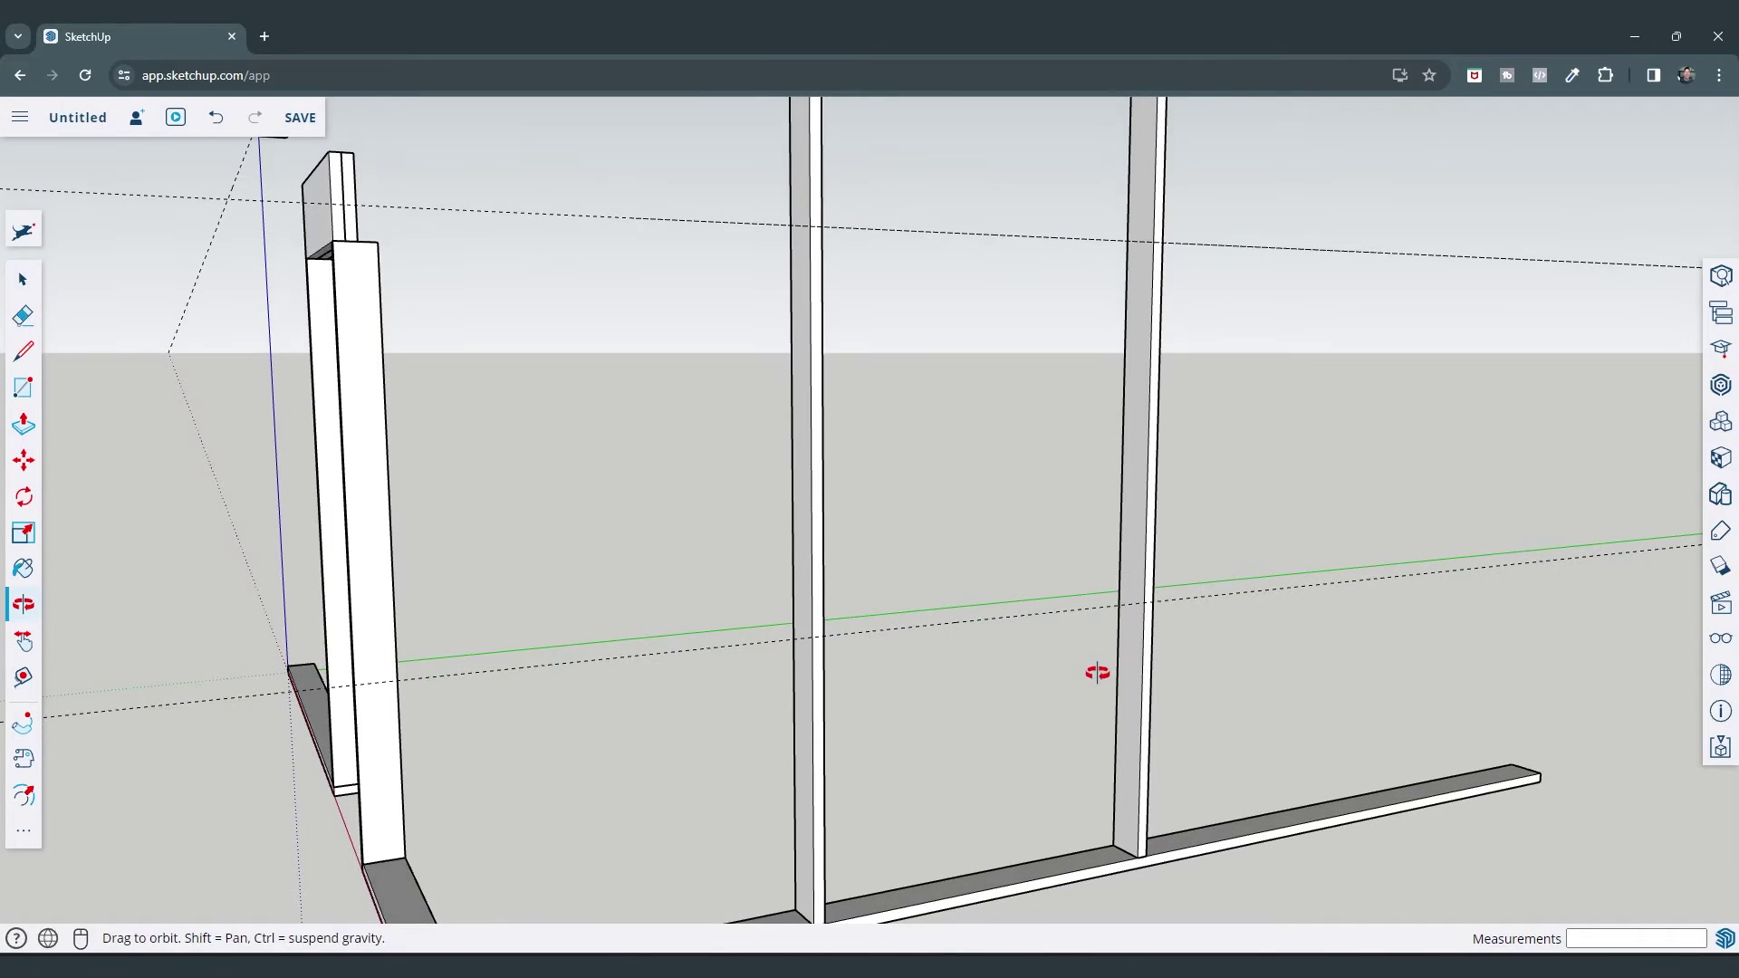
{"action": "key", "text": "l"}
{"action": "left_click", "coordinate": [1144, 602]}
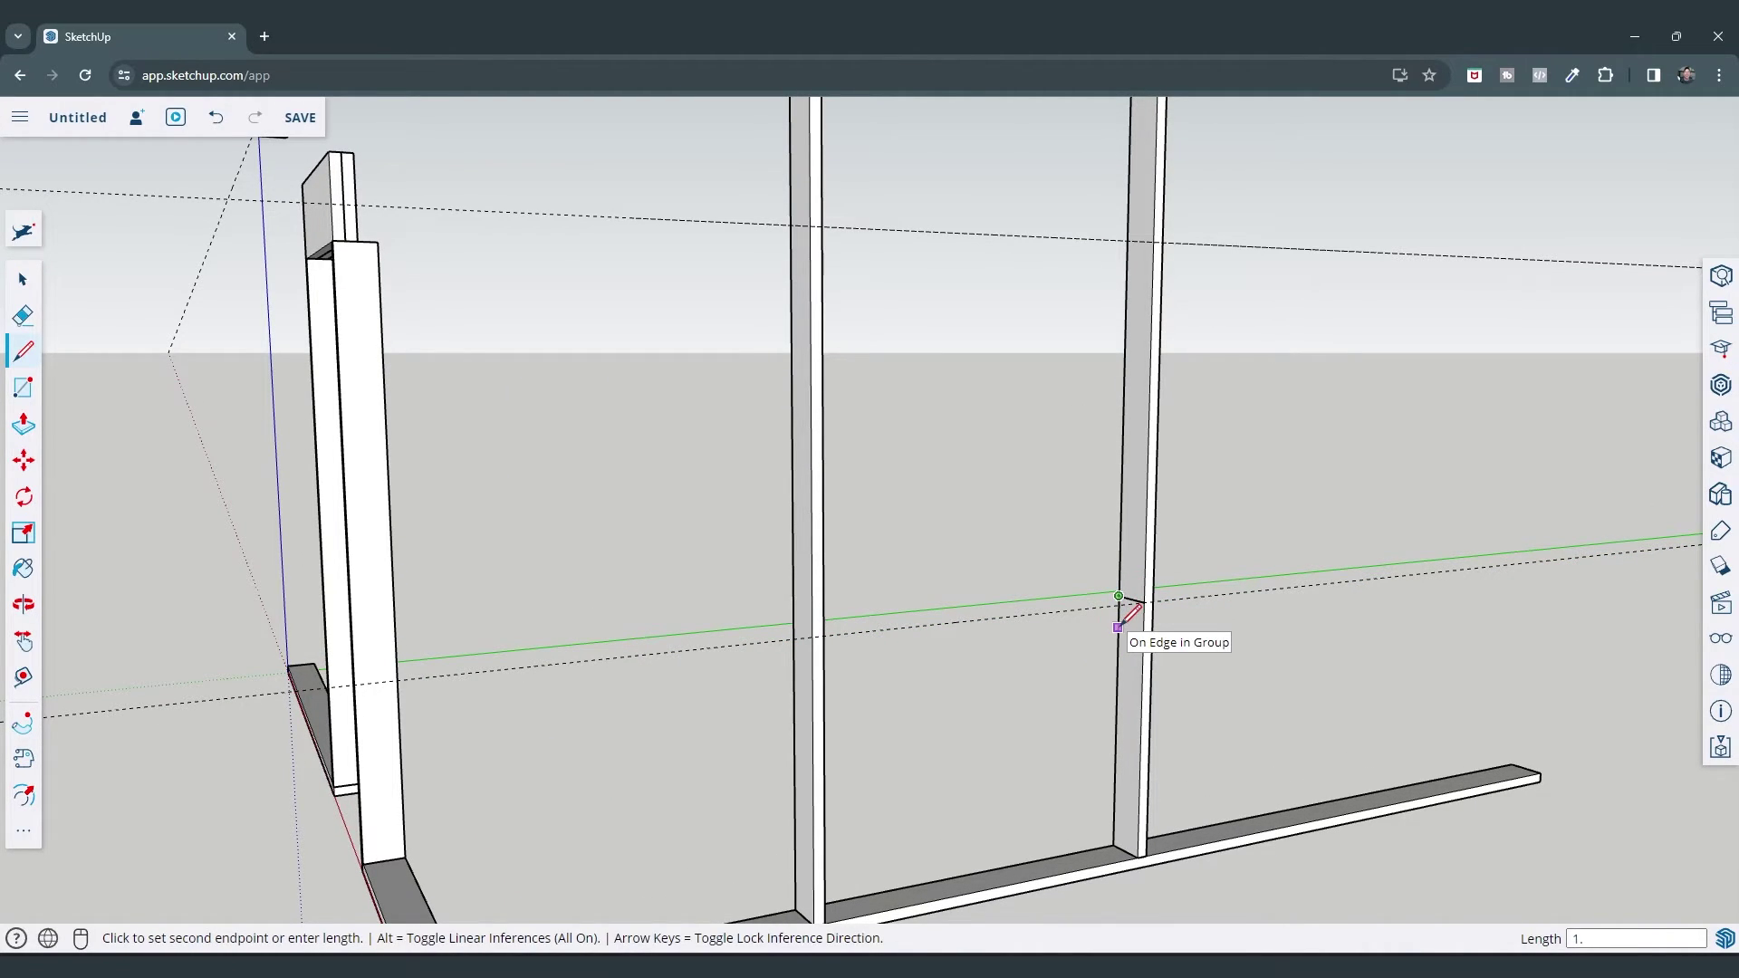
{"action": "scroll", "coordinate": [1142, 608], "scroll_direction": "up", "scroll_amount": 3}
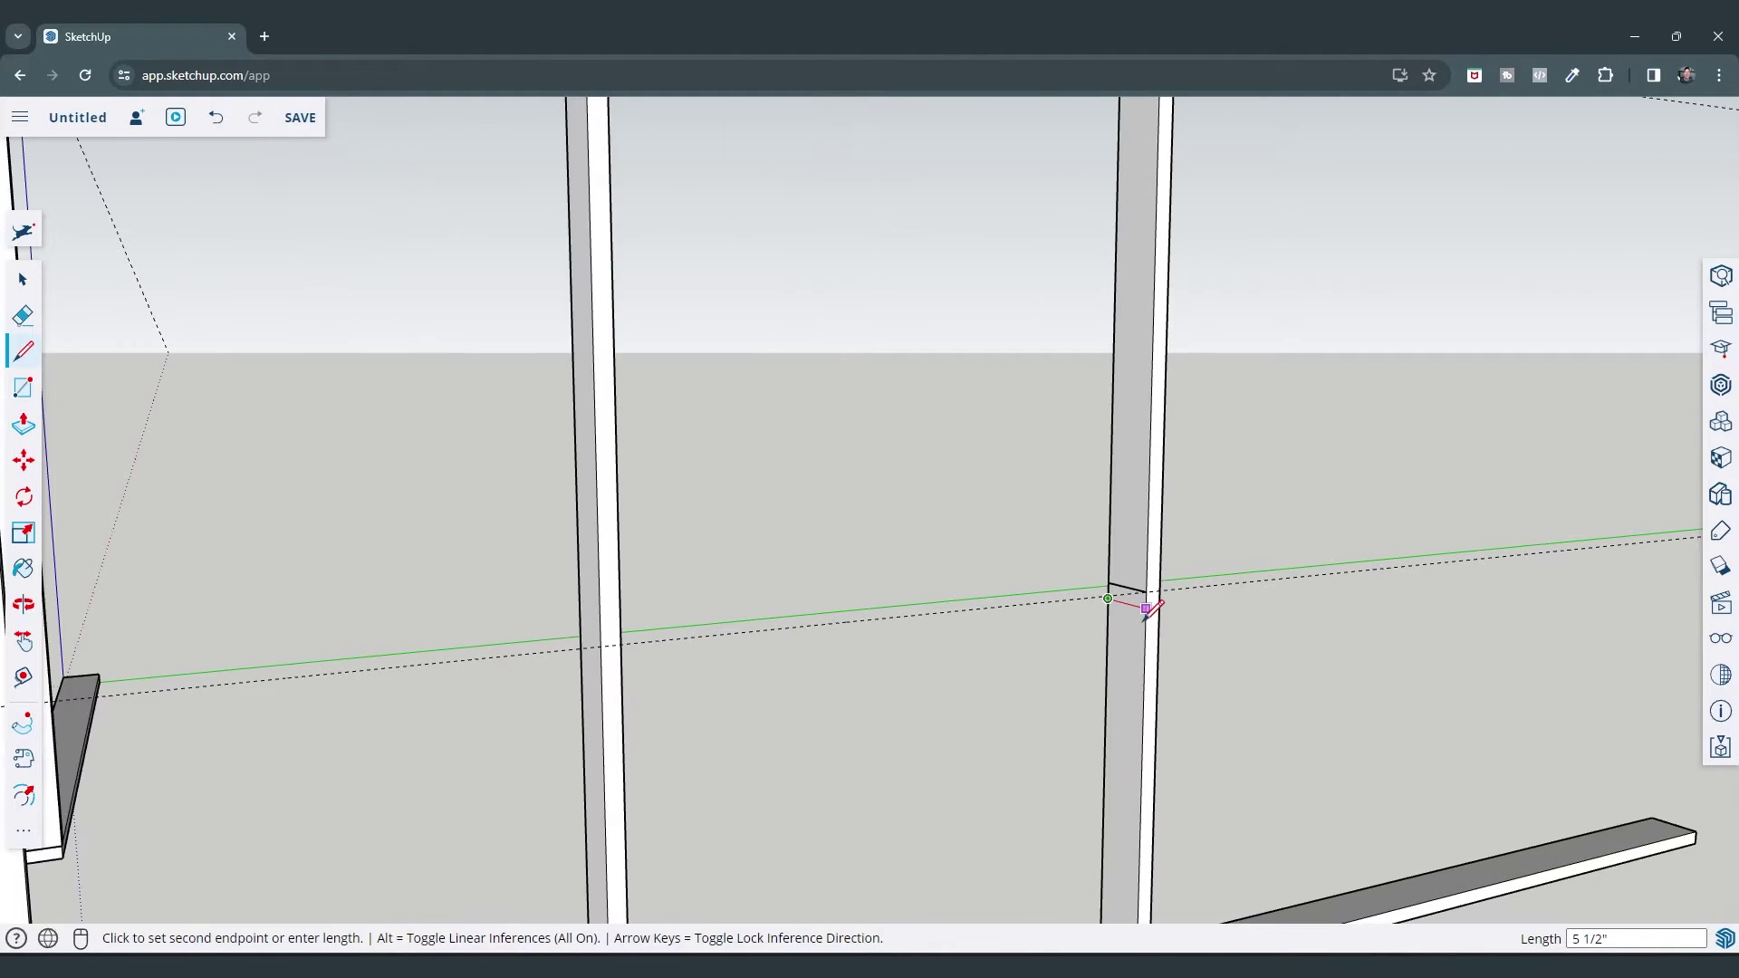
{"action": "left_click", "coordinate": [1145, 605]}
{"action": "key", "text": "space"}
Extrude the sill profile across the window opening to the opposite stud and group the sill board
{"action": "key", "text": "p"}
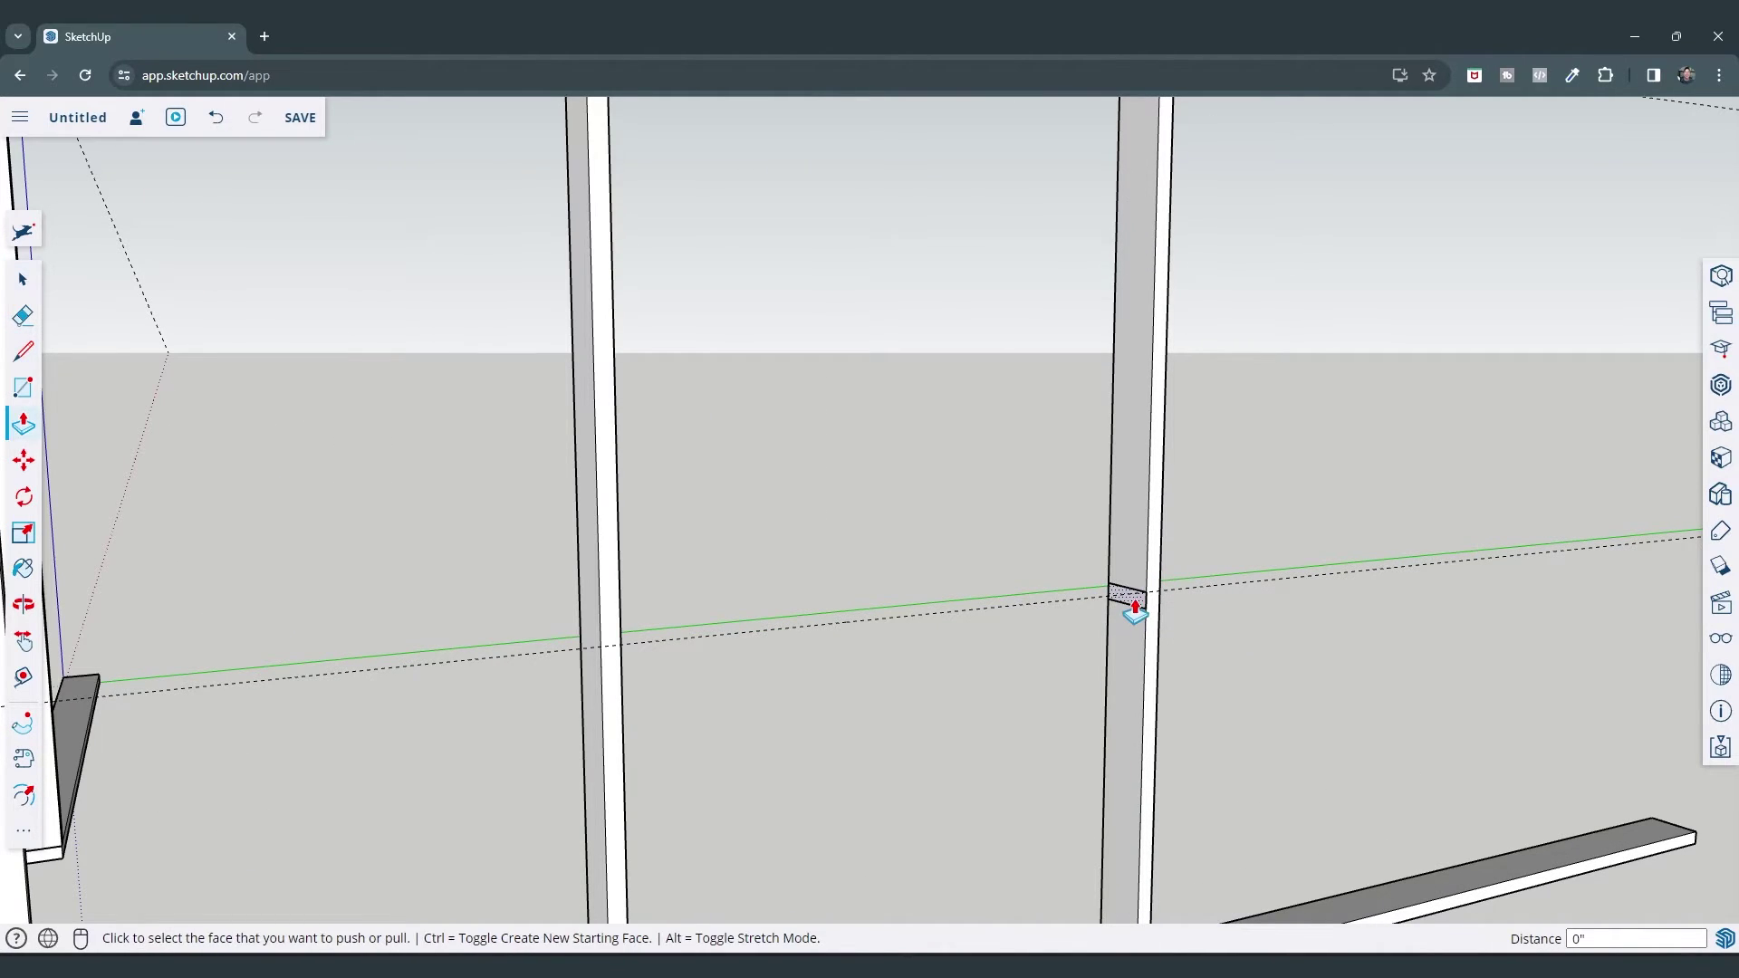
{"action": "left_click", "coordinate": [1130, 602]}
{"action": "scroll", "coordinate": [962, 633], "scroll_direction": "down", "scroll_amount": 2}
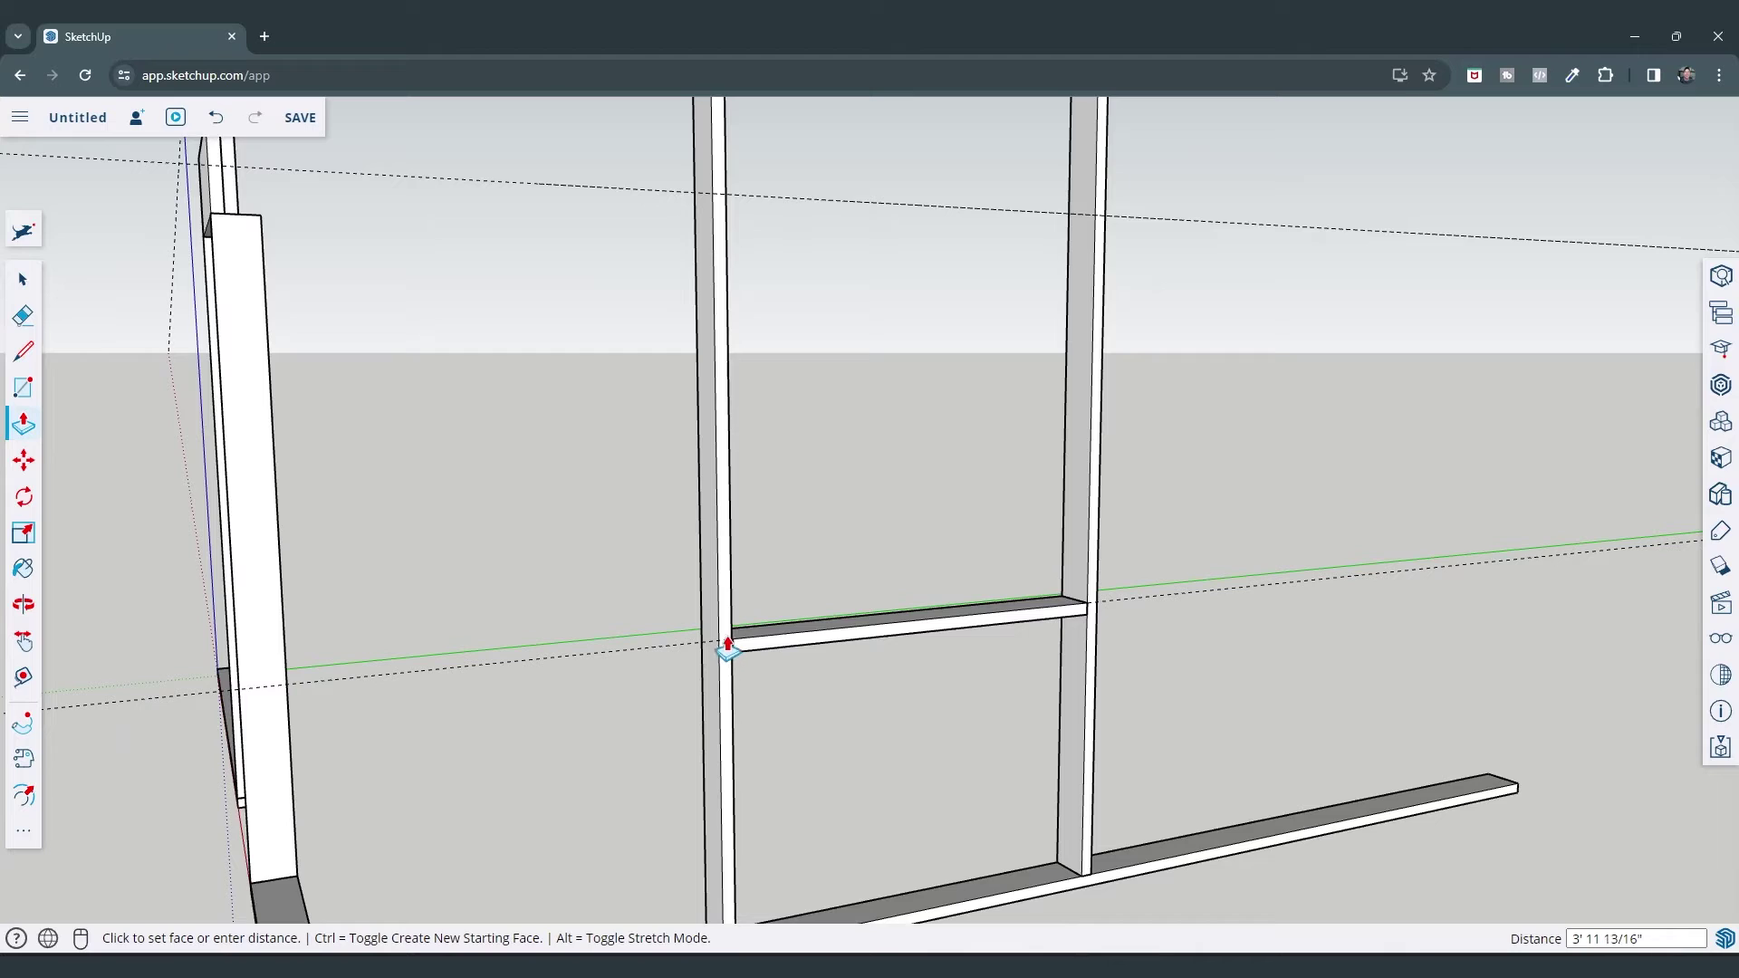
{"action": "left_click", "coordinate": [730, 635]}
{"action": "key", "text": "space"}
{"action": "triple_click", "coordinate": [801, 645]}
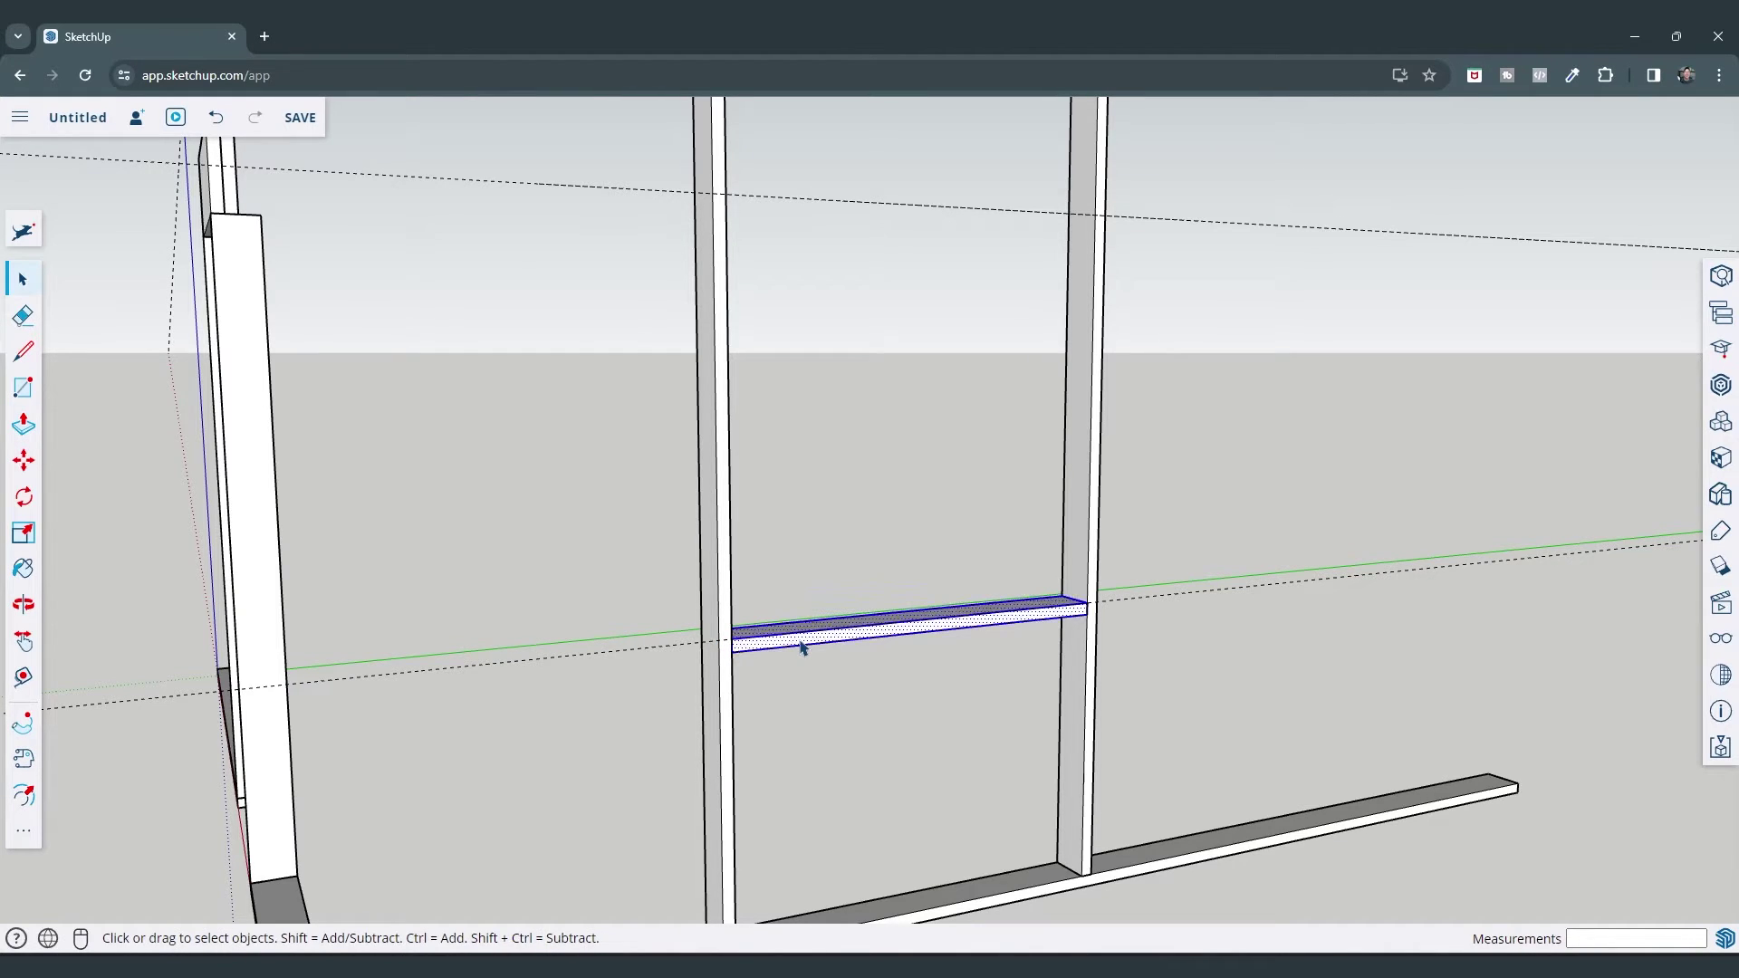
{"action": "right_click", "coordinate": [801, 645]}
{"action": "left_click", "coordinate": [859, 755]}
Copy the front door header board to the window opening, placing its bottom corner on the near-corner stud at the upper guide
{"action": "scroll", "coordinate": [951, 634], "scroll_direction": "down", "scroll_amount": 3}
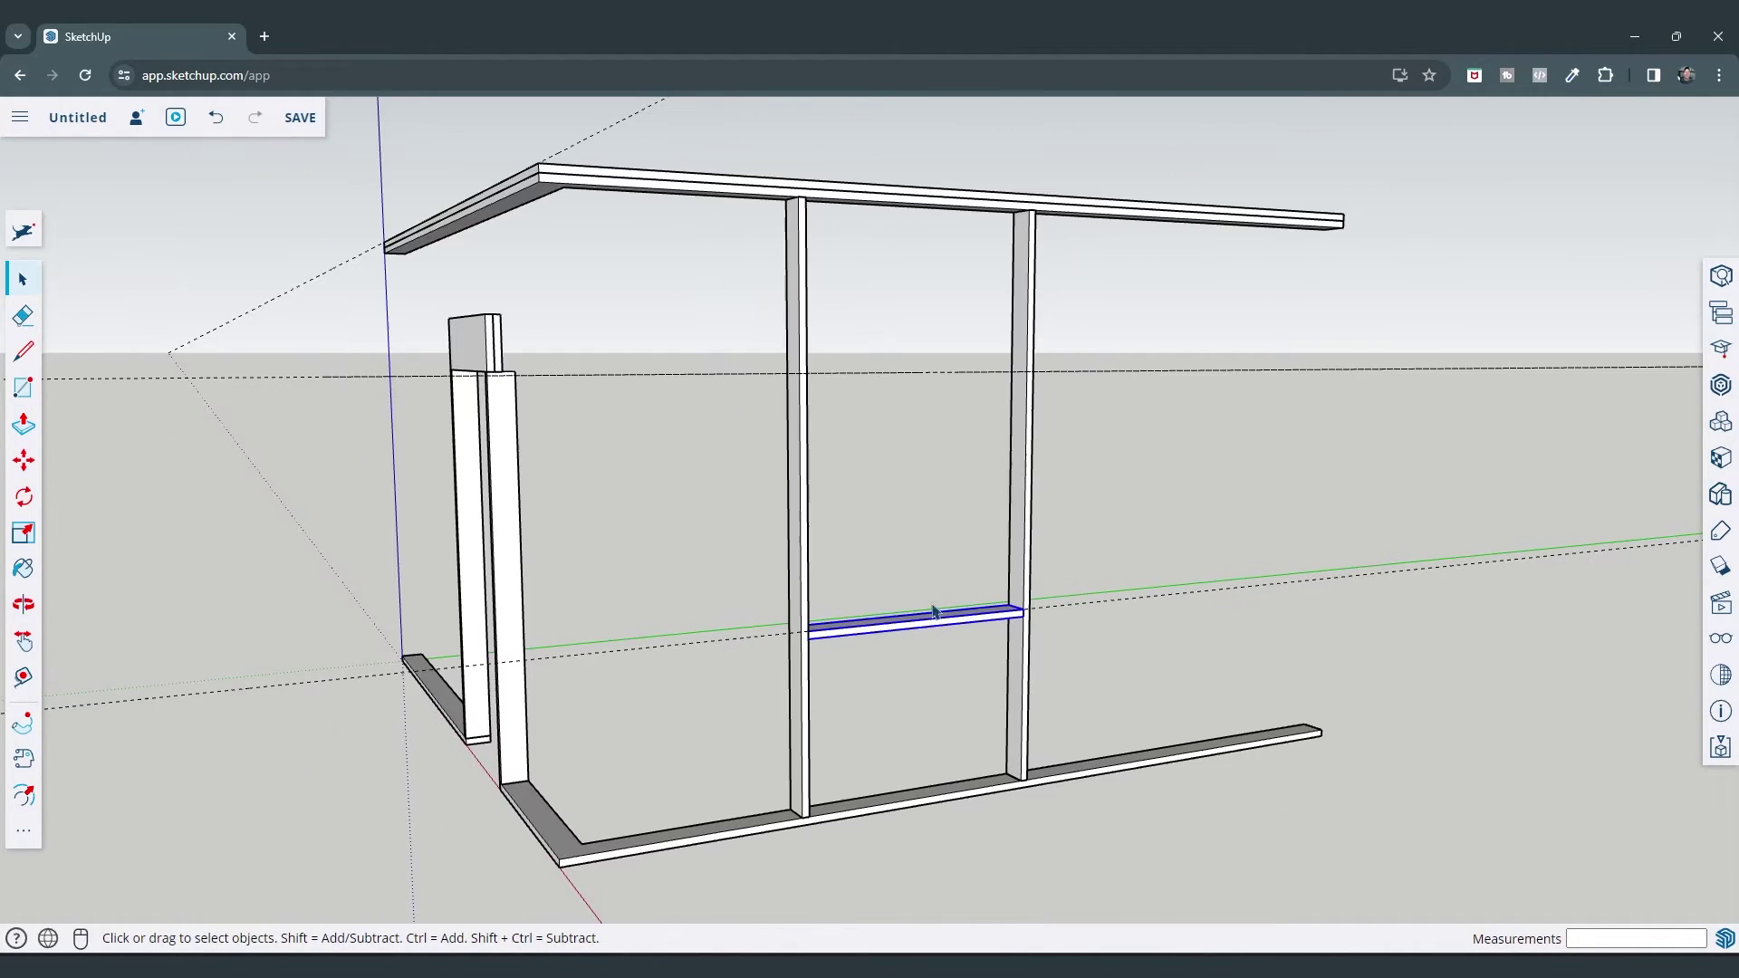
{"action": "middle_click_drag", "start_coordinate": [1042, 627], "coordinate": [1005, 627]}
{"action": "middle_click_drag", "start_coordinate": [900, 433], "coordinate": [874, 479]}
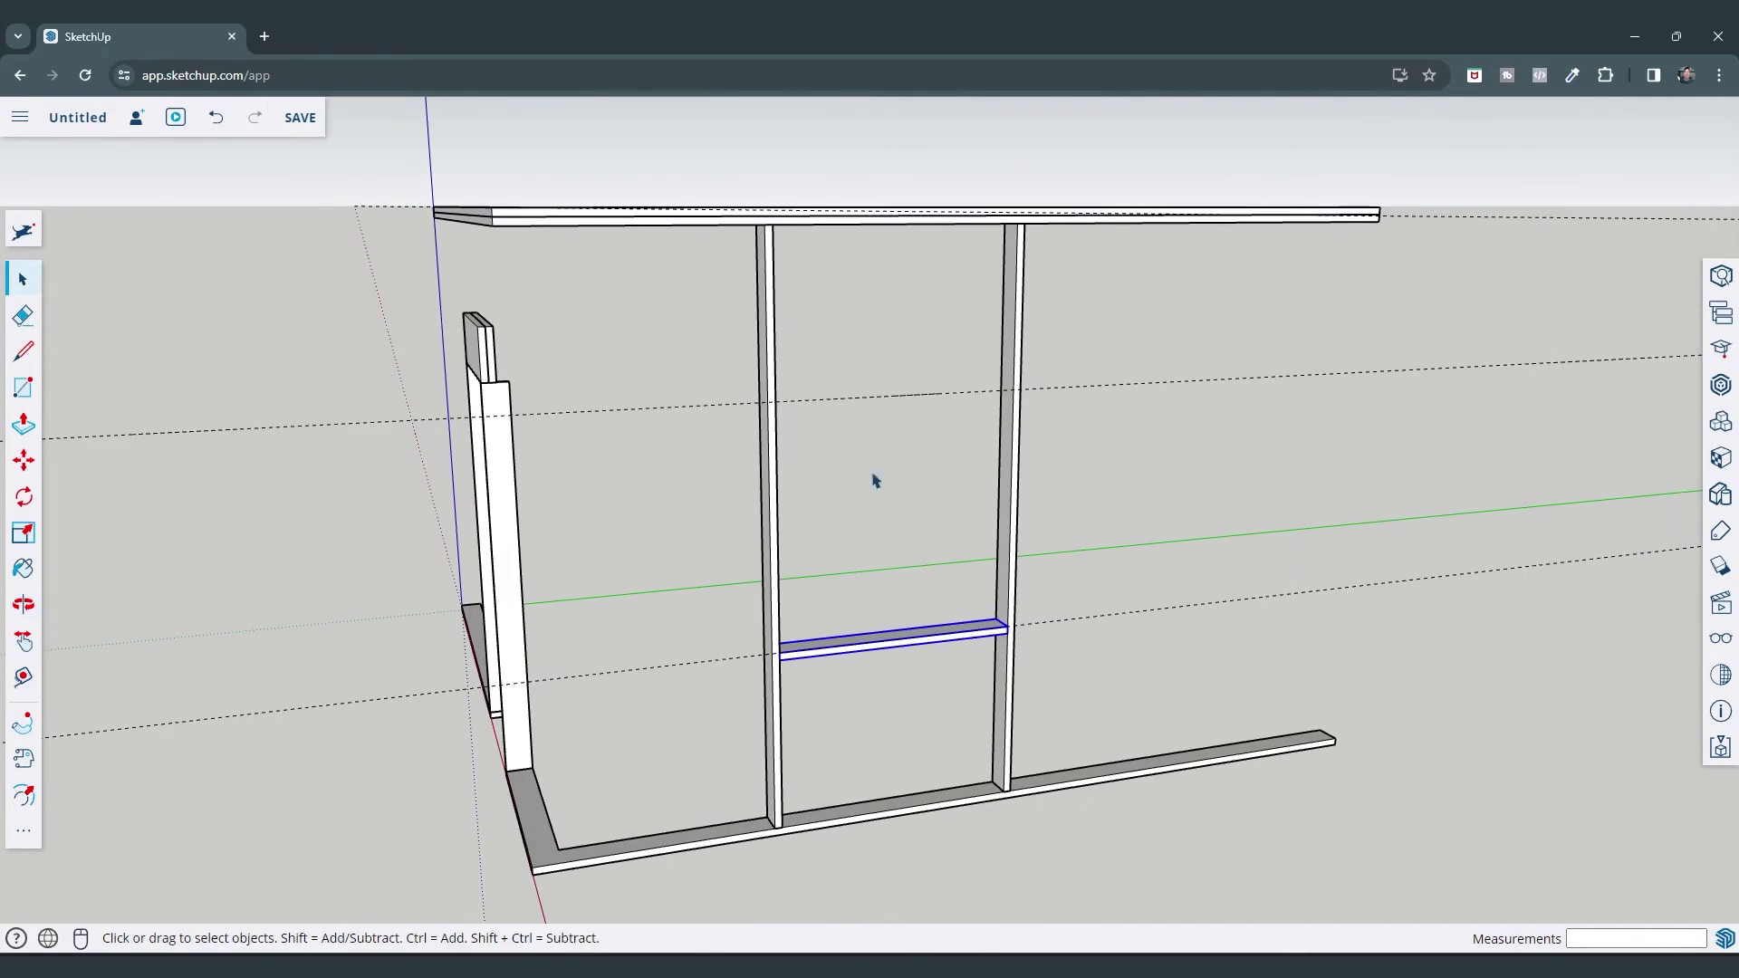
{"action": "left_click", "coordinate": [461, 357]}
{"action": "middle_click_drag", "start_coordinate": [462, 358], "coordinate": [696, 399]}
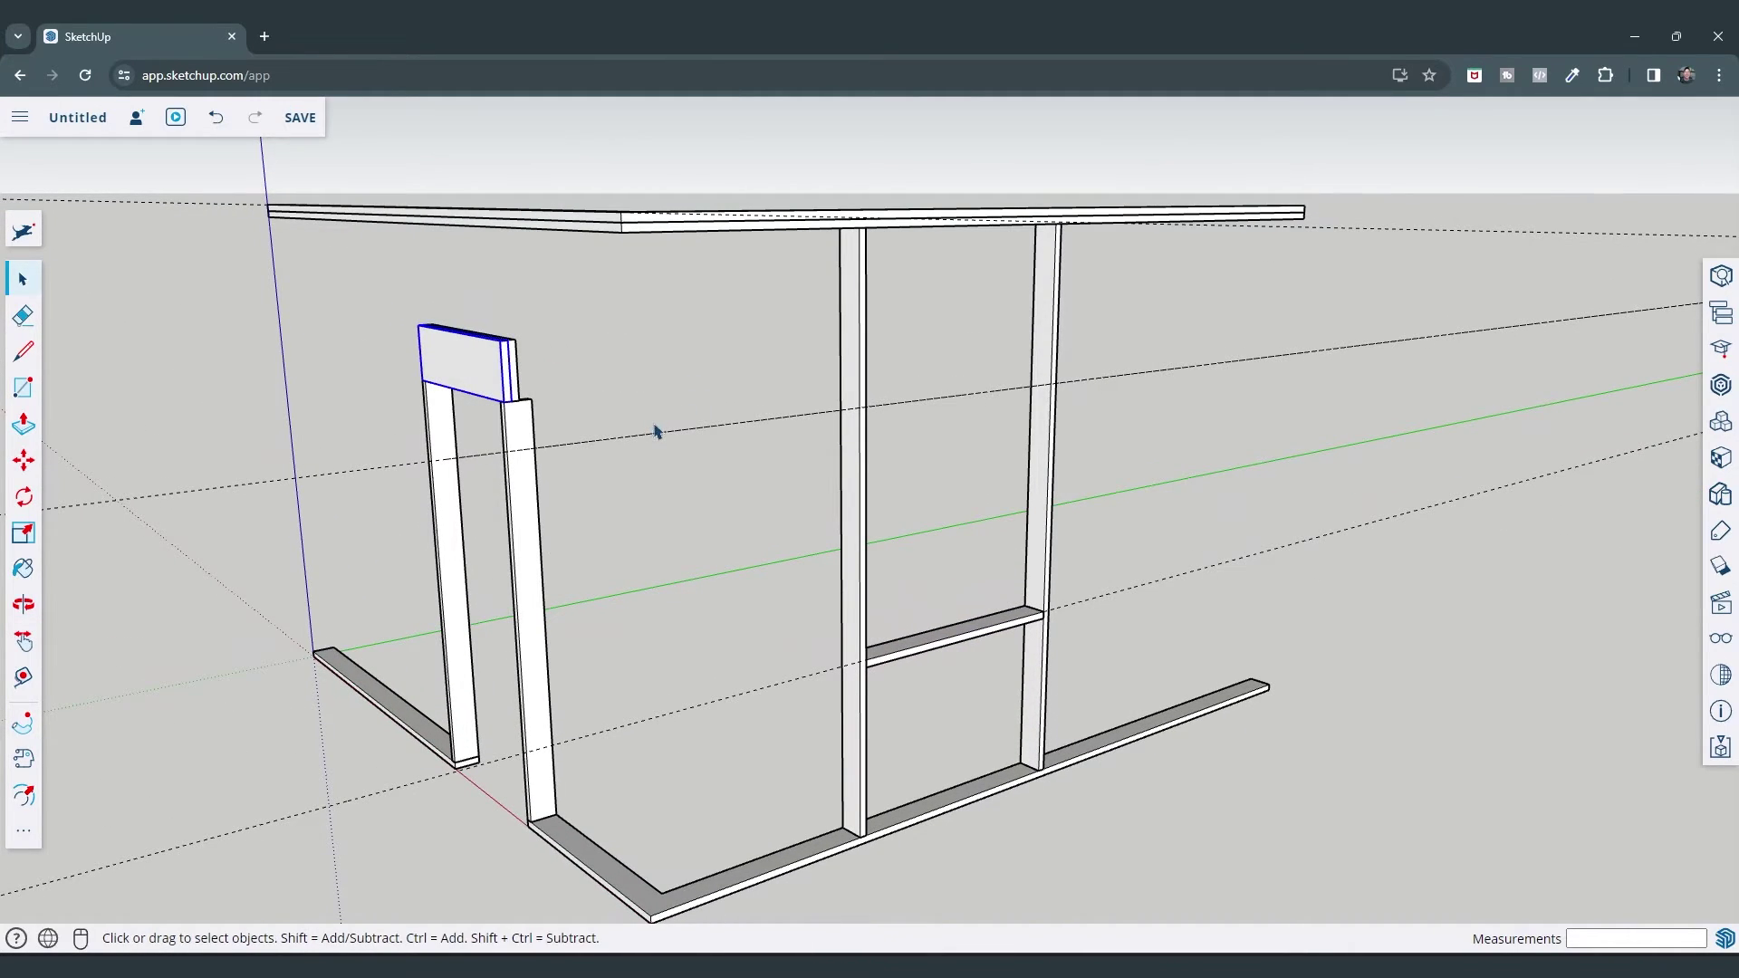
{"action": "key", "text": "m"}
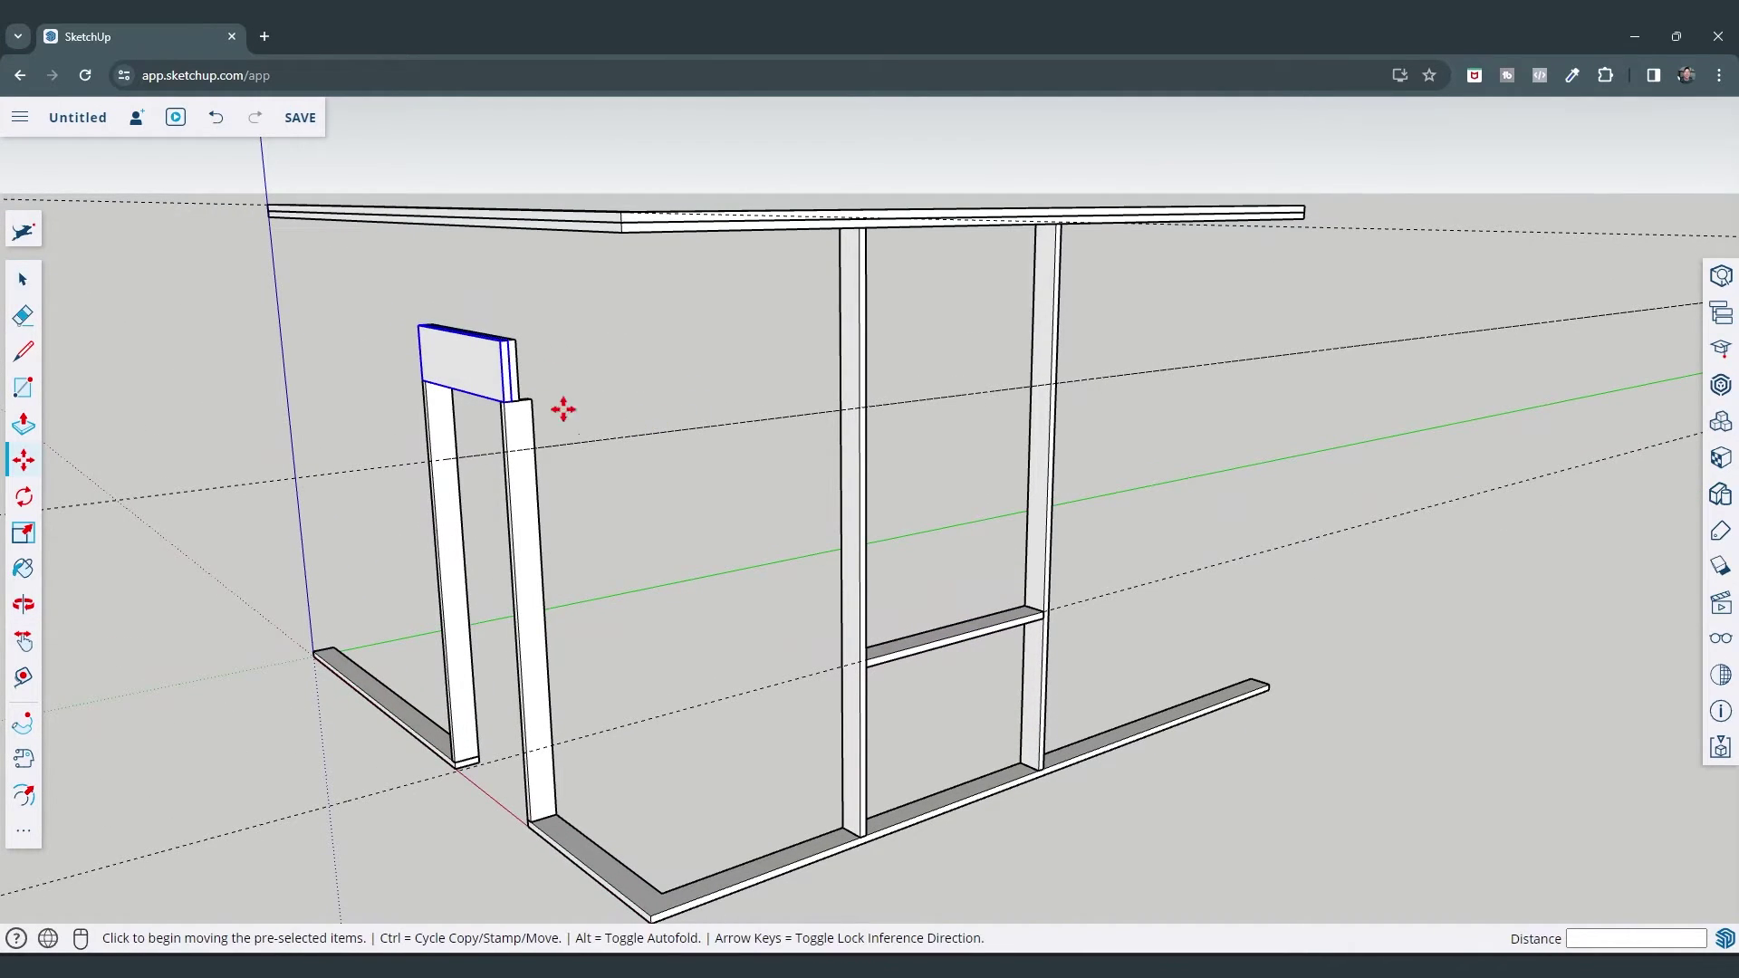
{"action": "left_click", "coordinate": [421, 382]}
{"action": "key", "text": "ctrl"}
{"action": "left_click", "coordinate": [867, 406]}
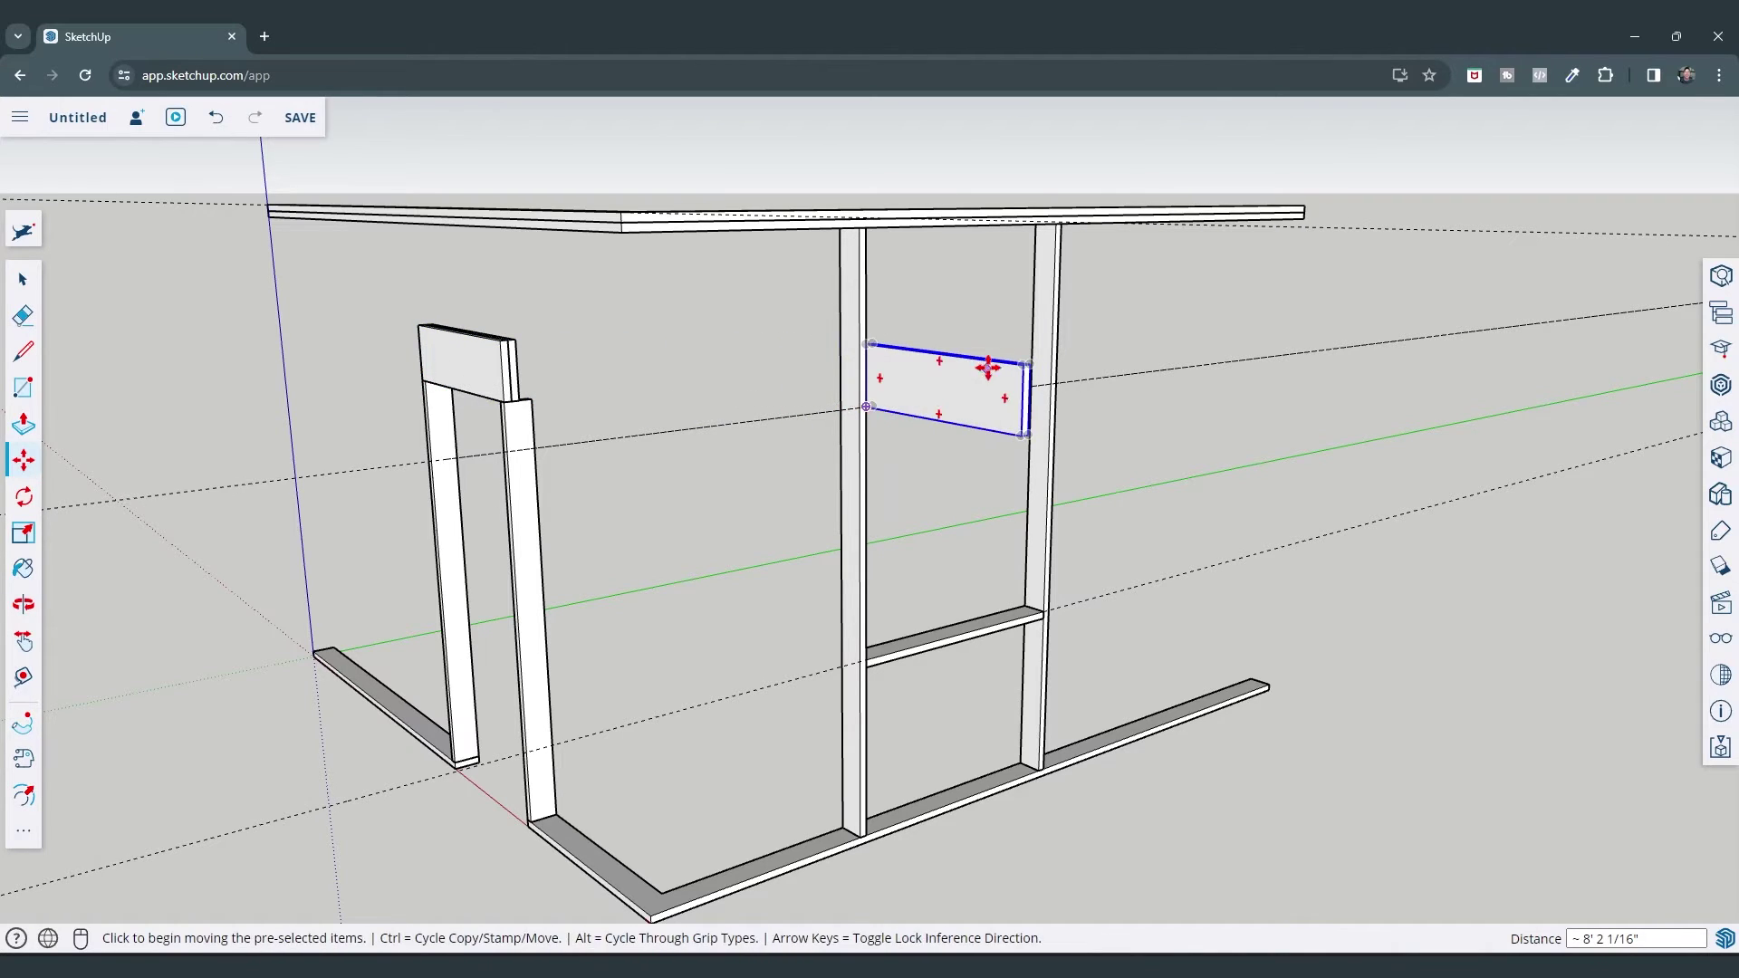
Rotate the copied header board about its bottom corner at the stud until it runs along the side wall
{"action": "middle_click_drag", "start_coordinate": [988, 367], "coordinate": [916, 520]}
{"action": "scroll", "coordinate": [862, 466], "scroll_direction": "up", "scroll_amount": 5}
{"action": "scroll", "coordinate": [846, 427], "scroll_direction": "down", "scroll_amount": 5}
{"action": "scroll", "coordinate": [826, 416], "scroll_direction": "up", "scroll_amount": 2}
{"action": "key", "text": "q"}
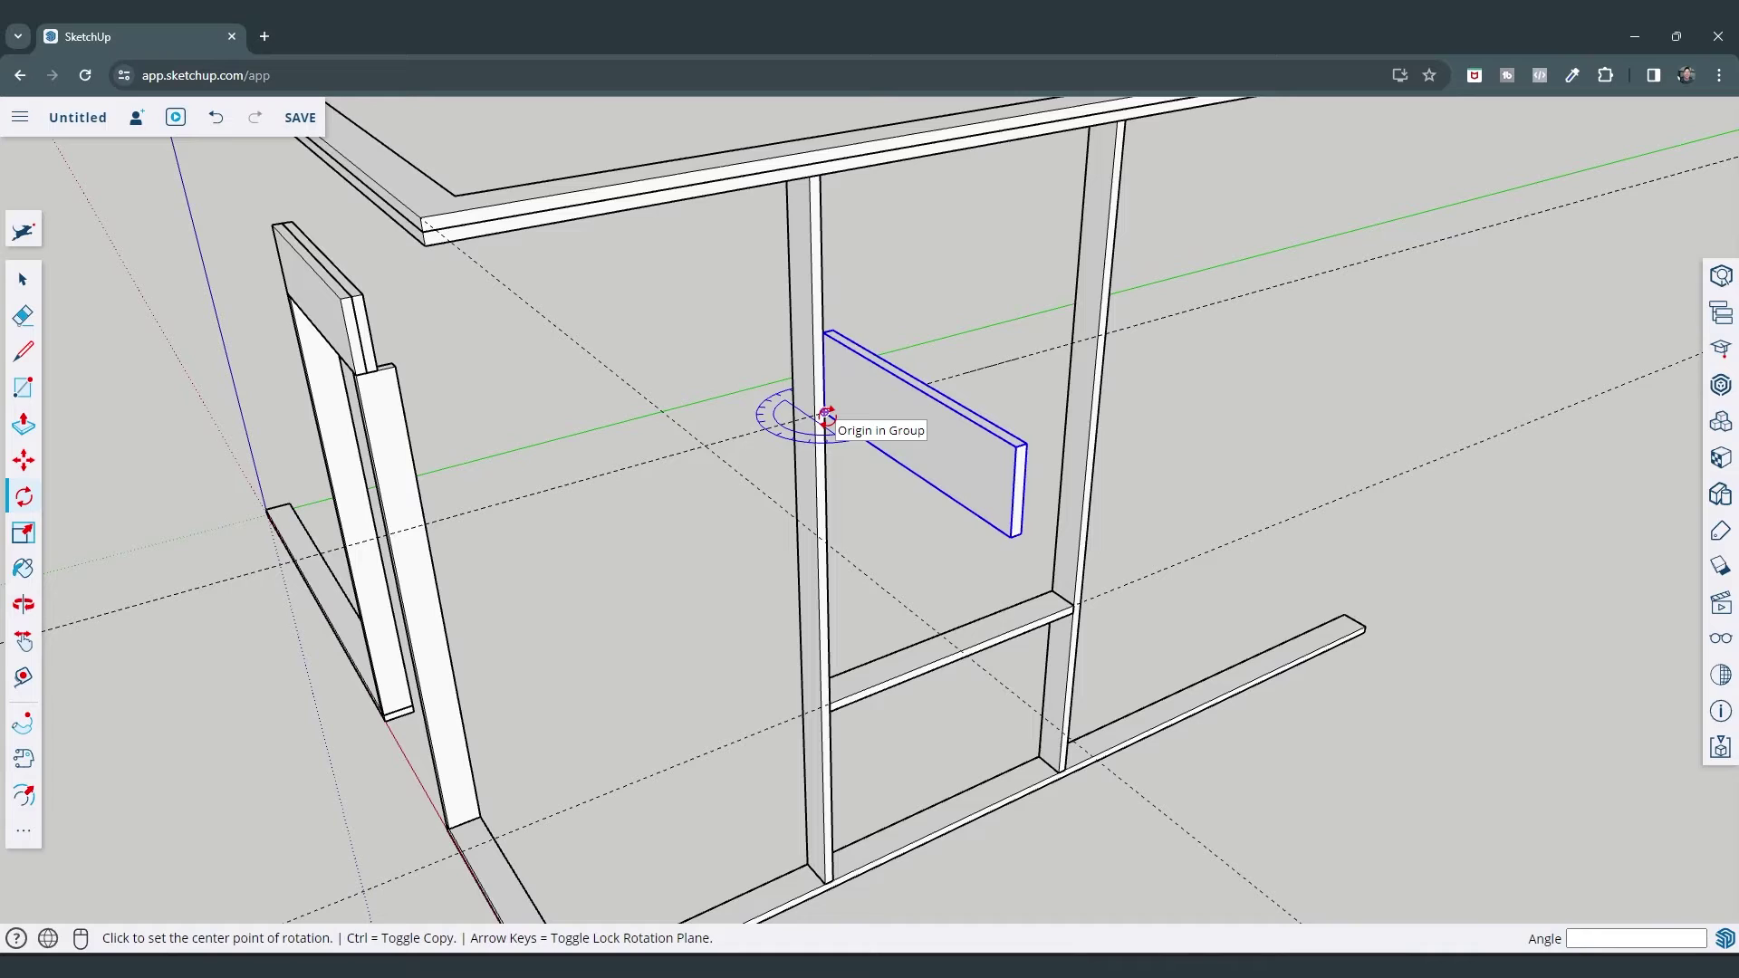
{"action": "left_click", "coordinate": [825, 415]}
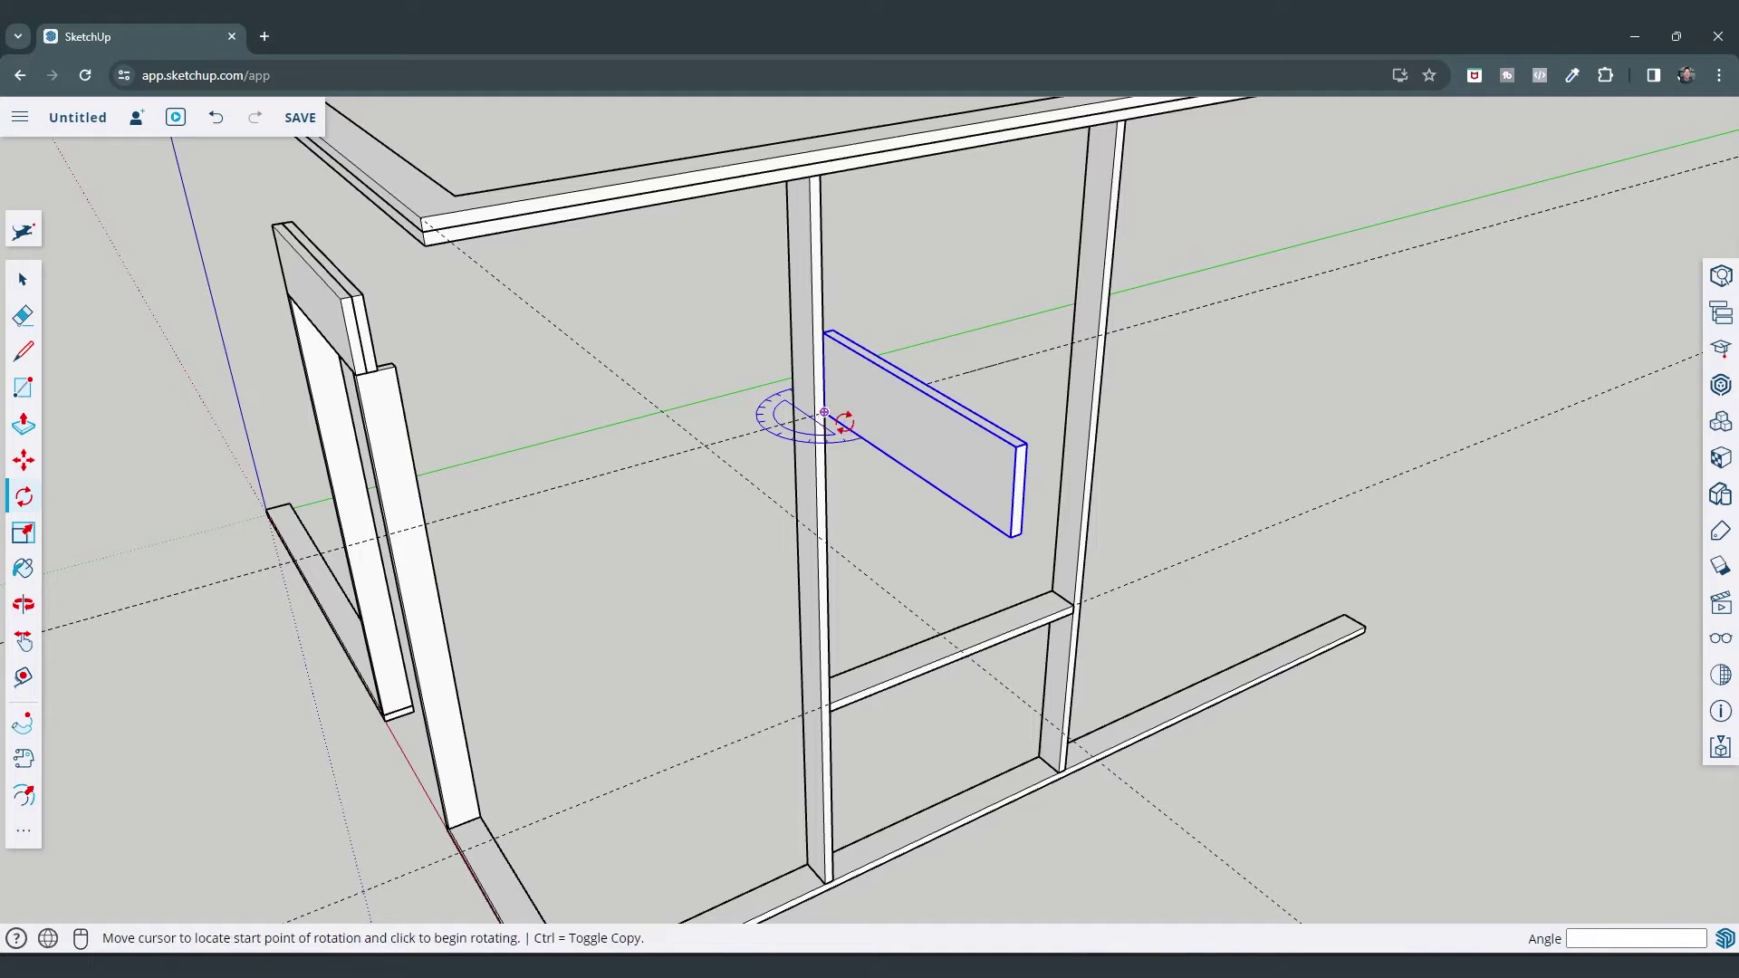
{"action": "left_click", "coordinate": [1009, 536]}
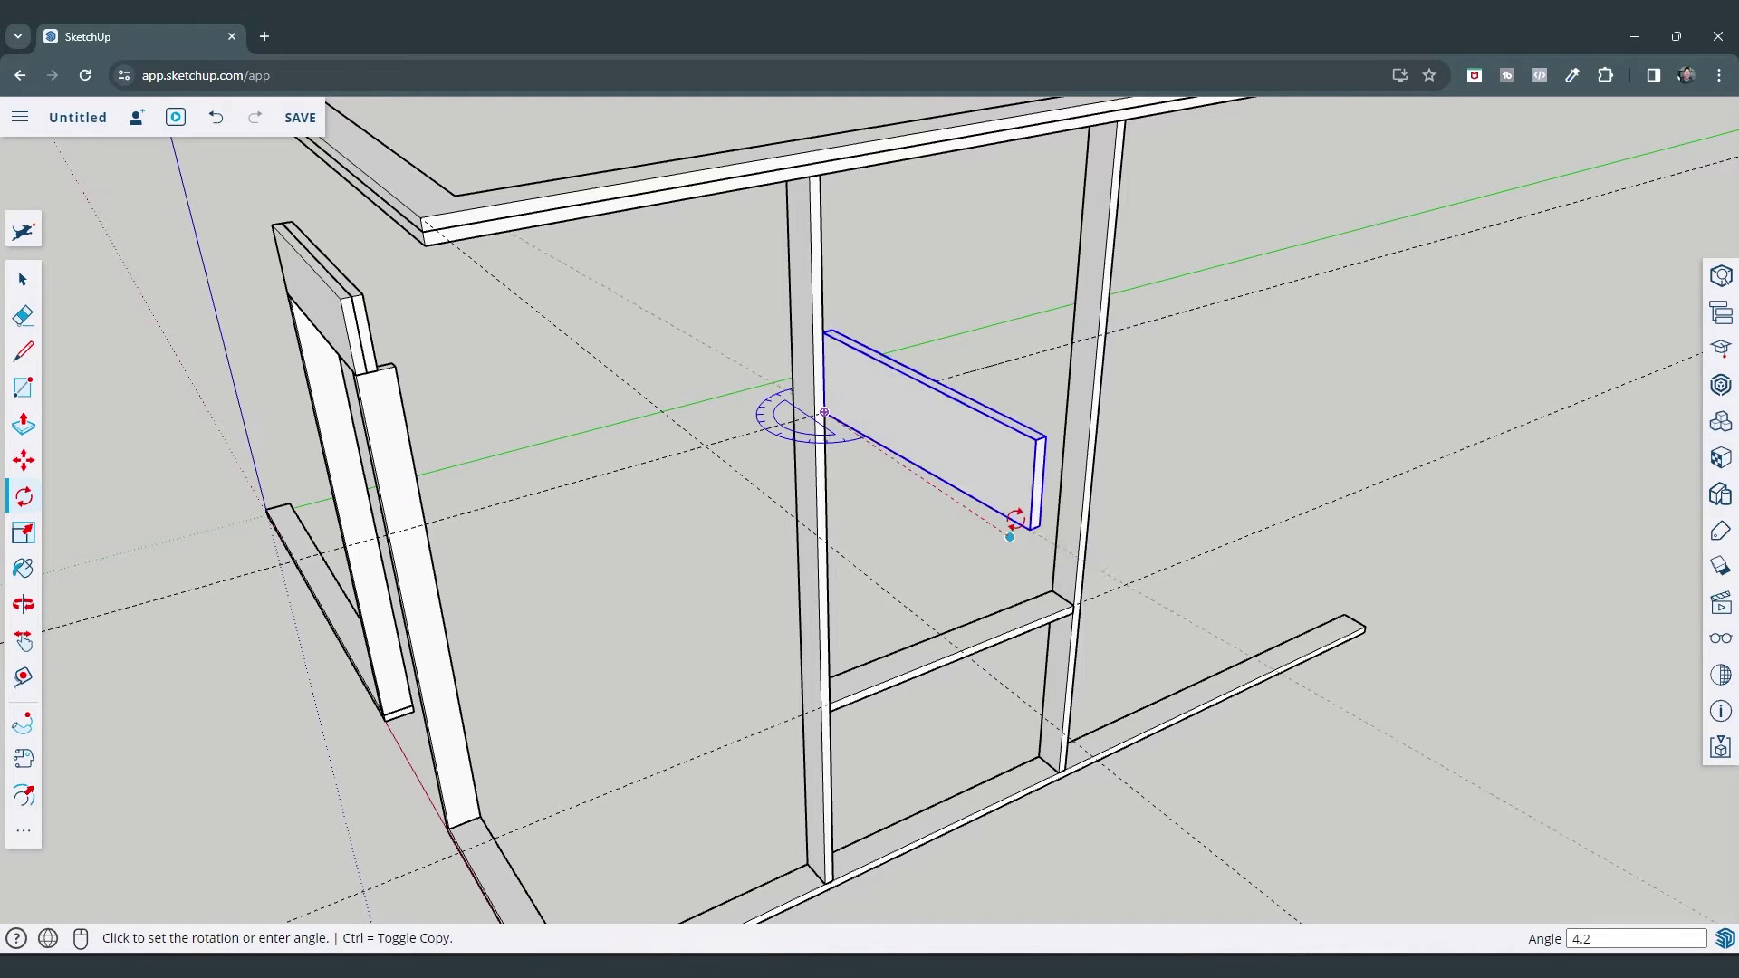
{"action": "left_click", "coordinate": [1100, 359]}
Extend the end of the window header board by 9" inside its group so it meets the far stud
{"action": "middle_click_drag", "start_coordinate": [1210, 365], "coordinate": [948, 311]}
{"action": "key", "text": "space"}
{"action": "right_click", "coordinate": [924, 313]}
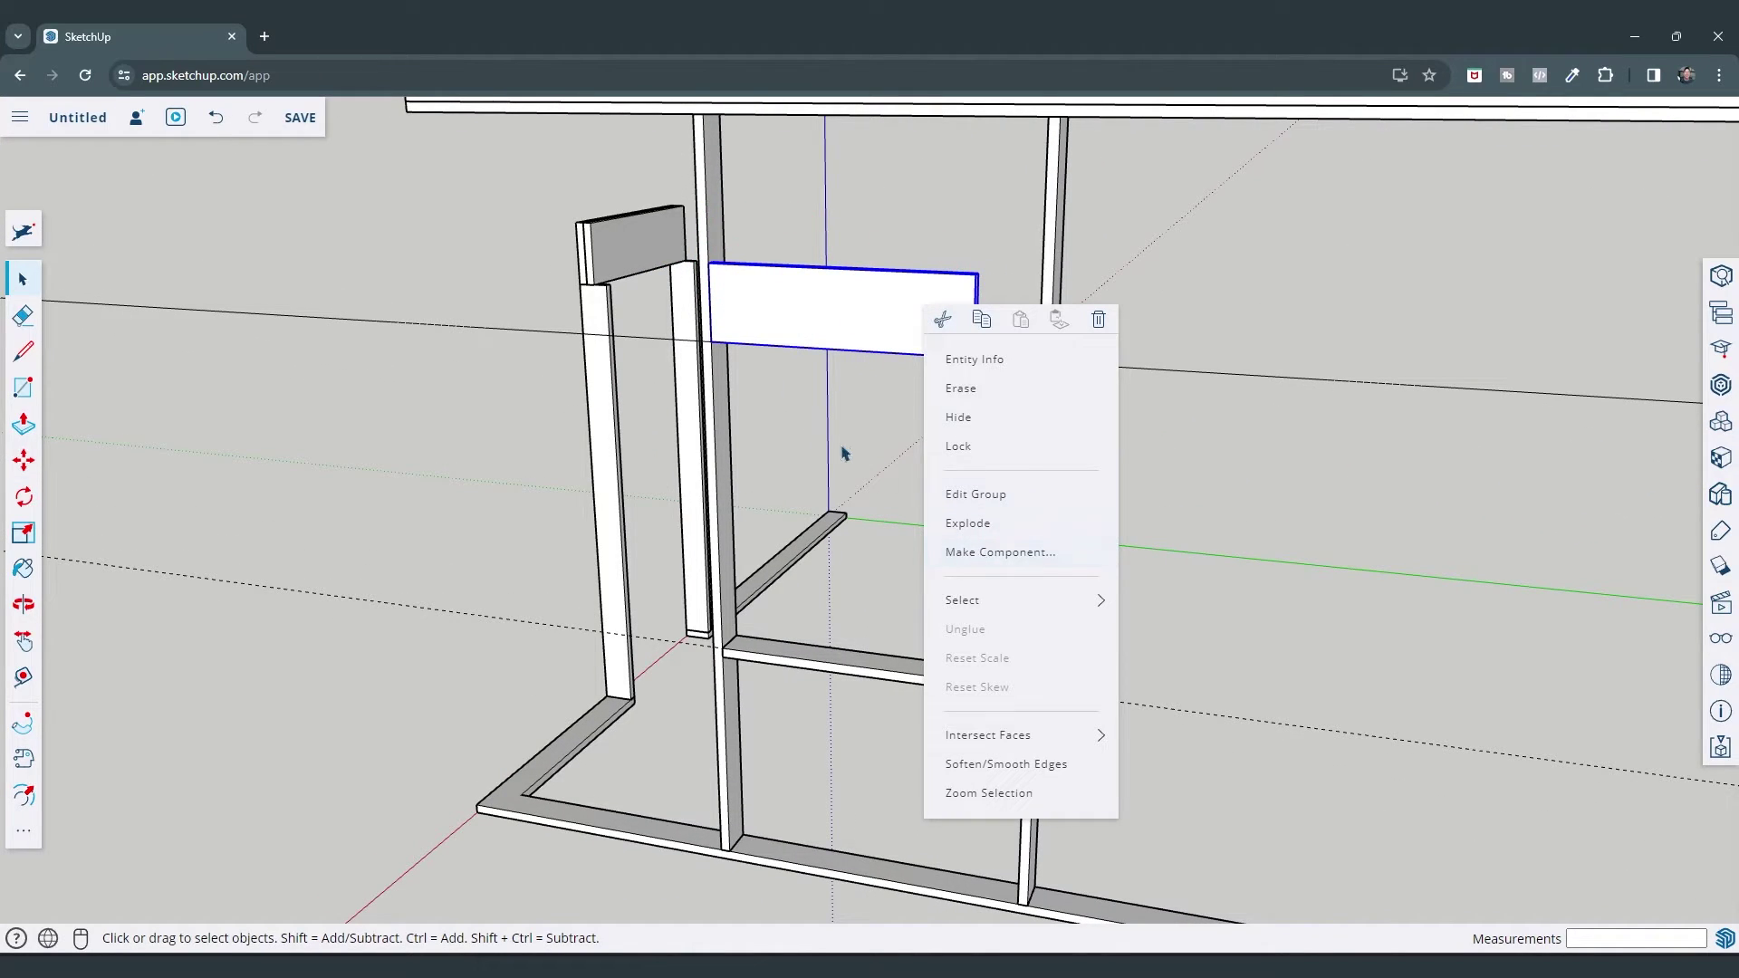
{"action": "left_click", "coordinate": [893, 357]}
{"action": "double_click", "coordinate": [916, 326]}
{"action": "mouse_move", "coordinate": [916, 326]}
{"action": "middle_mouse_down"}
{"action": "mouse_move", "coordinate": [975, 349]}
{"action": "mouse_move", "coordinate": [930, 333]}
{"action": "middle_mouse_up"}
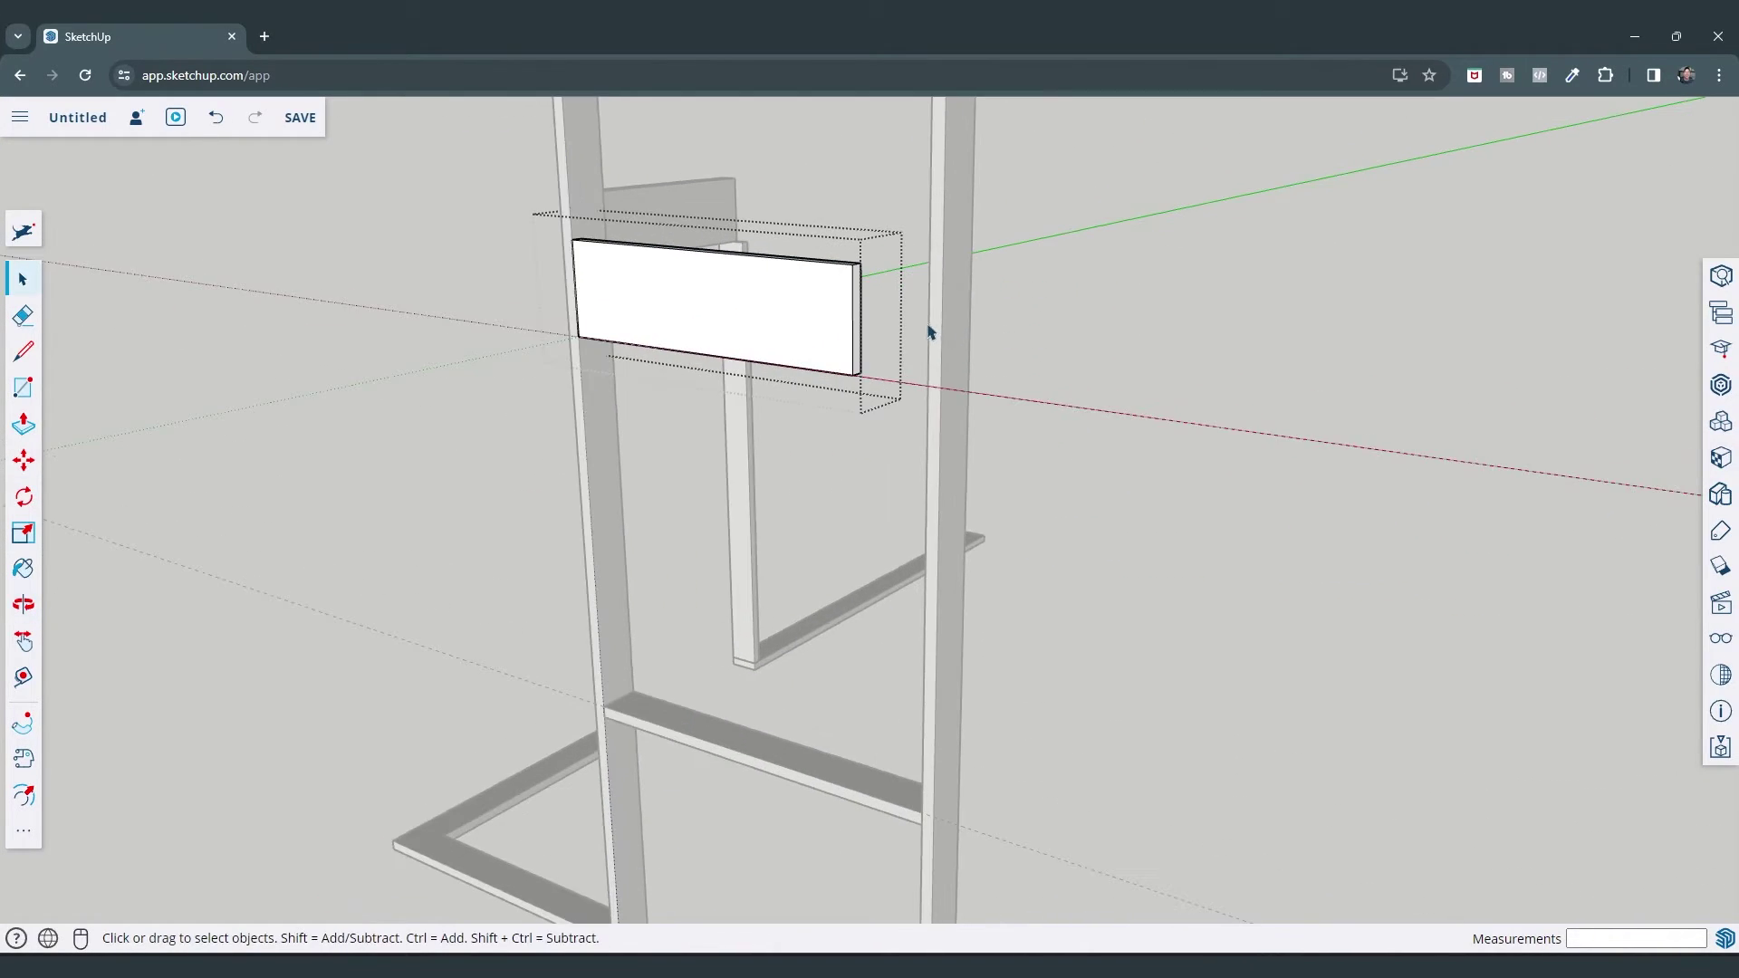
{"action": "key", "text": "p"}
{"action": "left_click", "coordinate": [858, 326]}
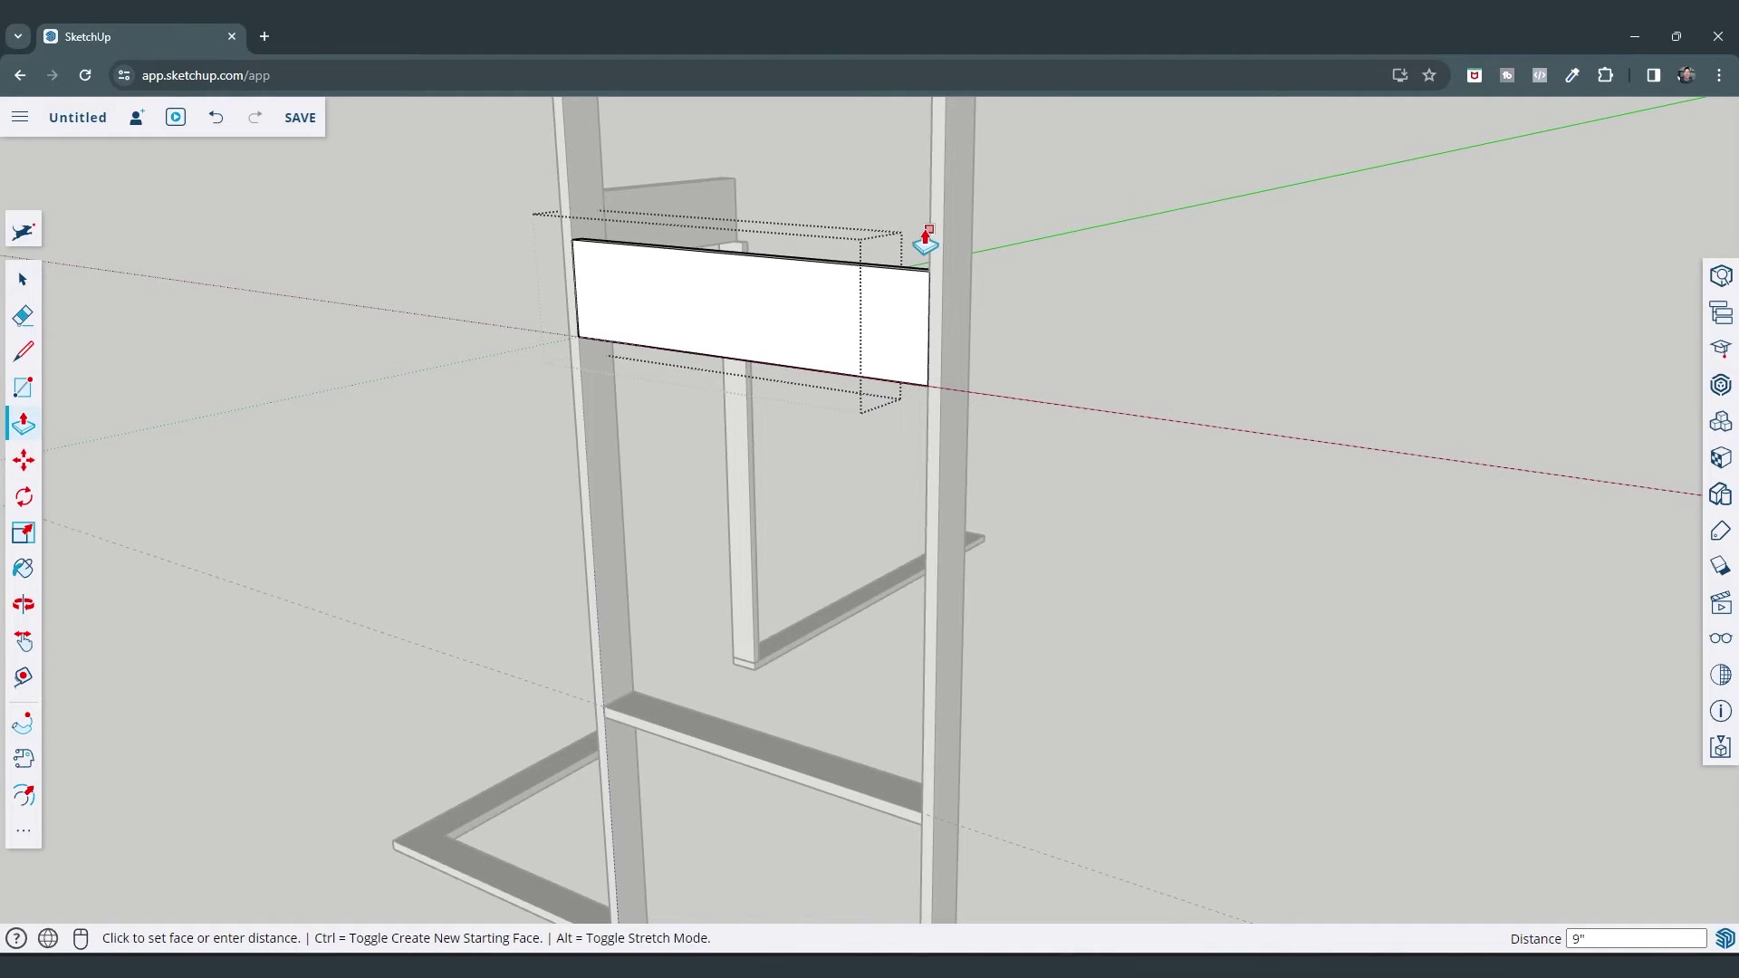
{"action": "left_click", "coordinate": [931, 295]}
{"action": "key", "text": "space"}
{"action": "left_click", "coordinate": [815, 555]}
Copy the window header board from its top corner across its own thickness to double the header
{"action": "middle_click_drag", "start_coordinate": [815, 555], "coordinate": [621, 458]}
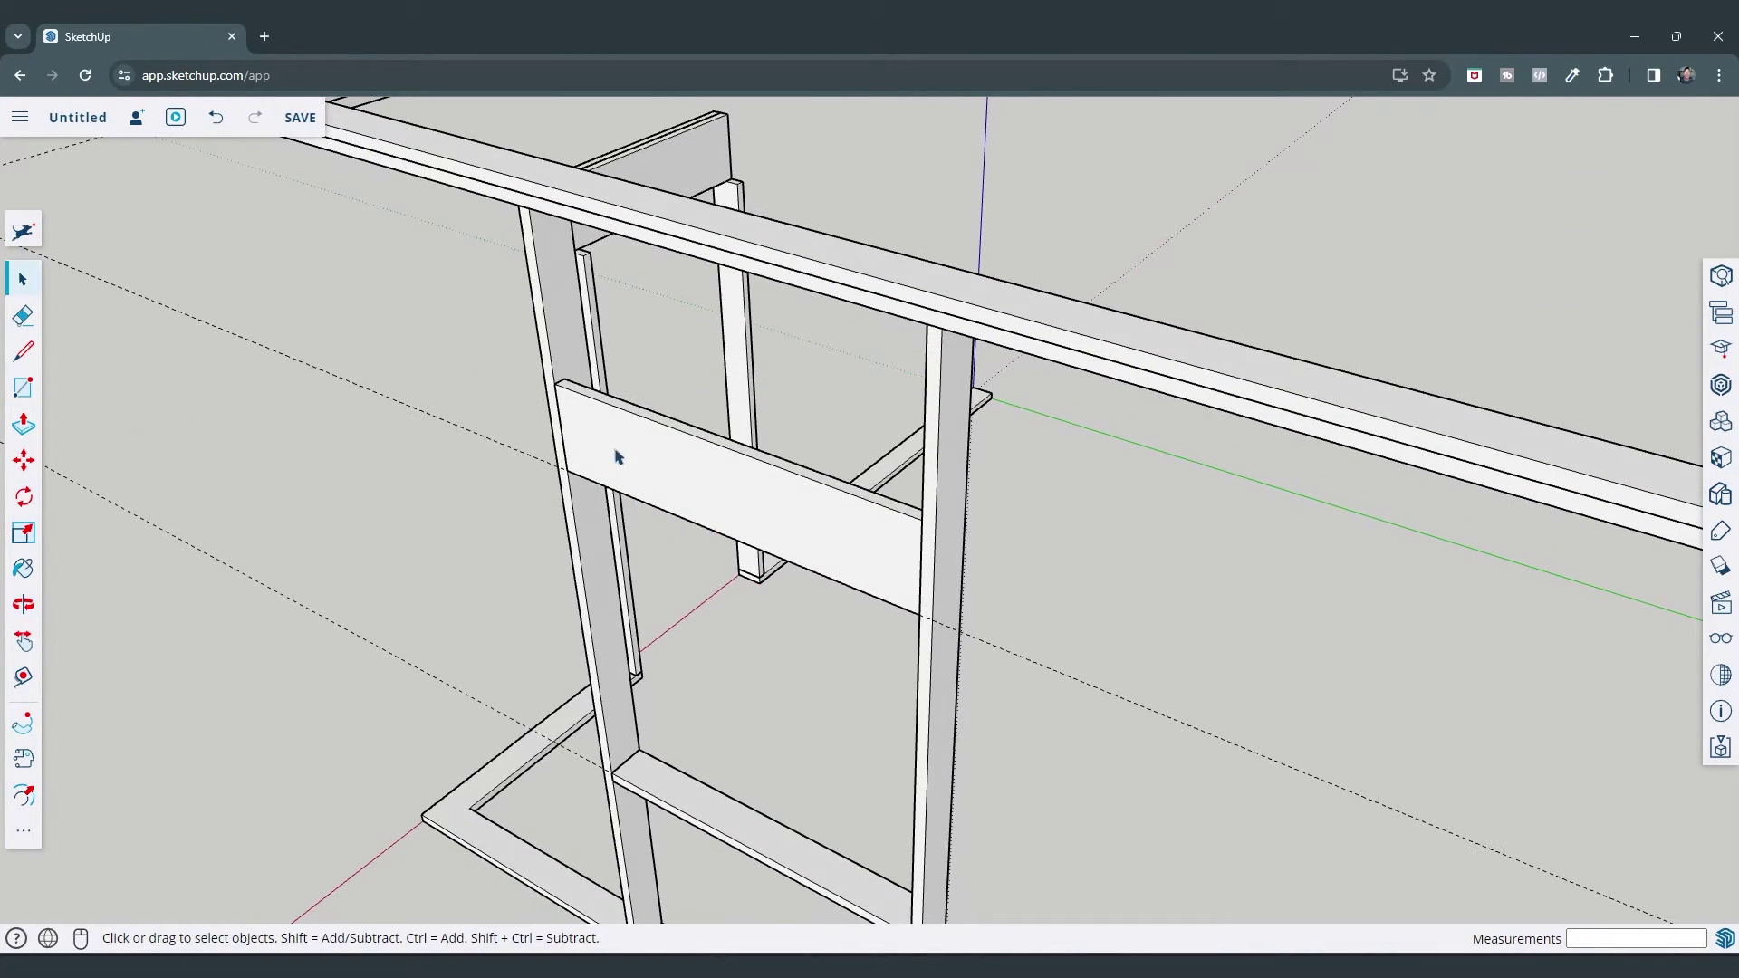
{"action": "left_click", "coordinate": [602, 424]}
{"action": "key", "text": "m"}
{"action": "scroll", "coordinate": [524, 377], "scroll_direction": "up", "scroll_amount": 5}
{"action": "key", "text": "ctrl"}
{"action": "left_click", "coordinate": [577, 384]}
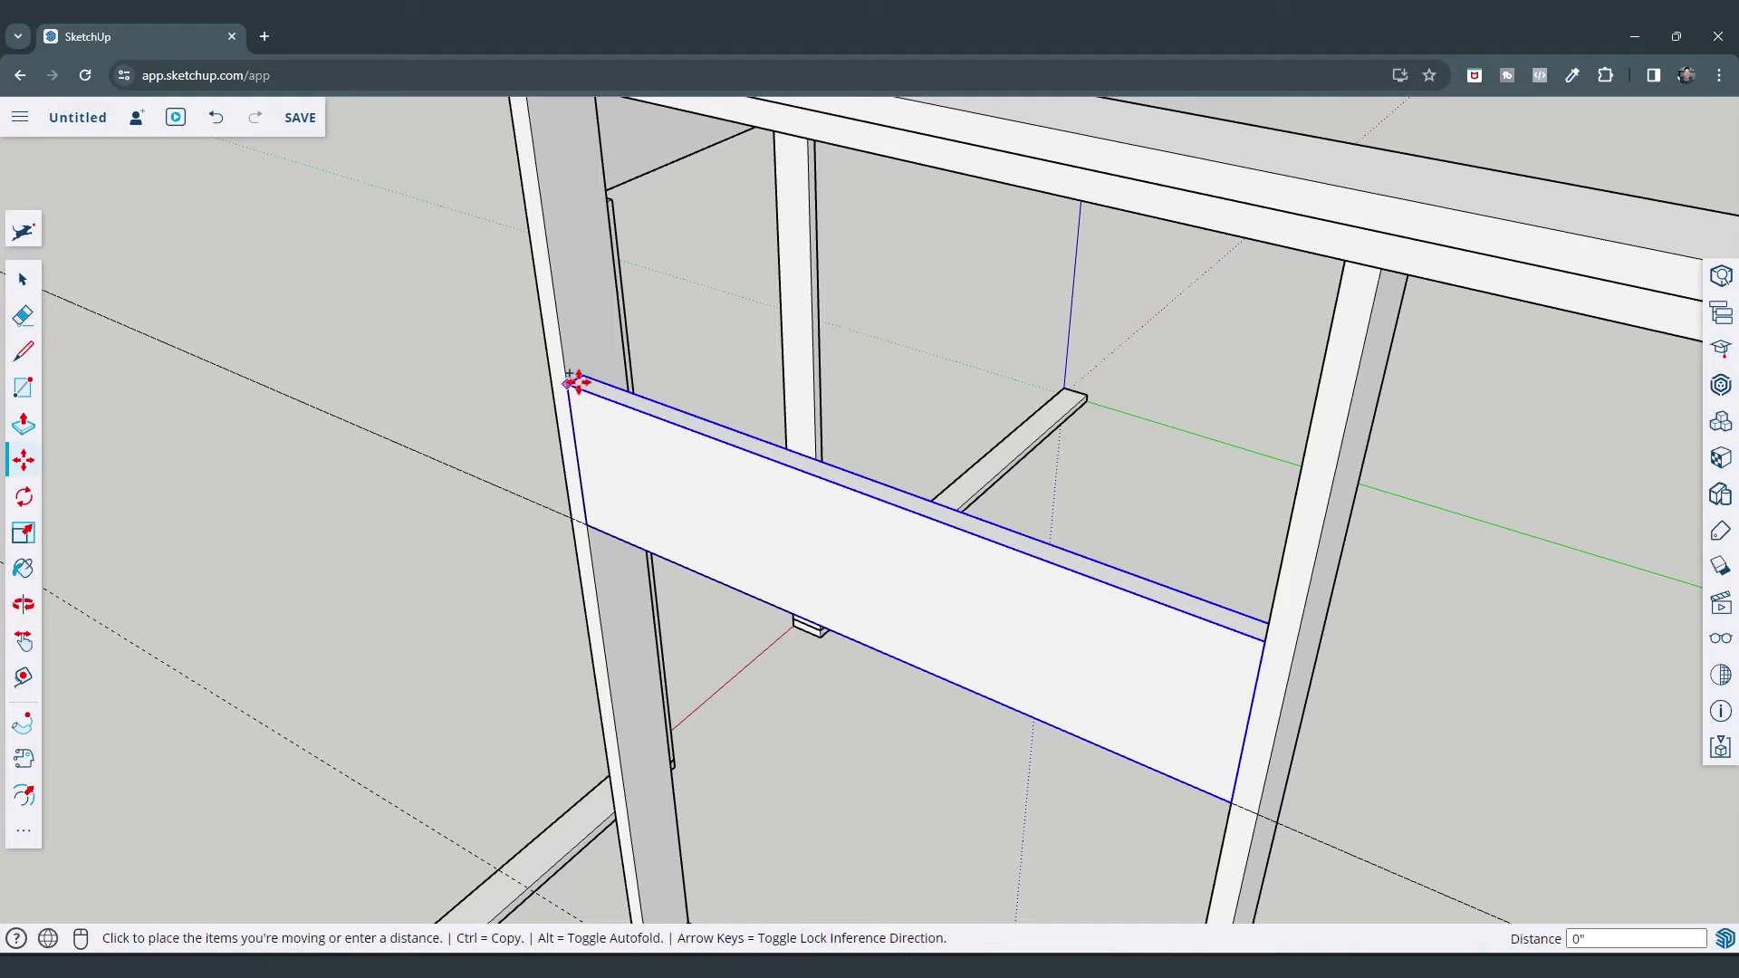
{"action": "key", "text": "Escape"}
{"action": "scroll", "coordinate": [718, 571], "scroll_direction": "down", "scroll_amount": 3}
{"action": "middle_click_drag", "start_coordinate": [718, 570], "coordinate": [1129, 377]}
{"action": "key", "text": "space"}
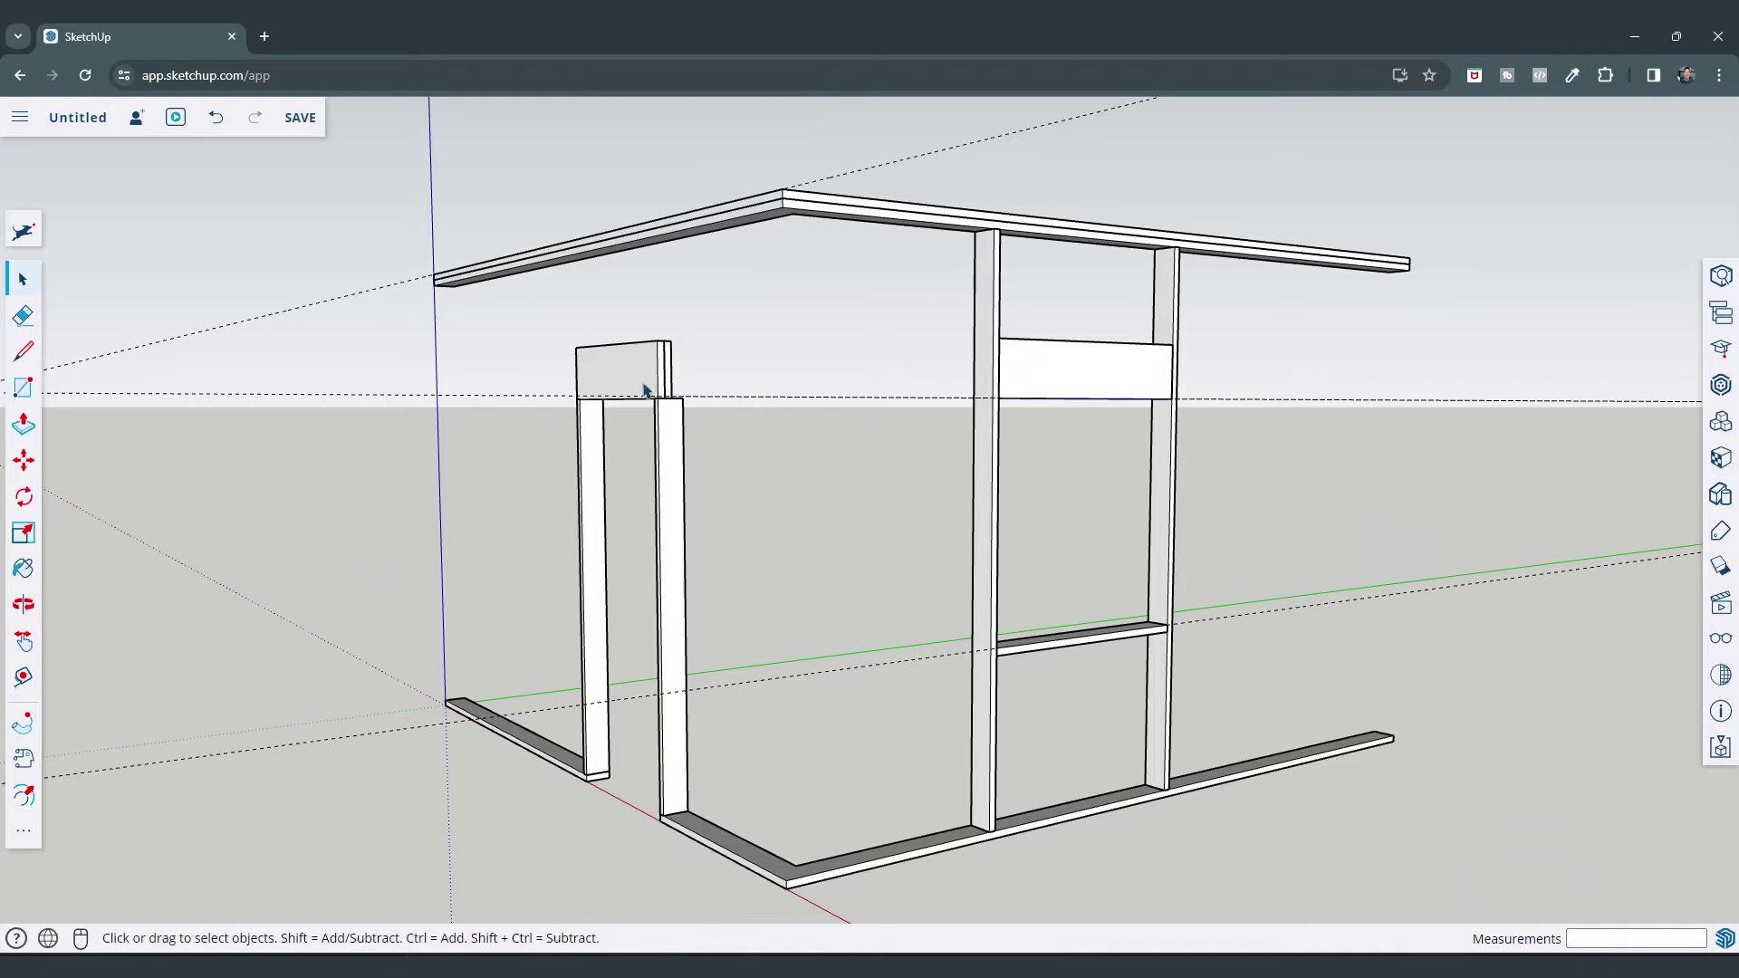
Erase the two horizontal guides at the window's sill and header heights
{"action": "middle_click_drag", "start_coordinate": [1050, 454], "coordinate": [1053, 628]}
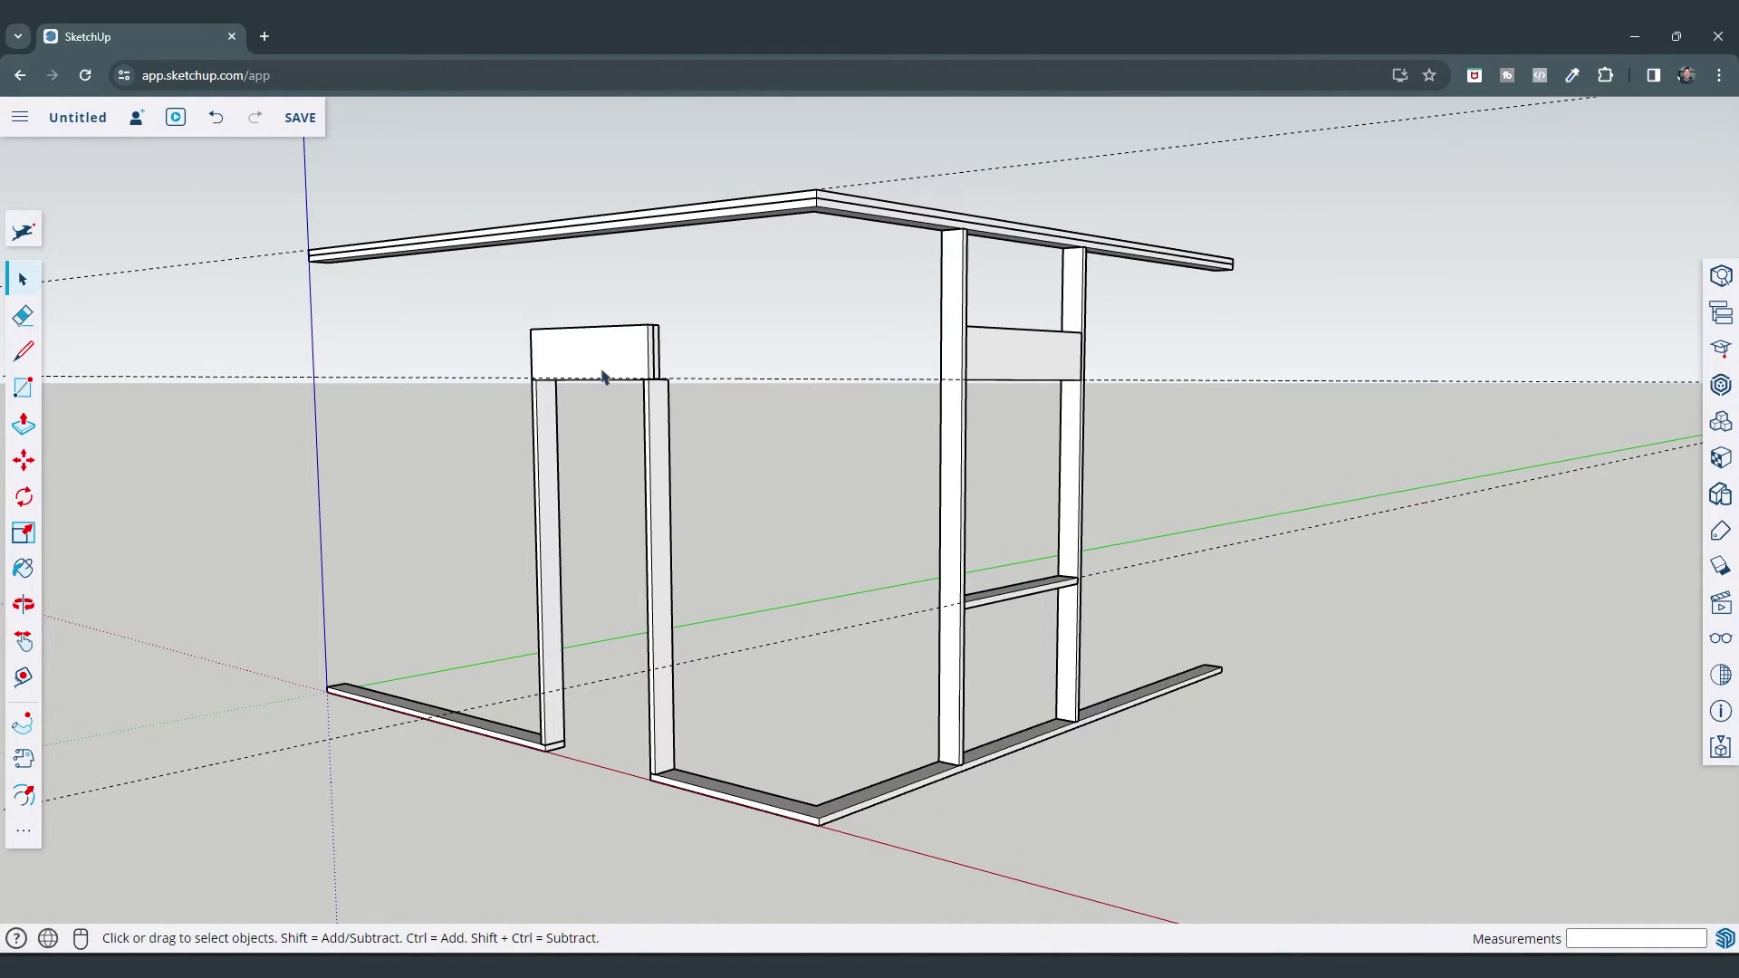
{"action": "scroll", "coordinate": [919, 493], "scroll_direction": "down", "scroll_amount": 2}
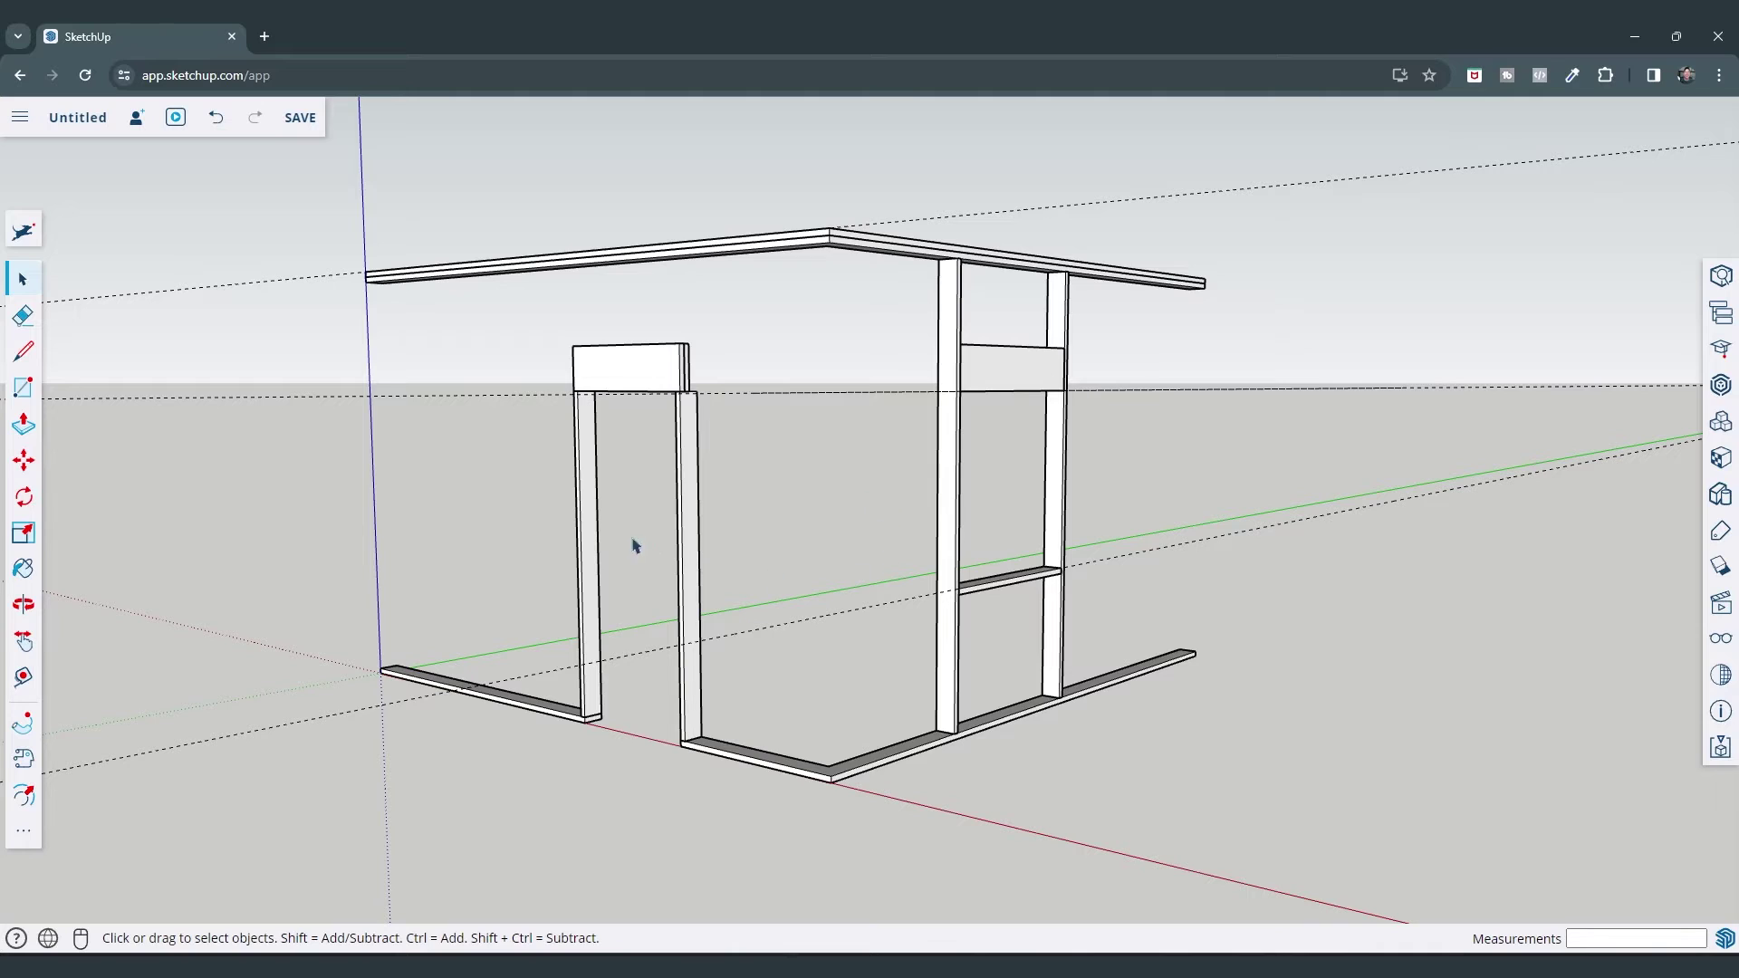
{"action": "mouse_move", "coordinate": [634, 544]}
{"action": "middle_mouse_down"}
{"action": "mouse_move", "coordinate": [652, 555]}
{"action": "mouse_move", "coordinate": [652, 725]}
{"action": "middle_mouse_up"}
{"action": "key", "text": "e"}
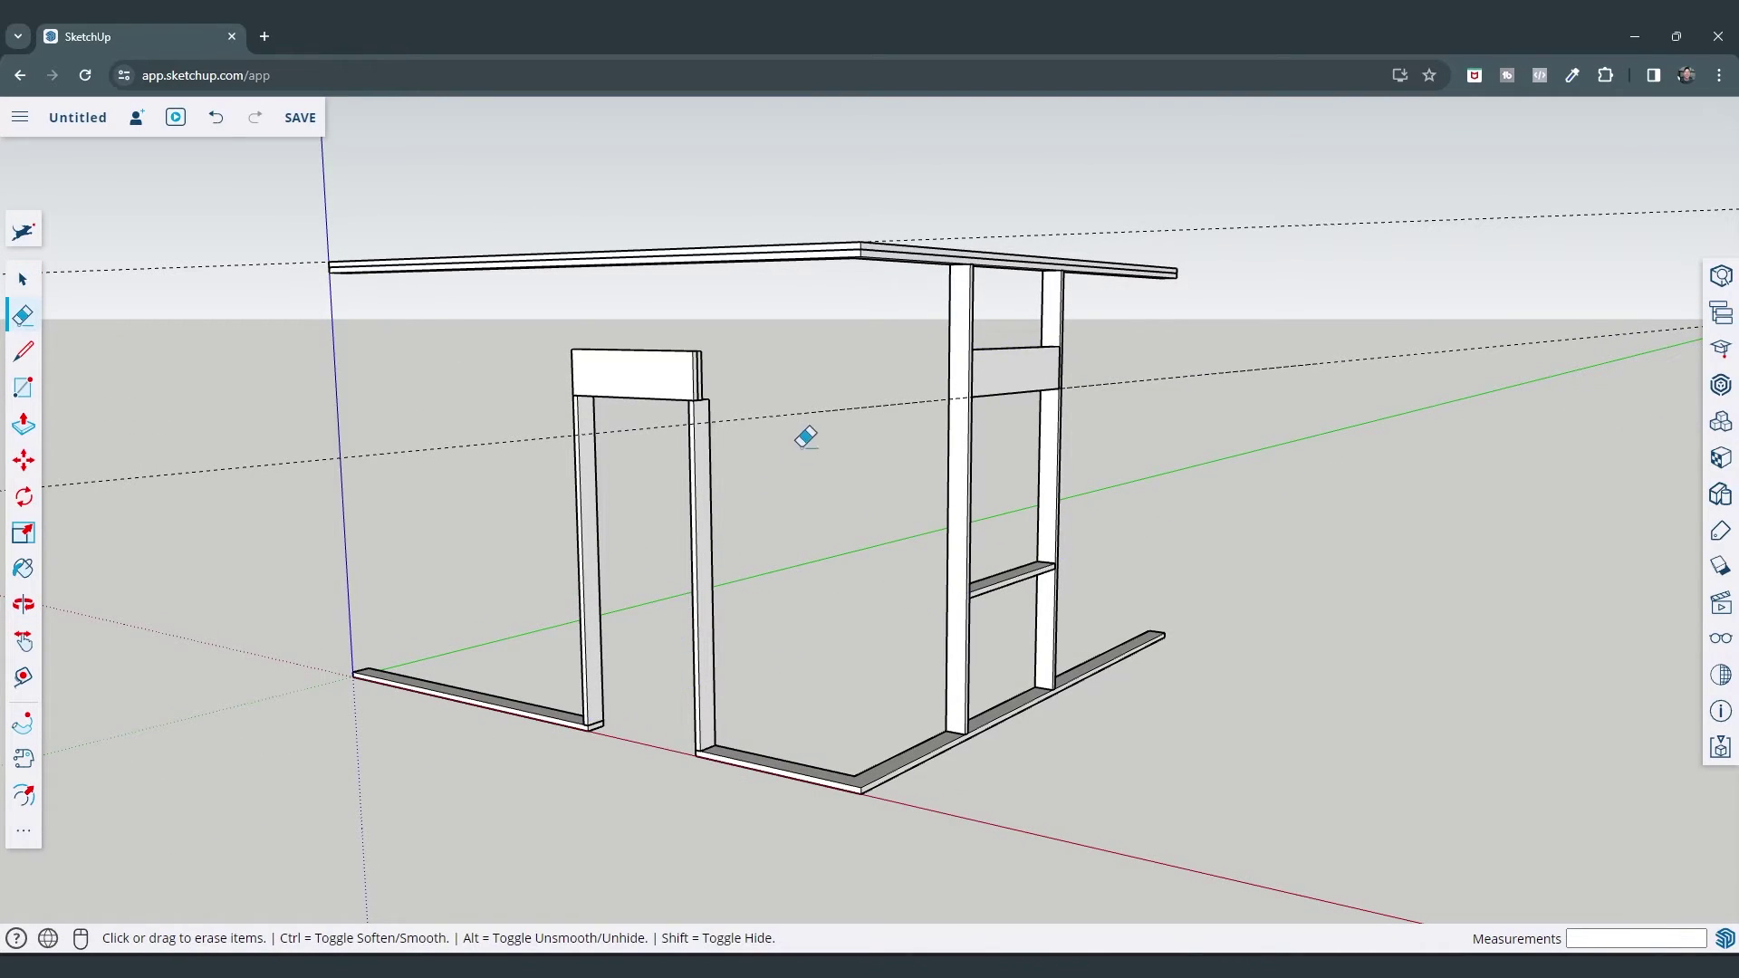
{"action": "key", "text": "space"}
Draw a stud footprint across the front base plate at its end on the origin
{"action": "key", "text": "l"}
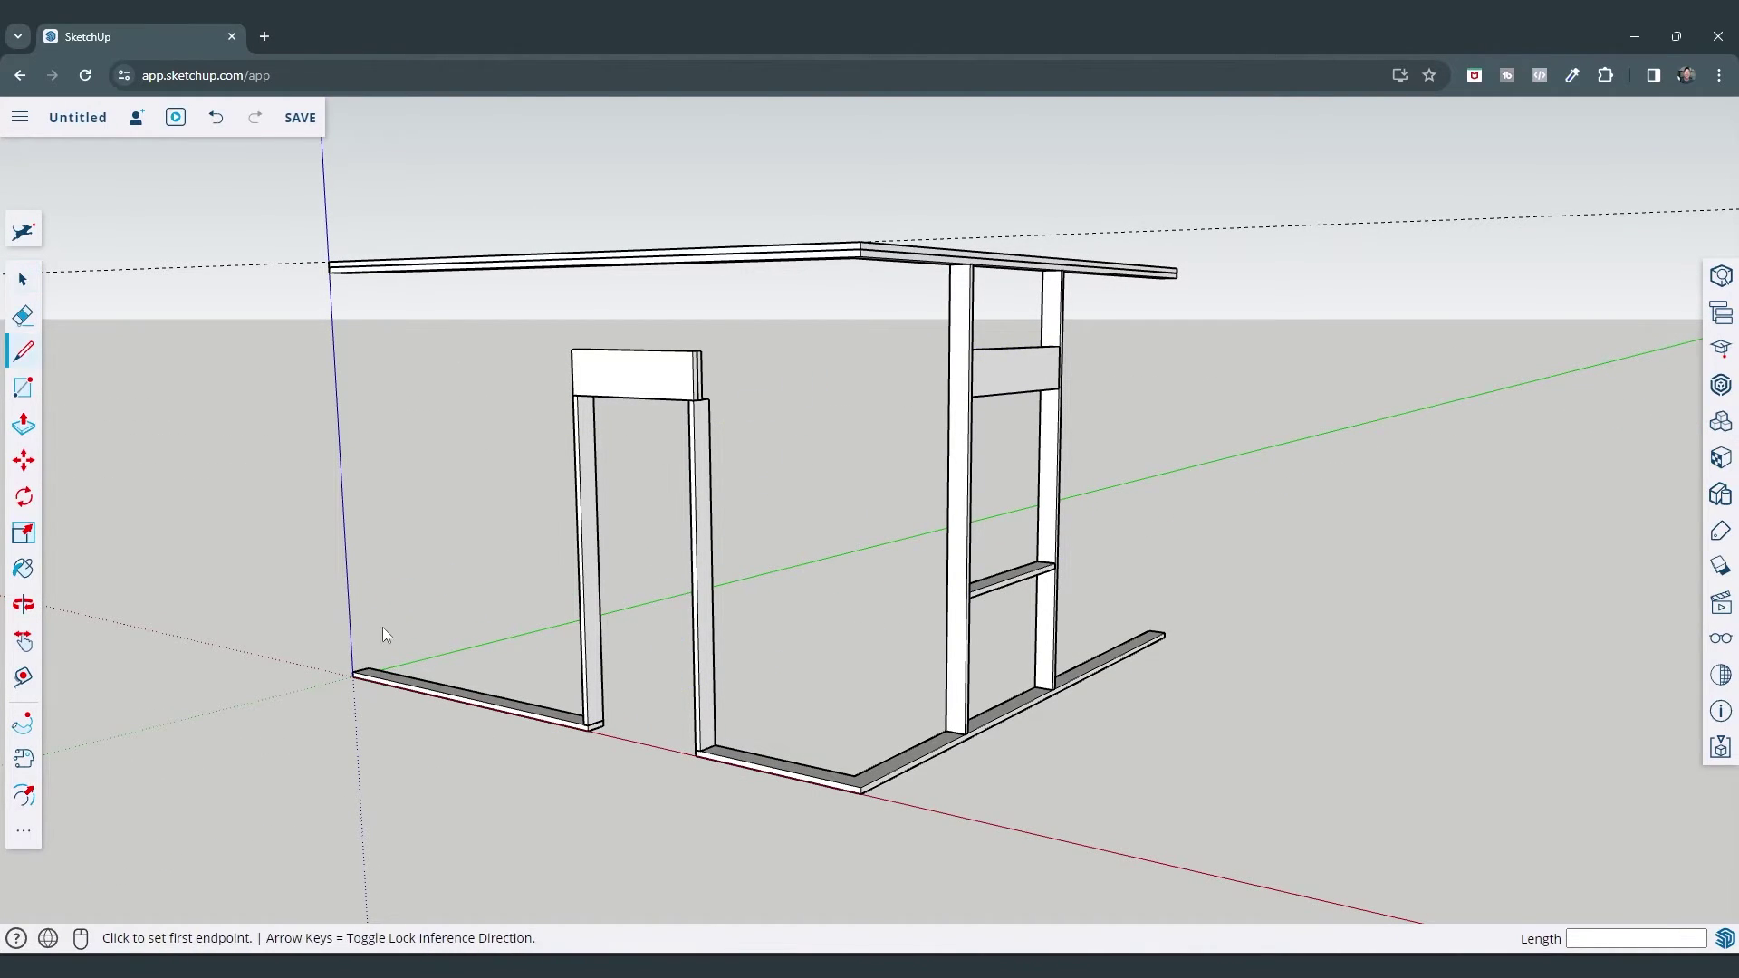
{"action": "middle_click_drag", "start_coordinate": [362, 661], "coordinate": [664, 632]}
{"action": "scroll", "coordinate": [419, 702], "scroll_direction": "up", "scroll_amount": 5}
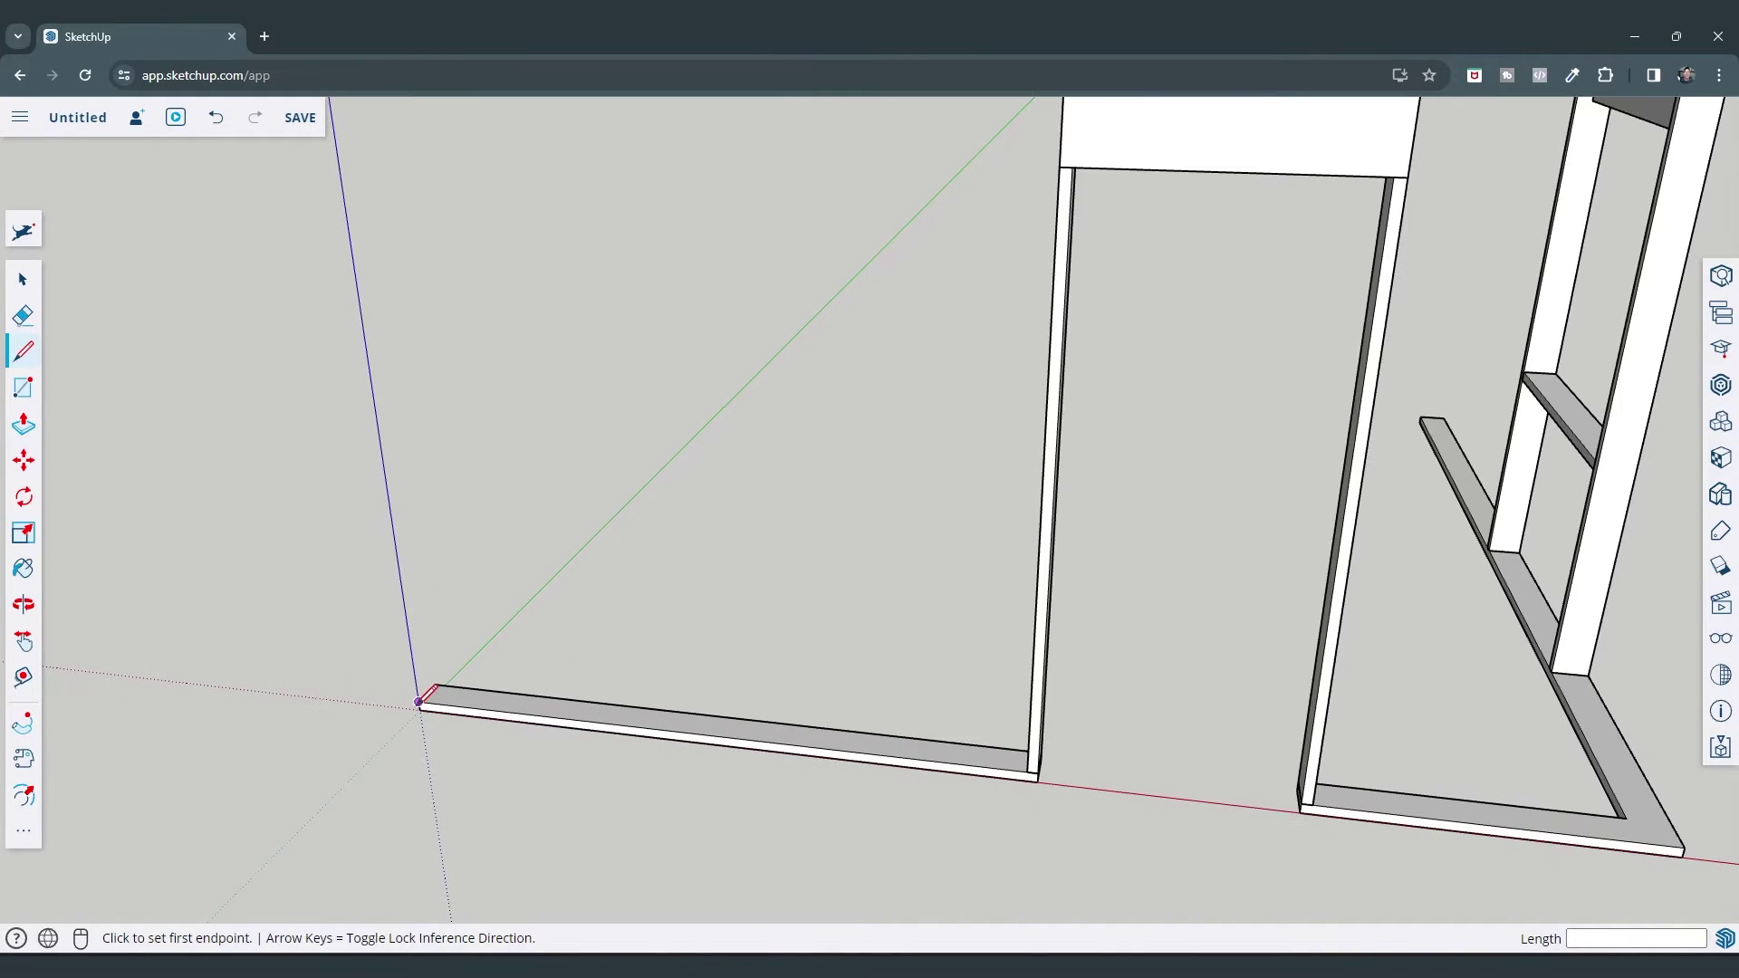
{"action": "left_click", "coordinate": [419, 702]}
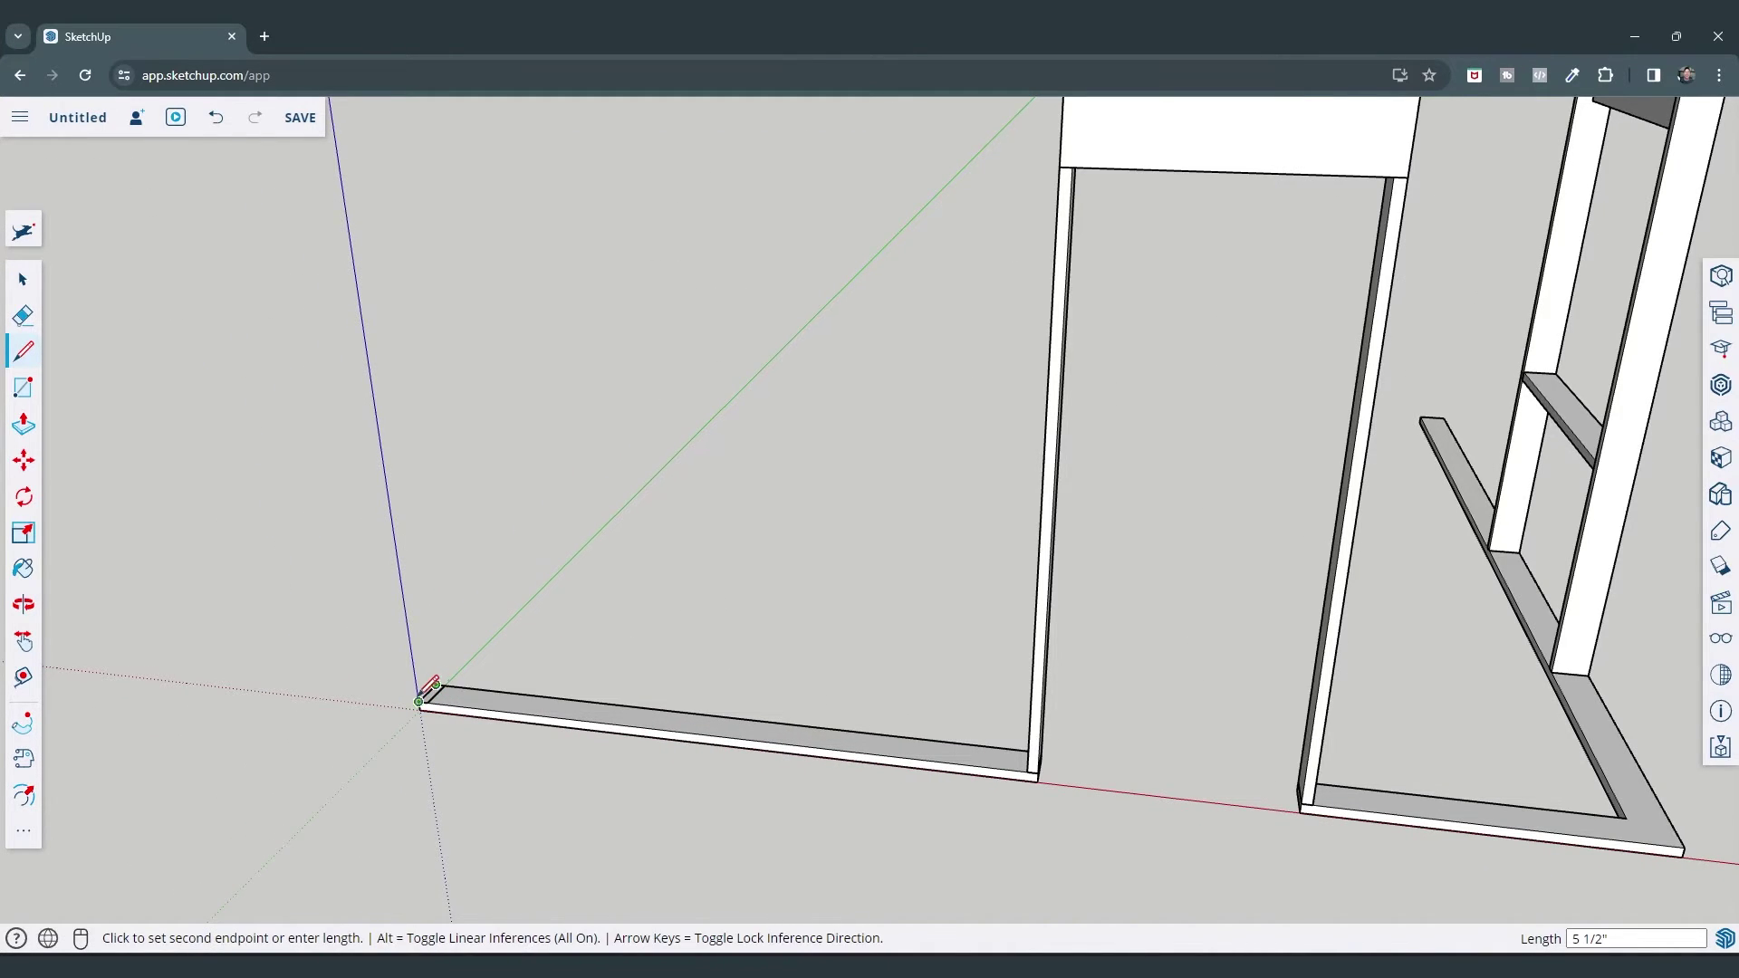
{"action": "left_click", "coordinate": [444, 685]}
{"action": "key", "text": "space"}
Extrude the front wall's end stud footprint up to the underside of the double top plate
{"action": "key", "text": "p"}
{"action": "scroll", "coordinate": [423, 623], "scroll_direction": "down", "scroll_amount": 4}
{"action": "left_click_drag", "start_coordinate": [423, 623], "coordinate": [378, 377]}
{"action": "scroll", "coordinate": [383, 380], "scroll_direction": "up", "scroll_amount": 5}
{"action": "key", "text": "space"}
{"action": "scroll", "coordinate": [380, 371], "scroll_direction": "down", "scroll_amount": 5}
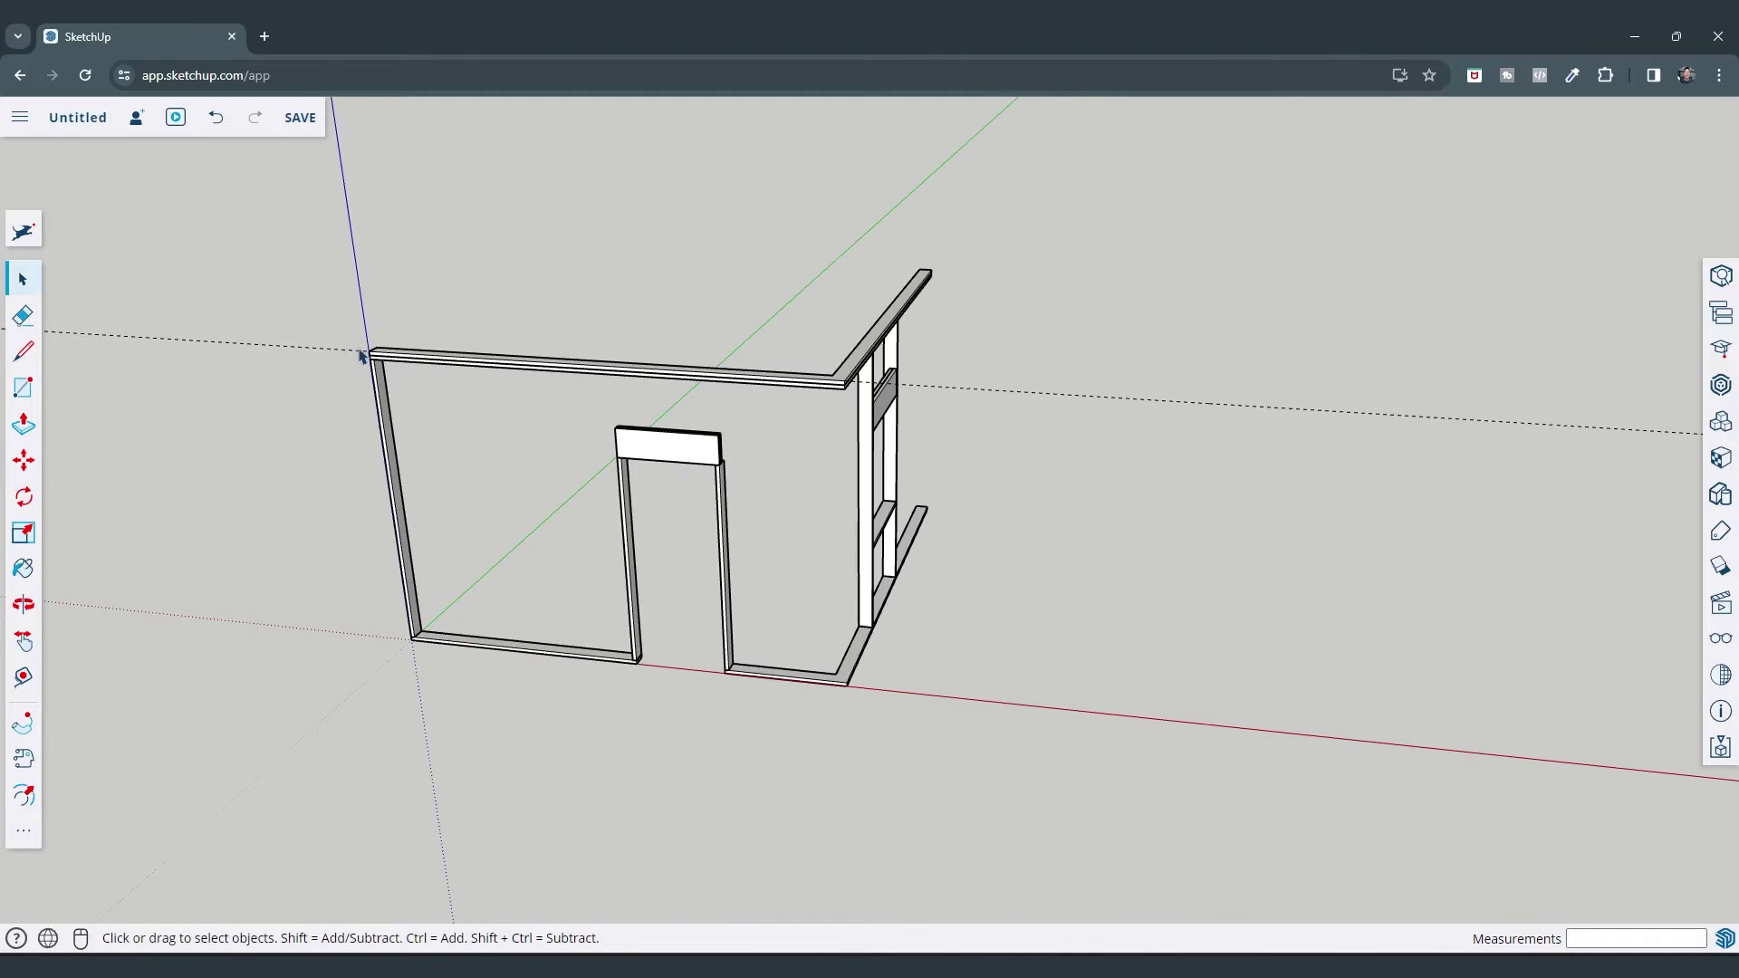
Turn the complete end stud at the origin into a component named "Vertical 2 x 6 Stud"
{"action": "left_click_drag", "start_coordinate": [312, 302], "coordinate": [539, 775]}
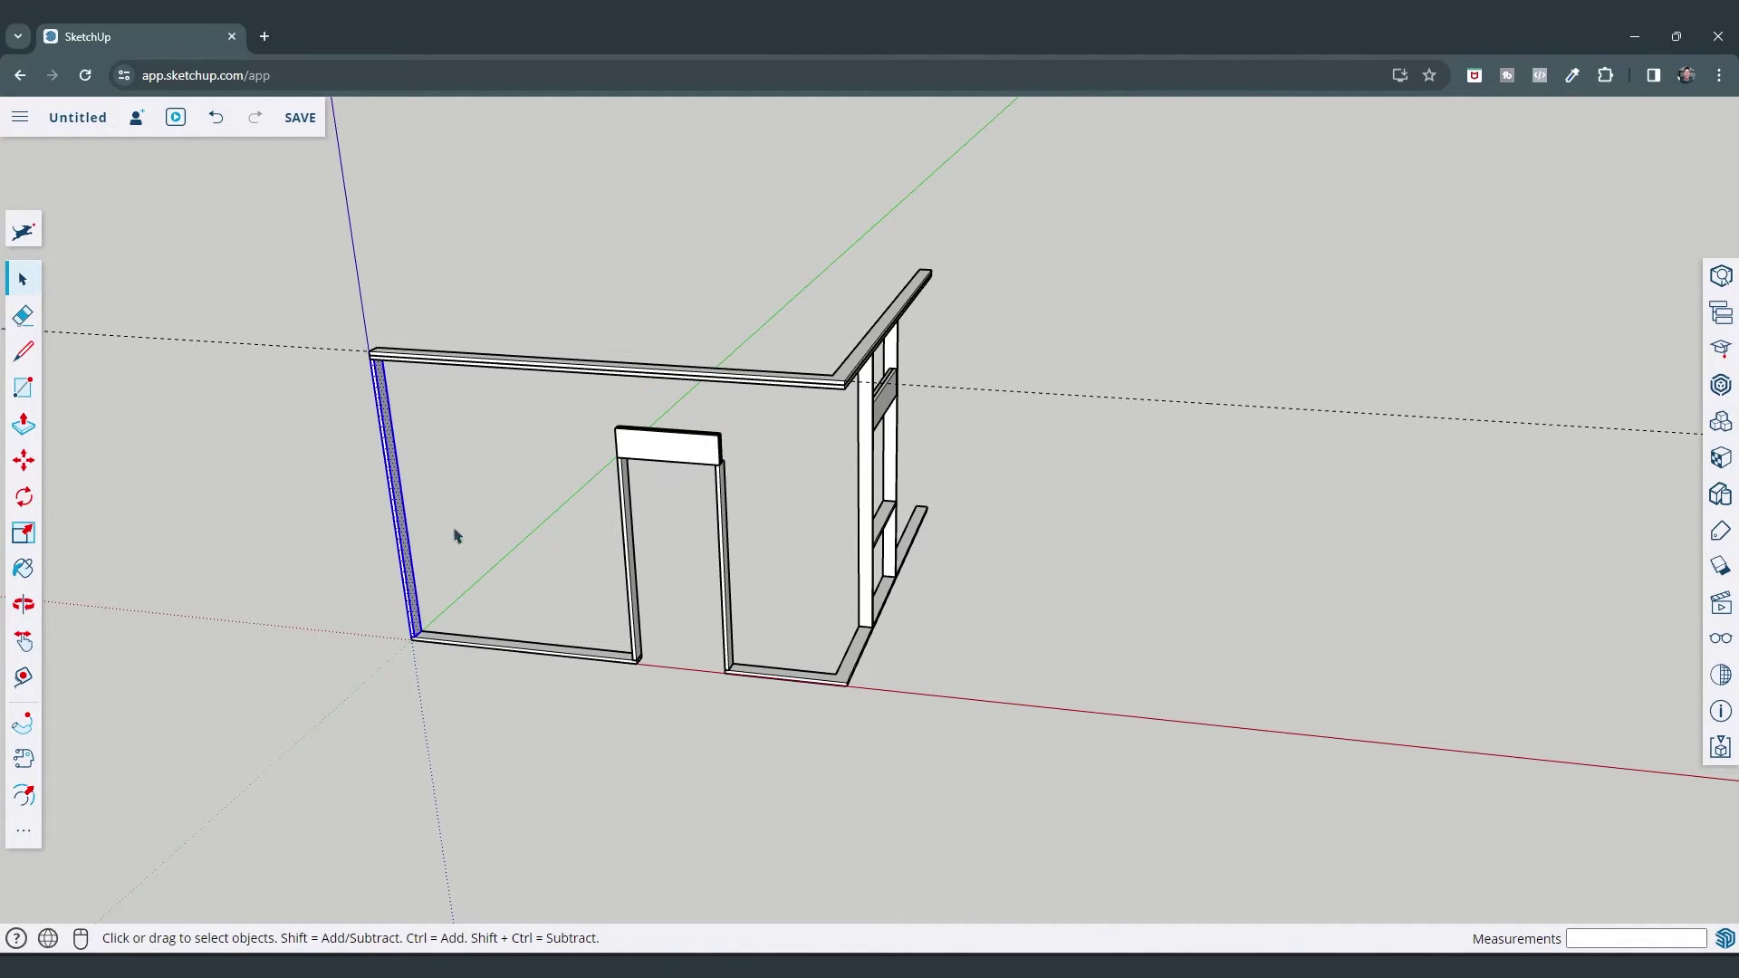
{"action": "right_click", "coordinate": [396, 492]}
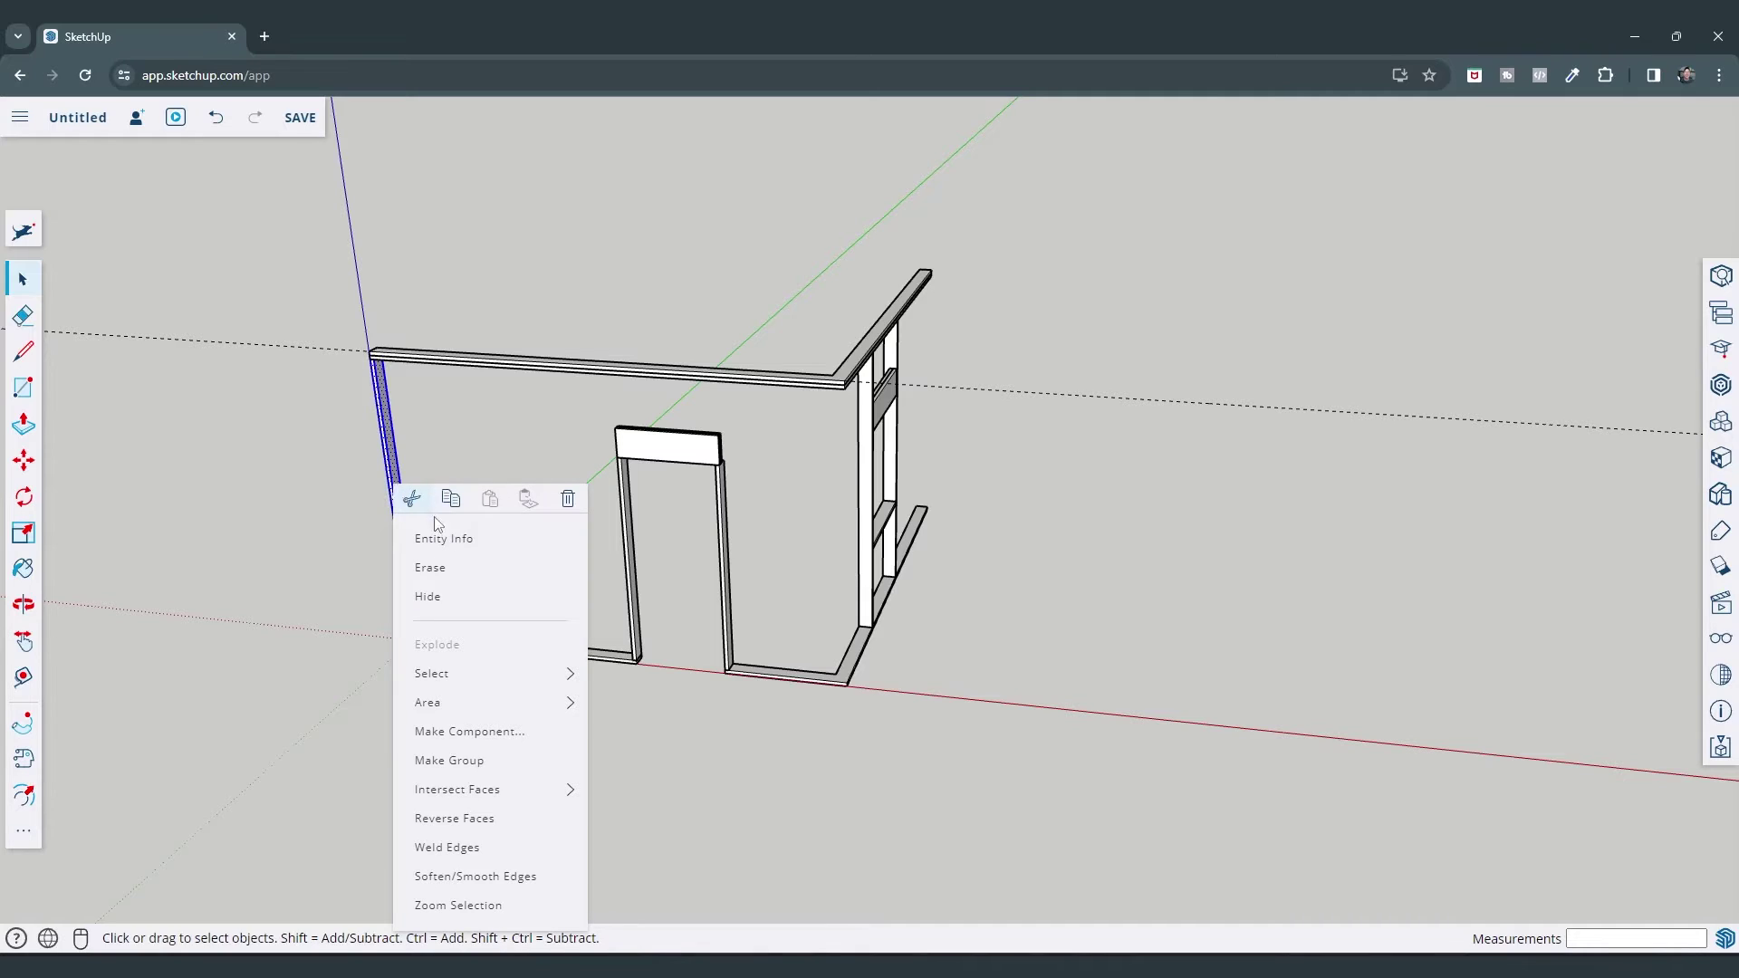
{"action": "left_click", "coordinate": [493, 732]}
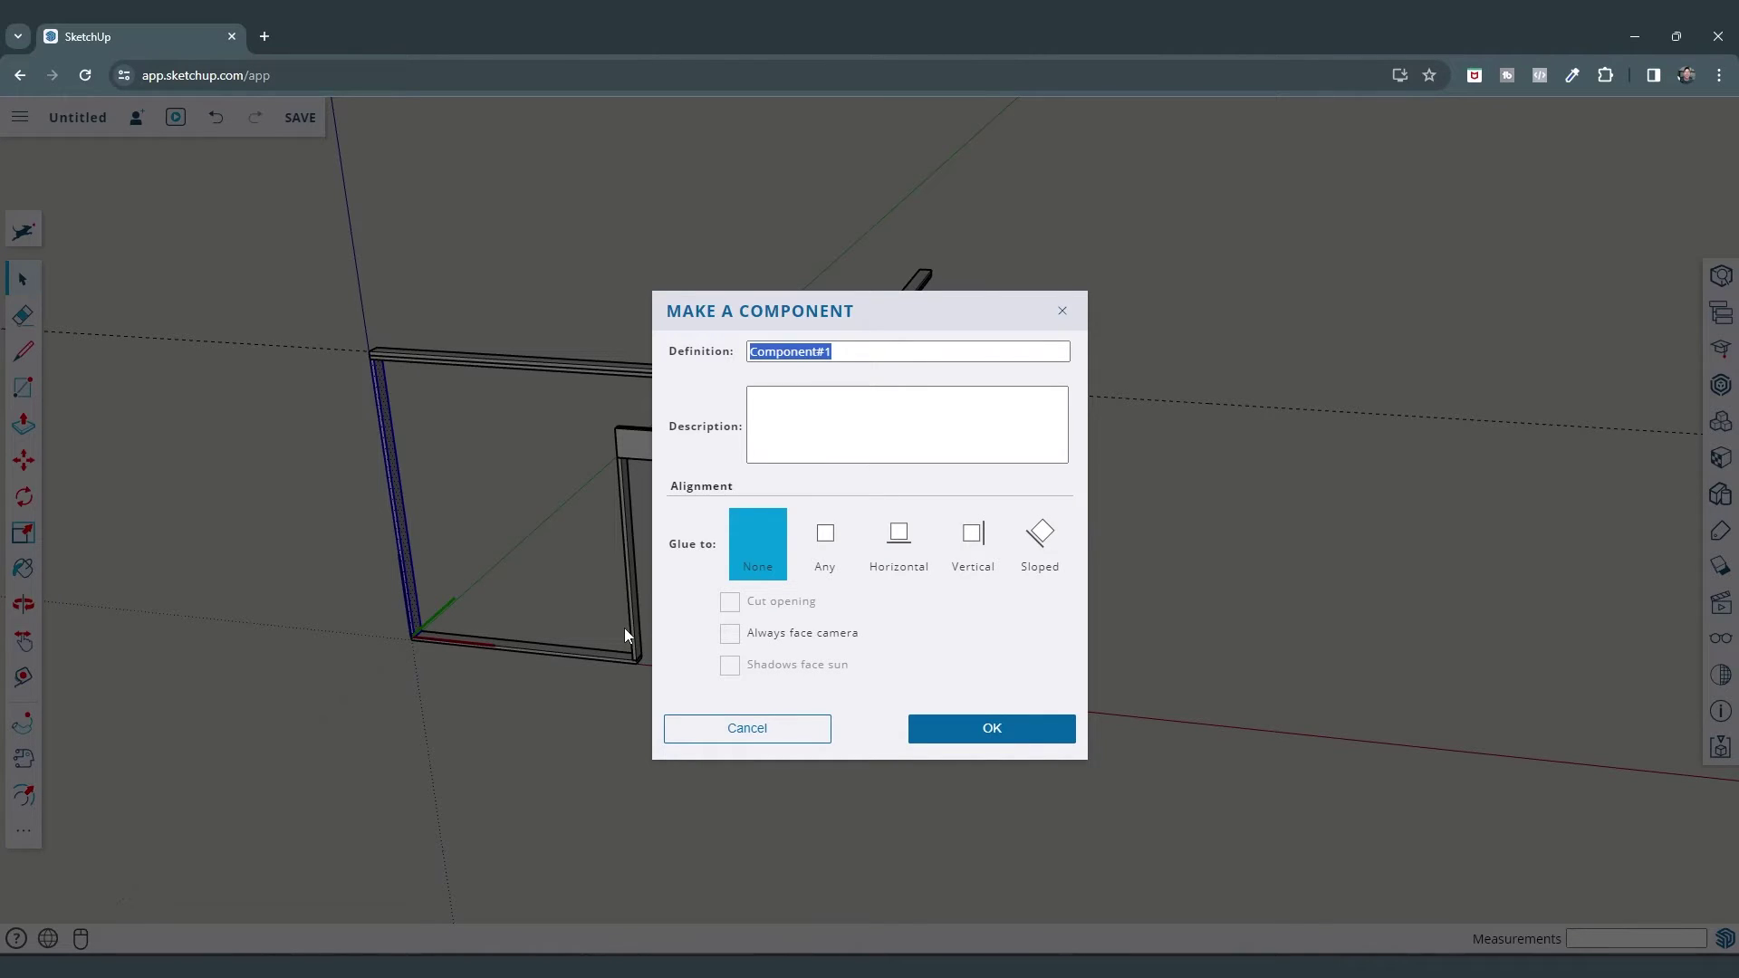
{"action": "type", "text": "Vertical 2 x 6 Stud"}
{"action": "key", "text": "Return"}
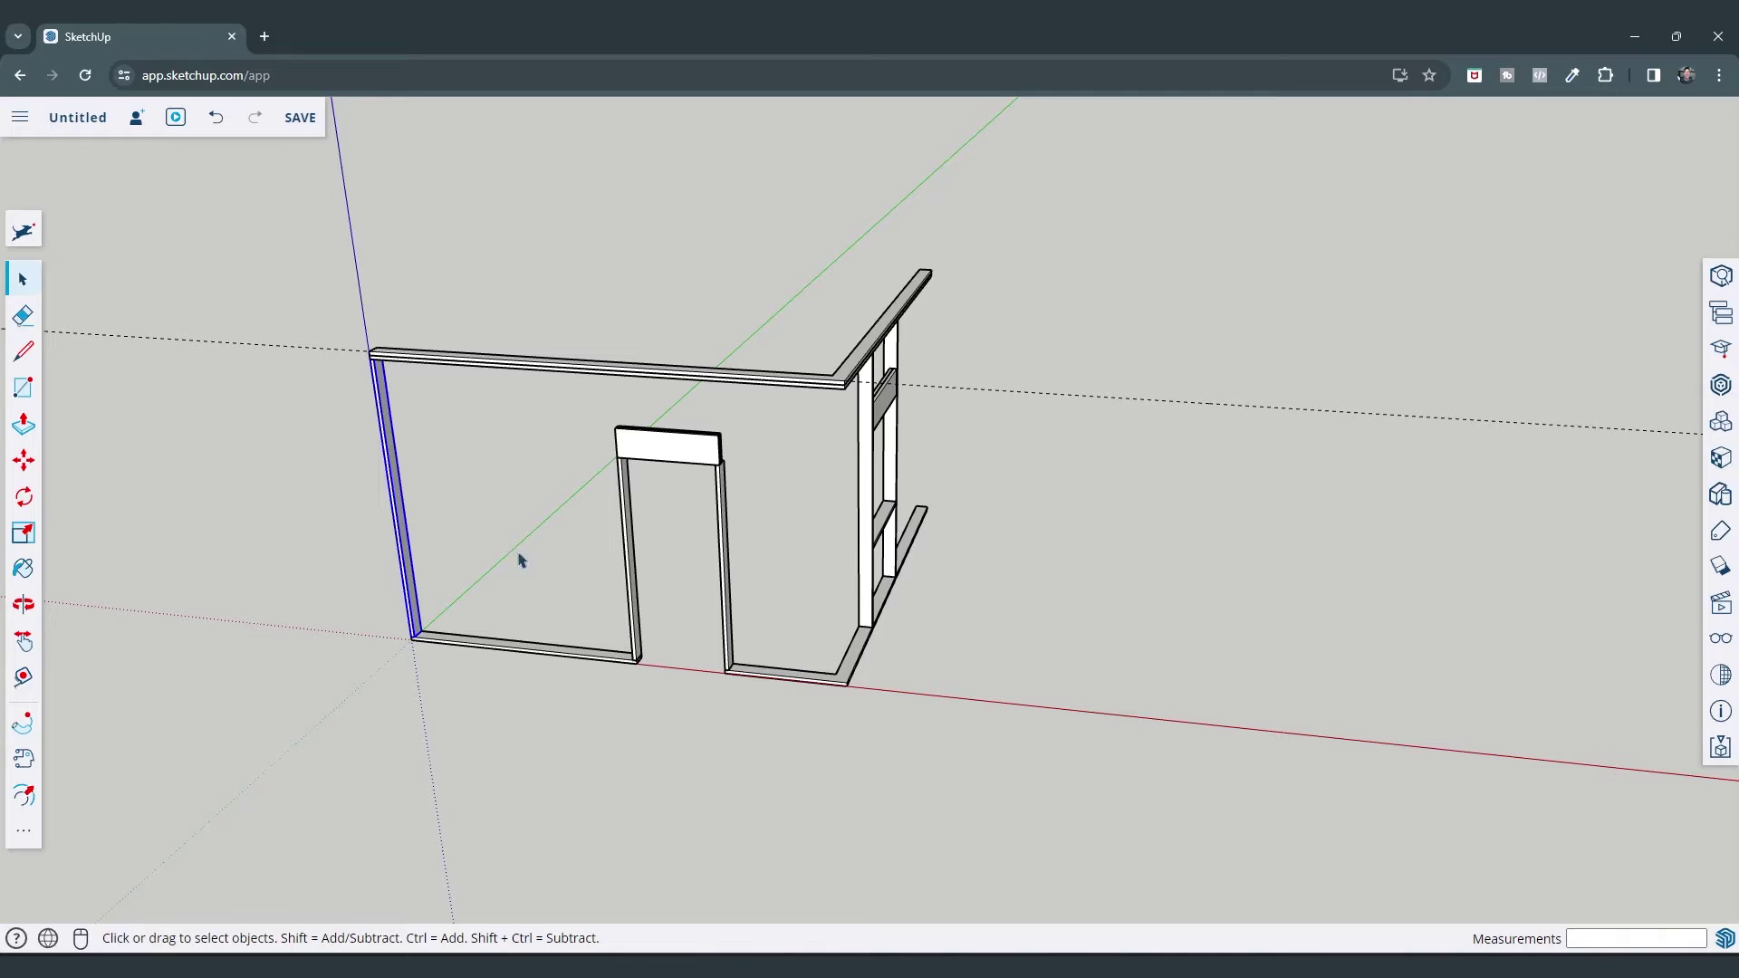
Copy the end stud component along the front base plate towards the door opening
{"action": "middle_click_drag", "start_coordinate": [520, 555], "coordinate": [458, 520]}
{"action": "scroll", "coordinate": [453, 520], "scroll_direction": "up", "scroll_amount": 4}
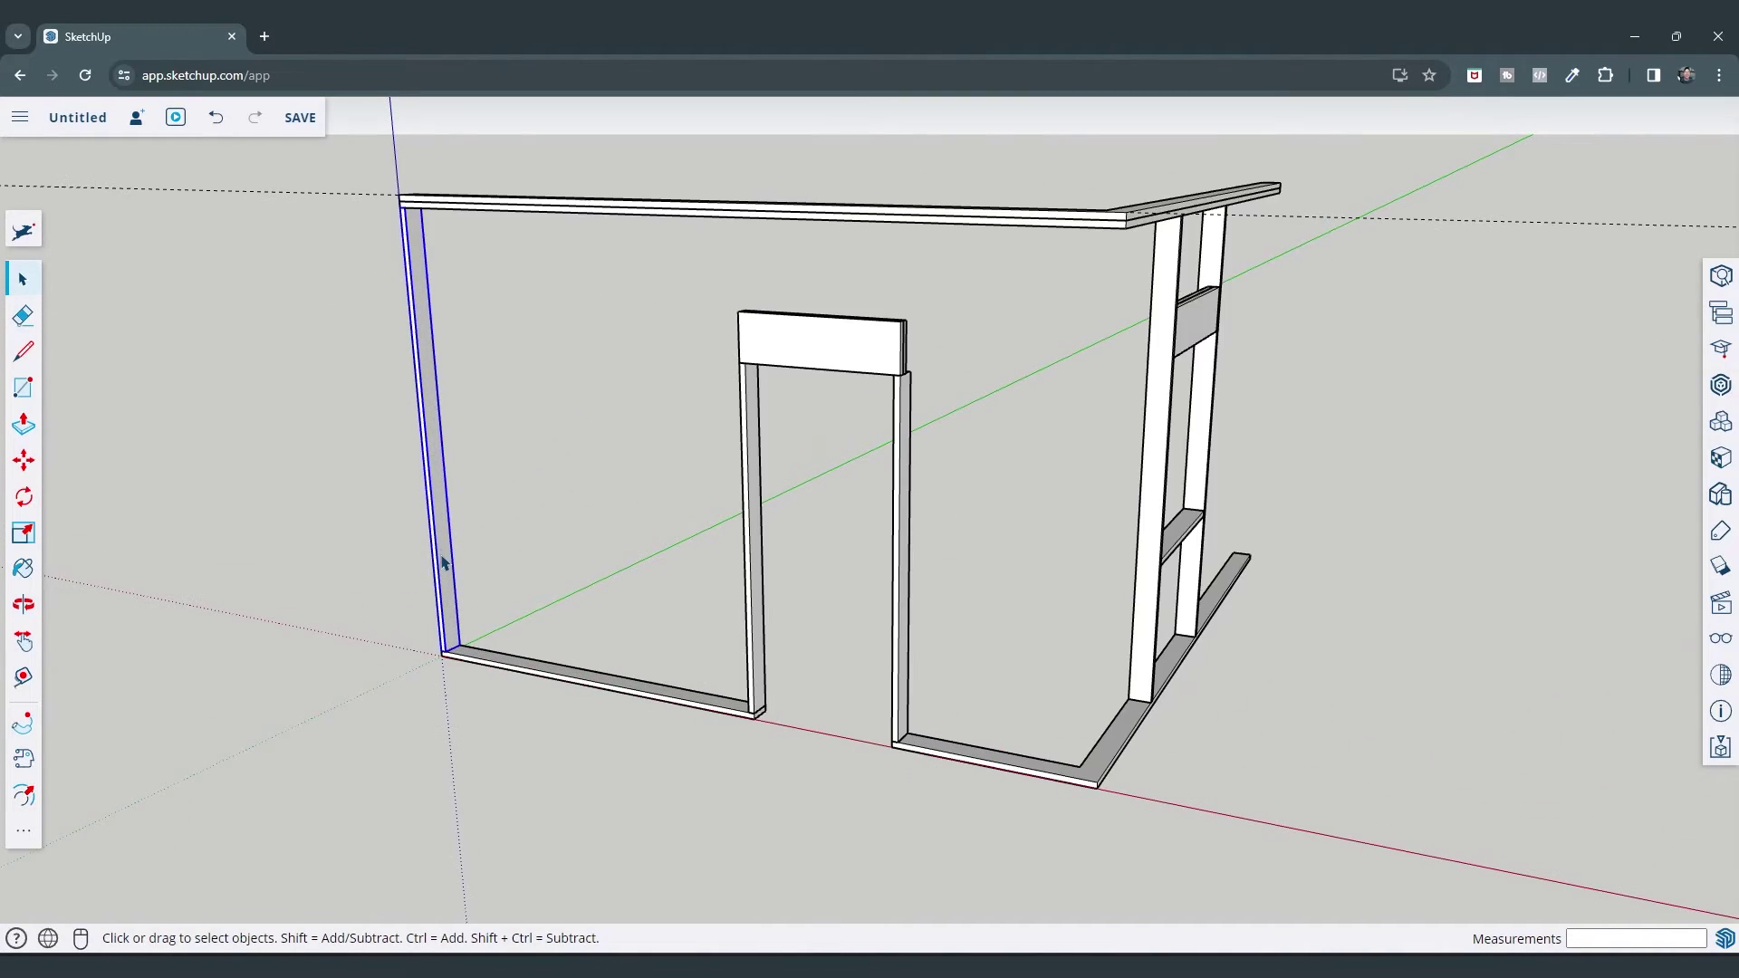
{"action": "scroll", "coordinate": [443, 649], "scroll_direction": "up", "scroll_amount": 5}
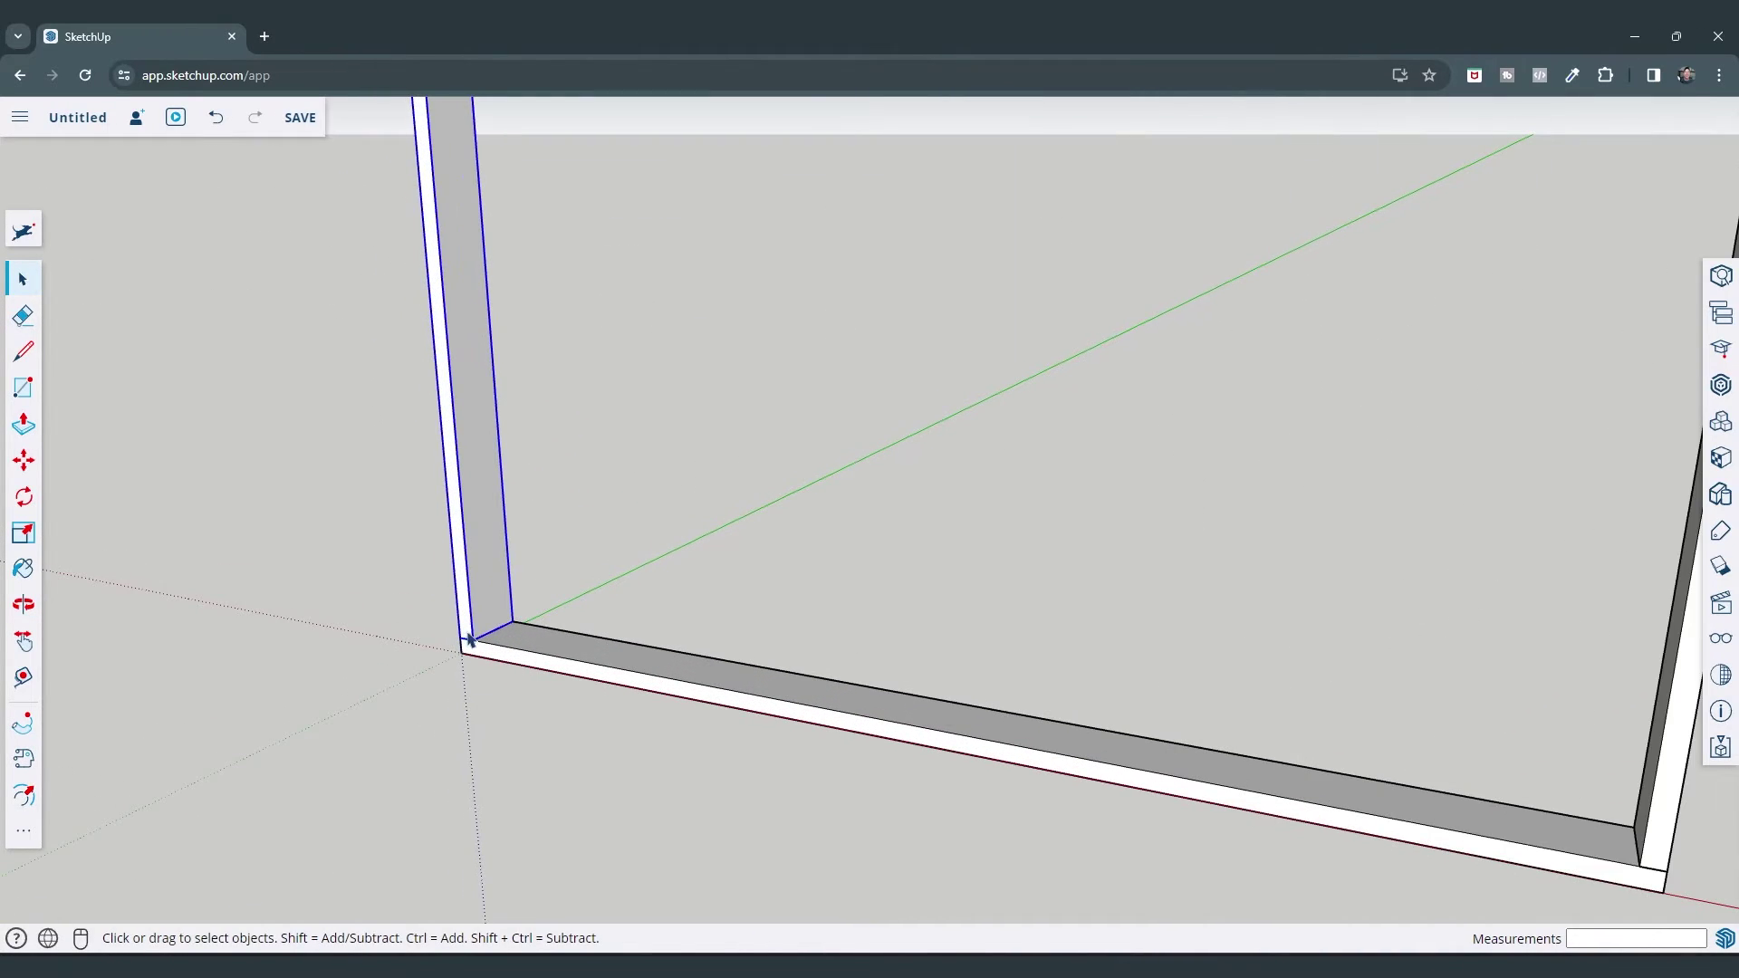
{"action": "key", "text": "m"}
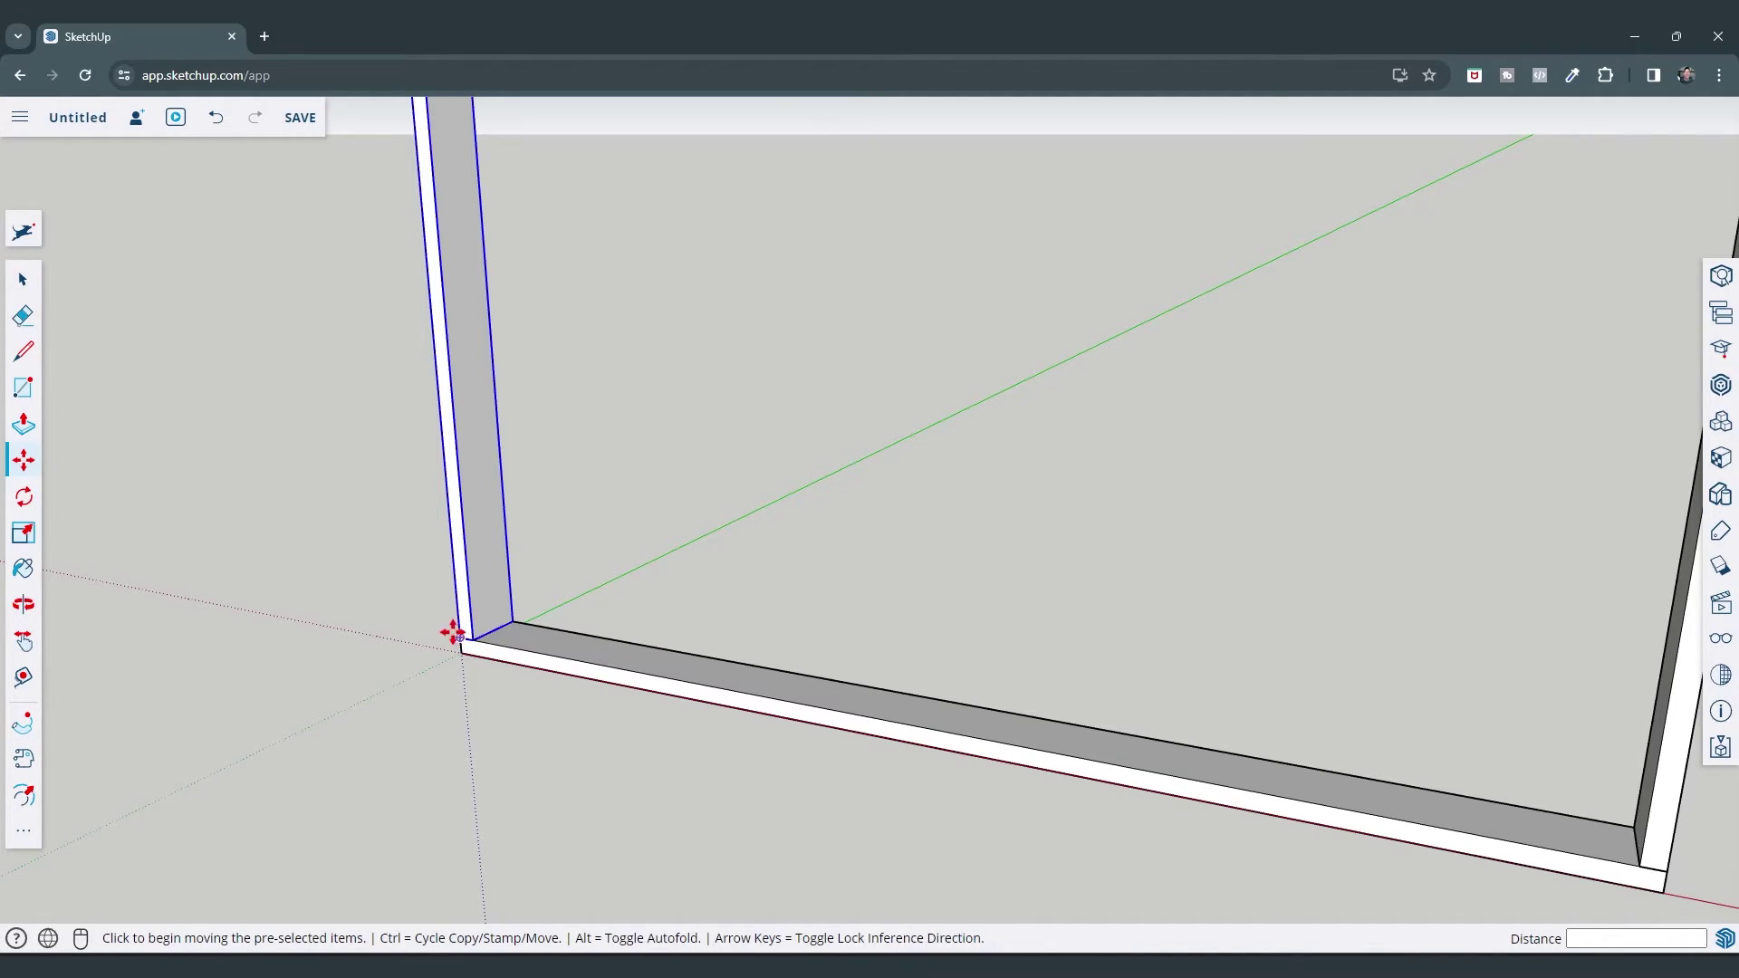
{"action": "key", "text": "space"}
{"action": "scroll", "coordinate": [481, 574], "scroll_direction": "down", "scroll_amount": 3}
{"action": "key", "text": "m"}
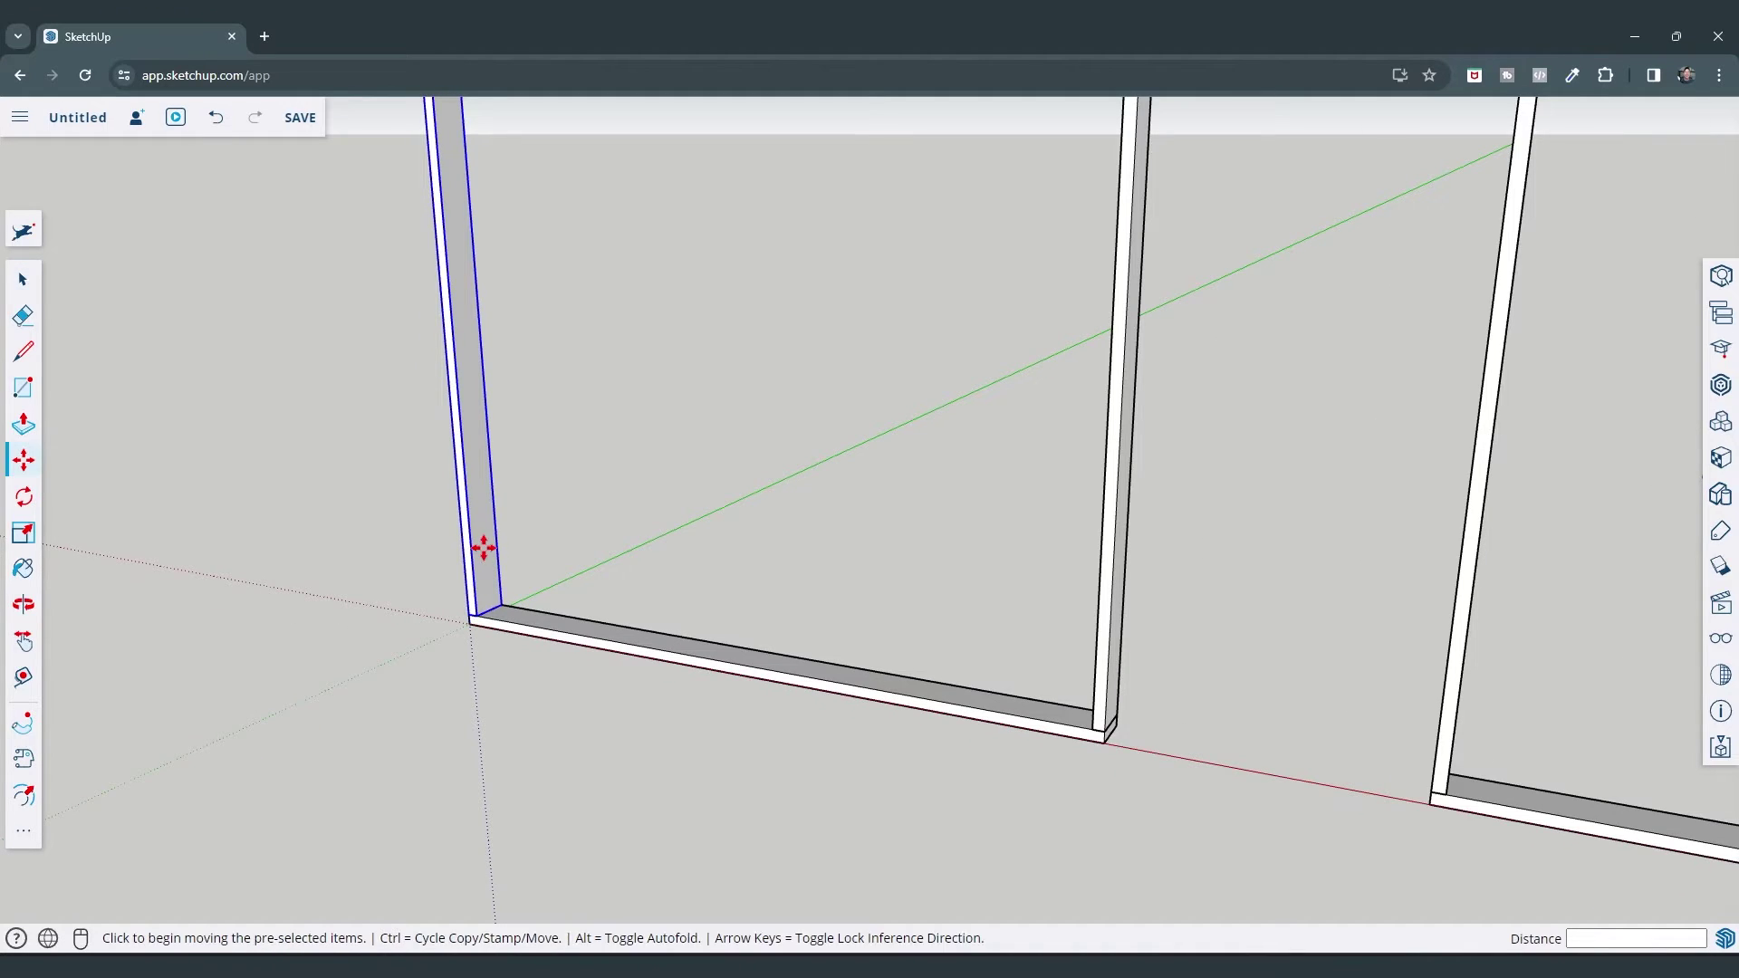
{"action": "left_click", "coordinate": [465, 614]}
{"action": "key", "text": "ctrl"}
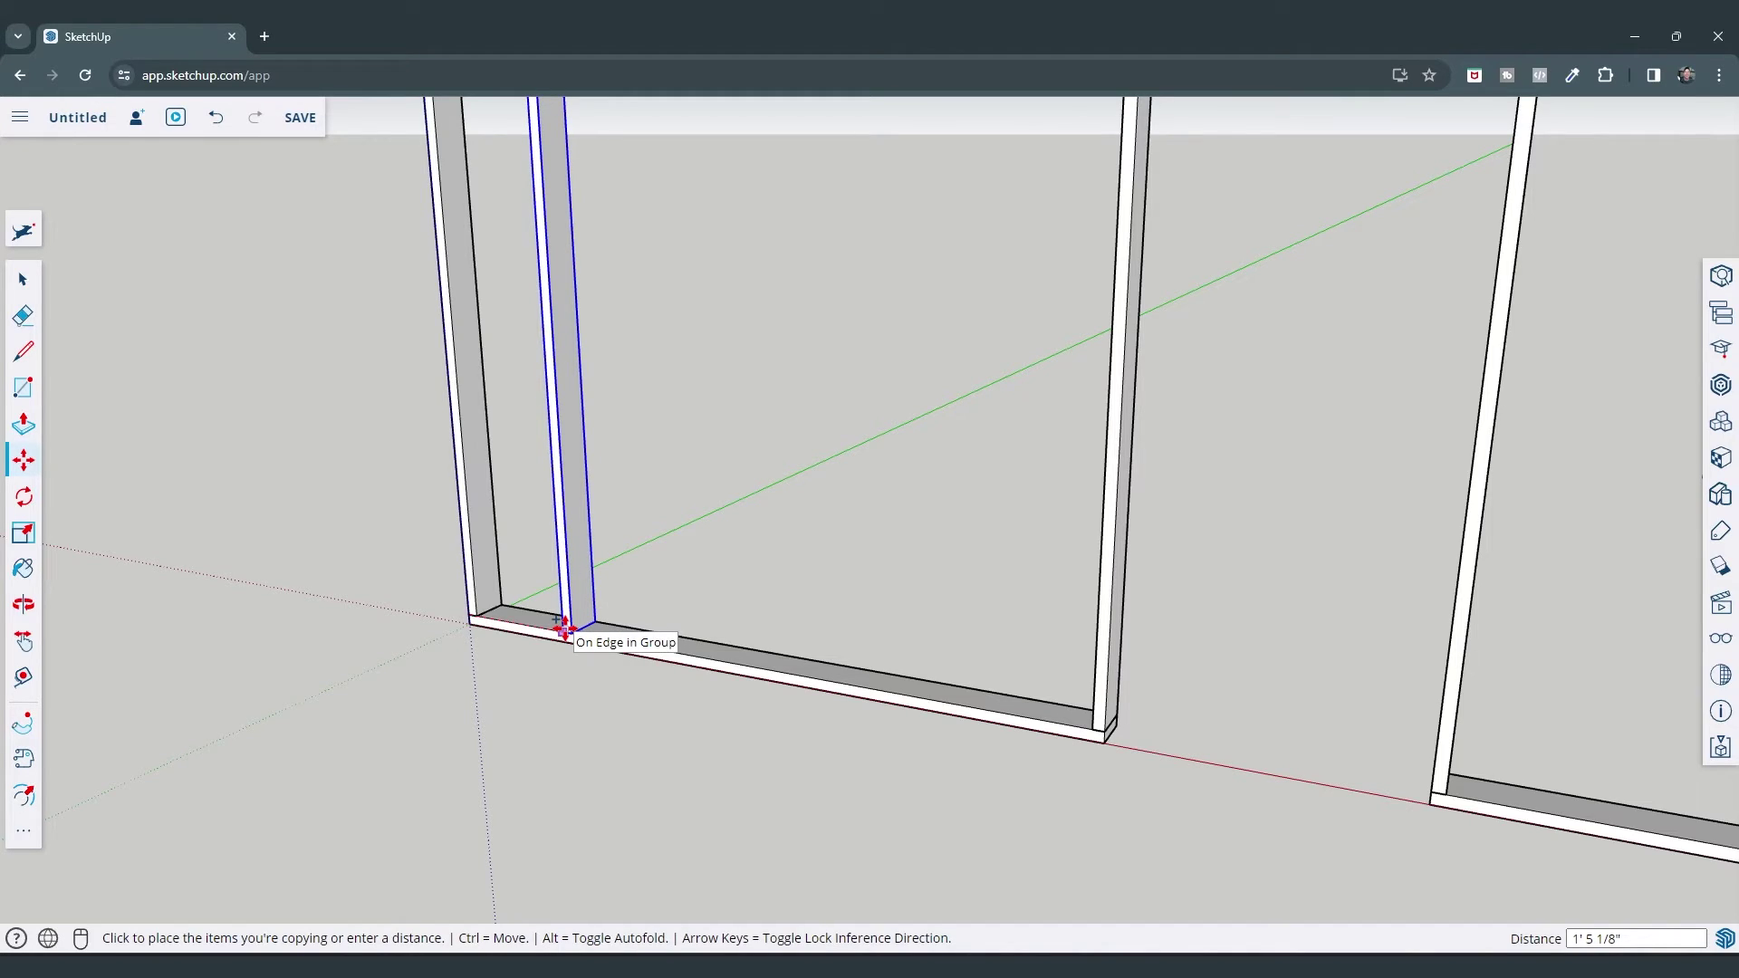
{"action": "key", "text": "Return"}
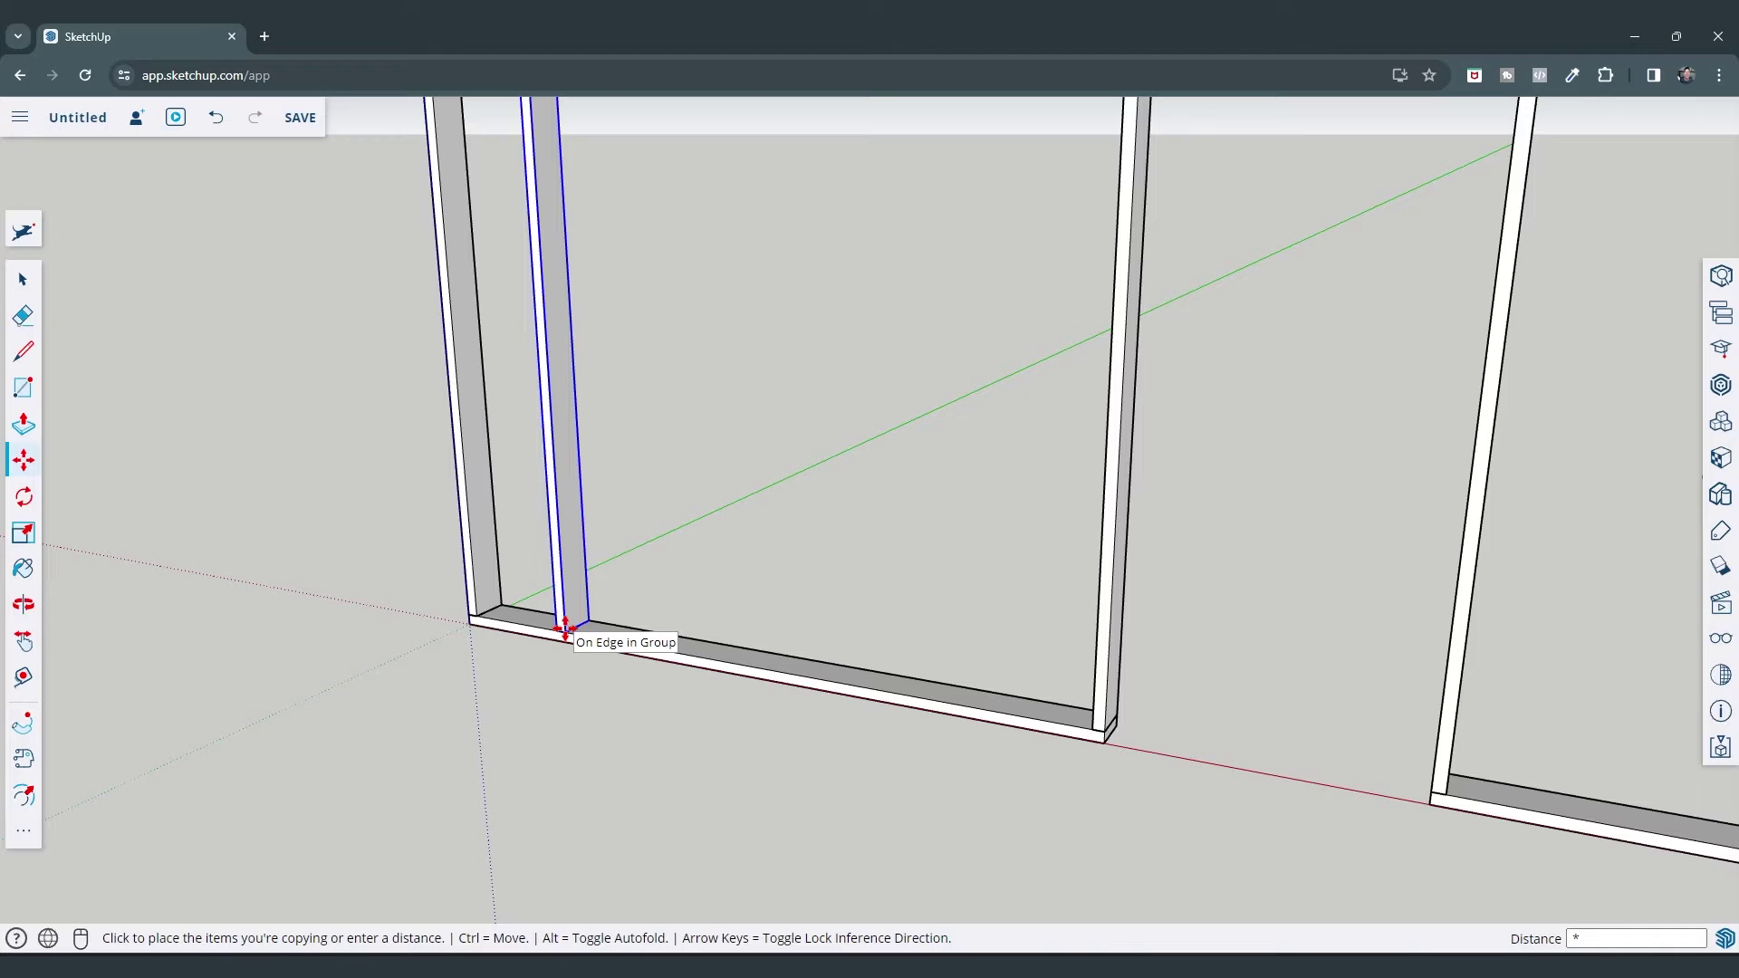
Array the copied stud six times at the same spacing along the front base plate up to the door opening
{"action": "key", "text": "Return"}
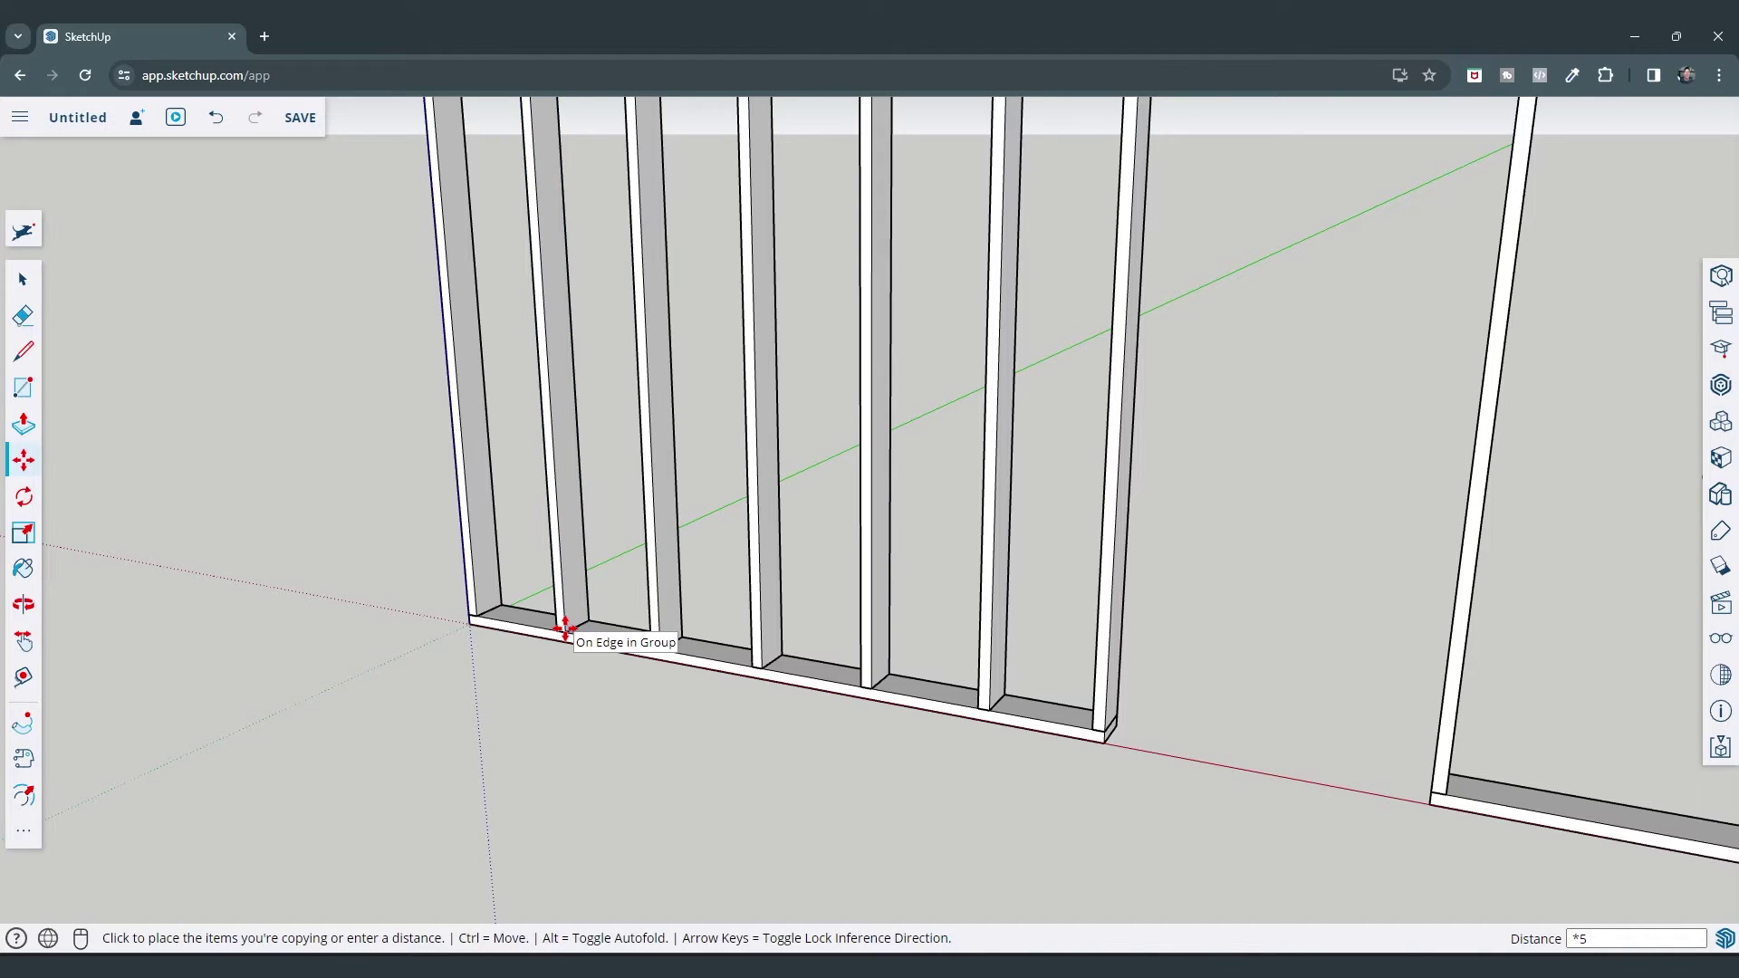
{"action": "type", "text": "*6"}
{"action": "key", "text": "Return"}
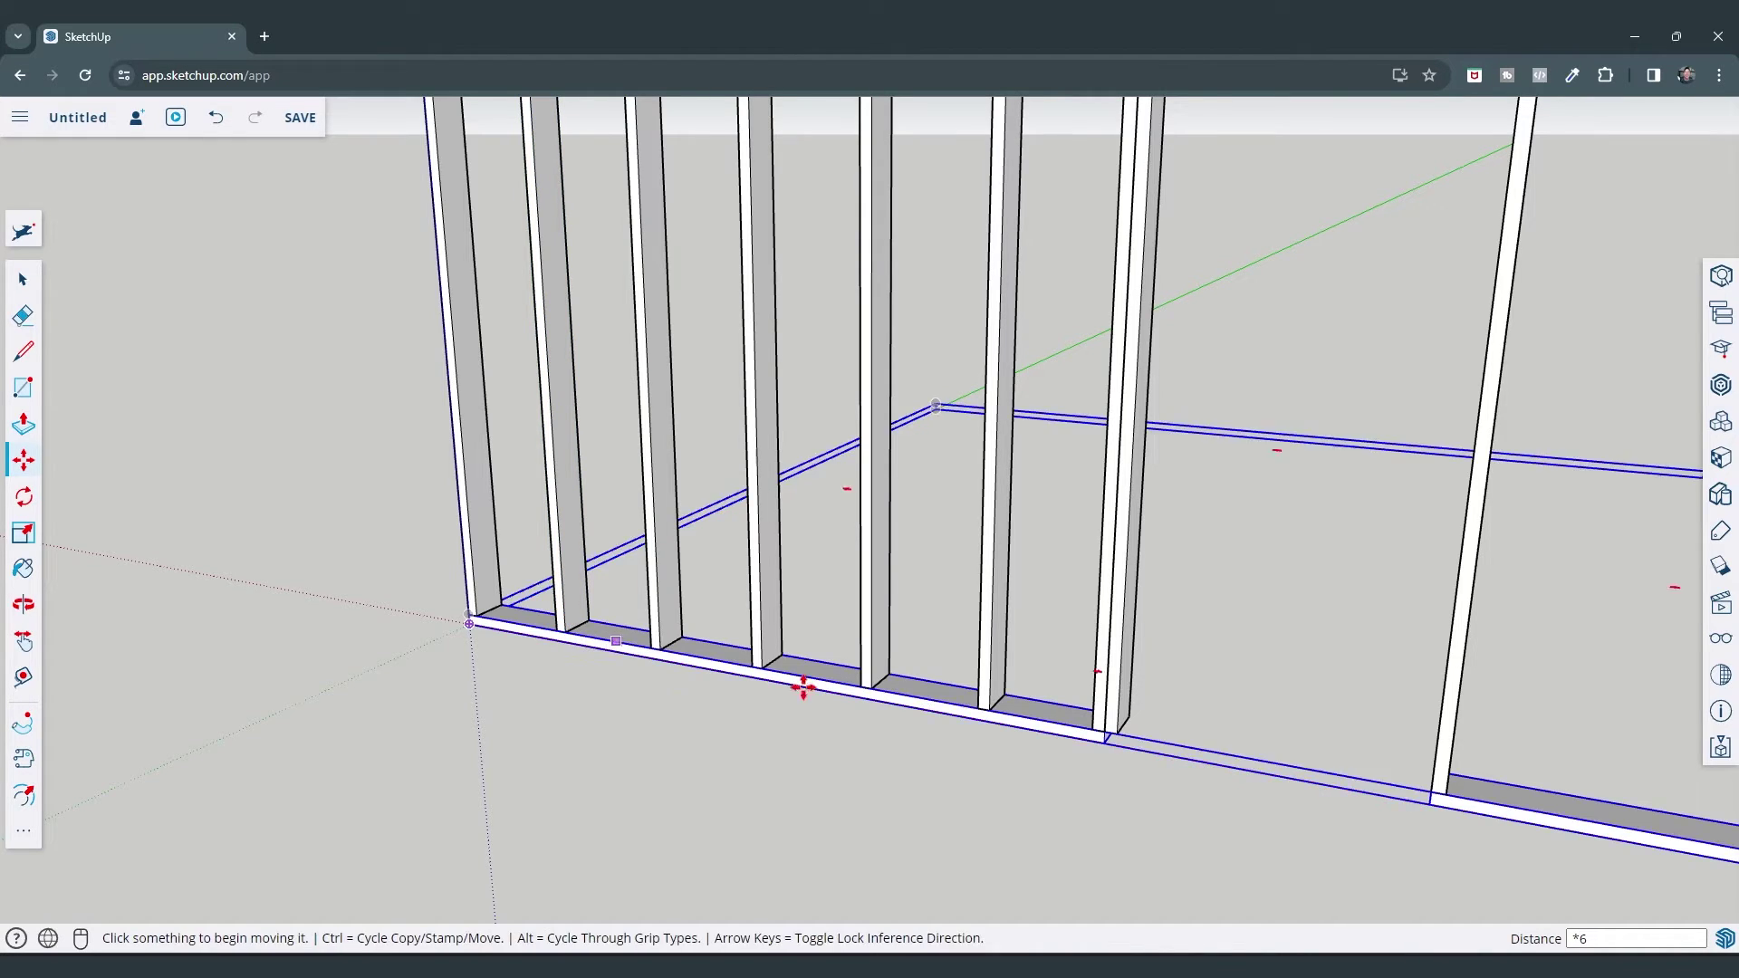
Move the last arrayed stud 3' 1 1/2" across the door opening, placing it beside the shorter stud at the far side
{"action": "scroll", "coordinate": [1128, 658], "scroll_direction": "down", "scroll_amount": 2}
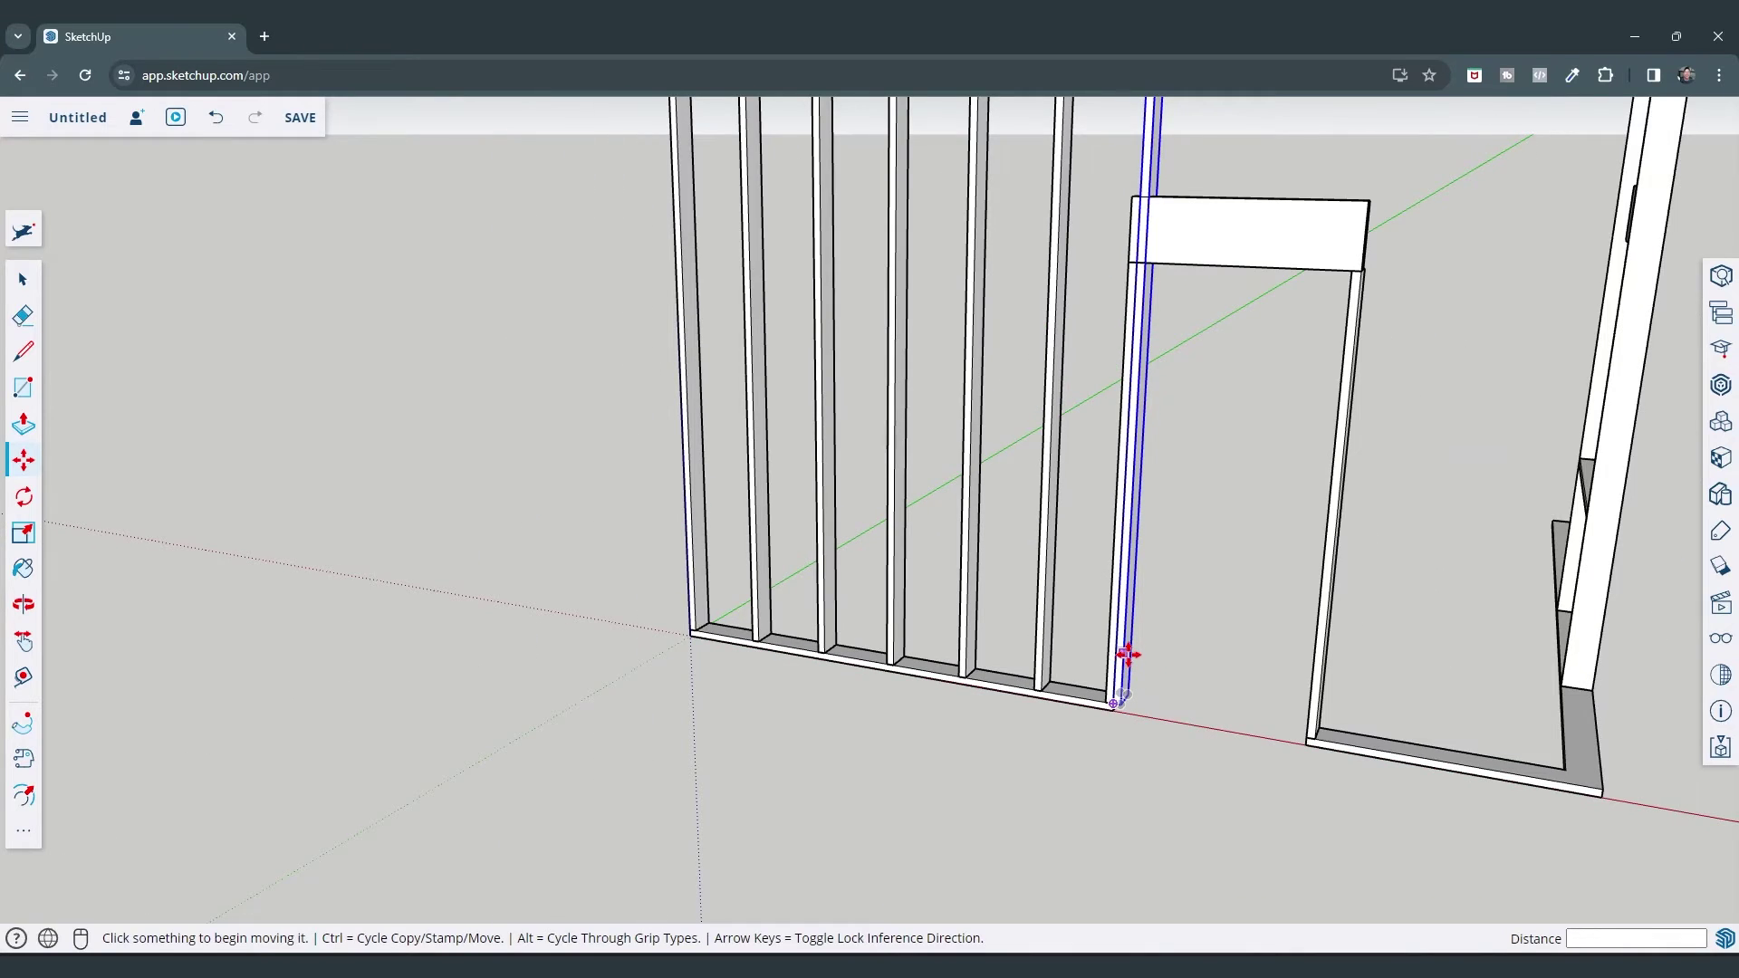
{"action": "key", "text": "space"}
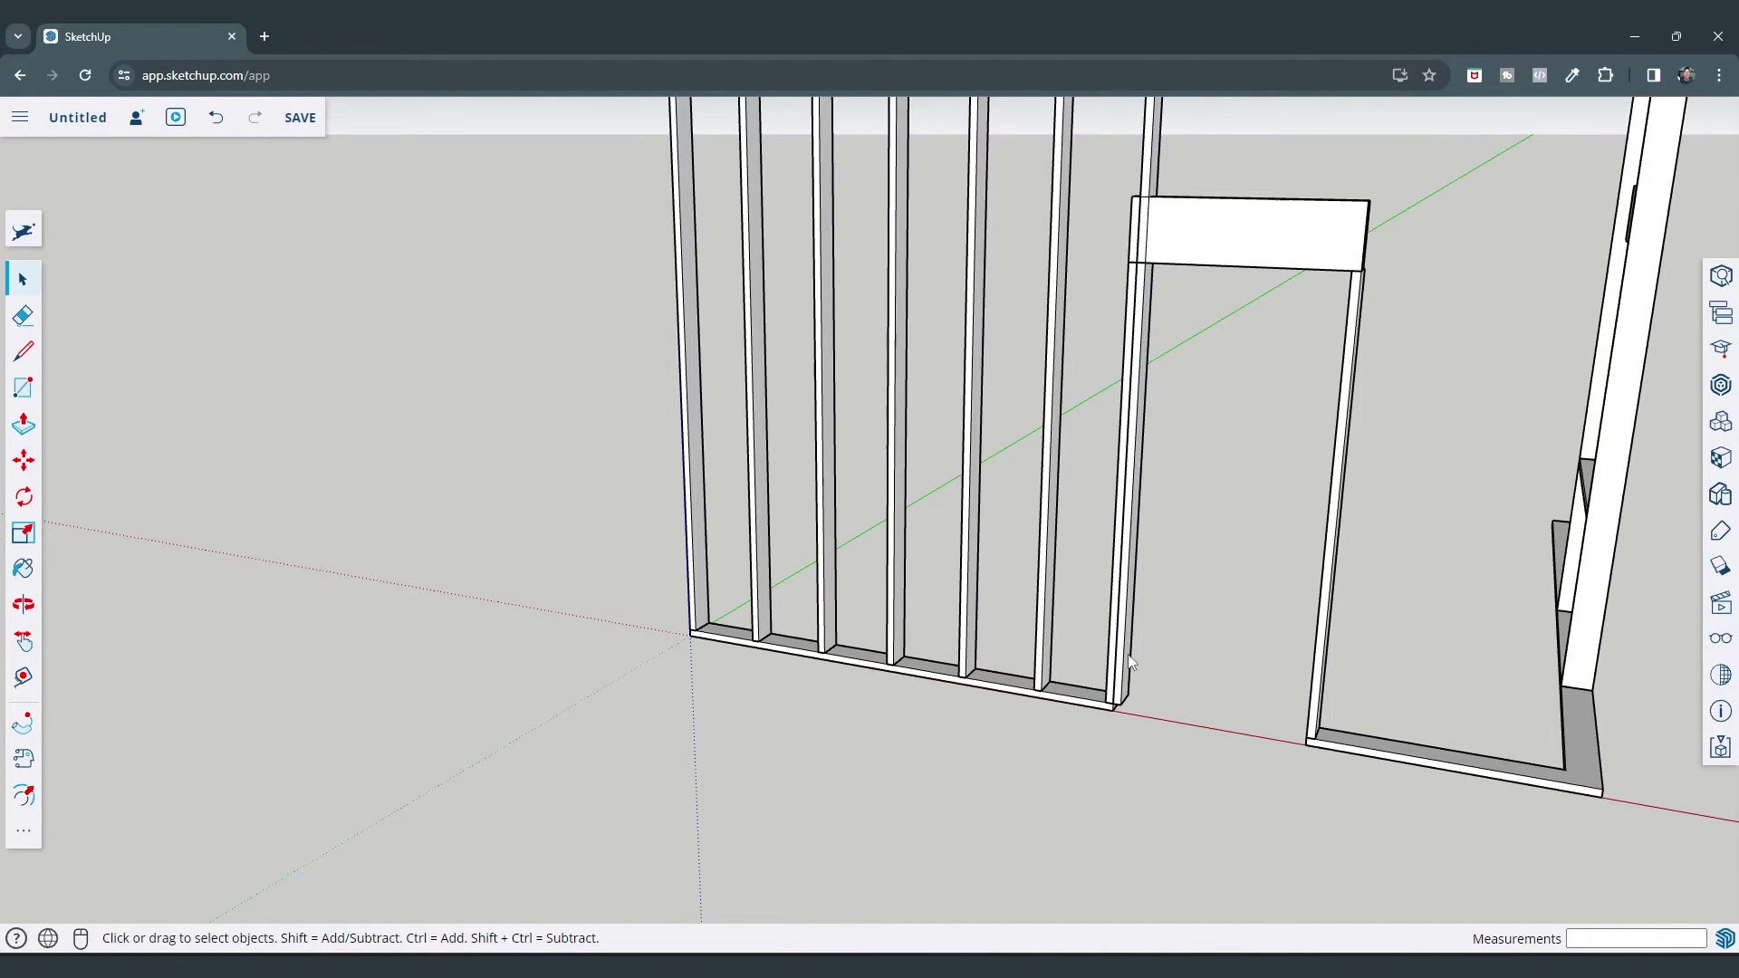
{"action": "left_click", "coordinate": [1128, 654]}
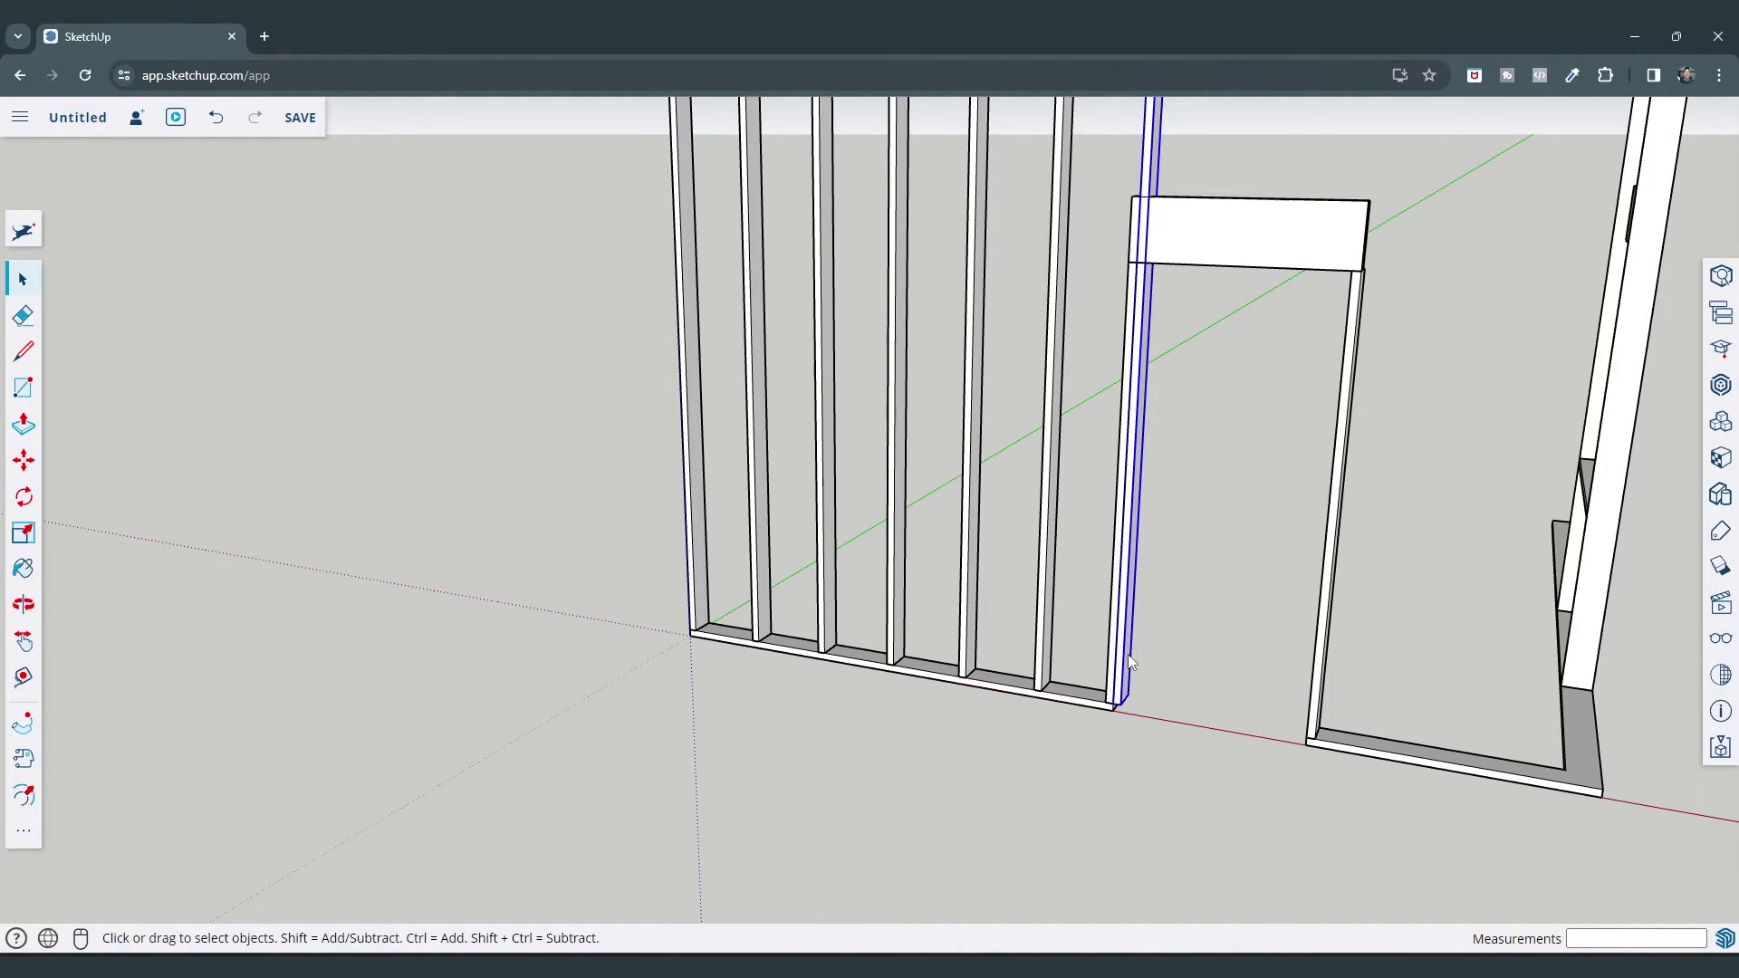
{"action": "key", "text": "m"}
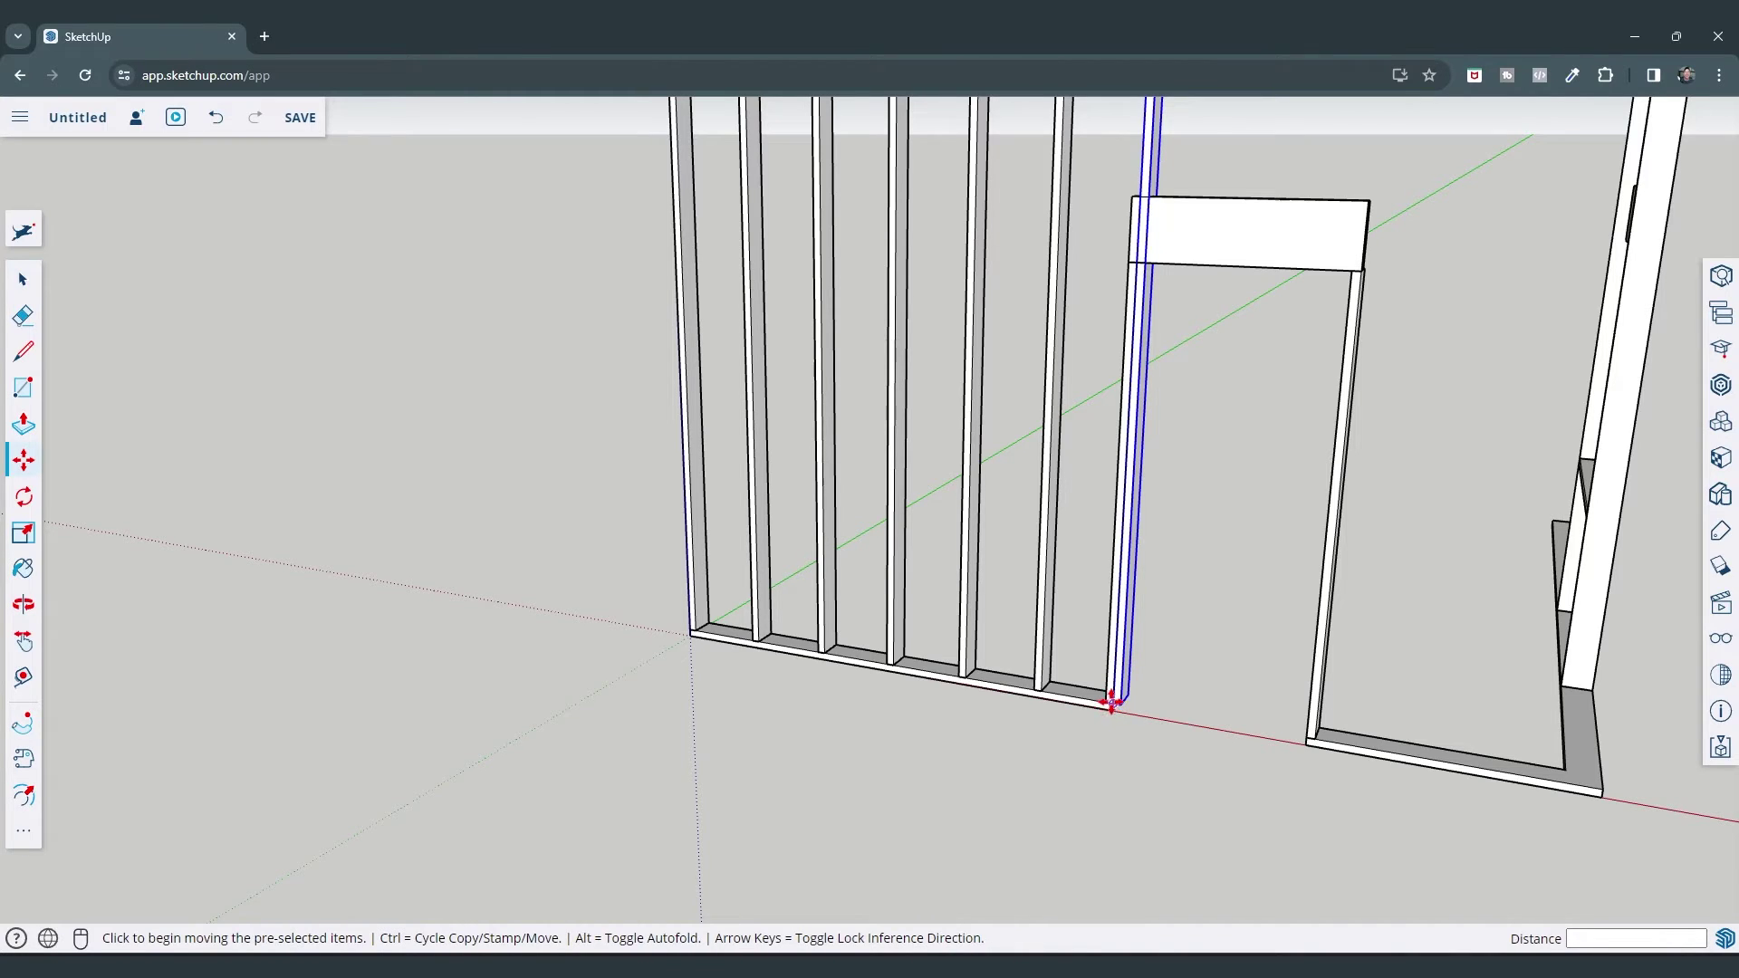
{"action": "left_click", "coordinate": [1111, 703]}
{"action": "left_click", "coordinate": [1311, 738]}
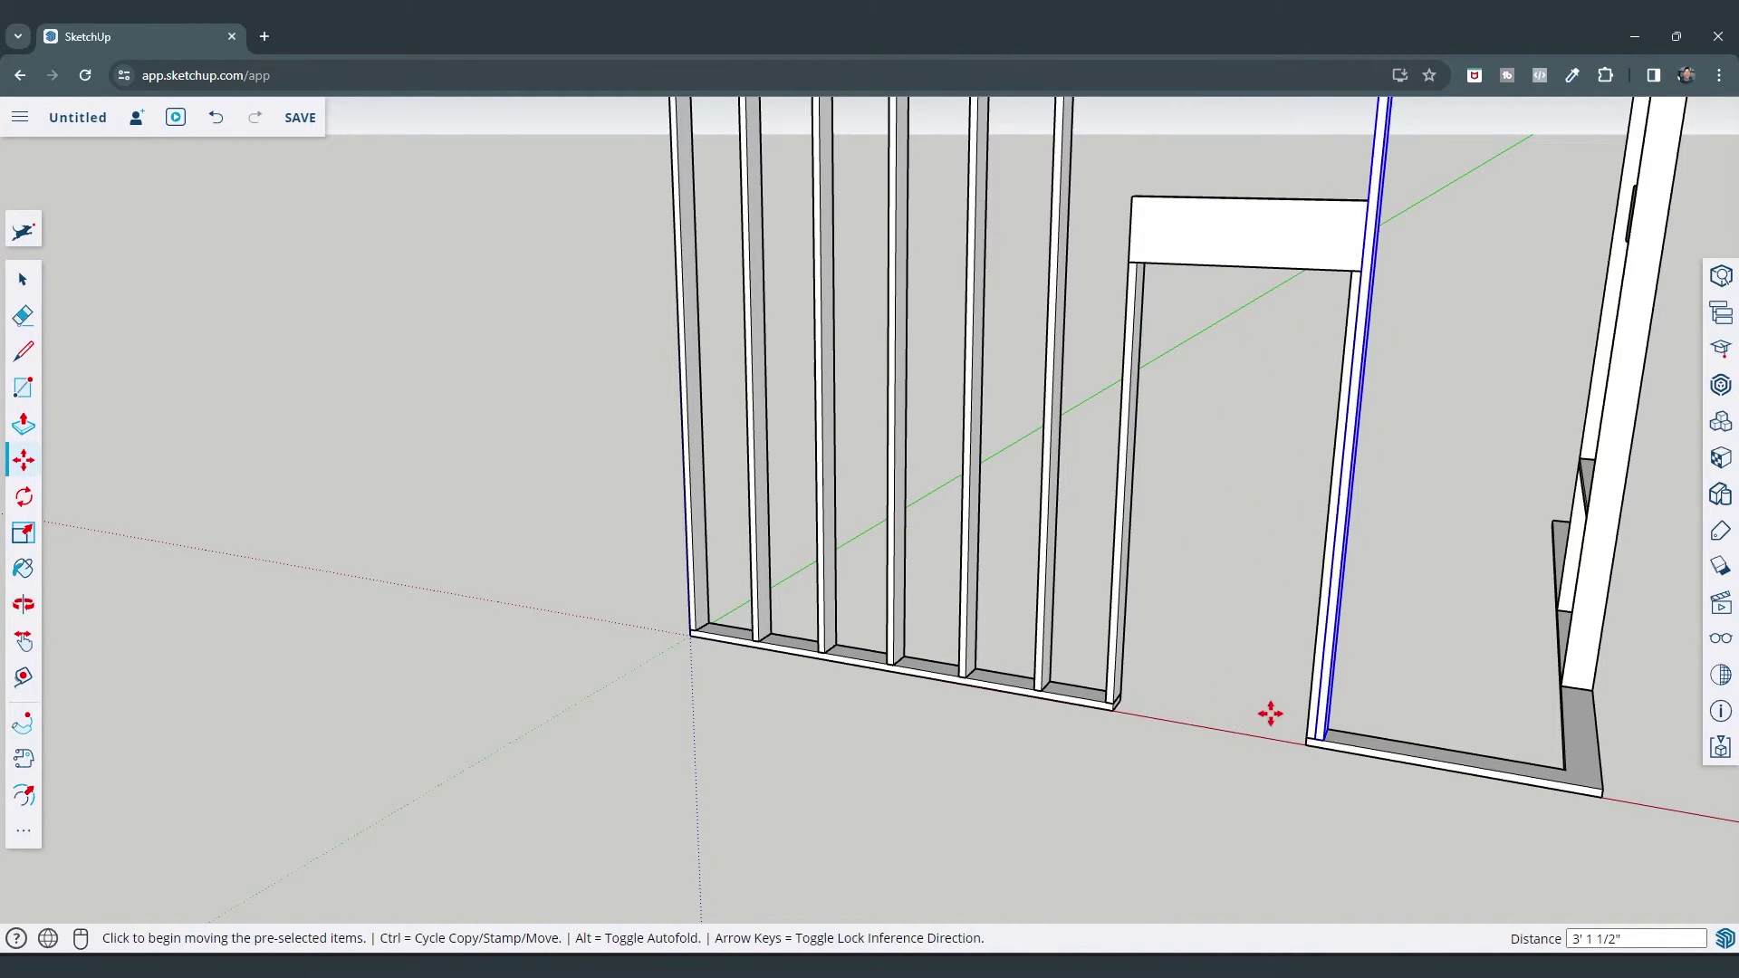
Copy the full-height stud beside the door back across the opening, placing it against the shorter stud on the origin side
{"action": "scroll", "coordinate": [1250, 588], "scroll_direction": "down", "scroll_amount": 5}
{"action": "scroll", "coordinate": [1308, 637], "scroll_direction": "up", "scroll_amount": 2}
{"action": "key", "text": "o"}
{"action": "left_click_drag", "start_coordinate": [1308, 628], "coordinate": [1413, 623]}
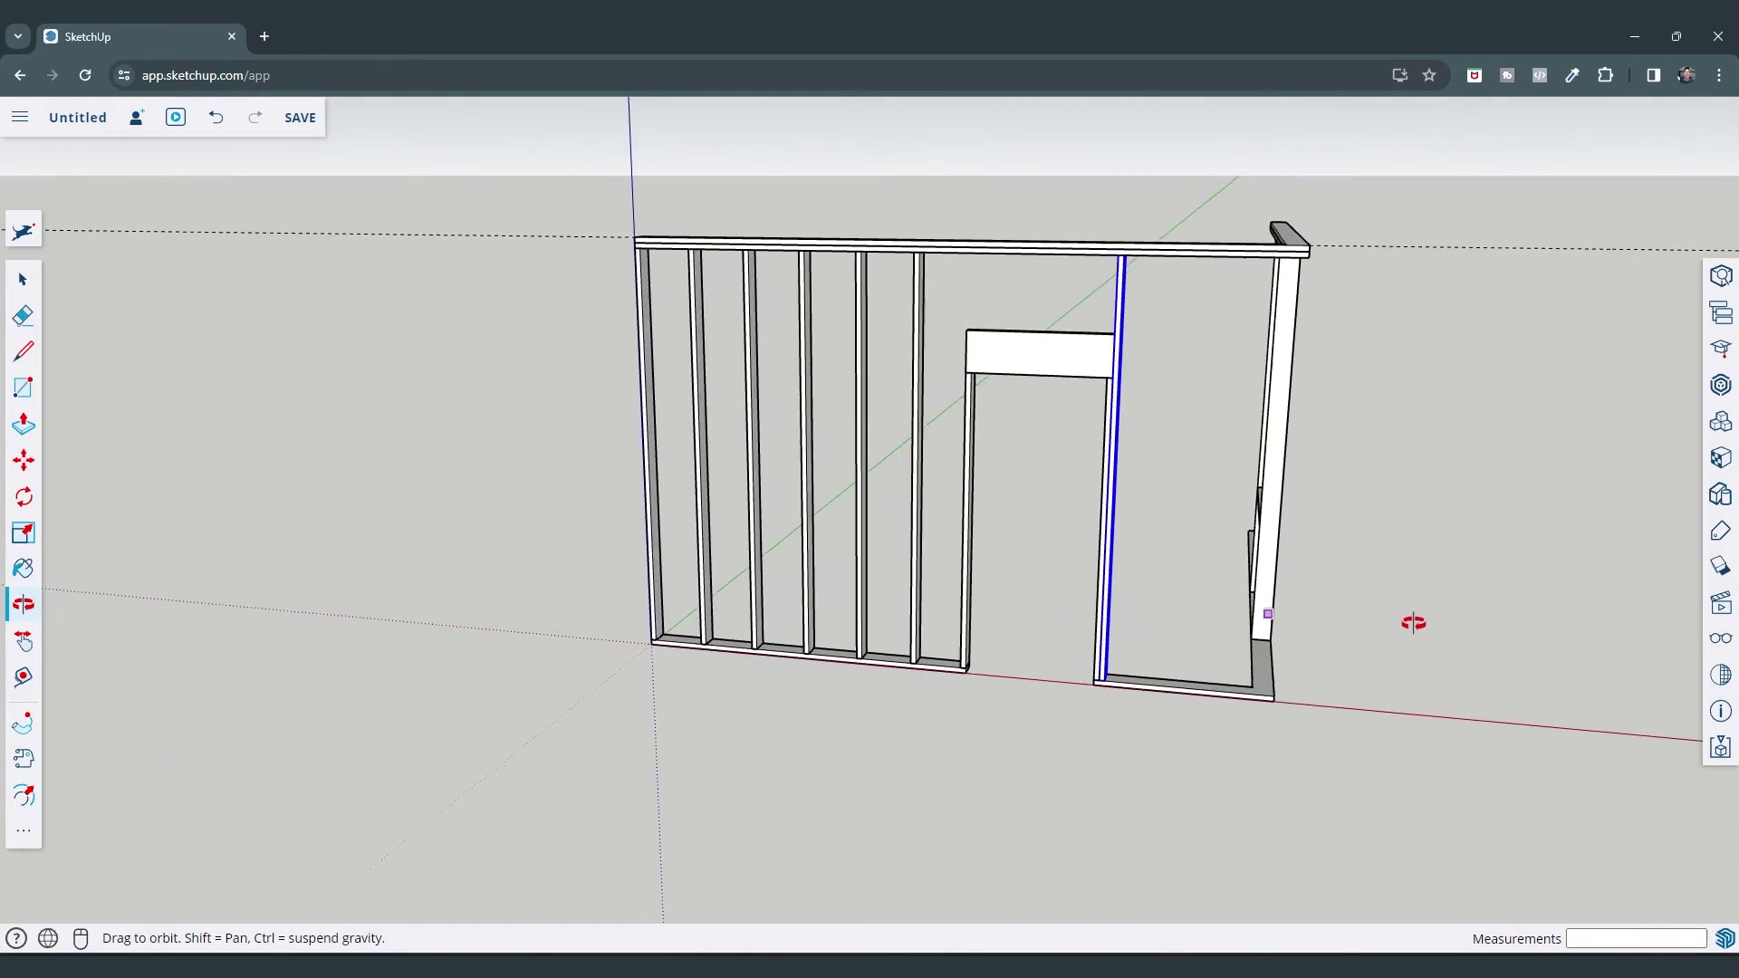
{"action": "scroll", "coordinate": [1173, 660], "scroll_direction": "up", "scroll_amount": 3}
{"action": "key", "text": "m"}
{"action": "key", "text": "ctrl"}
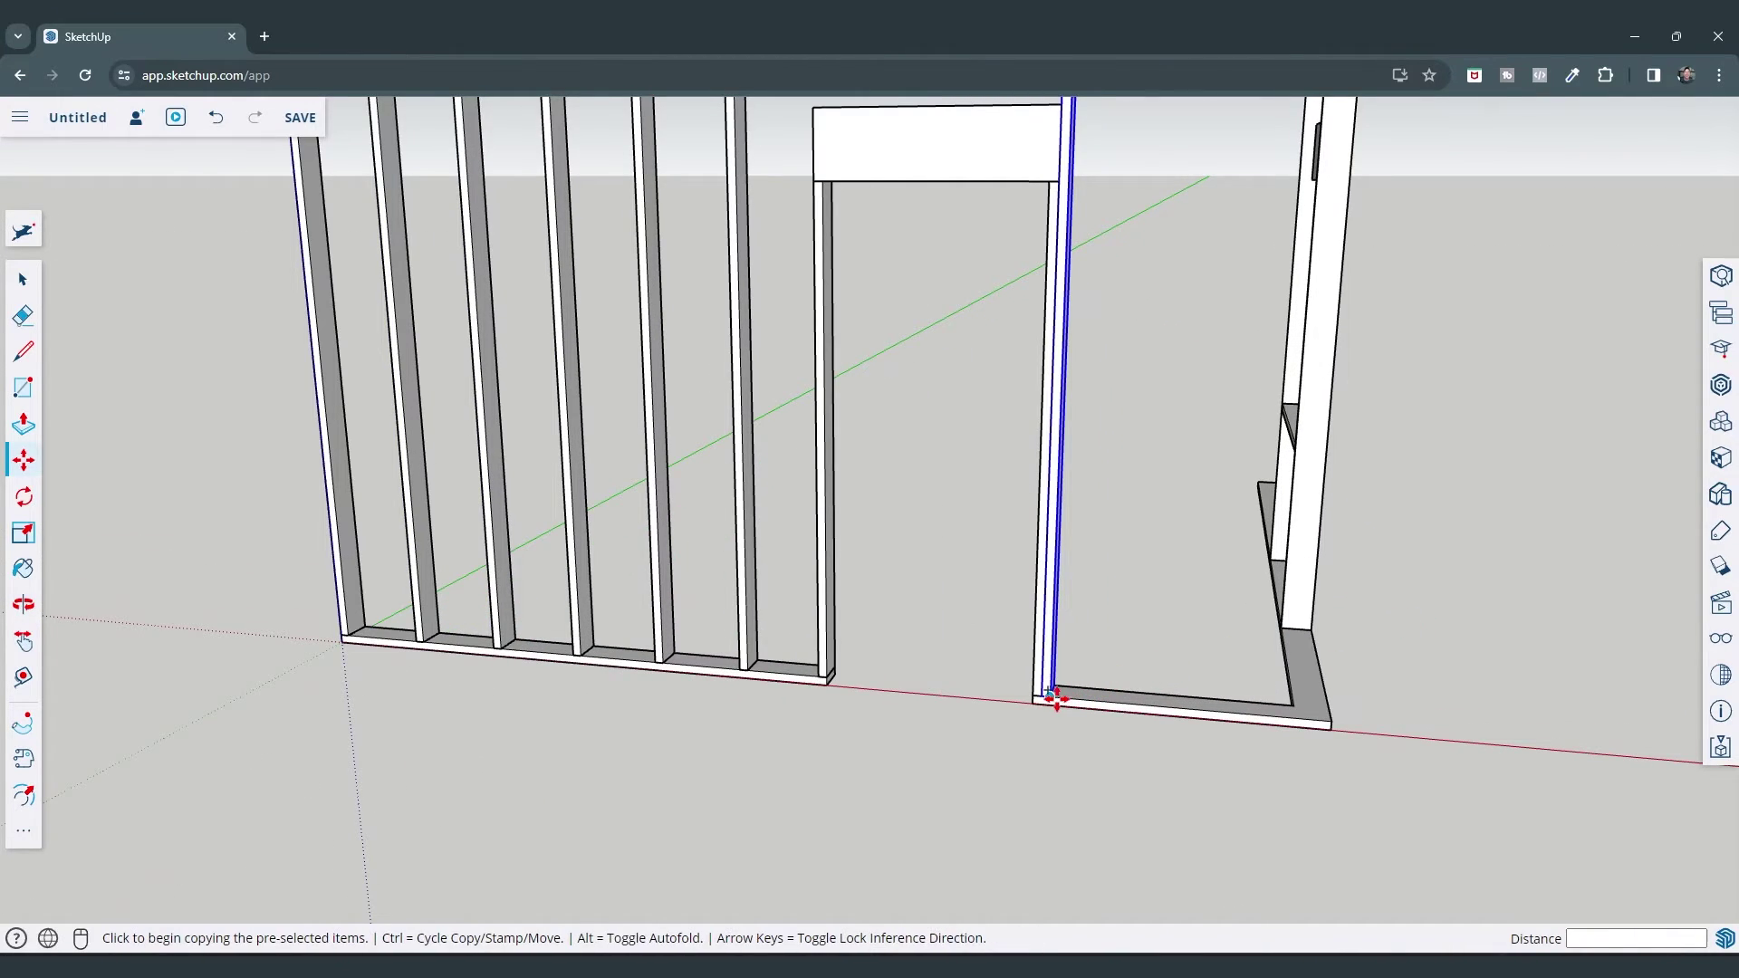
{"action": "left_click", "coordinate": [1050, 697]}
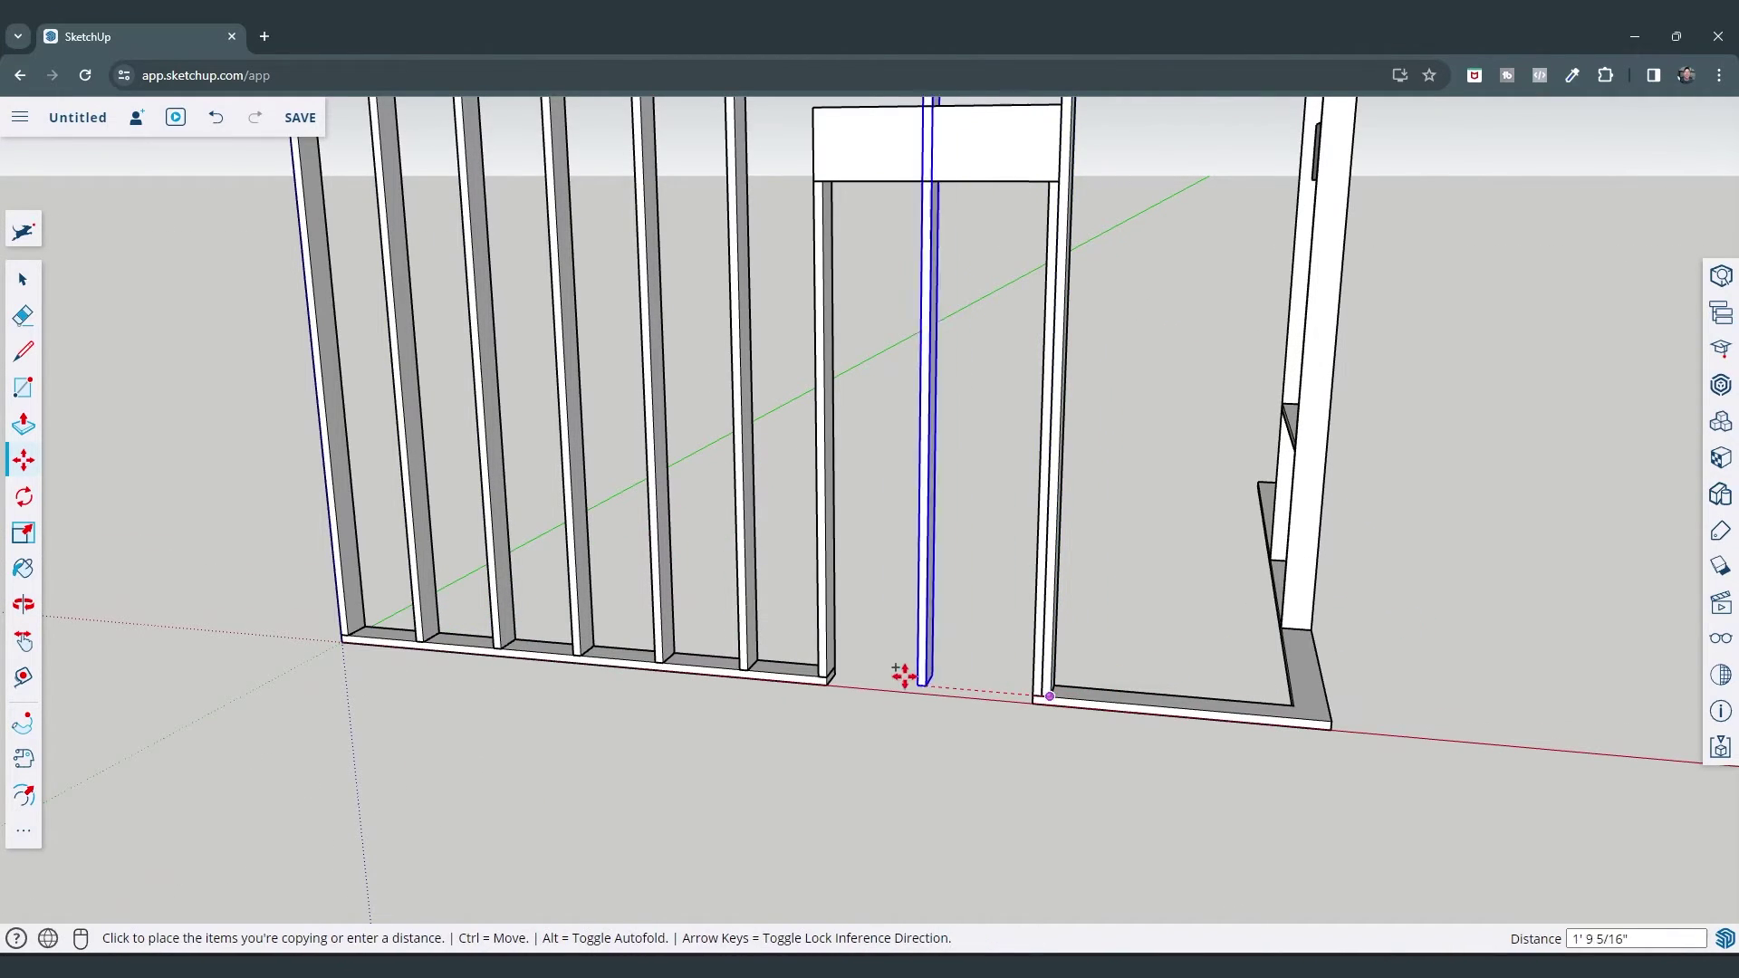
{"action": "left_click", "coordinate": [815, 675]}
Copy the full-height stud on the door's corner side 16 inches along the front base plate towards the corner
{"action": "scroll", "coordinate": [960, 705], "scroll_direction": "down", "scroll_amount": 3}
{"action": "middle_click_drag", "start_coordinate": [1084, 367], "coordinate": [1004, 433]}
{"action": "key", "text": "space"}
{"action": "left_click", "coordinate": [993, 601]}
{"action": "middle_click_drag", "start_coordinate": [993, 601], "coordinate": [1027, 708]}
{"action": "key", "text": "m"}
{"action": "key", "text": "ctrl"}
{"action": "left_click", "coordinate": [945, 728]}
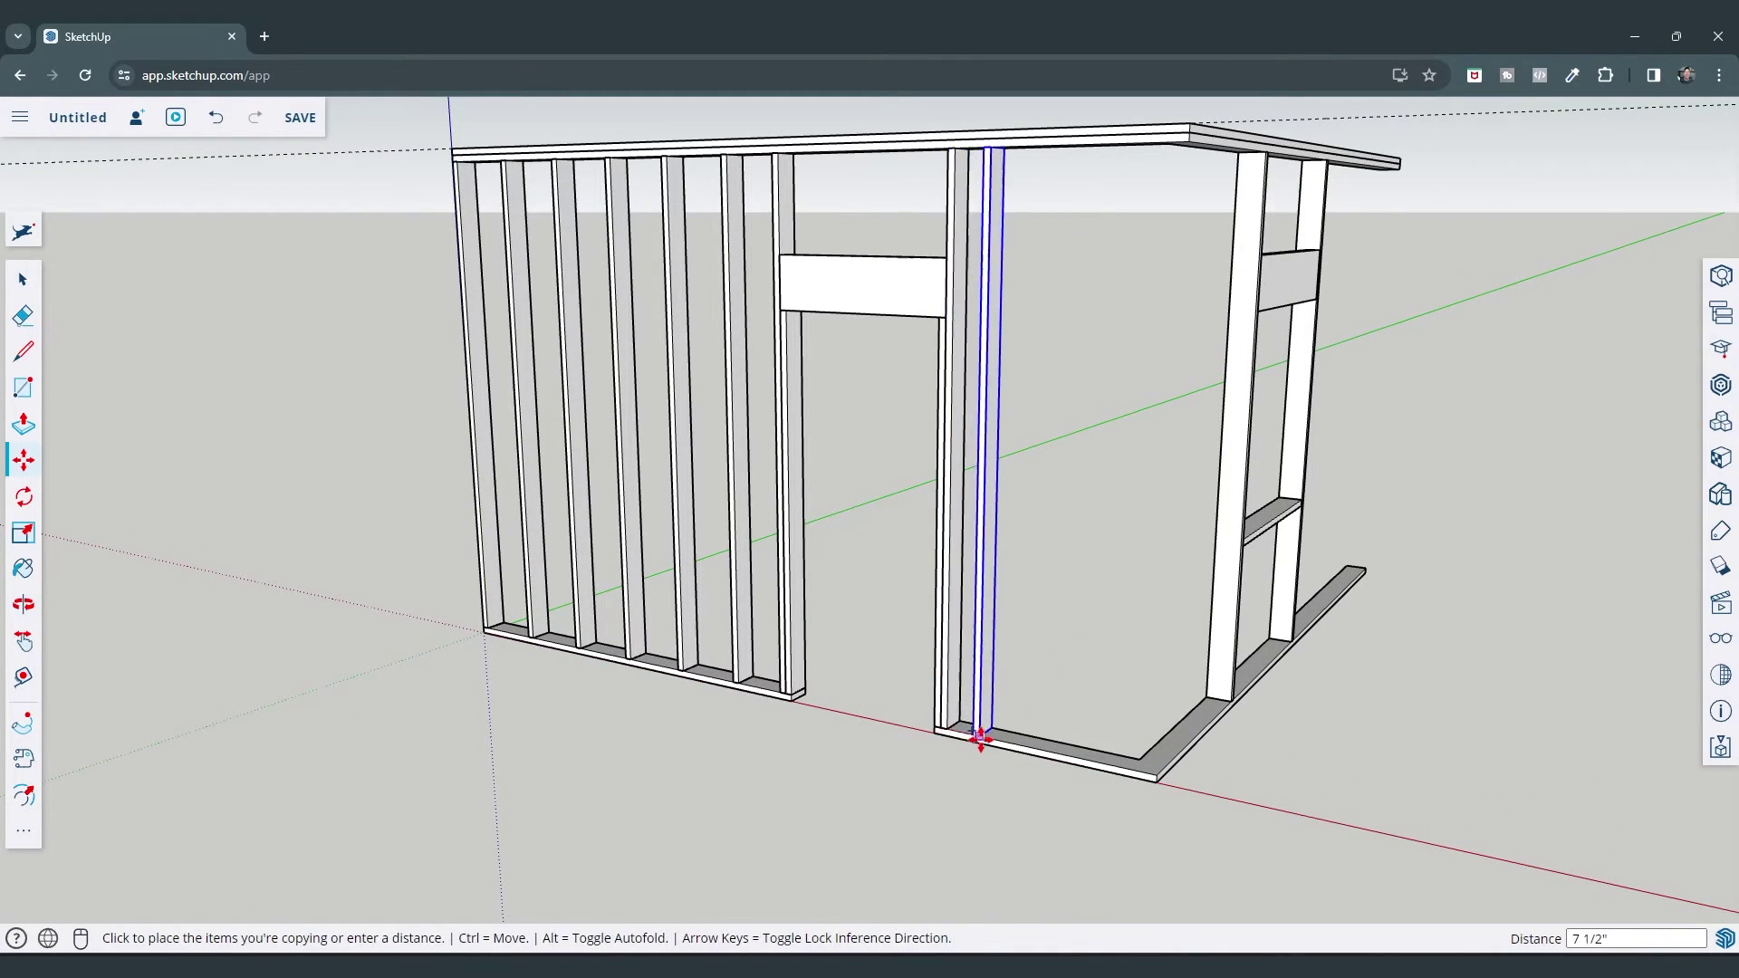
{"action": "type", "text": "16"}
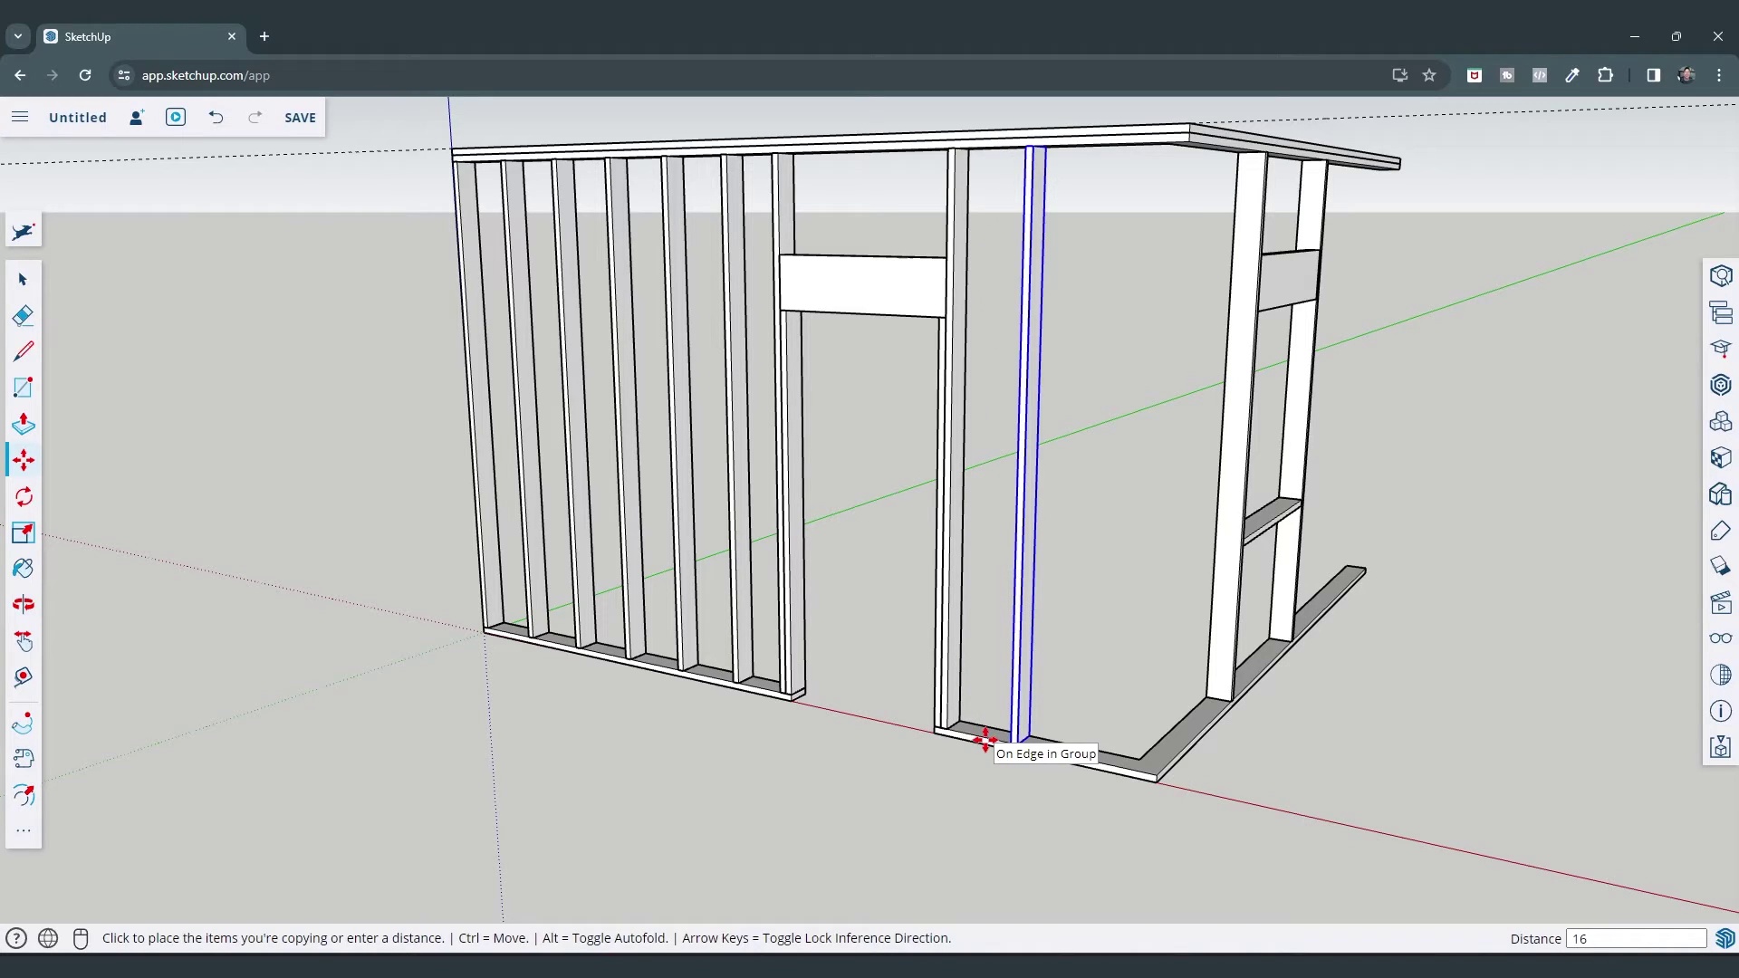
Array the 16-inch stud copy three times towards the wall corner
{"action": "type", "text": "*4"}
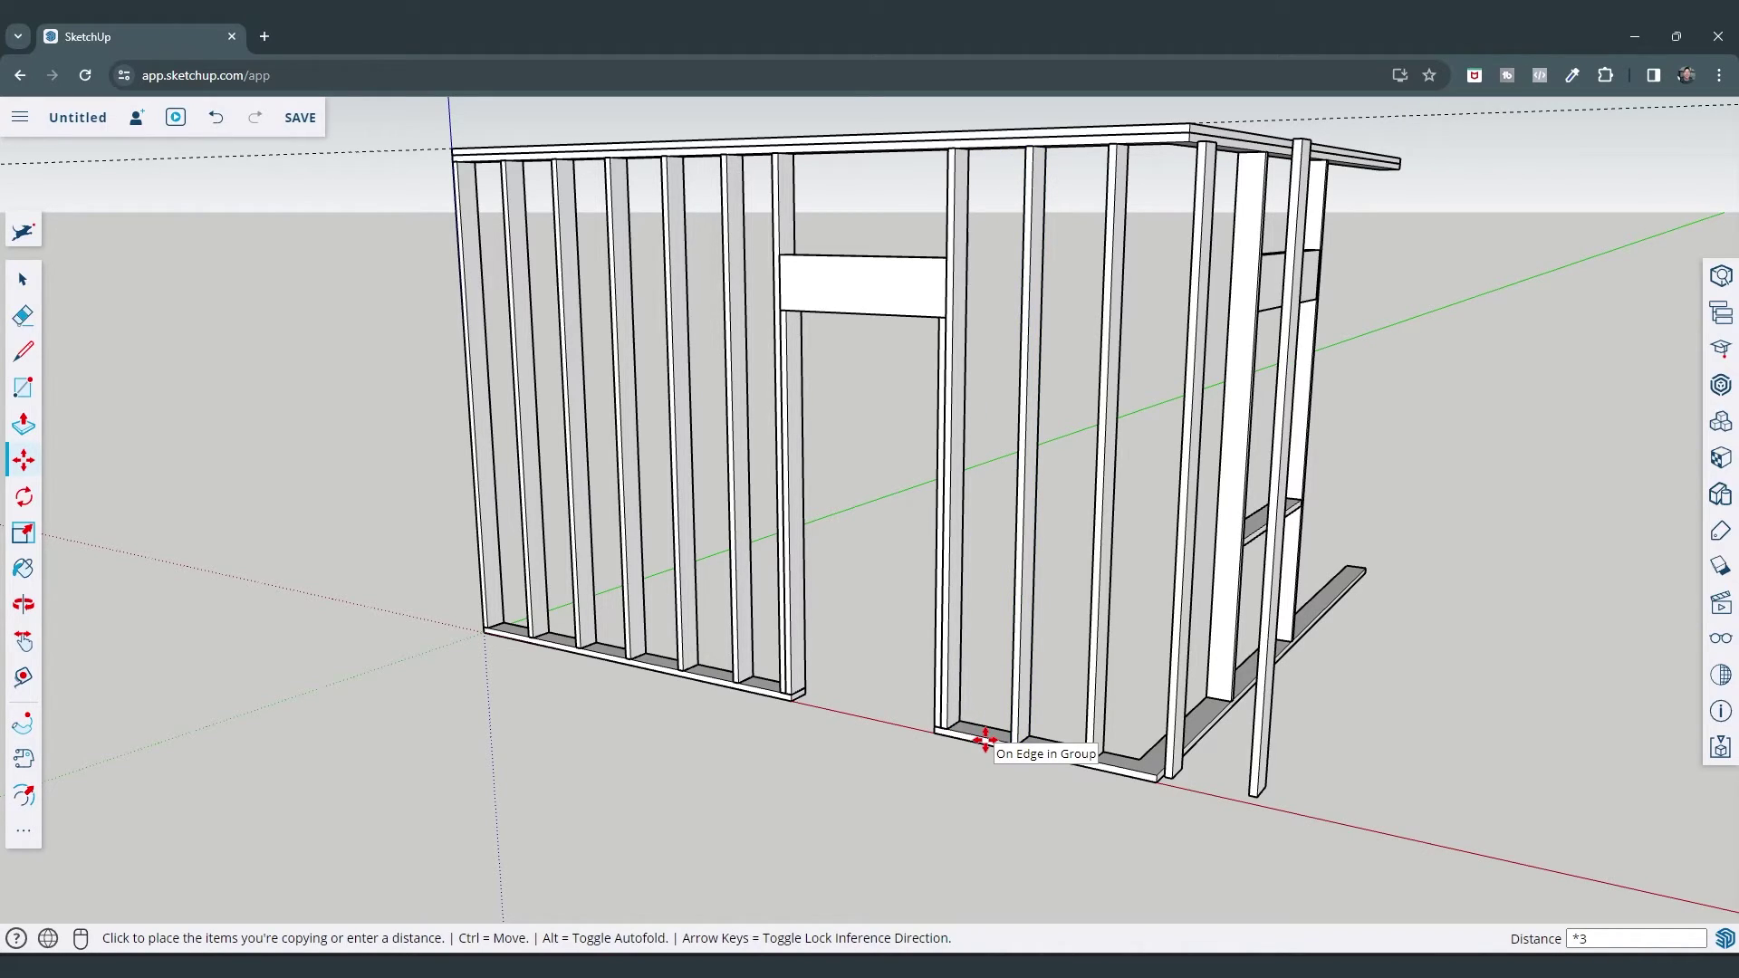
{"action": "type", "text": "2"}
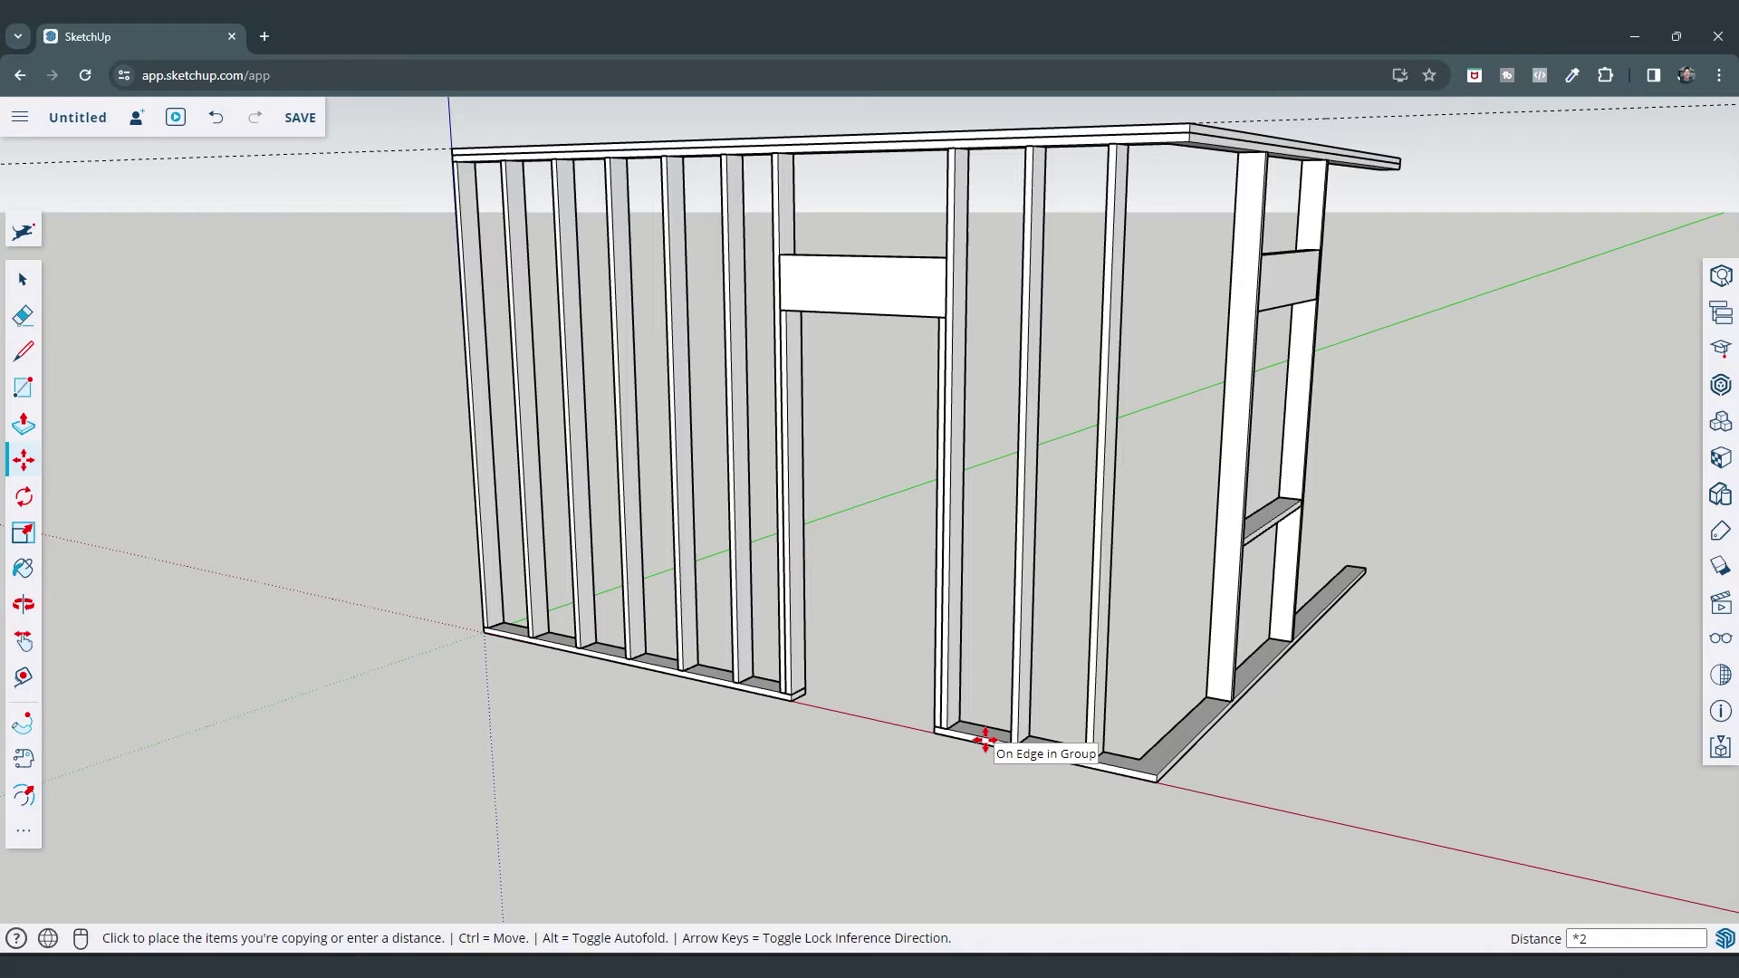
{"action": "key", "text": "Return"}
Move the stud standing past the front wall's corner back onto the base plate, aligned with the side plate's inner edge
{"action": "key", "text": "space"}
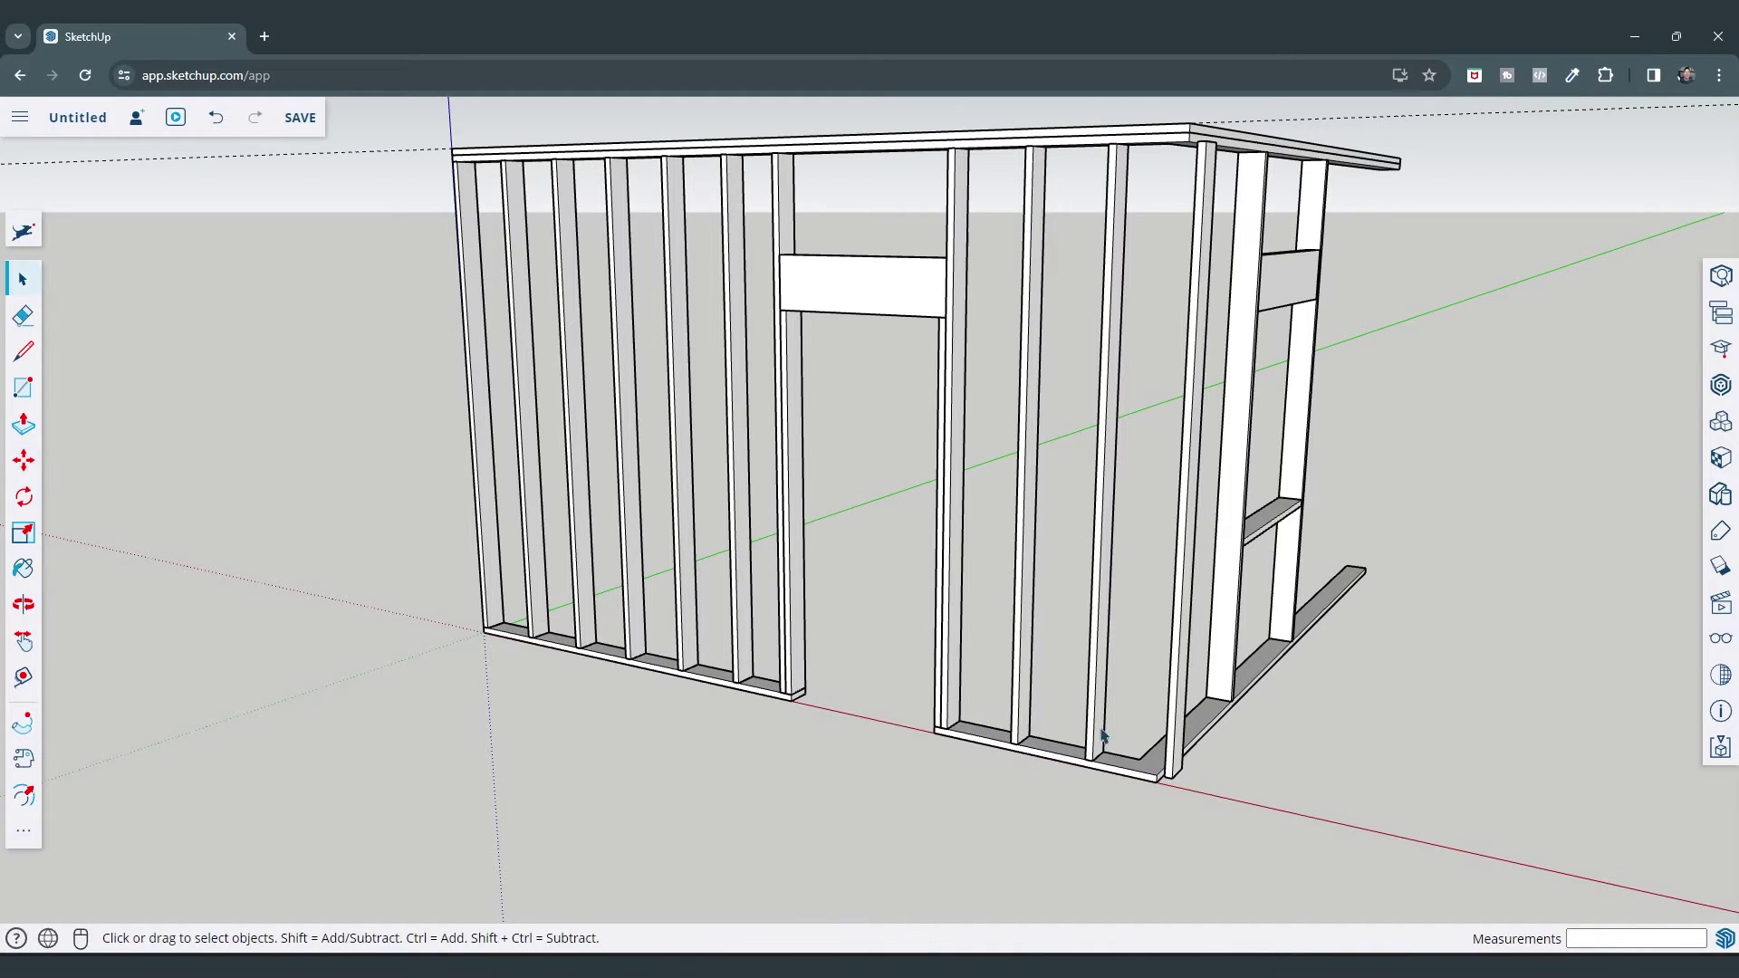
{"action": "left_click", "coordinate": [1180, 730]}
{"action": "scroll", "coordinate": [1180, 730], "scroll_direction": "up", "scroll_amount": 3}
{"action": "middle_click_drag", "start_coordinate": [1187, 742], "coordinate": [1239, 770]}
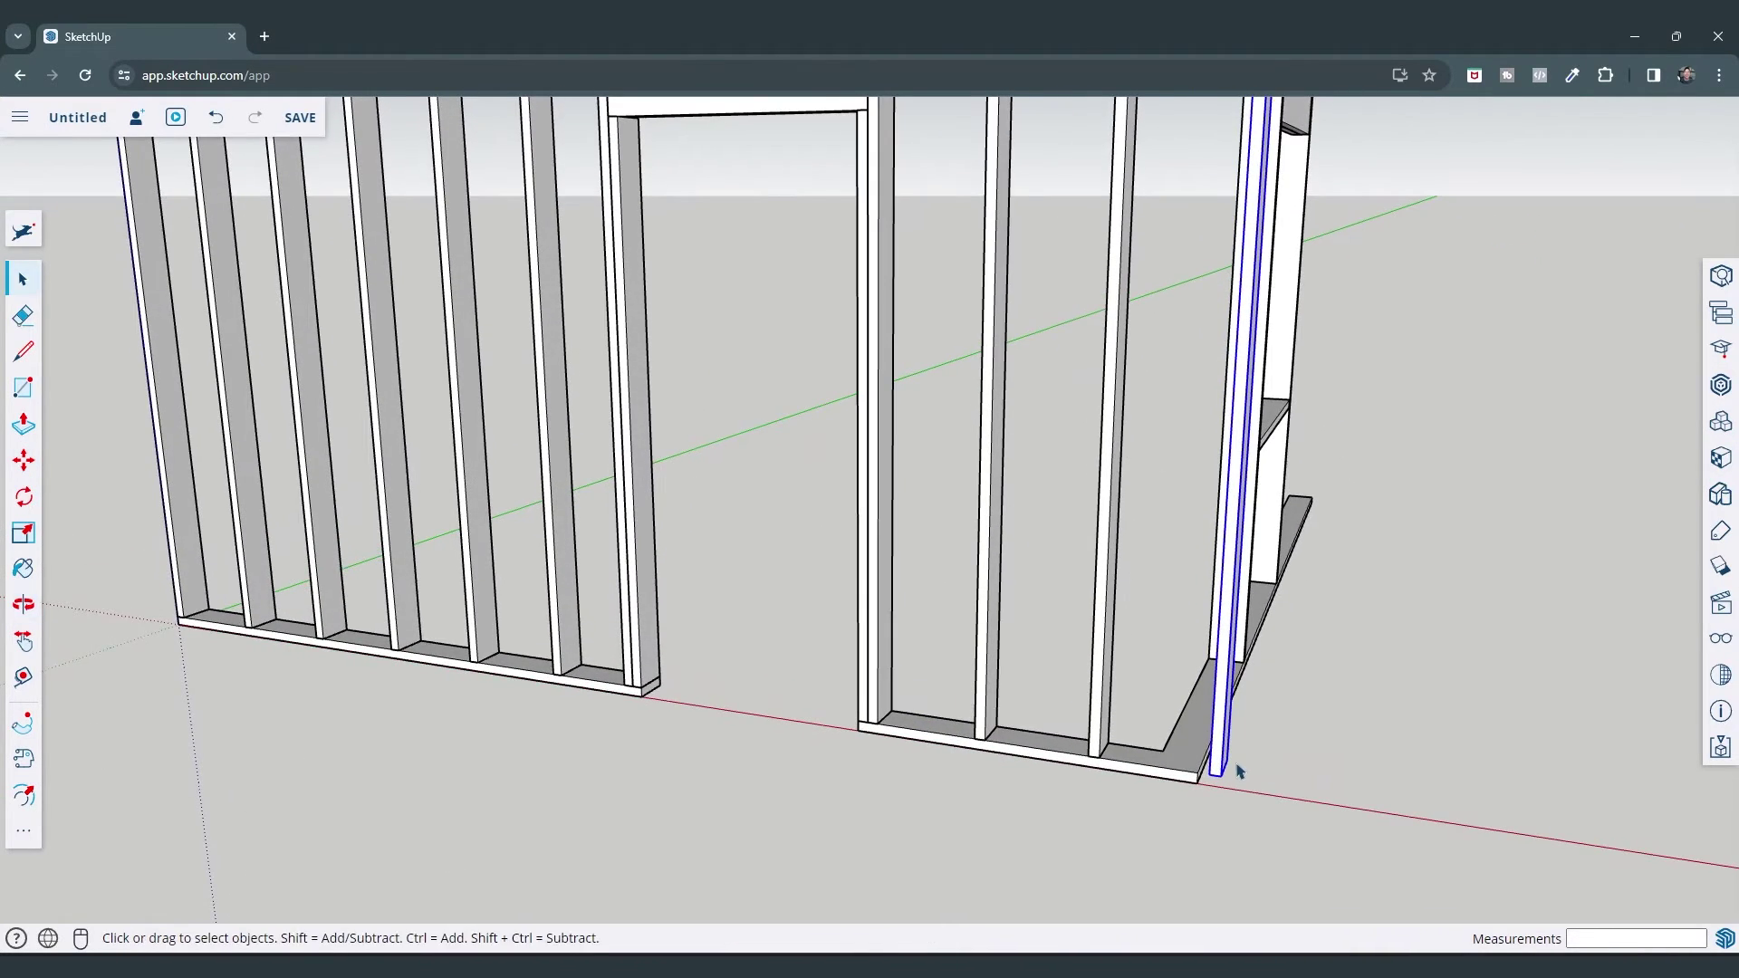
{"action": "key", "text": "m"}
{"action": "left_click", "coordinate": [1207, 777]}
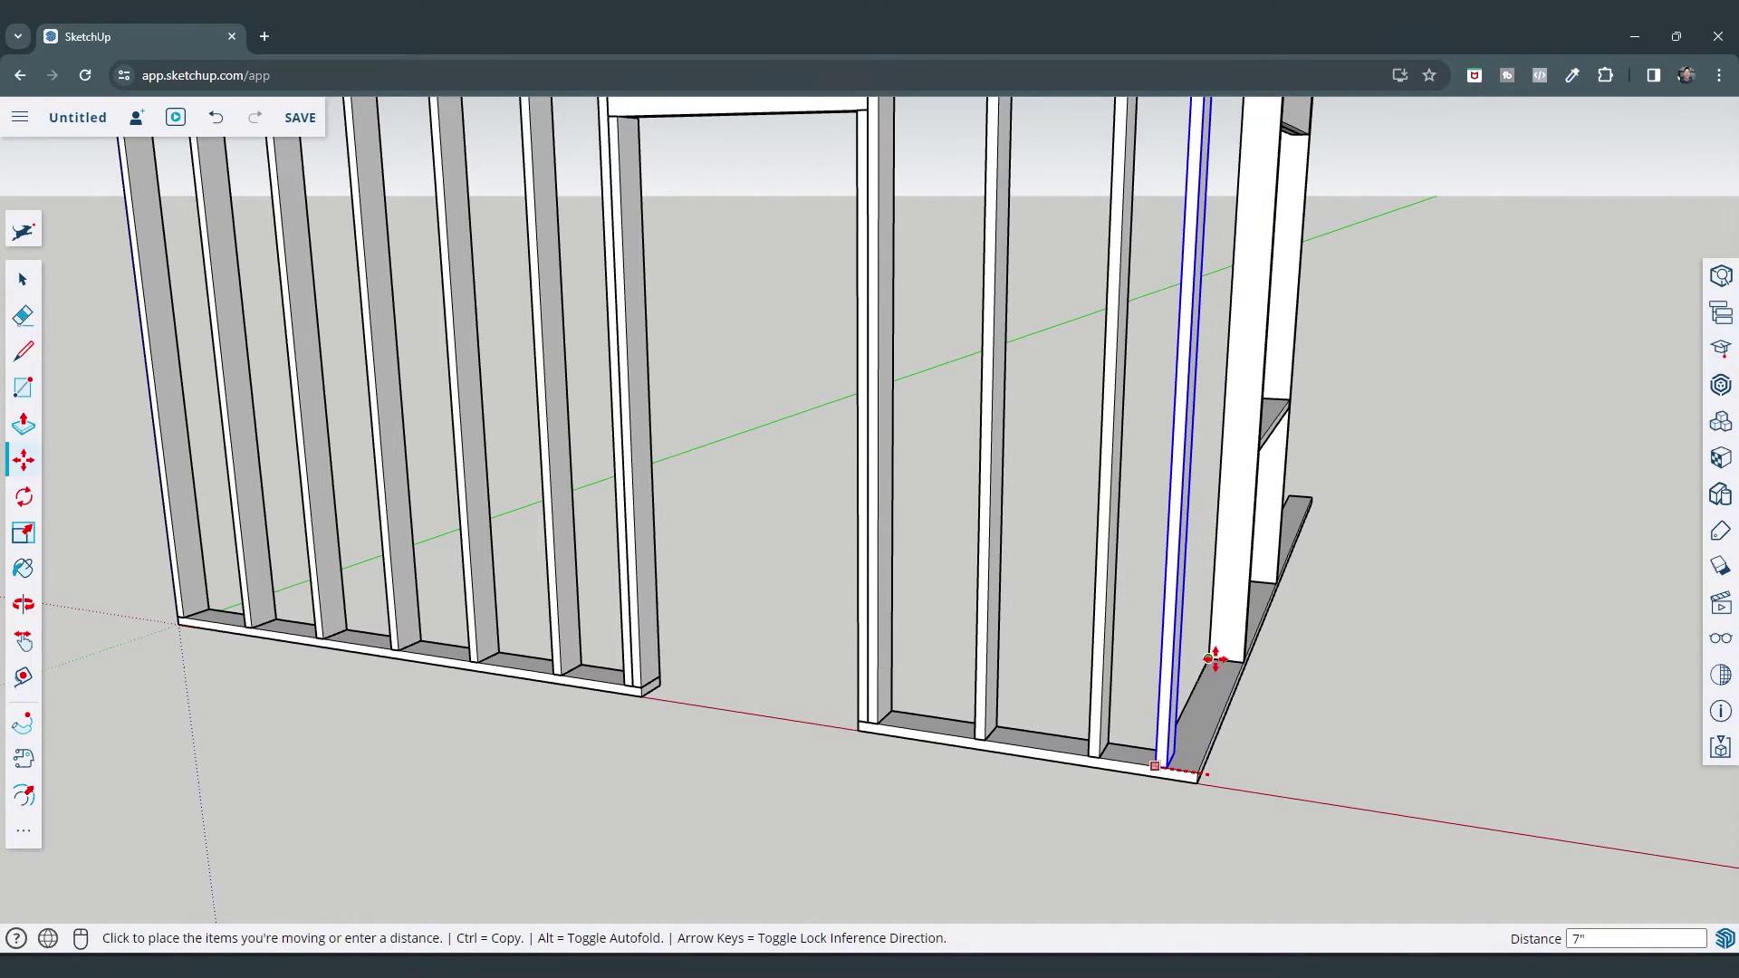
{"action": "left_click", "coordinate": [1215, 664]}
Copy the stud next to the corner 4" along the front plate to the plate's outer end
{"action": "scroll", "coordinate": [1214, 735], "scroll_direction": "down", "scroll_amount": 3}
{"action": "scroll", "coordinate": [1215, 735], "scroll_direction": "up", "scroll_amount": 4}
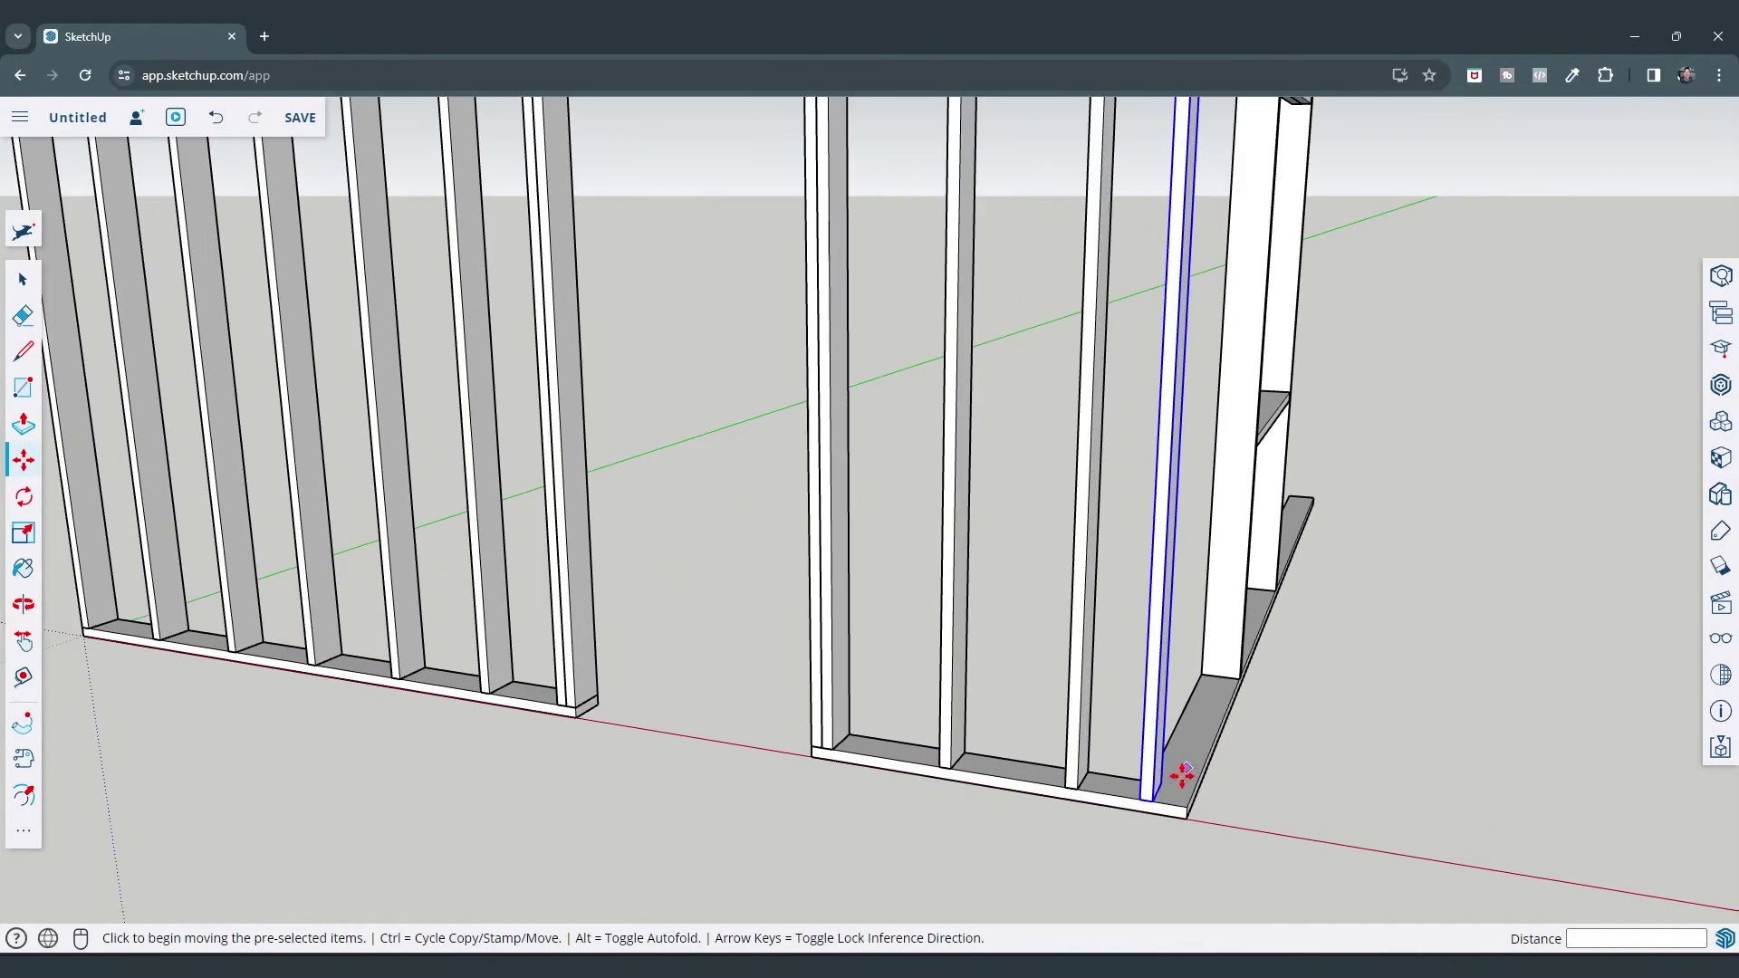
{"action": "key", "text": "ctrl"}
{"action": "left_click", "coordinate": [1193, 811]}
{"action": "left_click", "coordinate": [1201, 818]}
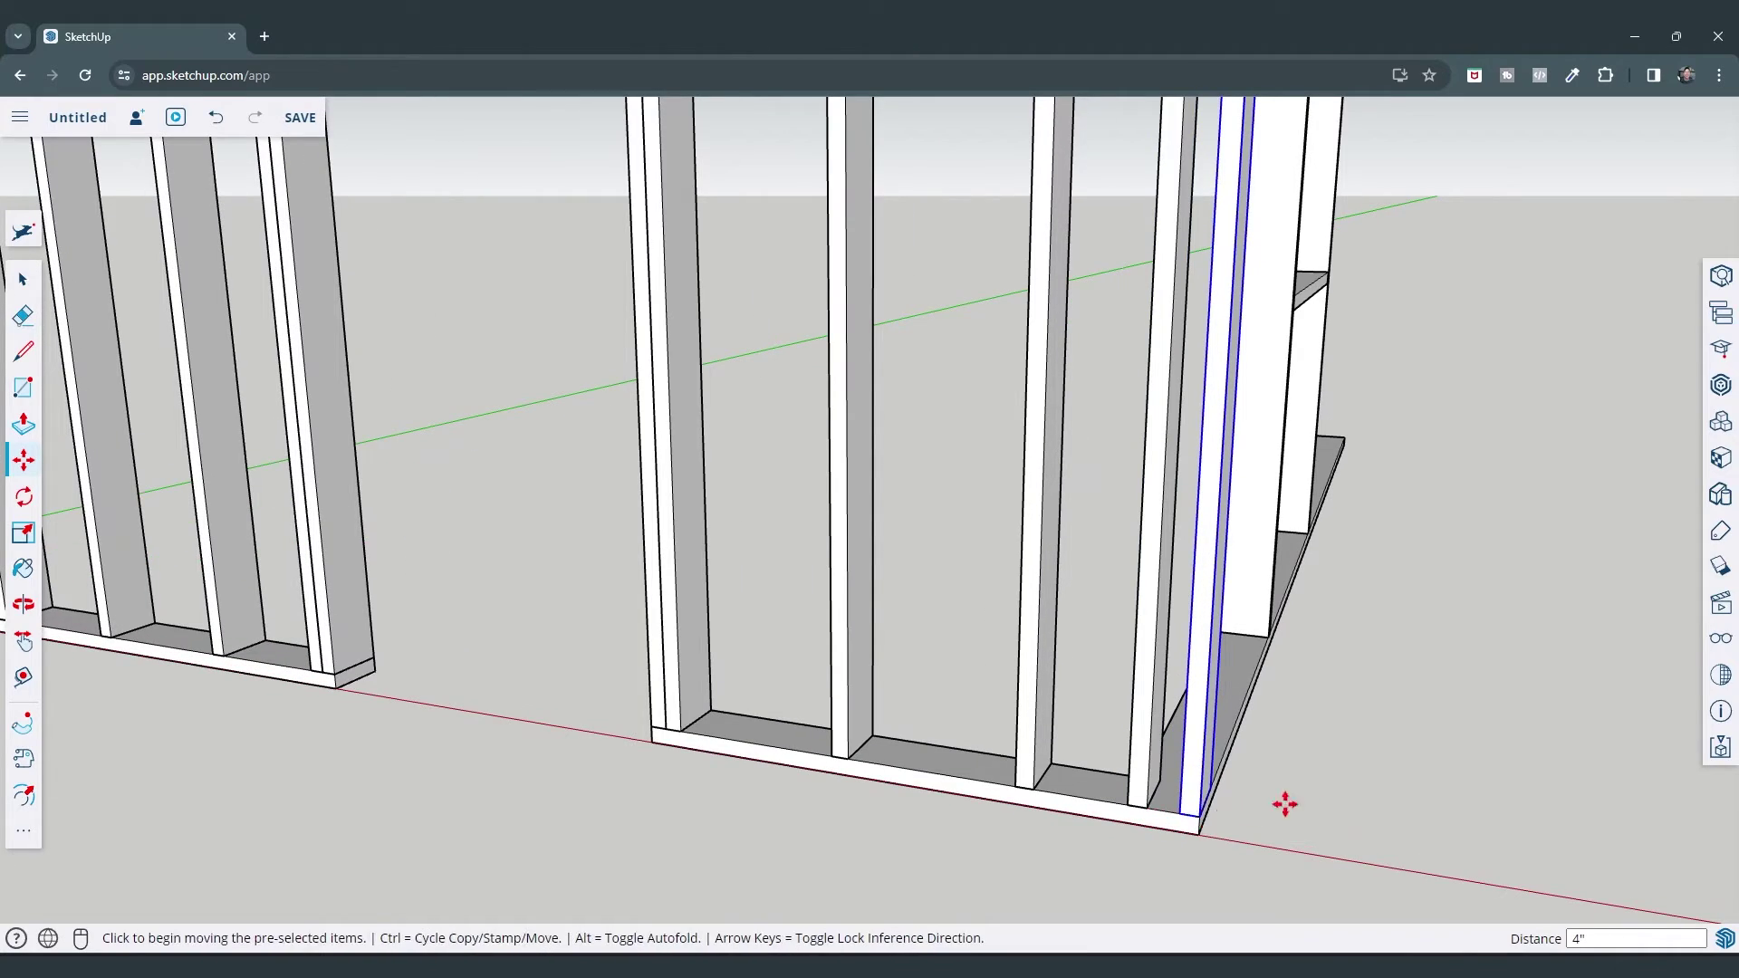
Make a copy of the corner stud rotated 90 degrees about its inner bottom corner, so it stands across the side wall's base plate
{"action": "middle_click_drag", "start_coordinate": [1285, 807], "coordinate": [734, 830]}
{"action": "key", "text": "q"}
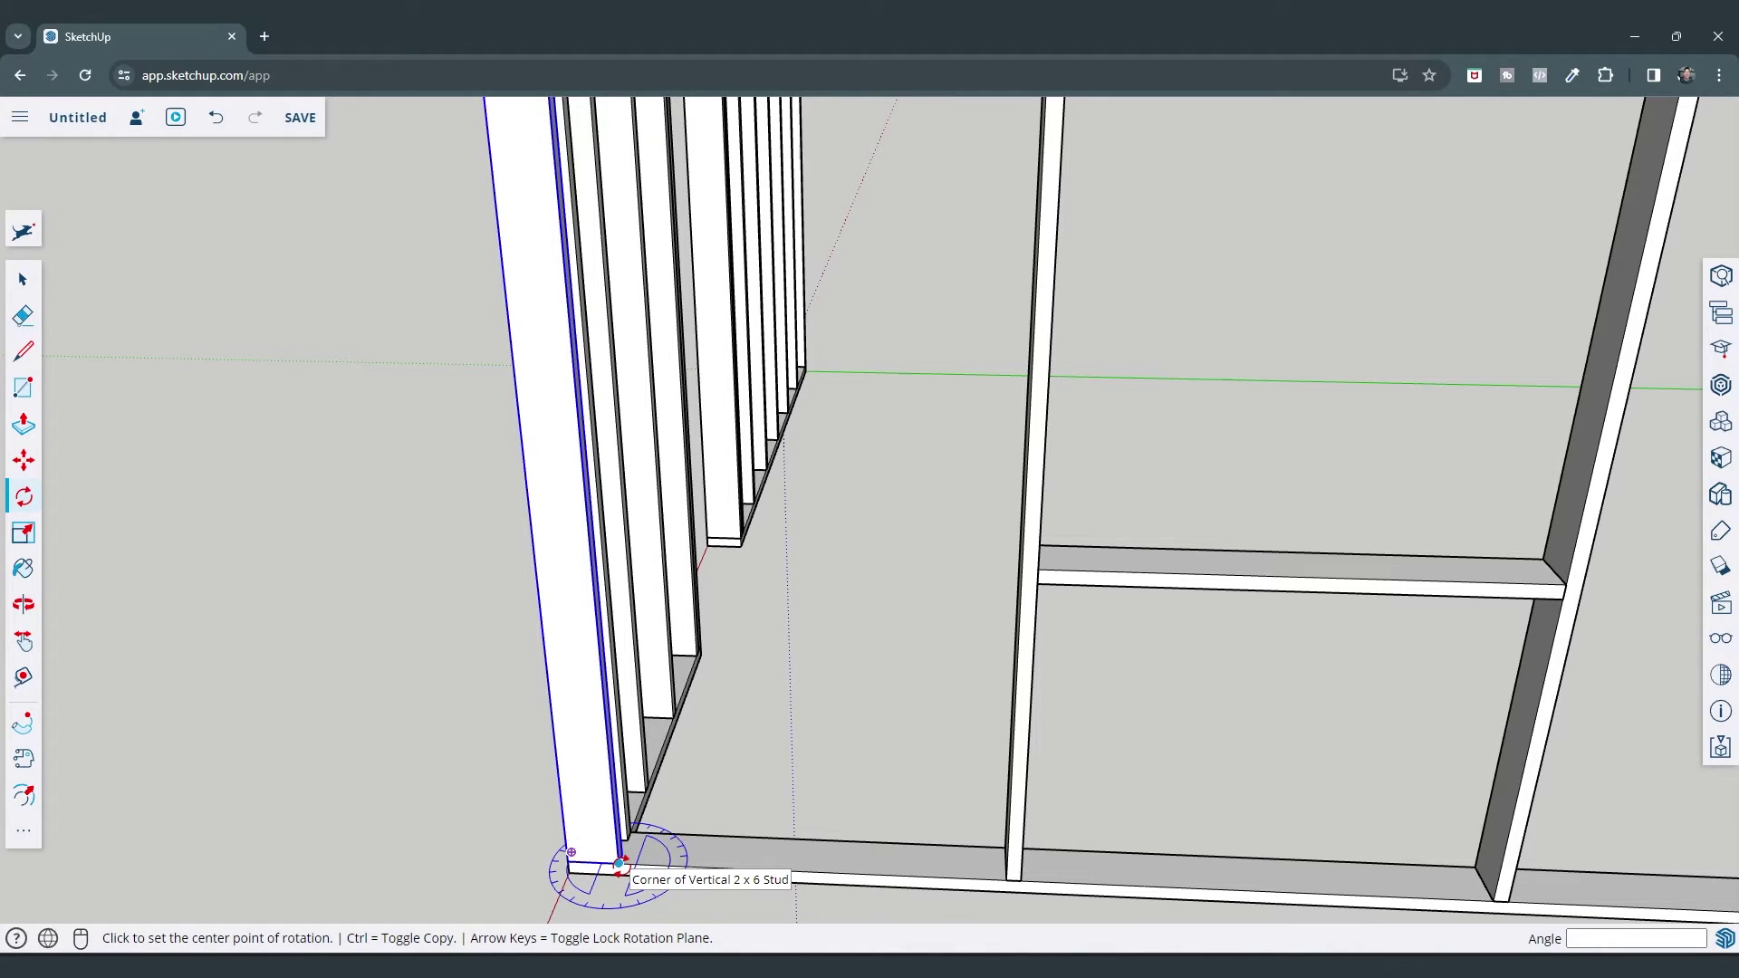
{"action": "left_click", "coordinate": [618, 863]}
{"action": "left_click", "coordinate": [569, 854]}
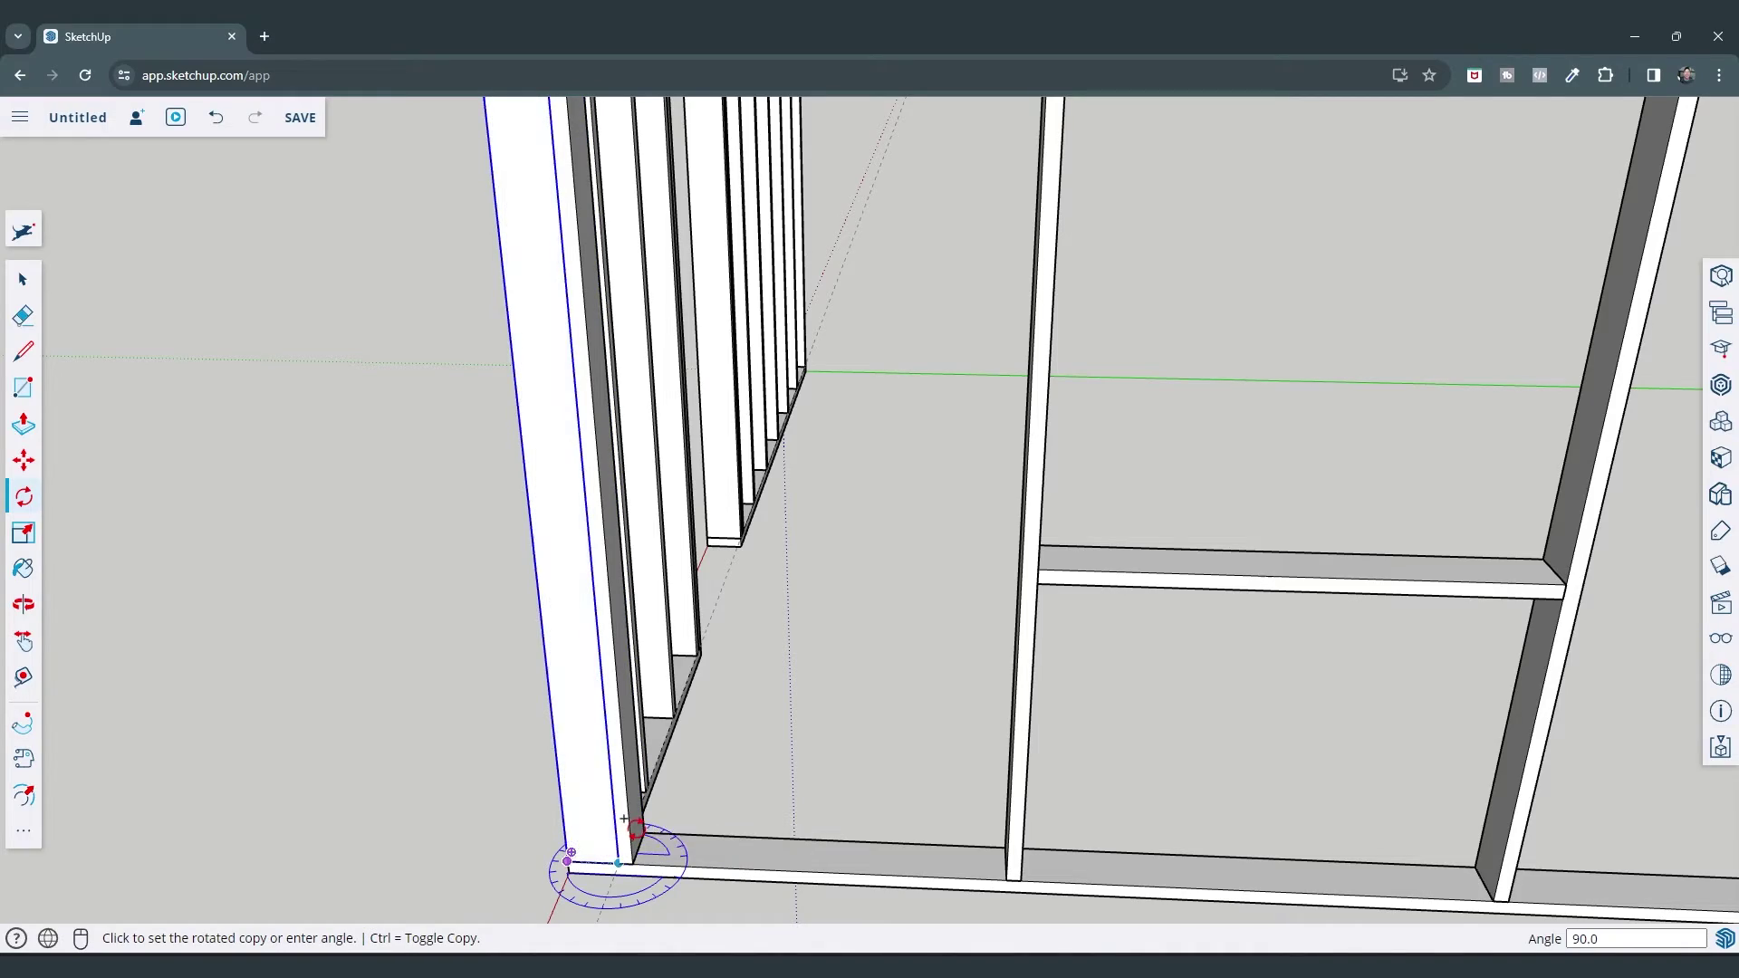
{"action": "left_click", "coordinate": [631, 831]}
{"action": "key", "text": "space"}
{"action": "scroll", "coordinate": [788, 854], "scroll_direction": "down", "scroll_amount": 5}
{"action": "middle_click_drag", "start_coordinate": [788, 854], "coordinate": [1354, 703]}
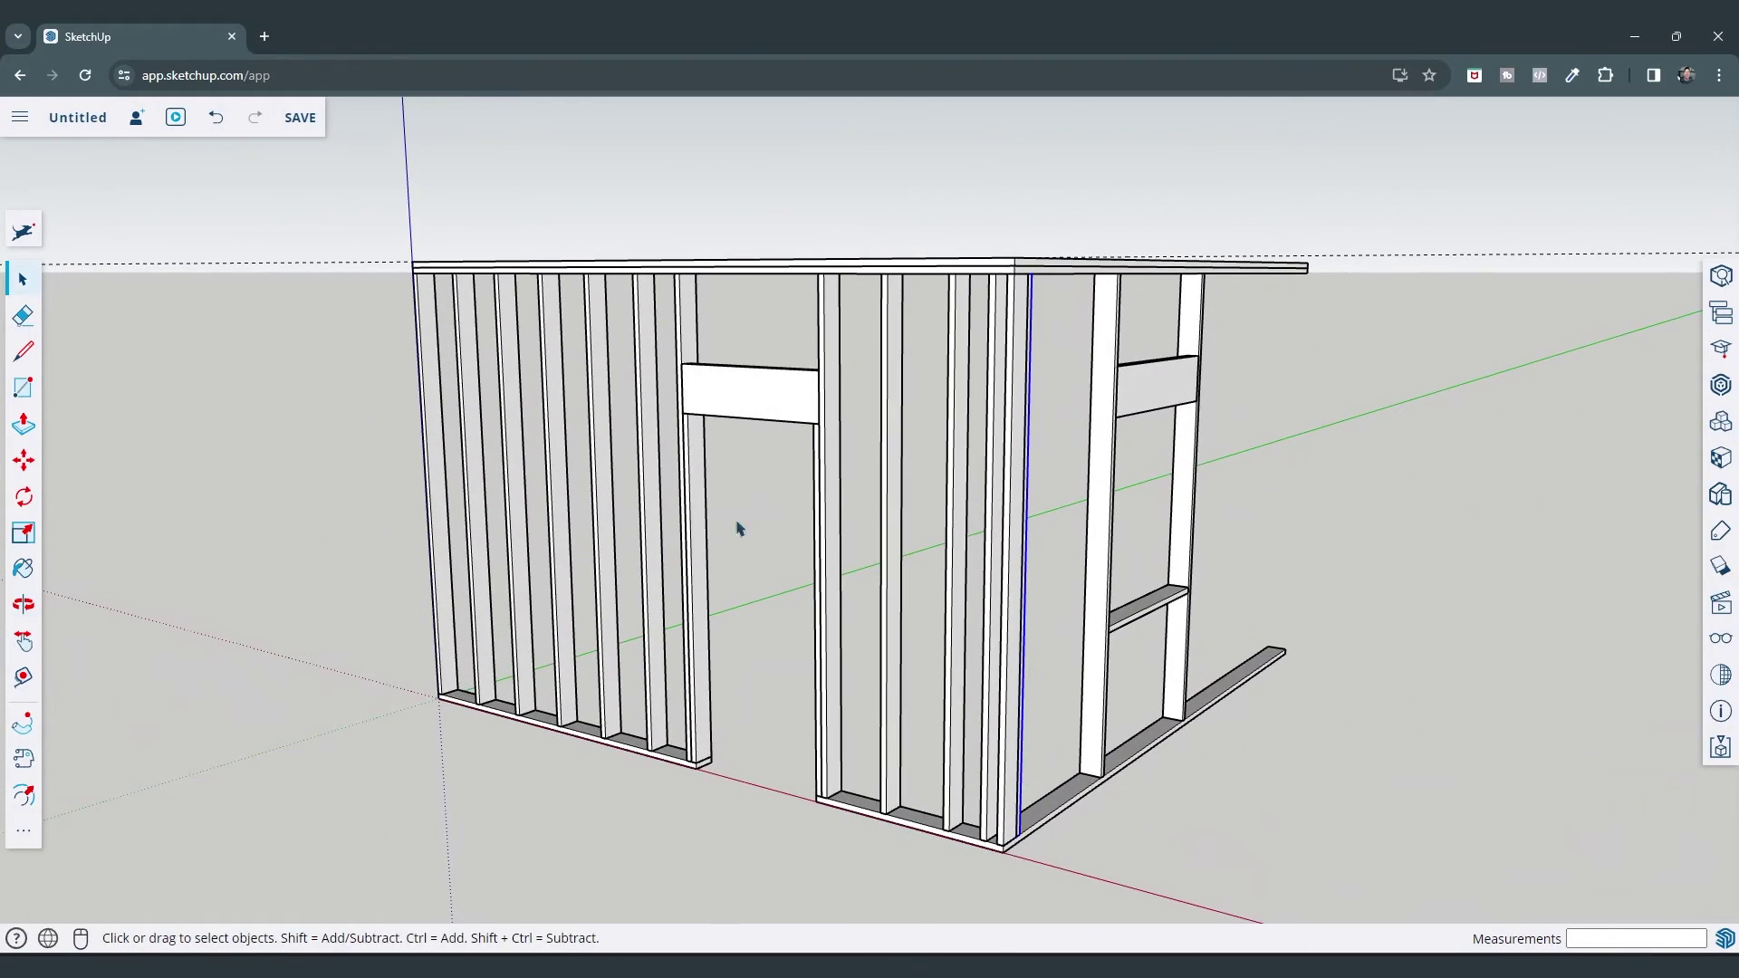
Copy the rotated corner stud 16 inches along the side wall's base plate towards the window
{"action": "middle_click_drag", "start_coordinate": [1426, 641], "coordinate": [1038, 785]}
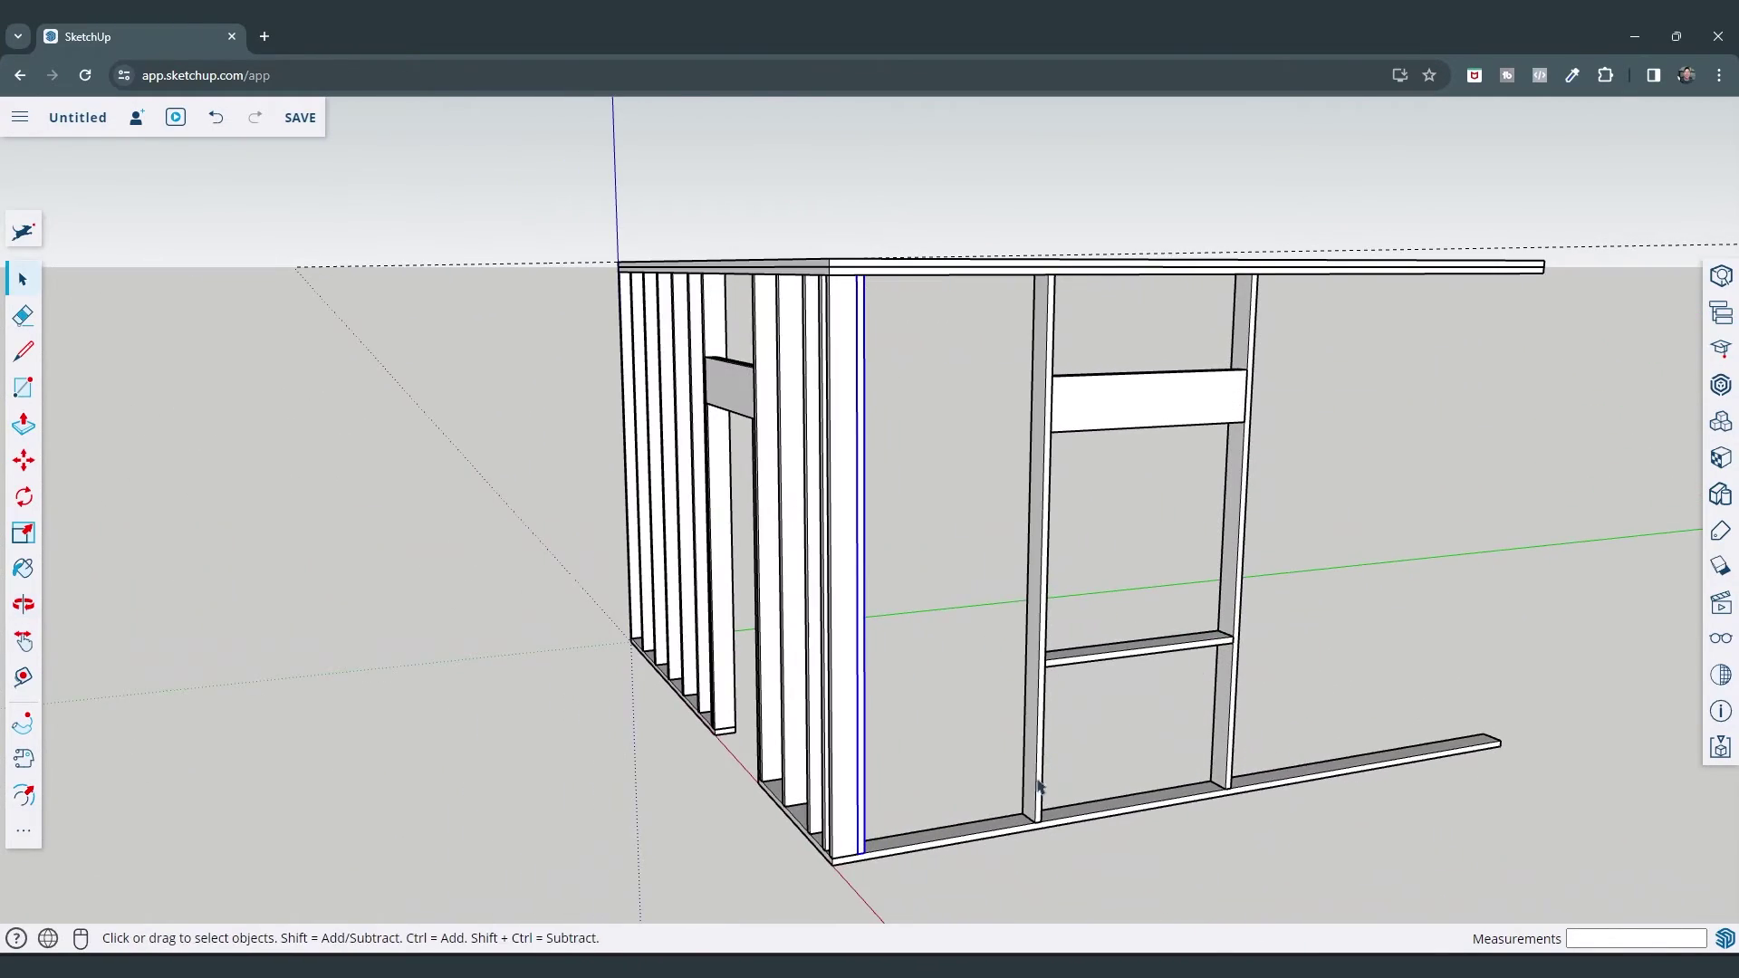
{"action": "scroll", "coordinate": [1038, 784], "scroll_direction": "up", "scroll_amount": 5}
{"action": "key", "text": "m"}
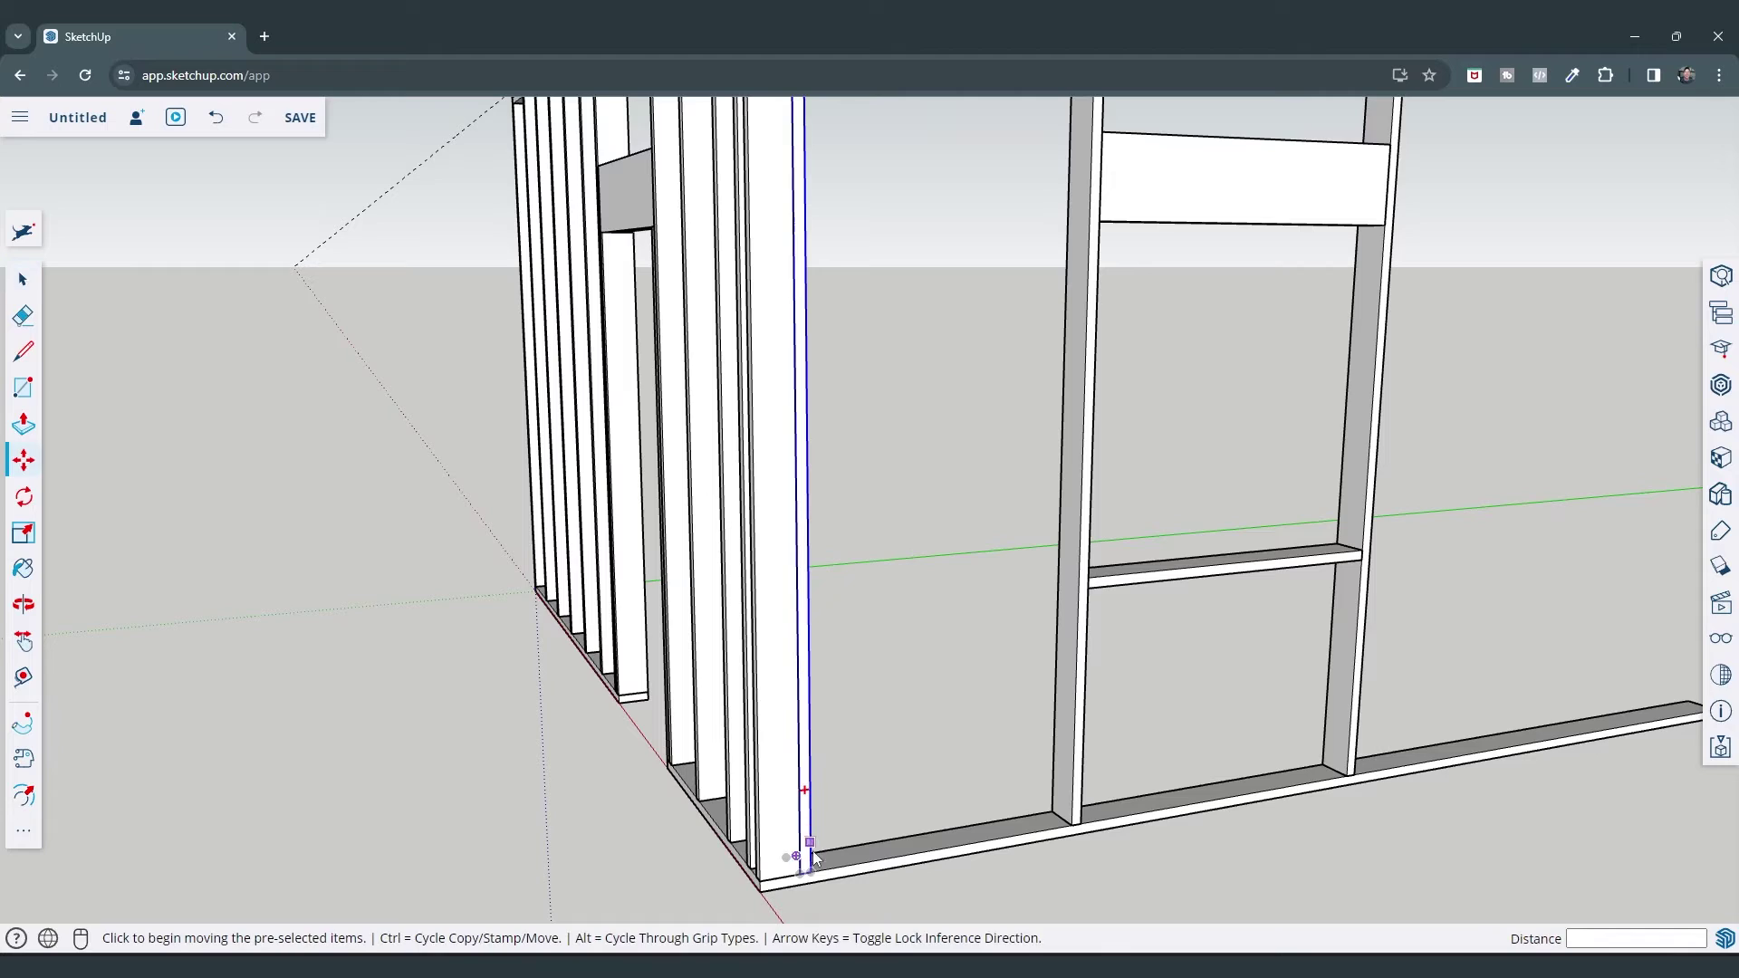
{"action": "key", "text": "ctrl"}
{"action": "left_click", "coordinate": [799, 863]}
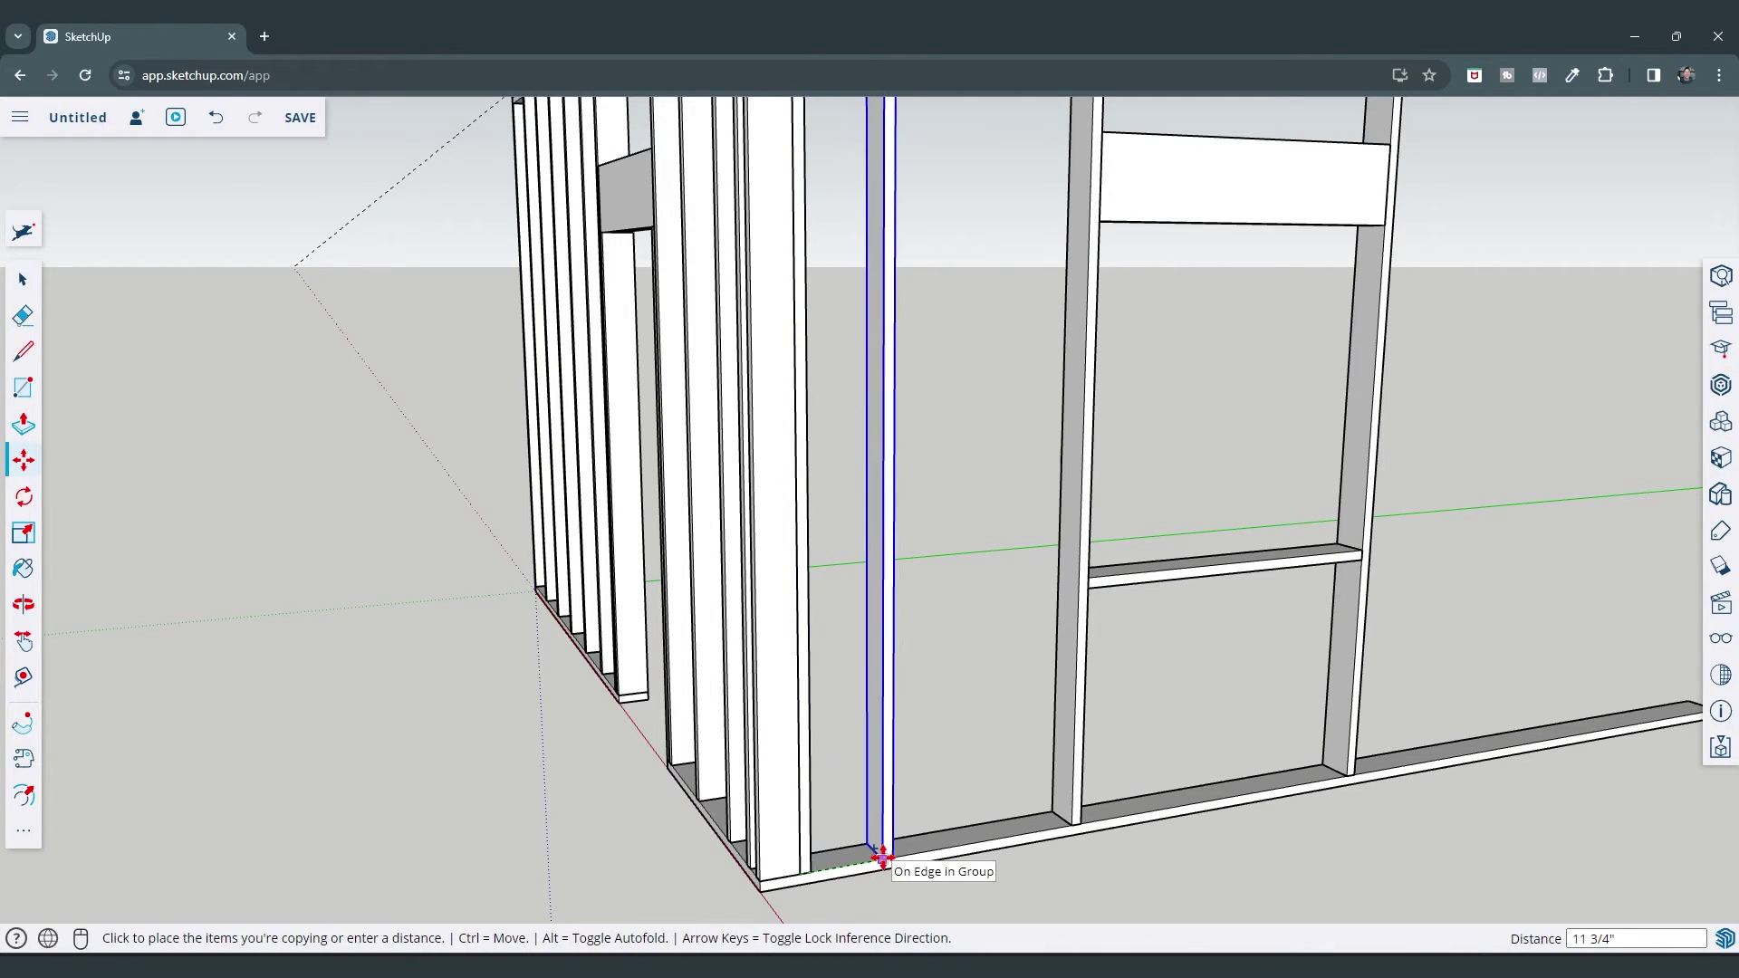
{"action": "type", "text": "16"}
{"action": "key", "text": "Return"}
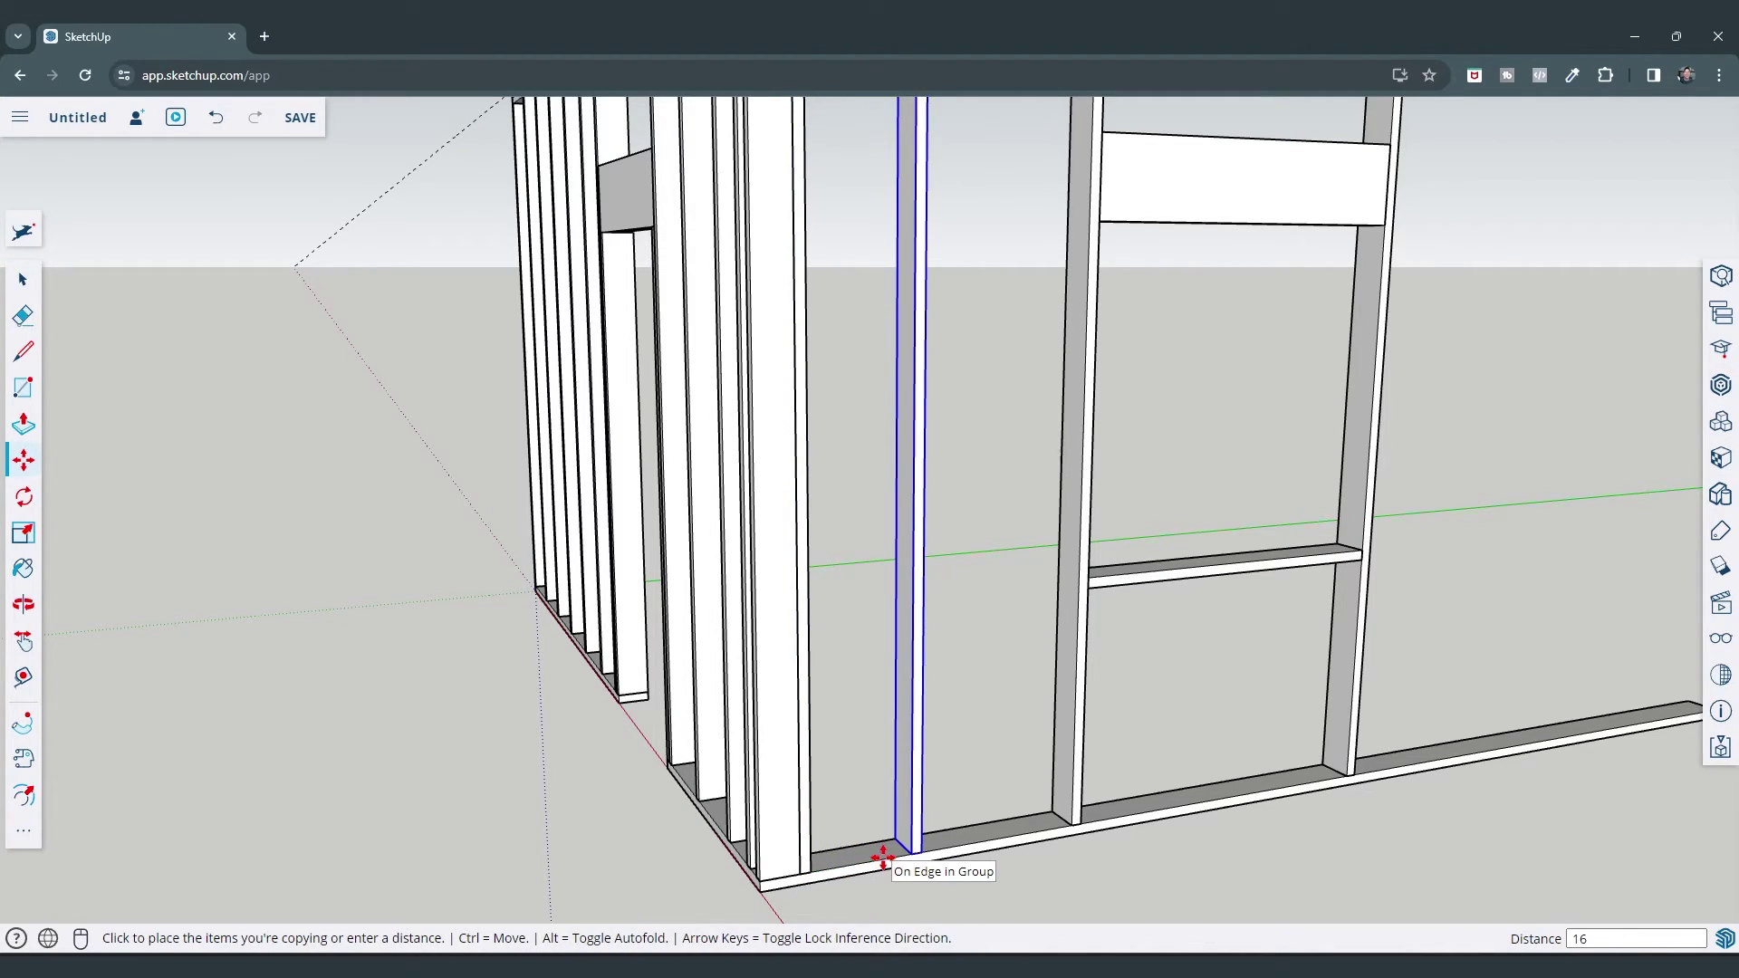
Array the side wall's 16-inch stud copy three times along the base plate
{"action": "type", "text": "*2"}
{"action": "key", "text": "Return"}
{"action": "type", "text": "*3"}
{"action": "key", "text": "Return"}
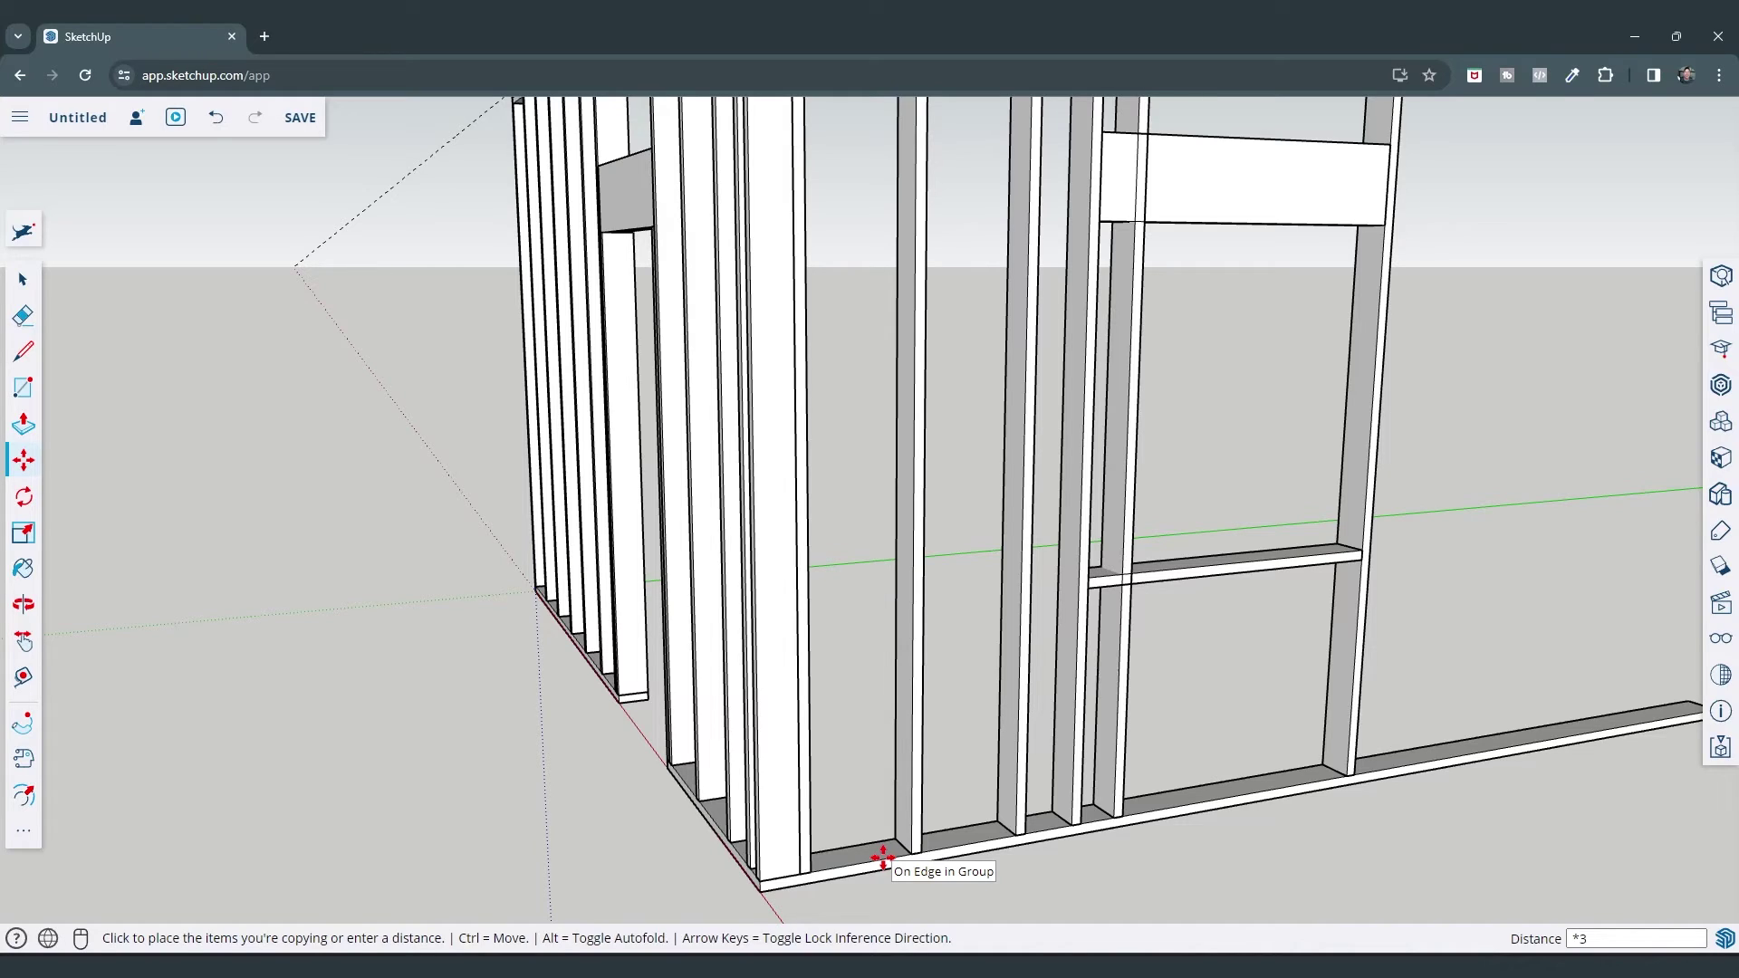
Move the stud standing inside the window opening 8 1/2" back, against the corner side of the window's near stud
{"action": "key", "text": "space"}
{"action": "left_click", "coordinate": [1127, 770]}
{"action": "key", "text": "m"}
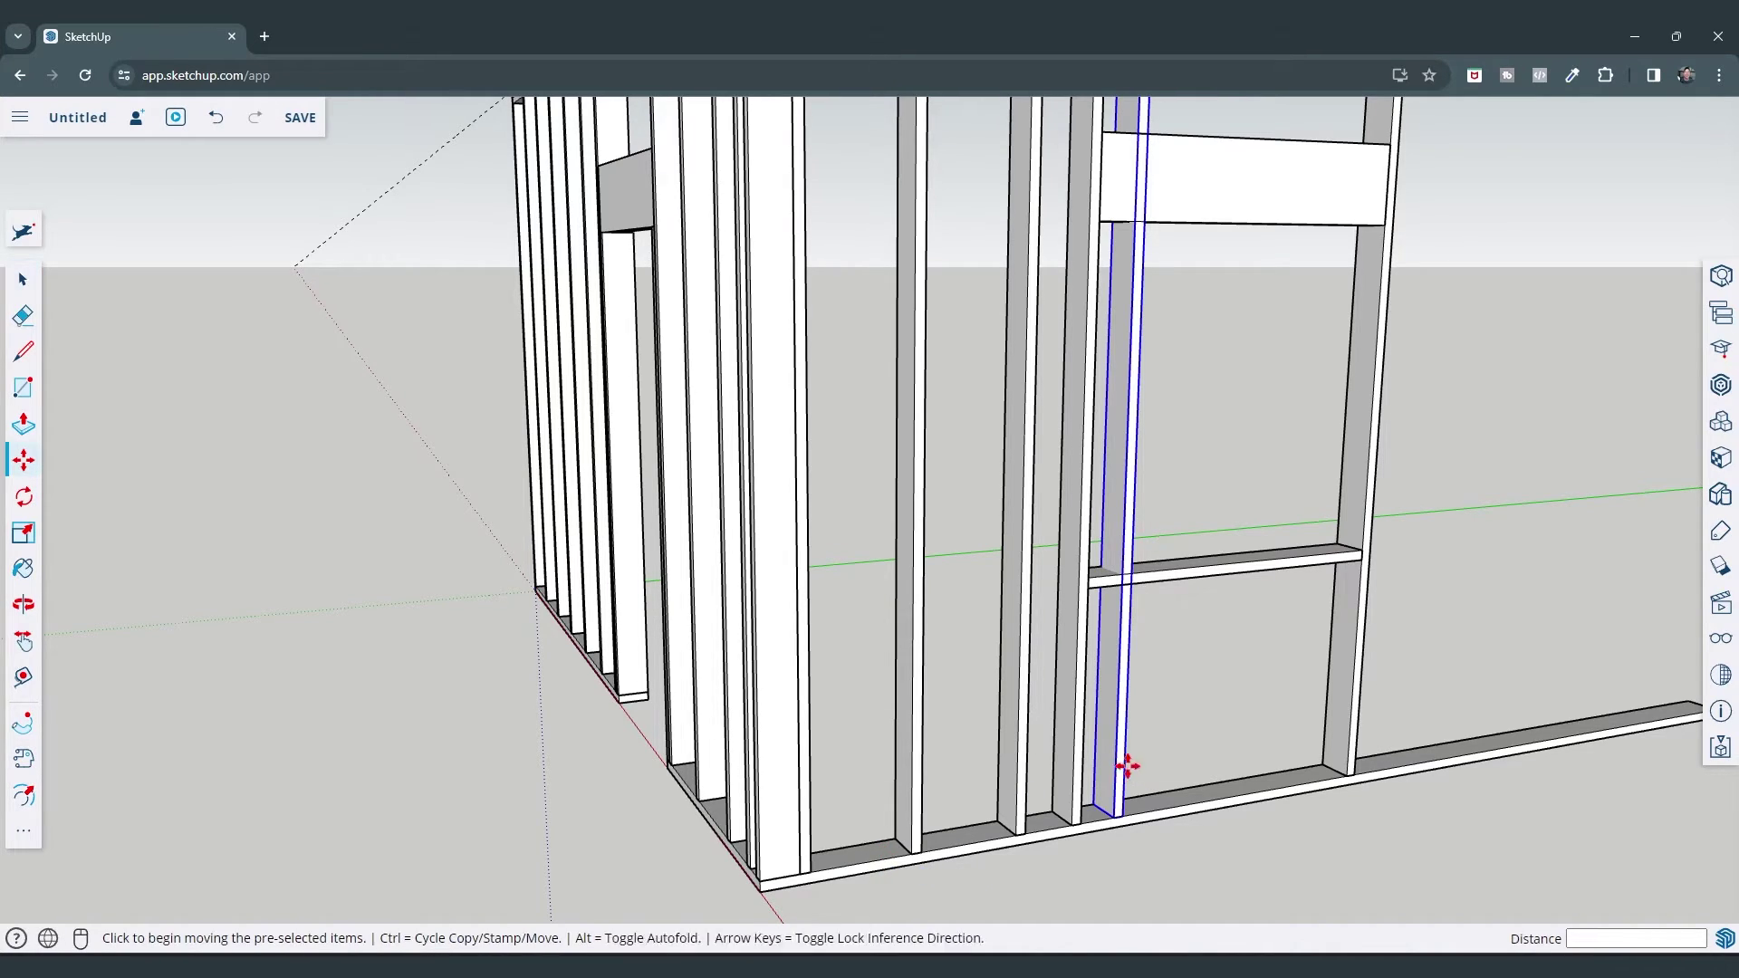
{"action": "left_click", "coordinate": [1124, 813]}
{"action": "left_click", "coordinate": [1062, 824]}
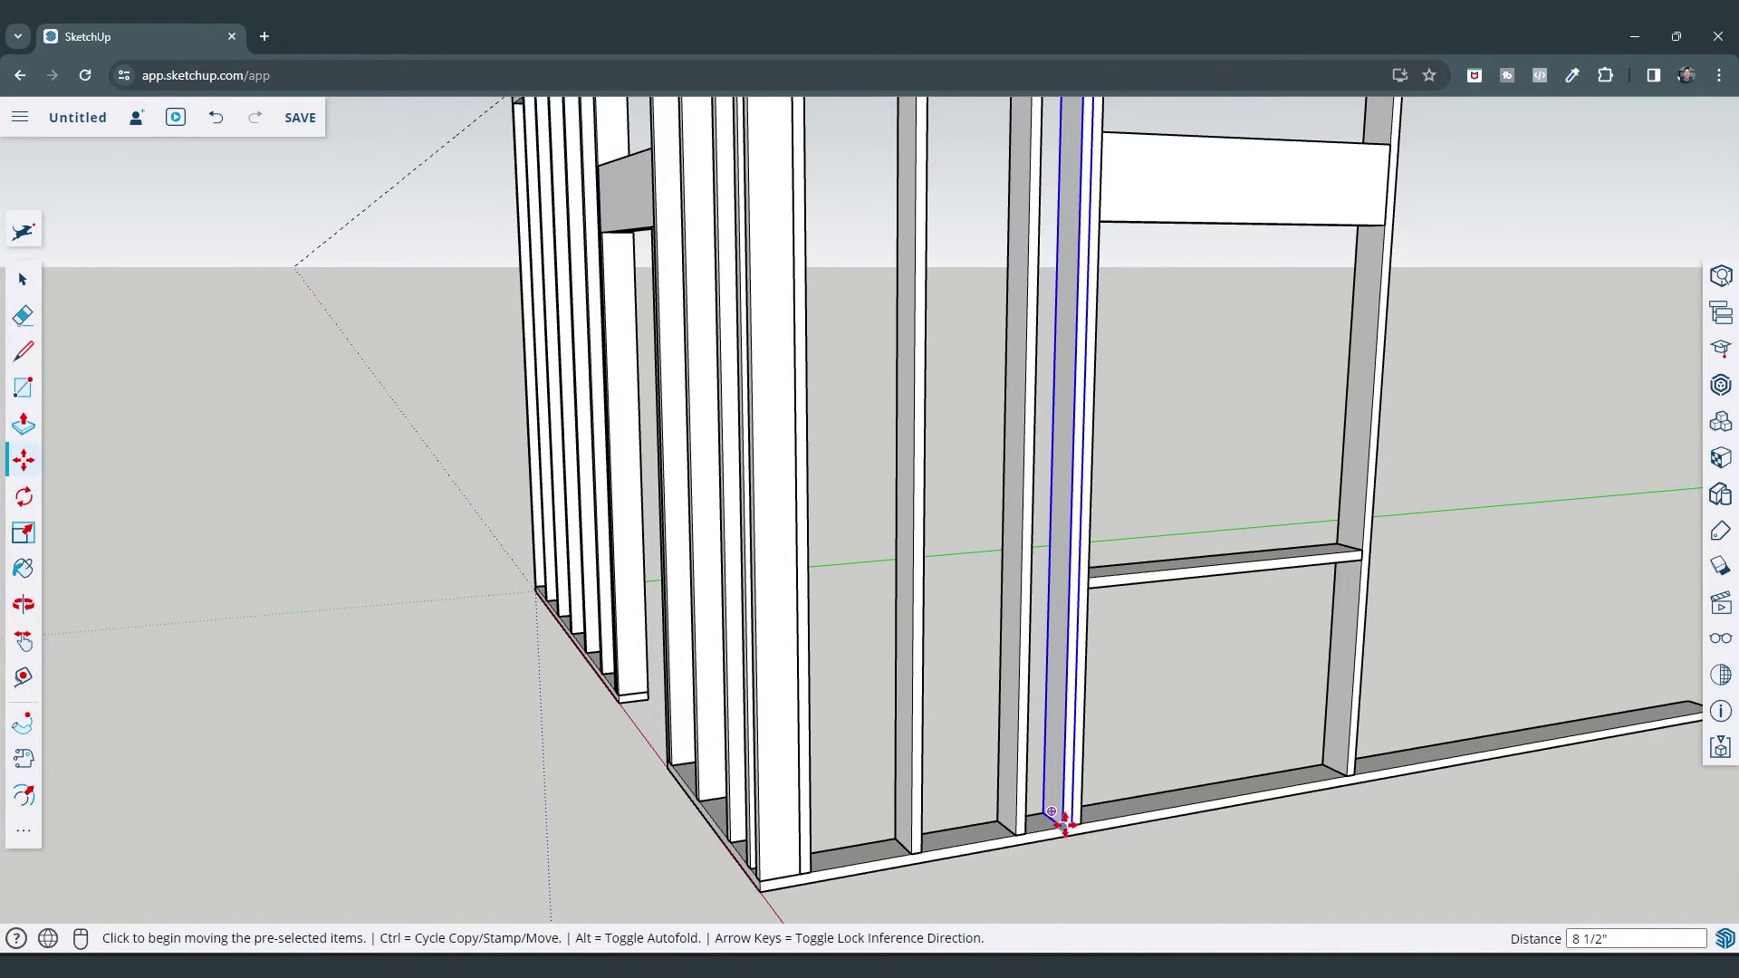
Copy the doubled stud on the window's corner side against the outer face of the window's far stud on the base plate
{"action": "key", "text": "ctrl"}
{"action": "left_click", "coordinate": [1063, 825]}
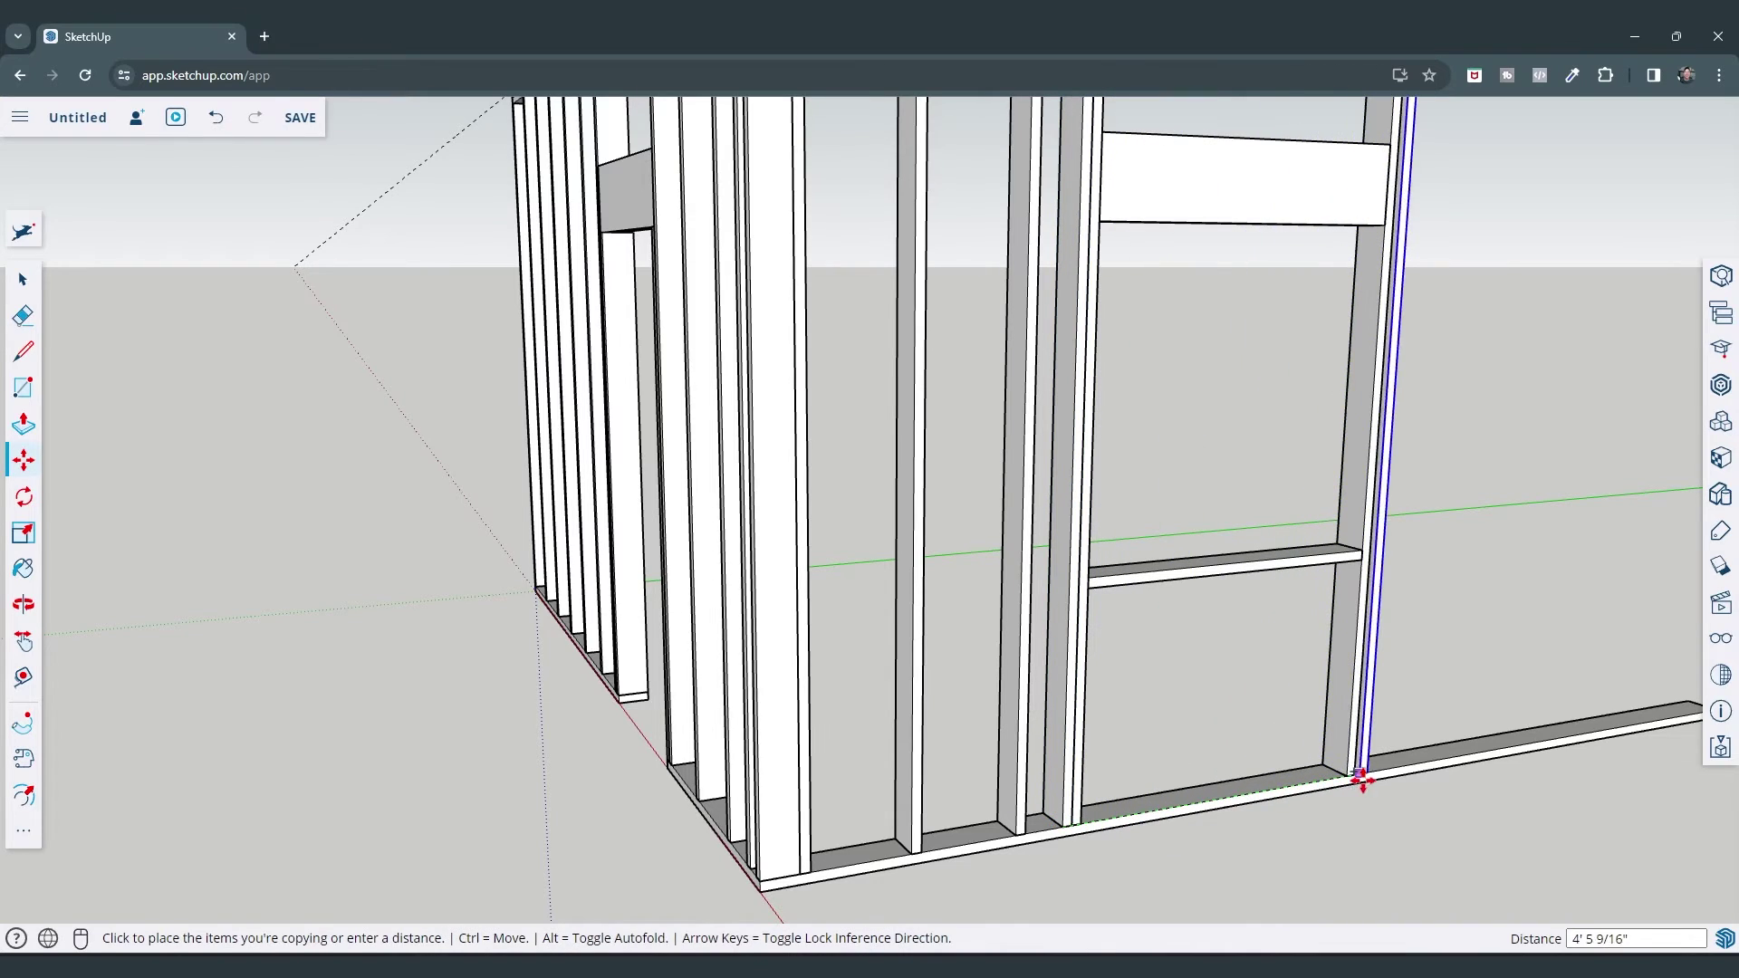
{"action": "left_click", "coordinate": [1382, 771]}
{"action": "scroll", "coordinate": [1381, 771], "scroll_direction": "down", "scroll_amount": 5}
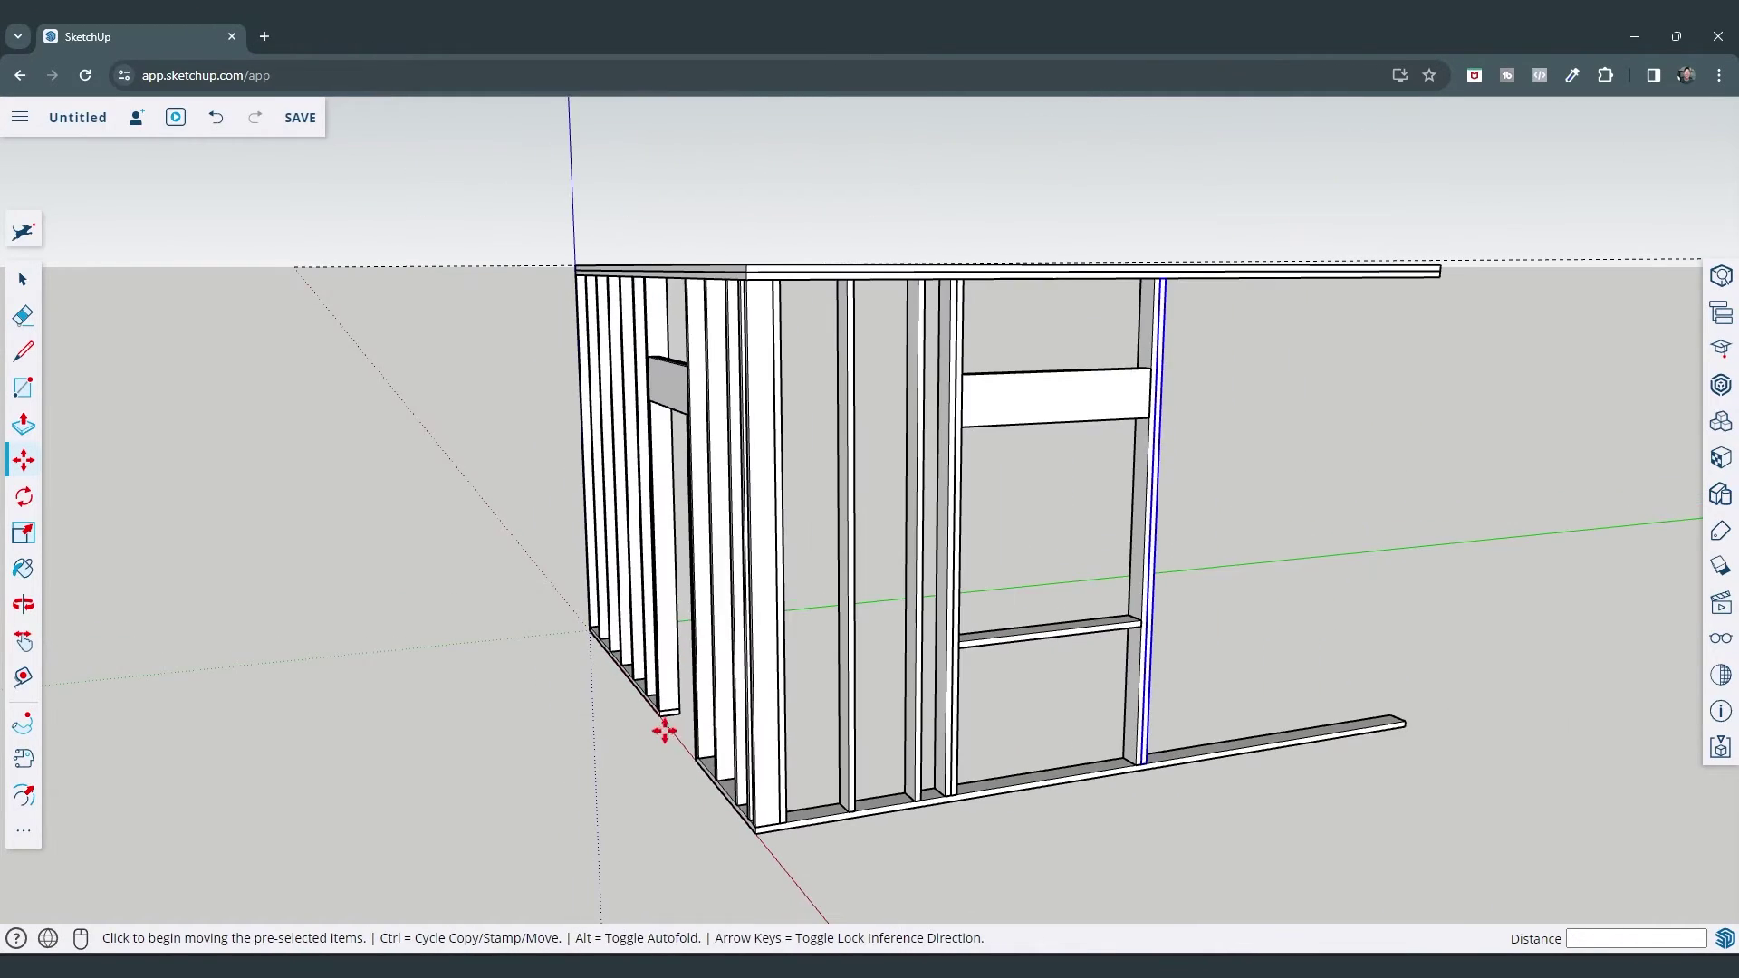
Copy the stud beyond the window 16 inches along the side wall's base plate and array it into six copies
{"action": "scroll", "coordinate": [896, 765], "scroll_direction": "up", "scroll_amount": 5}
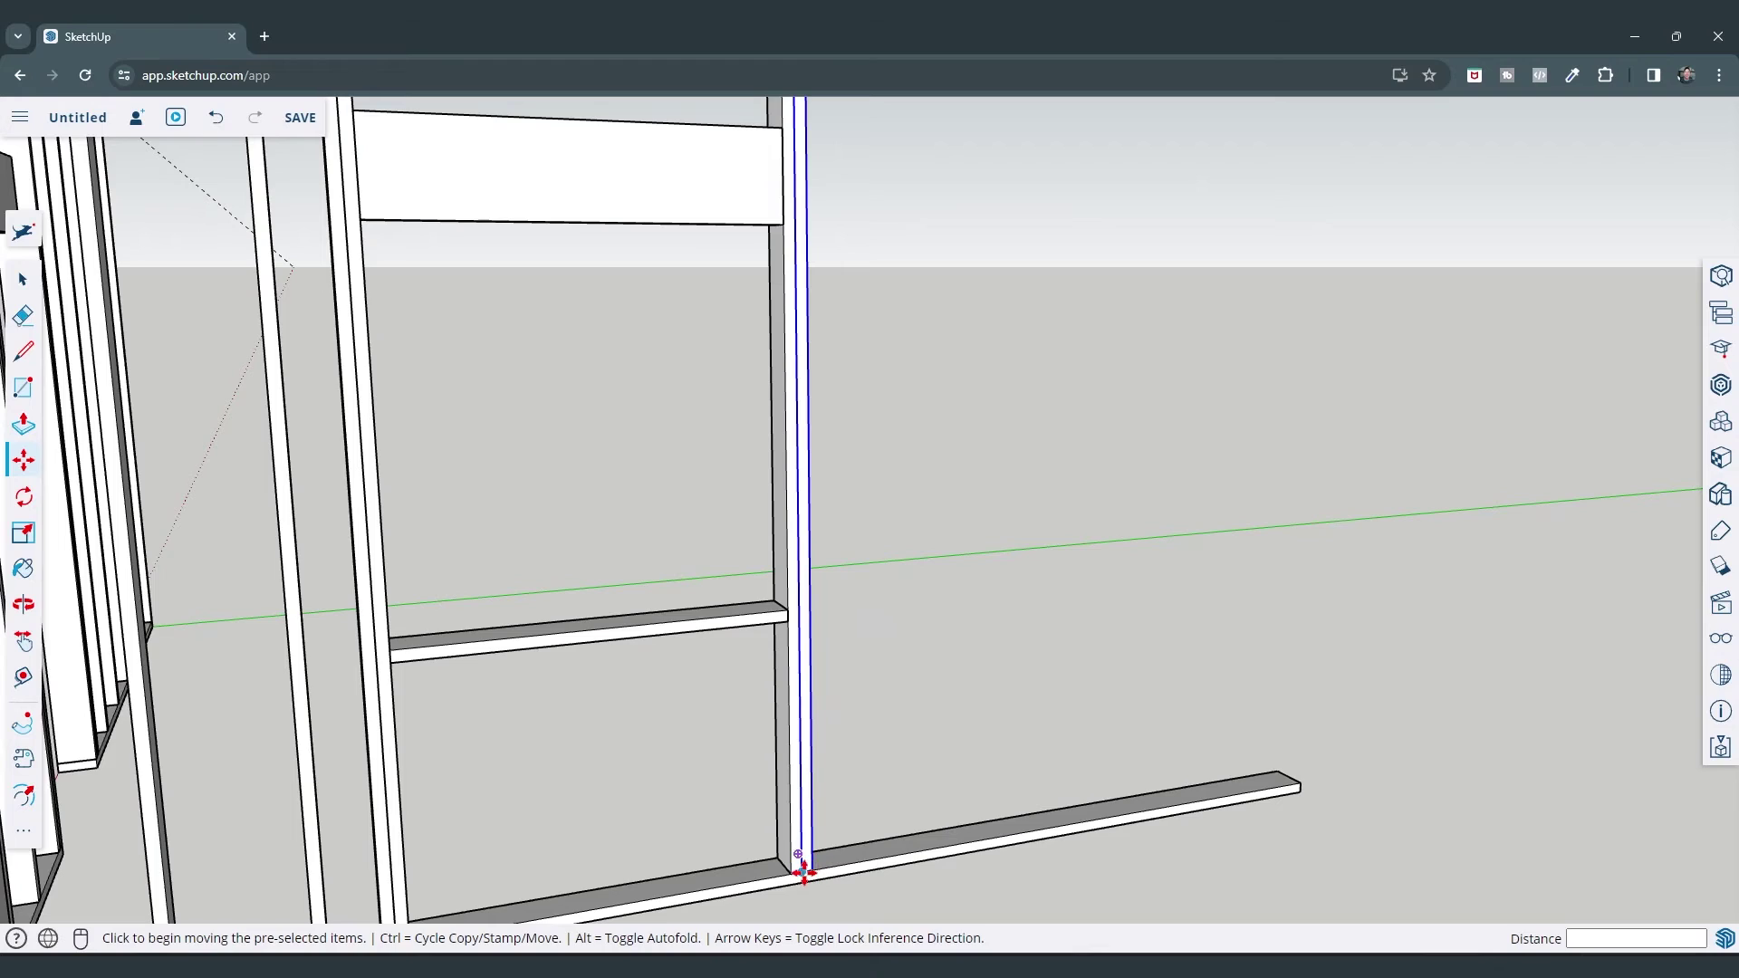
{"action": "left_click", "coordinate": [802, 872]}
{"action": "key", "text": "ctrl"}
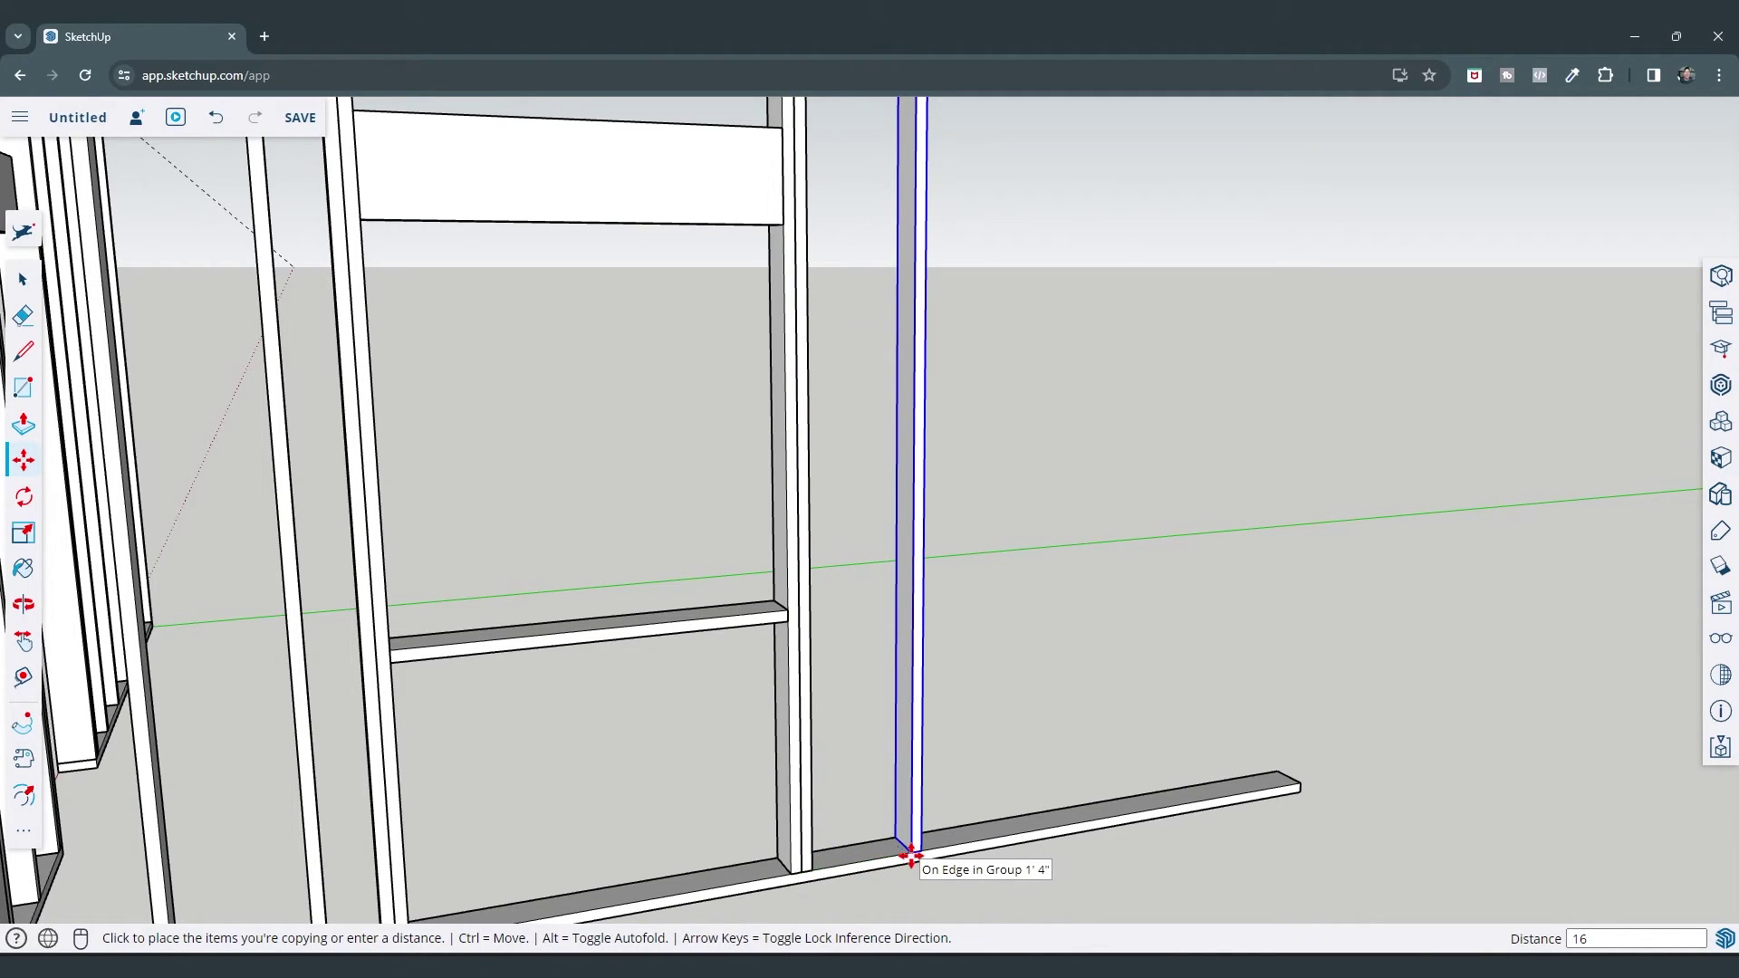
{"action": "type", "text": "*4"}
{"action": "key", "text": "Return"}
{"action": "type", "text": "*5"}
{"action": "key", "text": "Return"}
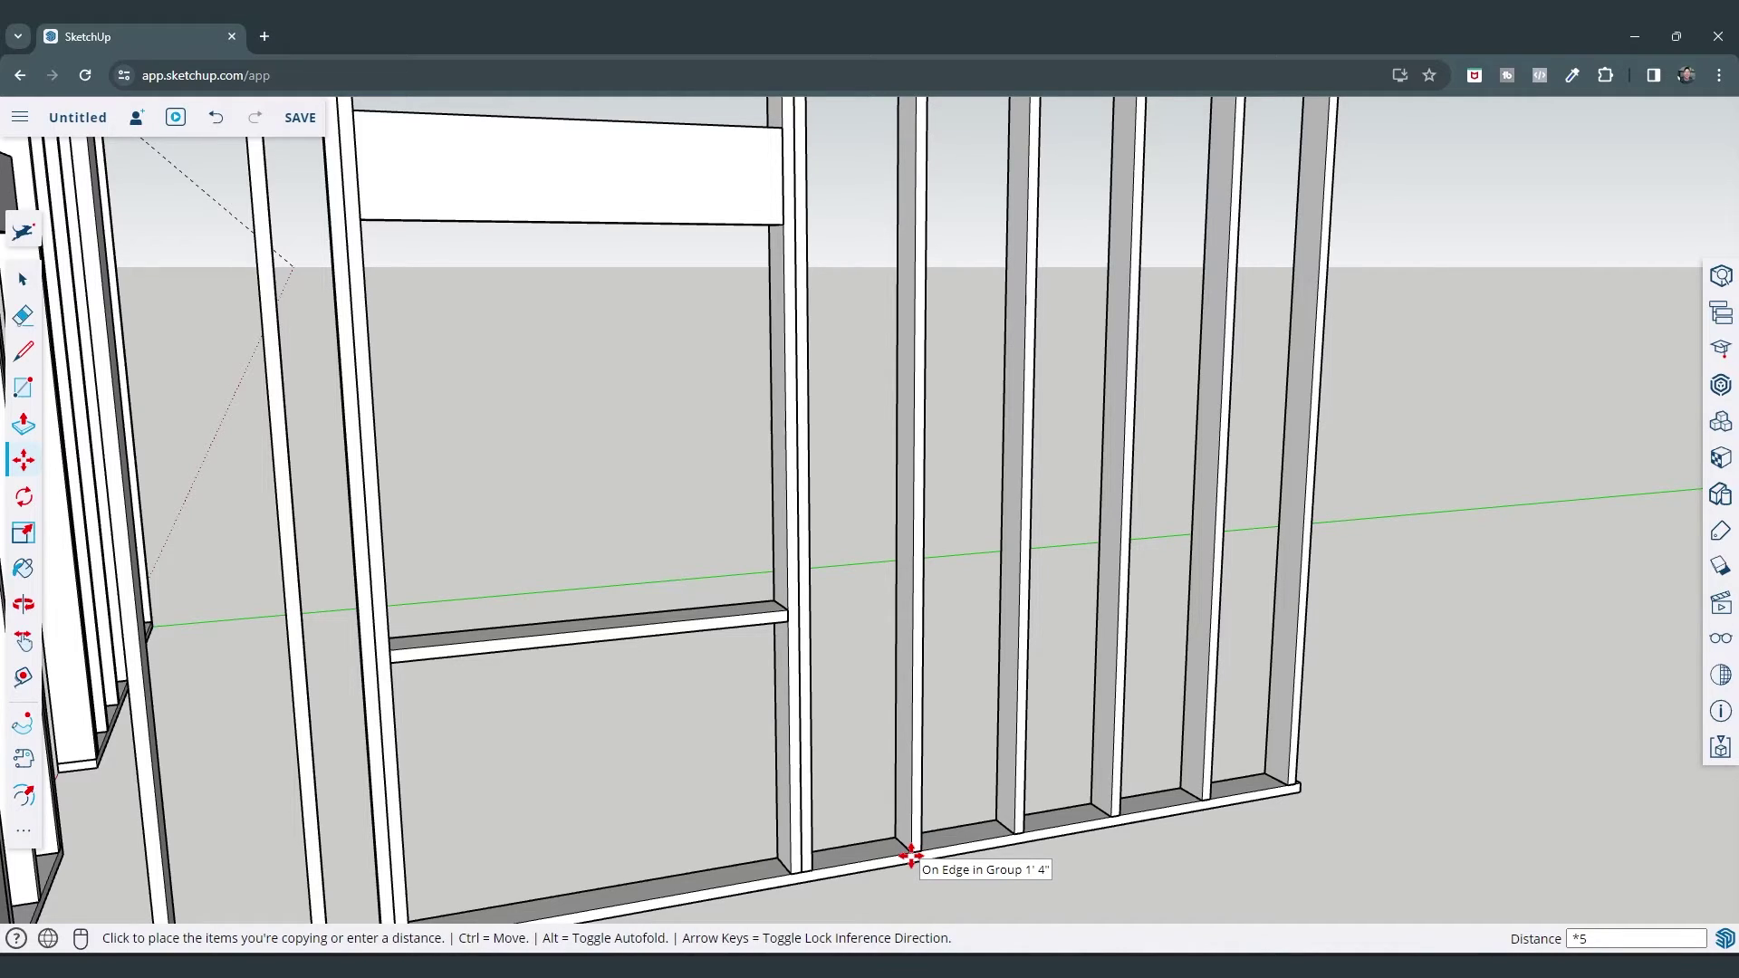
{"action": "key", "text": "Return"}
Move the last arrayed stud, which stands past the side wall's base plate, back onto the plate so it is flush with its end
{"action": "key", "text": "space"}
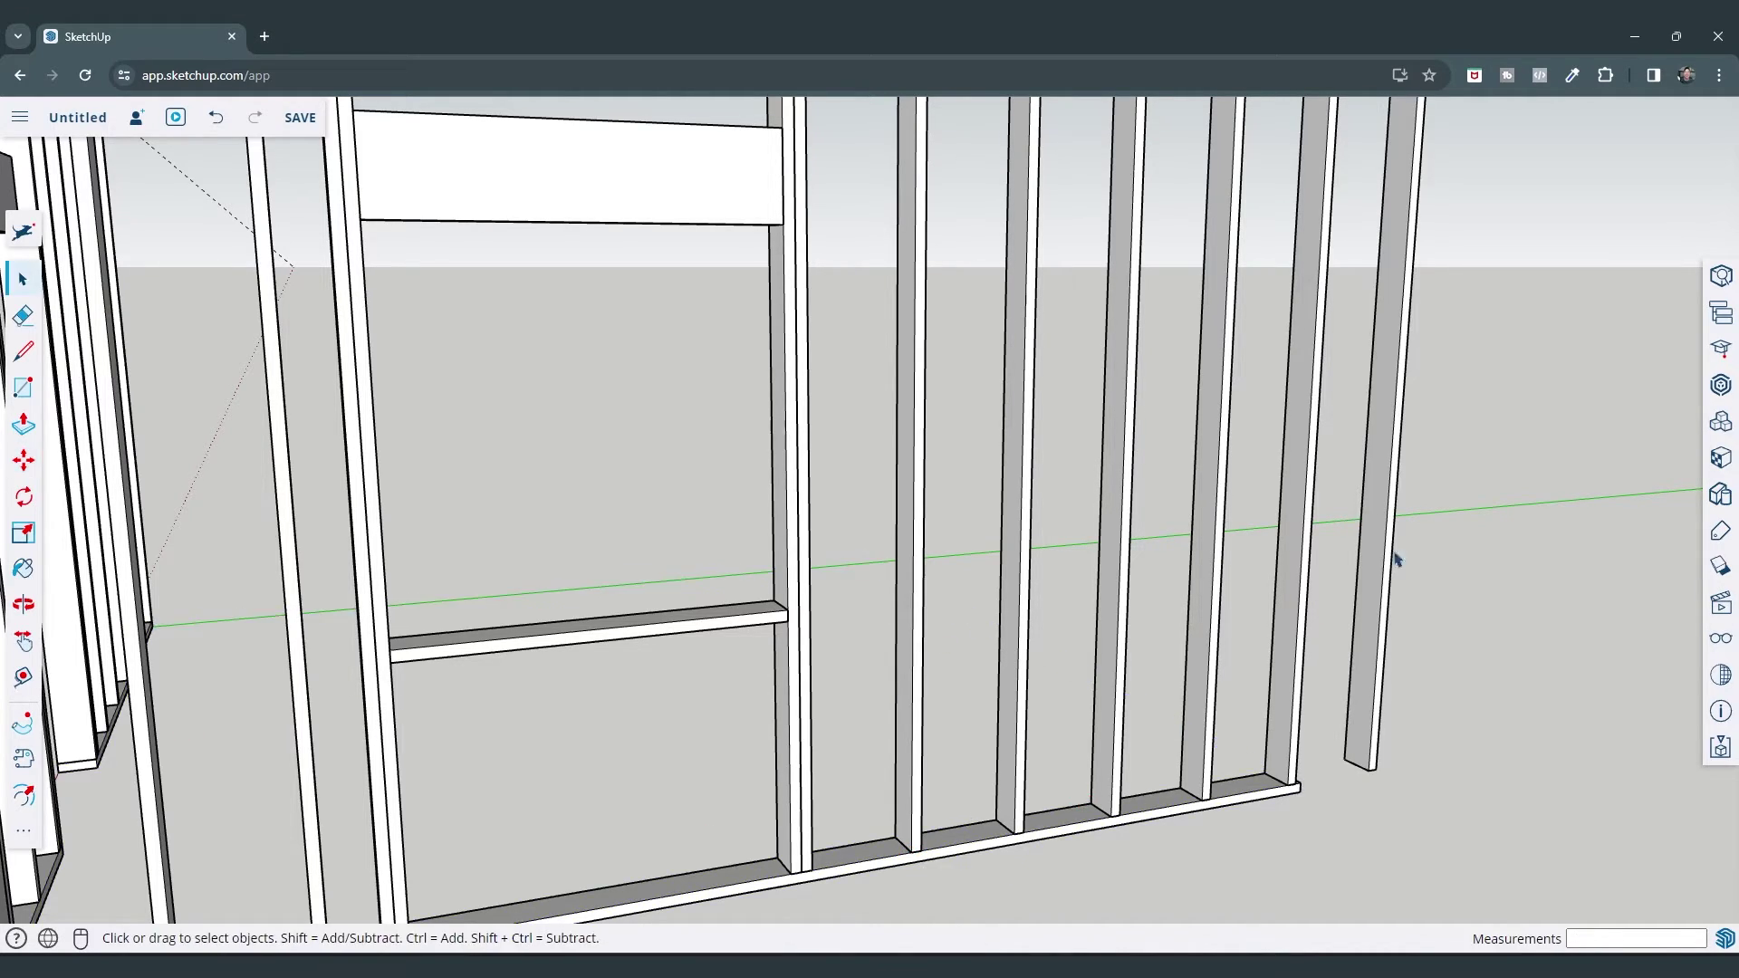
{"action": "scroll", "coordinate": [1399, 761], "scroll_direction": "up", "scroll_amount": 3}
{"action": "left_click", "coordinate": [1374, 754]}
{"action": "scroll", "coordinate": [1374, 753], "scroll_direction": "up", "scroll_amount": 3}
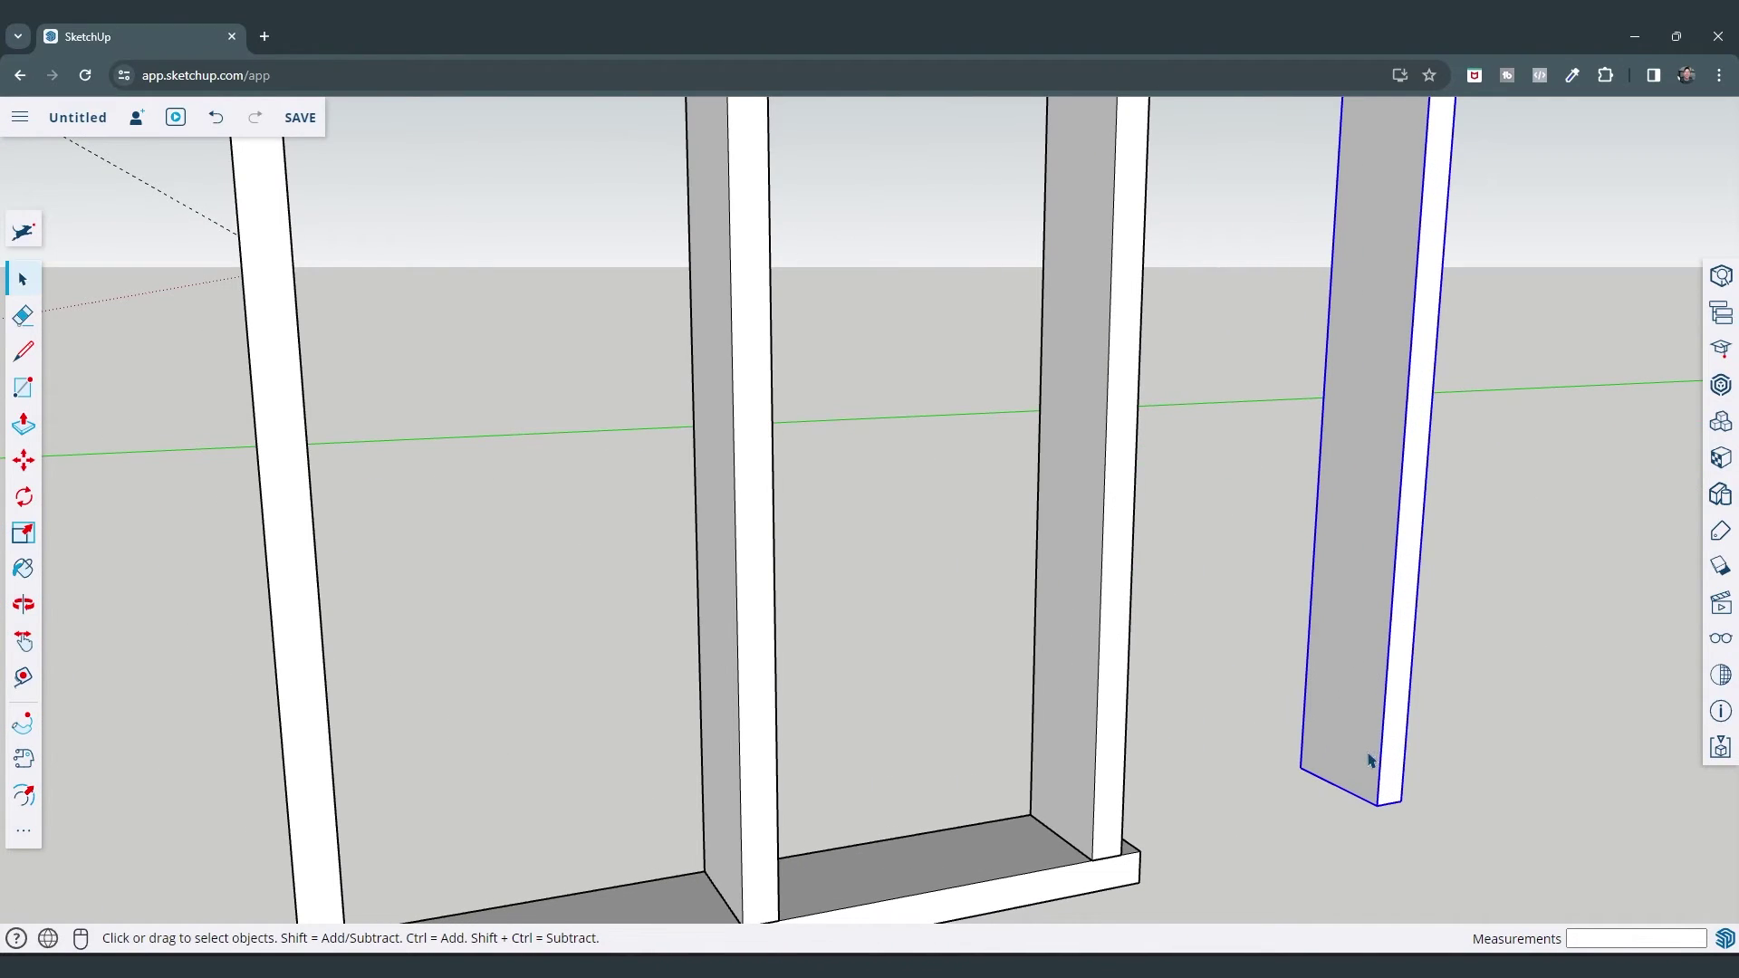
{"action": "key", "text": "m"}
{"action": "left_click", "coordinate": [1398, 804]}
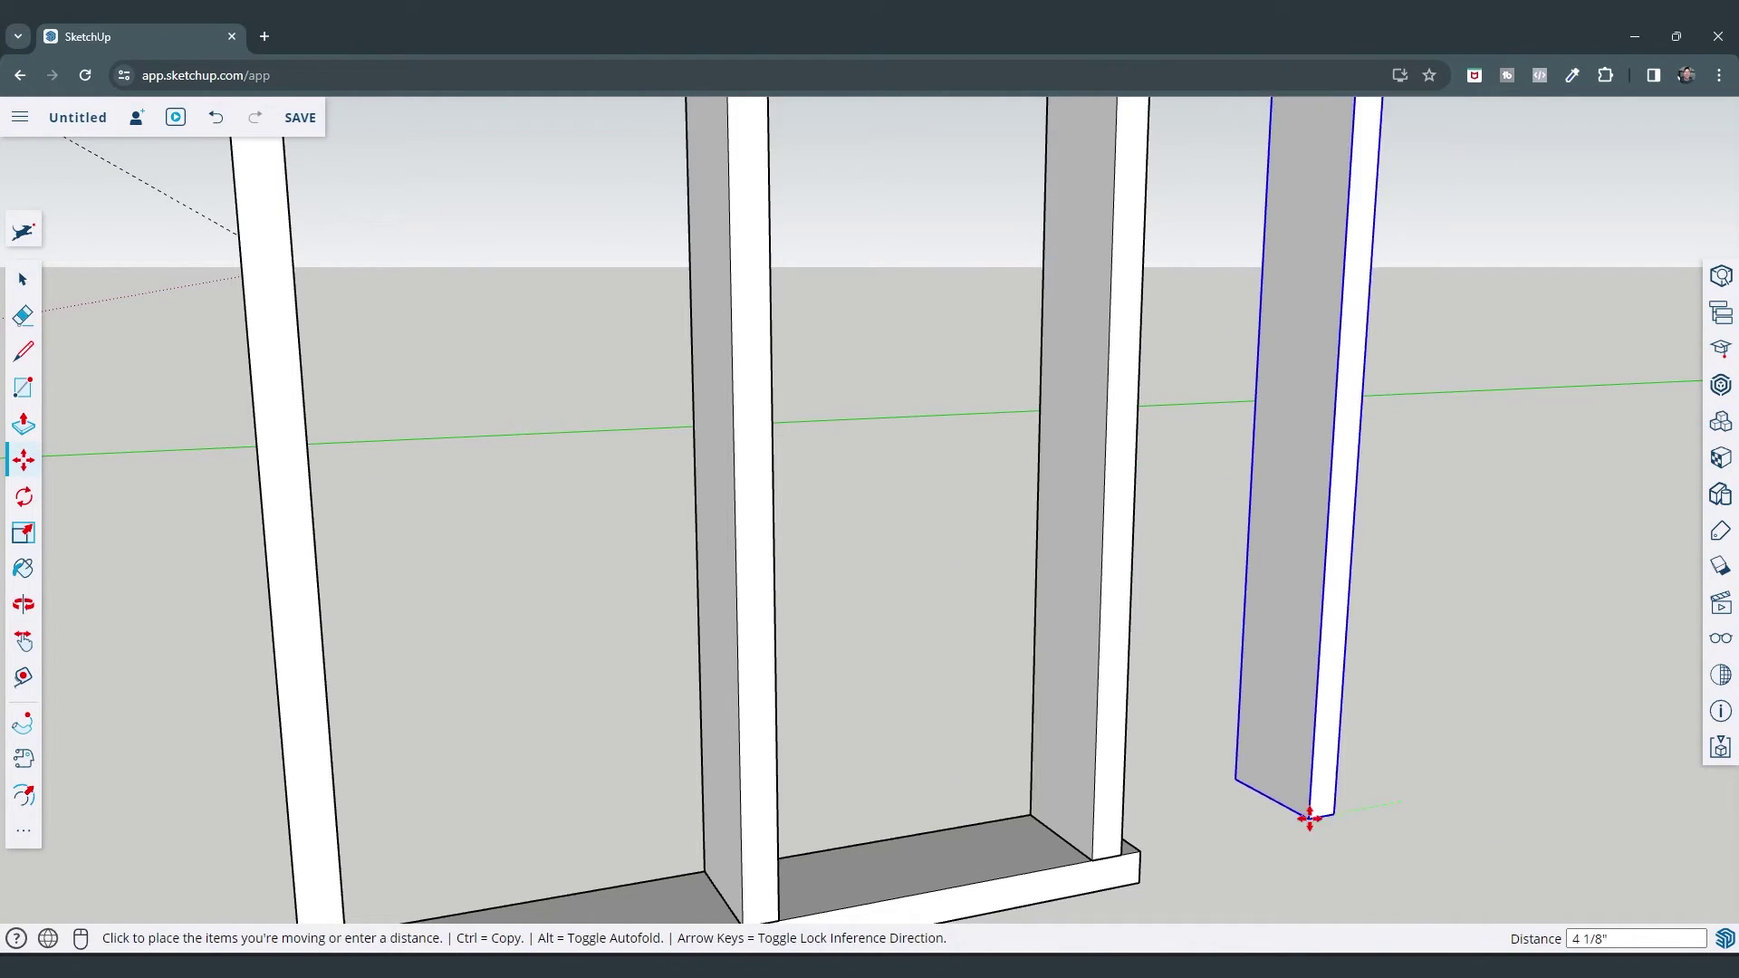
{"action": "left_click", "coordinate": [1134, 849]}
{"action": "key", "text": "space"}
{"action": "left_click", "coordinate": [1096, 815]}
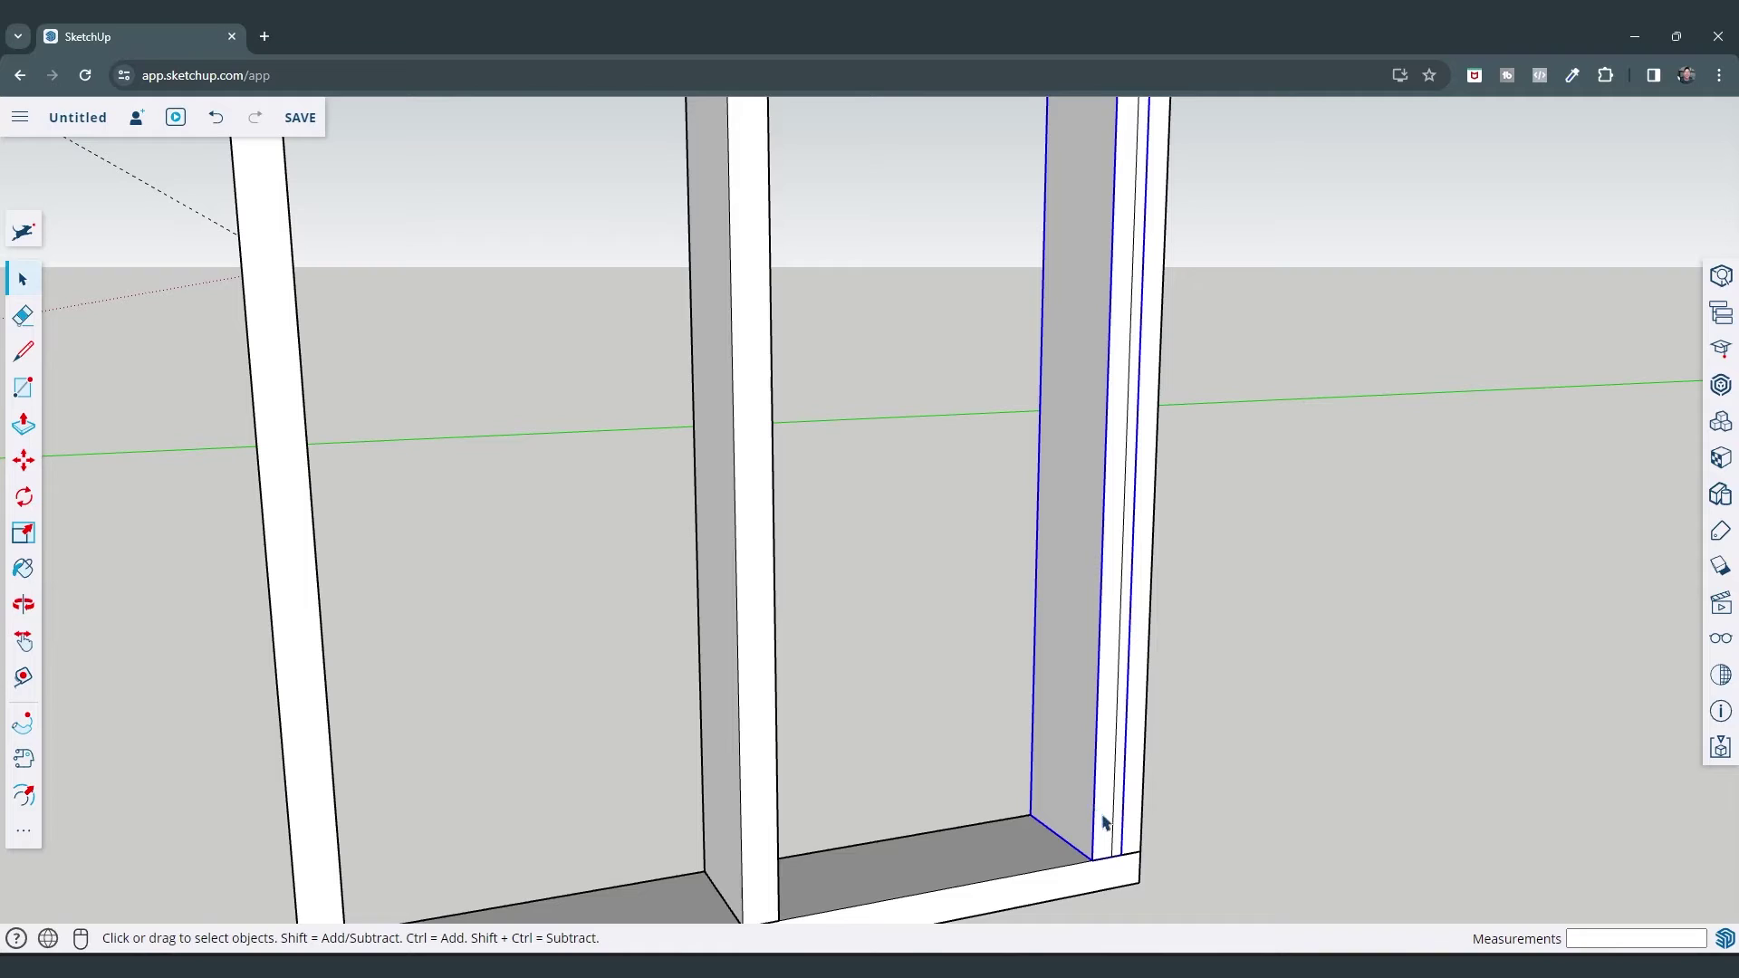
{"action": "key", "text": "m"}
{"action": "left_click", "coordinate": [1116, 850]}
{"action": "key", "text": "Escape"}
Examine the stud layout of the front and side walls around the corner, door and window openings
{"action": "scroll", "coordinate": [1286, 788], "scroll_direction": "down", "scroll_amount": 3}
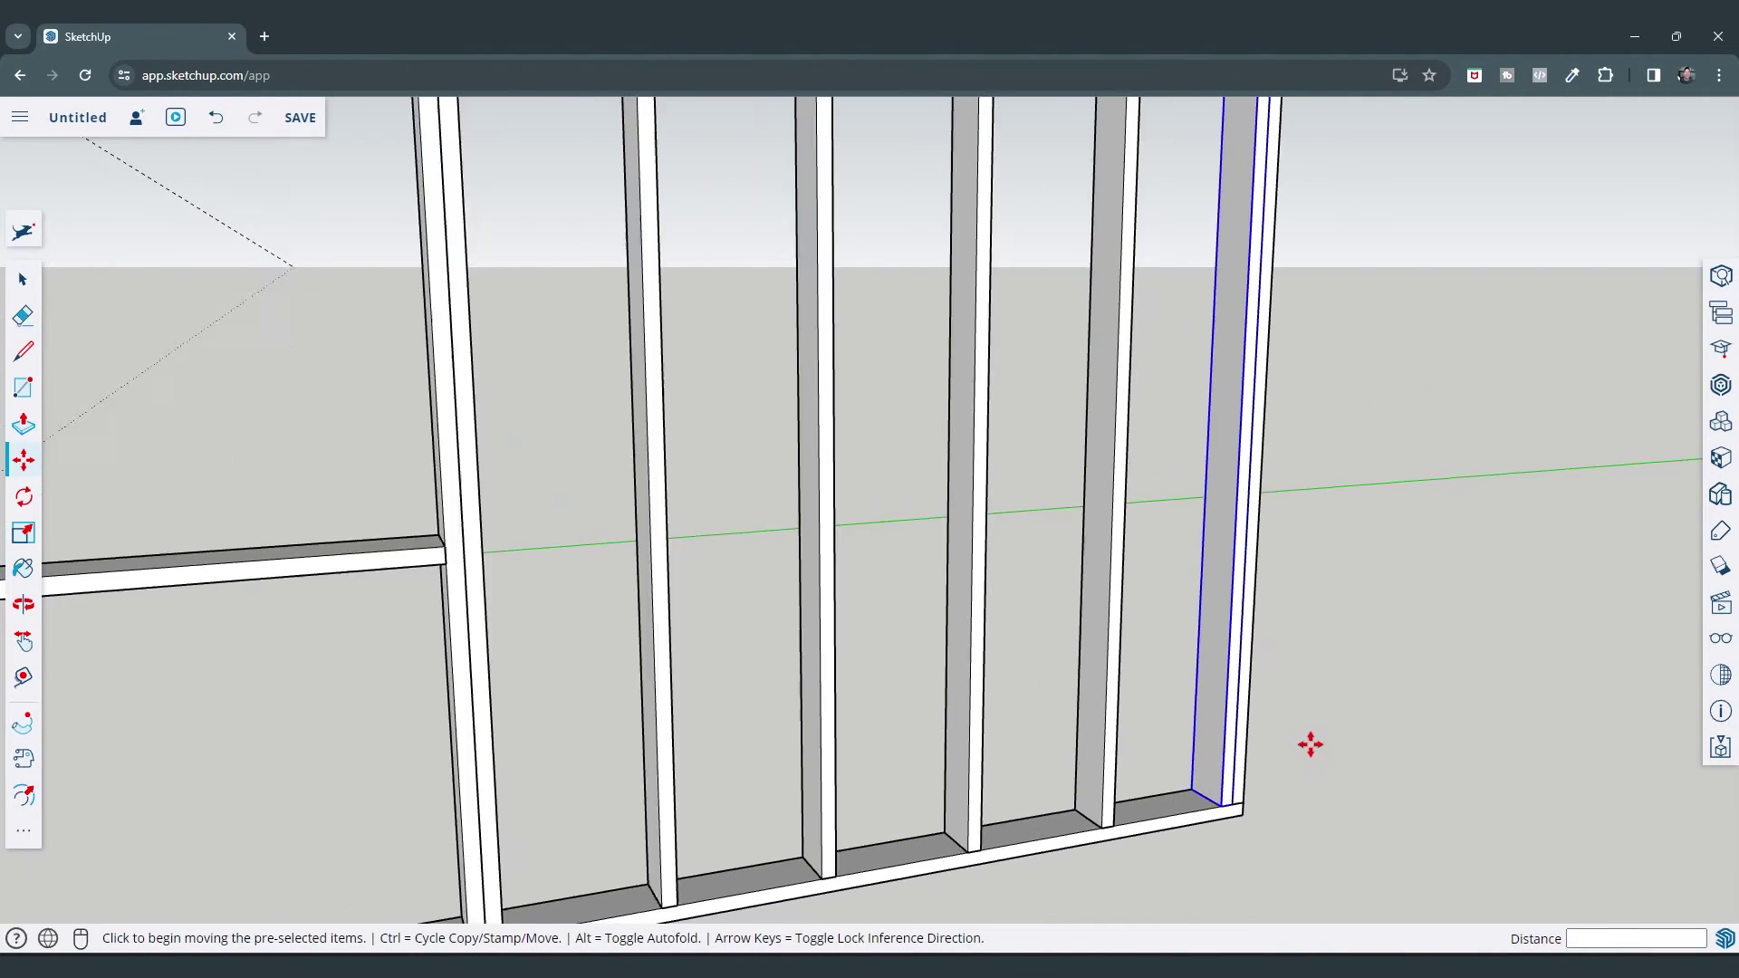
{"action": "scroll", "coordinate": [1311, 744], "scroll_direction": "down", "scroll_amount": 5}
{"action": "middle_click_drag", "start_coordinate": [994, 718], "coordinate": [1169, 670]}
{"action": "key", "text": "space"}
{"action": "scroll", "coordinate": [1063, 808], "scroll_direction": "up", "scroll_amount": 2}
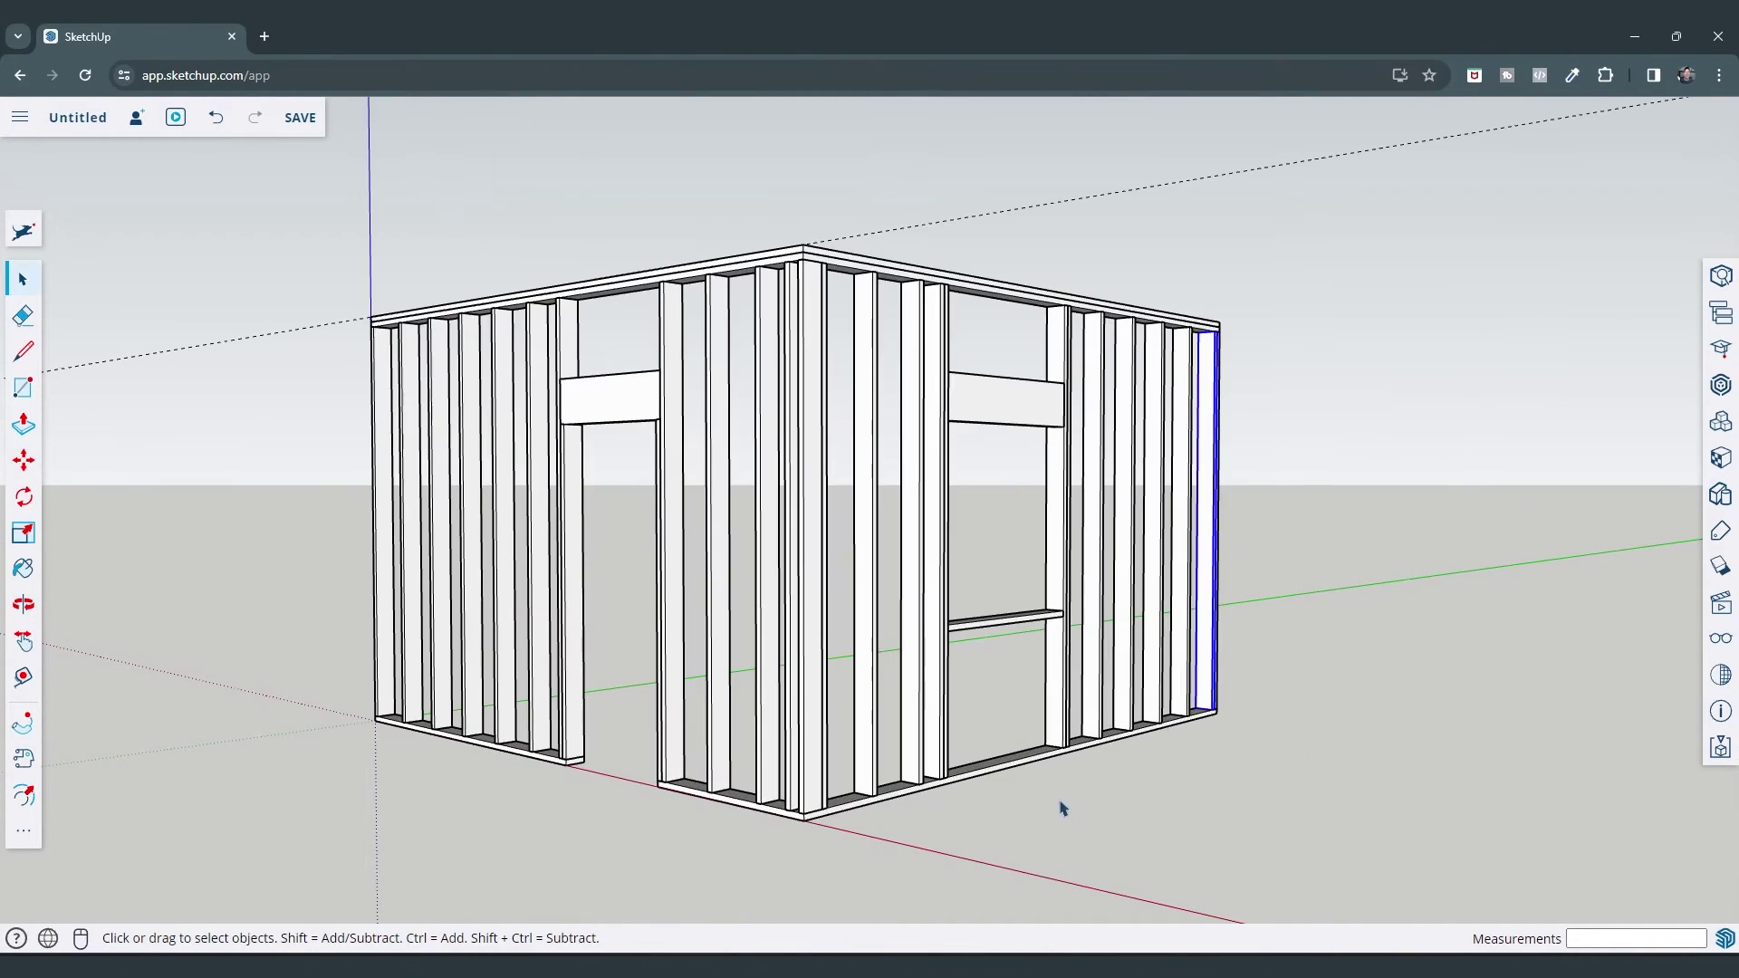
{"action": "scroll", "coordinate": [1042, 752], "scroll_direction": "up", "scroll_amount": 1}
{"action": "middle_click_drag", "start_coordinate": [1033, 738], "coordinate": [972, 752]}
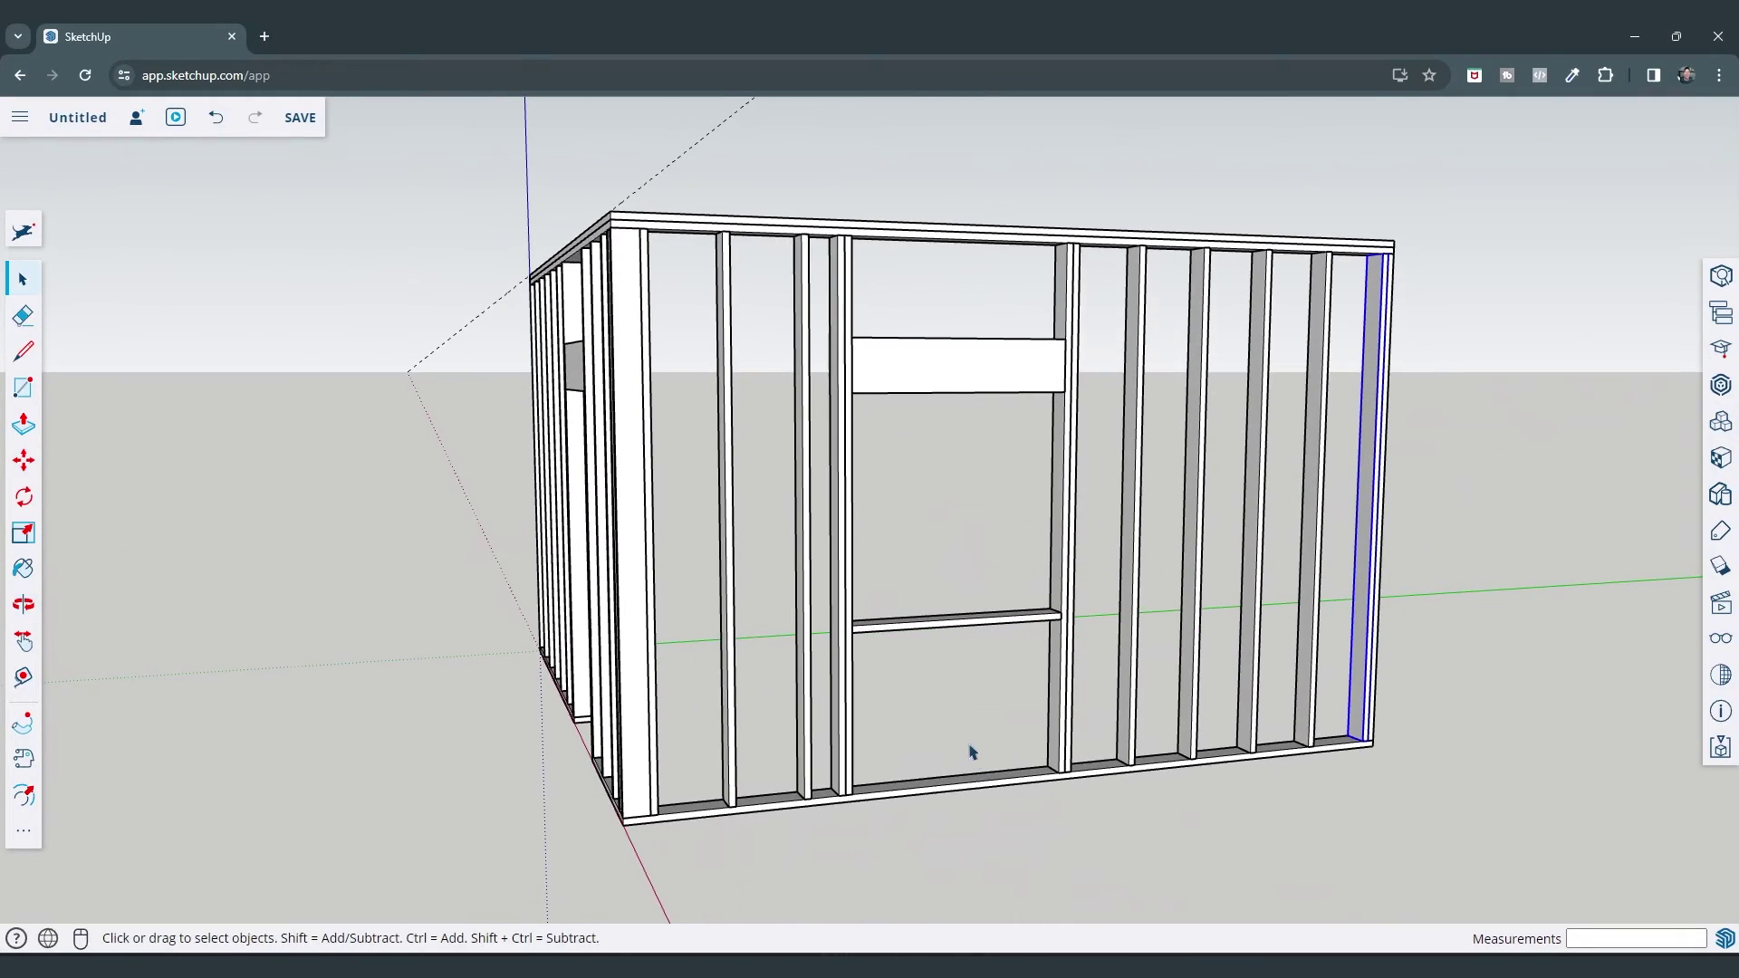
{"action": "scroll", "coordinate": [962, 745], "scroll_direction": "up", "scroll_amount": 3}
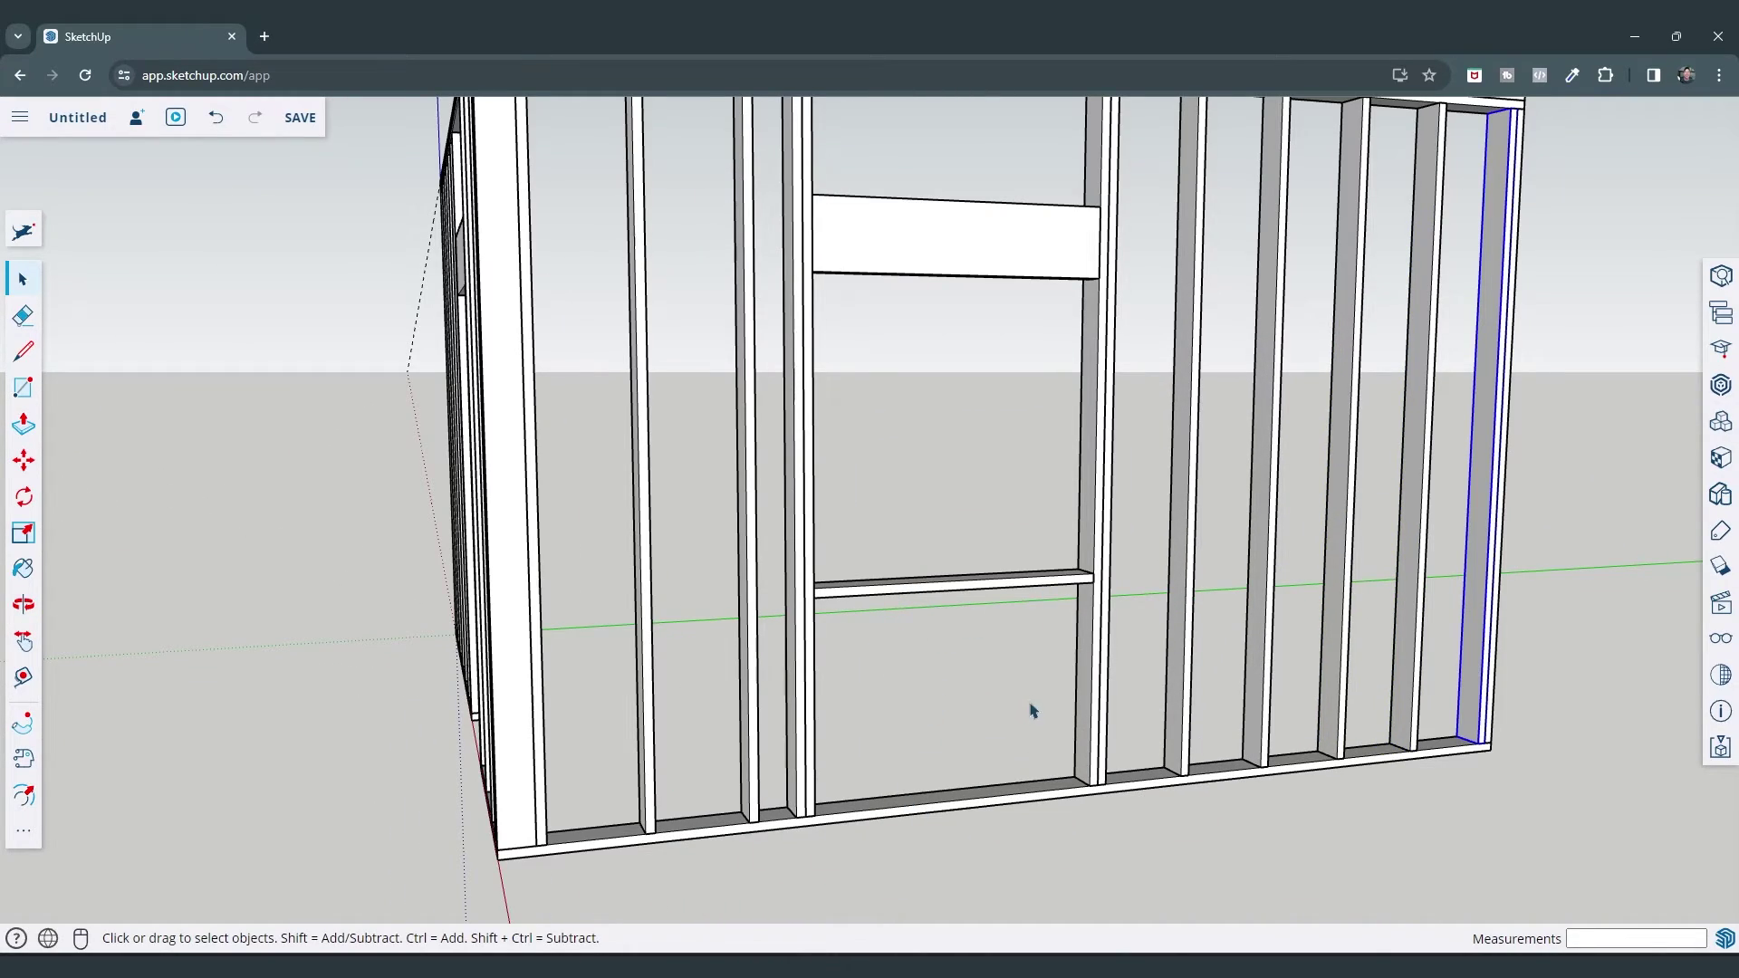
{"action": "scroll", "coordinate": [878, 399], "scroll_direction": "down", "scroll_amount": 5}
{"action": "middle_click_drag", "start_coordinate": [869, 417], "coordinate": [1277, 443]}
Draw a line along the top front edge of the door header and divide it into 3 equal segments
{"action": "scroll", "coordinate": [976, 501], "scroll_direction": "up", "scroll_amount": 6}
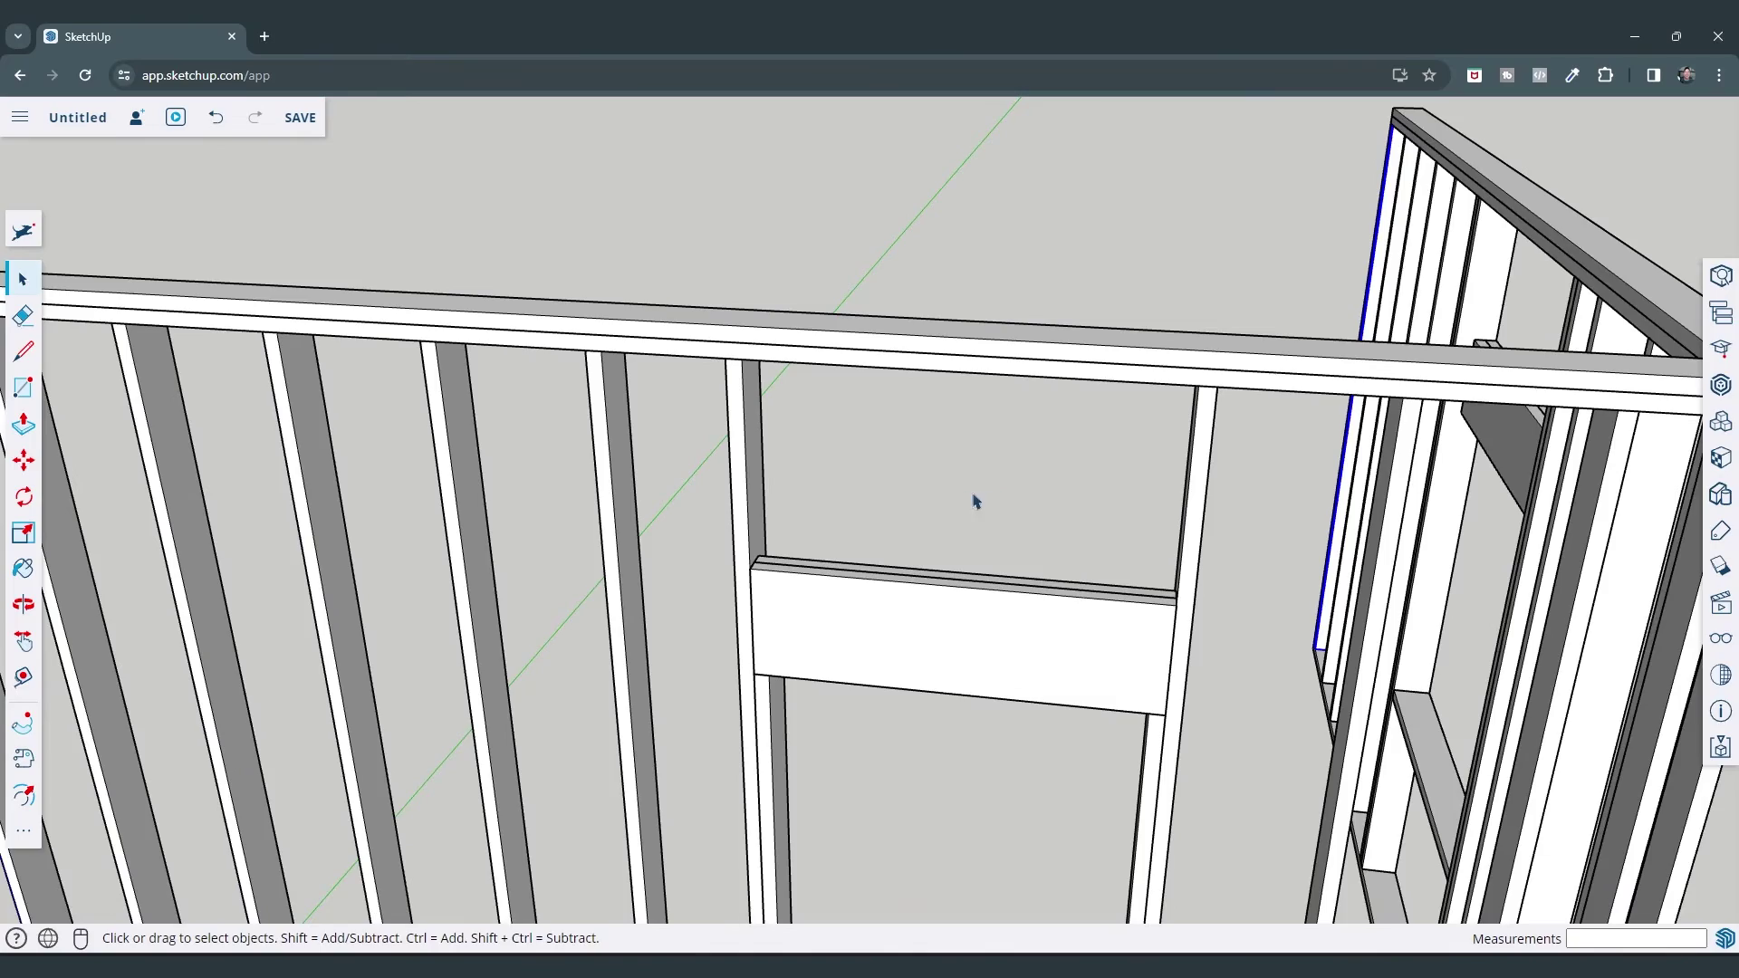
{"action": "key", "text": "l"}
{"action": "scroll", "coordinate": [815, 566], "scroll_direction": "up", "scroll_amount": 3}
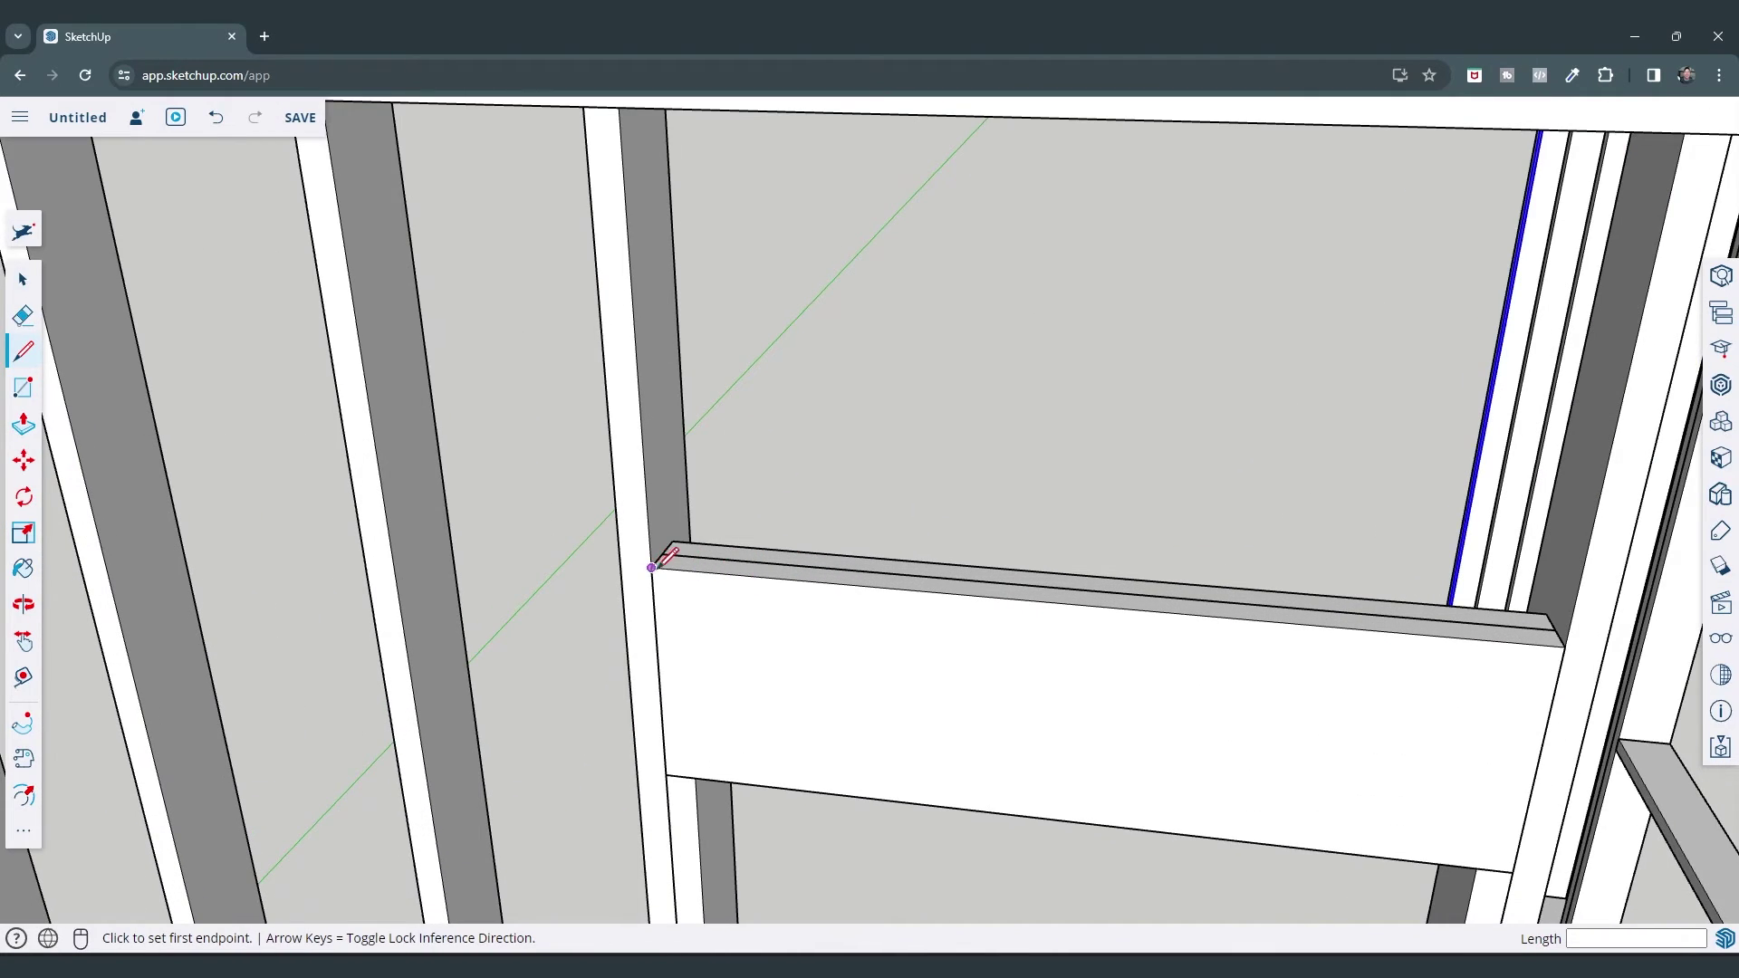
{"action": "left_click", "coordinate": [653, 566]}
{"action": "left_click", "coordinate": [1566, 647]}
{"action": "key", "text": "space"}
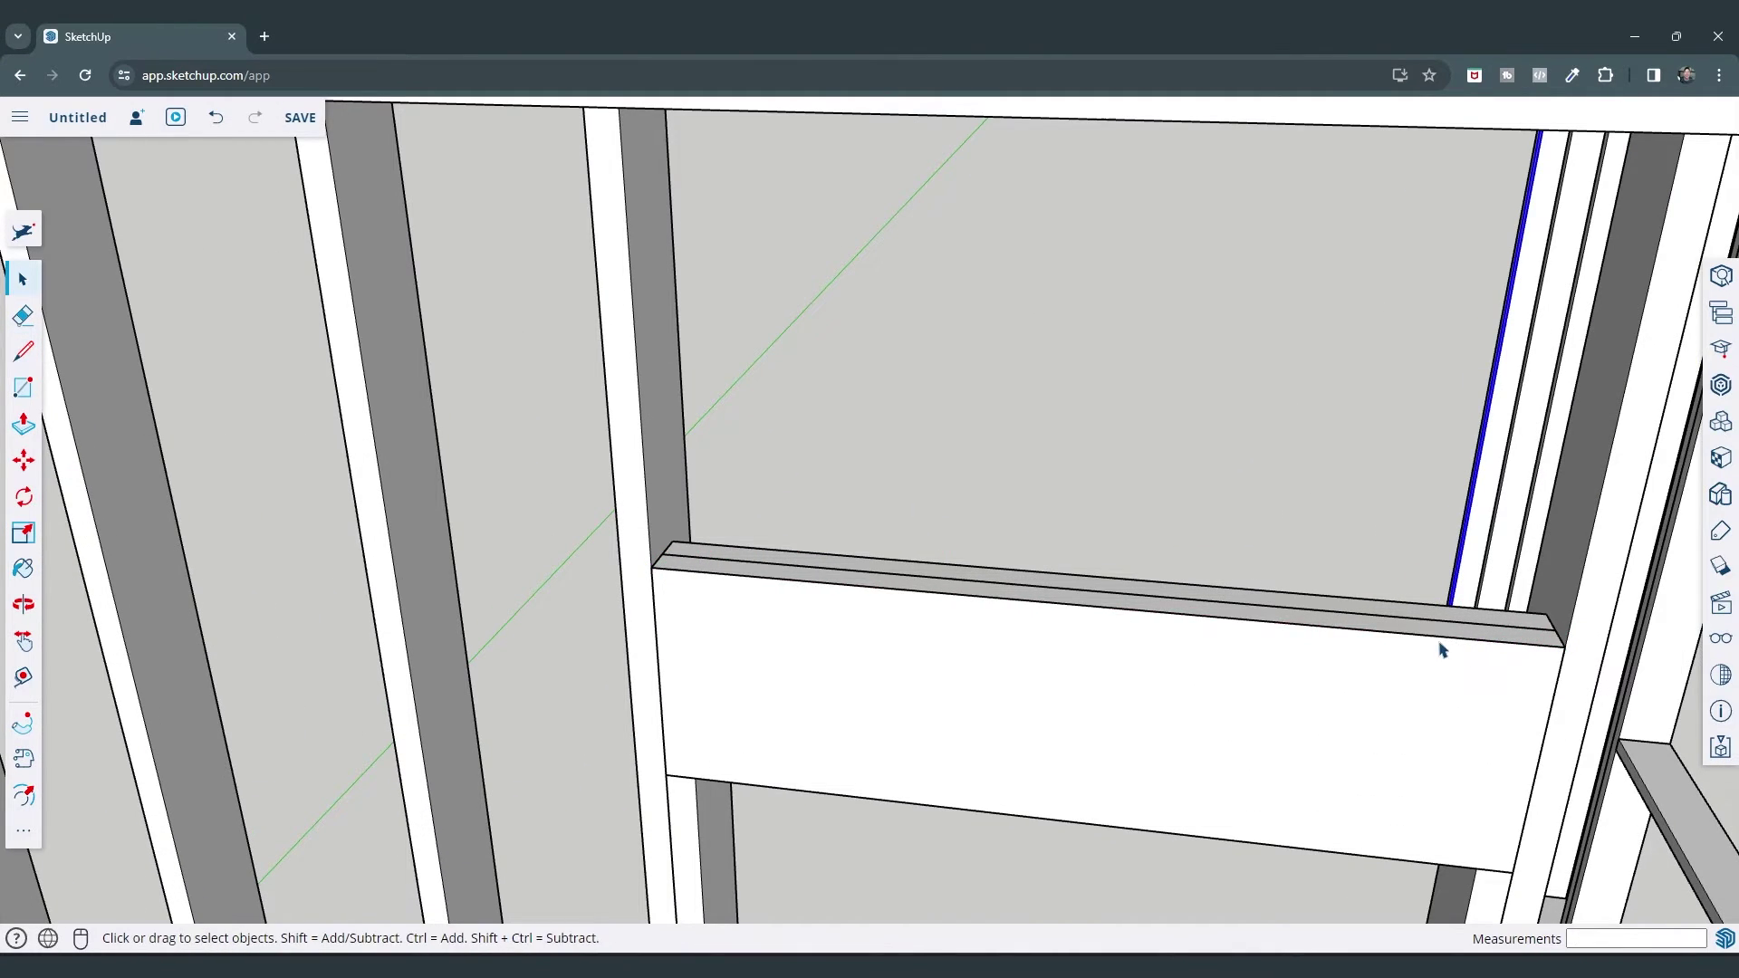
{"action": "left_click", "coordinate": [1435, 644]}
{"action": "right_click", "coordinate": [1435, 644]}
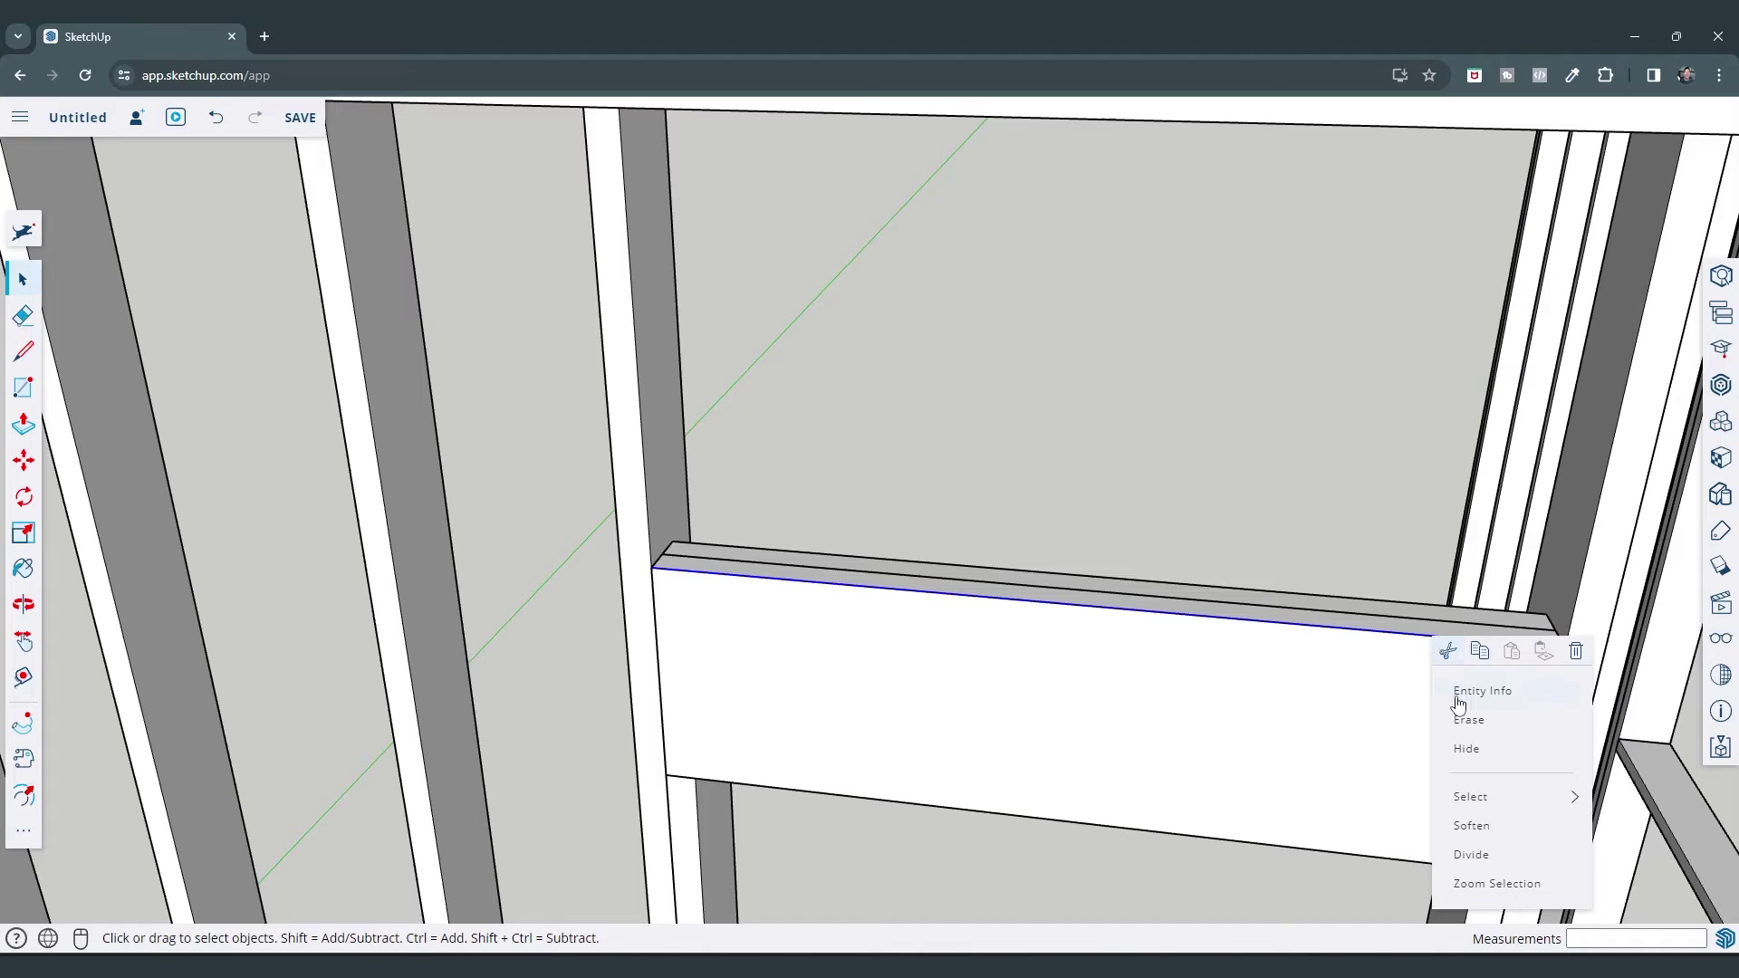
{"action": "left_click", "coordinate": [1461, 860]}
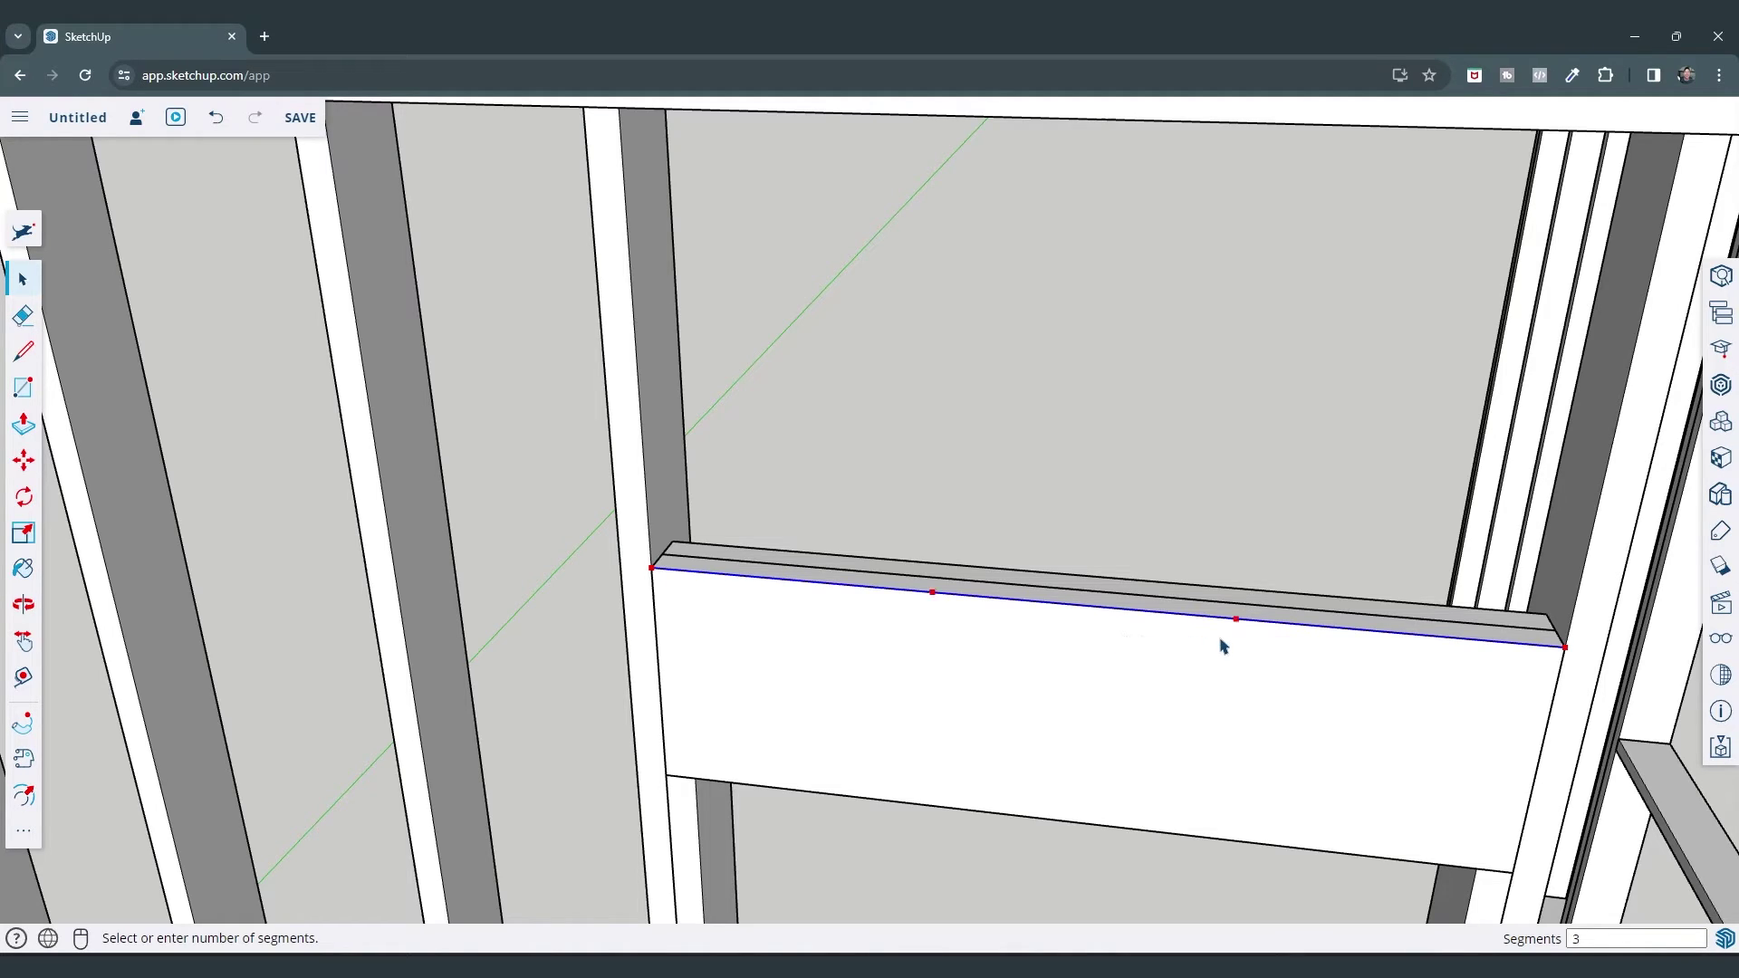
{"action": "left_click", "coordinate": [1224, 646]}
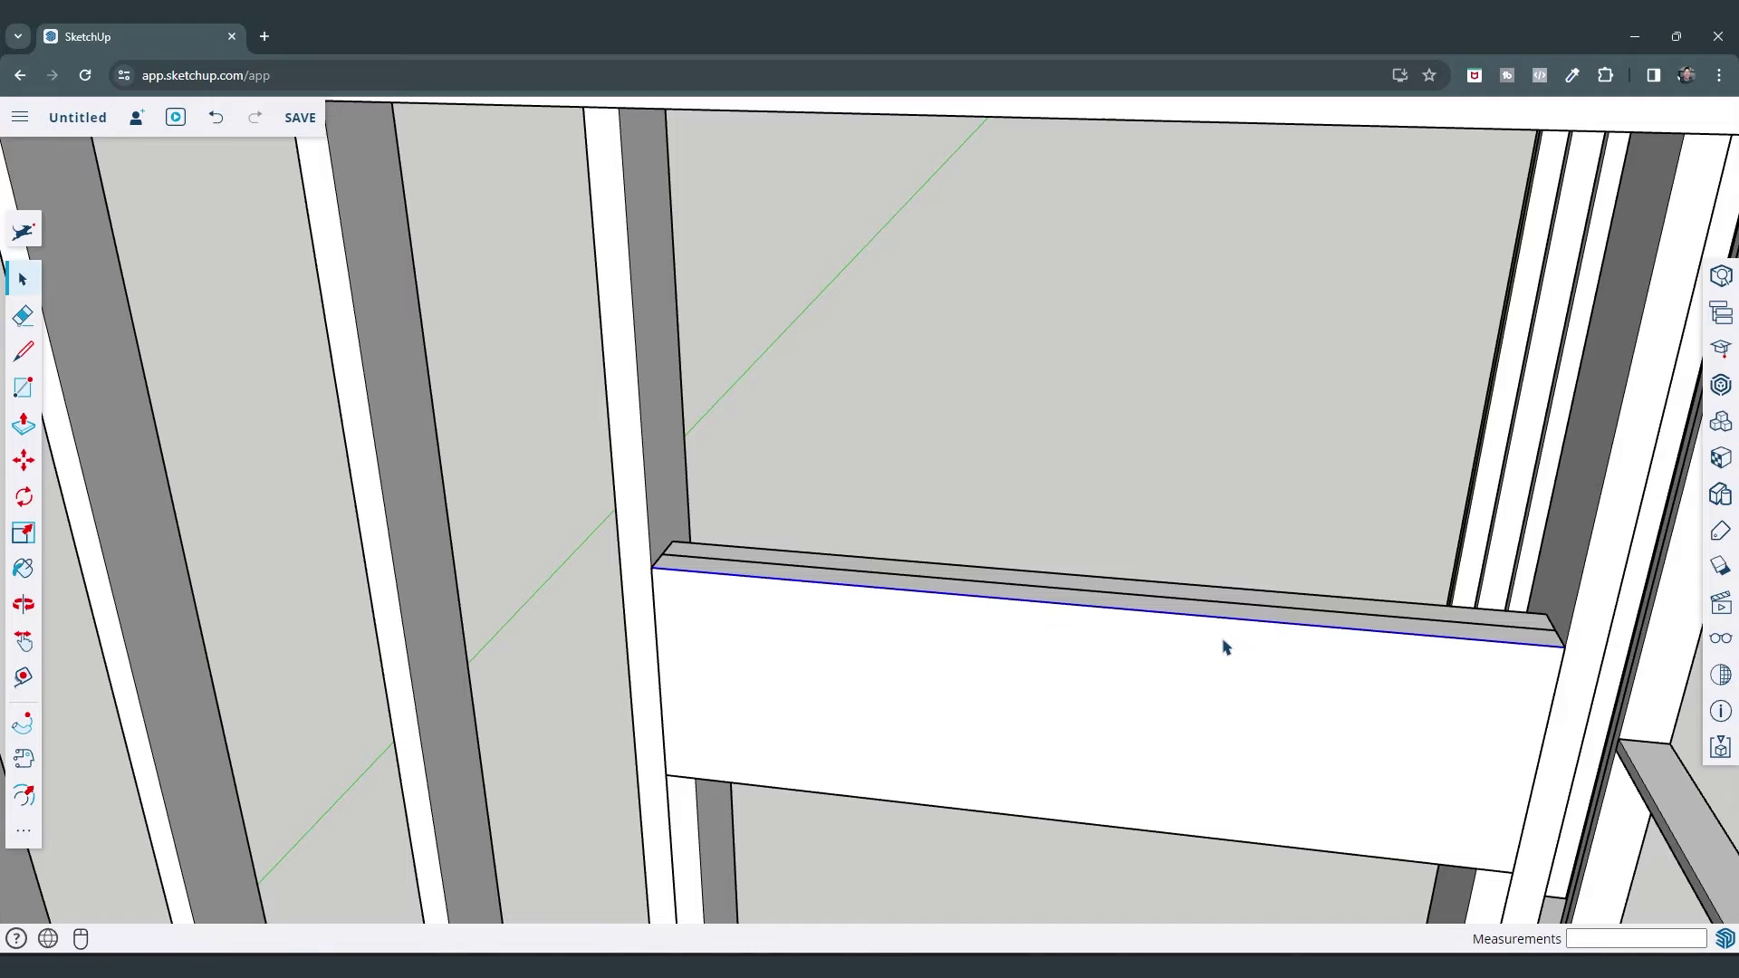
Draw a 1.5 by 5 1/2 inch cripple stud profile on the door header, against the stud at its corner-side end
{"action": "key", "text": "l"}
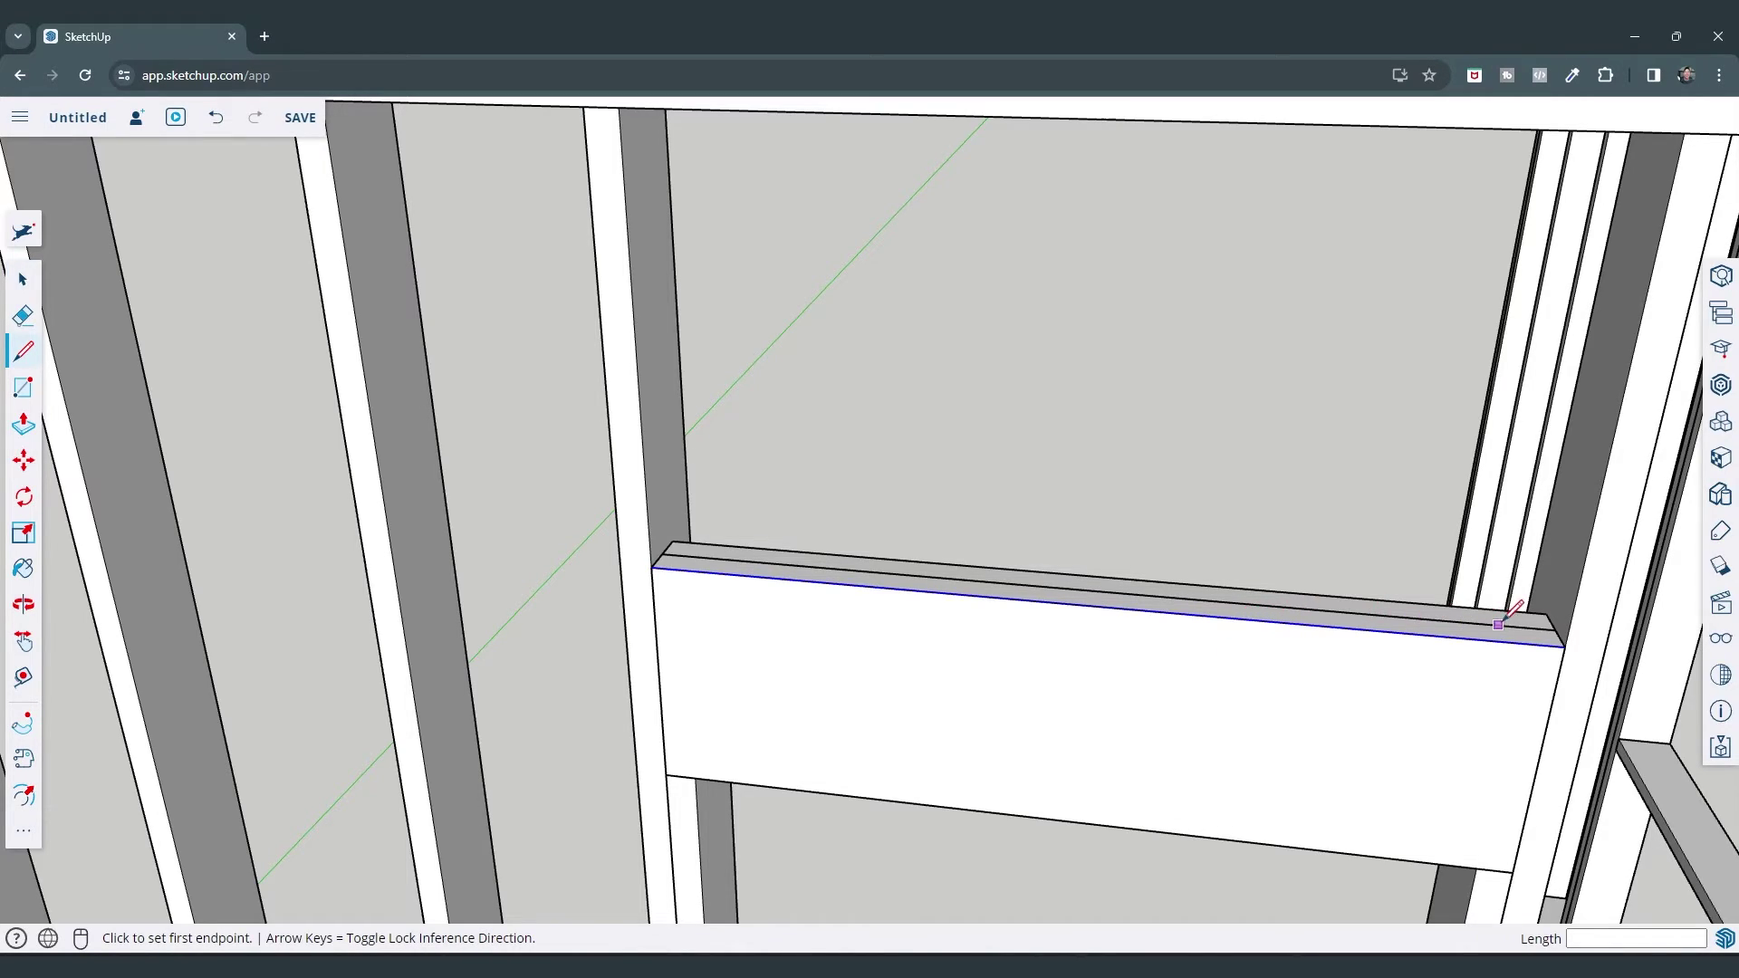
{"action": "left_click", "coordinate": [1565, 646]}
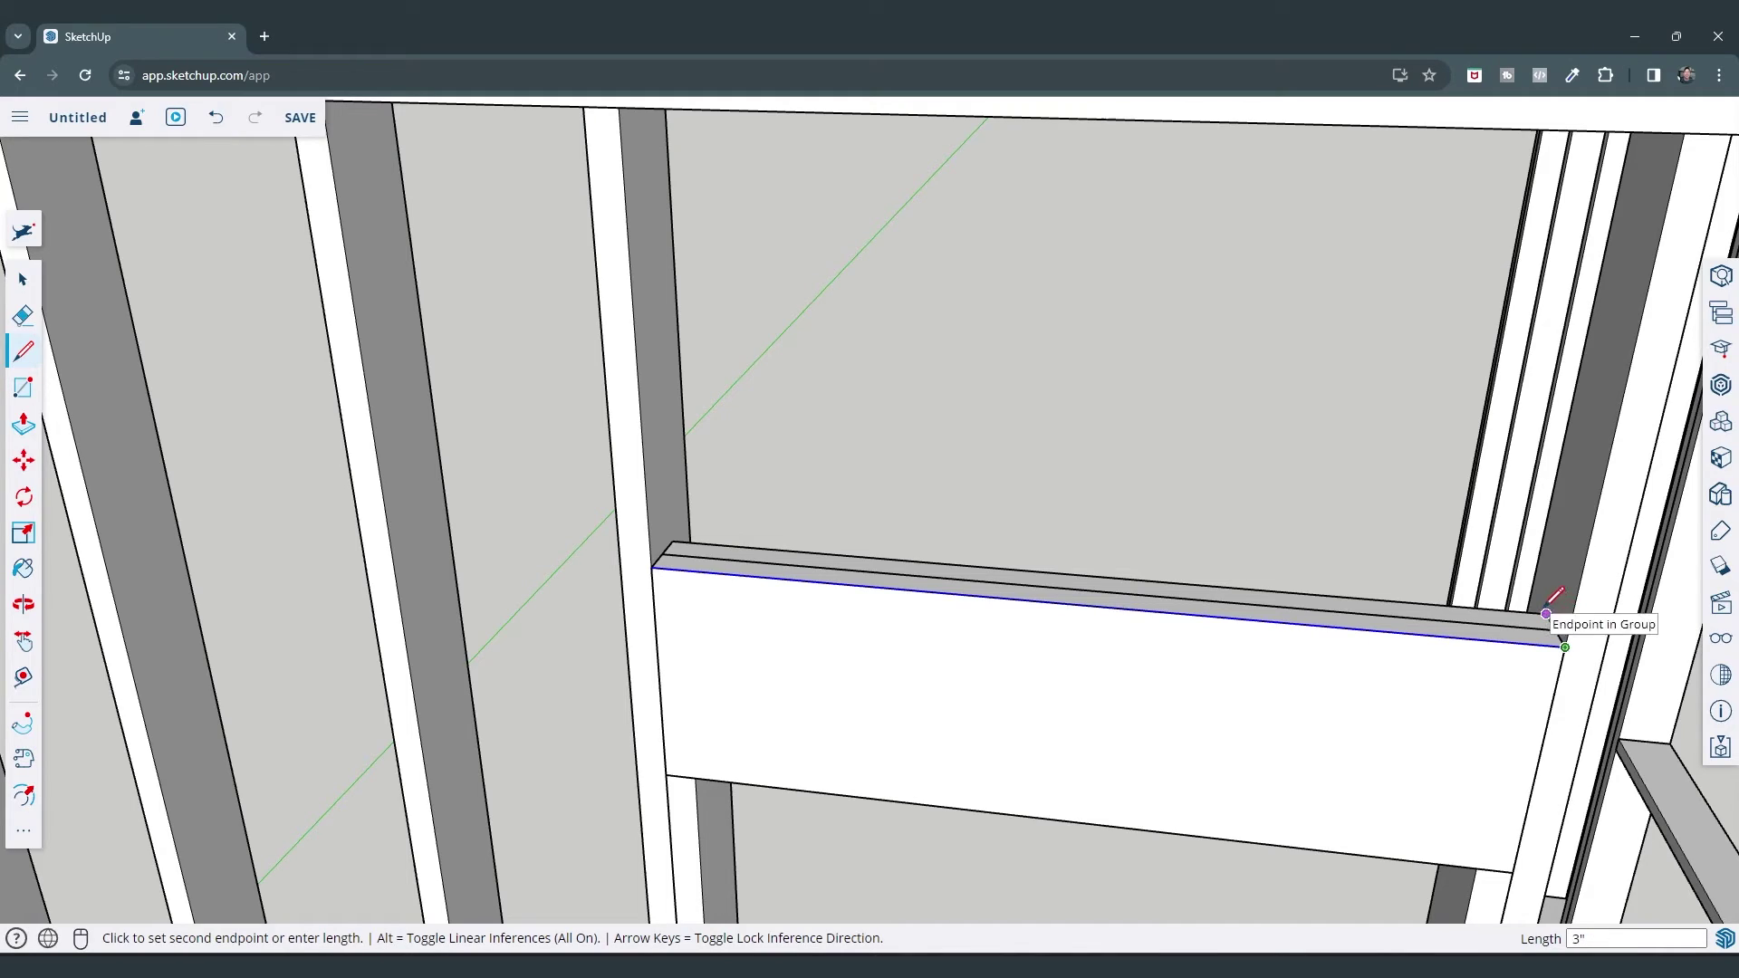
{"action": "left_click", "coordinate": [1532, 589]}
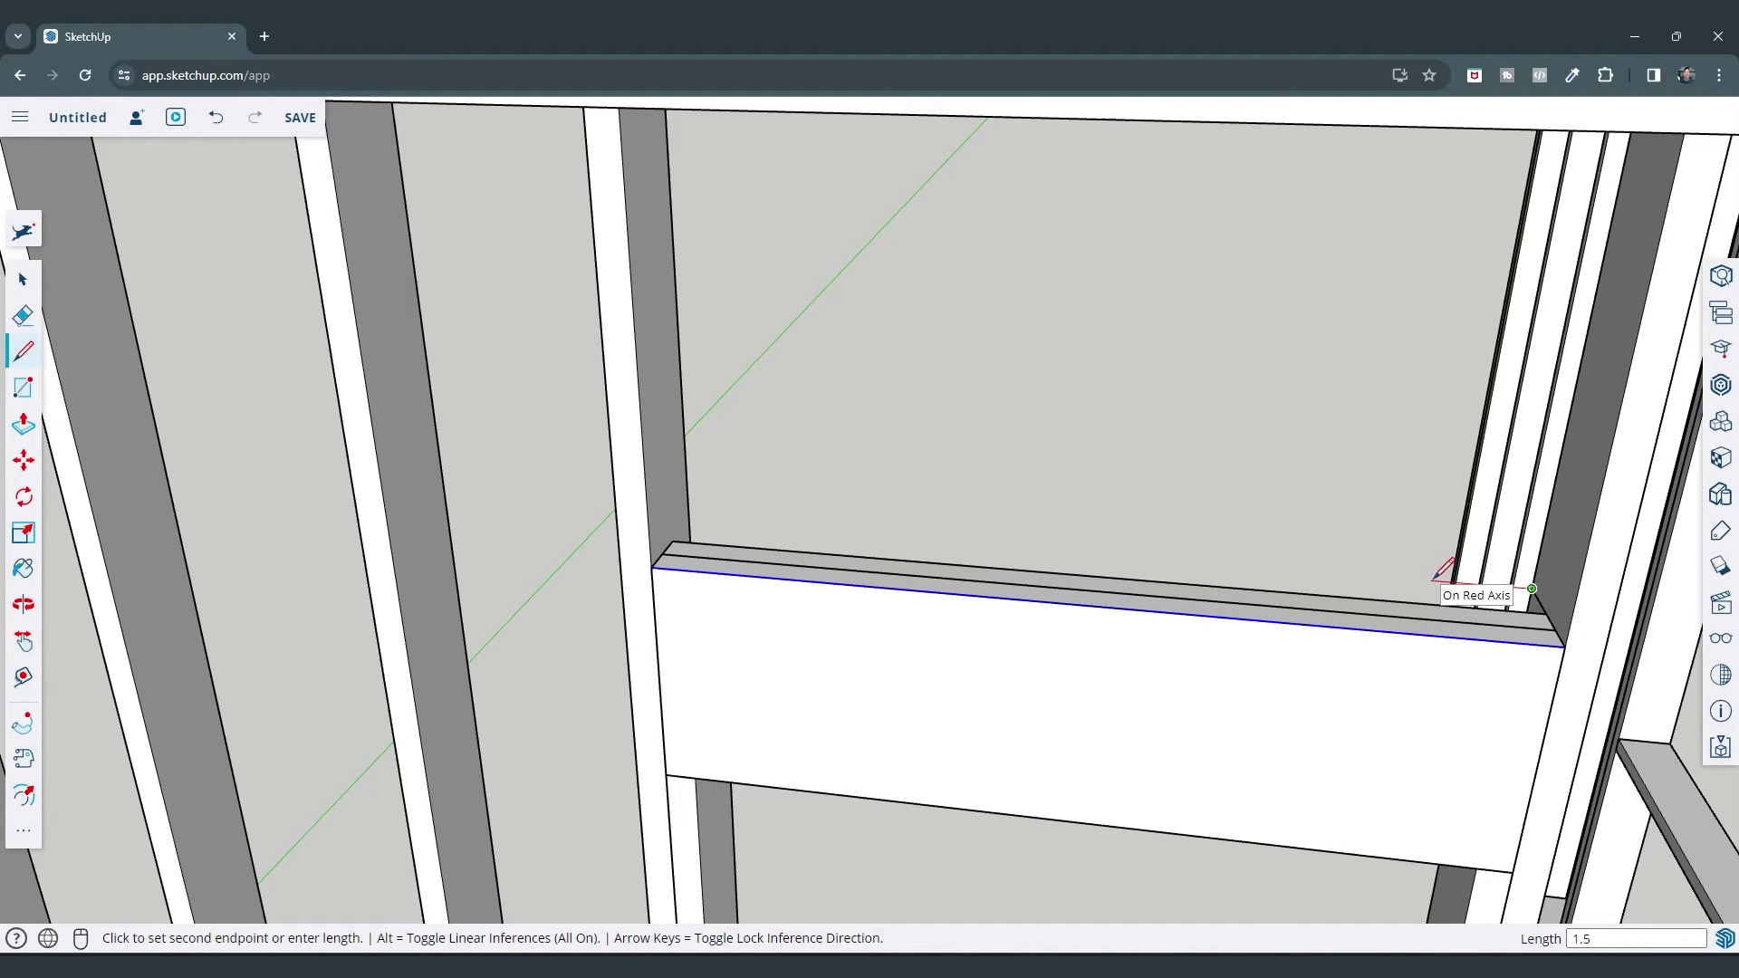
{"action": "type", "text": "1.5"}
{"action": "key", "text": "Return"}
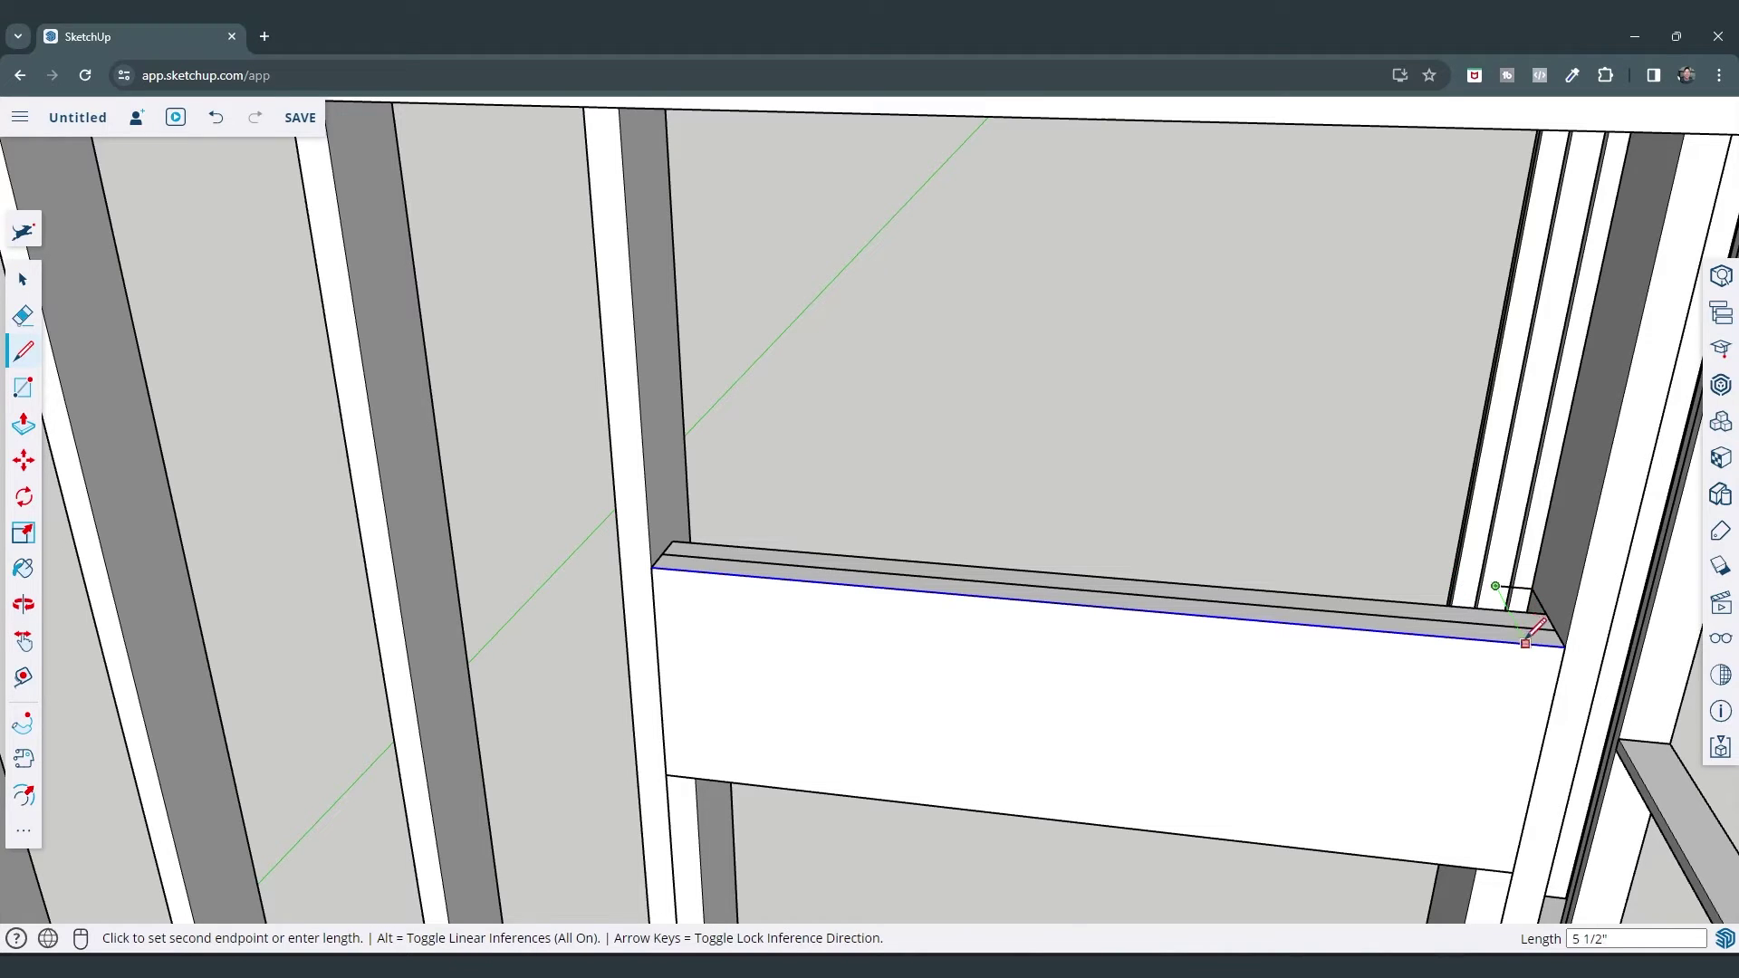
{"action": "left_click", "coordinate": [1525, 643]}
Extrude the cripple stud profile up to the underside of the top plate and make the resulting solid a group
{"action": "key", "text": "p"}
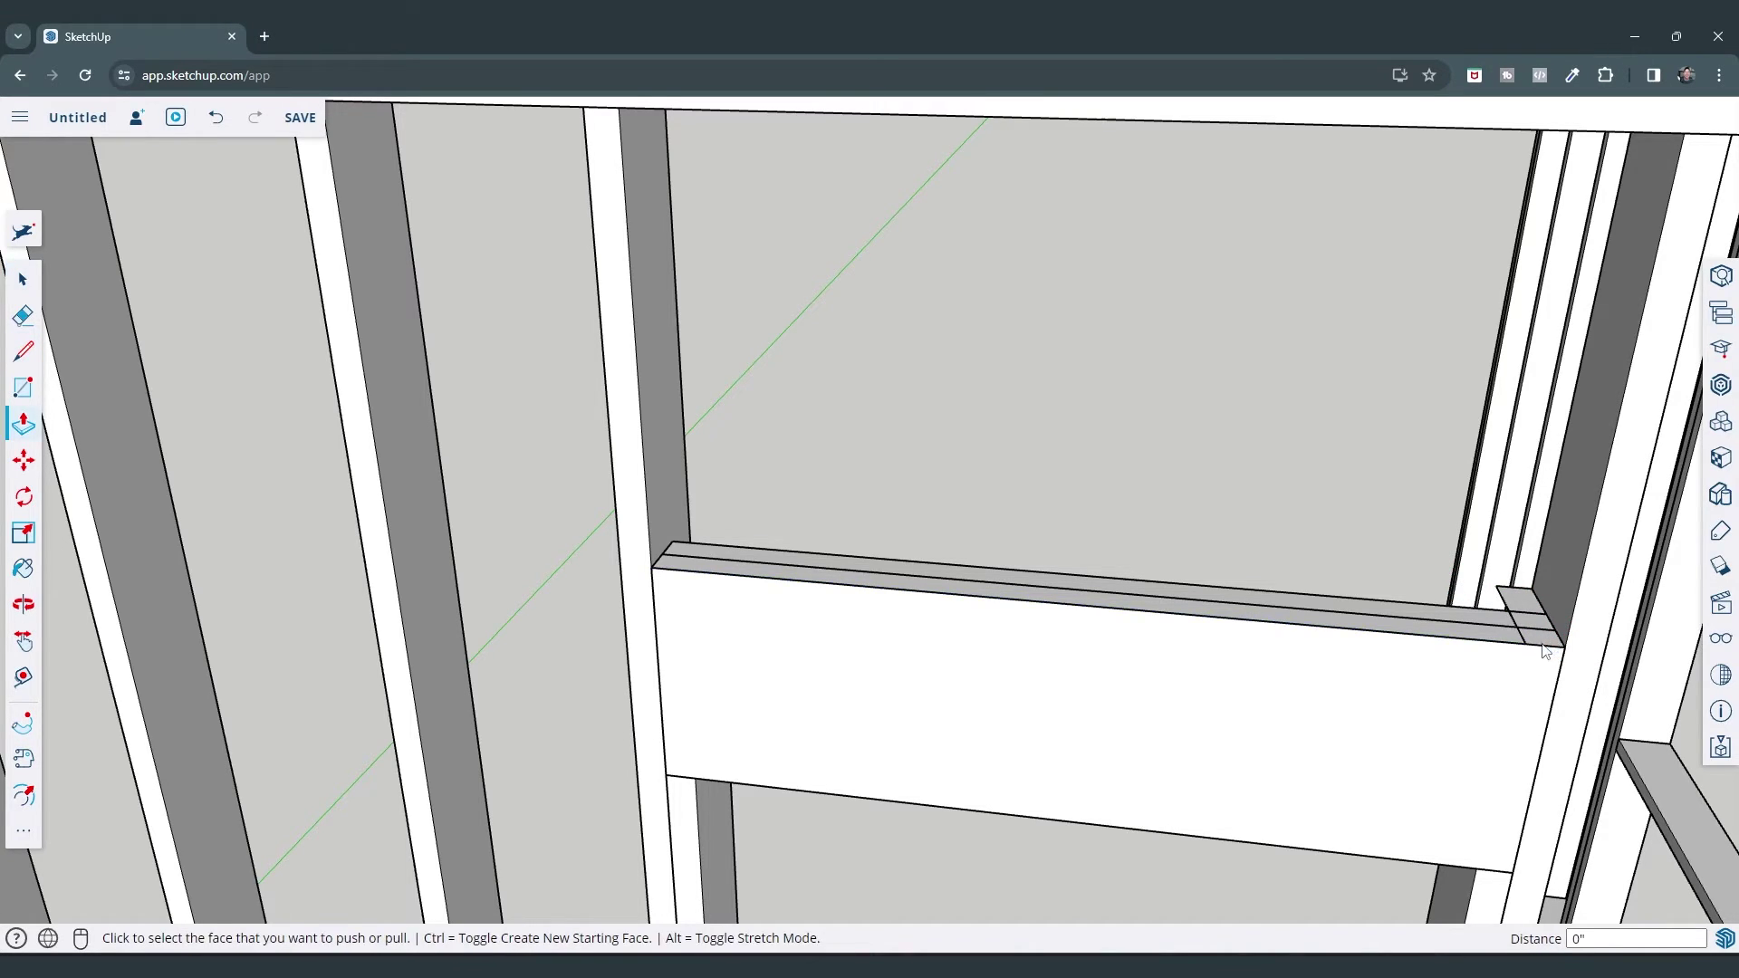
{"action": "left_click", "coordinate": [1540, 641]}
{"action": "scroll", "coordinate": [1539, 634], "scroll_direction": "down", "scroll_amount": 3}
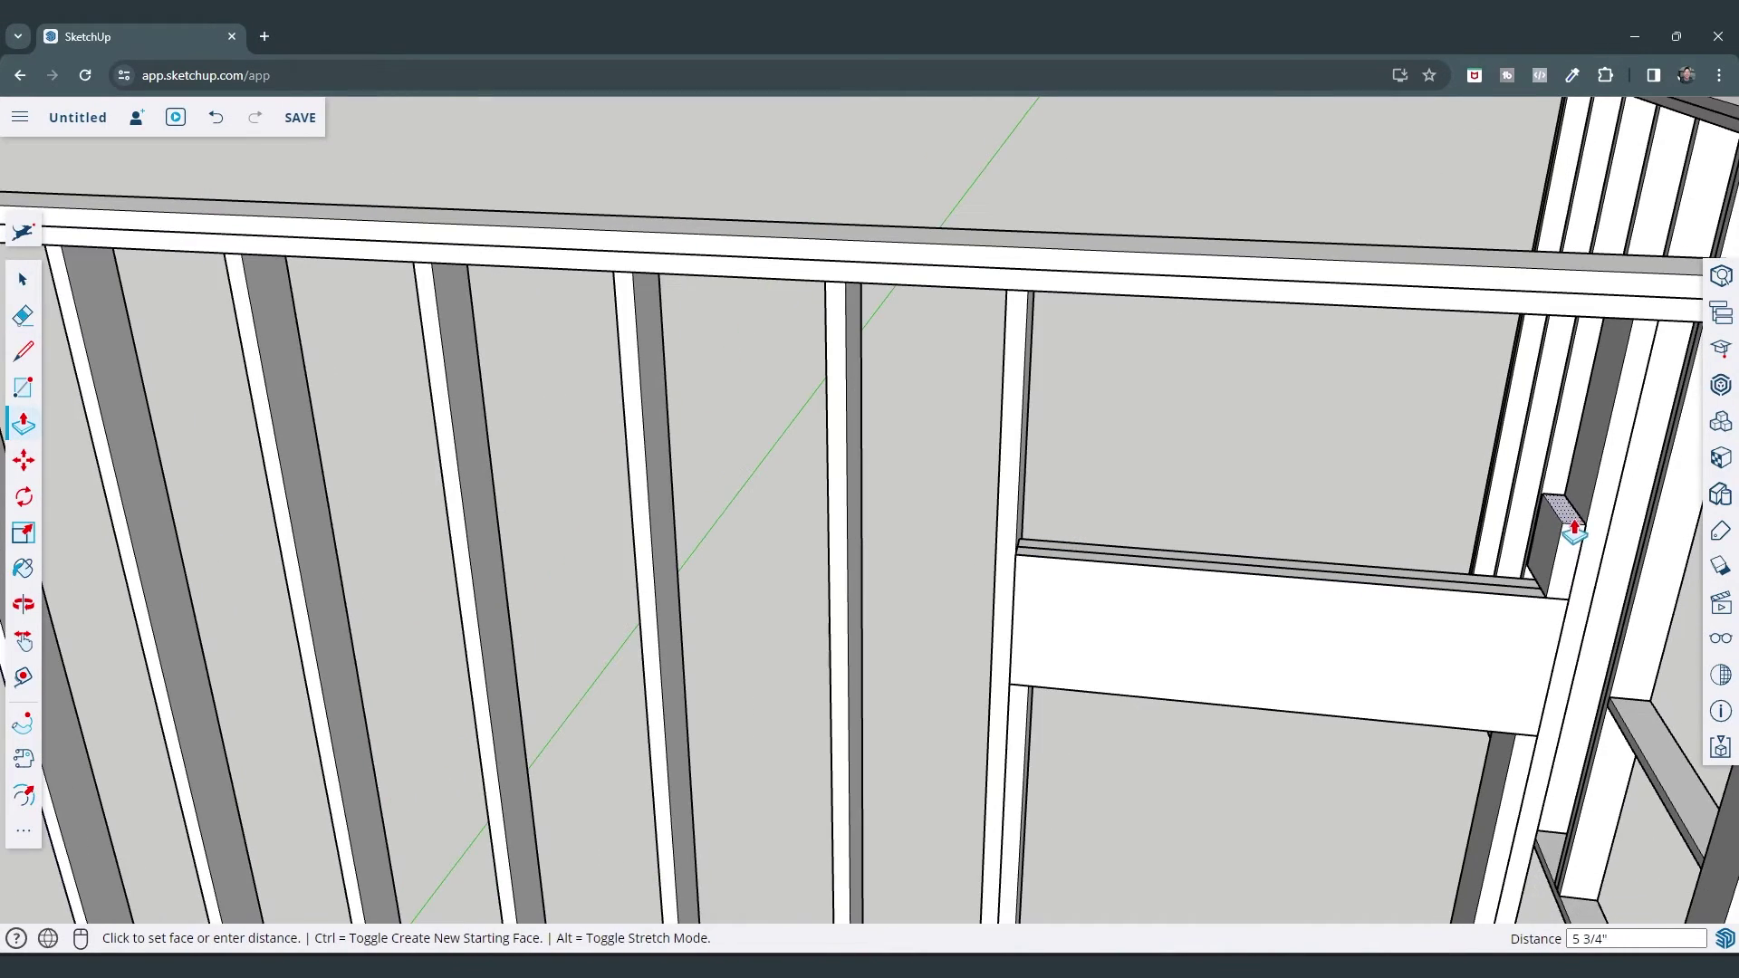
{"action": "left_click", "coordinate": [1636, 332]}
{"action": "key", "text": "space"}
{"action": "left_click_drag", "start_coordinate": [1508, 260], "coordinate": [1634, 571]}
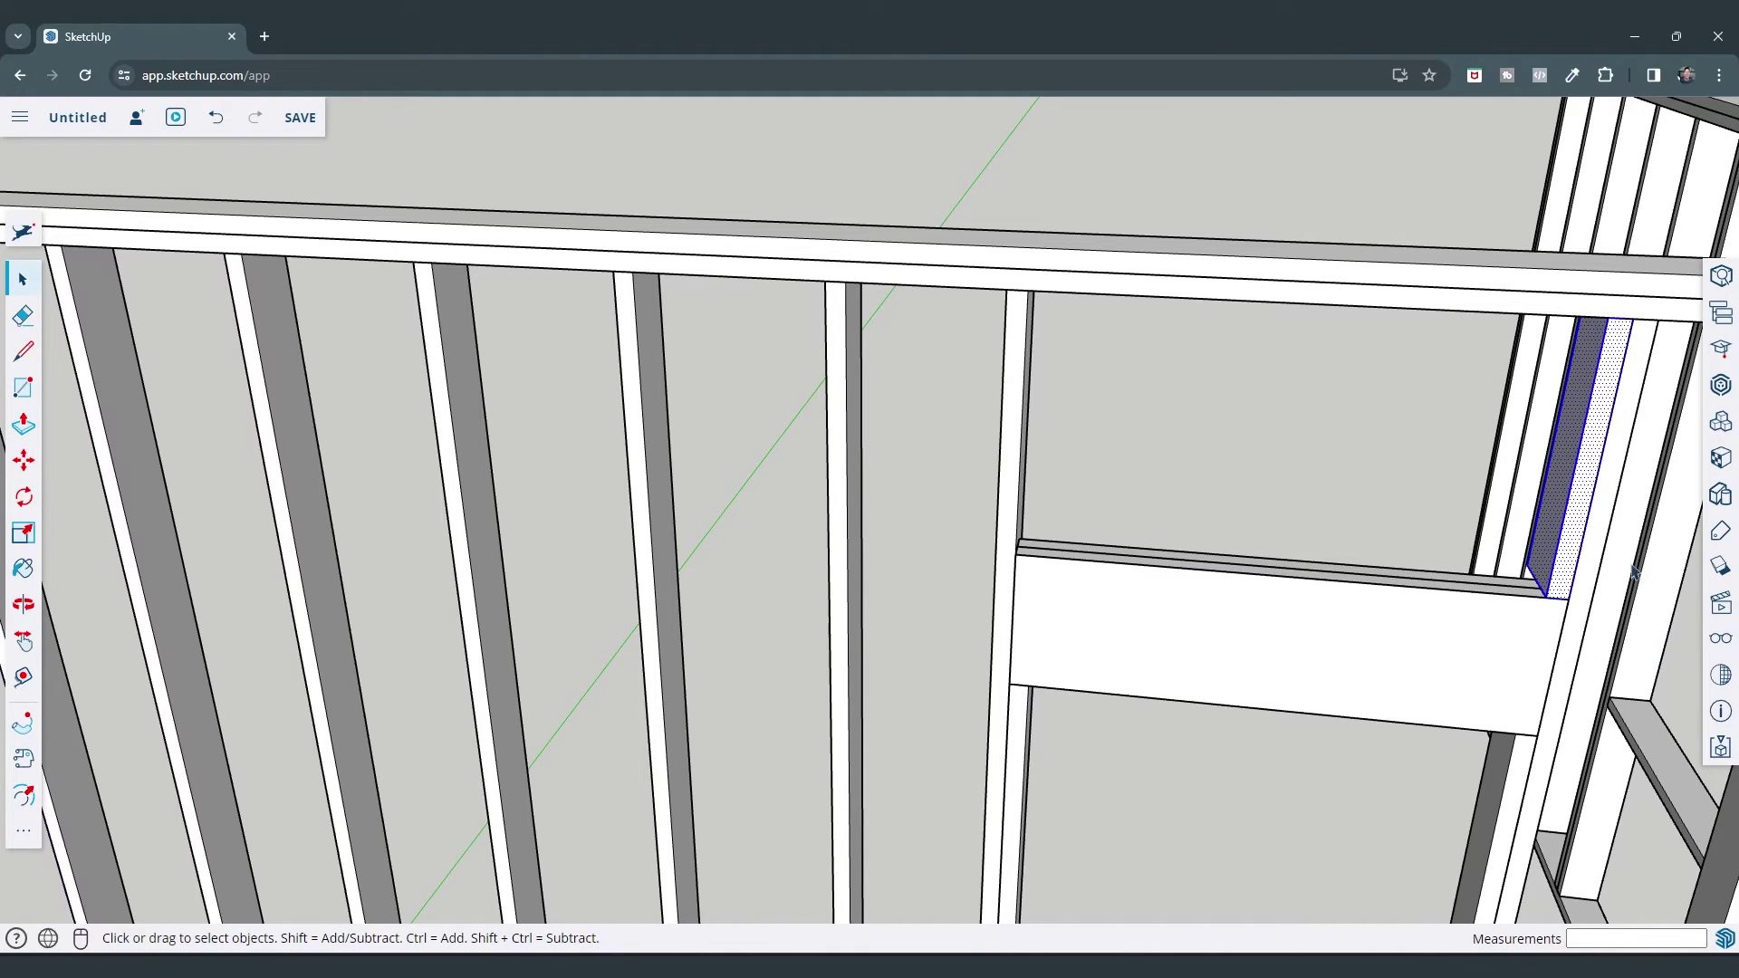
{"action": "right_click", "coordinate": [1588, 446]}
{"action": "left_click", "coordinate": [1611, 716]}
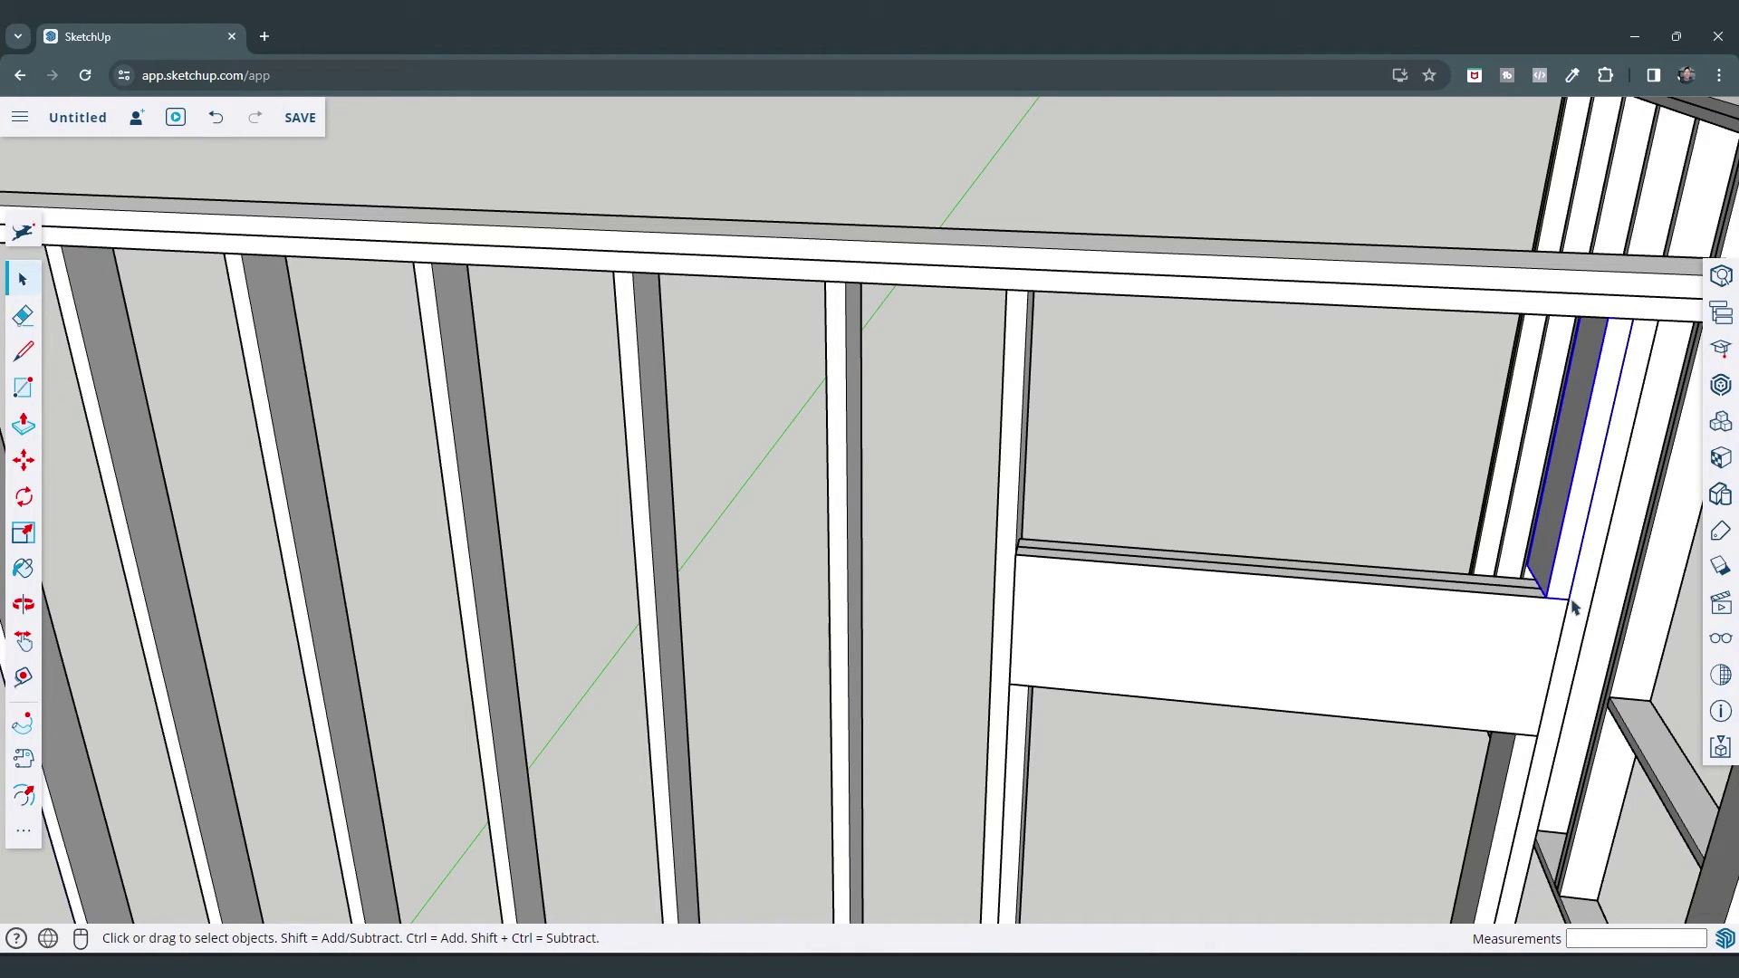
Move the cripple stud by its bottom front midpoint to the header line's first division point, and copy it to the second division point
{"action": "key", "text": "m"}
{"action": "scroll", "coordinate": [1571, 604], "scroll_direction": "up", "scroll_amount": 5}
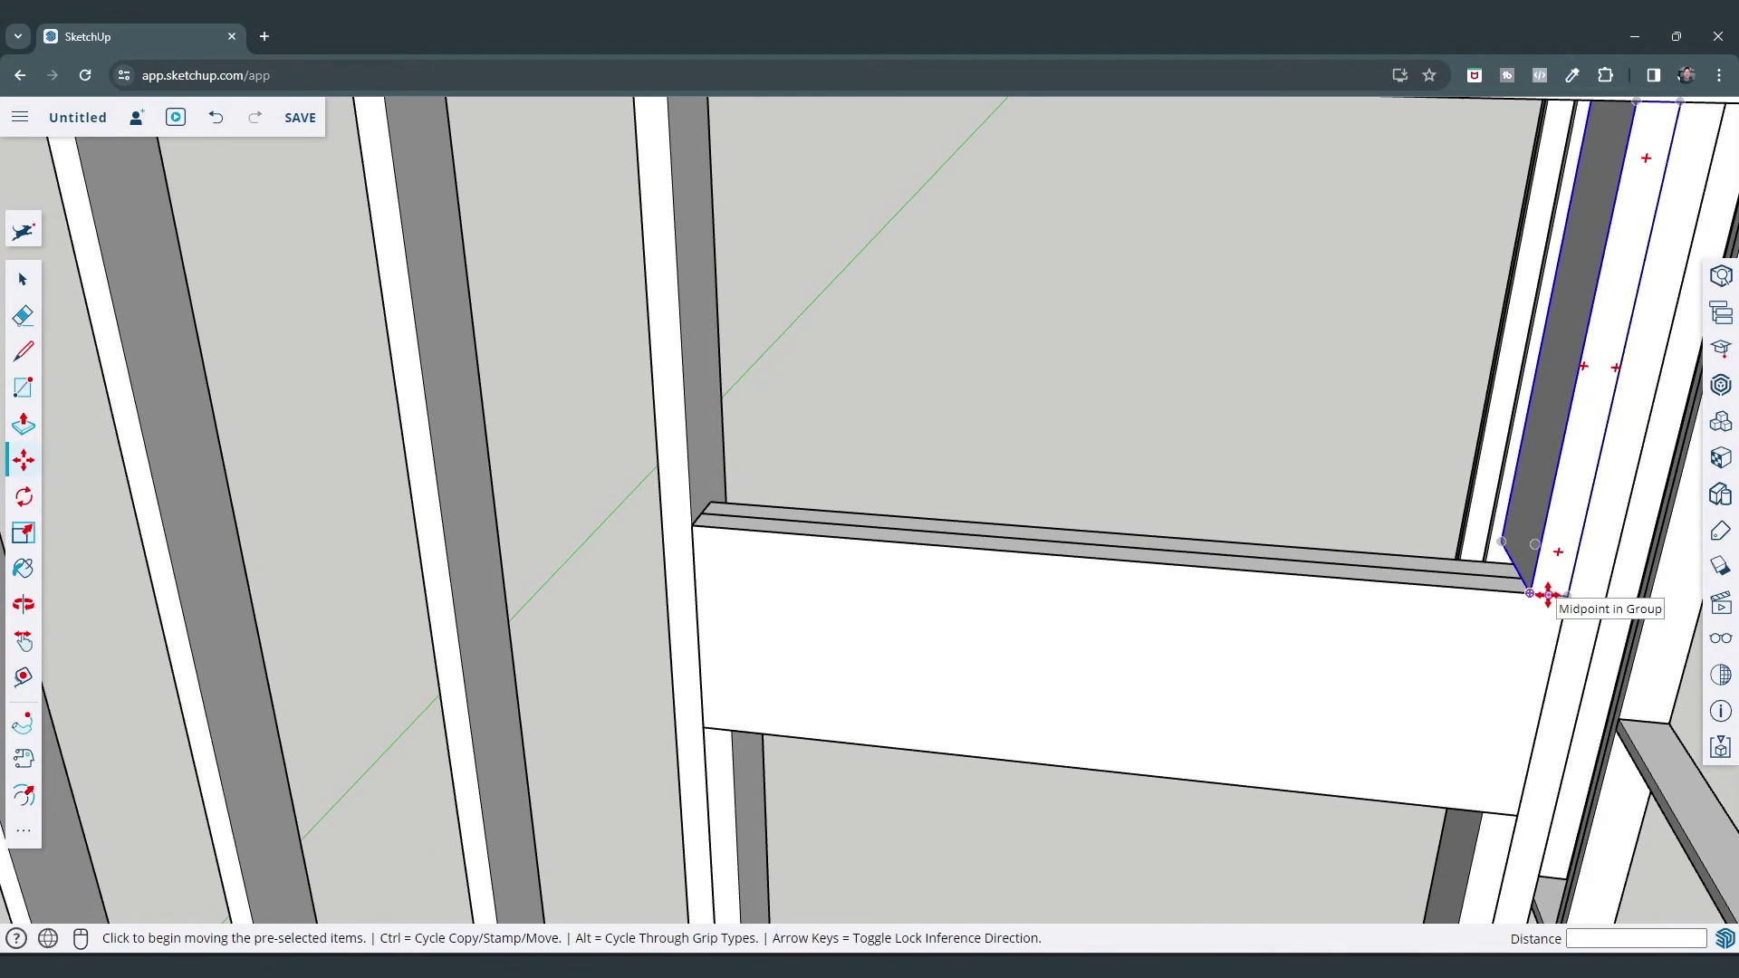
{"action": "left_click", "coordinate": [1545, 590]}
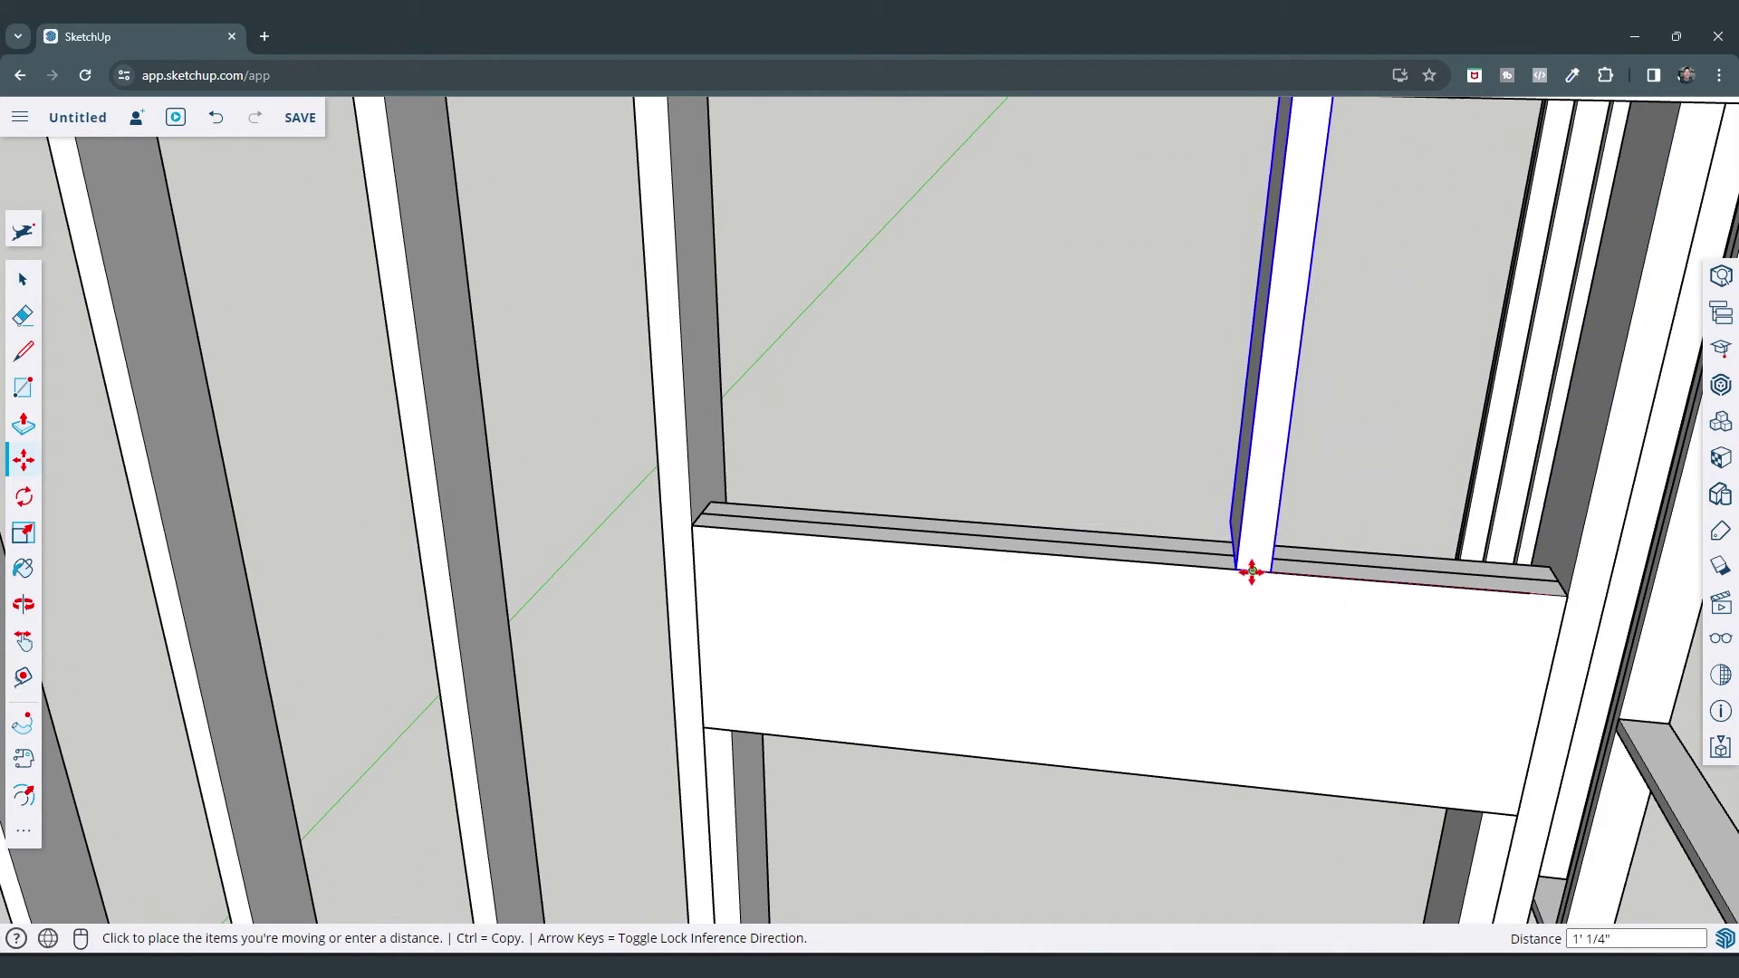
{"action": "left_click", "coordinate": [1255, 572]}
{"action": "key", "text": "ctrl"}
{"action": "left_click", "coordinate": [1255, 572]}
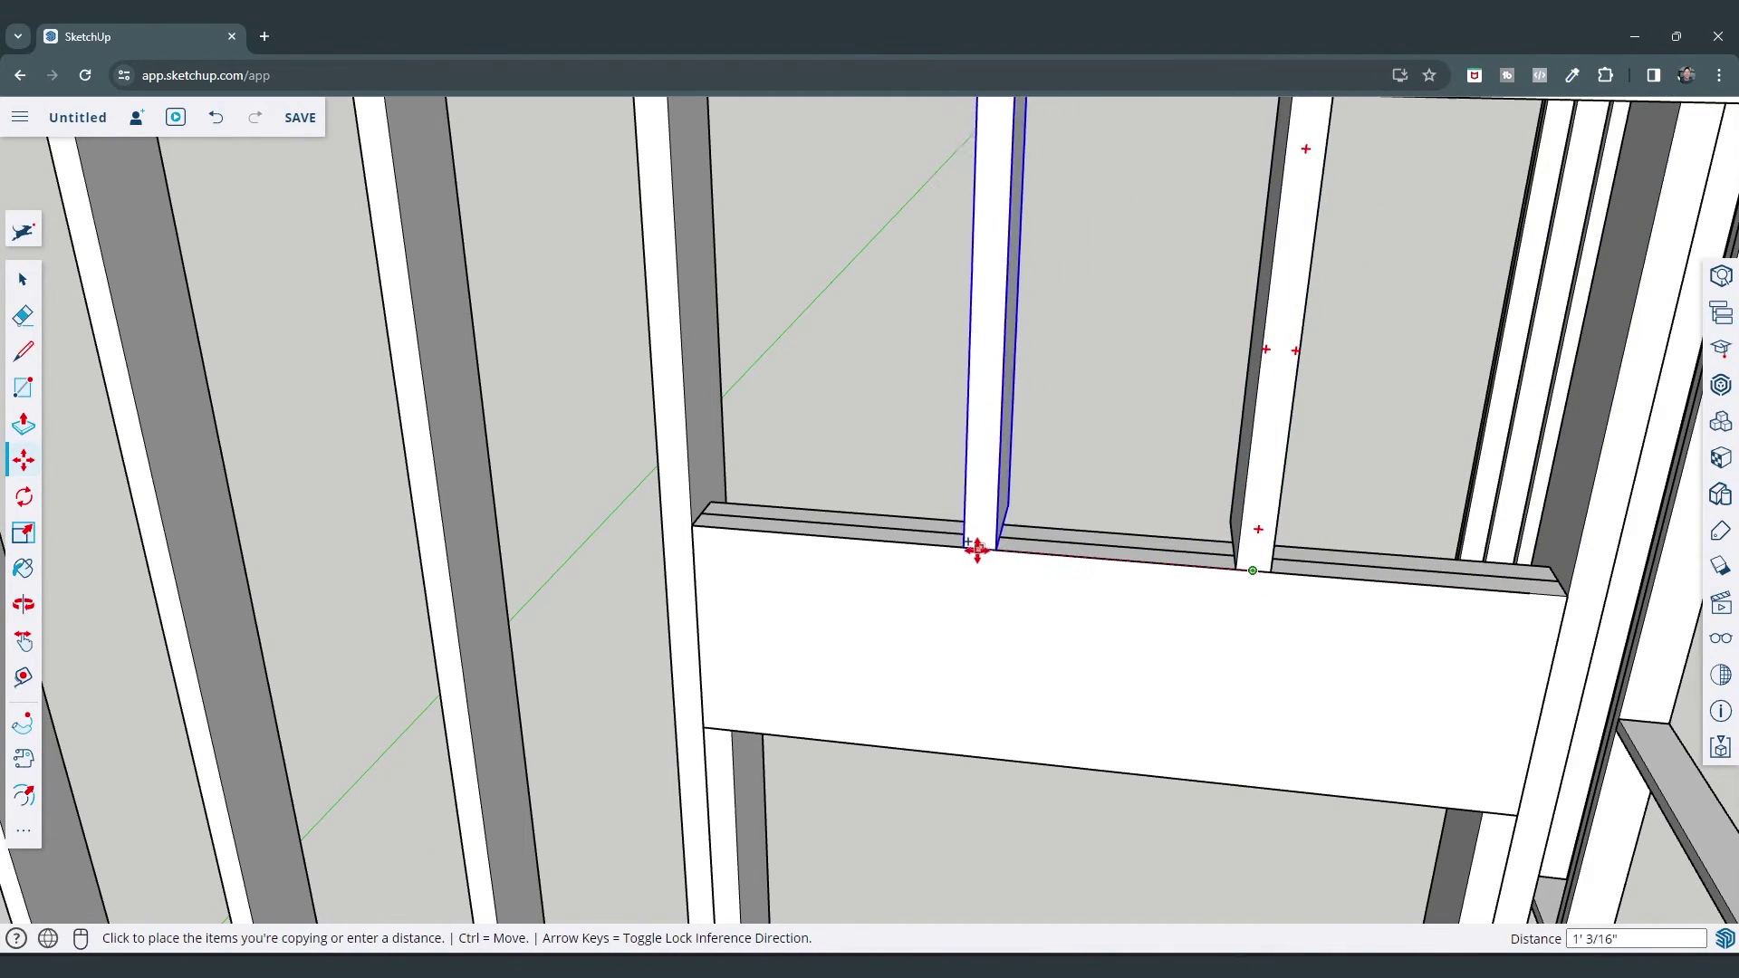
{"action": "left_click", "coordinate": [949, 544]}
Examine the cripple studs over the door header and the open space above the window header
{"action": "scroll", "coordinate": [1009, 525], "scroll_direction": "down", "scroll_amount": 8}
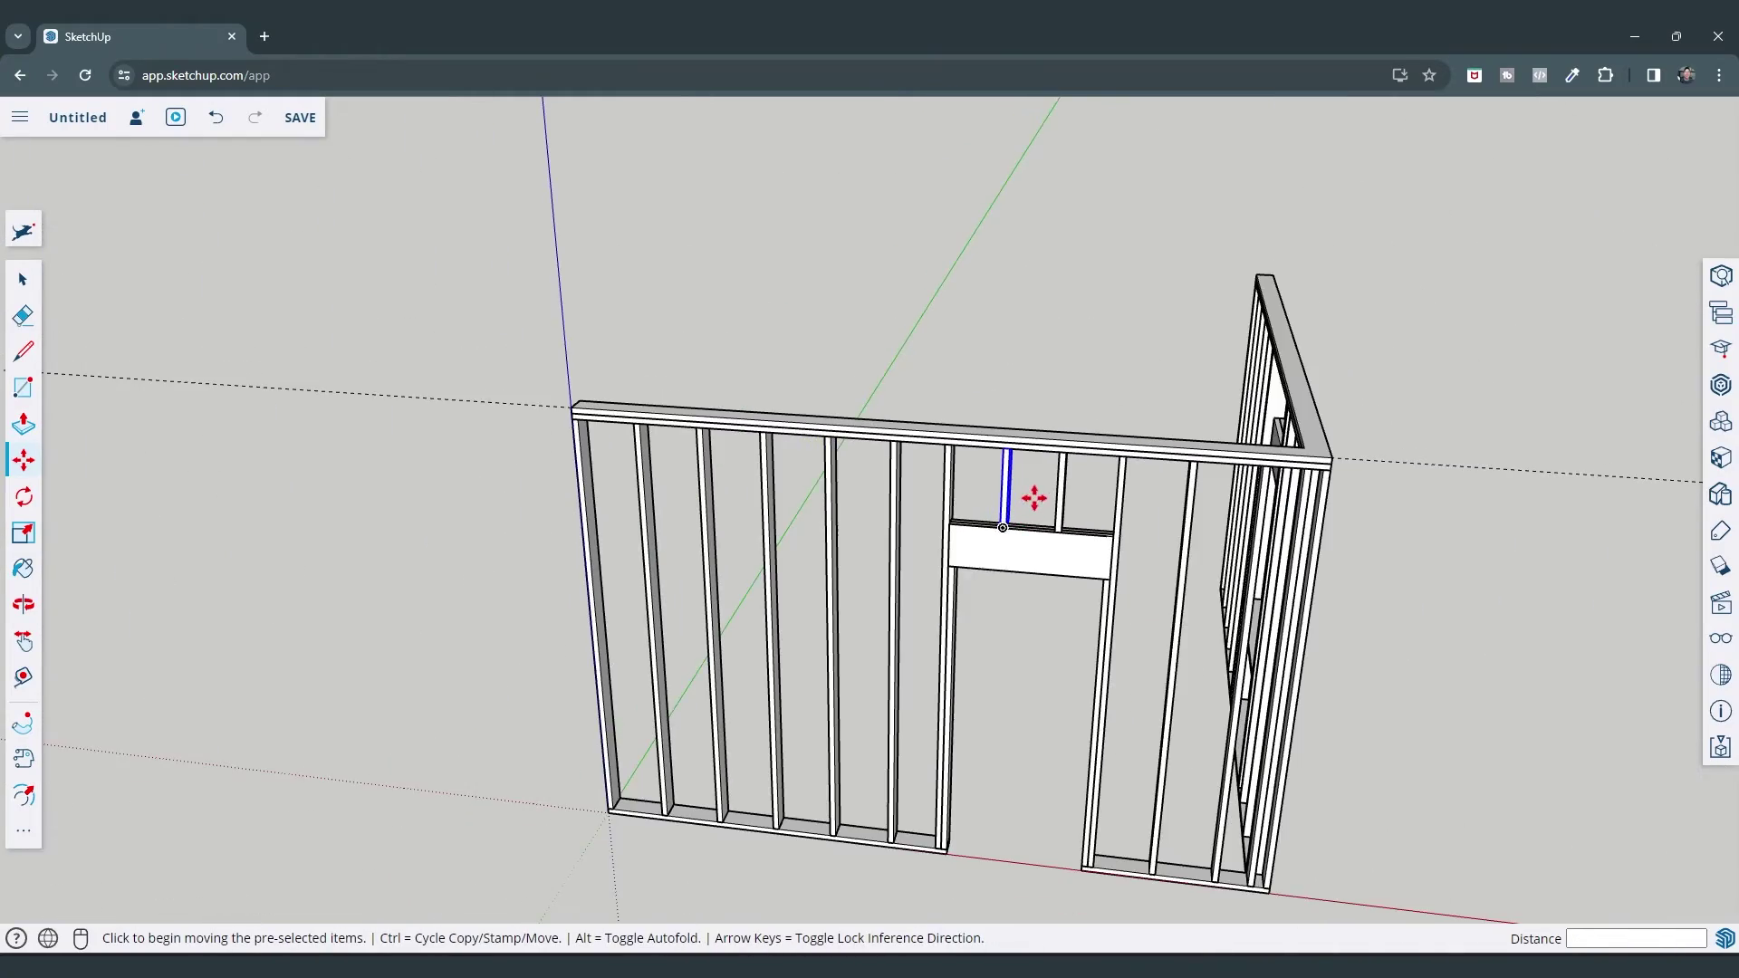
{"action": "middle_click_drag", "start_coordinate": [1204, 587], "coordinate": [617, 470]}
{"action": "scroll", "coordinate": [1029, 466], "scroll_direction": "up", "scroll_amount": 5}
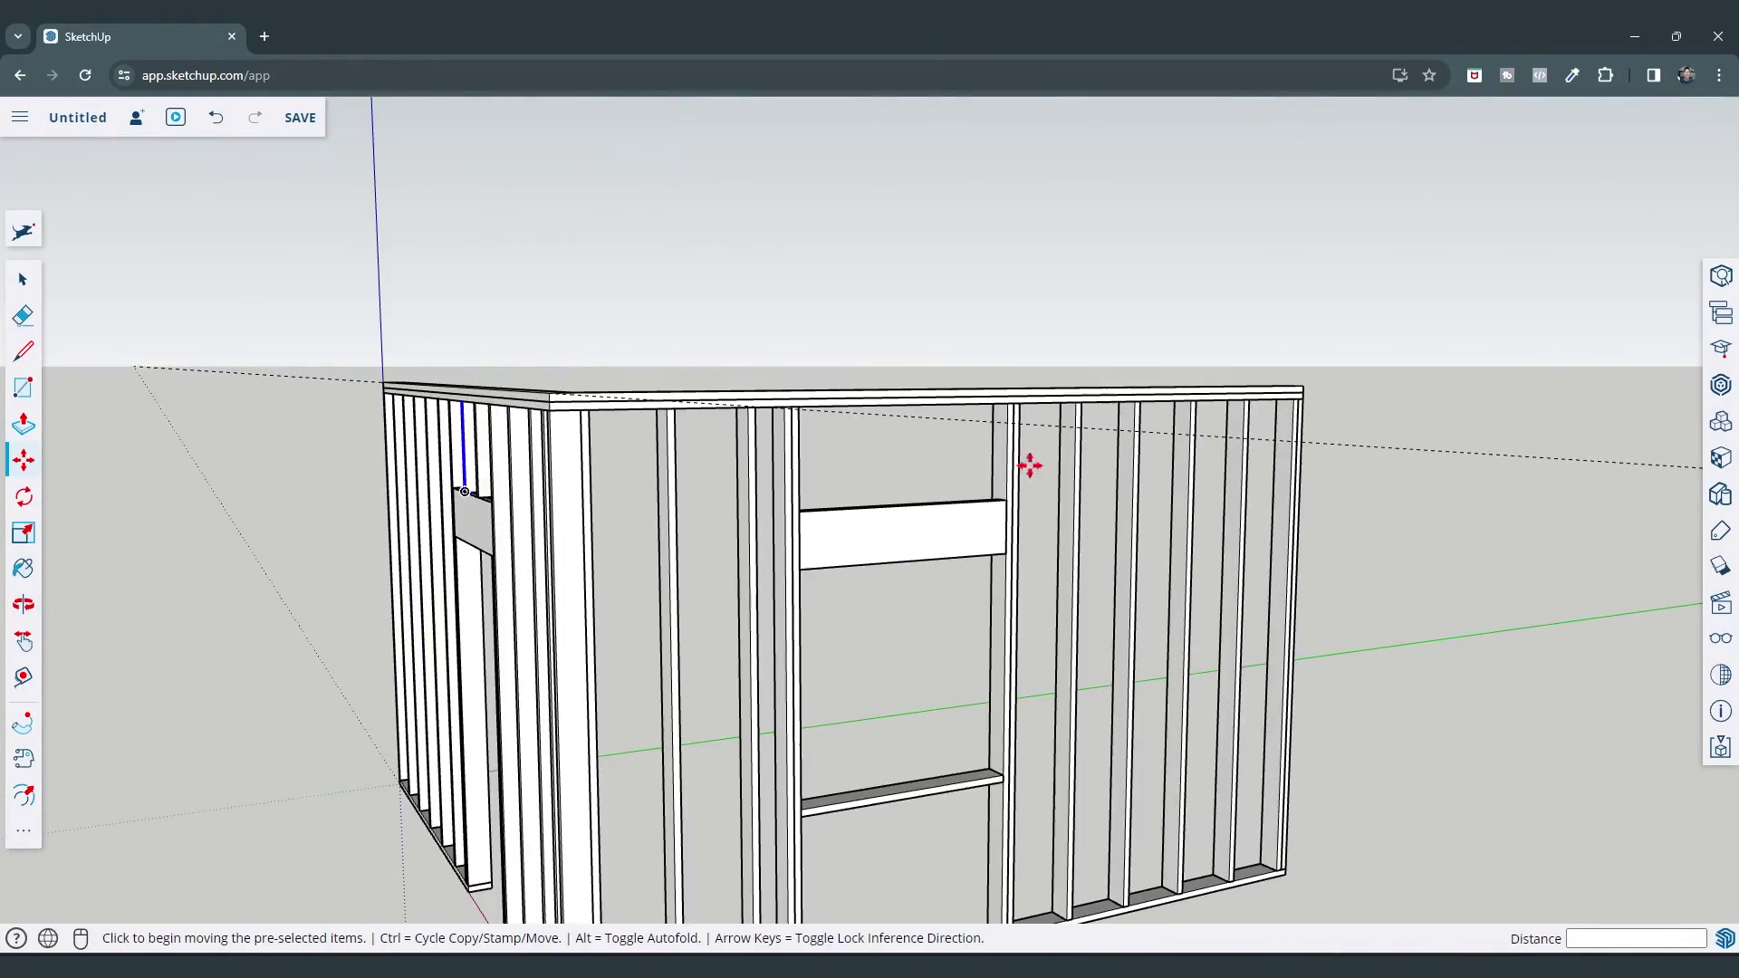
{"action": "middle_click_drag", "start_coordinate": [1029, 465], "coordinate": [950, 587]}
{"action": "scroll", "coordinate": [1157, 516], "scroll_direction": "down", "scroll_amount": 5}
{"action": "scroll", "coordinate": [749, 543], "scroll_direction": "up", "scroll_amount": 5}
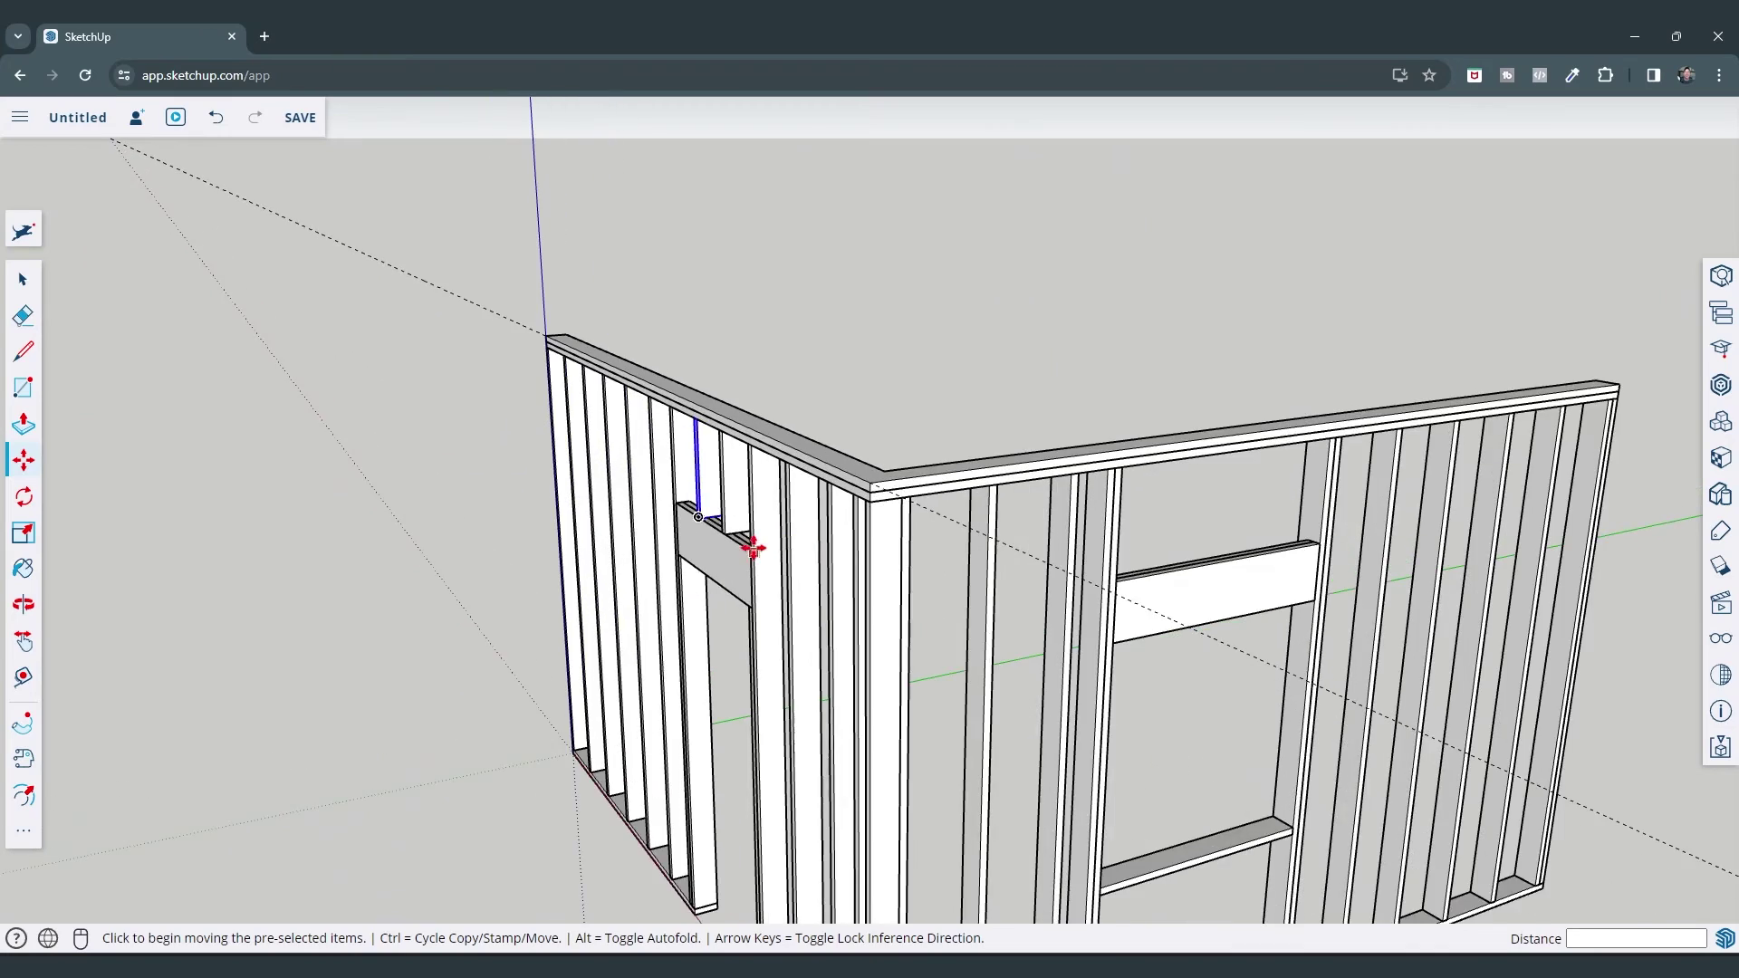
{"action": "key", "text": "space"}
{"action": "left_click", "coordinate": [672, 521]}
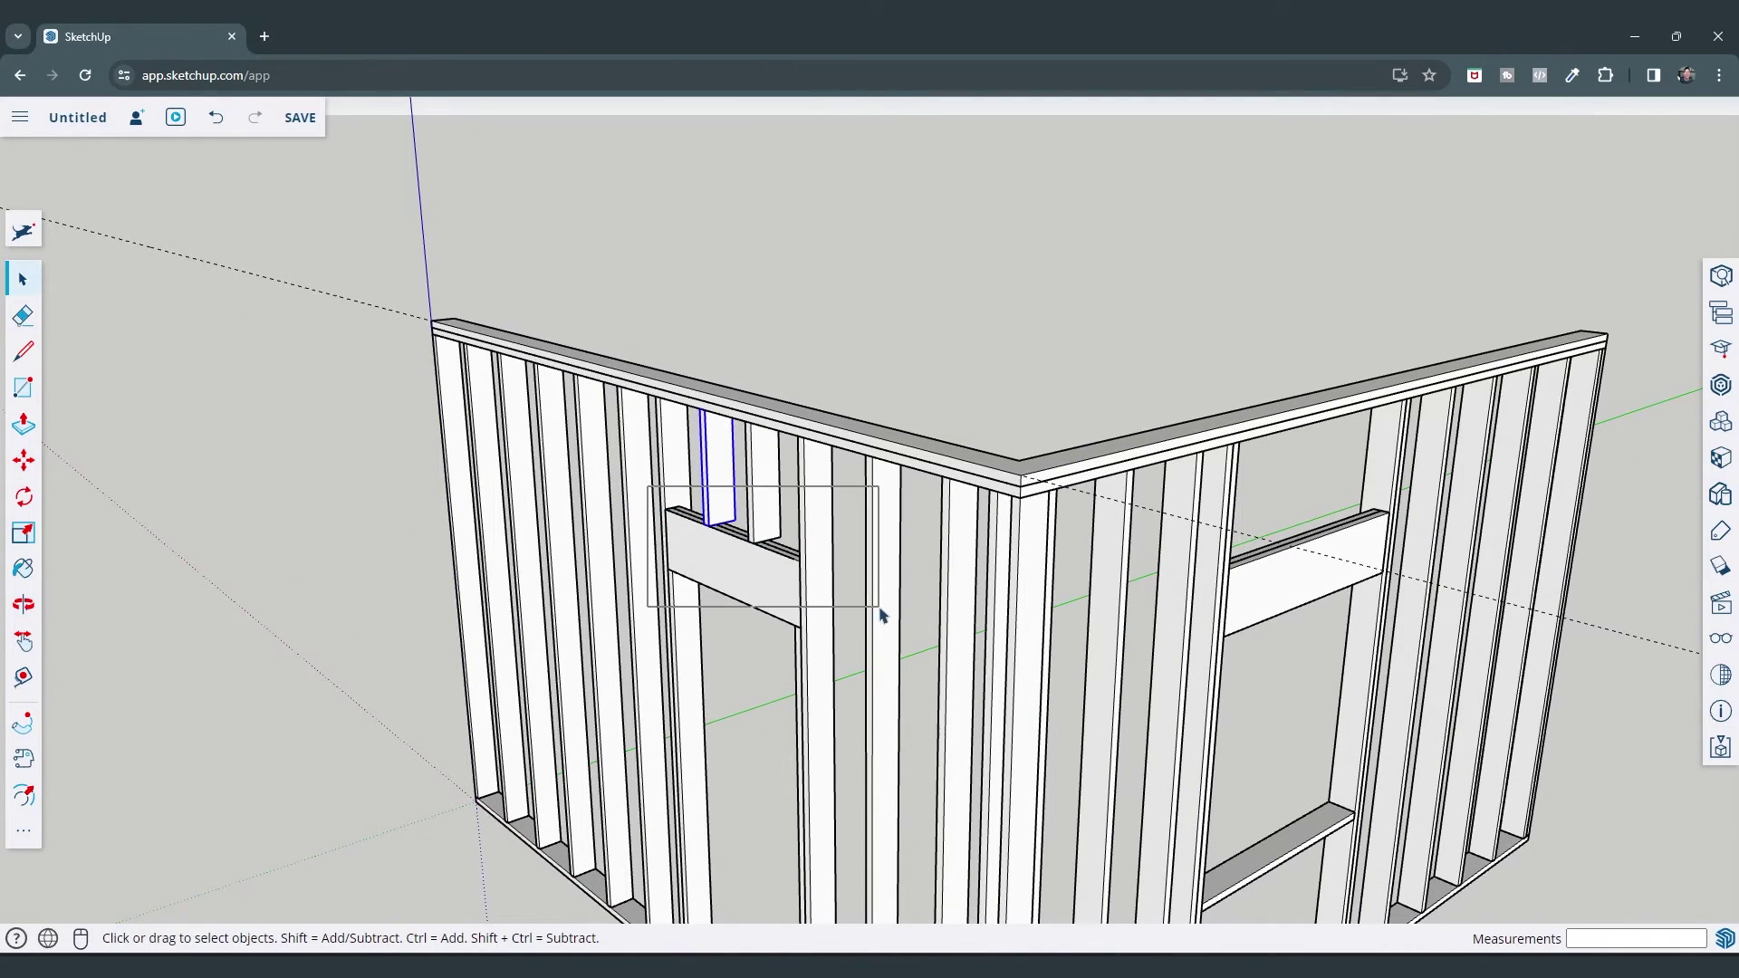
{"action": "scroll", "coordinate": [547, 569], "scroll_direction": "down", "scroll_amount": 5}
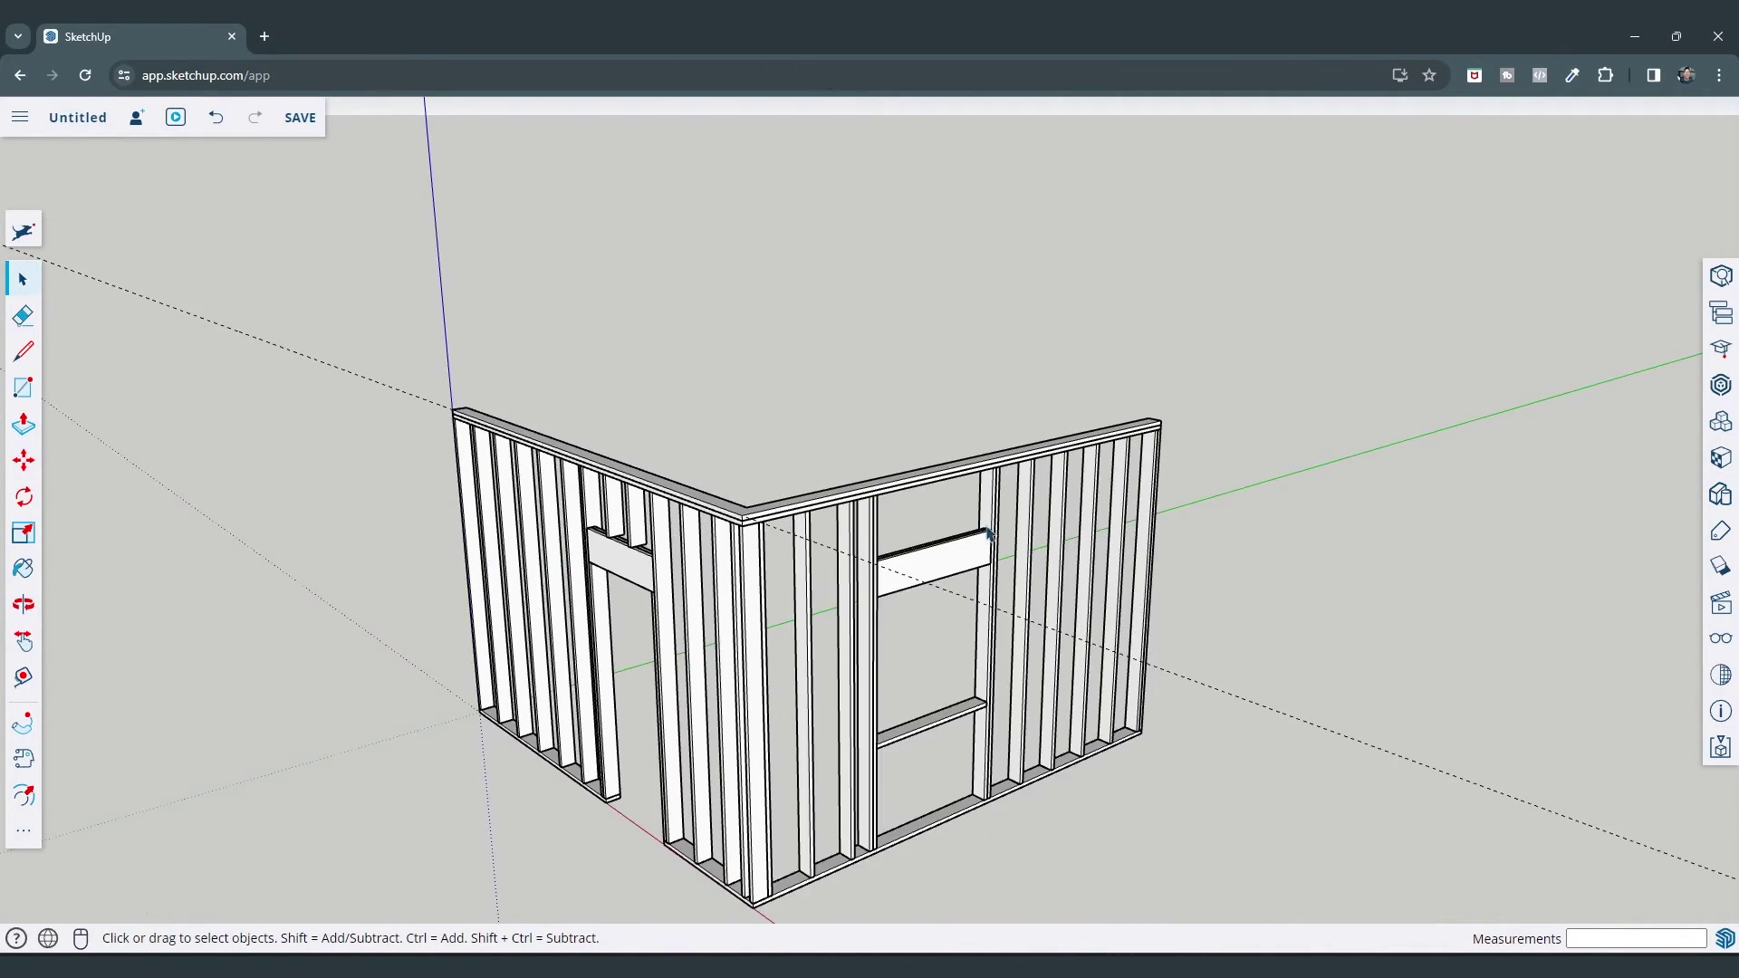
Draw a line along the window header's top front edge and divide it into three equal segments
{"action": "scroll", "coordinate": [942, 582], "scroll_direction": "up", "scroll_amount": 5}
{"action": "middle_click_drag", "start_coordinate": [937, 608], "coordinate": [842, 569]}
{"action": "scroll", "coordinate": [911, 571], "scroll_direction": "up", "scroll_amount": 3}
{"action": "key", "text": "l"}
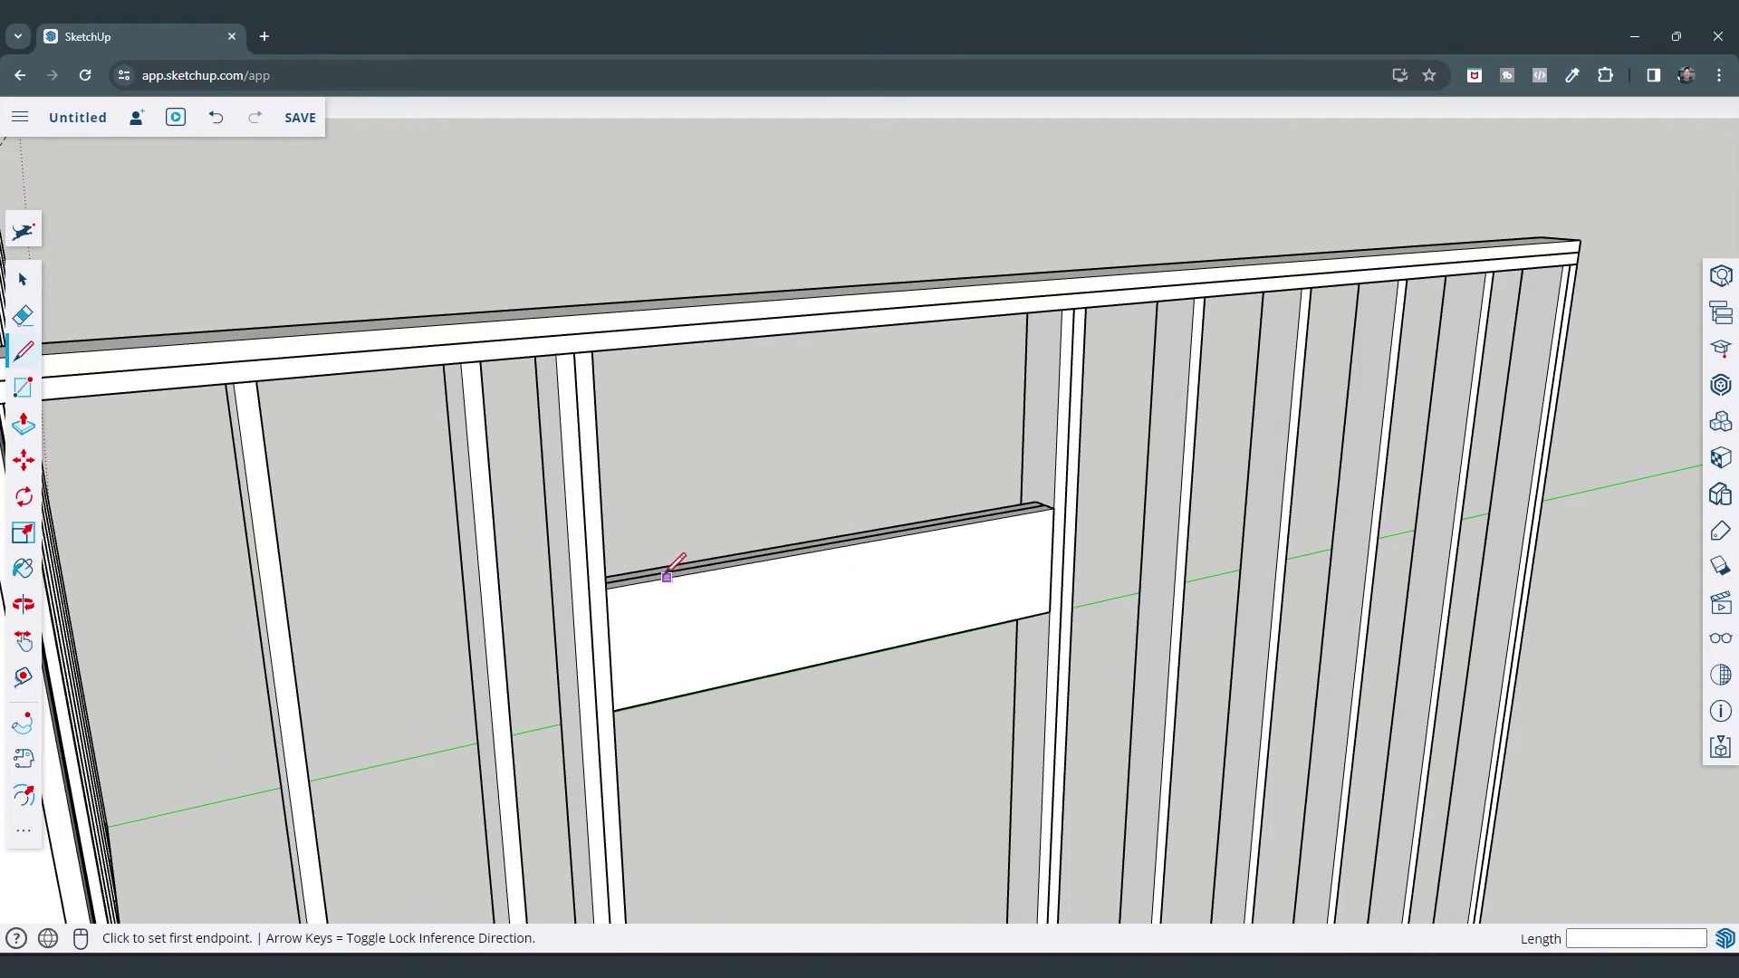
{"action": "left_click", "coordinate": [605, 585]}
{"action": "left_click", "coordinate": [1051, 506]}
{"action": "key", "text": "space"}
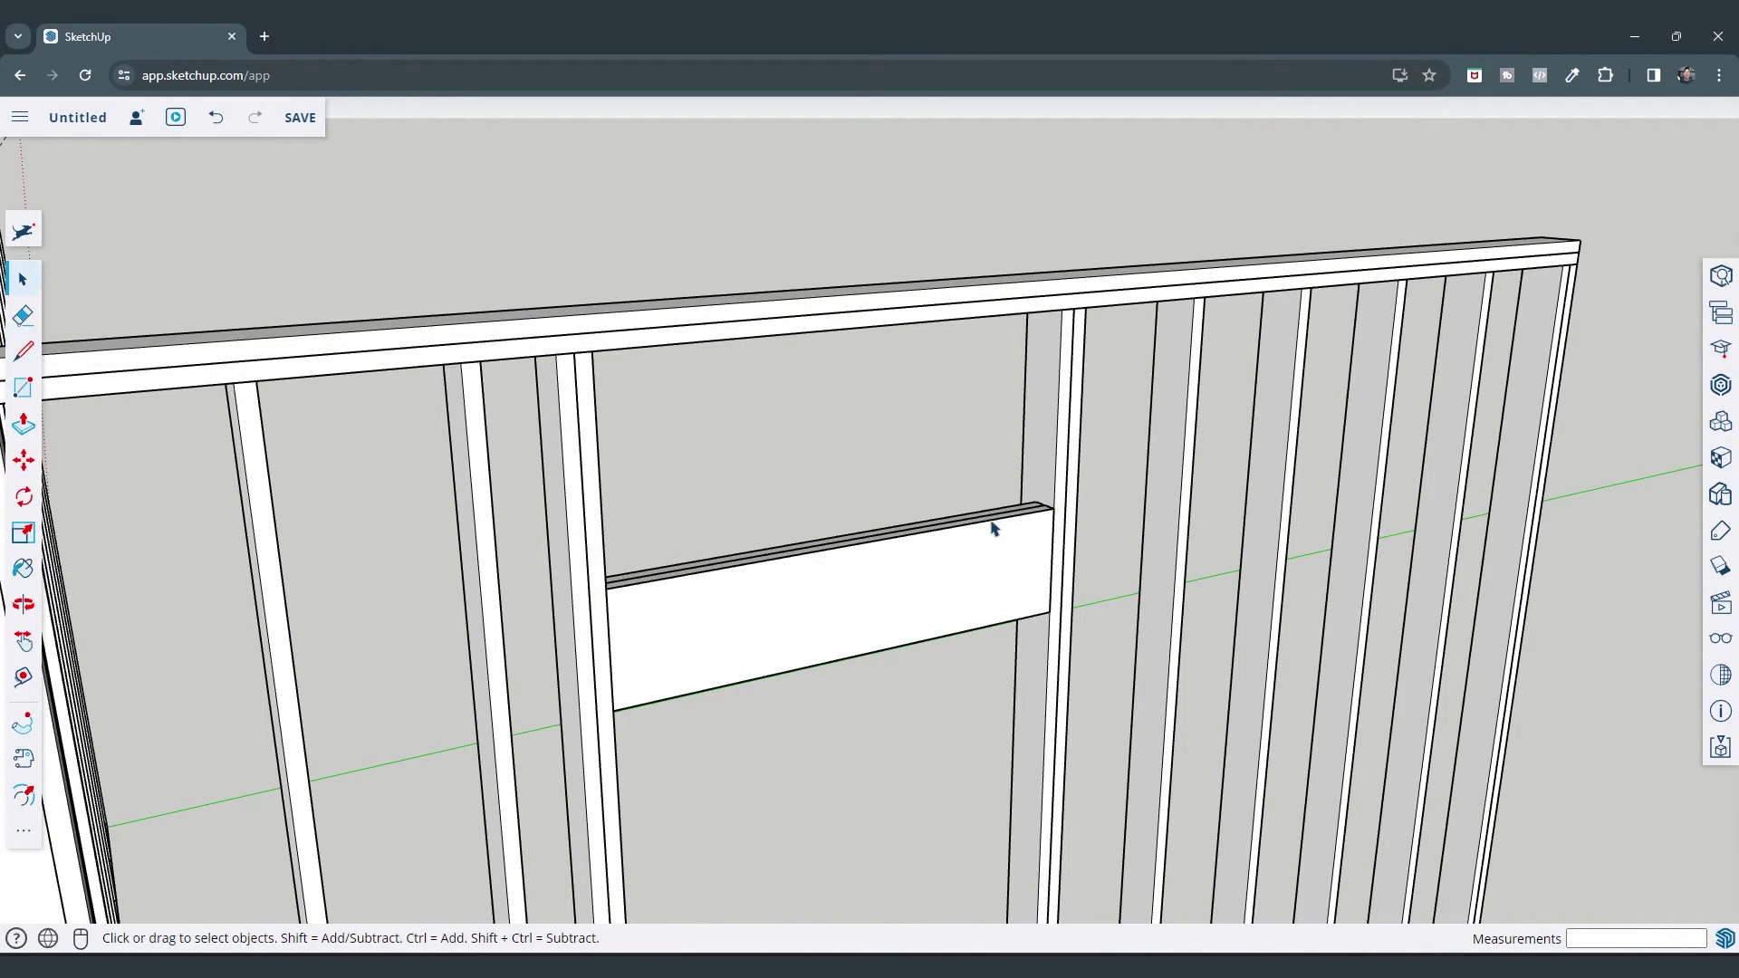
{"action": "right_click", "coordinate": [992, 531]}
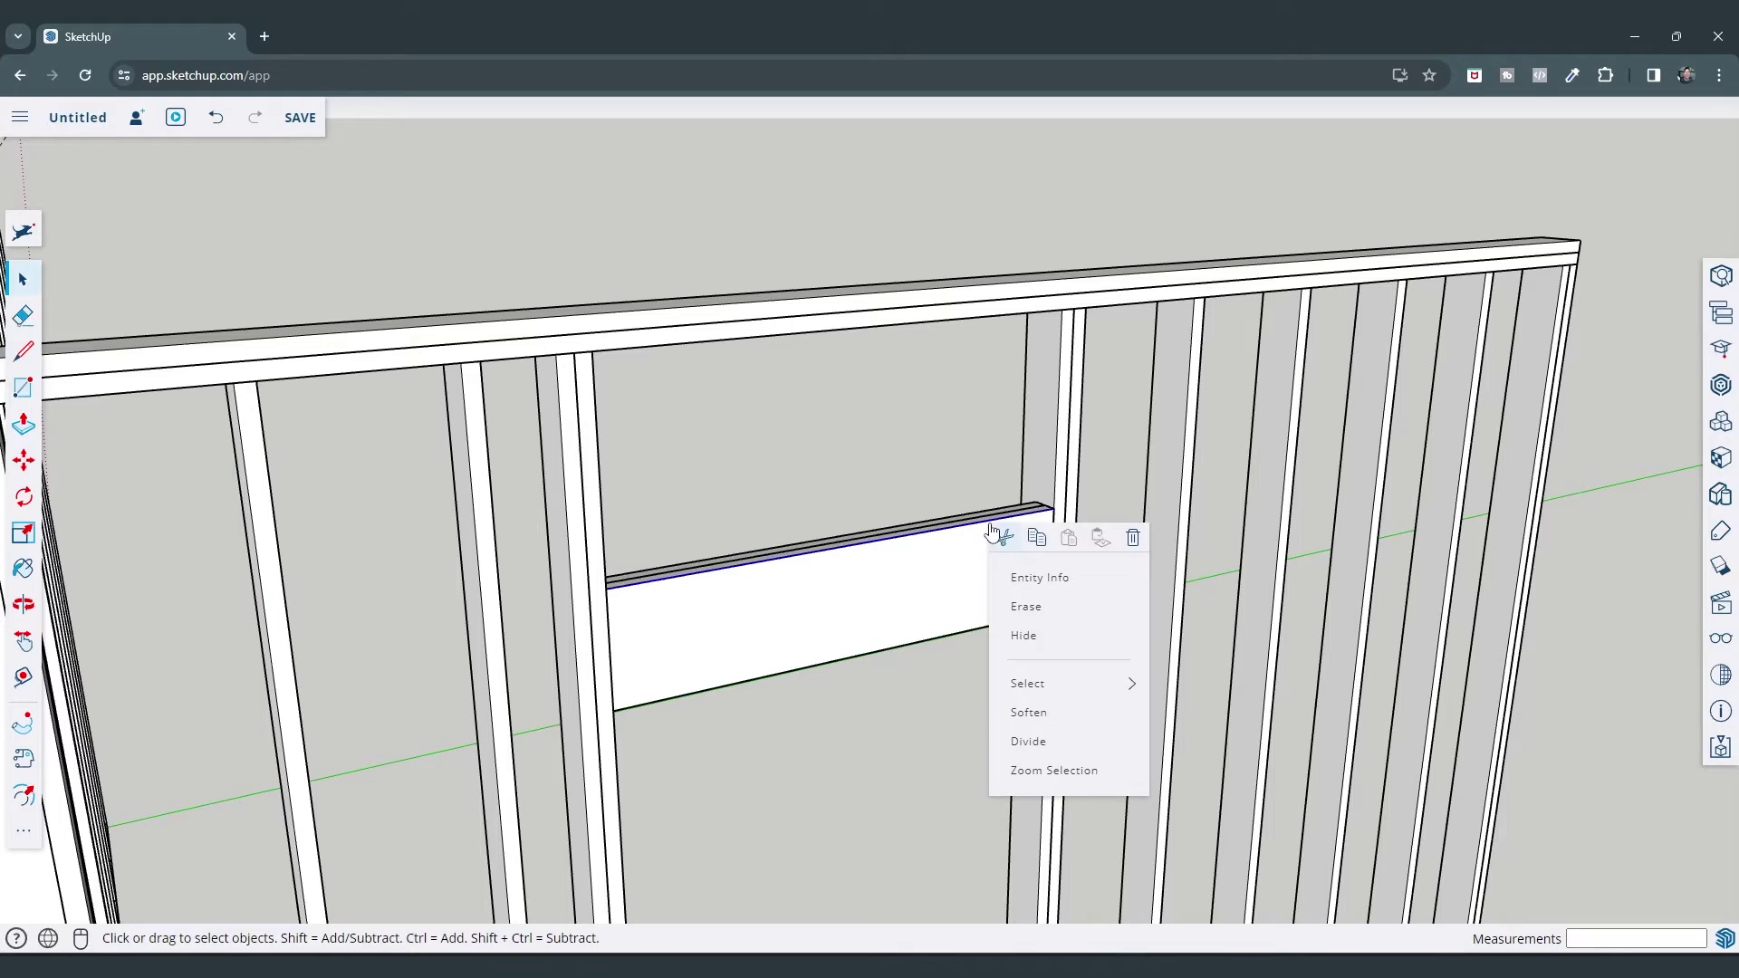
{"action": "left_click", "coordinate": [1029, 741]}
{"action": "left_click", "coordinate": [931, 532]}
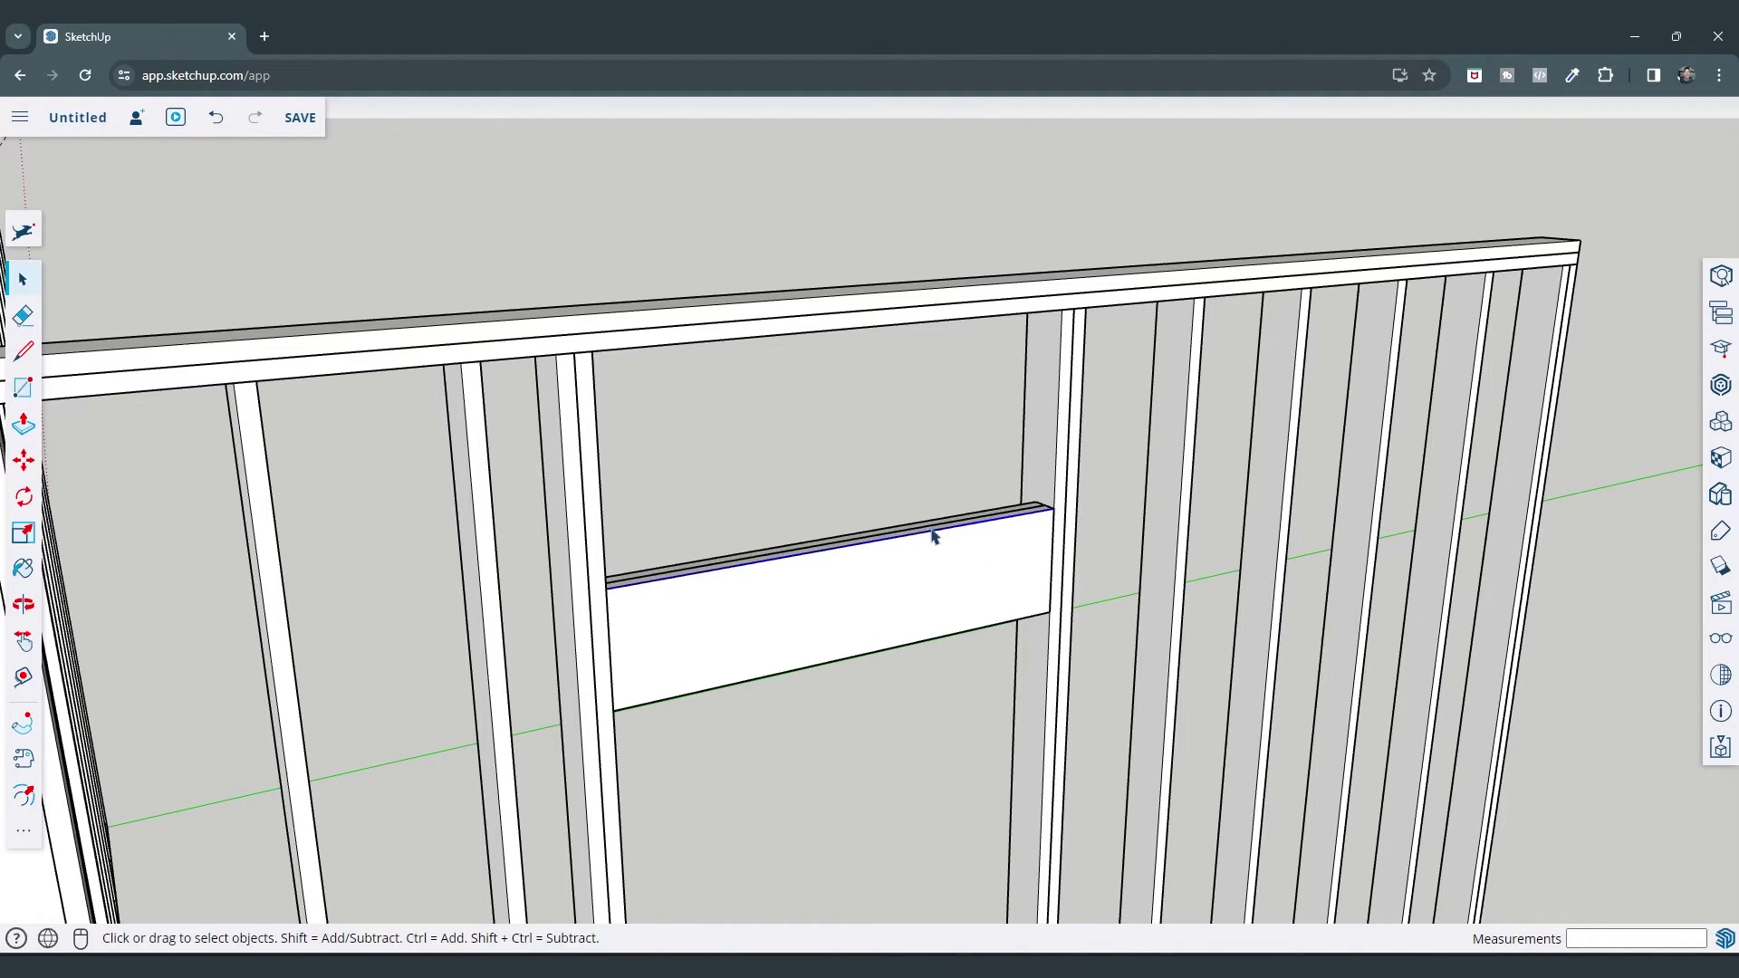
Draw a 1.5 by 5 1/2 inch cripple stud profile on the window header, against the stud at the end farther from the wall corner
{"action": "key", "text": "l"}
{"action": "scroll", "coordinate": [1050, 508], "scroll_direction": "up", "scroll_amount": 3}
{"action": "left_click", "coordinate": [1058, 508]}
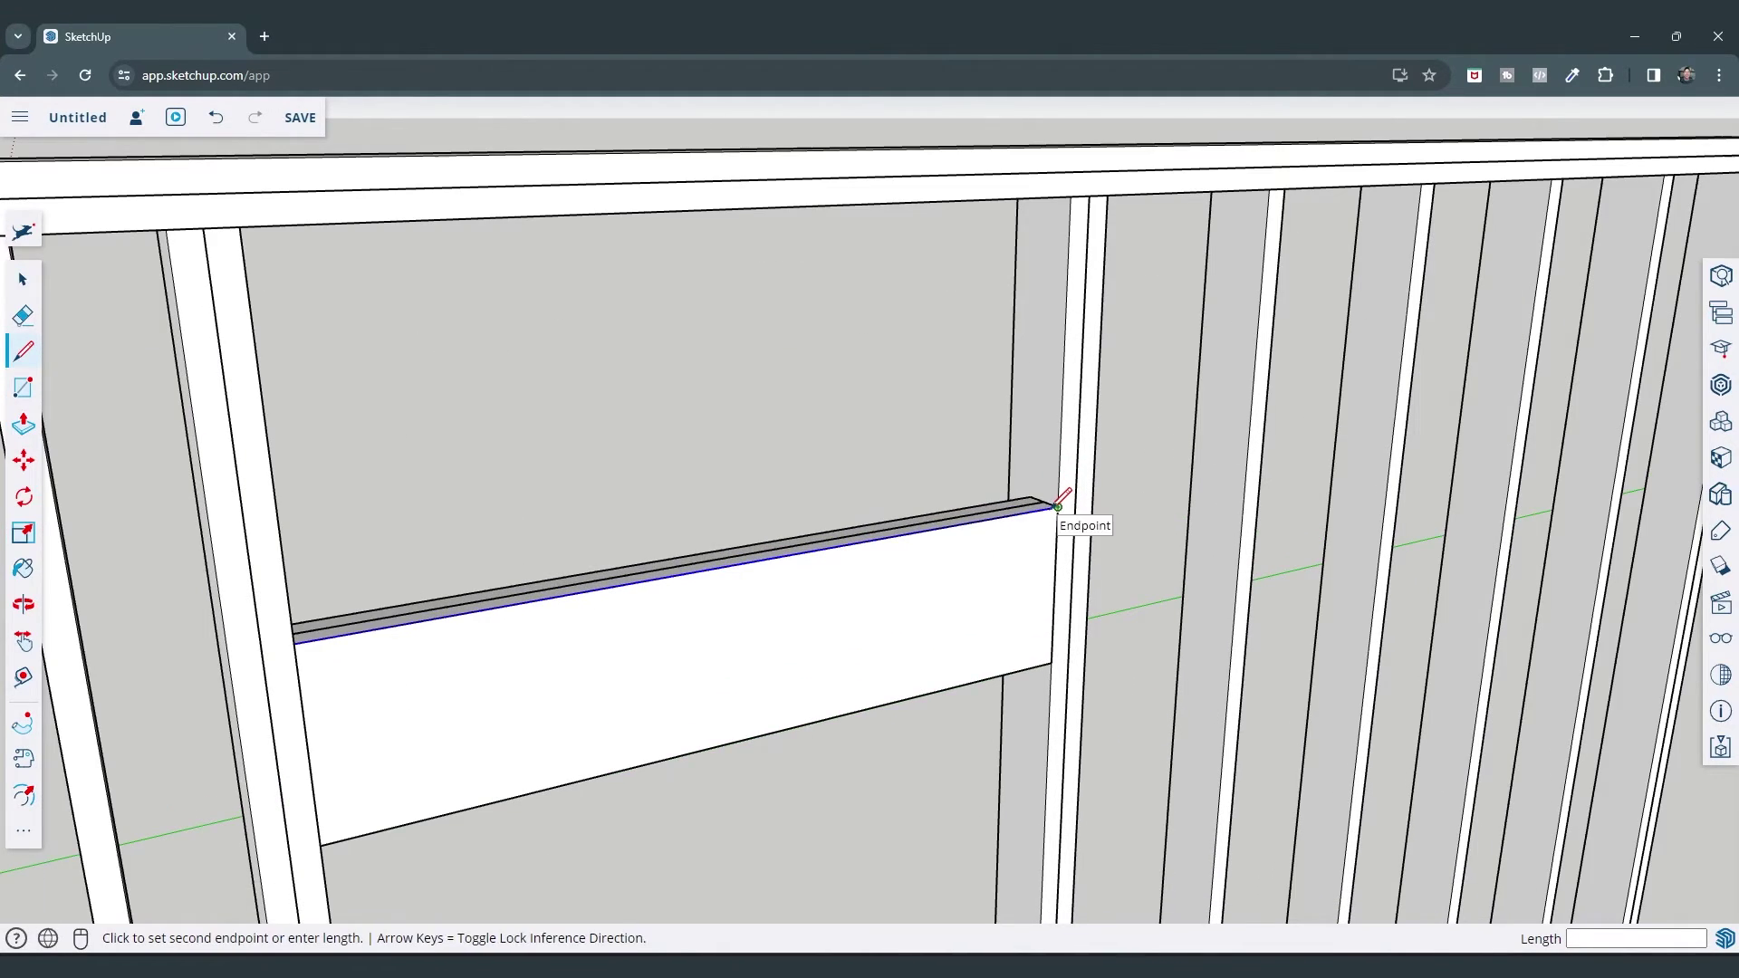
{"action": "left_click", "coordinate": [1008, 488]}
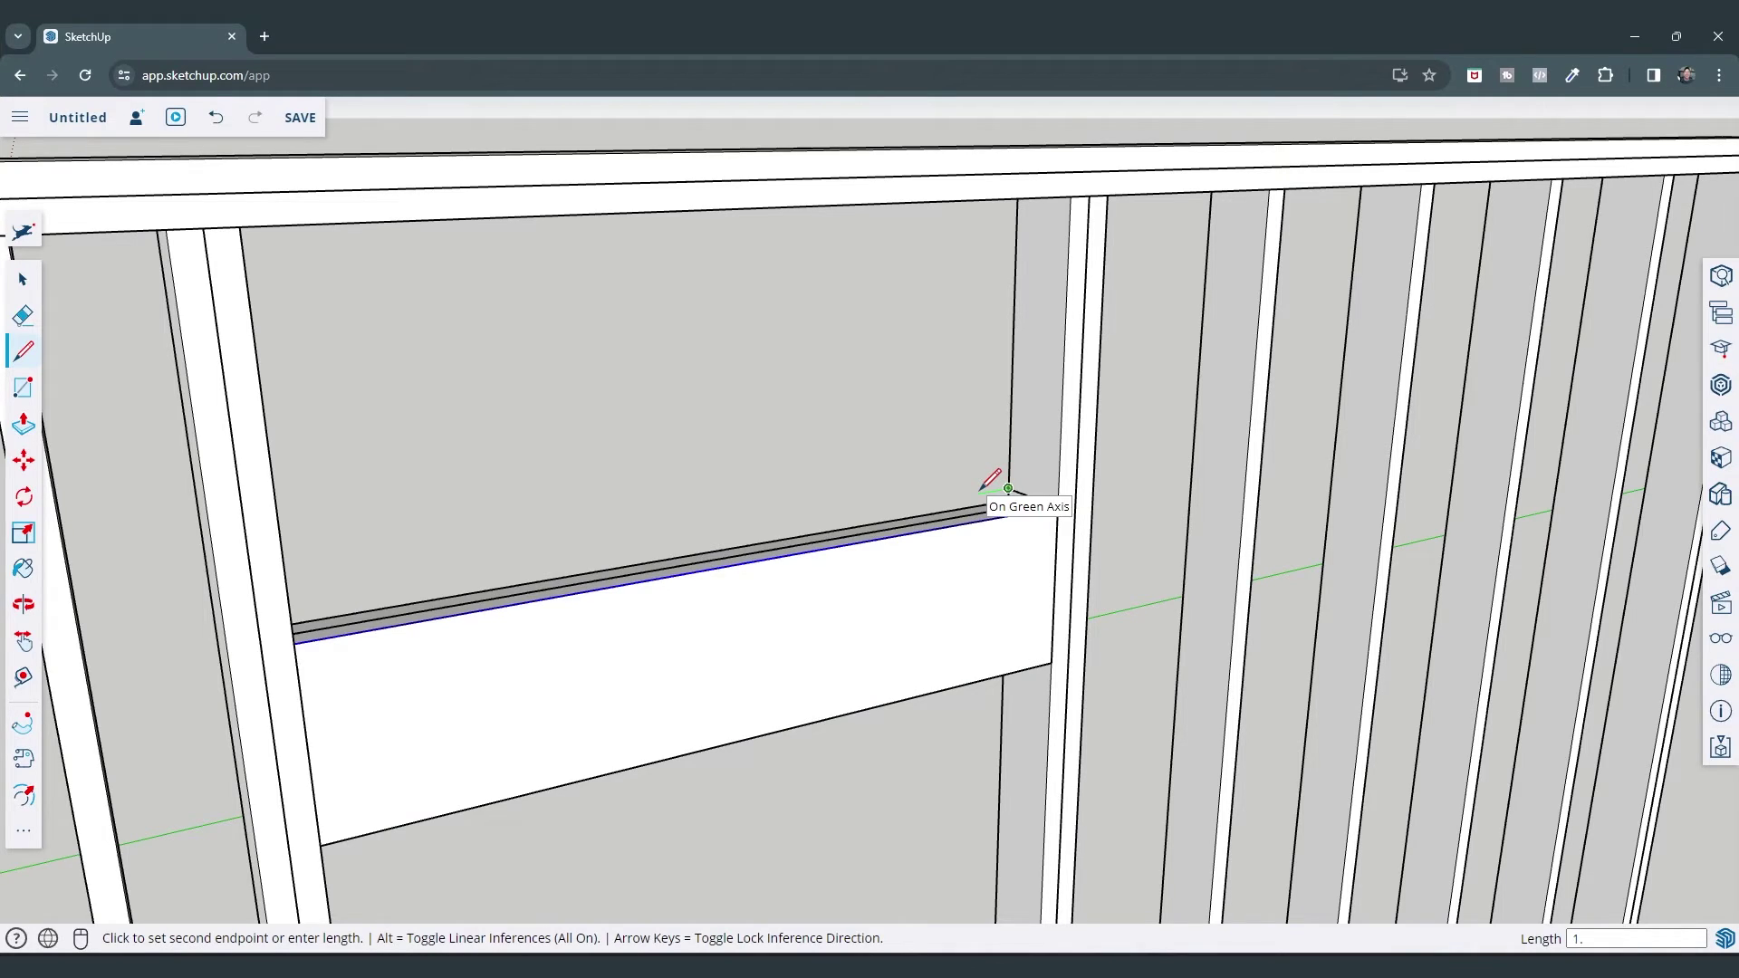
{"action": "type", "text": "1.5"}
{"action": "key", "text": "Return"}
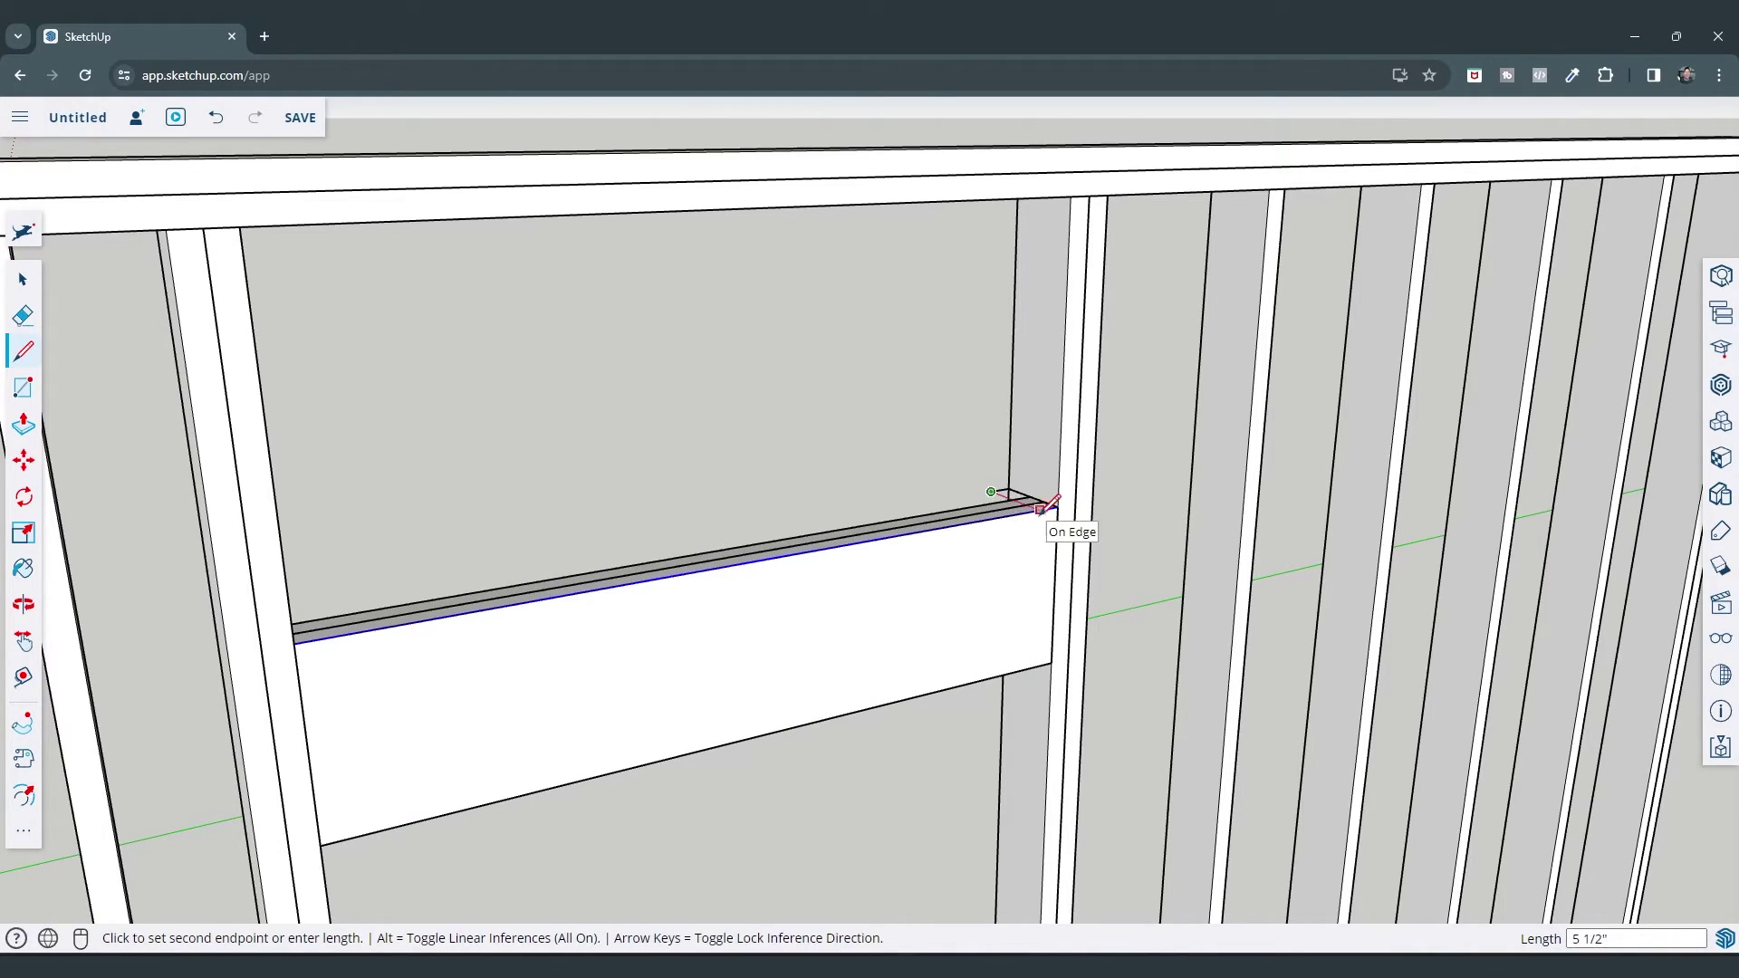
{"action": "left_click", "coordinate": [1057, 507]}
{"action": "key", "text": "space"}
Extrude the window header's cripple stud profile up to the underside of the top plate and group the resulting solid
{"action": "key", "text": "p"}
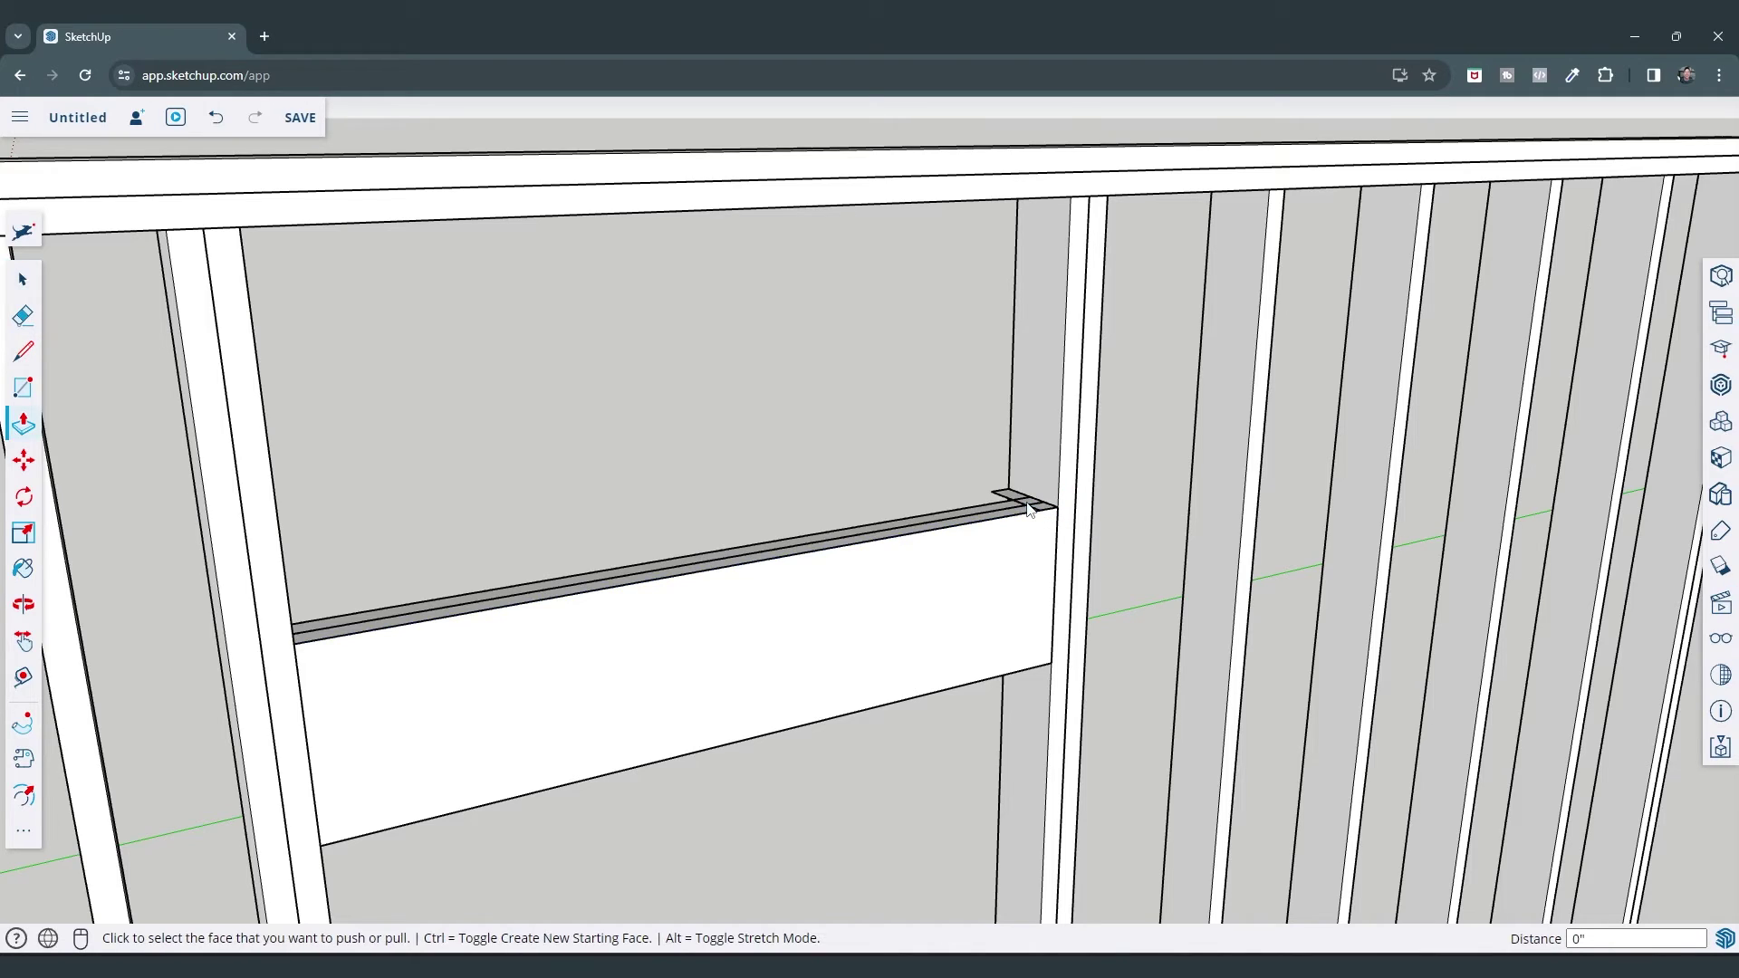
{"action": "left_click", "coordinate": [1037, 524]}
{"action": "left_click", "coordinate": [1065, 206]}
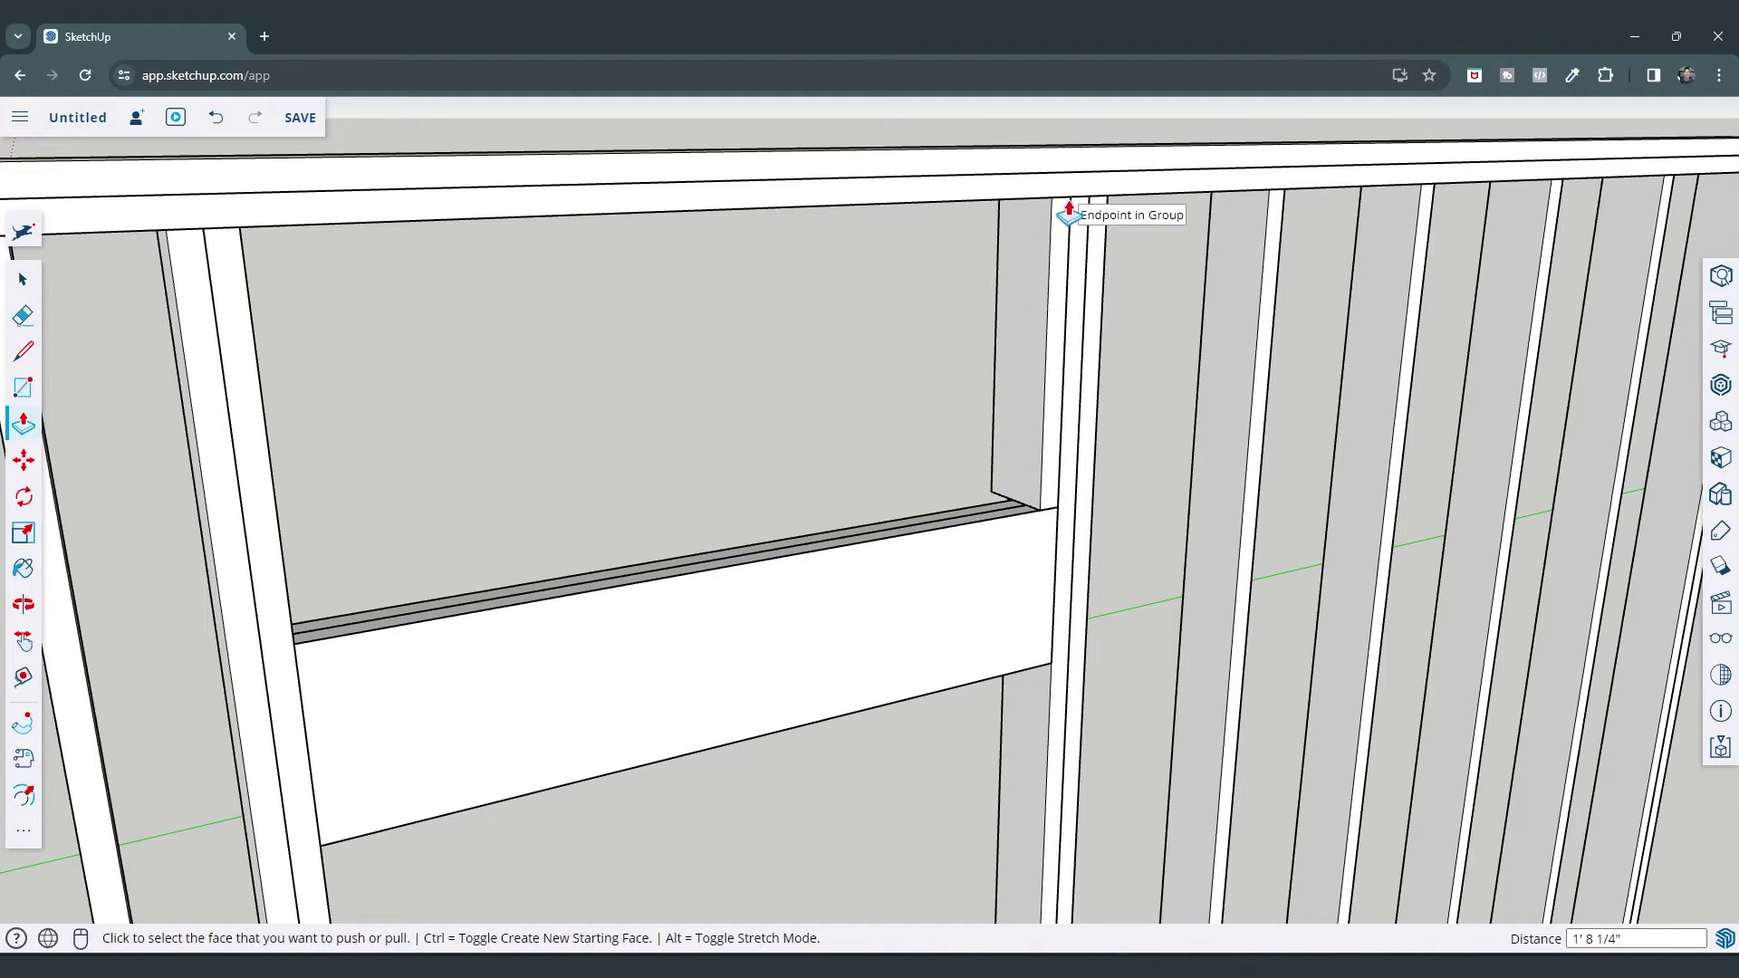
{"action": "key", "text": "space"}
{"action": "triple_click", "coordinate": [1022, 391]}
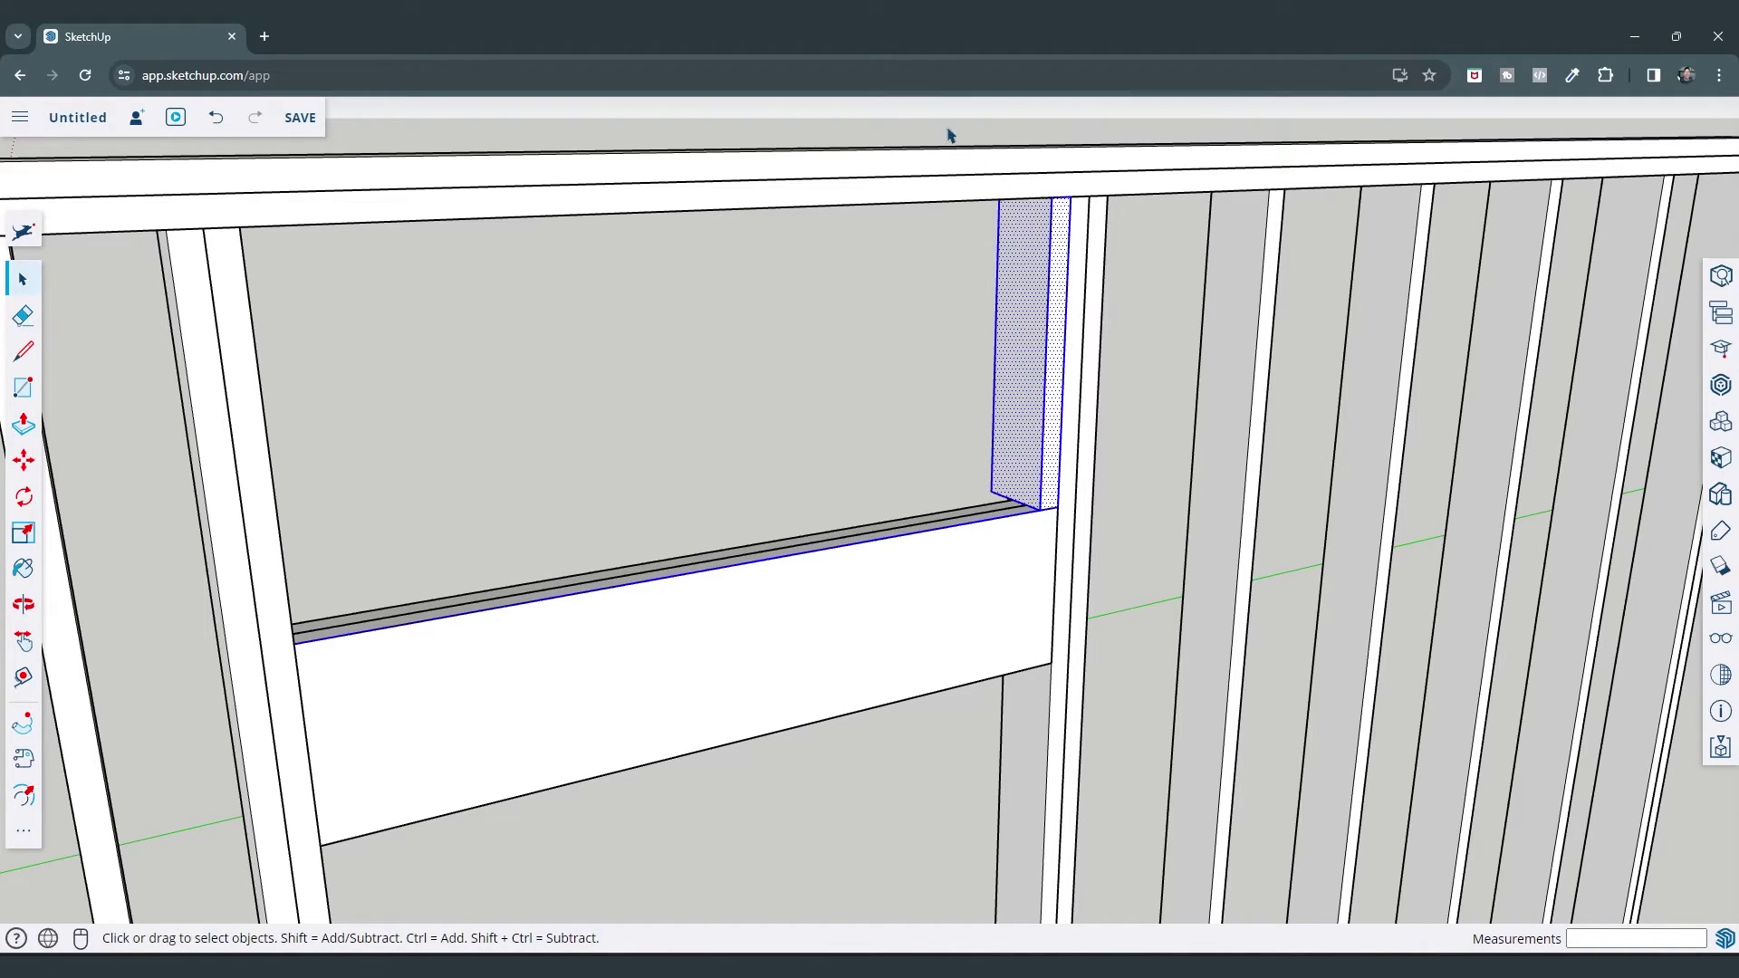
{"action": "right_click", "coordinate": [1032, 361]}
{"action": "left_click", "coordinate": [1103, 619]}
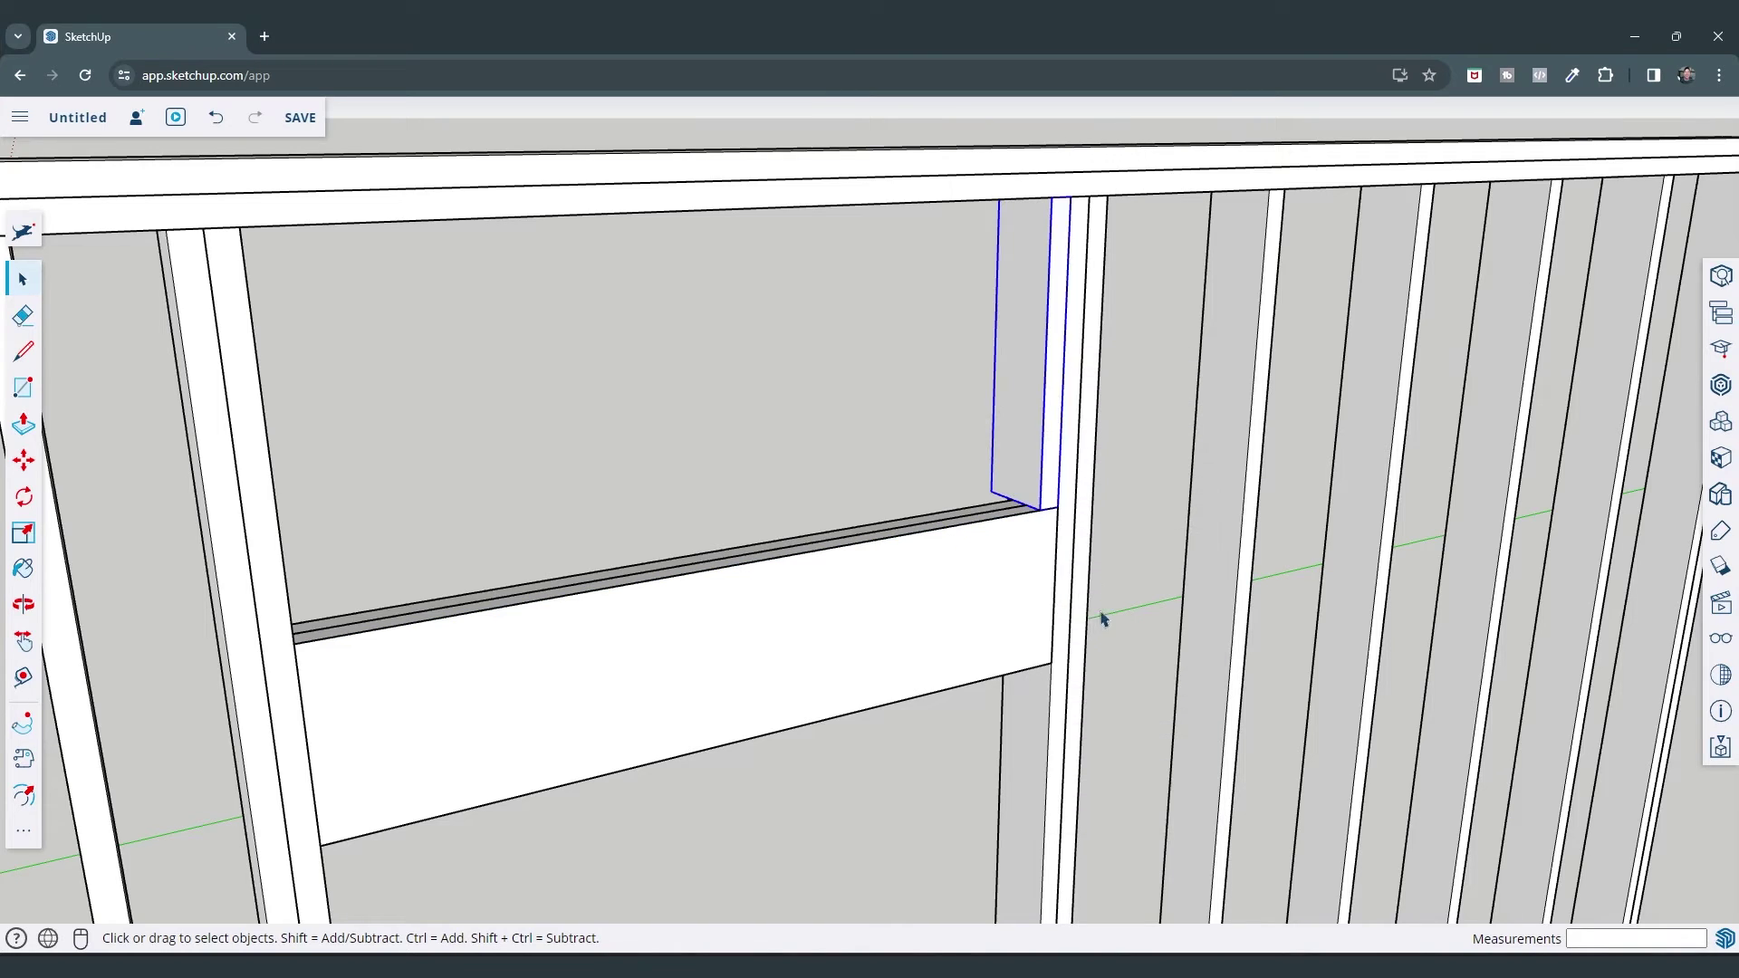
Move the cripple stud by its bottom front midpoint to the window header's nearest division point, and copy it to the other division point
{"action": "key", "text": "m"}
{"action": "scroll", "coordinate": [1056, 480], "scroll_direction": "up", "scroll_amount": 2}
{"action": "left_click", "coordinate": [1056, 478]}
{"action": "scroll", "coordinate": [1056, 477], "scroll_direction": "down", "scroll_amount": 6}
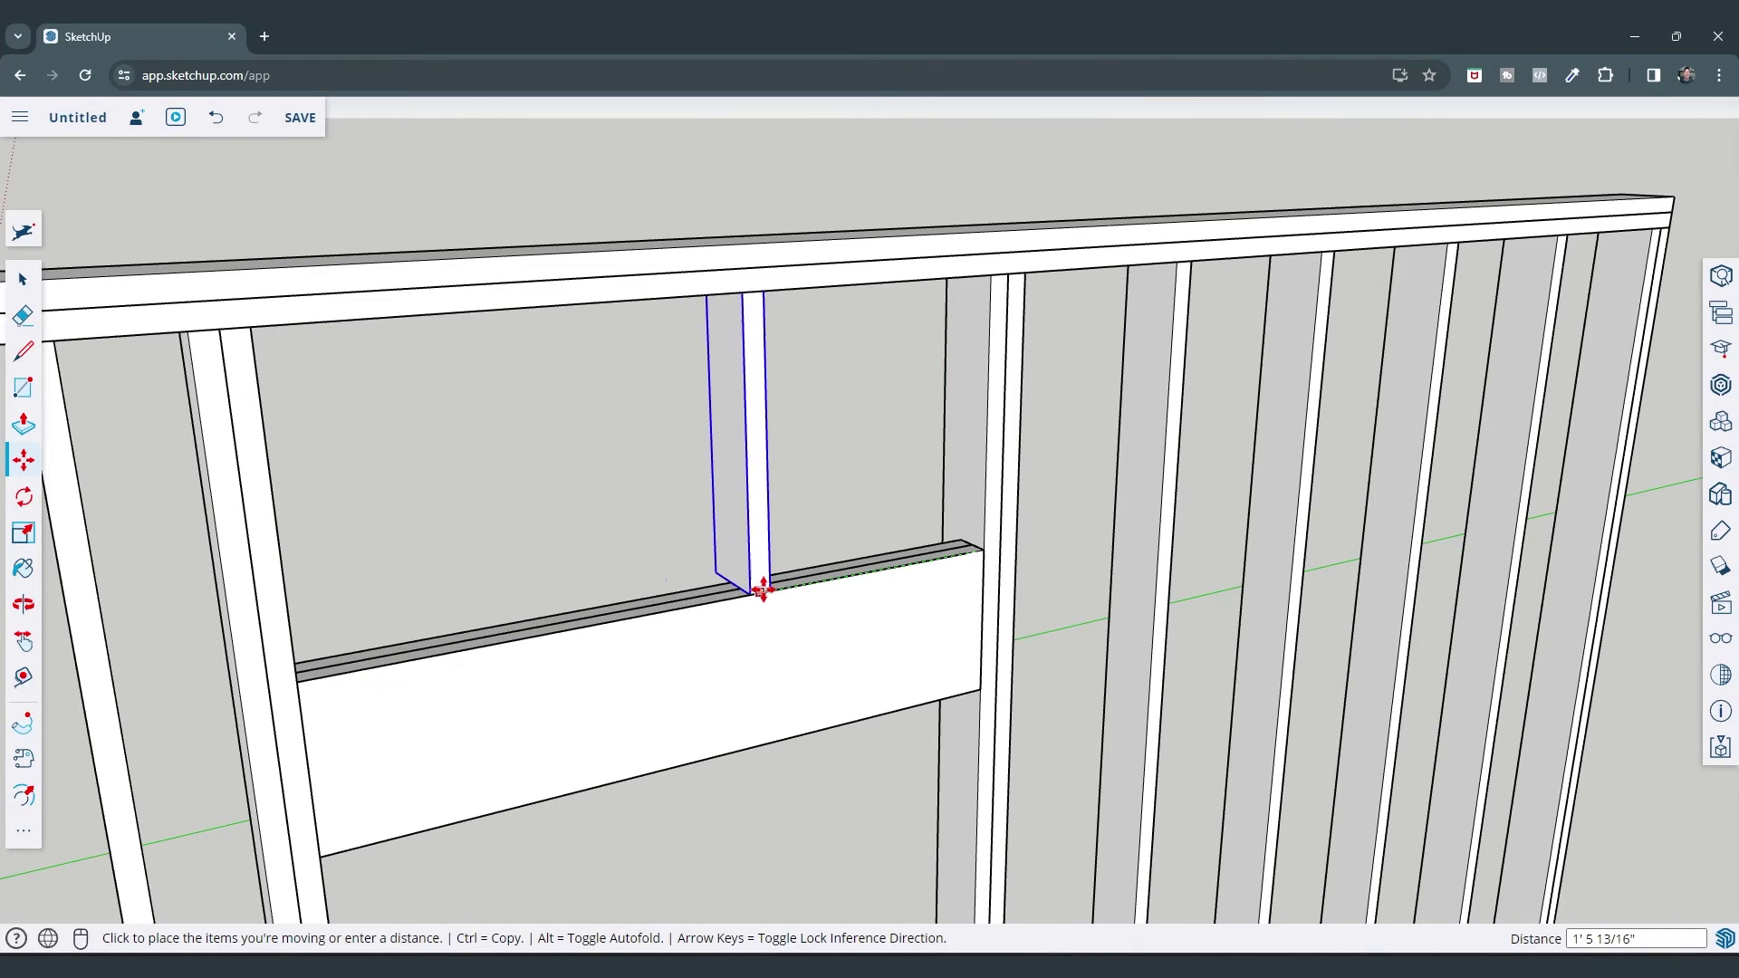
{"action": "left_click", "coordinate": [795, 587]}
{"action": "key", "text": "ctrl"}
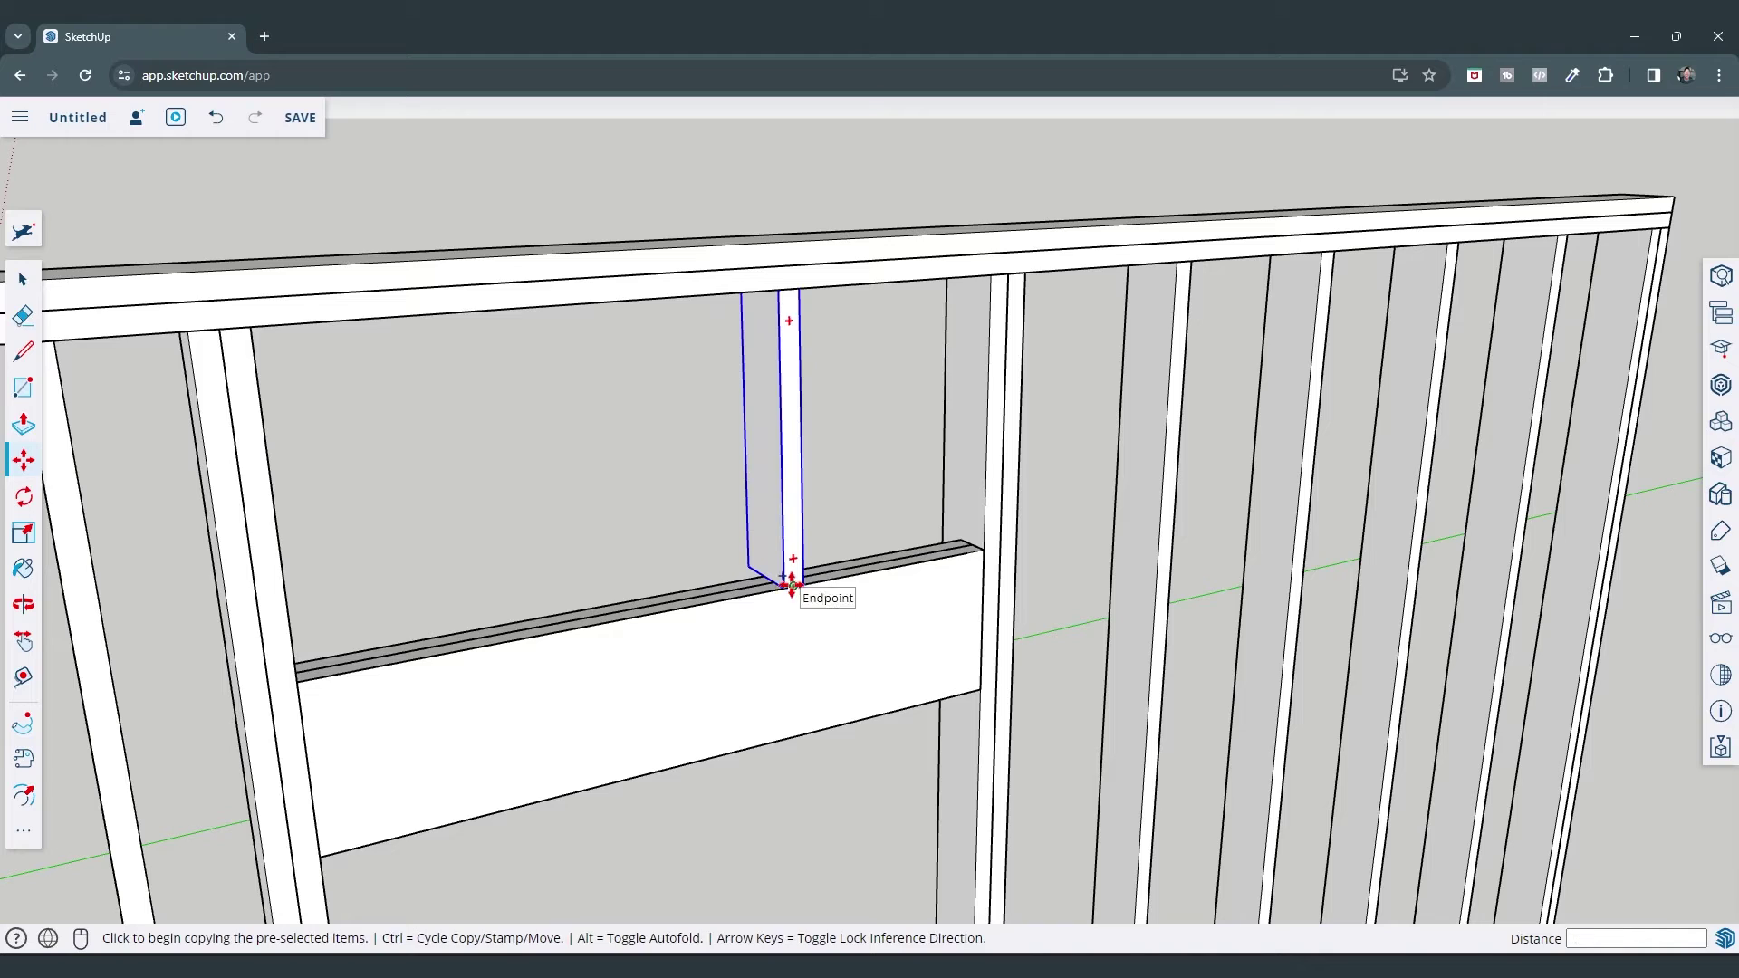
{"action": "left_click", "coordinate": [794, 586]}
{"action": "left_click", "coordinate": [571, 623]}
{"action": "key", "text": "space"}
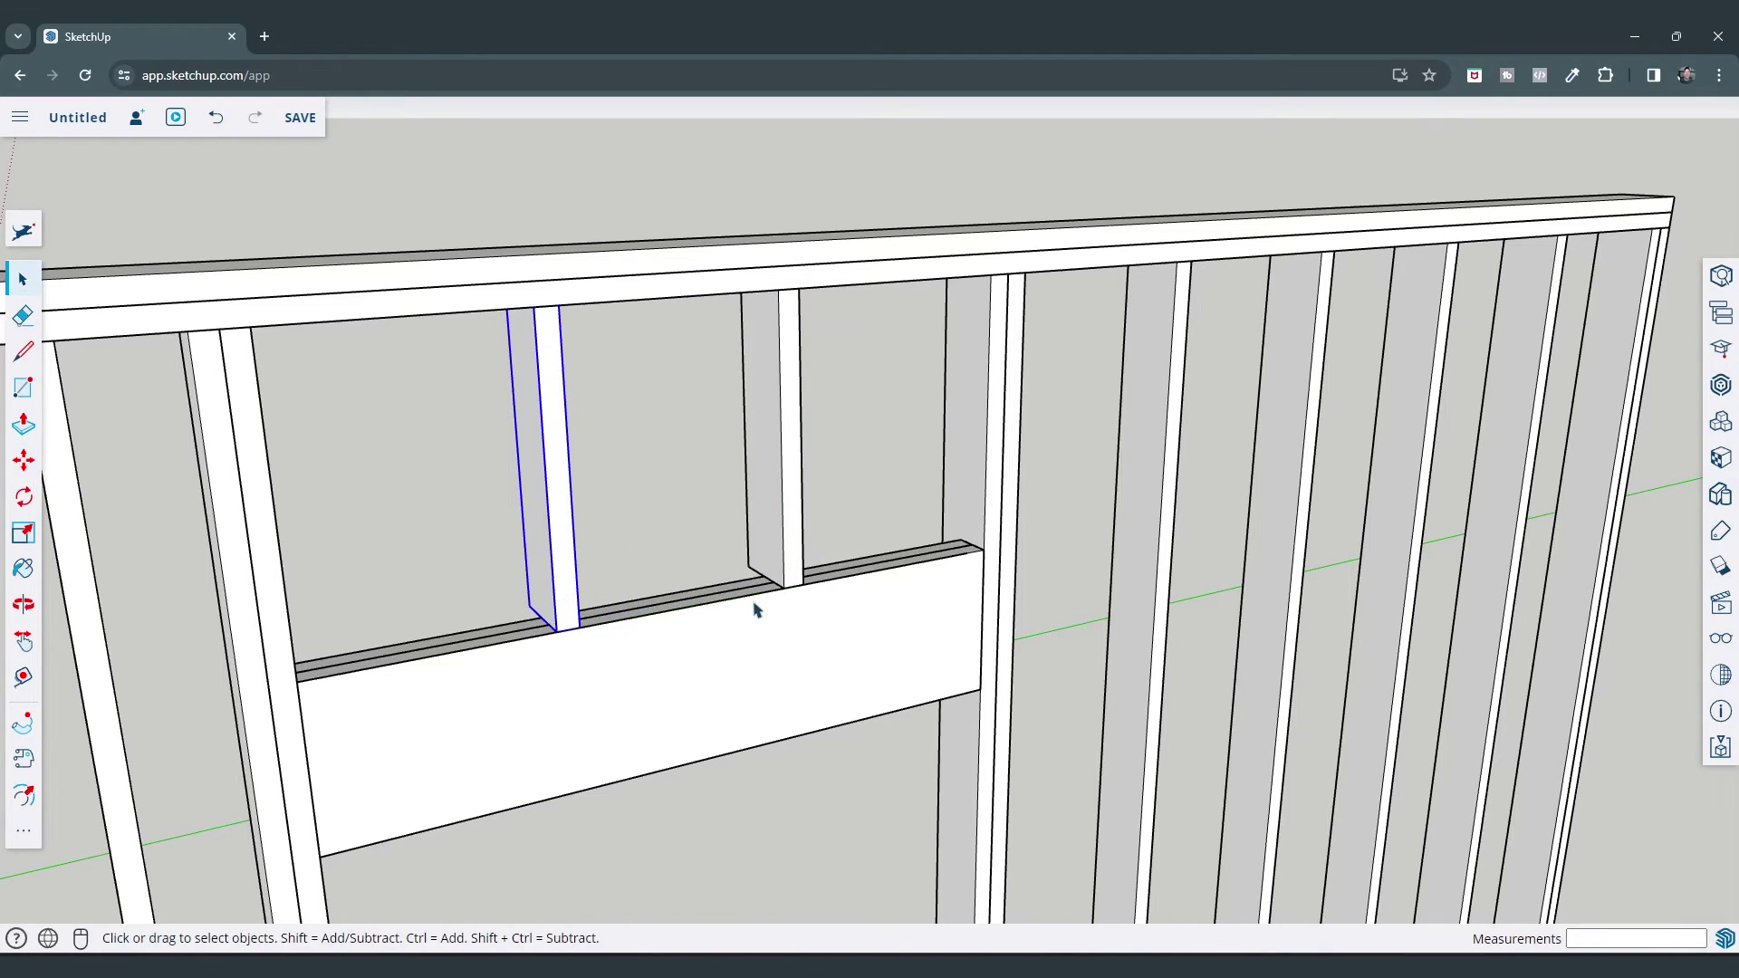
Copy both window header cripple studs straight down so their tops meet the underside of the window sill
{"action": "scroll", "coordinate": [757, 609], "scroll_direction": "down", "scroll_amount": 3}
{"action": "middle_click_drag", "start_coordinate": [735, 589], "coordinate": [757, 516]}
{"action": "scroll", "coordinate": [838, 555], "scroll_direction": "down", "scroll_amount": 3}
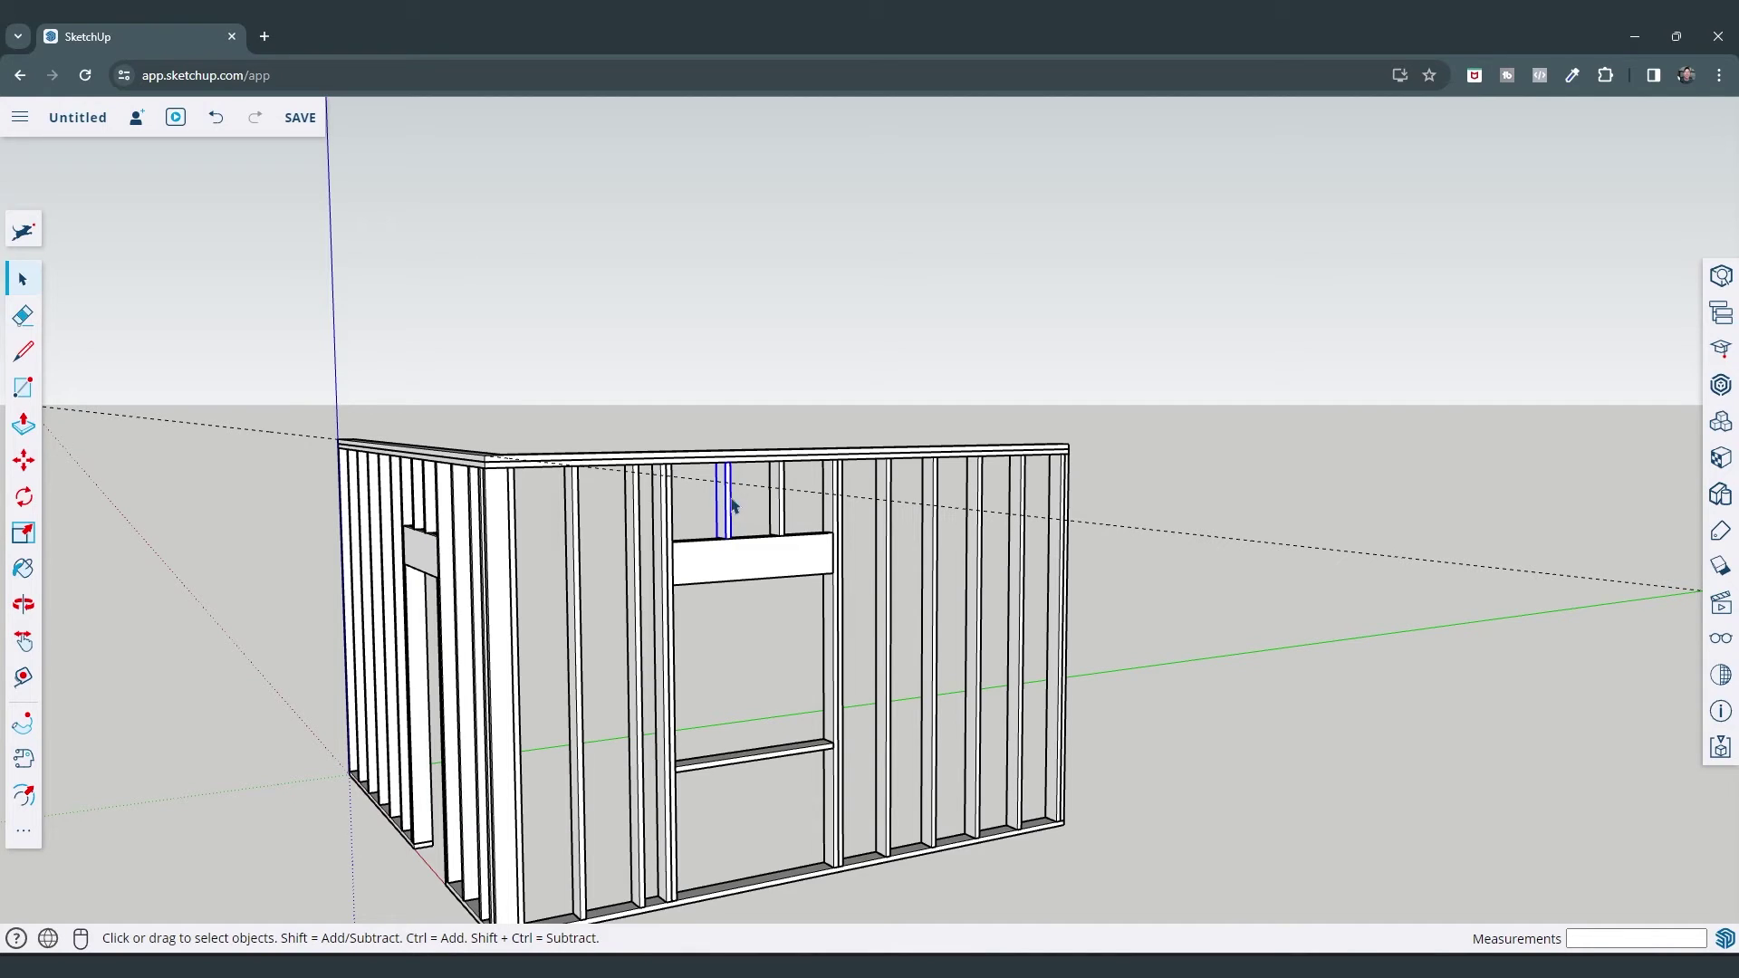
{"action": "key", "text": "m"}
{"action": "scroll", "coordinate": [784, 507], "scroll_direction": "up", "scroll_amount": 2}
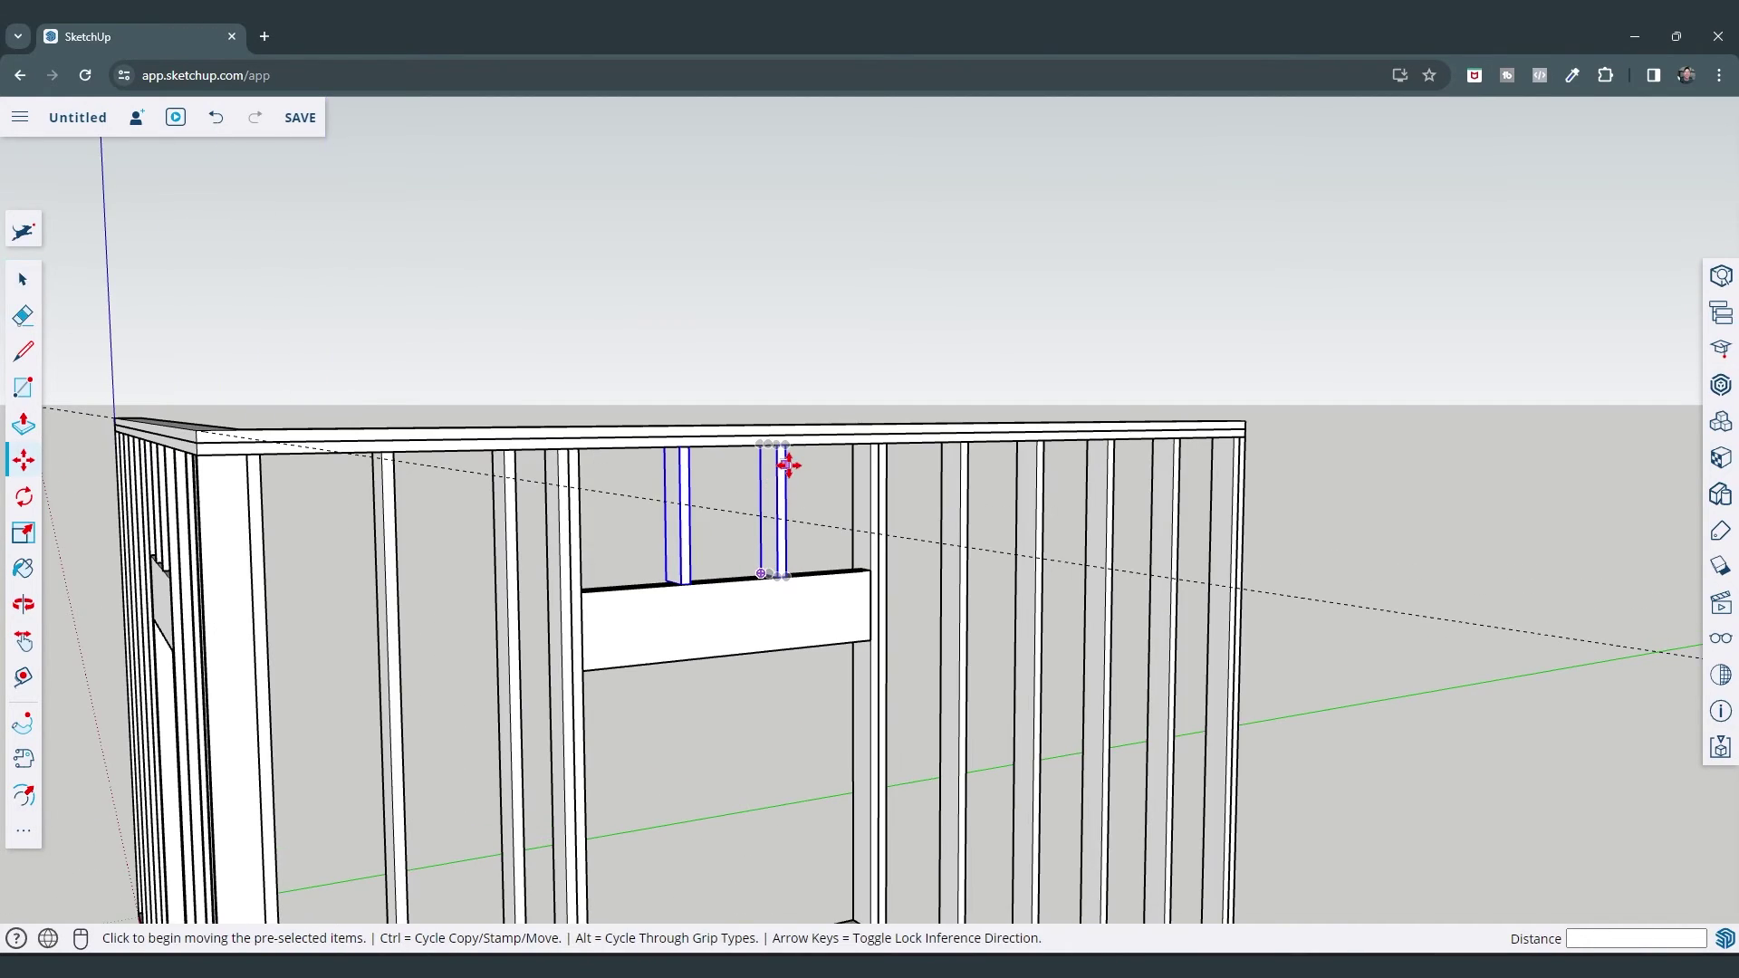
{"action": "key", "text": "ctrl"}
{"action": "left_click", "coordinate": [785, 444]}
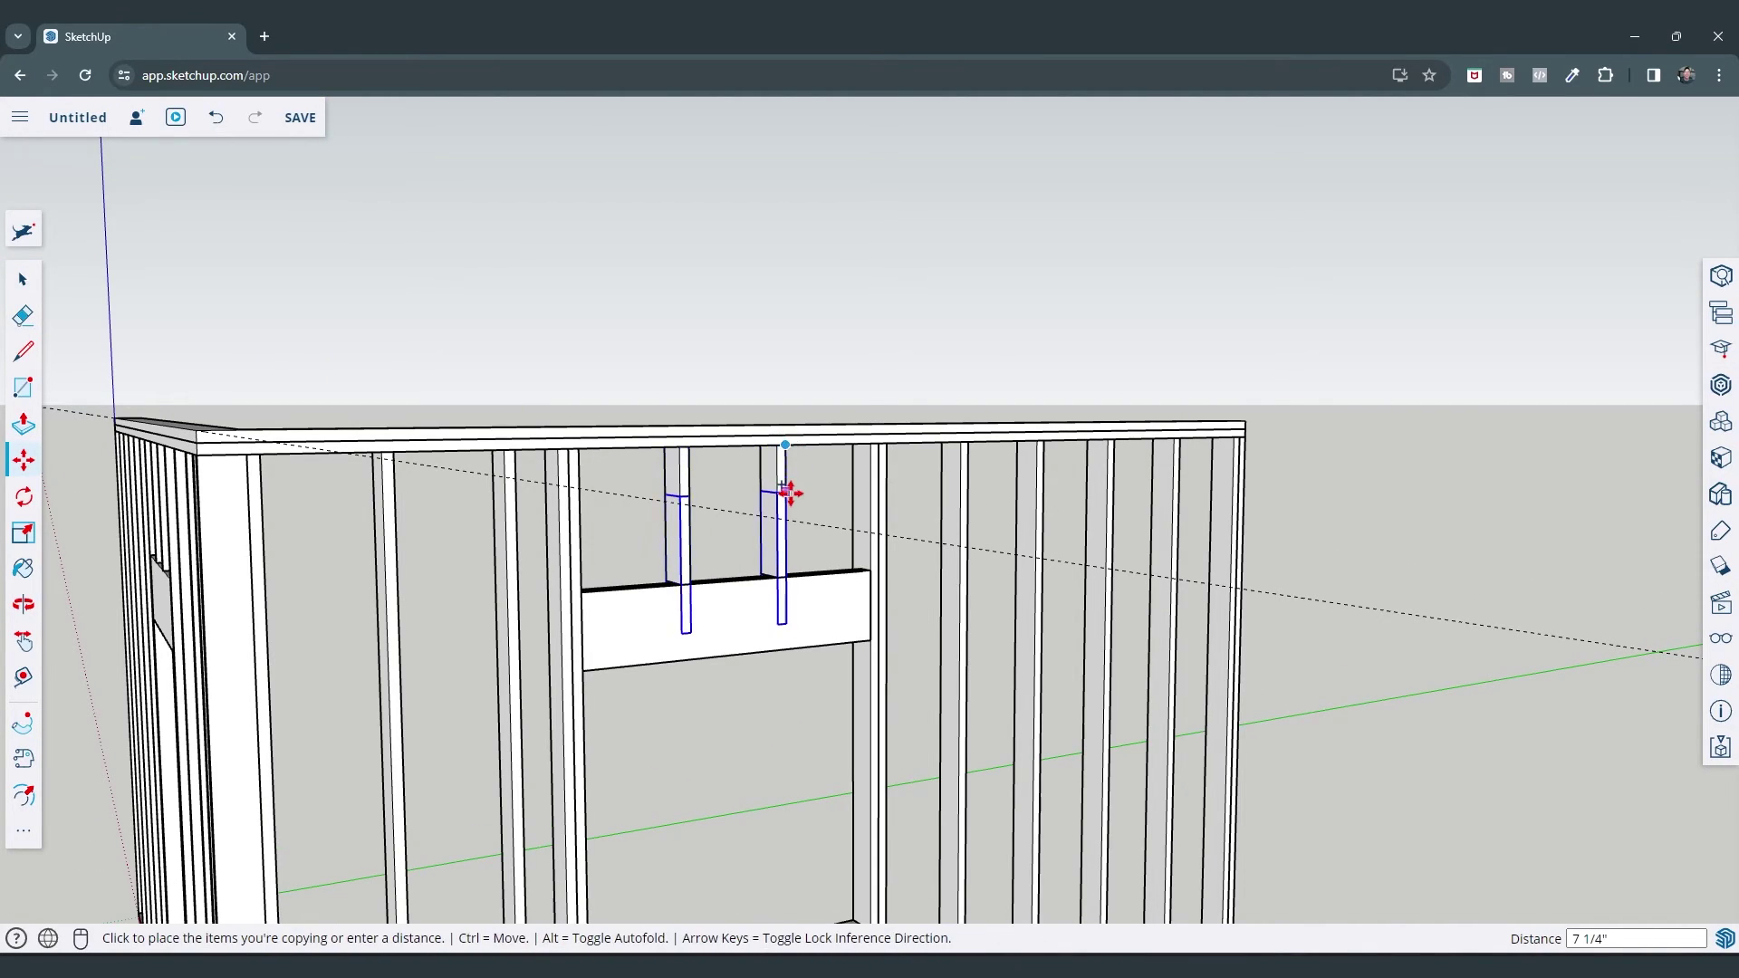
{"action": "scroll", "coordinate": [788, 494], "scroll_direction": "down", "scroll_amount": 5}
{"action": "scroll", "coordinate": [789, 654], "scroll_direction": "up", "scroll_amount": 3}
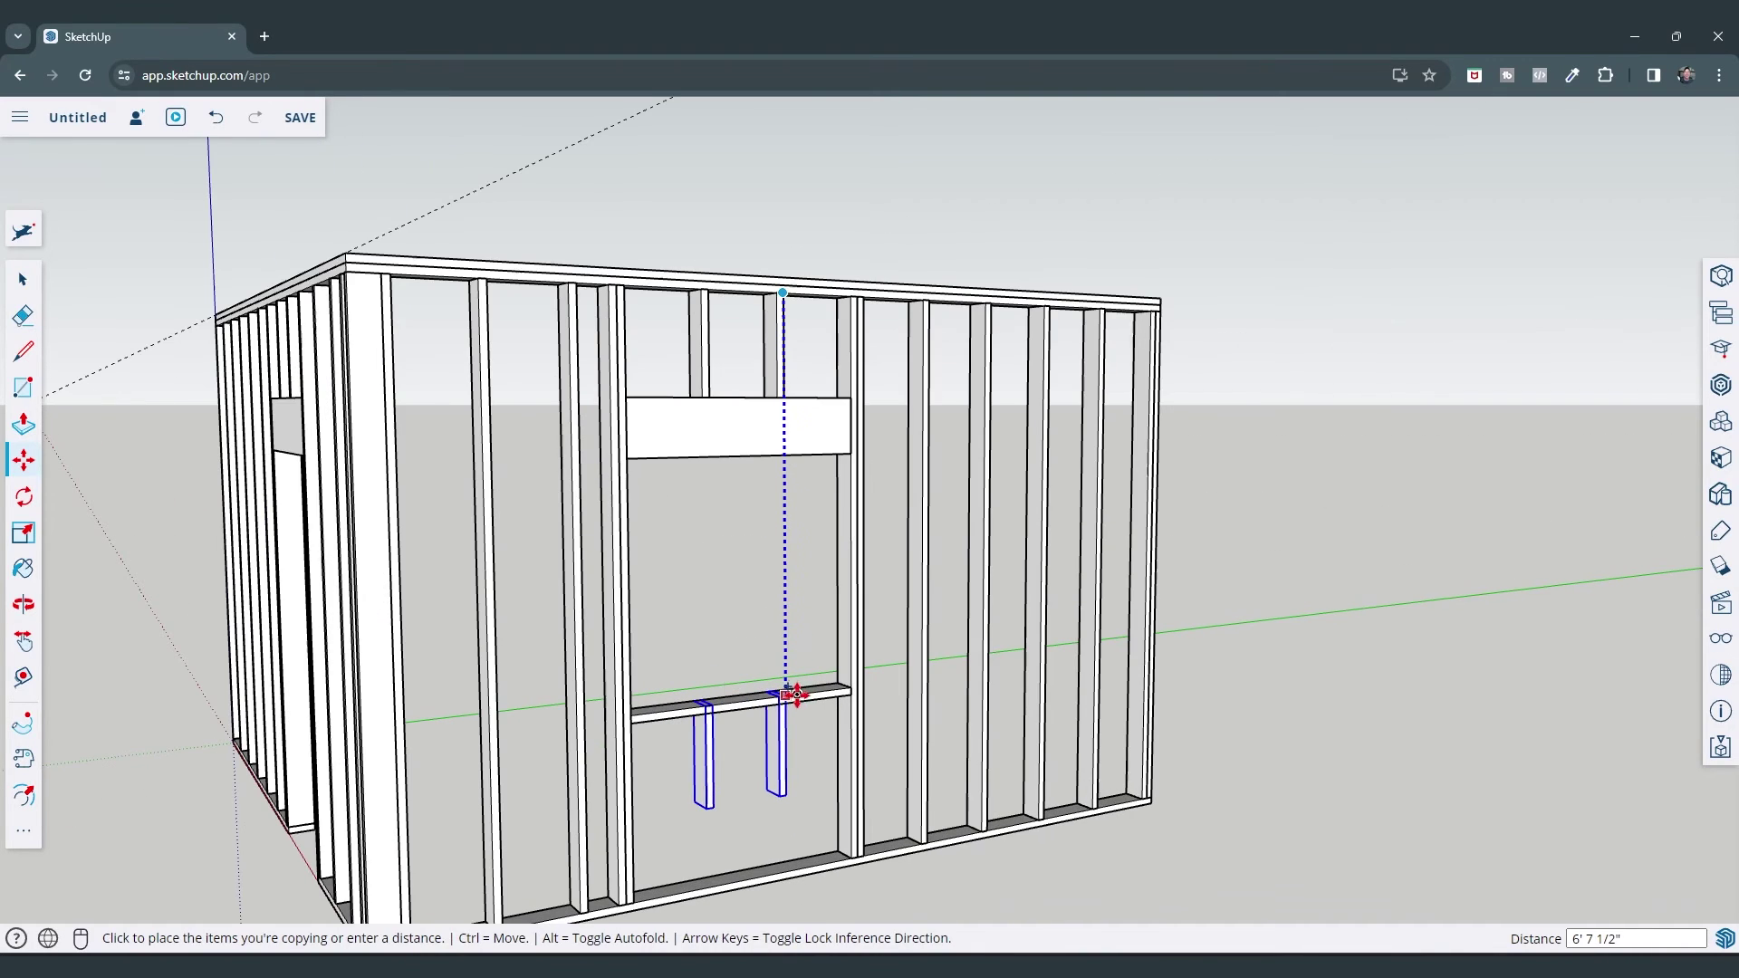
{"action": "left_click", "coordinate": [788, 710]}
{"action": "key", "text": "space"}
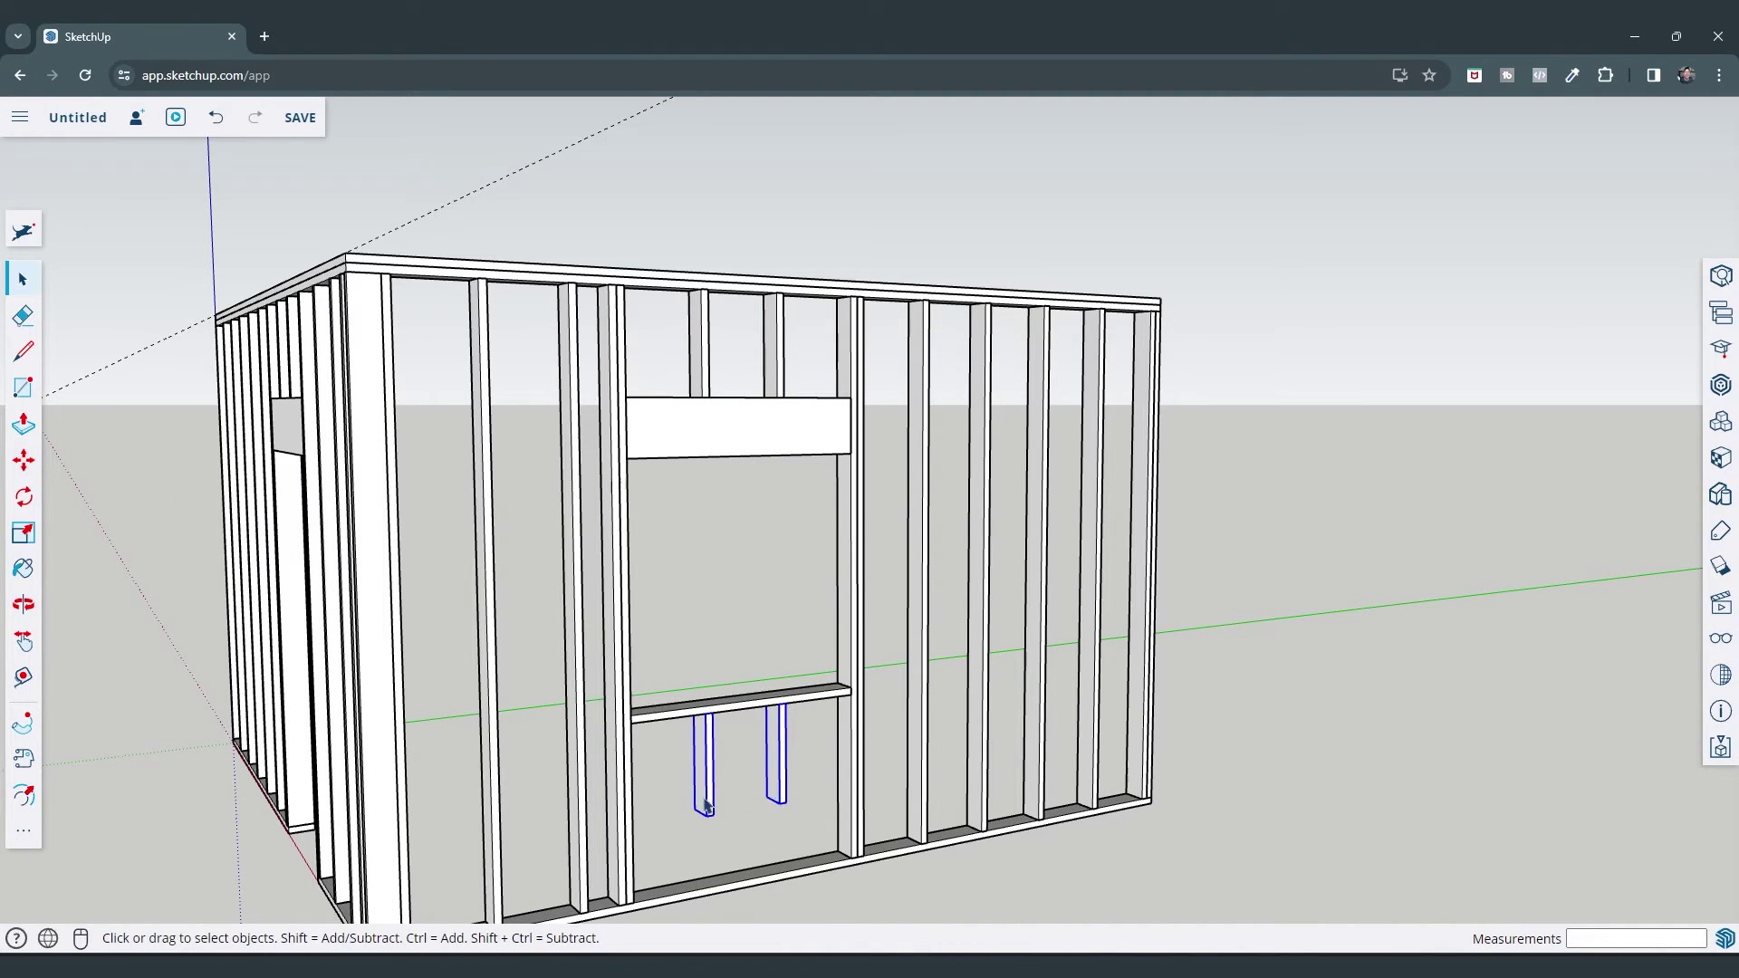
Extend the cripple stud under the sill that is farther from the wall corner down to the bottom plate
{"action": "scroll", "coordinate": [774, 794], "scroll_direction": "up", "scroll_amount": 2}
{"action": "double_click", "coordinate": [784, 790]}
{"action": "middle_click_drag", "start_coordinate": [784, 790], "coordinate": [815, 555]}
{"action": "key", "text": "p"}
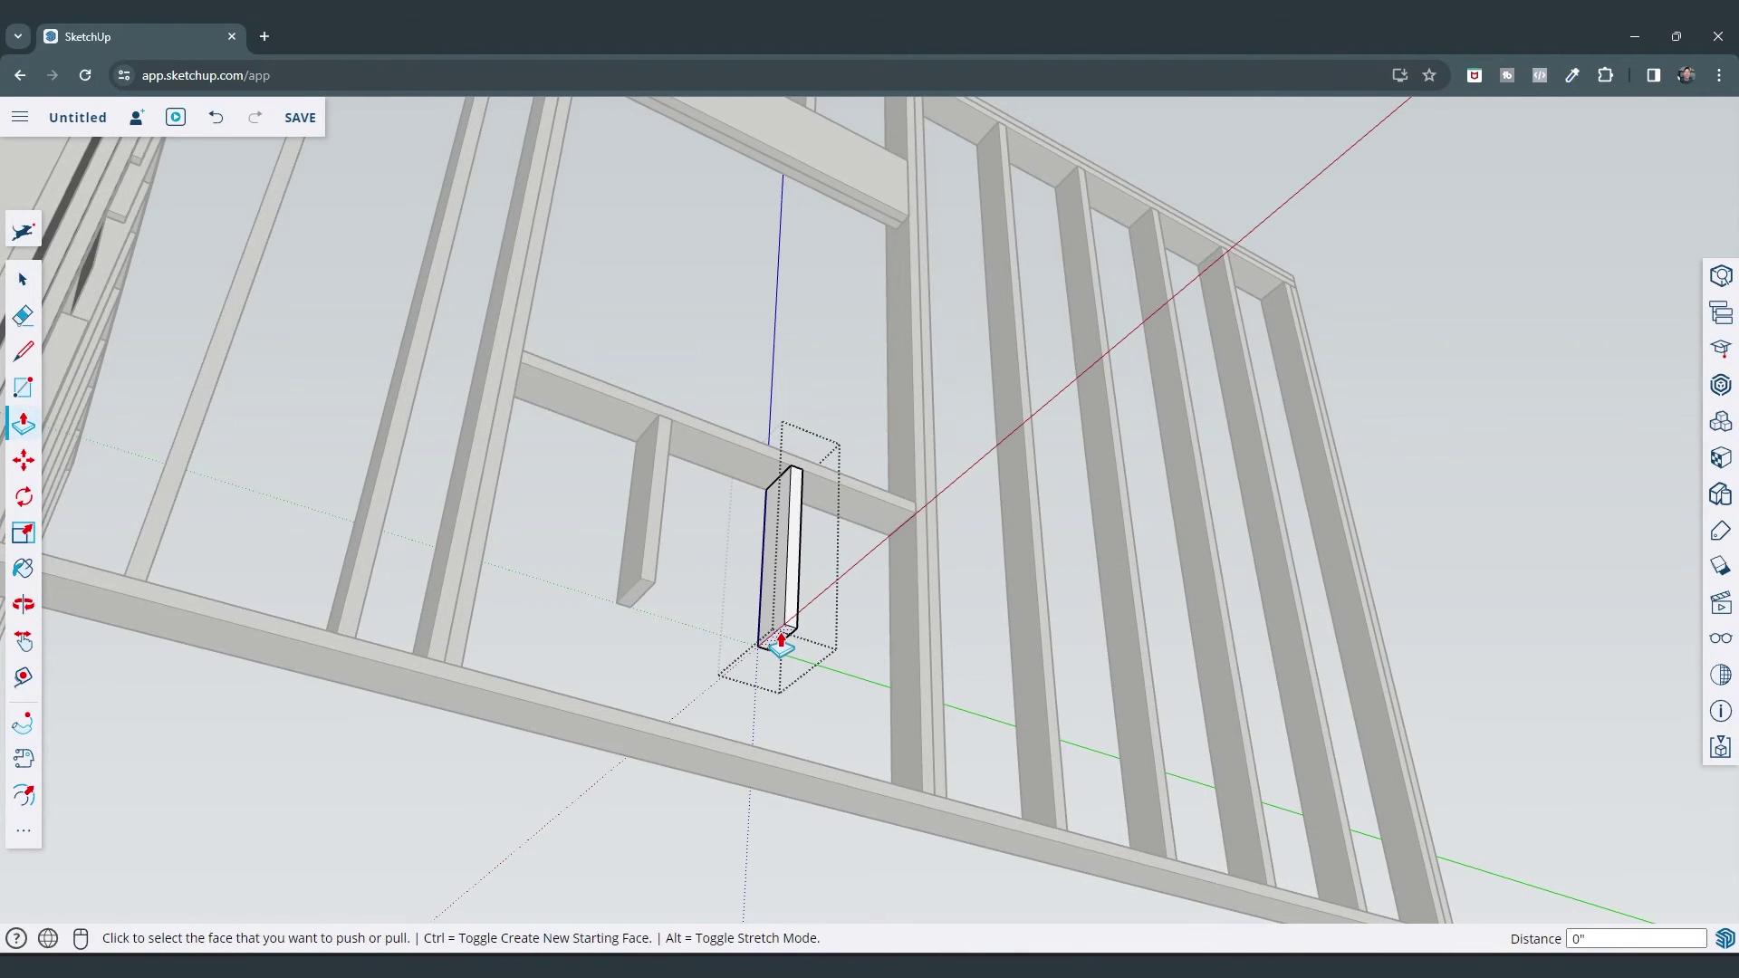
{"action": "left_click", "coordinate": [781, 645]}
{"action": "left_click", "coordinate": [797, 766]}
{"action": "key", "text": "space"}
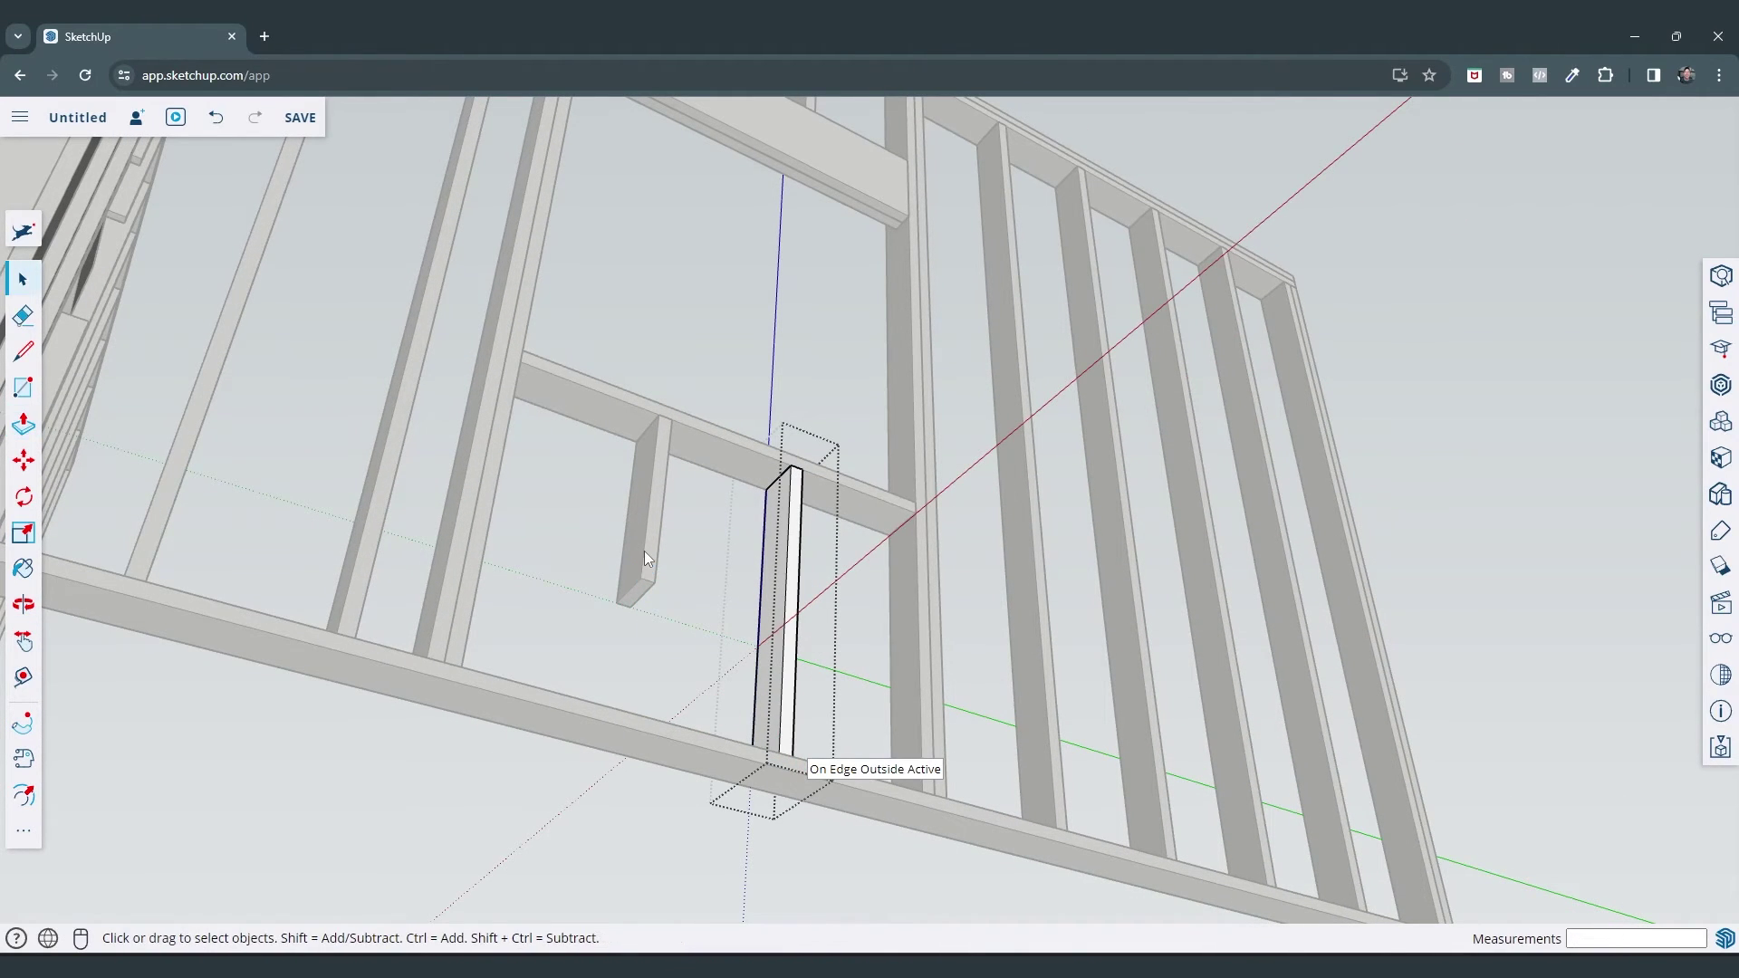
Extend the remaining cripple stud under the window sill, nearer the wall corner, down to the bottom plate
{"action": "double_click", "coordinate": [647, 557]}
{"action": "key", "text": "p"}
{"action": "left_click", "coordinate": [633, 600]}
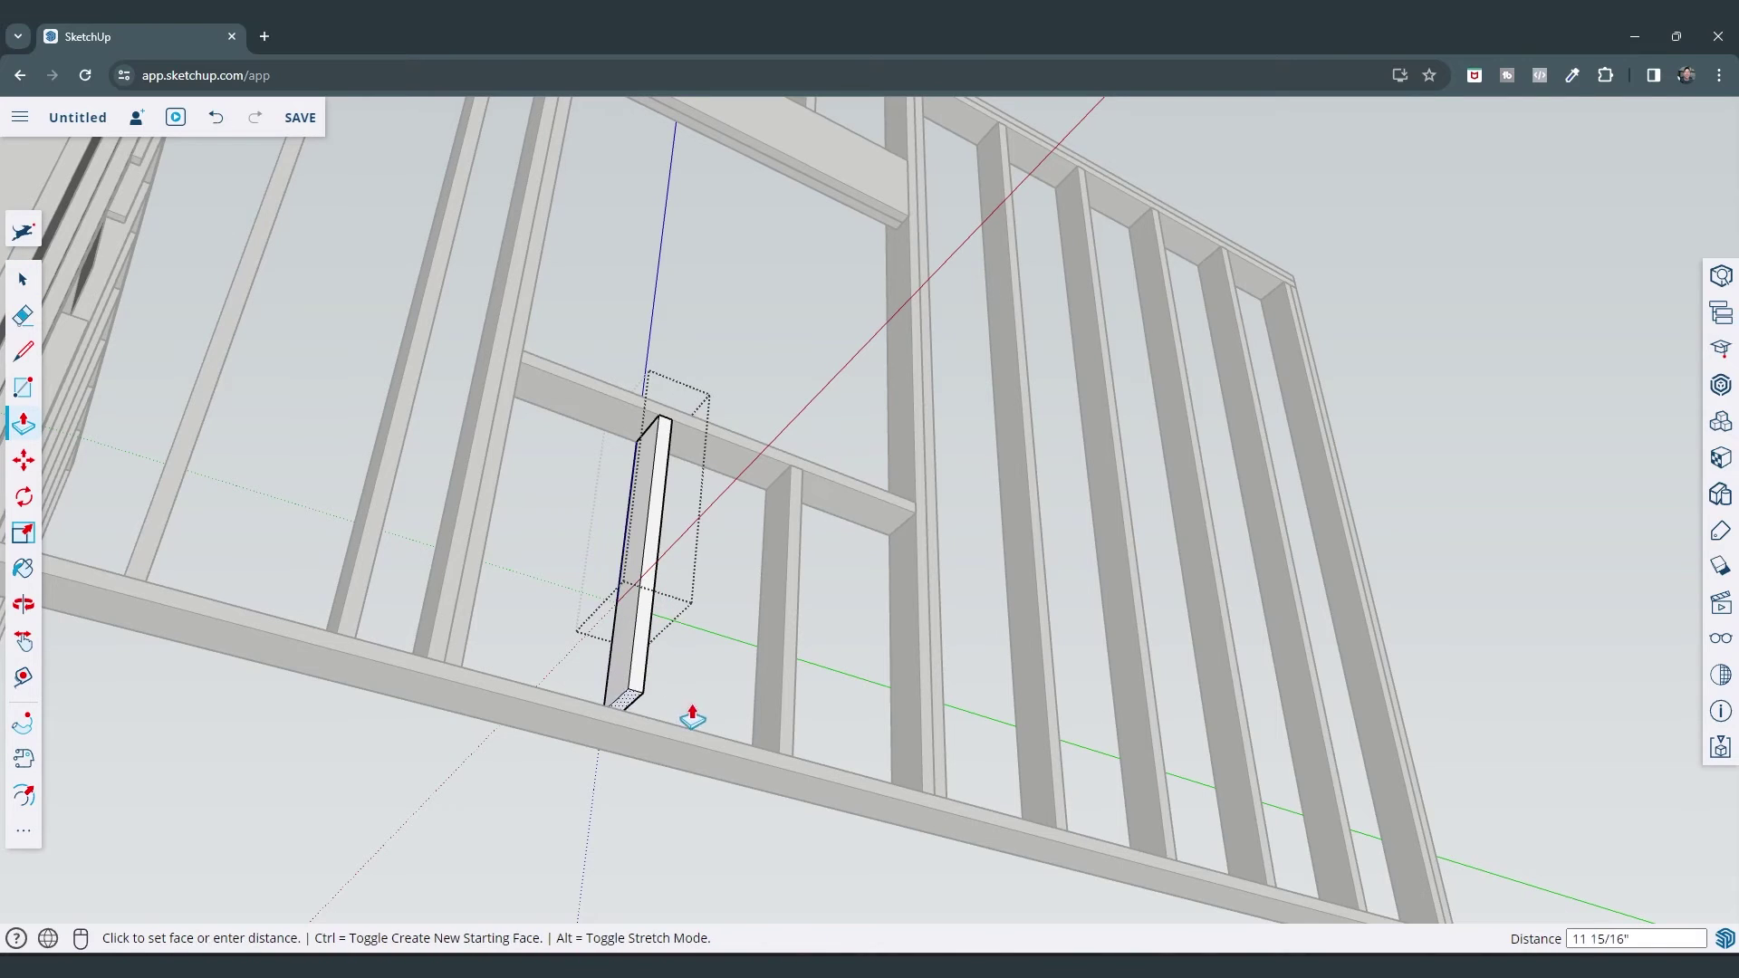
{"action": "left_click", "coordinate": [704, 741]}
{"action": "key", "text": "space"}
{"action": "scroll", "coordinate": [823, 629], "scroll_direction": "down", "scroll_amount": 5}
{"action": "middle_click_drag", "start_coordinate": [822, 628], "coordinate": [732, 723]}
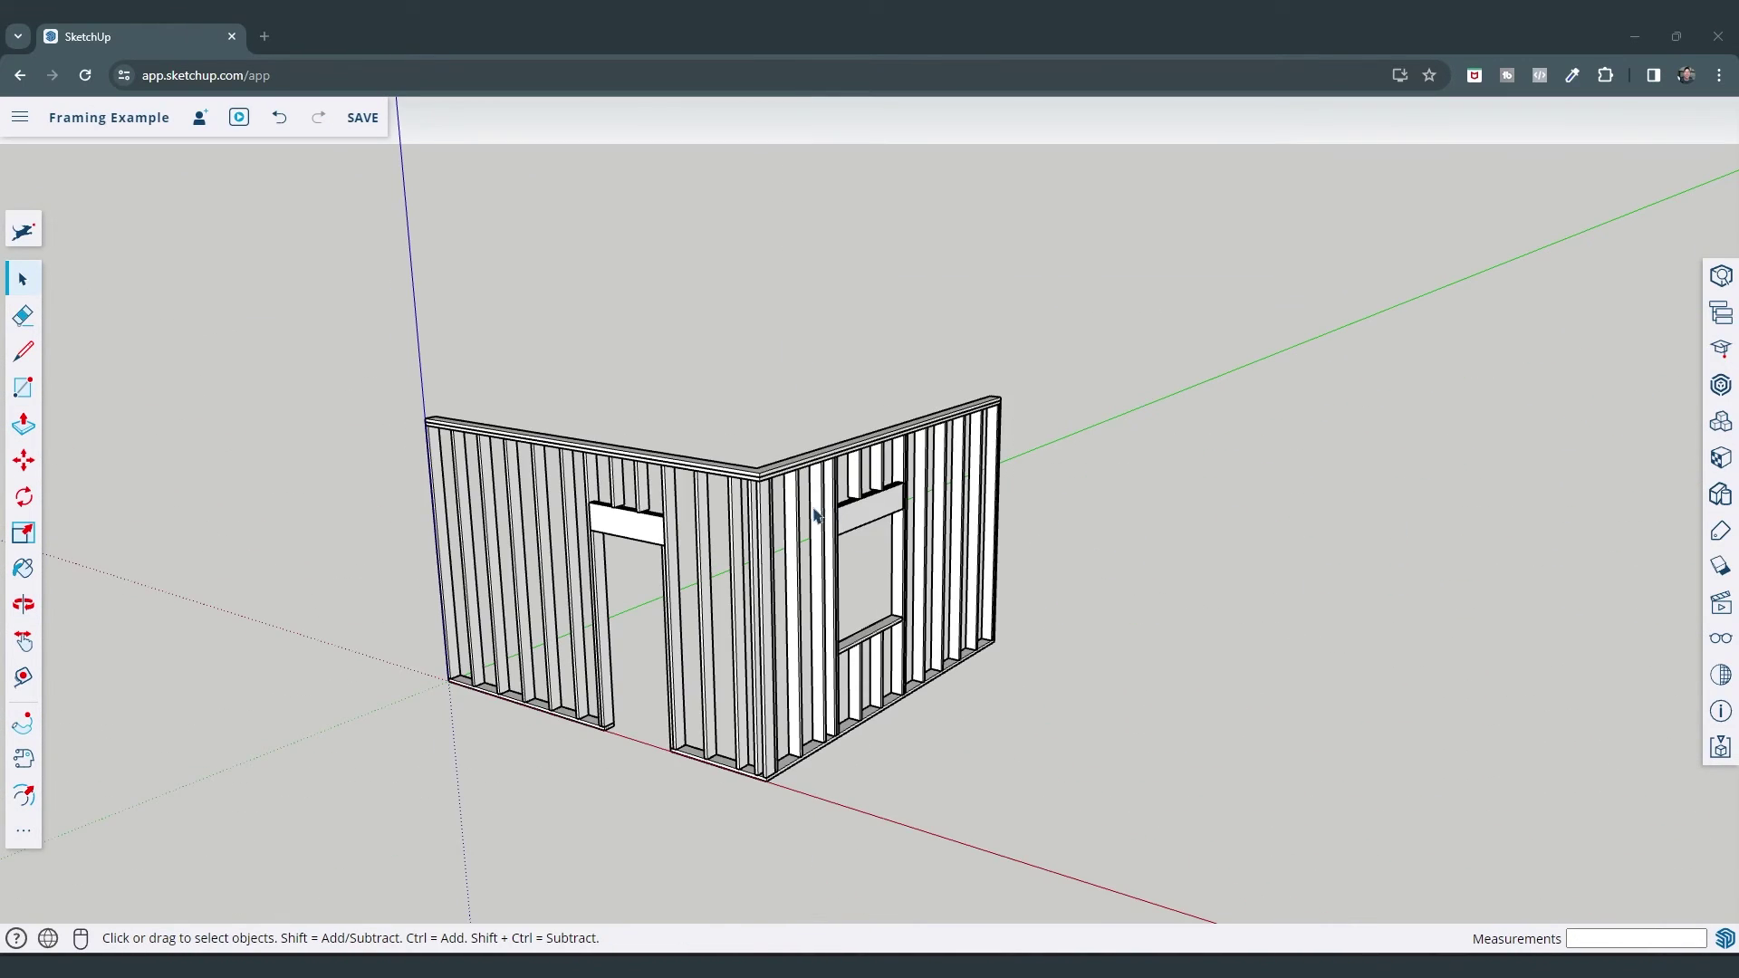
Download the 210 12-inch deep Wooden joist TJI from the 3D Warehouse "wood joist" results and place it on the top plates' outer corner
{"action": "middle_click_drag", "start_coordinate": [887, 528], "coordinate": [842, 560]}
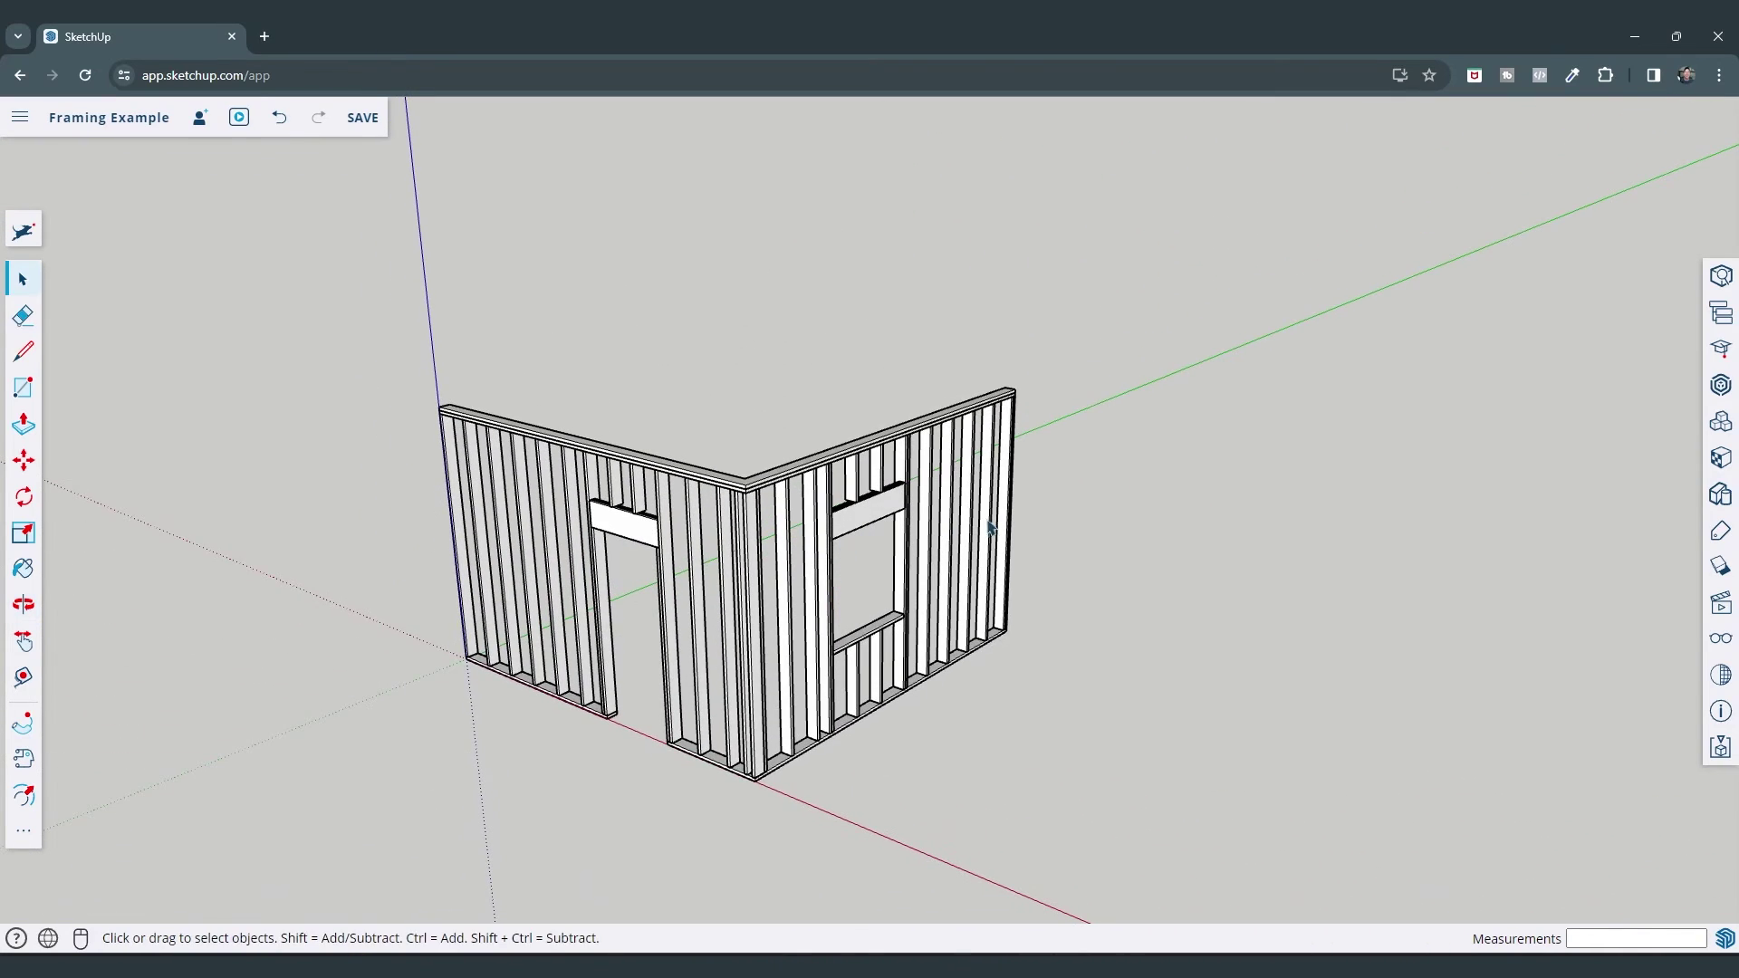
{"action": "scroll", "coordinate": [800, 498], "scroll_direction": "down", "scroll_amount": 2}
{"action": "scroll", "coordinate": [799, 498], "scroll_direction": "up", "scroll_amount": 3}
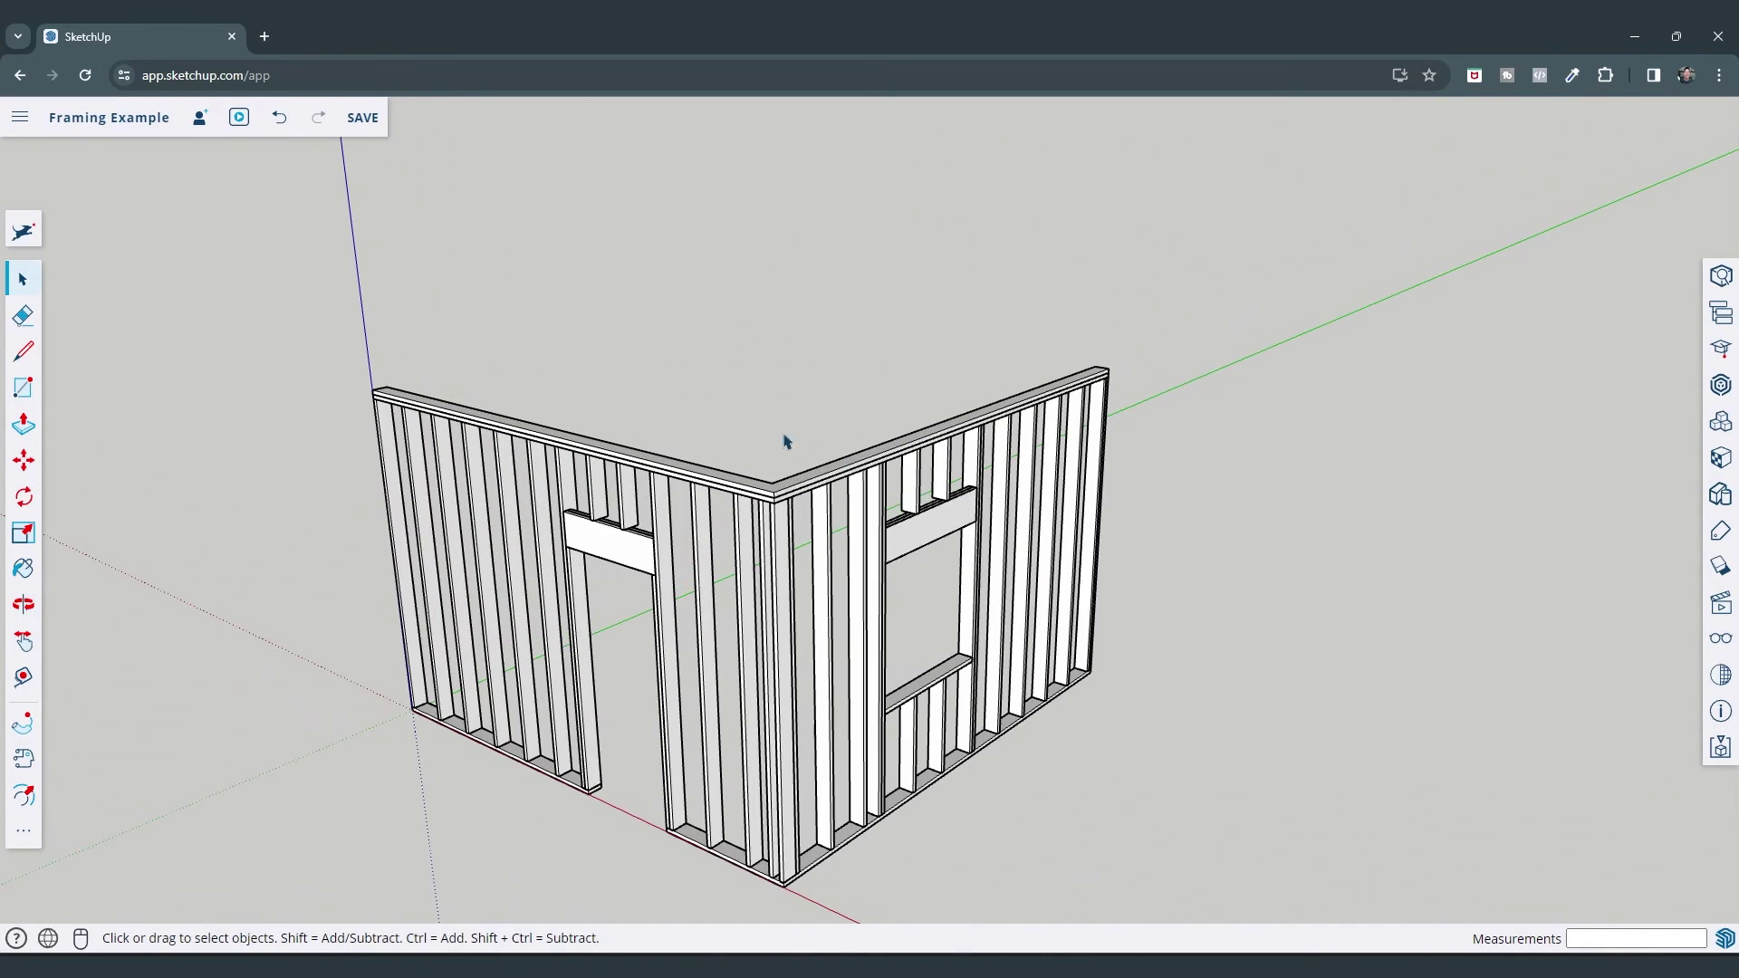
{"action": "left_click", "coordinate": [1719, 385]}
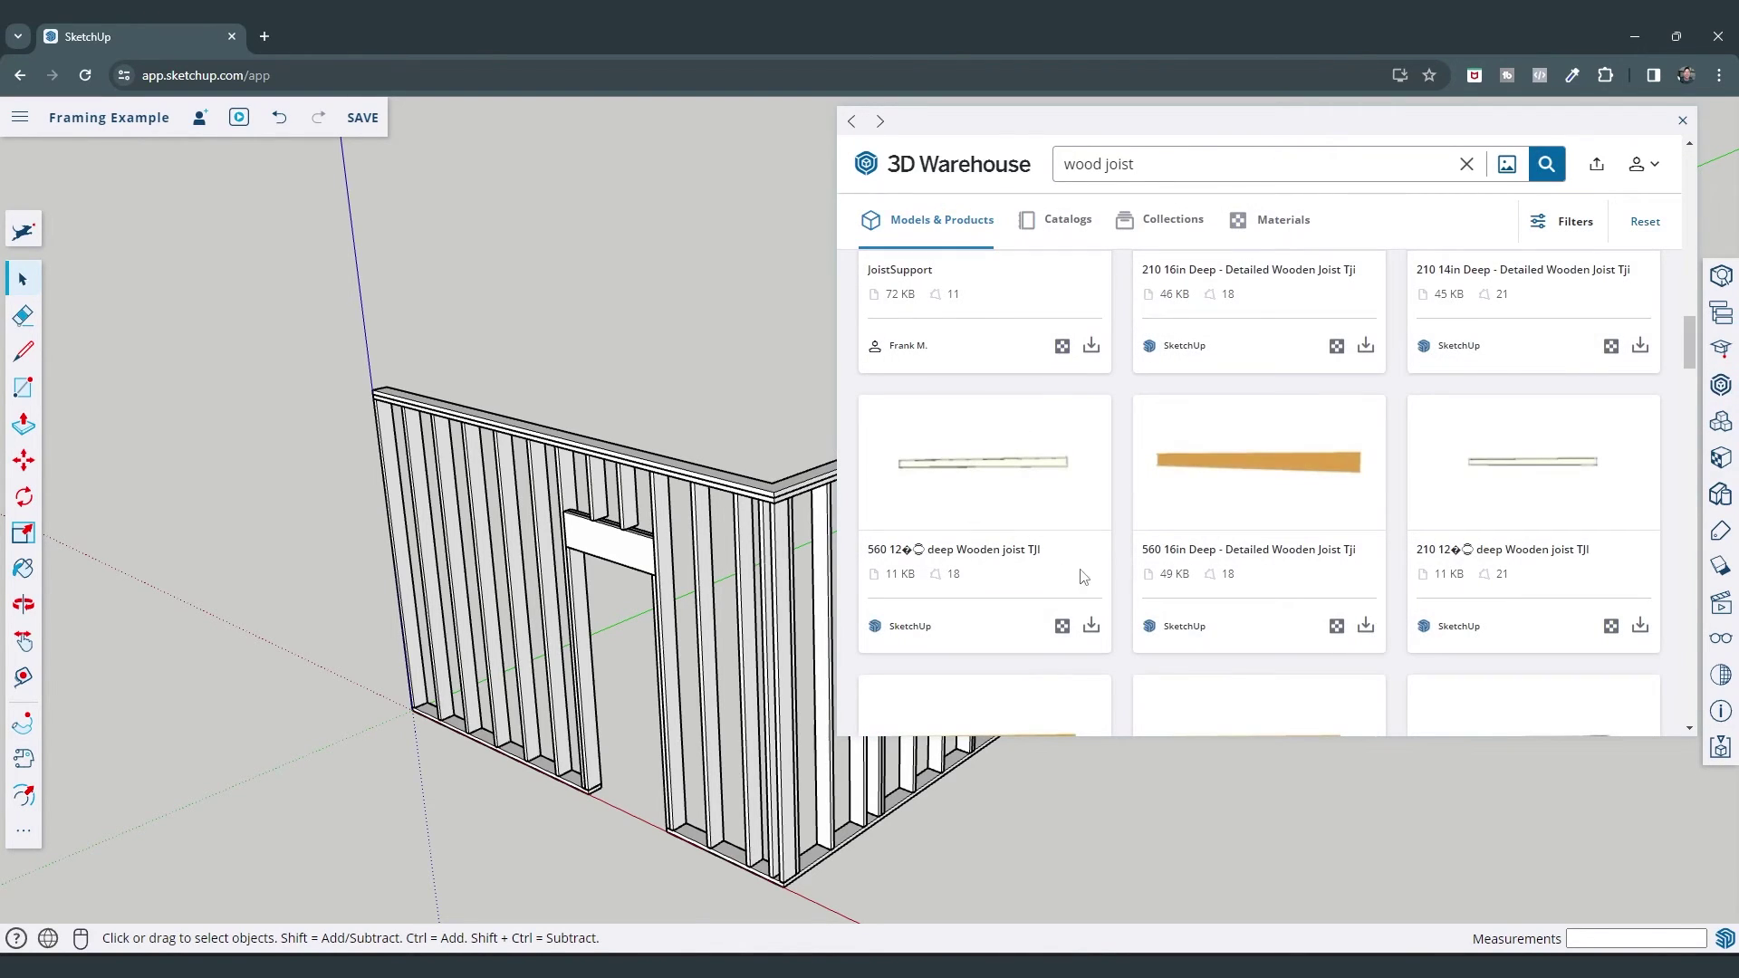
{"action": "scroll", "coordinate": [1083, 576], "scroll_direction": "up", "scroll_amount": 2}
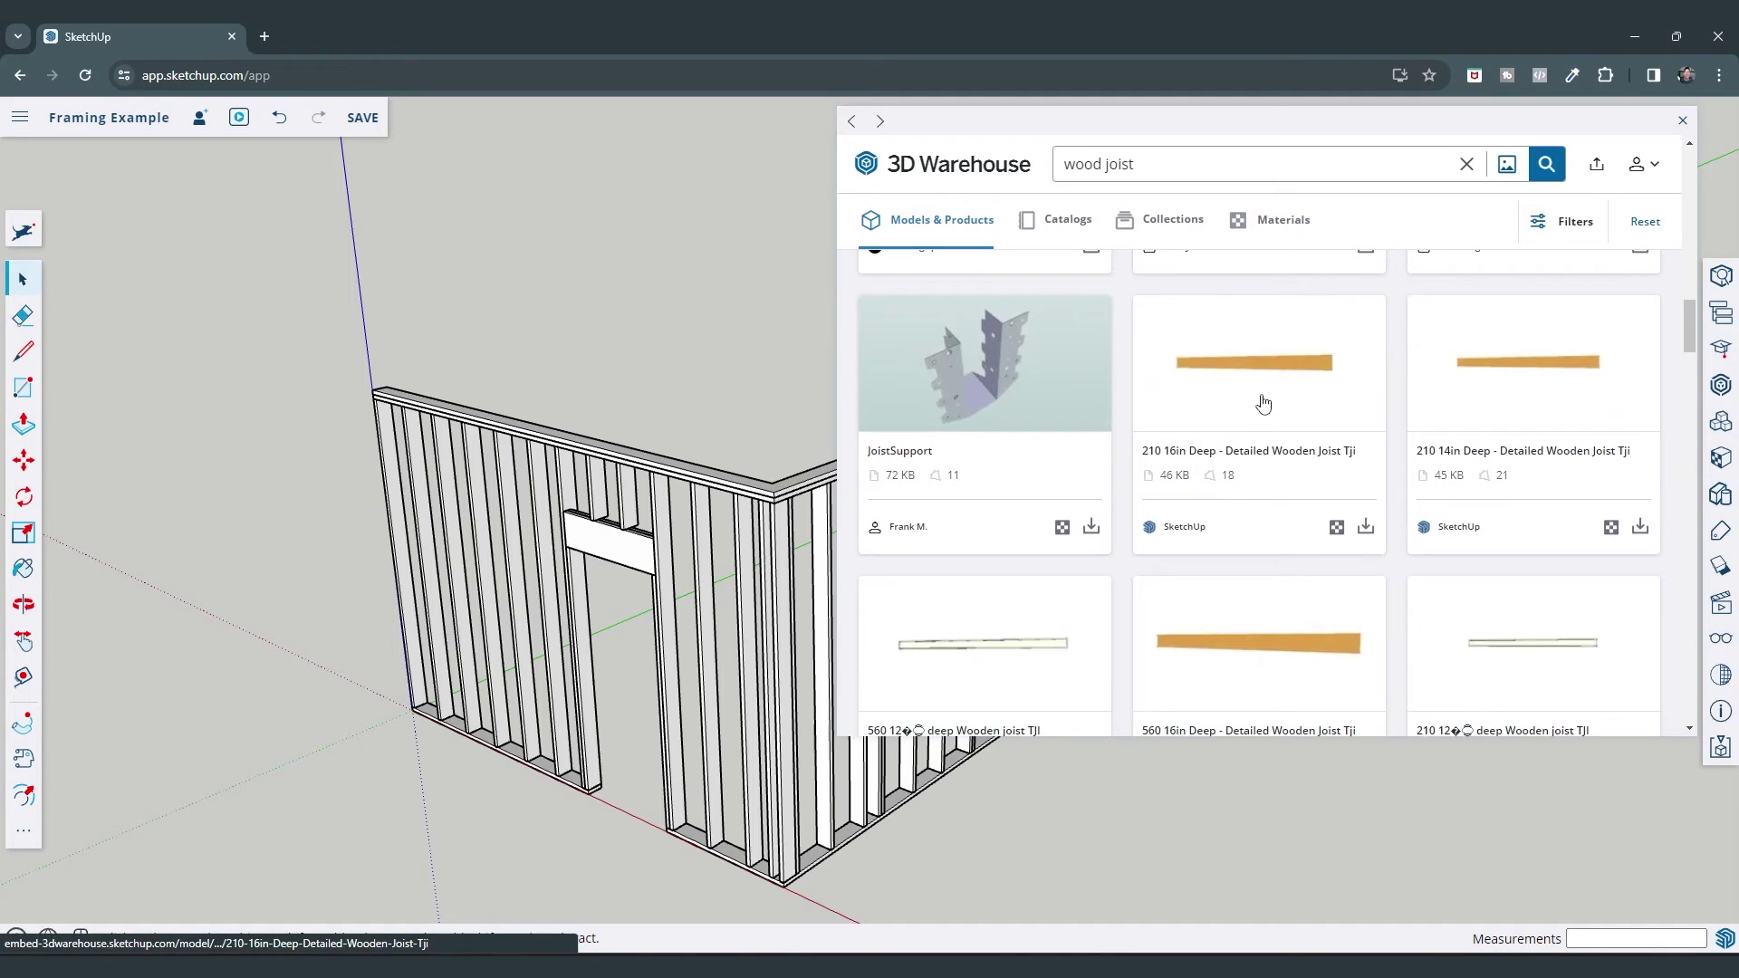
{"action": "scroll", "coordinate": [1275, 421], "scroll_direction": "down", "scroll_amount": 1}
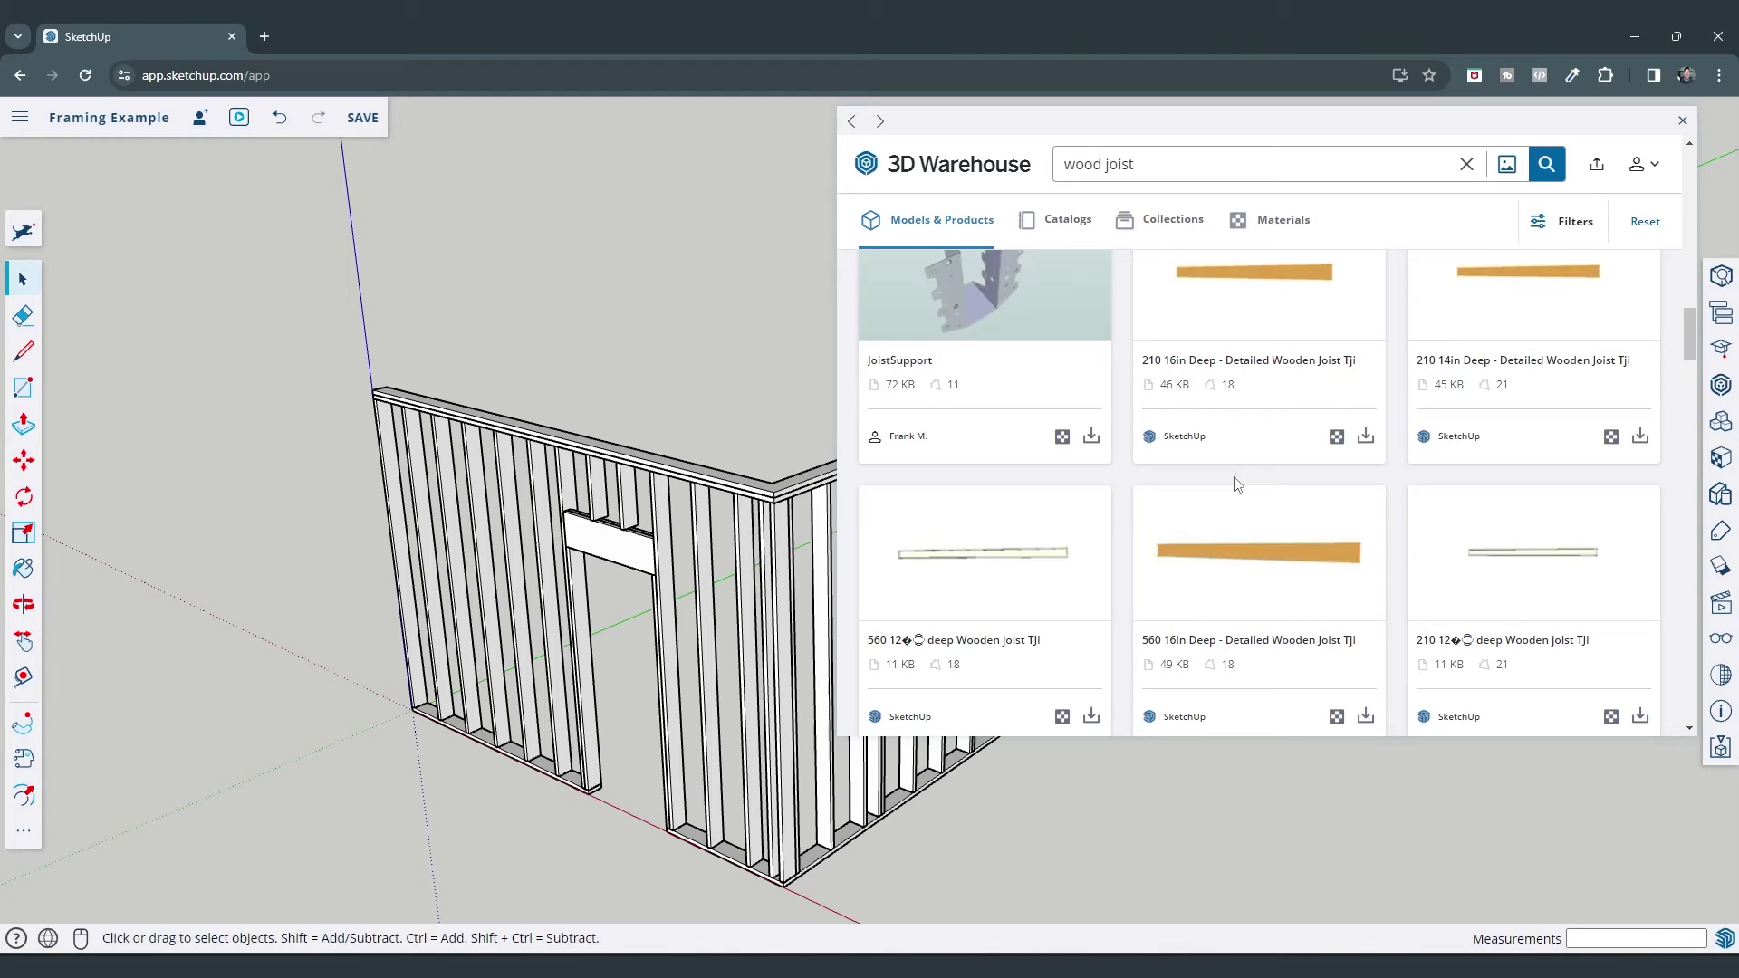
{"action": "scroll", "coordinate": [1222, 494], "scroll_direction": "down", "scroll_amount": 2}
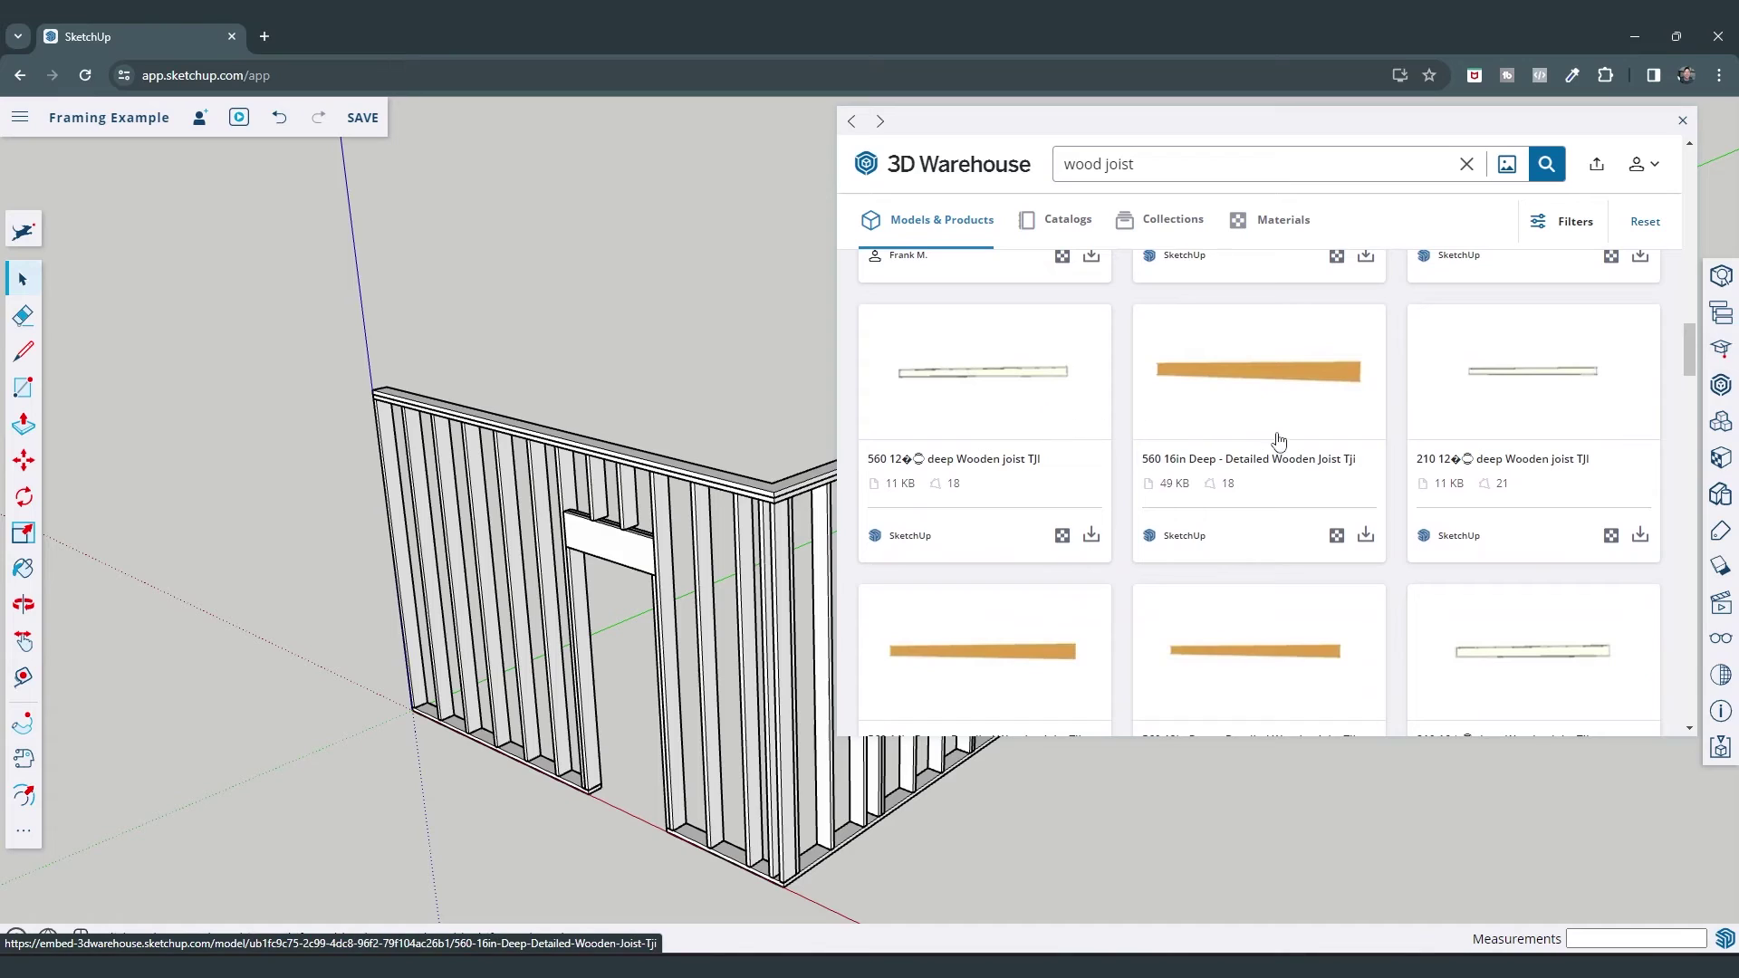
{"action": "left_click", "coordinate": [1555, 393]}
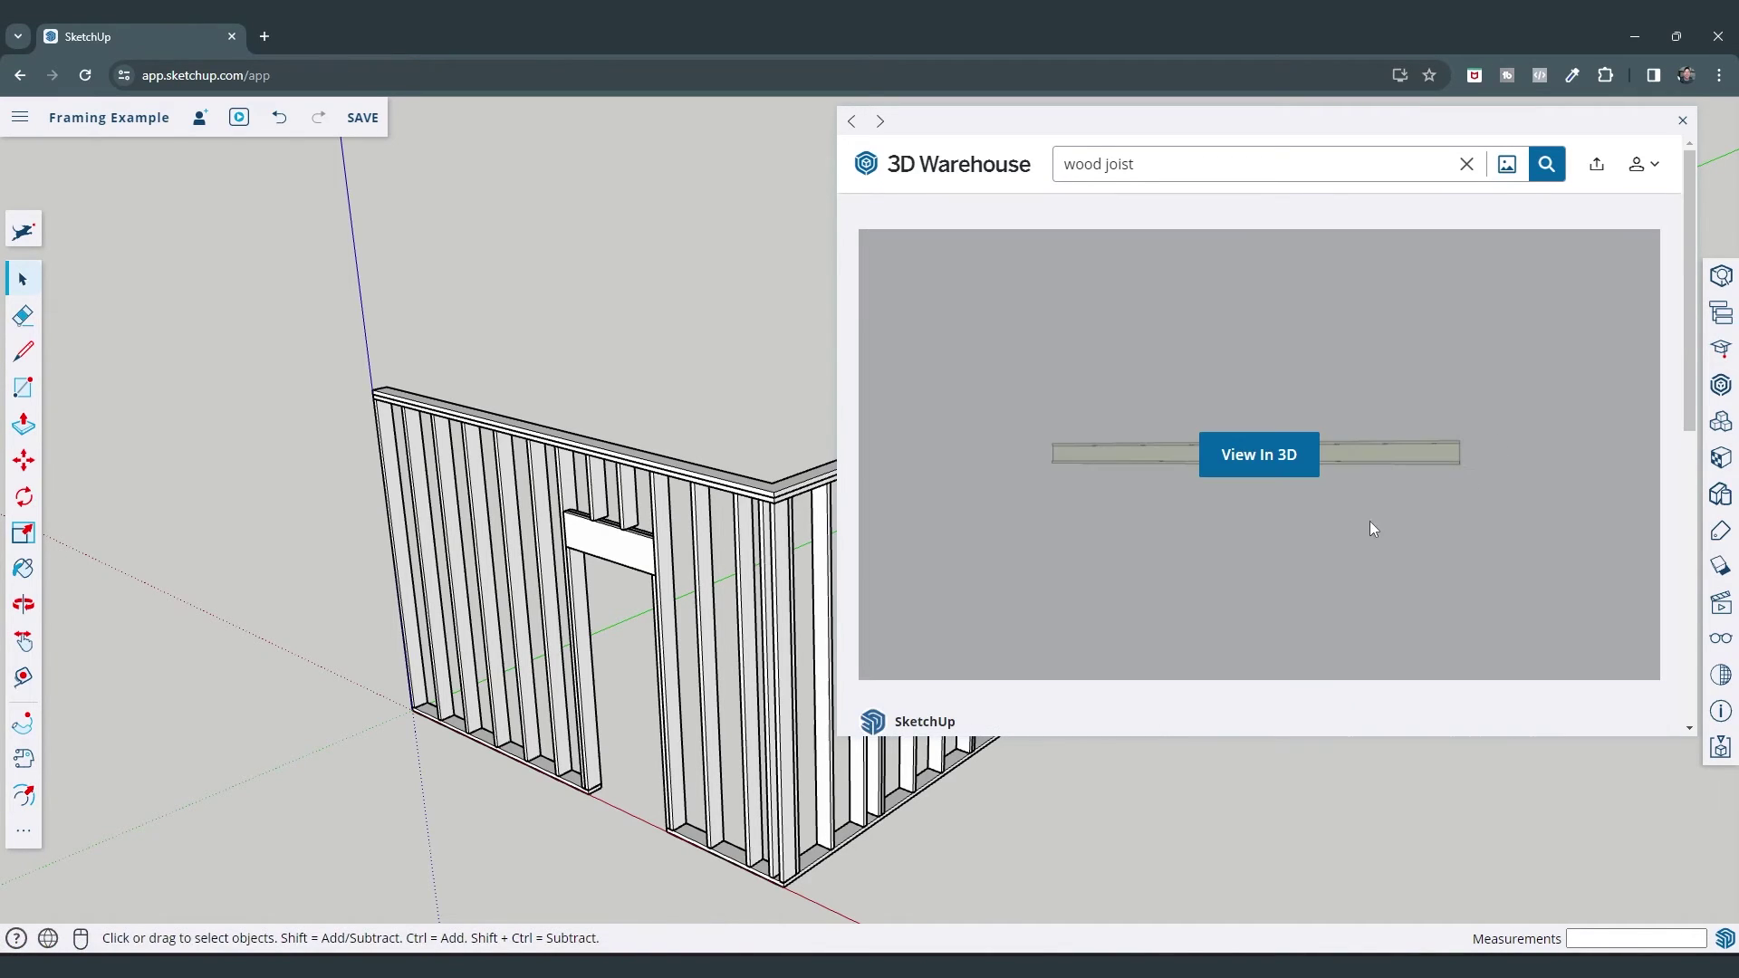
{"action": "left_click", "coordinate": [1550, 554]}
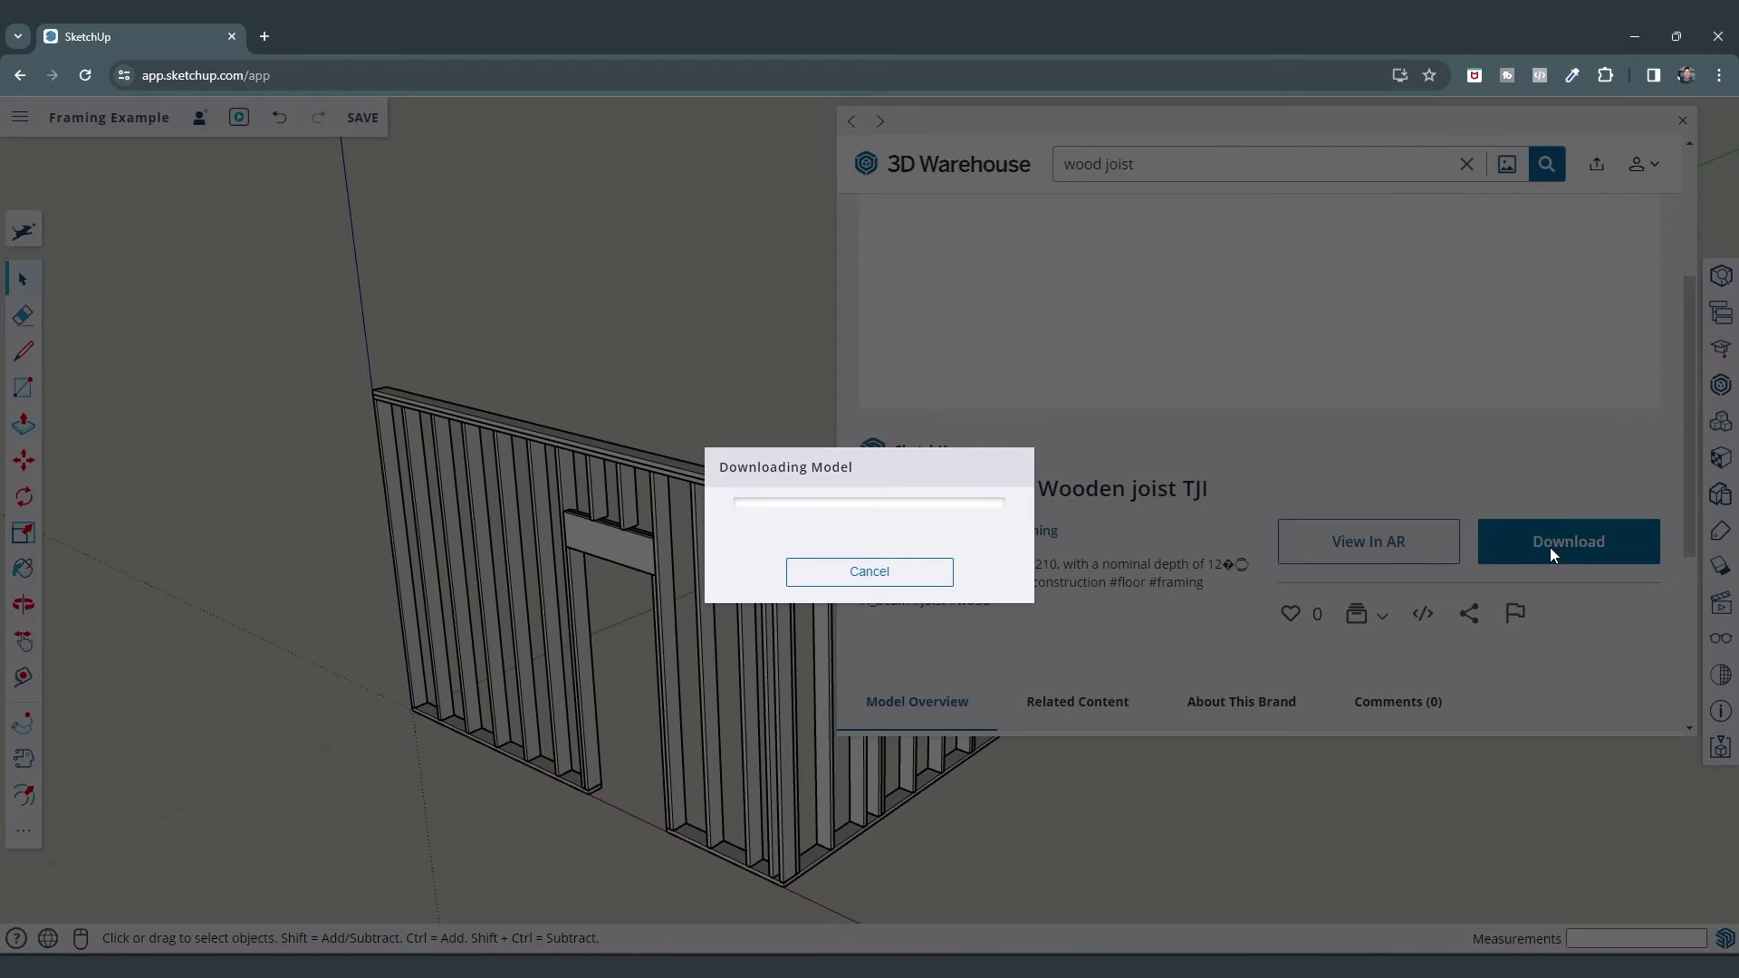
{"action": "left_click", "coordinate": [768, 491]}
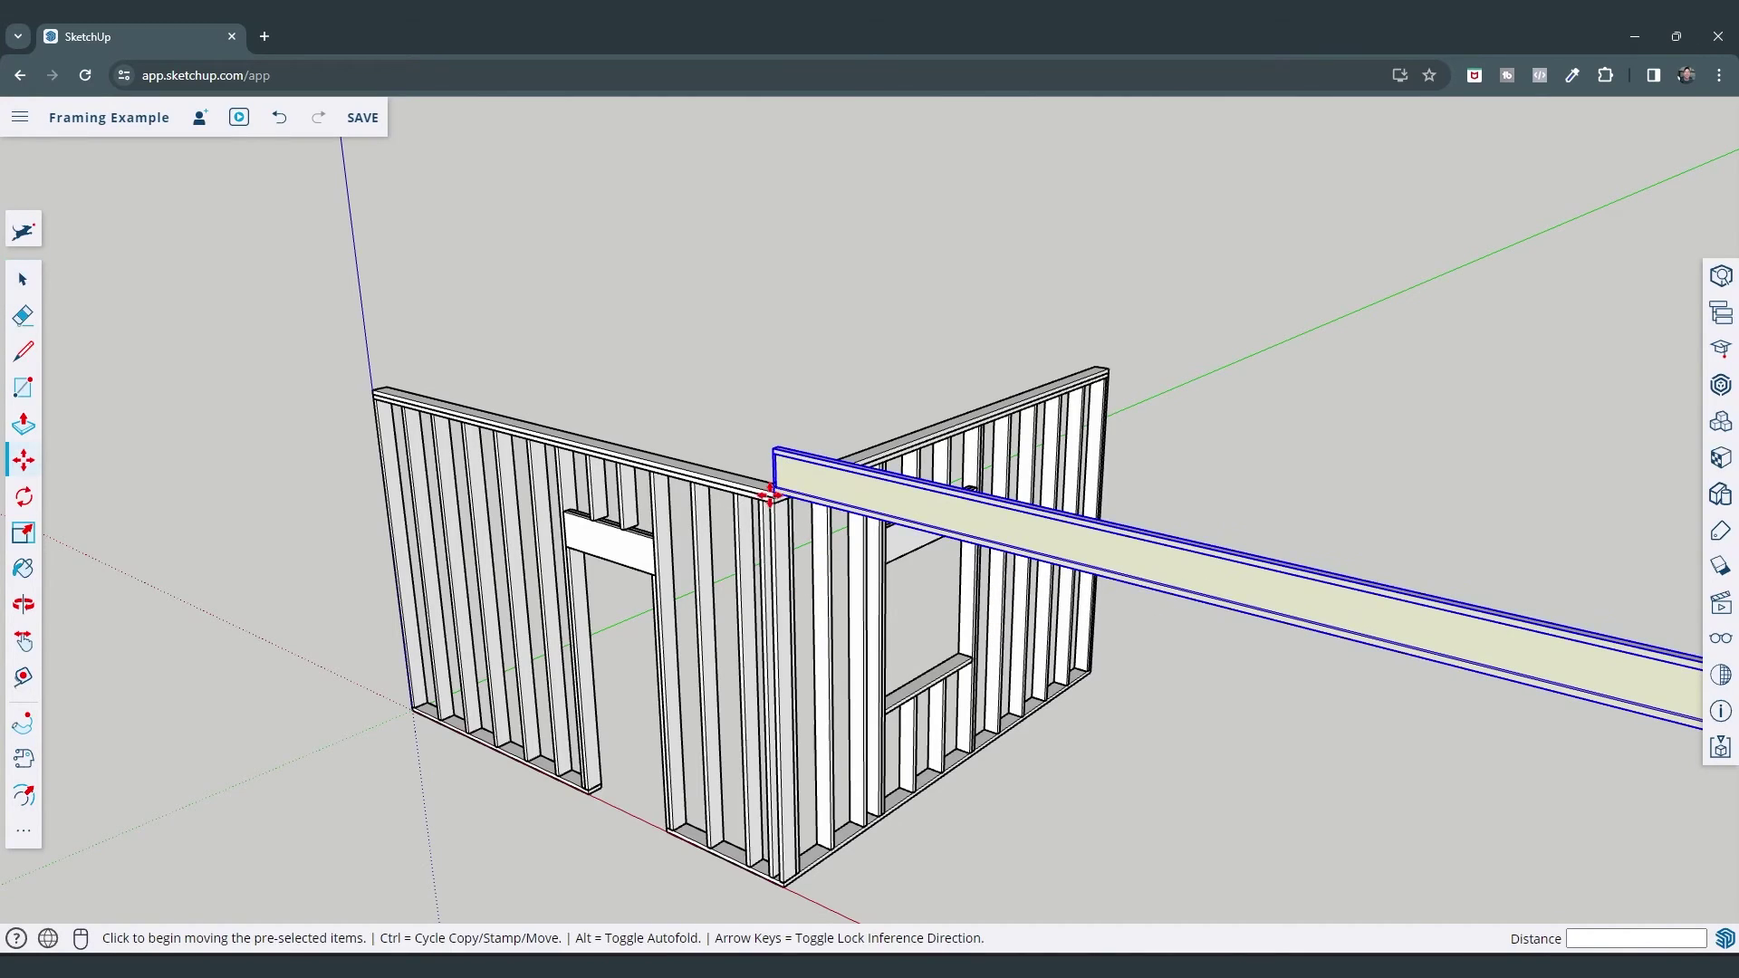
Rotate the joist 90 degrees about the top plates' outer corner so it runs along the window wall
{"action": "middle_click_drag", "start_coordinate": [776, 487], "coordinate": [1157, 562]}
{"action": "scroll", "coordinate": [1034, 523], "scroll_direction": "up", "scroll_amount": 5}
{"action": "key", "text": "q"}
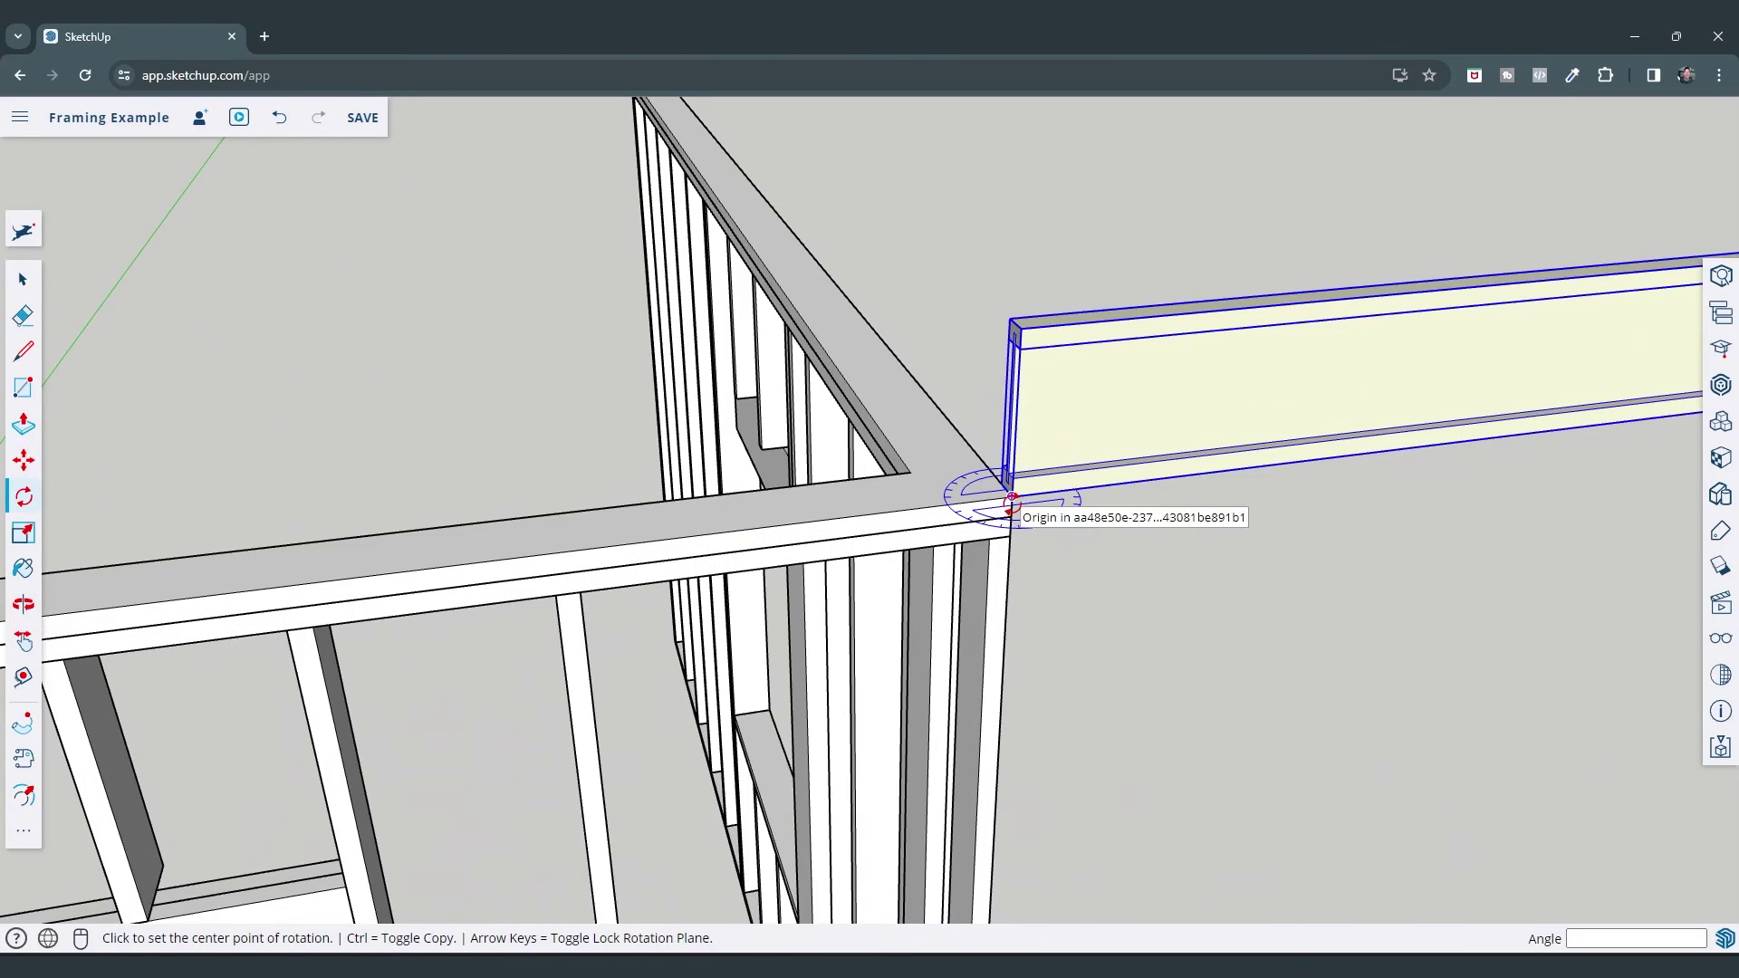
{"action": "left_click", "coordinate": [1012, 496]}
{"action": "left_click", "coordinate": [1111, 486]}
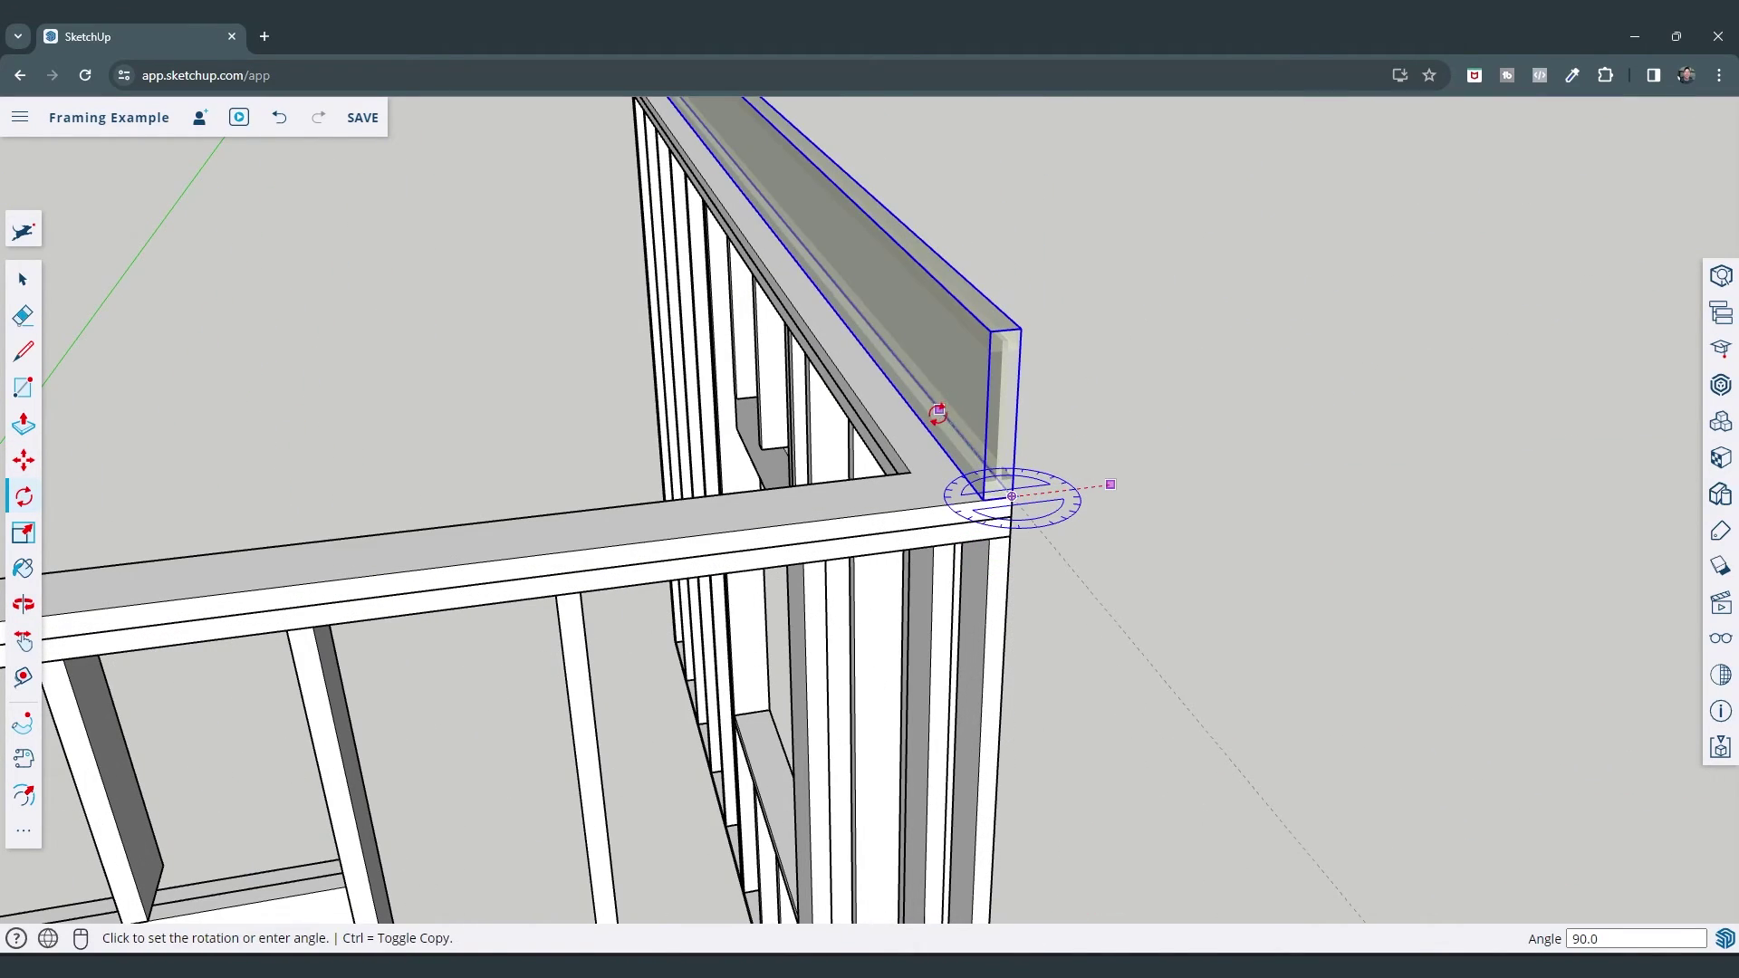
{"action": "left_click", "coordinate": [937, 413]}
Open the joist component for editing and push the end of its bottom flange back 5' to the window wall's end
{"action": "middle_click_drag", "start_coordinate": [1251, 470], "coordinate": [1064, 384]}
{"action": "scroll", "coordinate": [1259, 380], "scroll_direction": "down", "scroll_amount": 6}
{"action": "key", "text": "space"}
{"action": "double_click", "coordinate": [1001, 384]}
{"action": "scroll", "coordinate": [1144, 355], "scroll_direction": "up", "scroll_amount": 5}
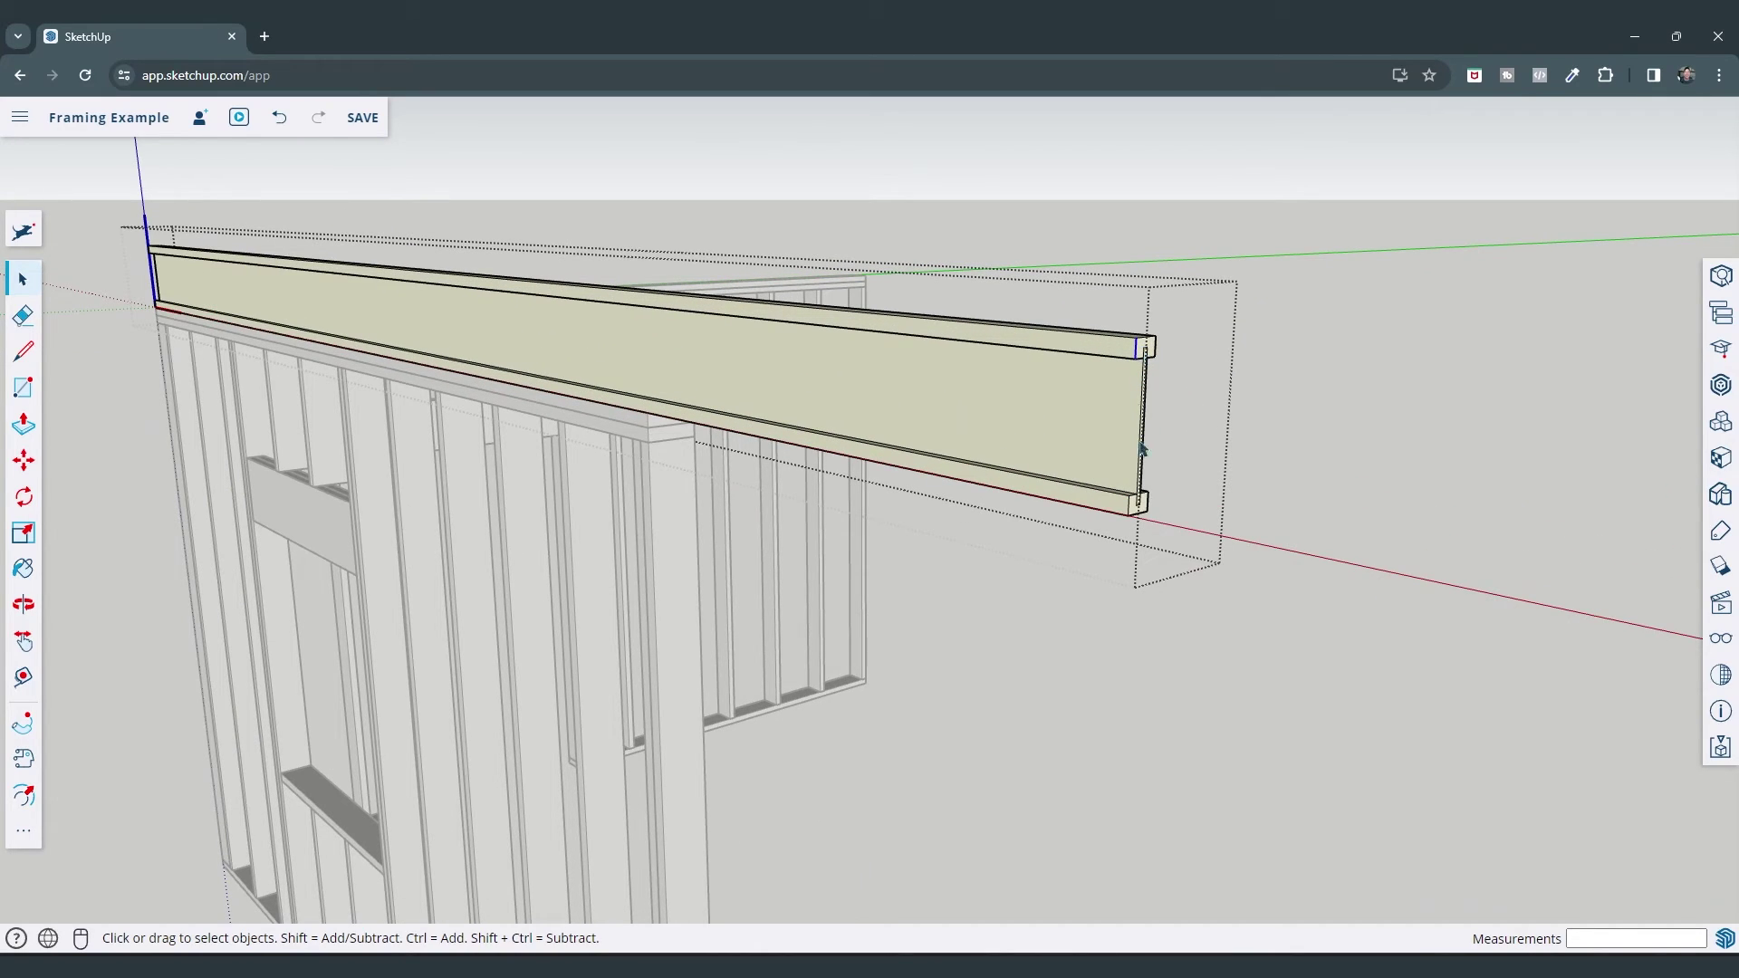
{"action": "key", "text": "p"}
{"action": "left_click", "coordinate": [1132, 514]}
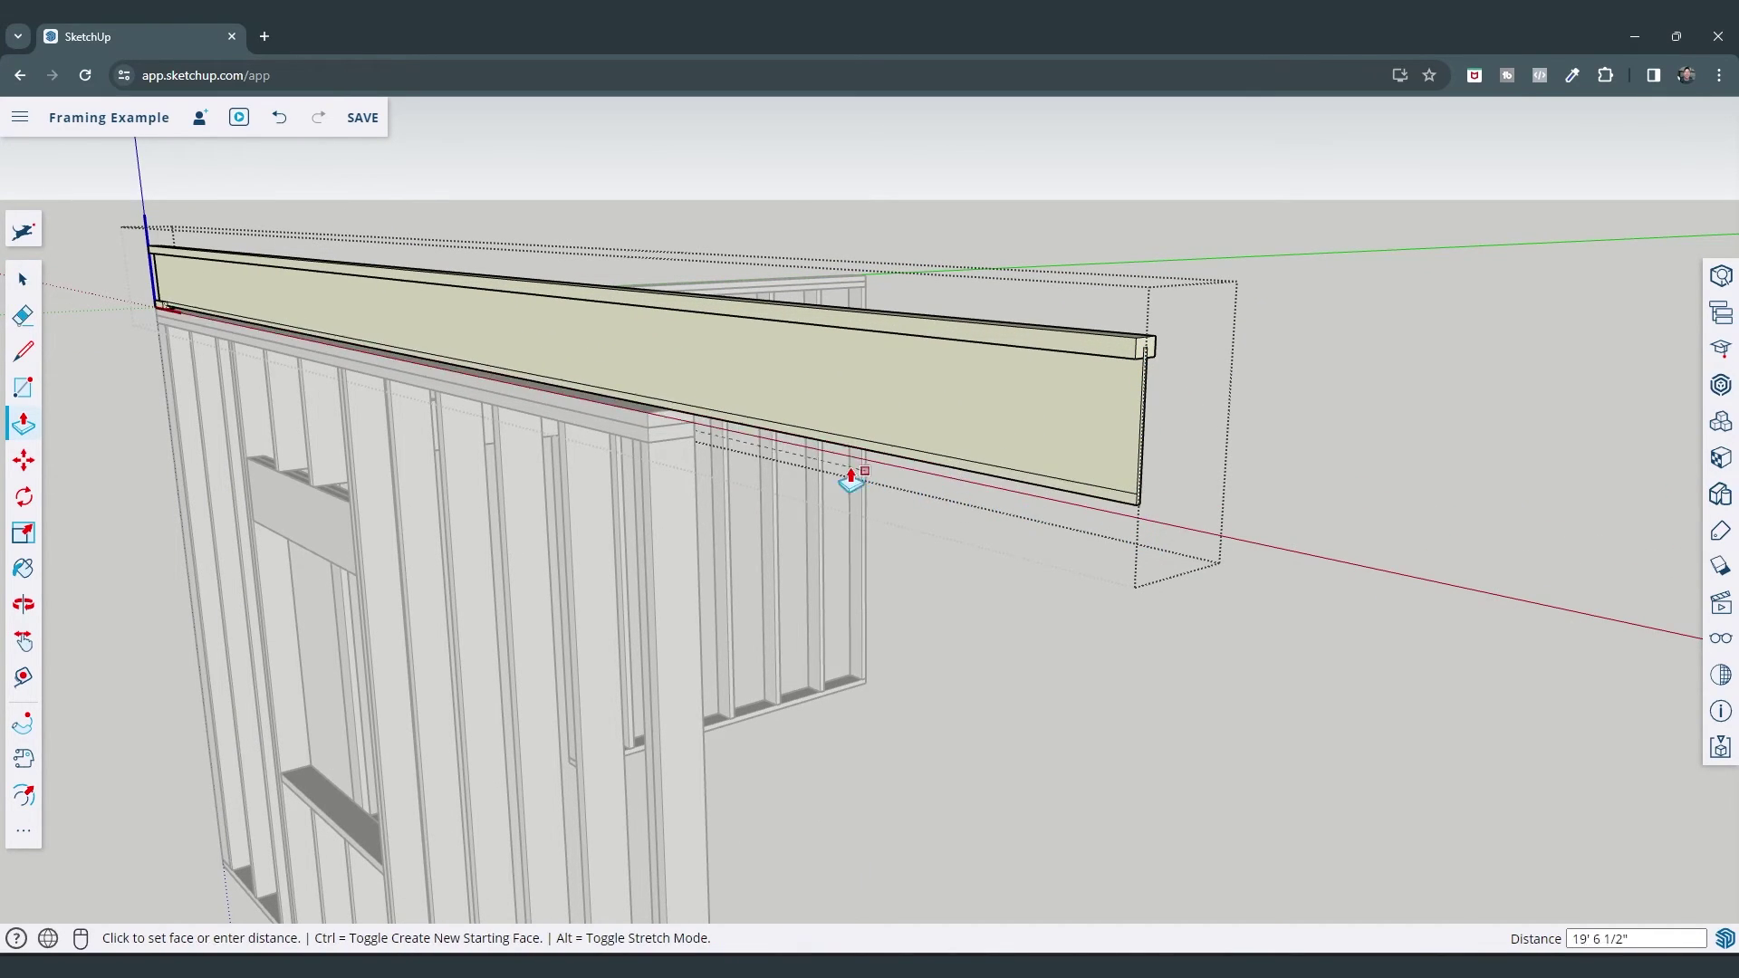
{"action": "left_click", "coordinate": [653, 413]}
Push the ends of the joist's web and top flange back 5' to match the shortened bottom flange
{"action": "scroll", "coordinate": [1132, 419], "scroll_direction": "up", "scroll_amount": 3}
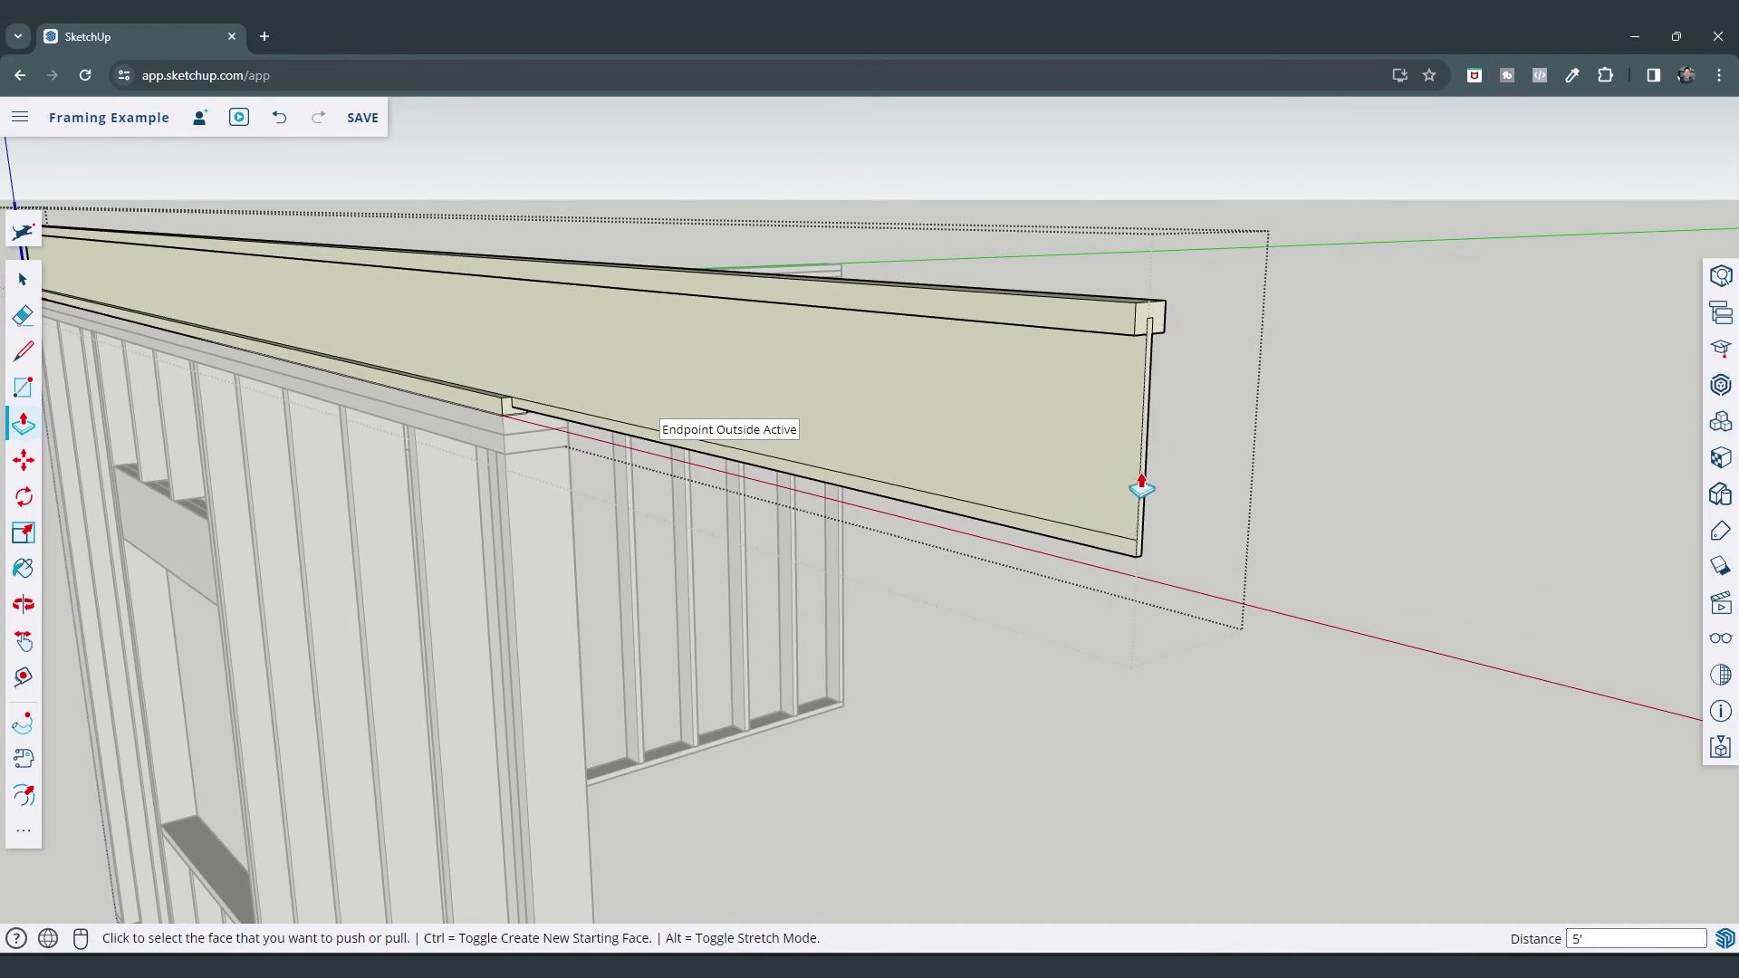
{"action": "key", "text": "ctrl+z"}
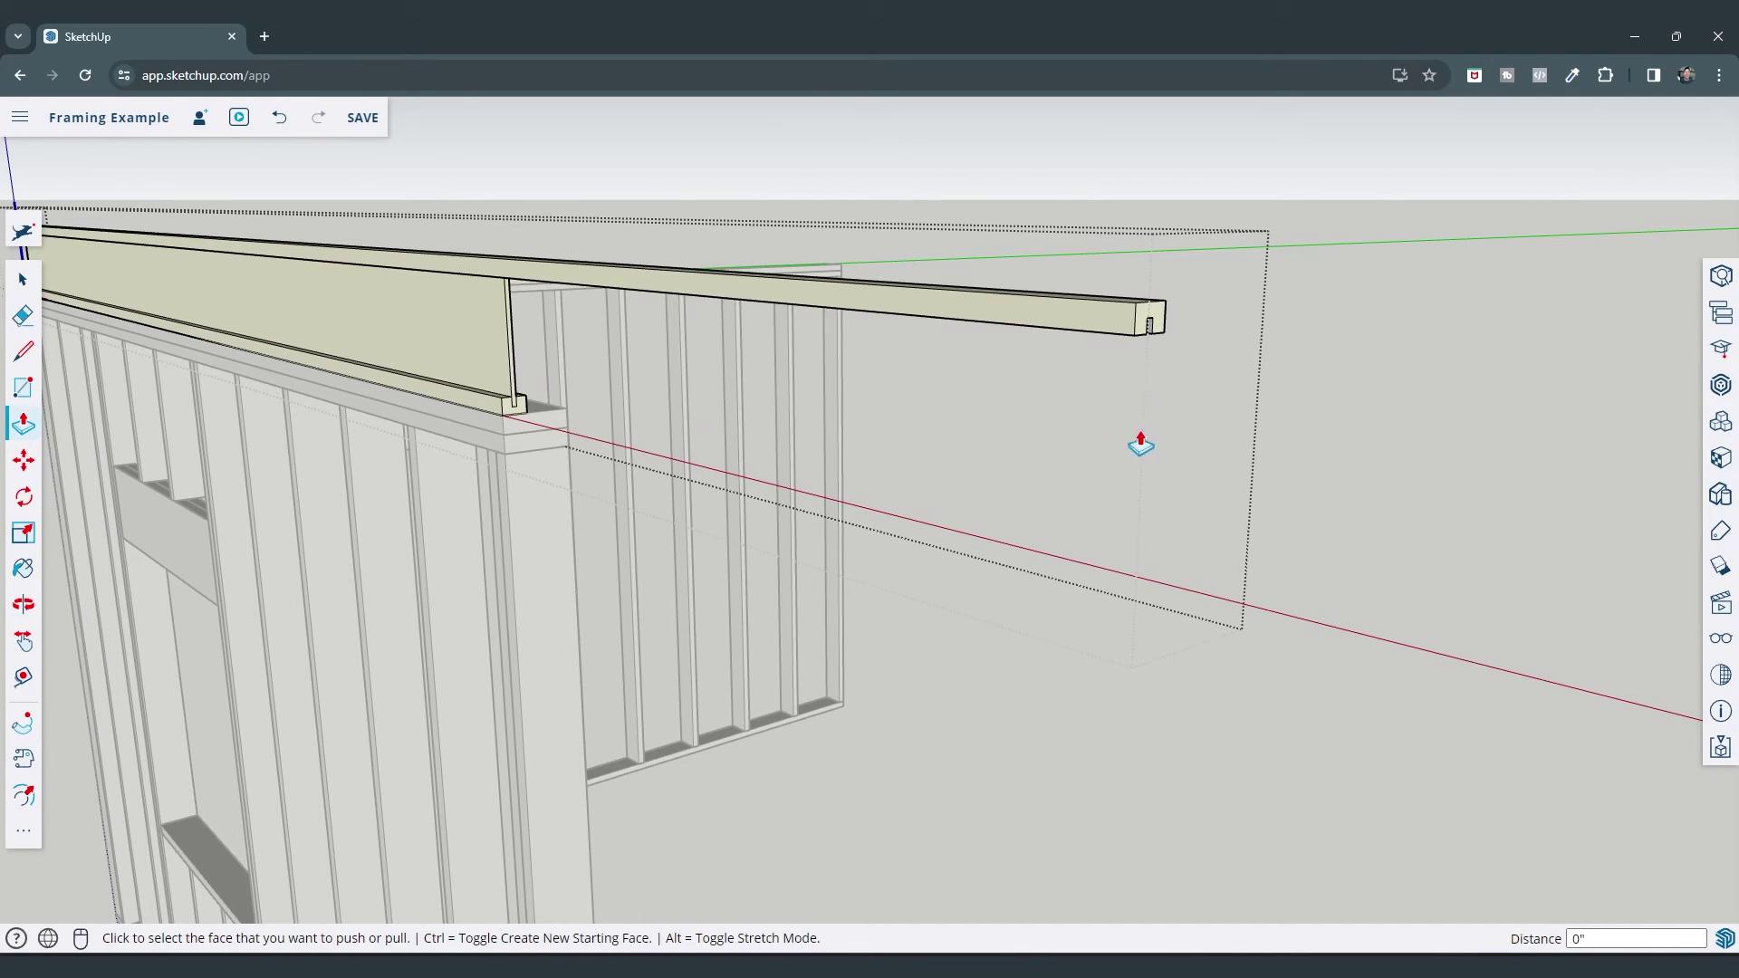
{"action": "left_click", "coordinate": [1146, 318]}
{"action": "key", "text": "ctrl+z"}
{"action": "scroll", "coordinate": [959, 359], "scroll_direction": "down", "scroll_amount": 5}
{"action": "middle_click_drag", "start_coordinate": [882, 361], "coordinate": [773, 361]}
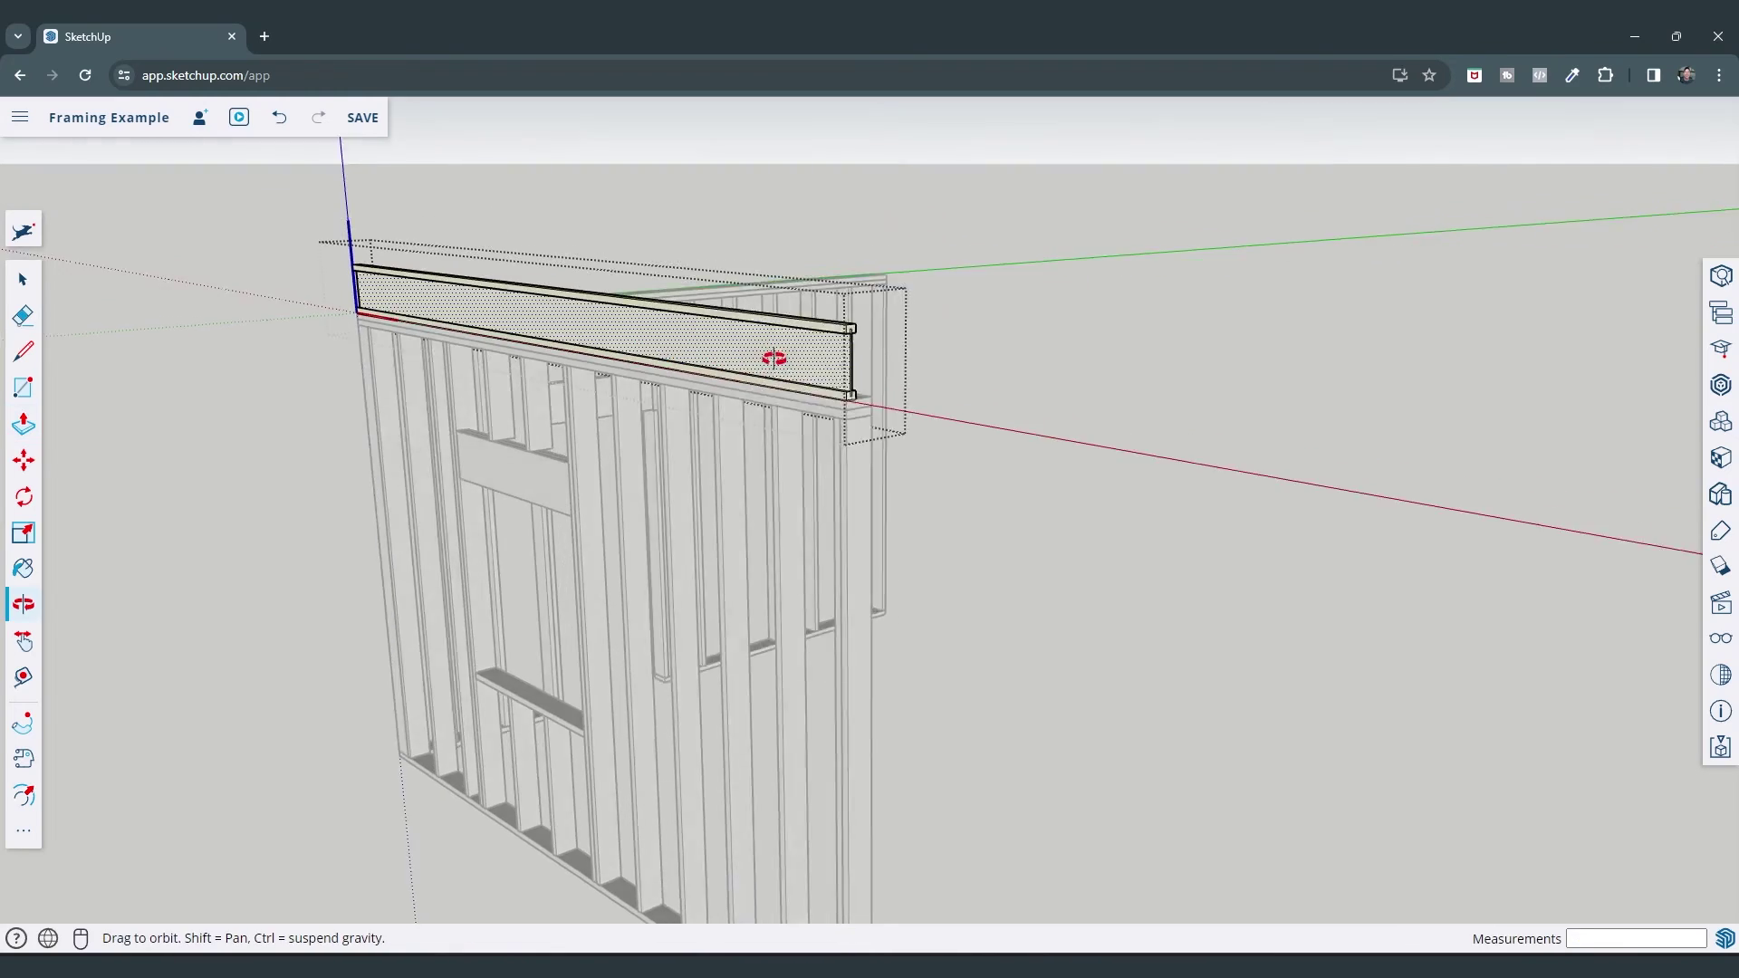
{"action": "scroll", "coordinate": [920, 427], "scroll_direction": "up", "scroll_amount": 6}
{"action": "scroll", "coordinate": [905, 390], "scroll_direction": "up", "scroll_amount": 2}
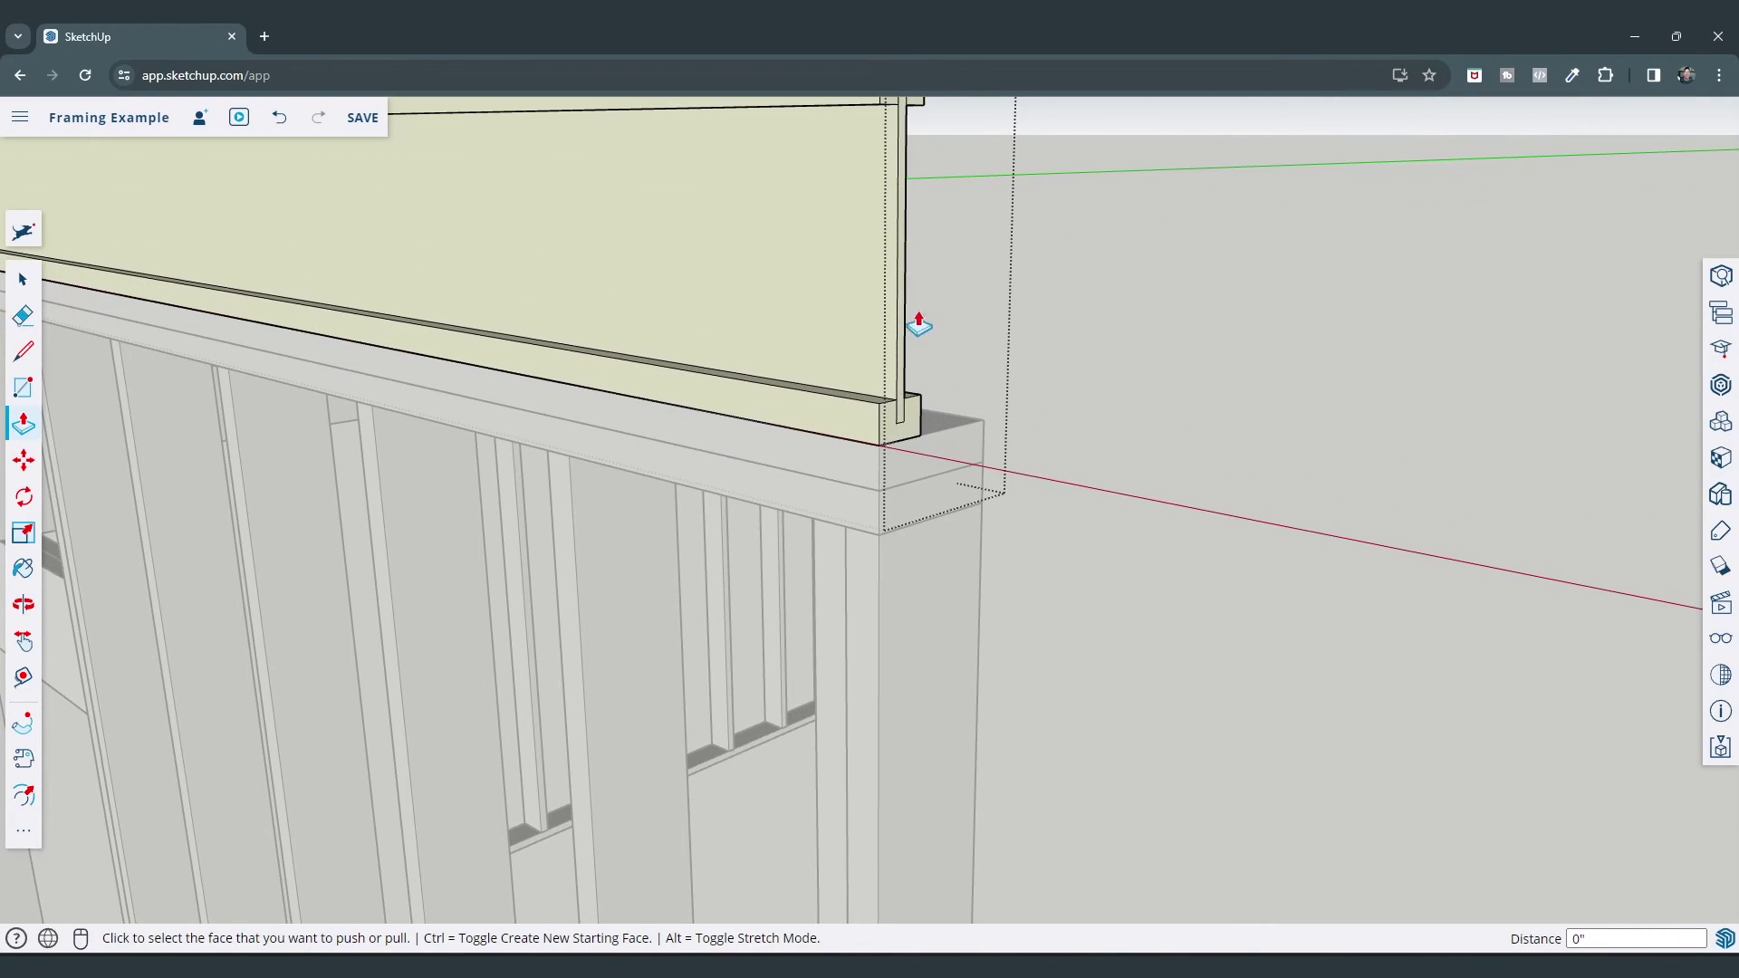
{"action": "scroll", "coordinate": [1177, 444], "scroll_direction": "down", "scroll_amount": 5}
{"action": "key", "text": "space"}
Reset the material of all the joist's geometry to Default material
{"action": "middle_click_drag", "start_coordinate": [1192, 446], "coordinate": [973, 399]}
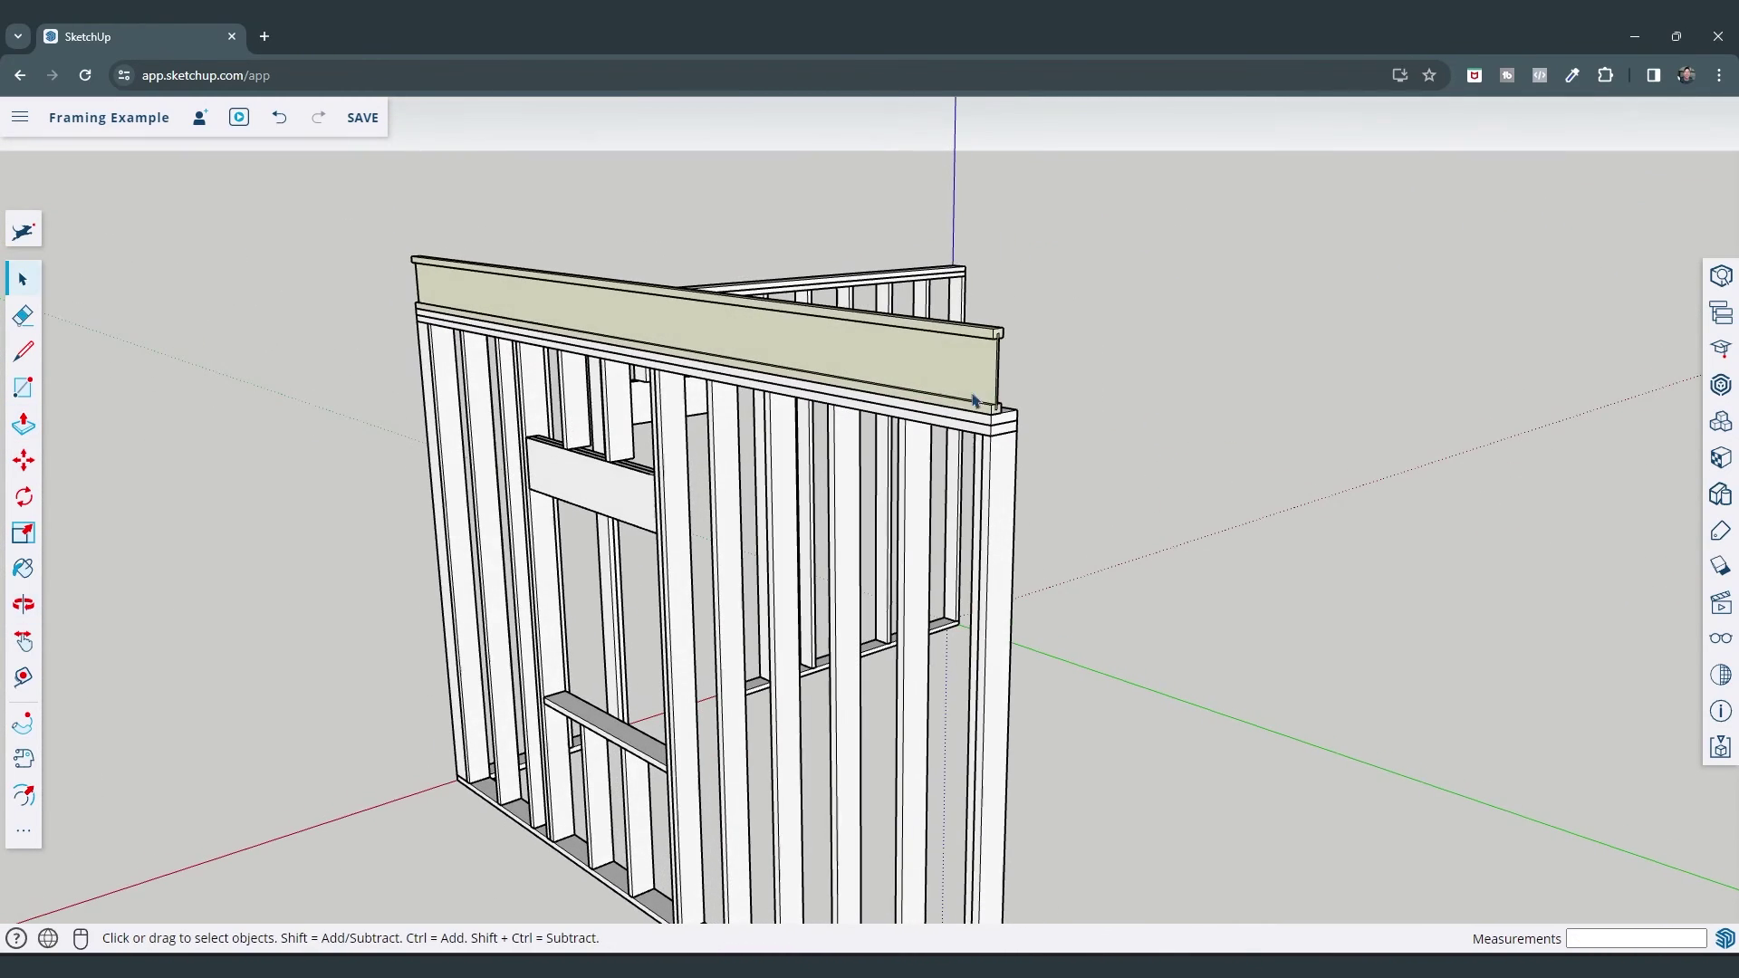
{"action": "left_click", "coordinate": [942, 378]}
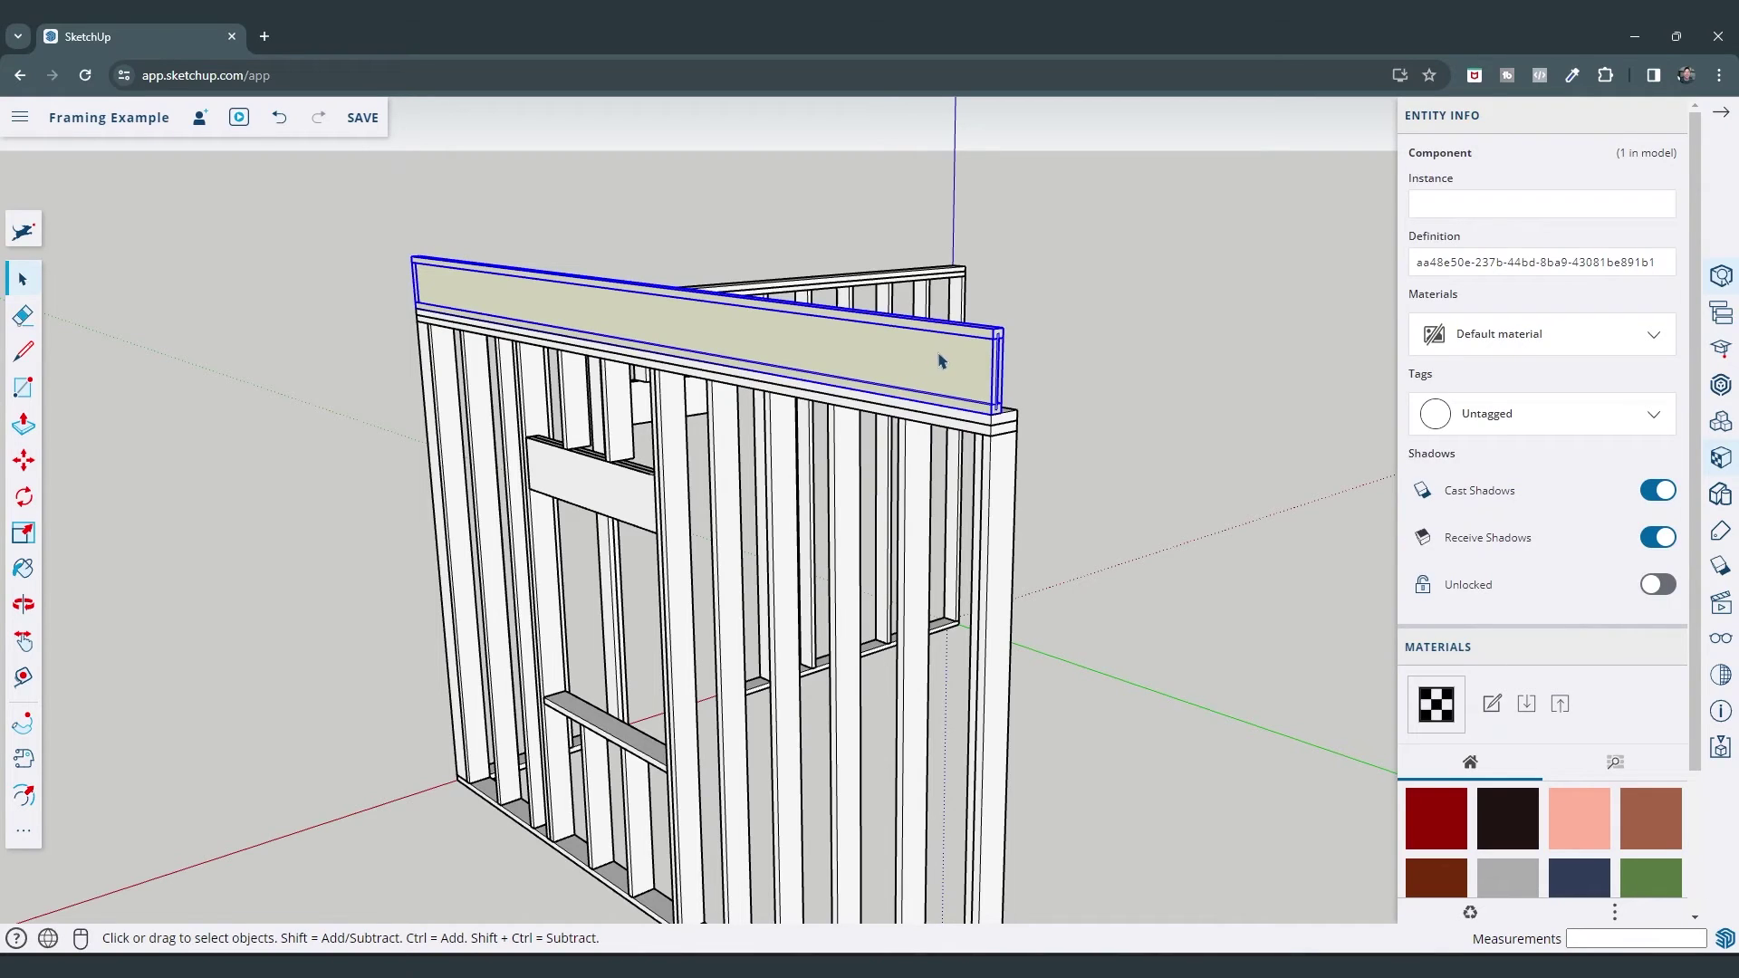
{"action": "triple_click", "coordinate": [943, 358]}
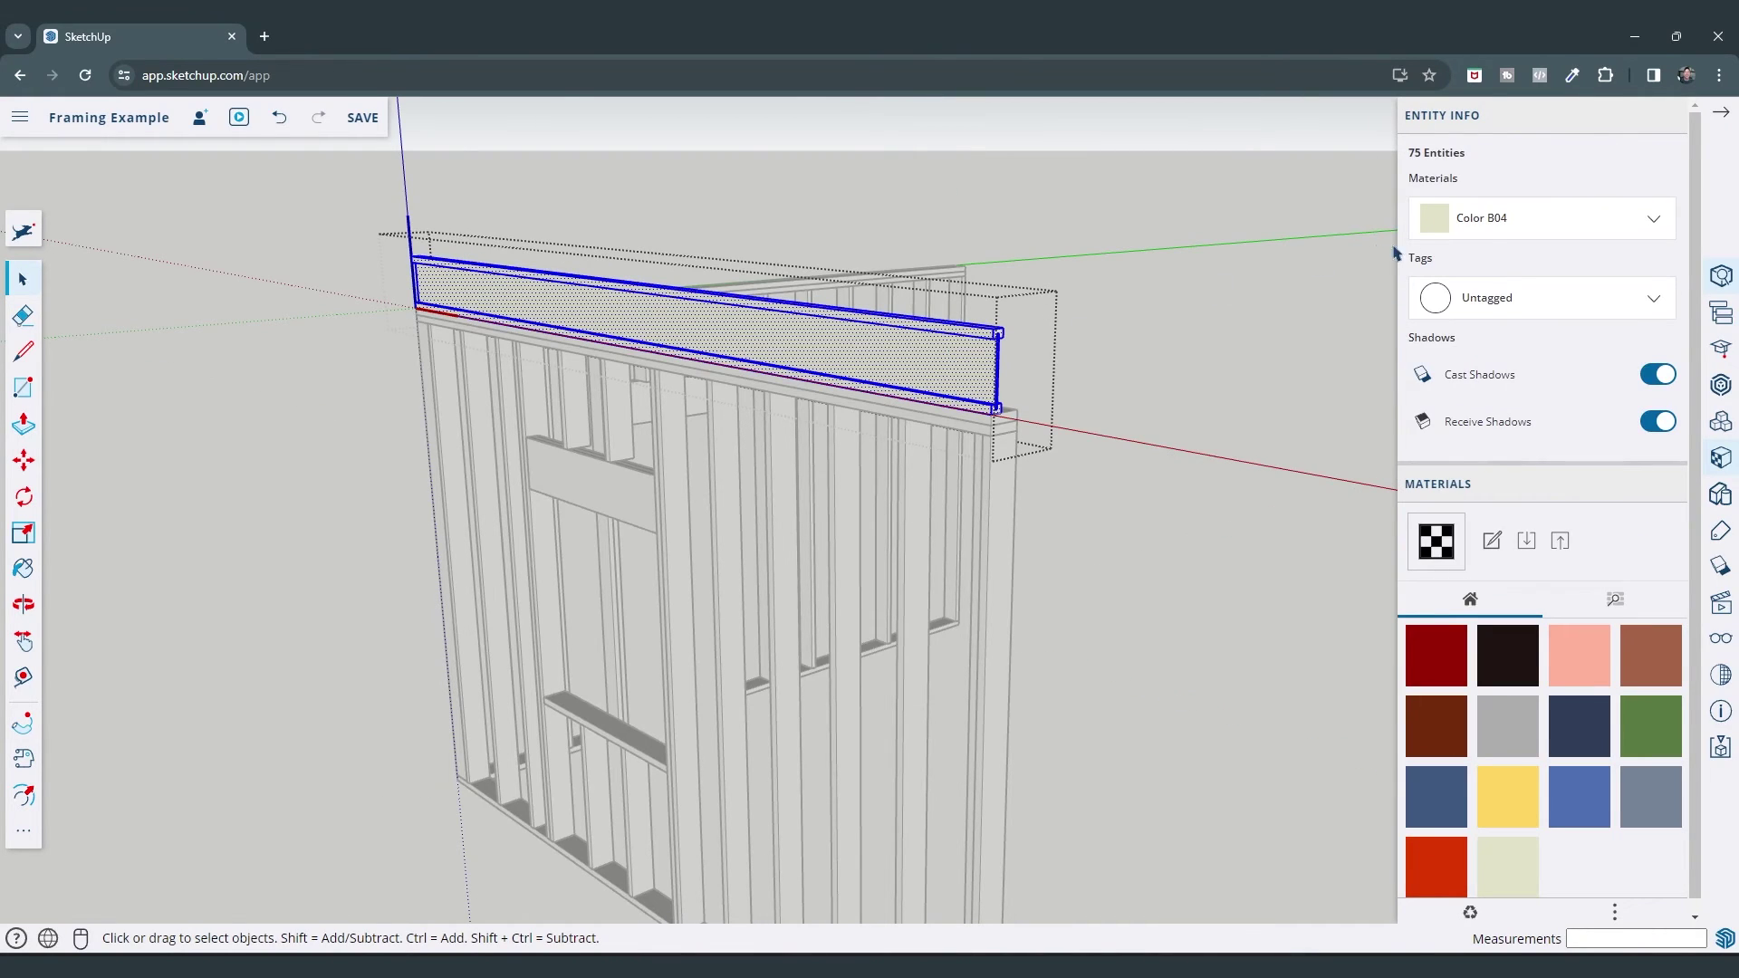
{"action": "left_click", "coordinate": [1490, 220]}
{"action": "left_click", "coordinate": [1508, 259]}
{"action": "left_click", "coordinate": [1277, 295]}
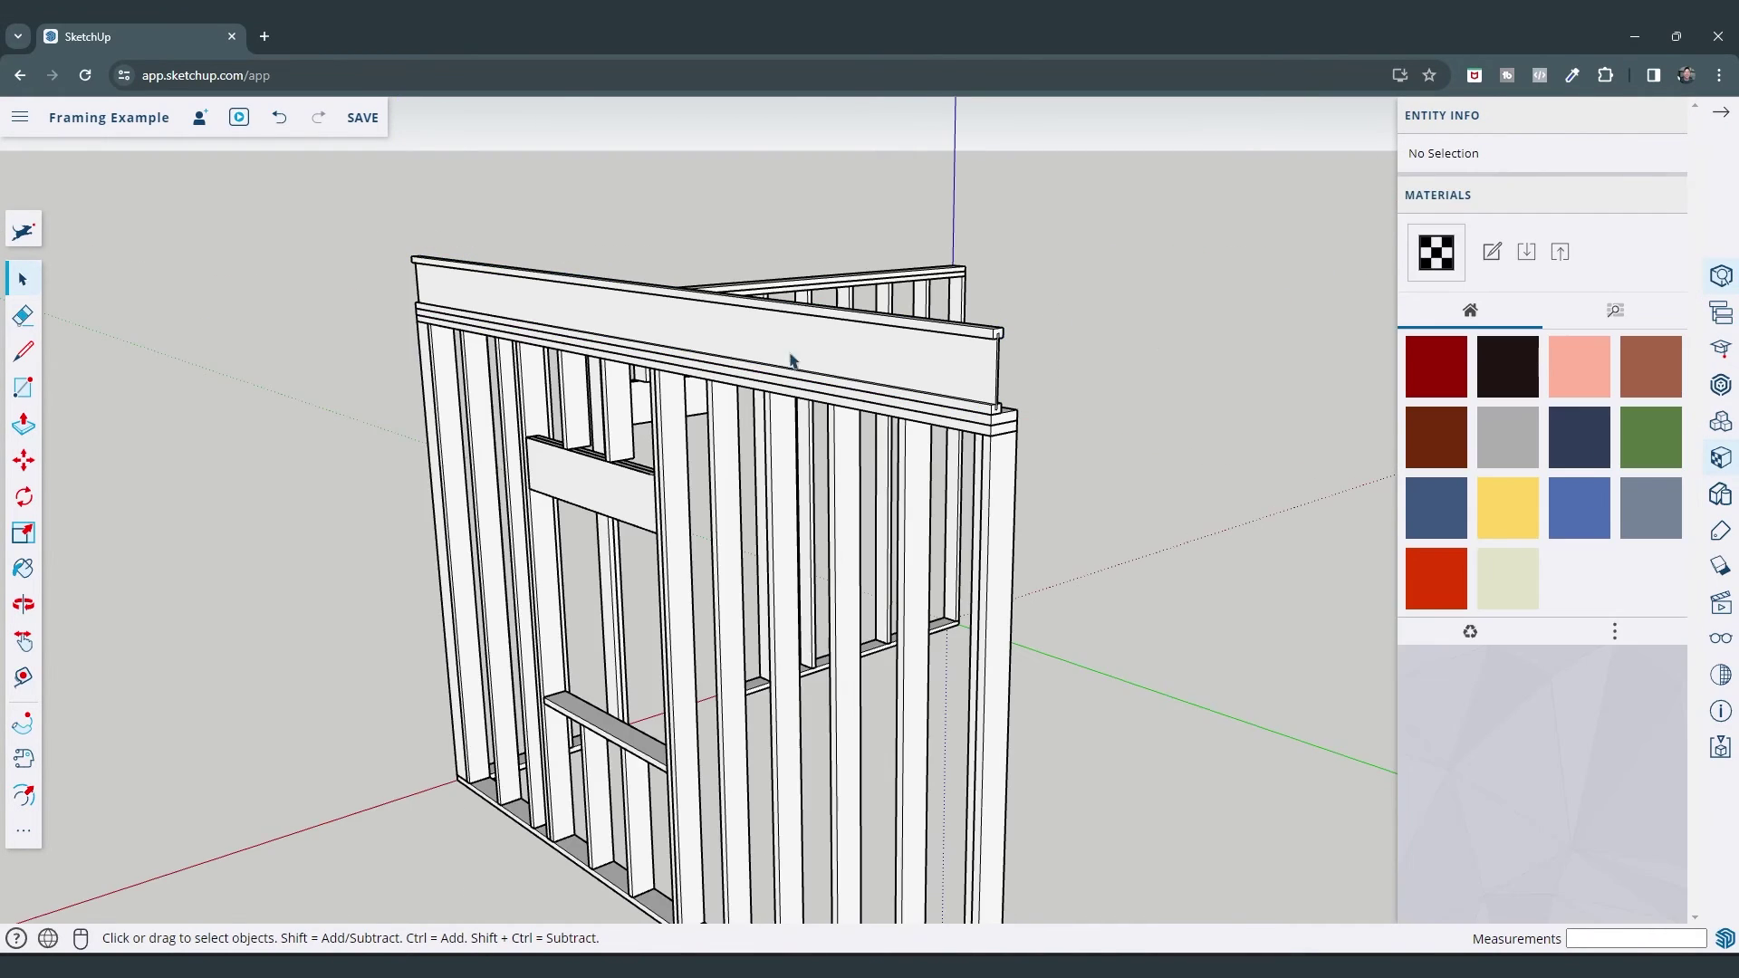
Copy the joist 16 inches along the top plate of the door wall, away from the corner
{"action": "middle_click_drag", "start_coordinate": [790, 361], "coordinate": [1026, 338]}
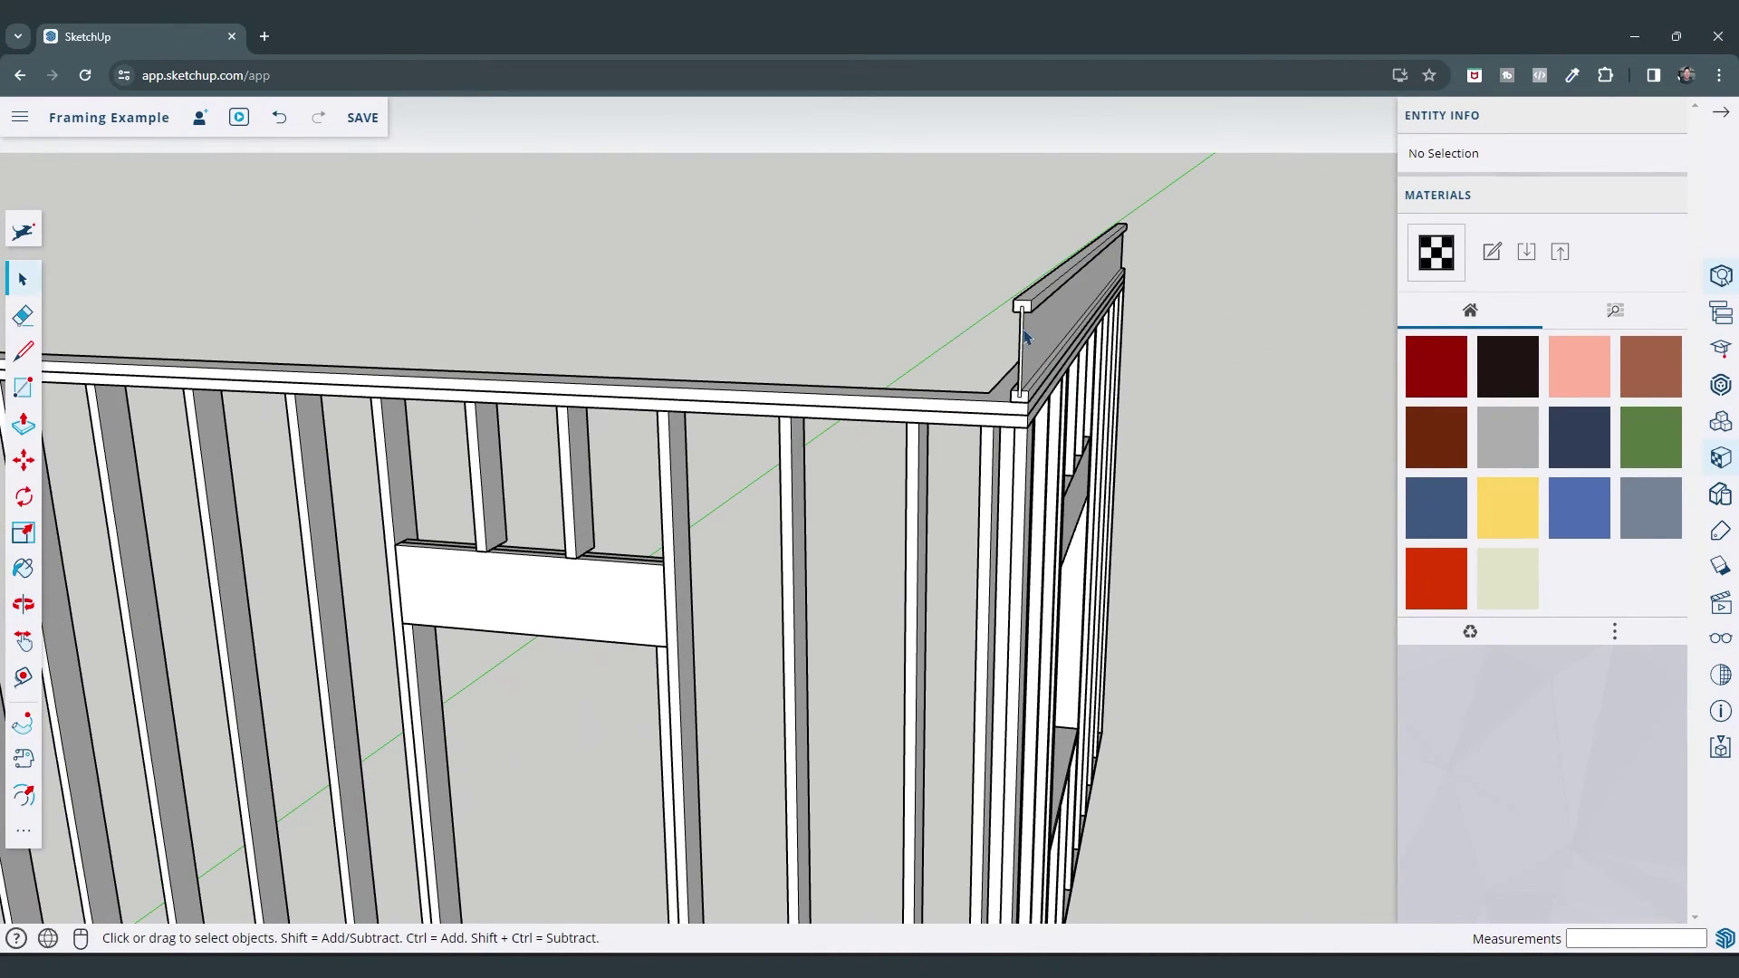
{"action": "left_click", "coordinate": [1042, 352]}
{"action": "key", "text": "m"}
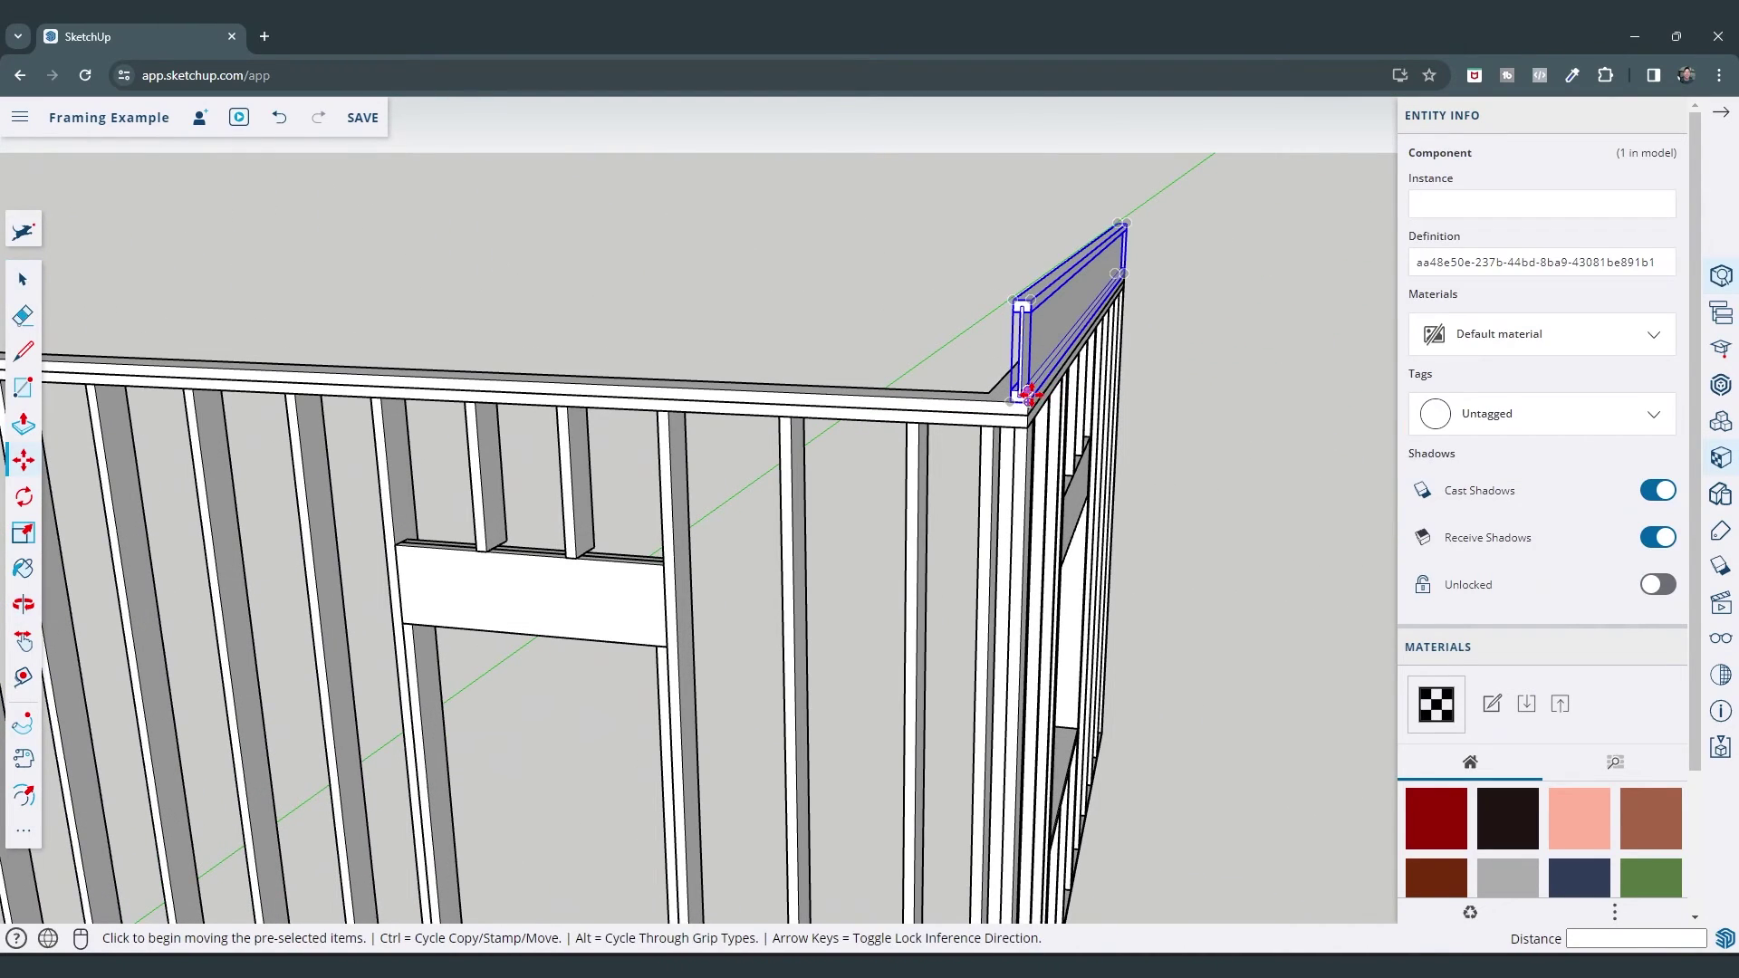
{"action": "key", "text": "ctrl"}
{"action": "left_click", "coordinate": [1014, 404]}
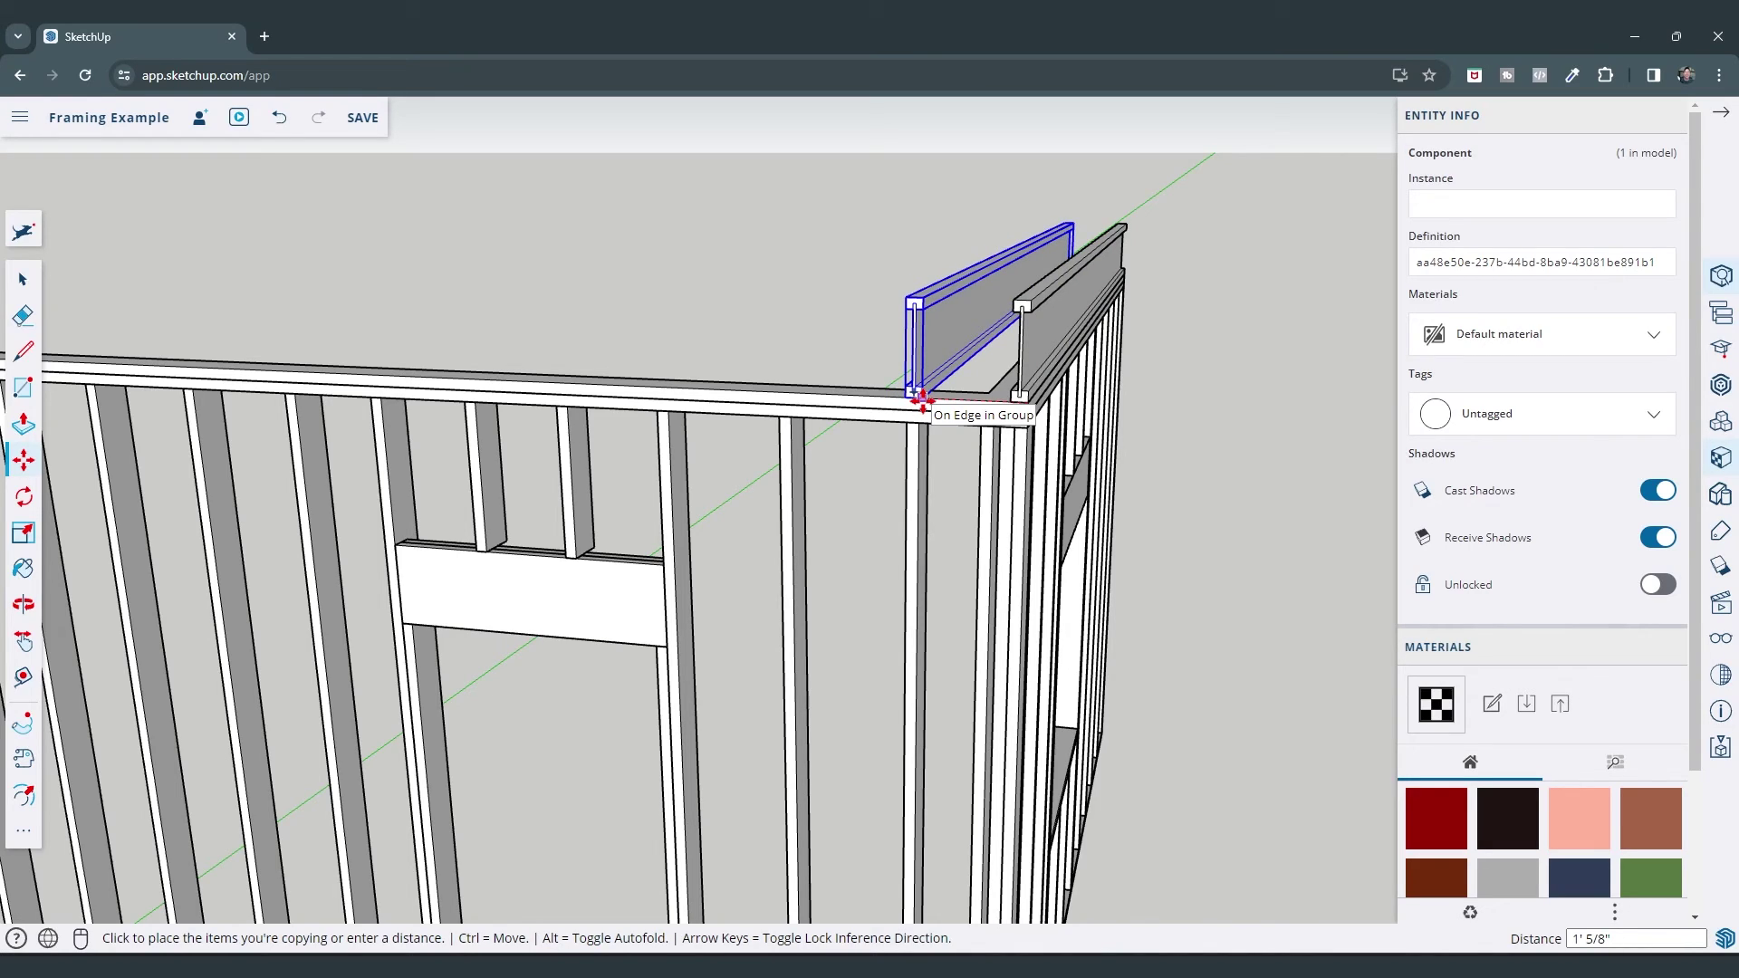
{"action": "key", "text": "Return"}
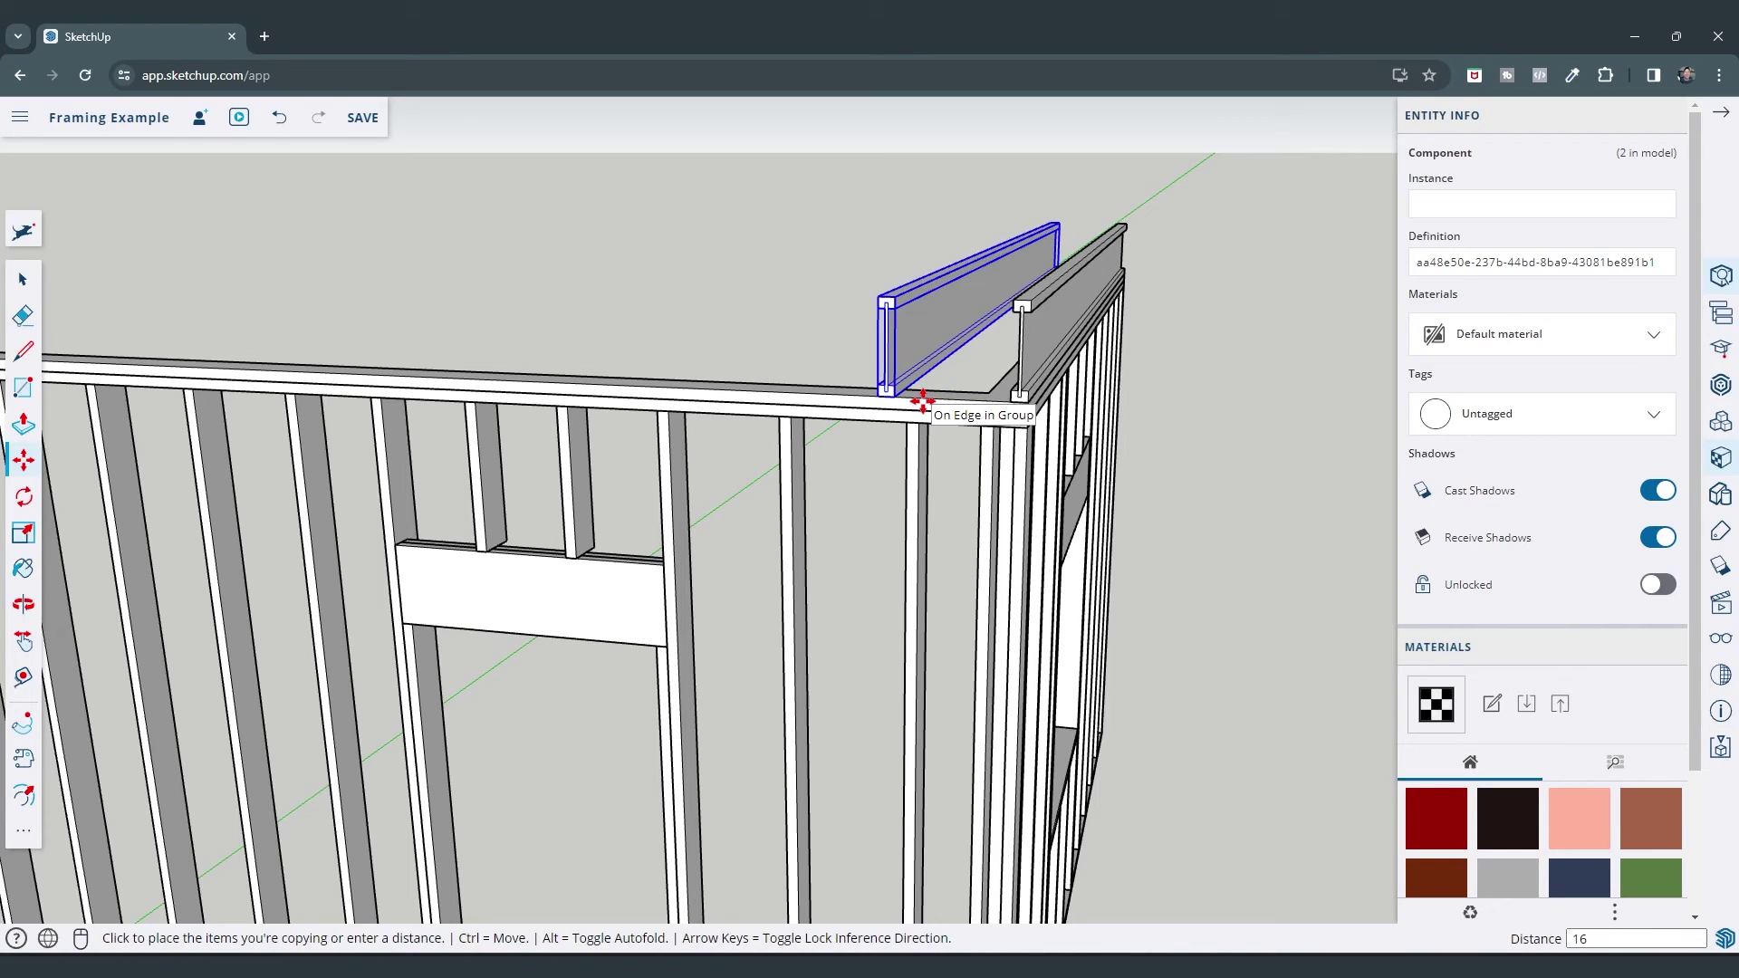
Multiply the joist copy into an array of 11 copies along the door wall's top plate
{"action": "middle_click_drag", "start_coordinate": [921, 399], "coordinate": [911, 465]}
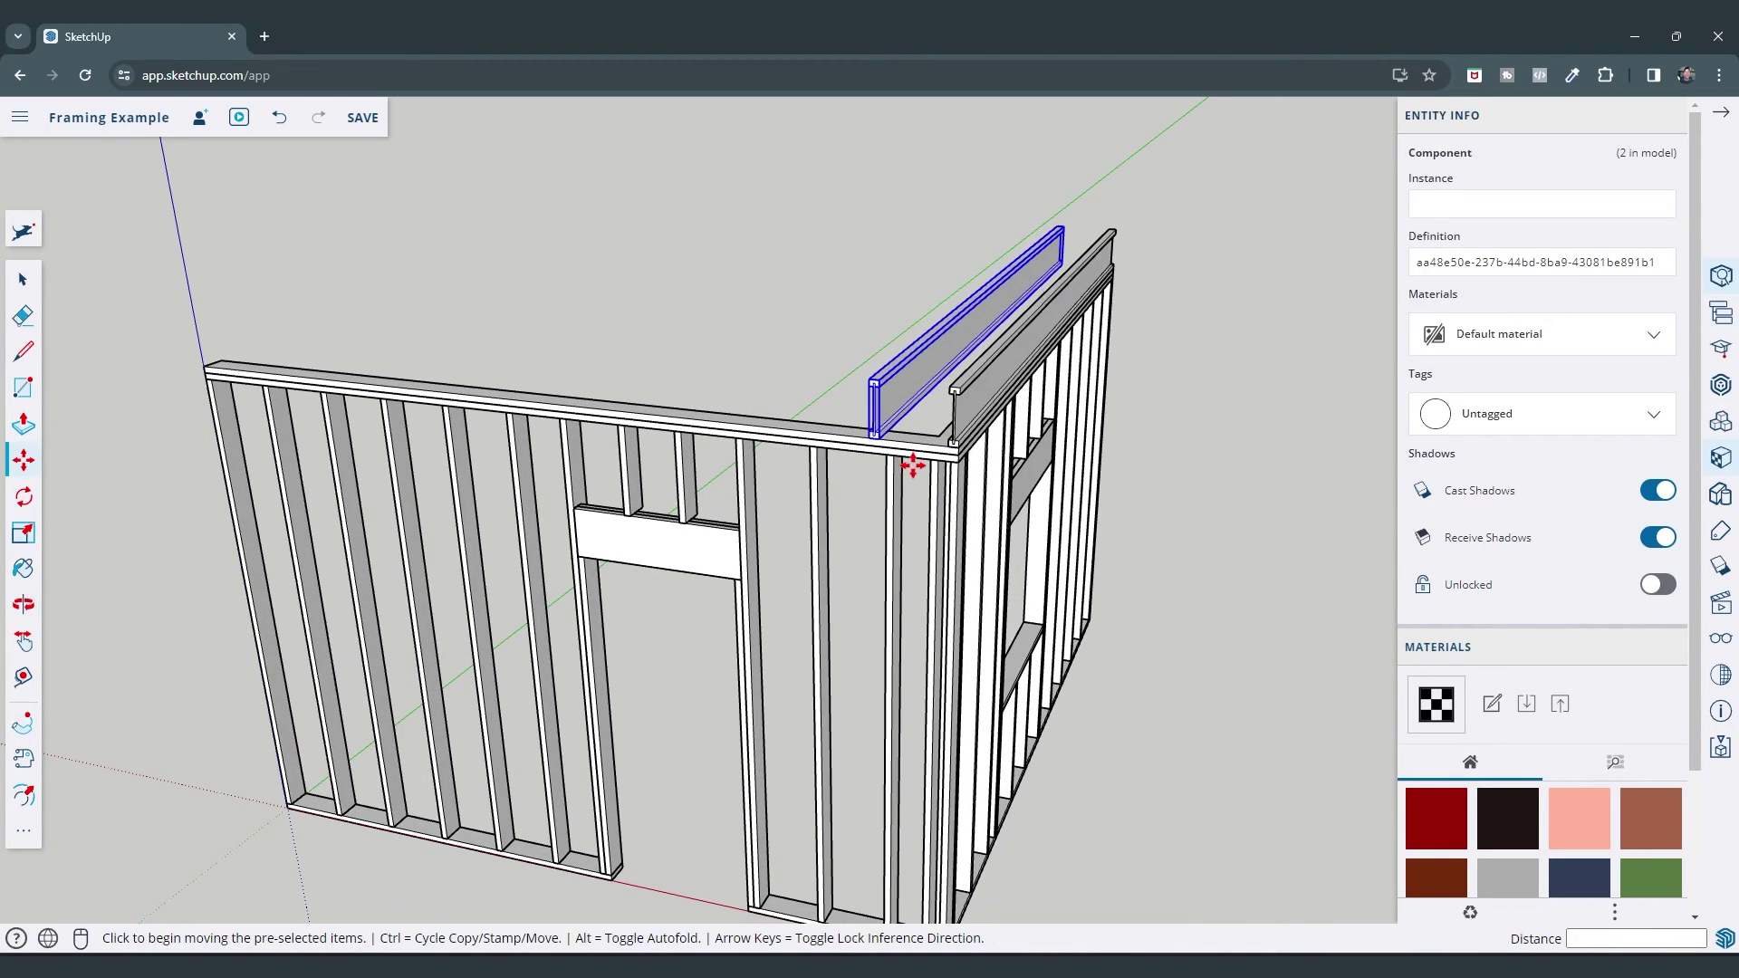
{"action": "key", "text": "Return"}
{"action": "type", "text": "*"}
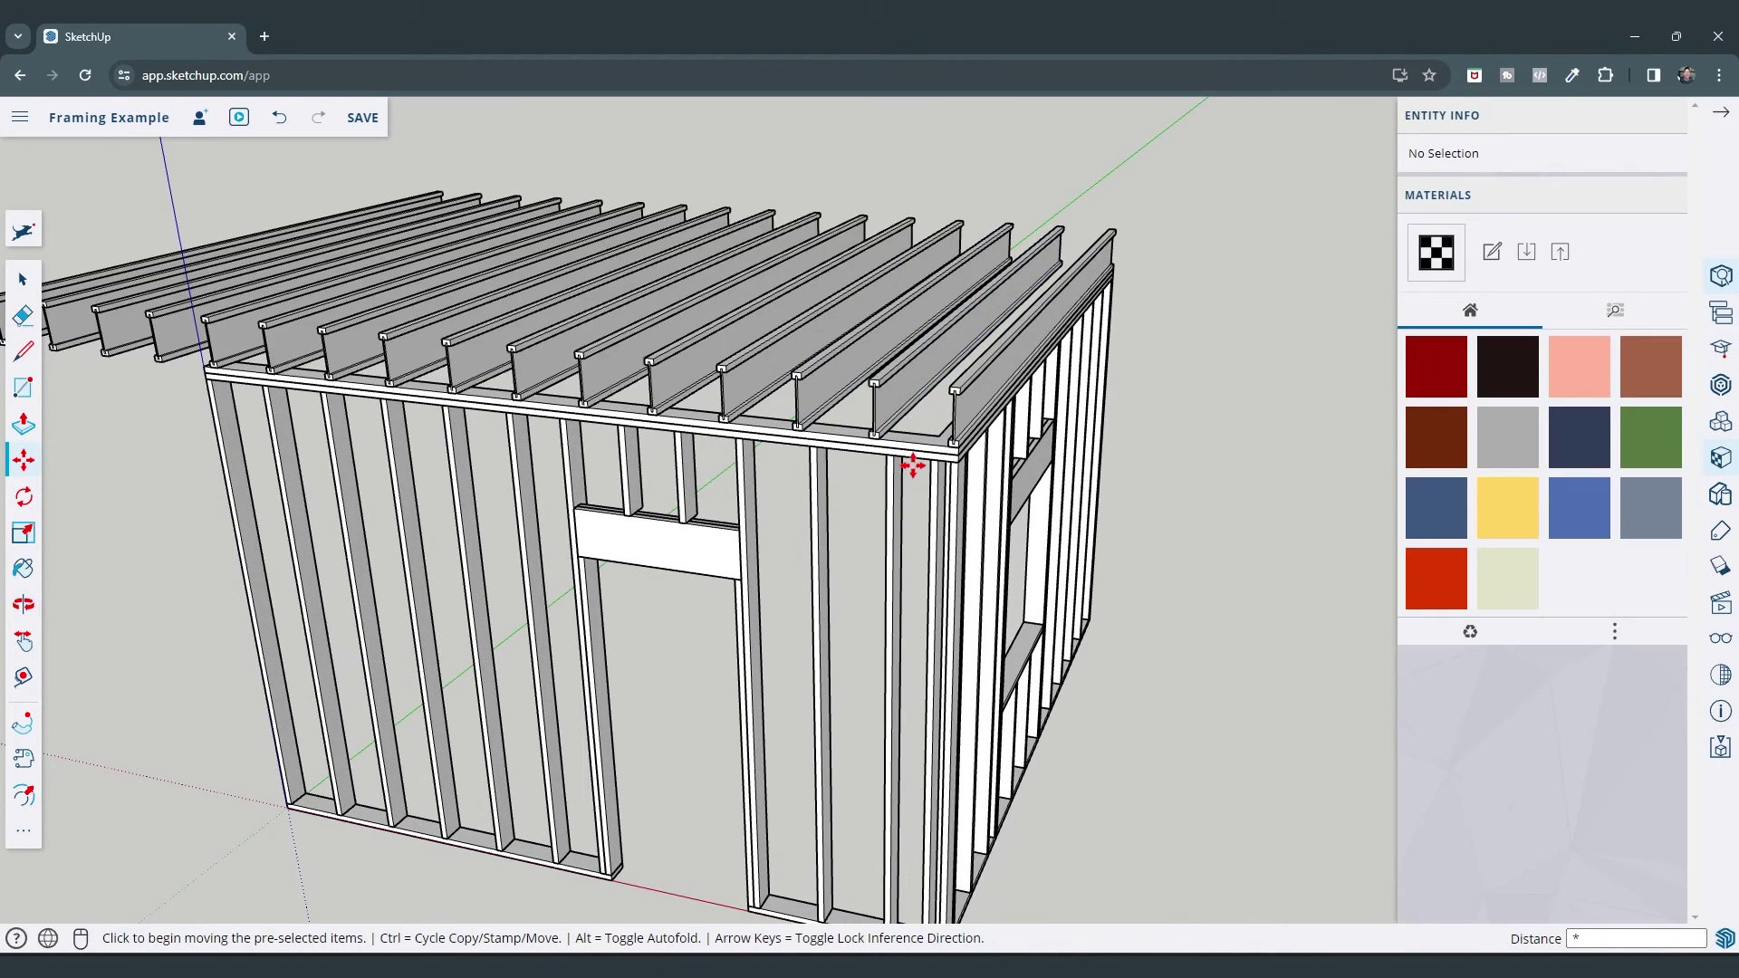
{"action": "type", "text": "10"}
{"action": "key", "text": "Return"}
{"action": "type", "text": "*11"}
{"action": "key", "text": "Return"}
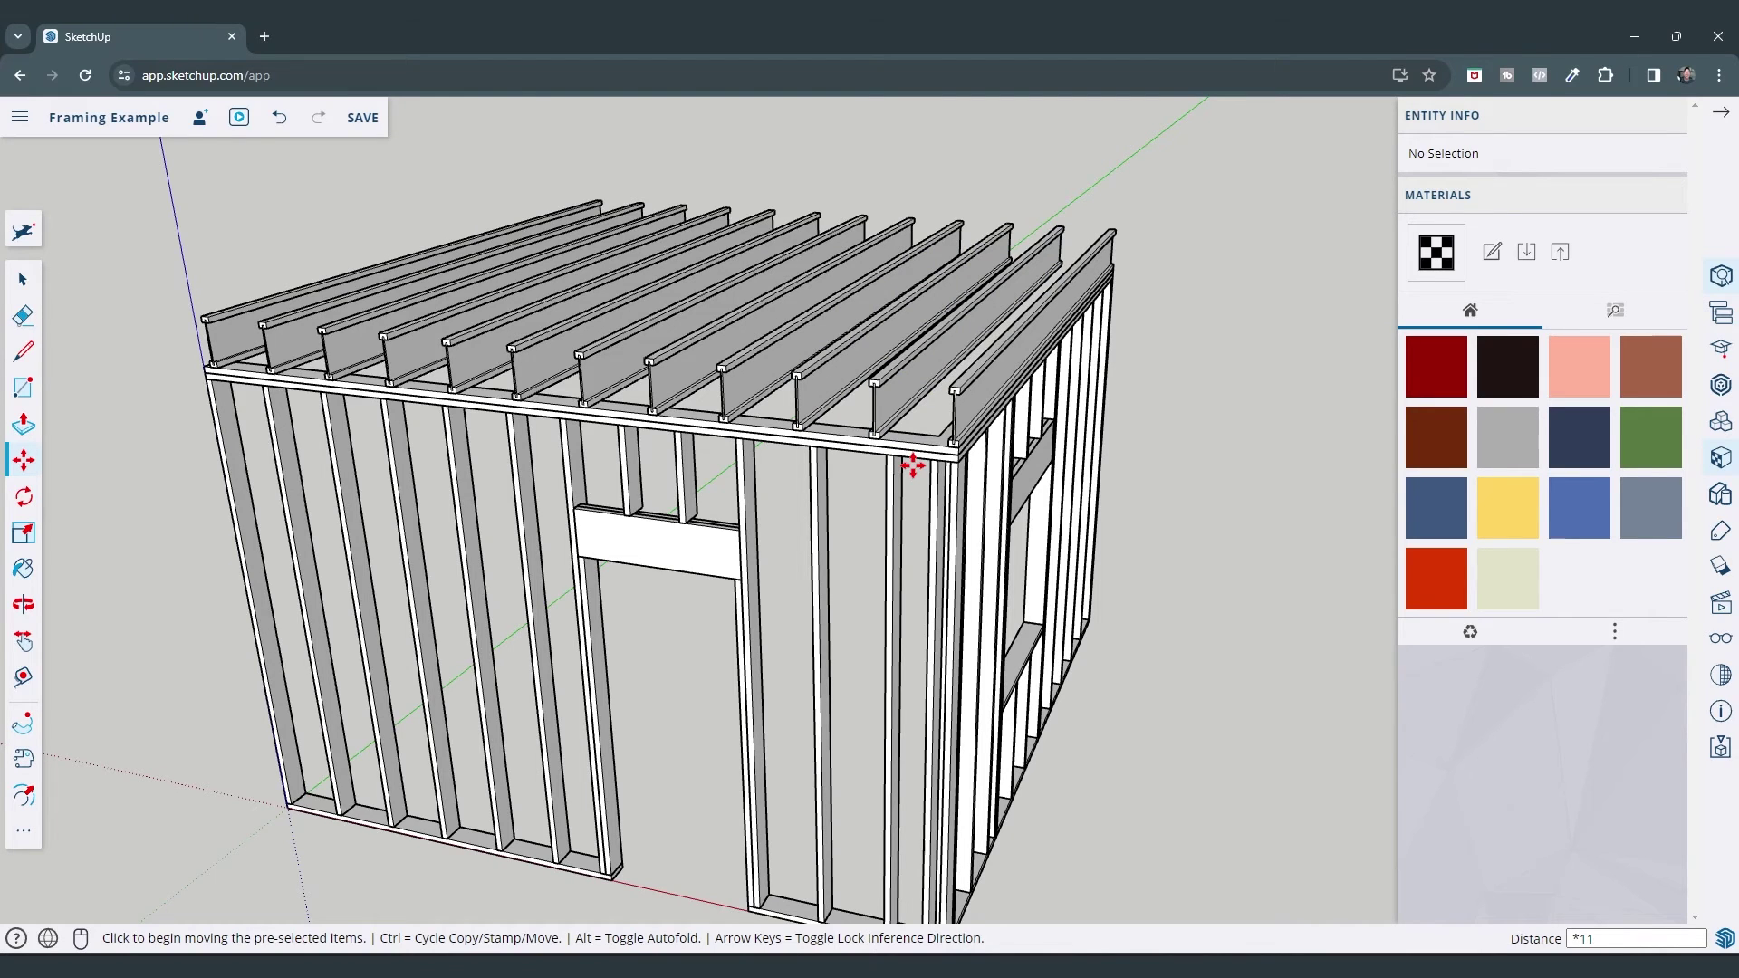
{"action": "key", "text": "space"}
Draw a rectangle of about 14' 10" by 15' over the joists, from the outer corner to the diagonally opposite one
{"action": "middle_click_drag", "start_coordinate": [1103, 594], "coordinate": [893, 559]}
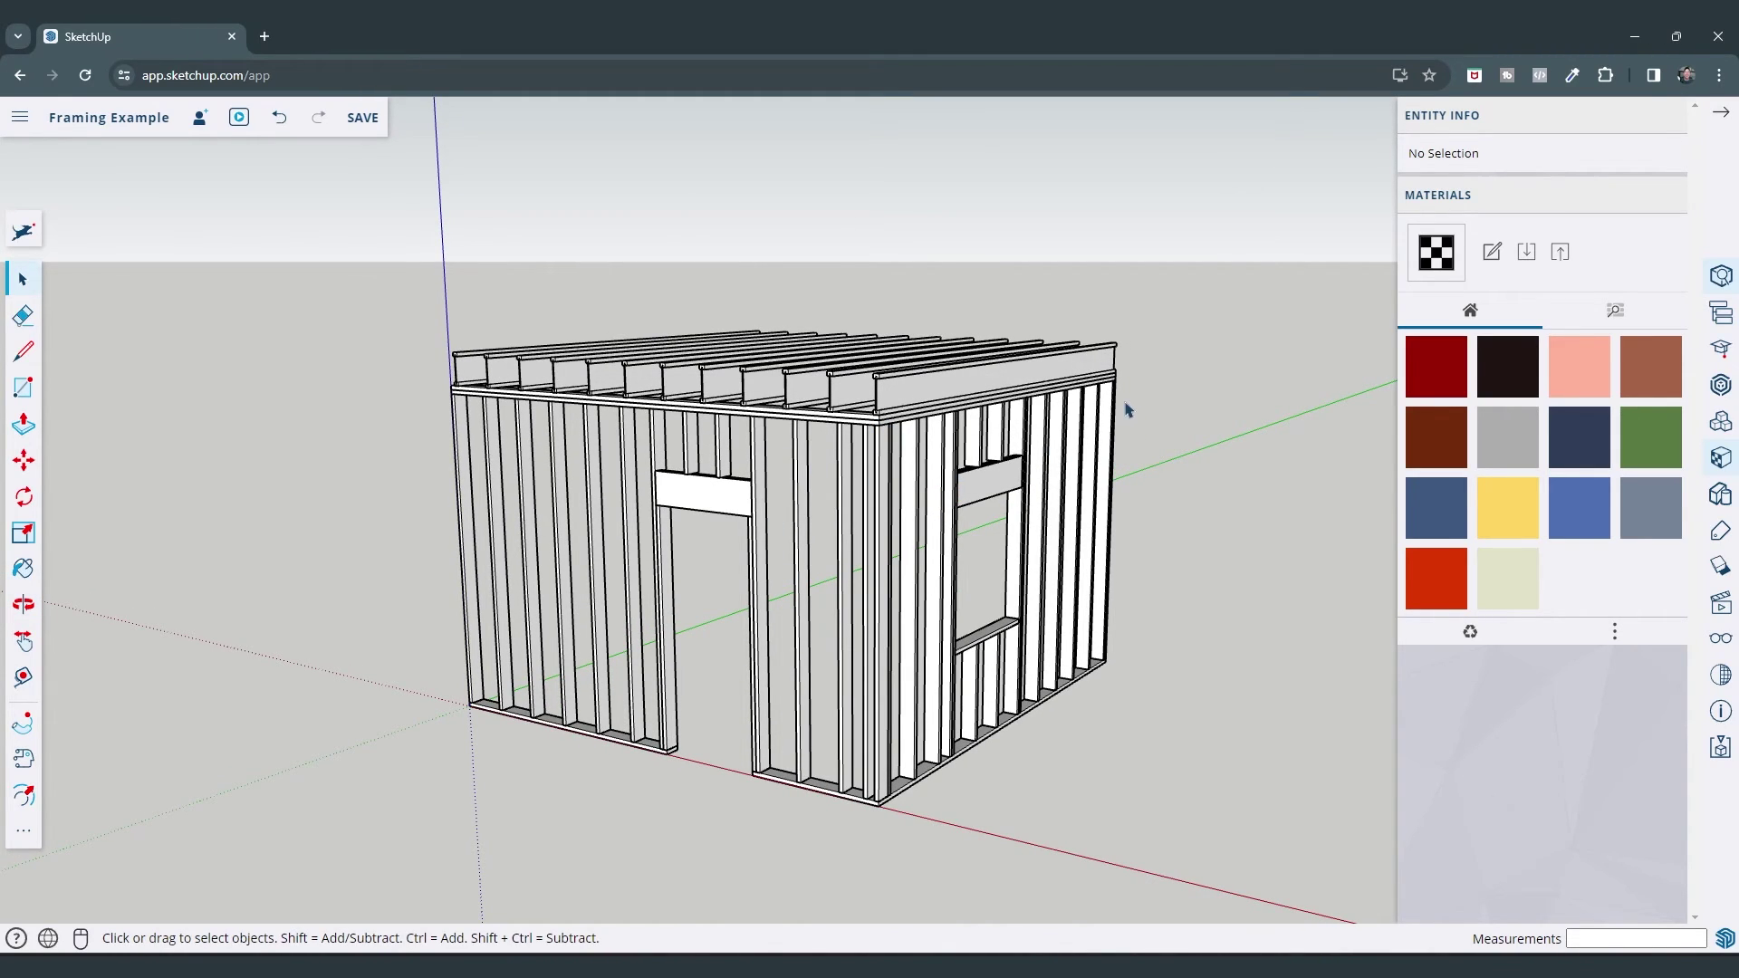
{"action": "middle_click_drag", "start_coordinate": [1102, 639], "coordinate": [1033, 695]}
{"action": "scroll", "coordinate": [960, 534], "scroll_direction": "up", "scroll_amount": 6}
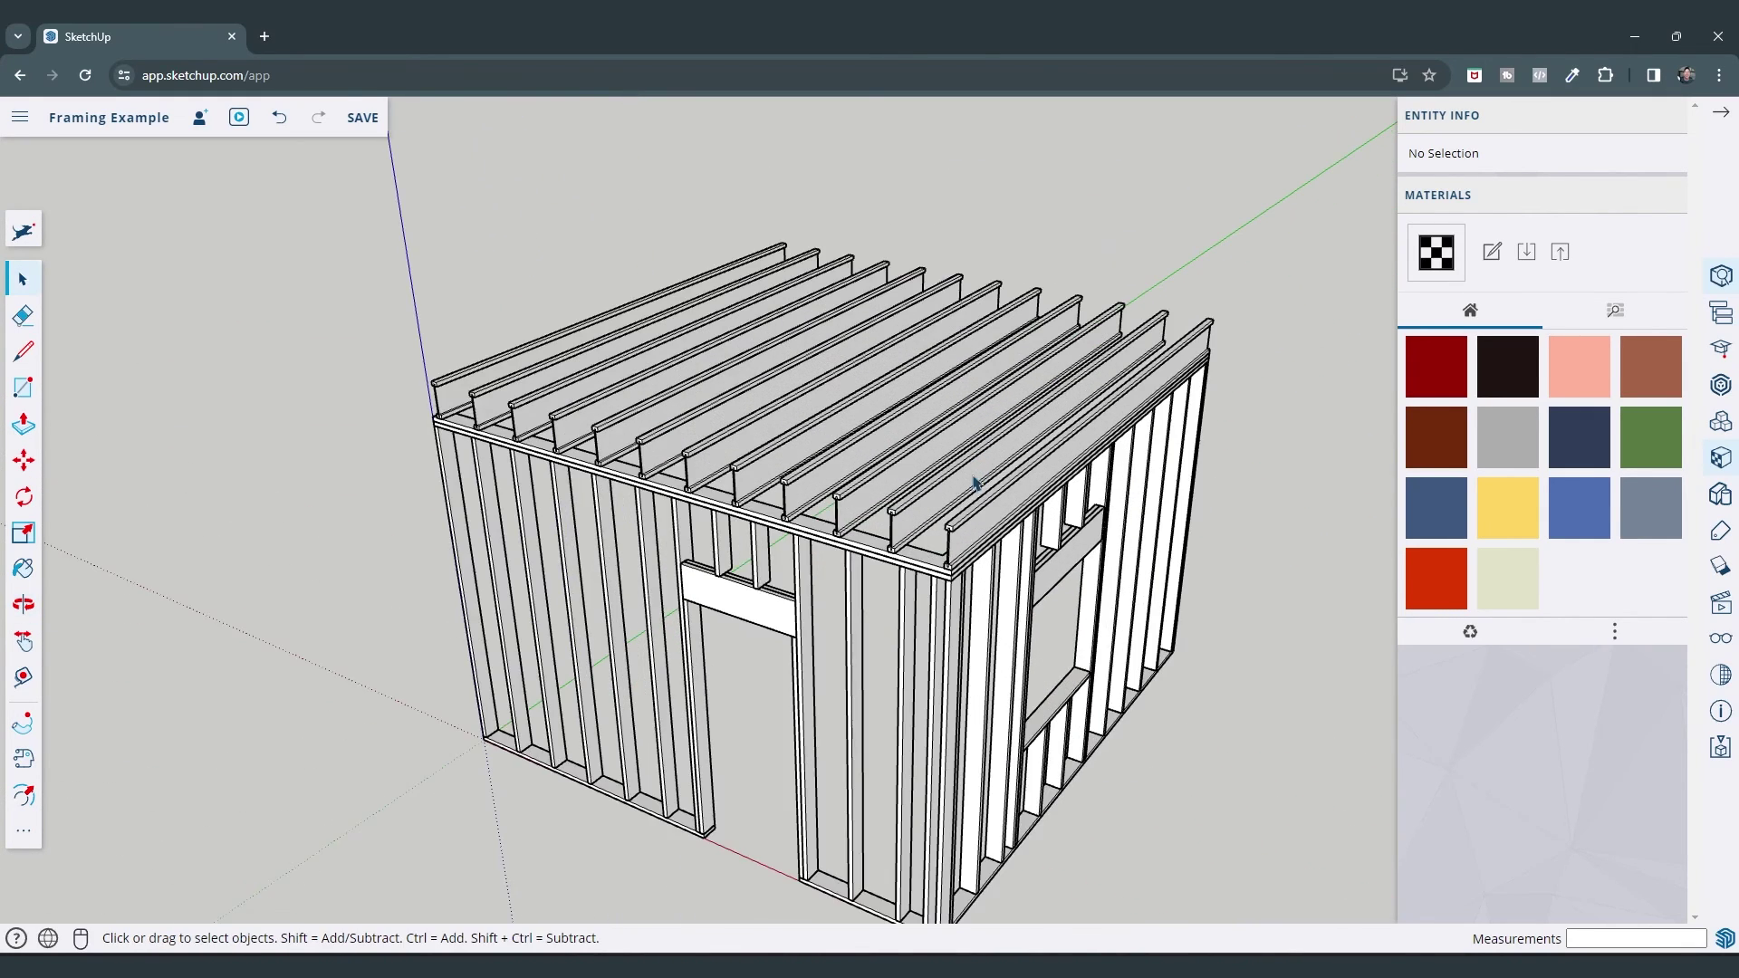
{"action": "key", "text": "r"}
{"action": "left_click", "coordinate": [949, 539]}
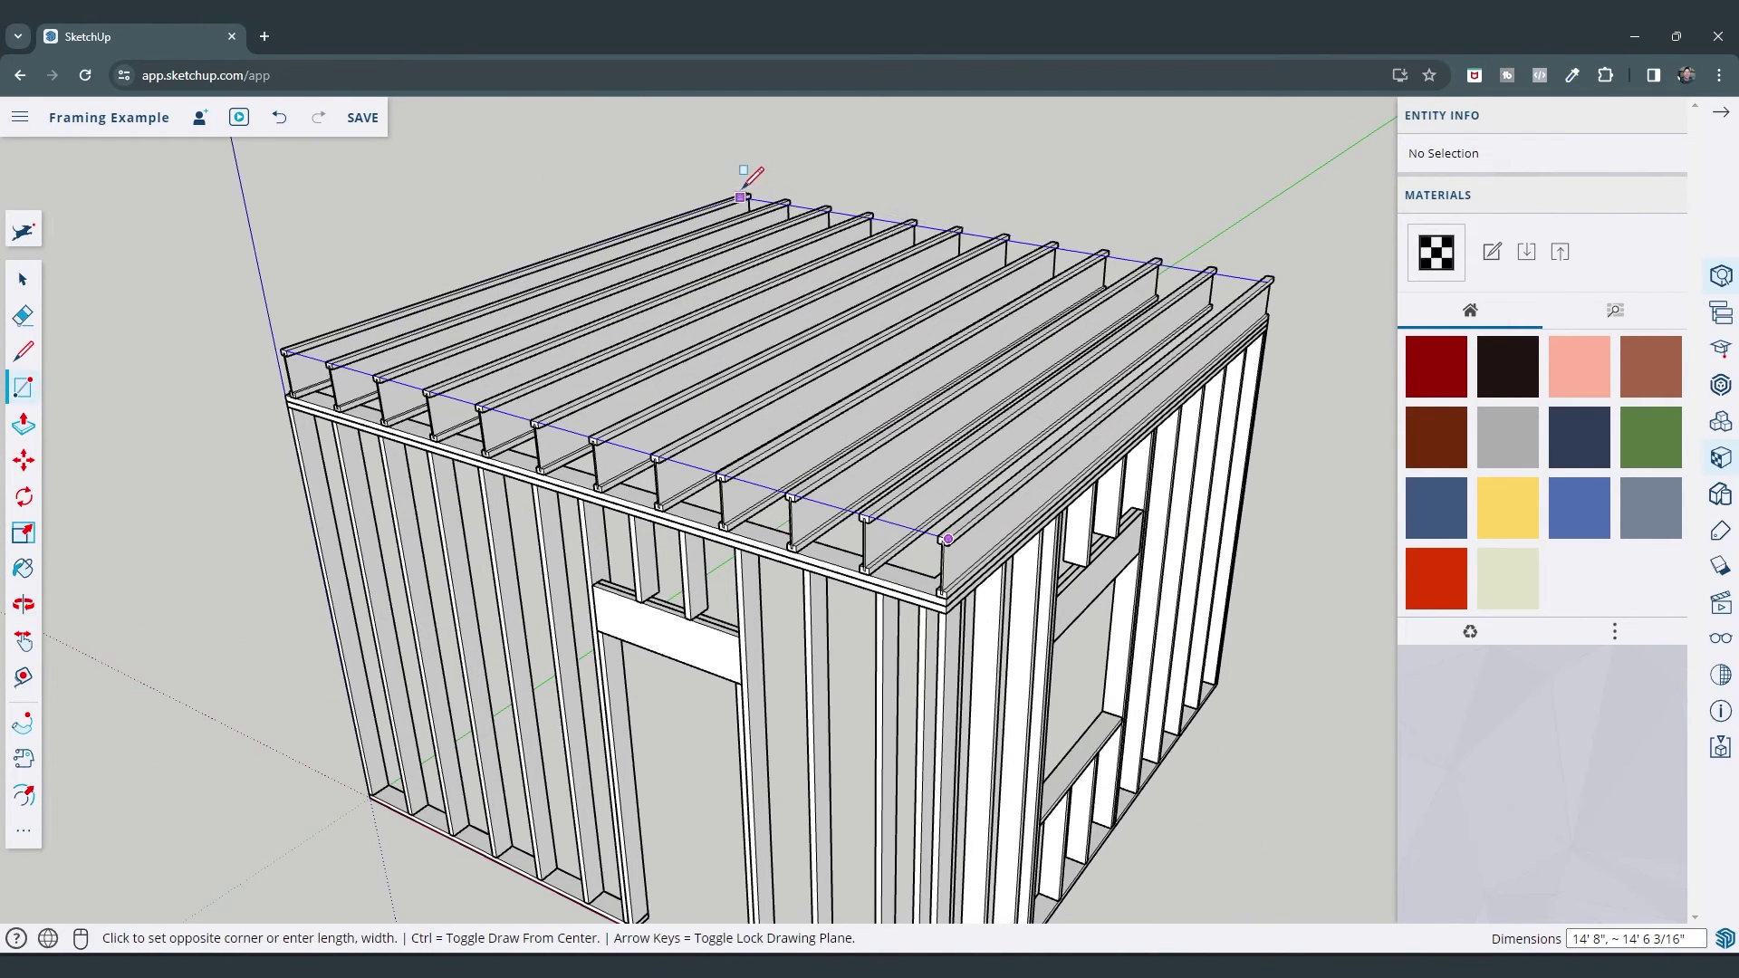
{"action": "scroll", "coordinate": [757, 189], "scroll_direction": "up", "scroll_amount": 5}
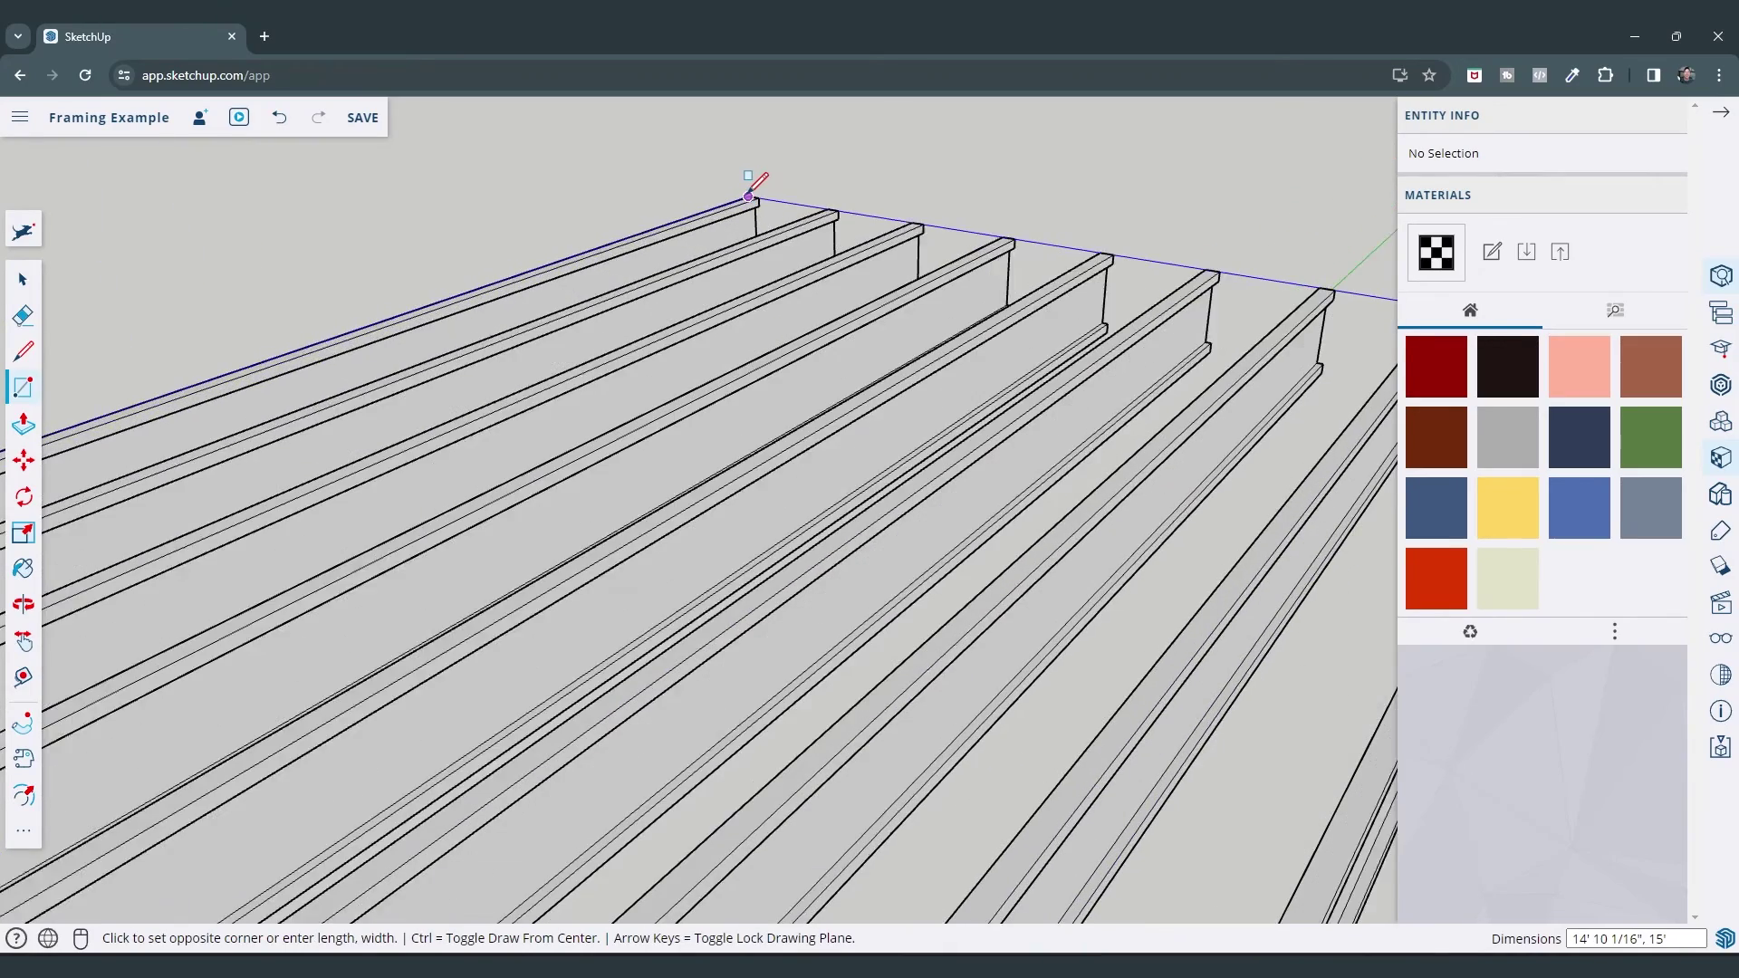
{"action": "left_click", "coordinate": [756, 195]}
{"action": "key", "text": "space"}
{"action": "scroll", "coordinate": [748, 290], "scroll_direction": "down", "scroll_amount": 6}
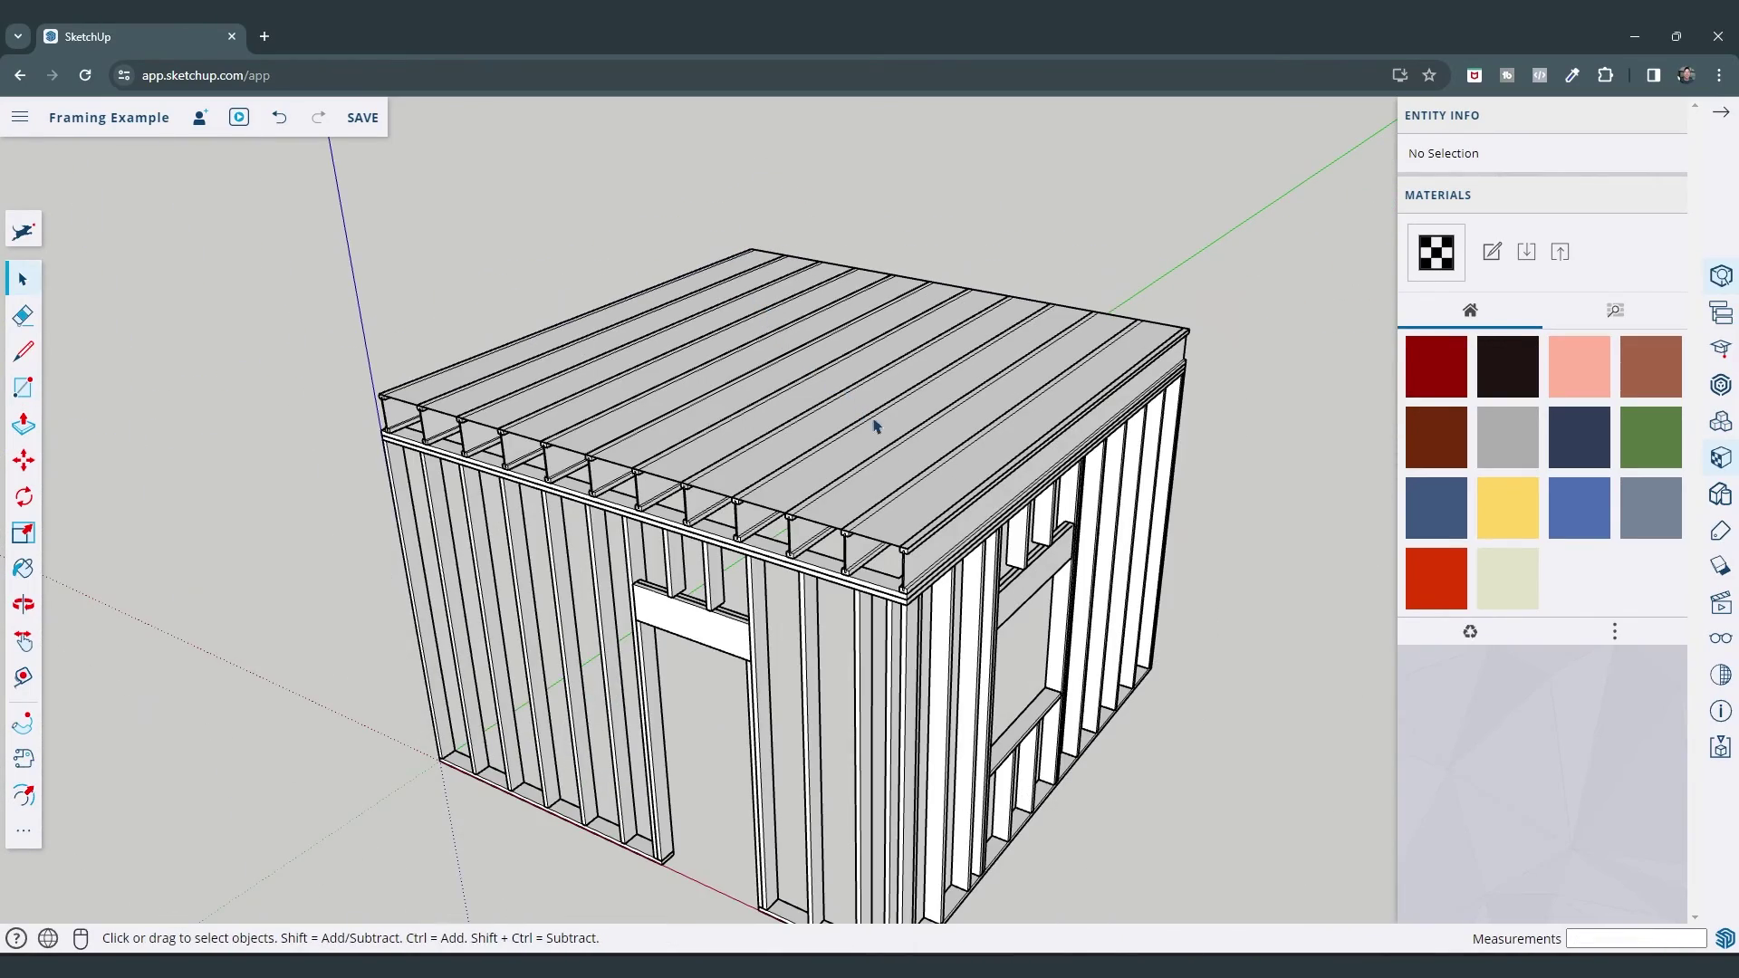
Extrude the rectangle on top of the joists 3/4 inch upward as floor sheathing
{"action": "key", "text": "p"}
{"action": "left_click", "coordinate": [888, 460]}
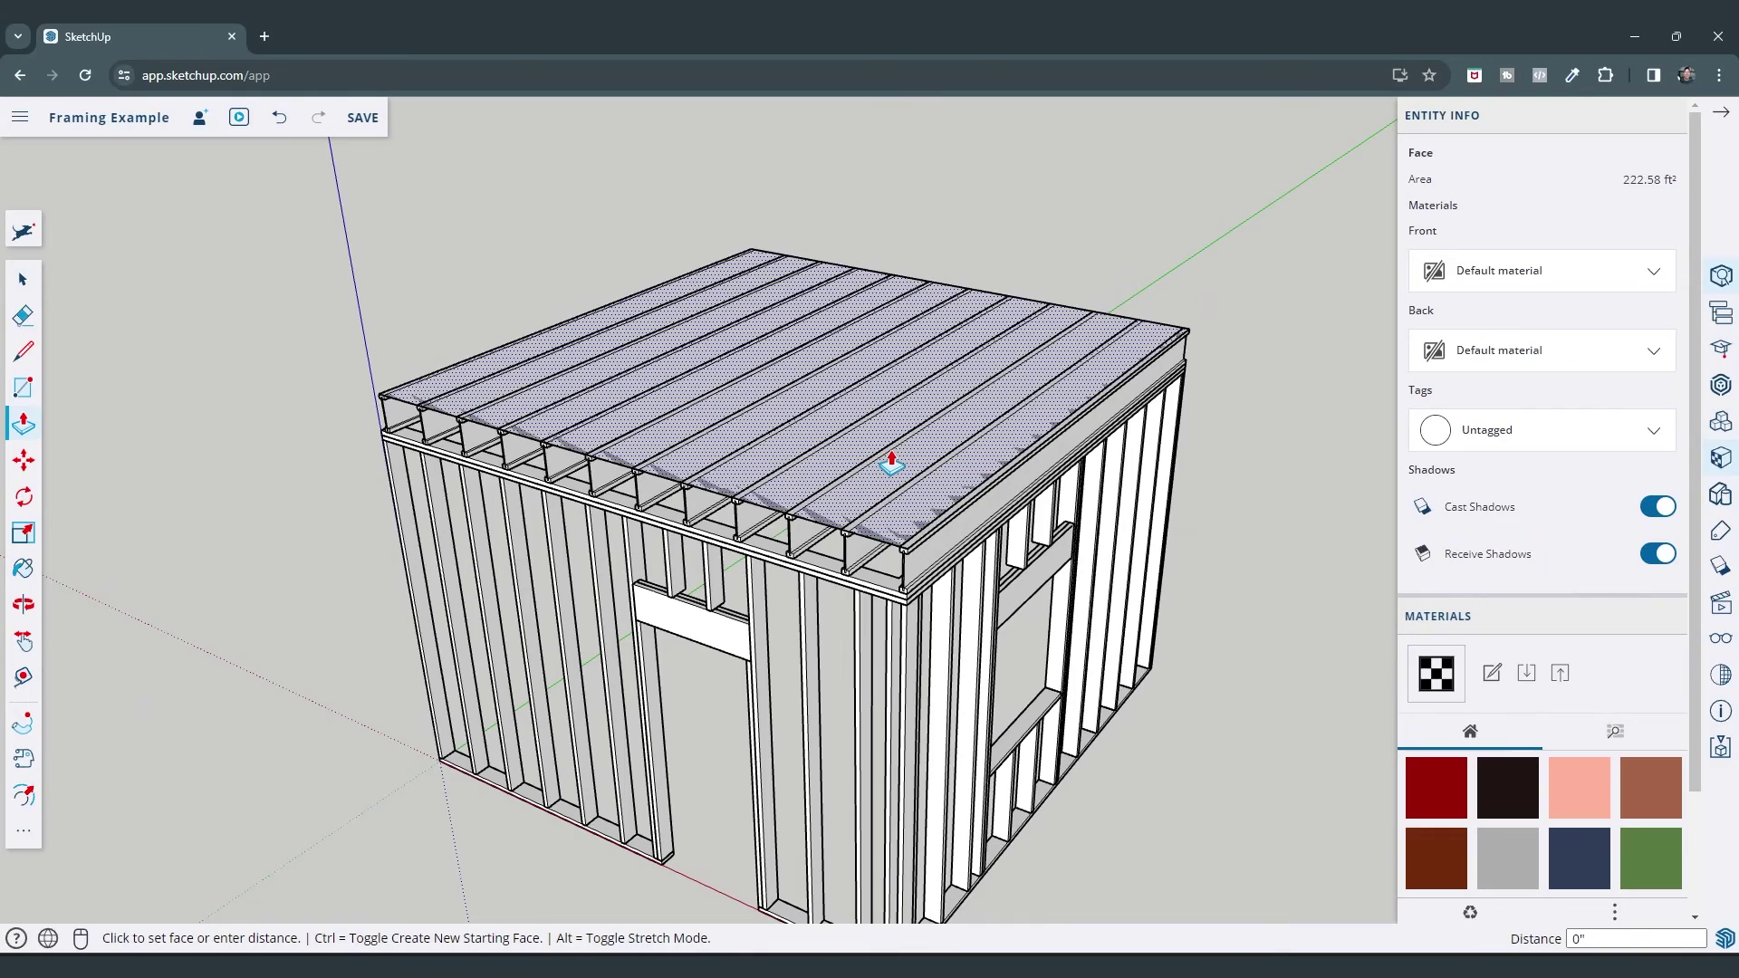
{"action": "type", "text": "3/4"}
{"action": "key", "text": "Return"}
{"action": "key", "text": "space"}
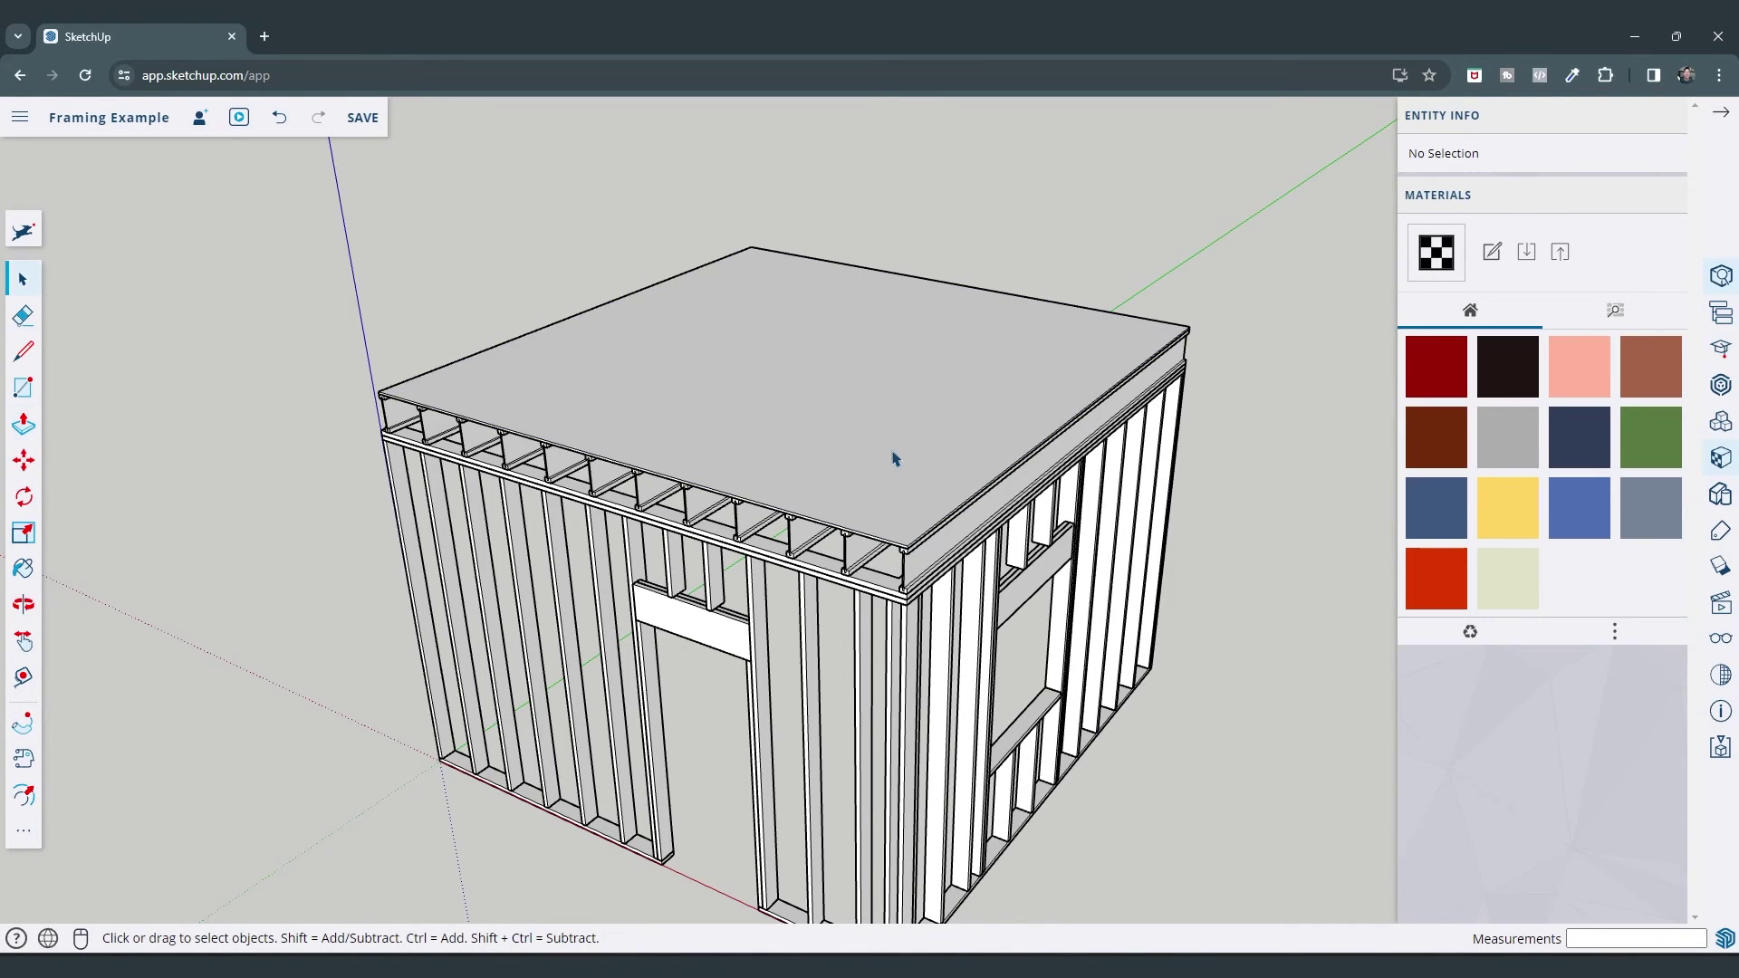
Turn the entire floor sheathing sheet into a group
{"action": "triple_click", "coordinate": [892, 460]}
{"action": "right_click", "coordinate": [894, 459]}
{"action": "left_click", "coordinate": [941, 730]}
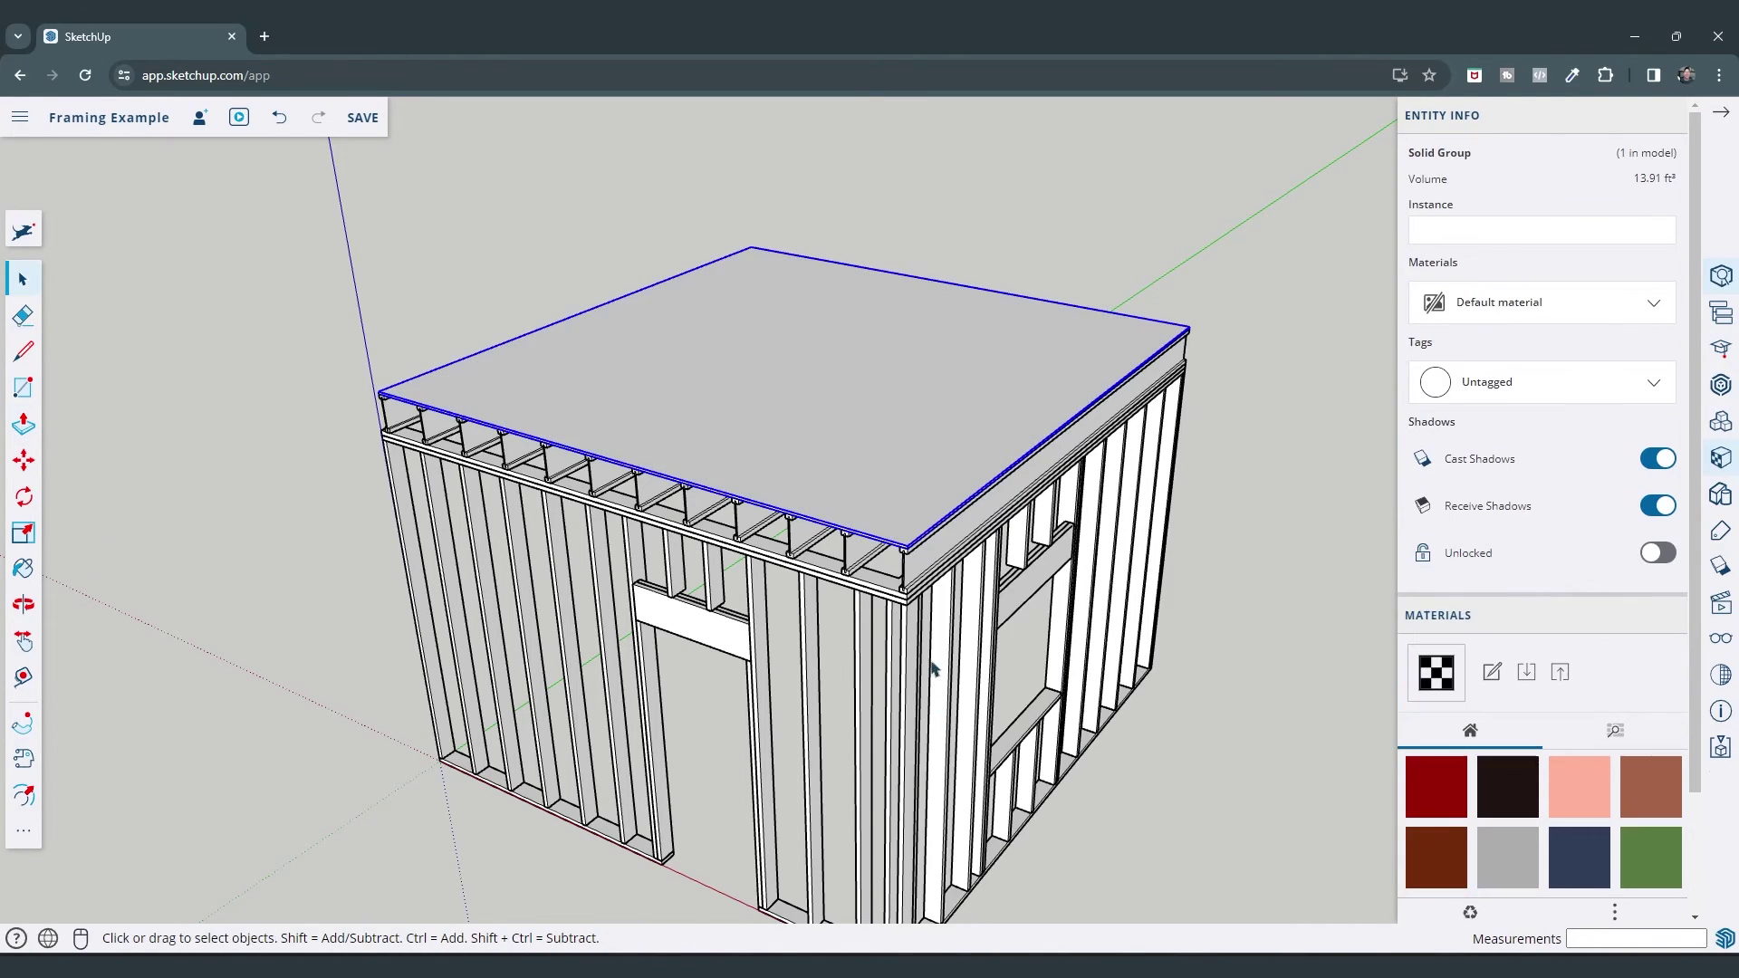
{"action": "middle_click_drag", "start_coordinate": [936, 670], "coordinate": [915, 441]}
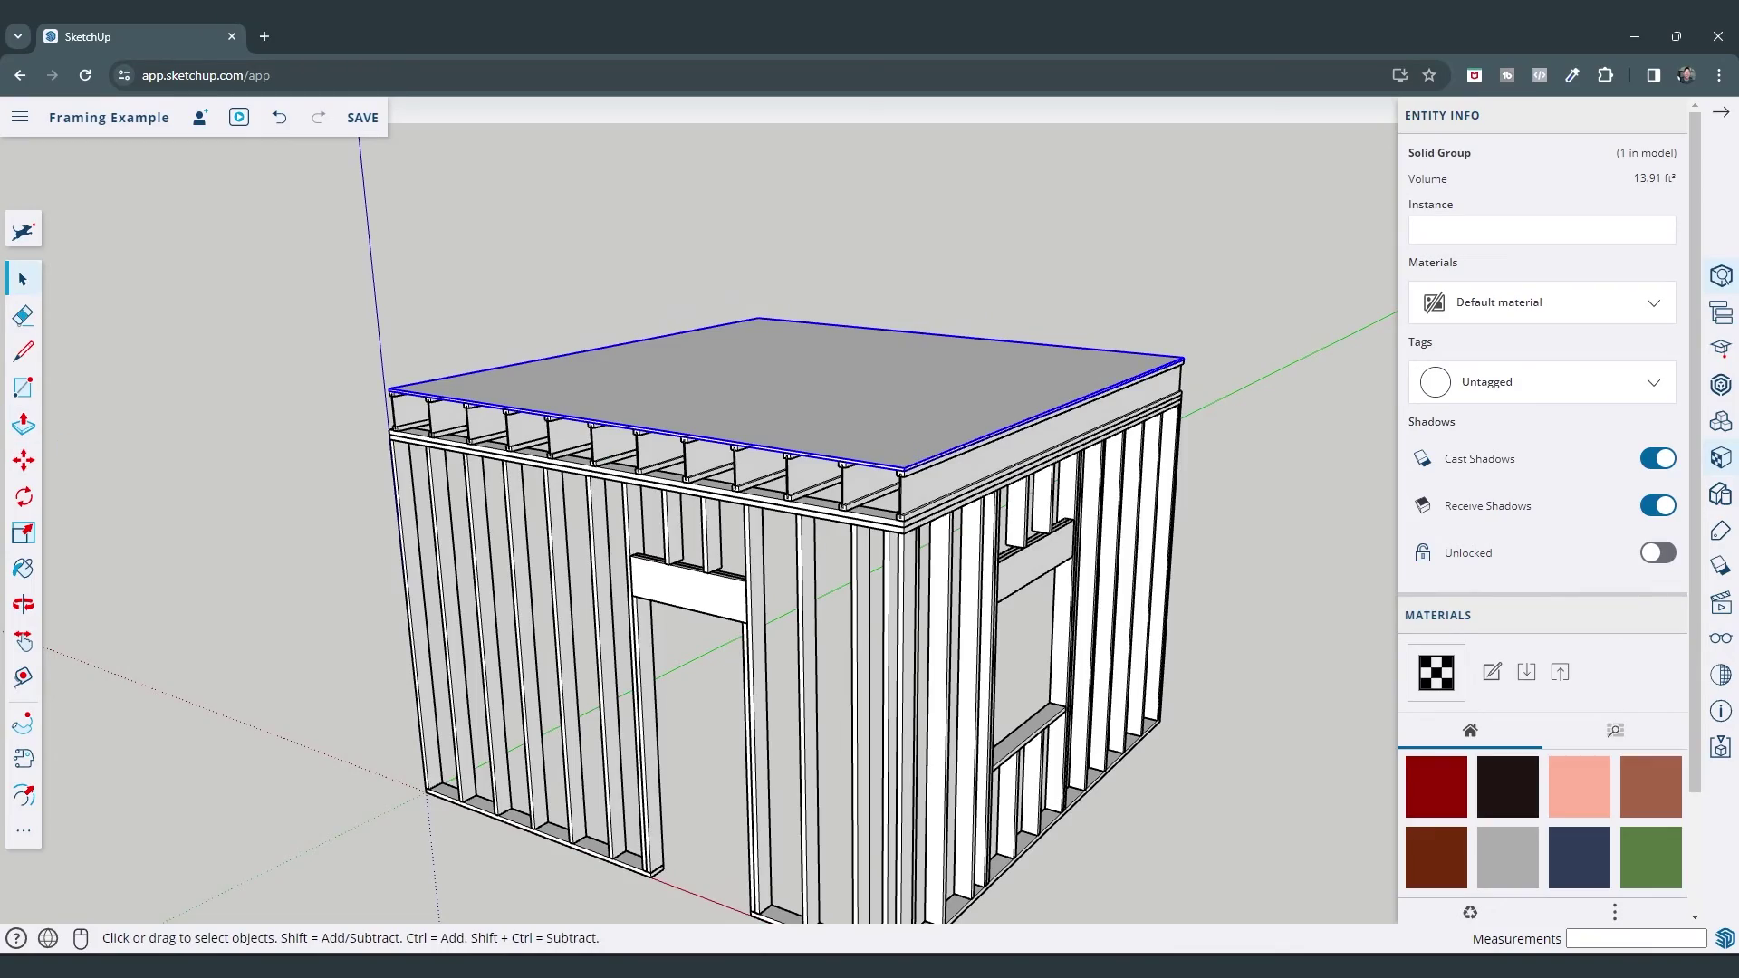
{"action": "left_click", "coordinate": [846, 730]}
Shorten the inner stud beside the window opening, on the side nearer the wall corner, down to the header's underside
{"action": "scroll", "coordinate": [846, 730], "scroll_direction": "down", "scroll_amount": 2}
{"action": "scroll", "coordinate": [854, 368], "scroll_direction": "up", "scroll_amount": 5}
{"action": "middle_click_drag", "start_coordinate": [855, 369], "coordinate": [601, 458]}
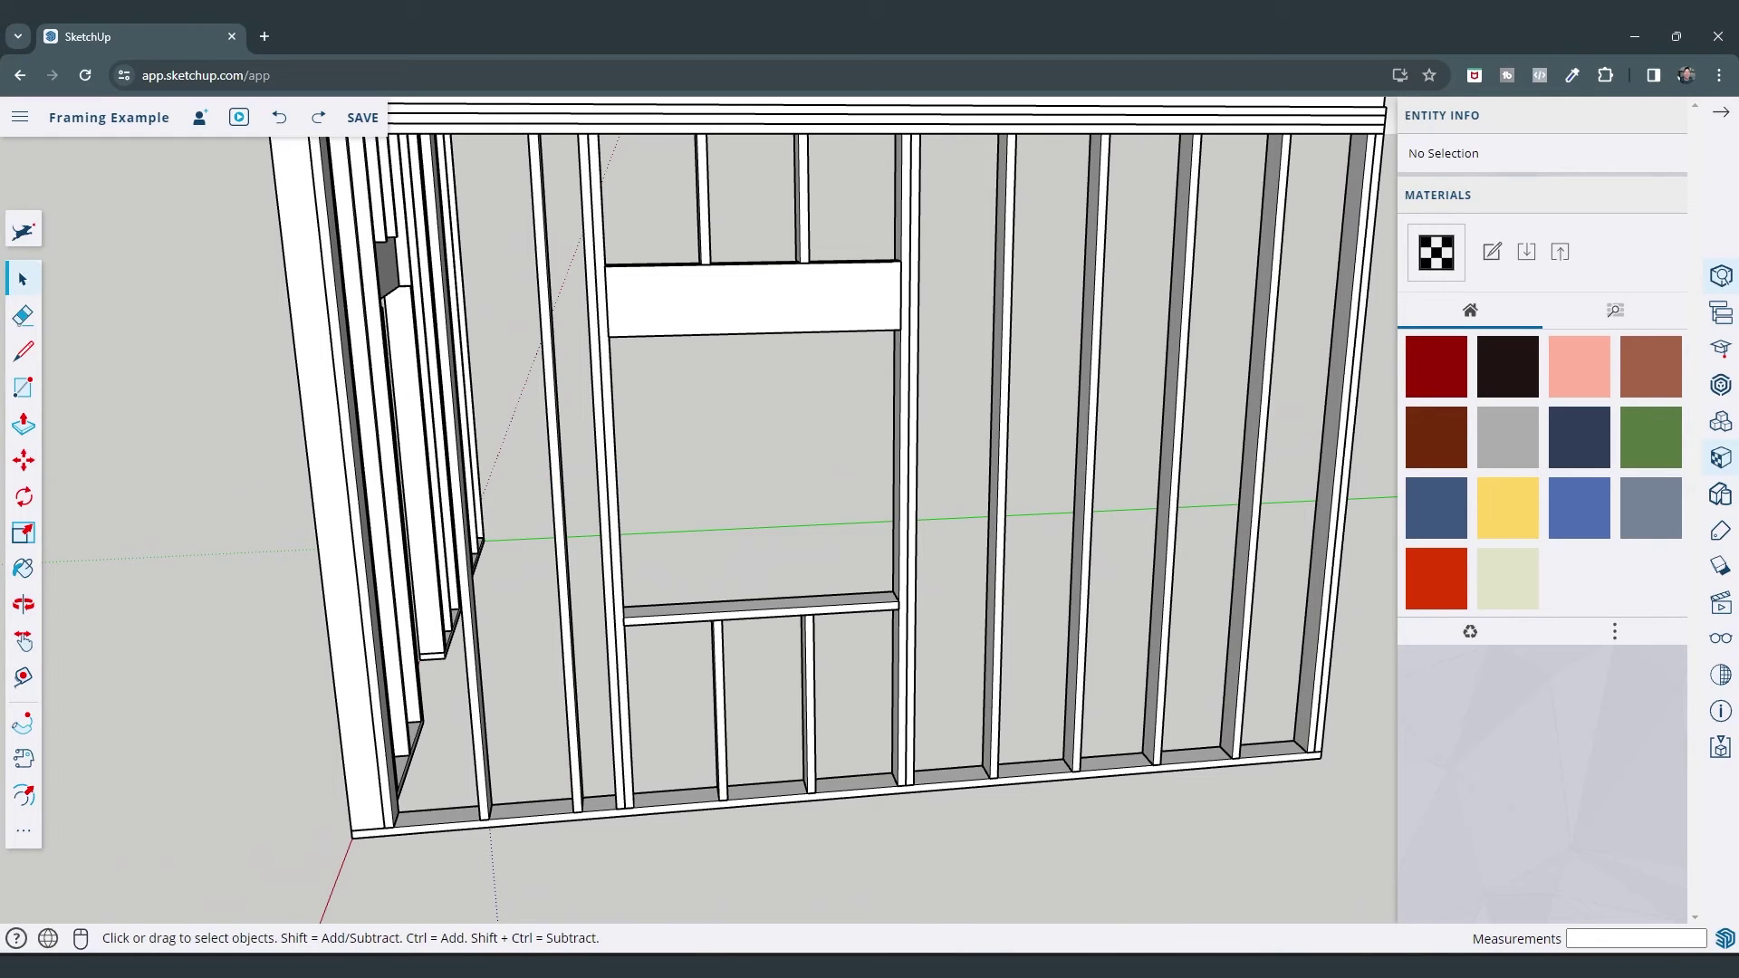
{"action": "middle_click_drag", "start_coordinate": [601, 457], "coordinate": [655, 335]}
{"action": "left_click", "coordinate": [656, 335]}
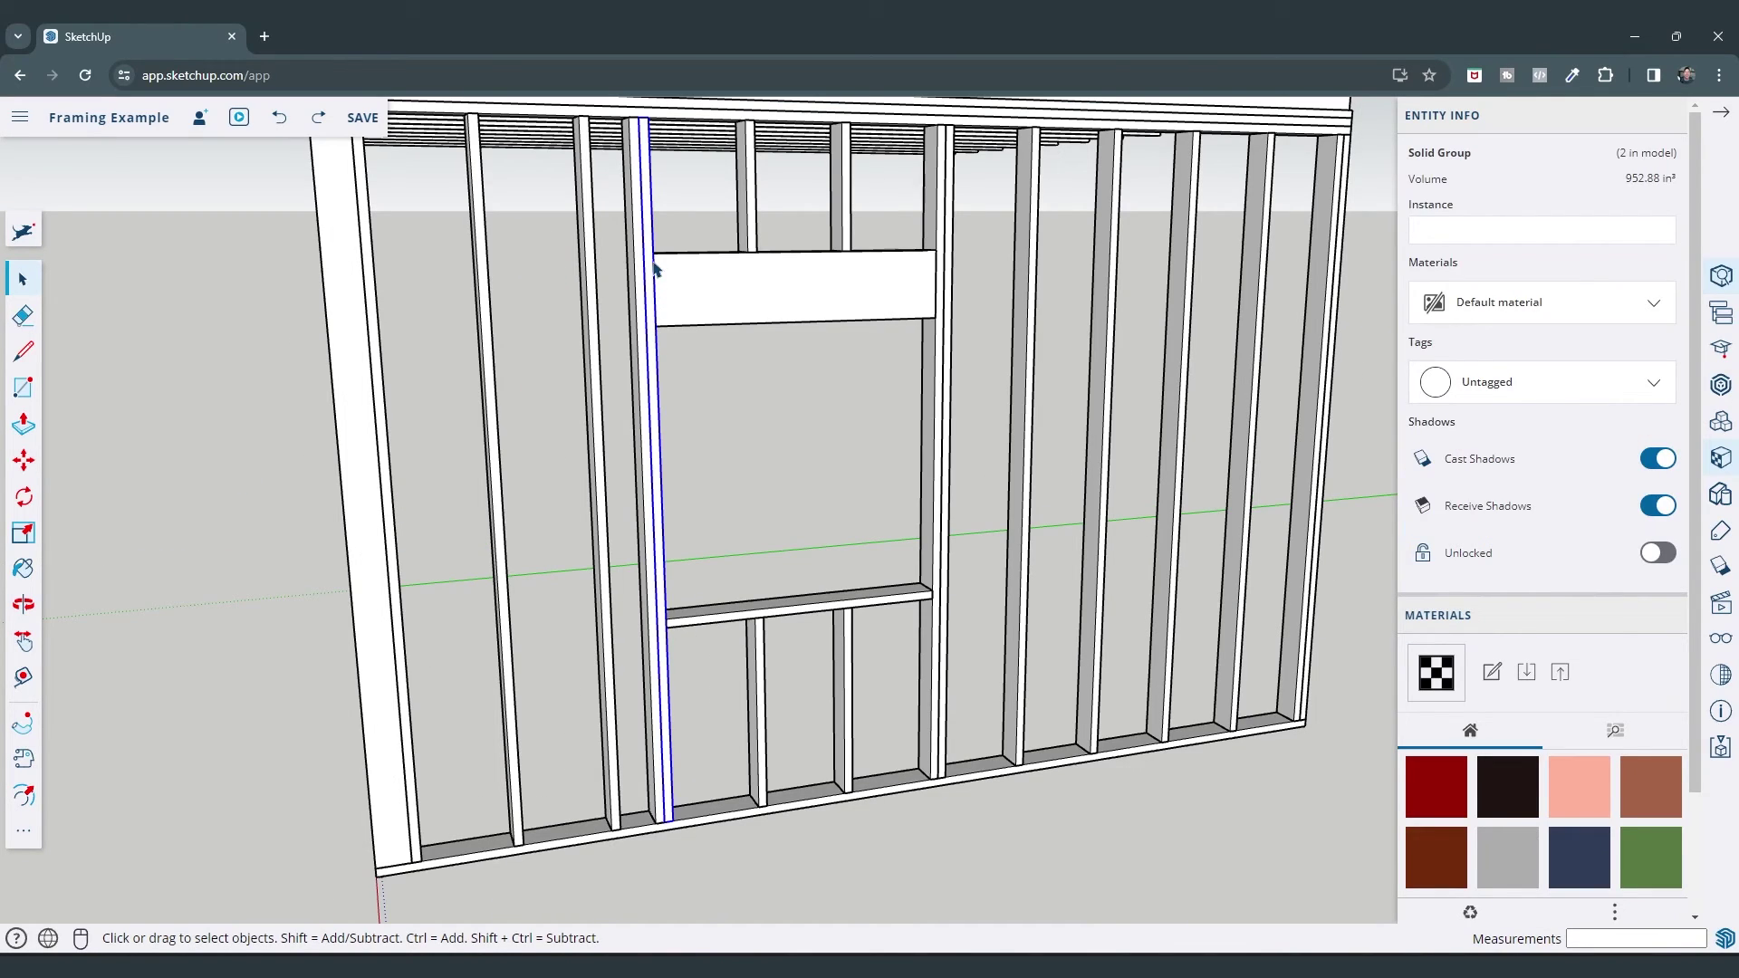
{"action": "middle_click_drag", "start_coordinate": [650, 260], "coordinate": [639, 299]}
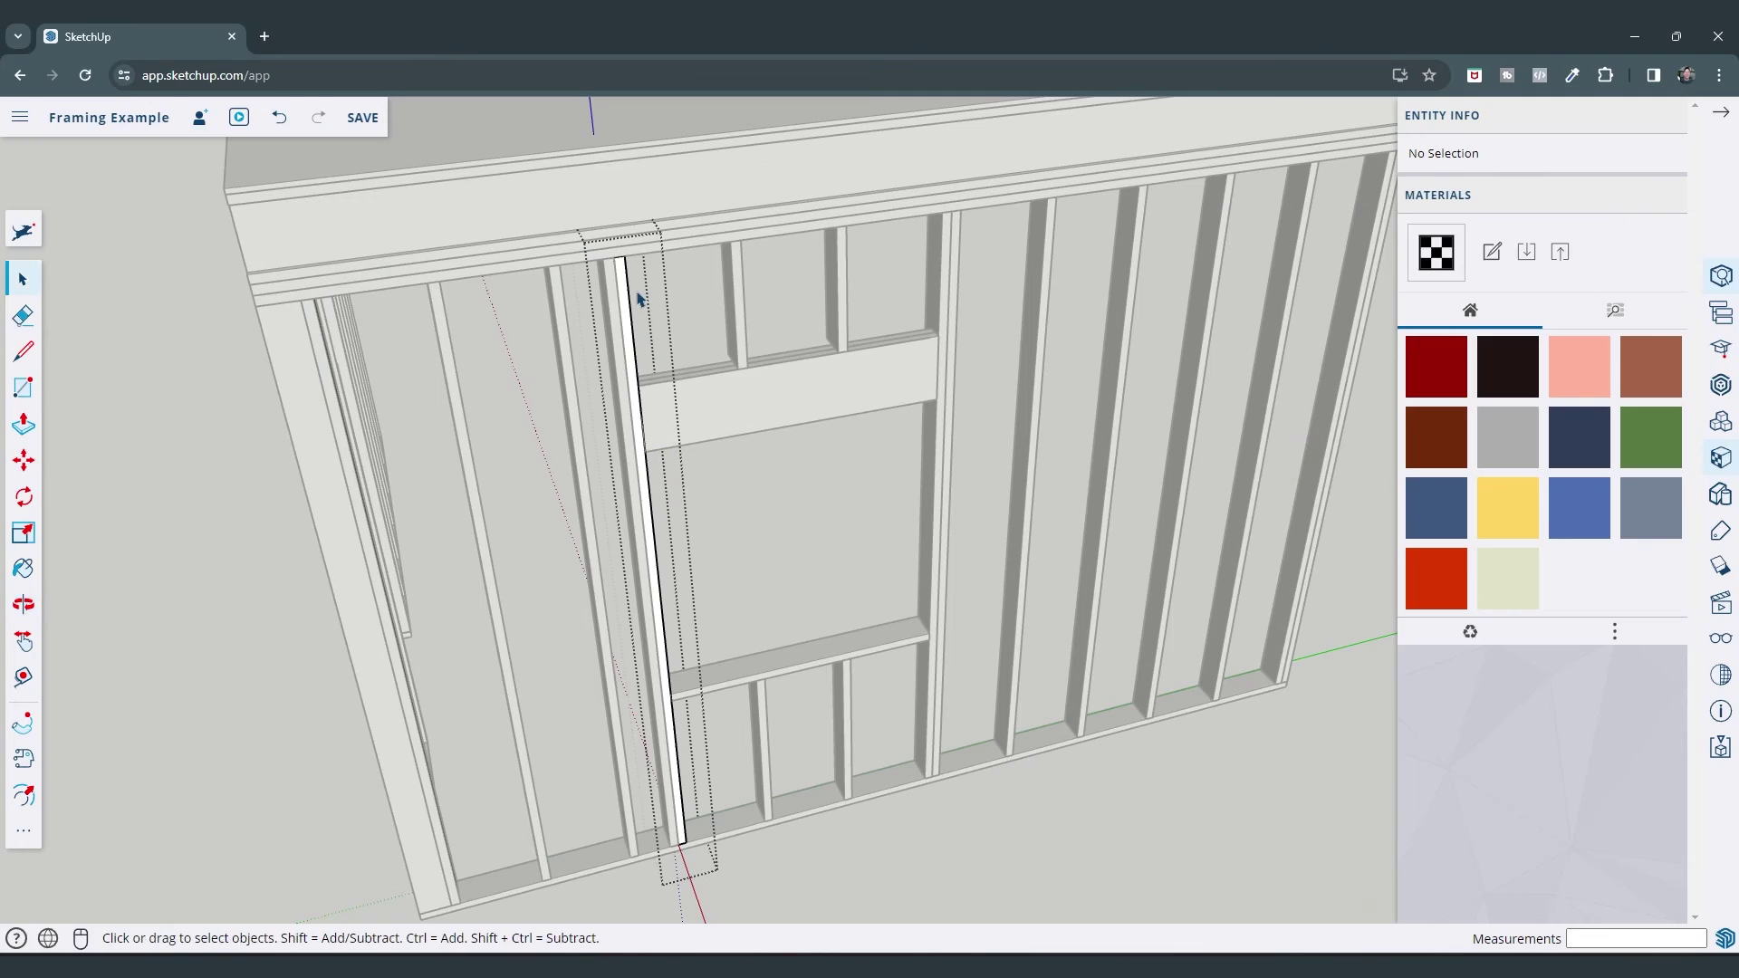
{"action": "key", "text": "p"}
{"action": "scroll", "coordinate": [625, 290], "scroll_direction": "up", "scroll_amount": 4}
{"action": "left_click", "coordinate": [621, 248]}
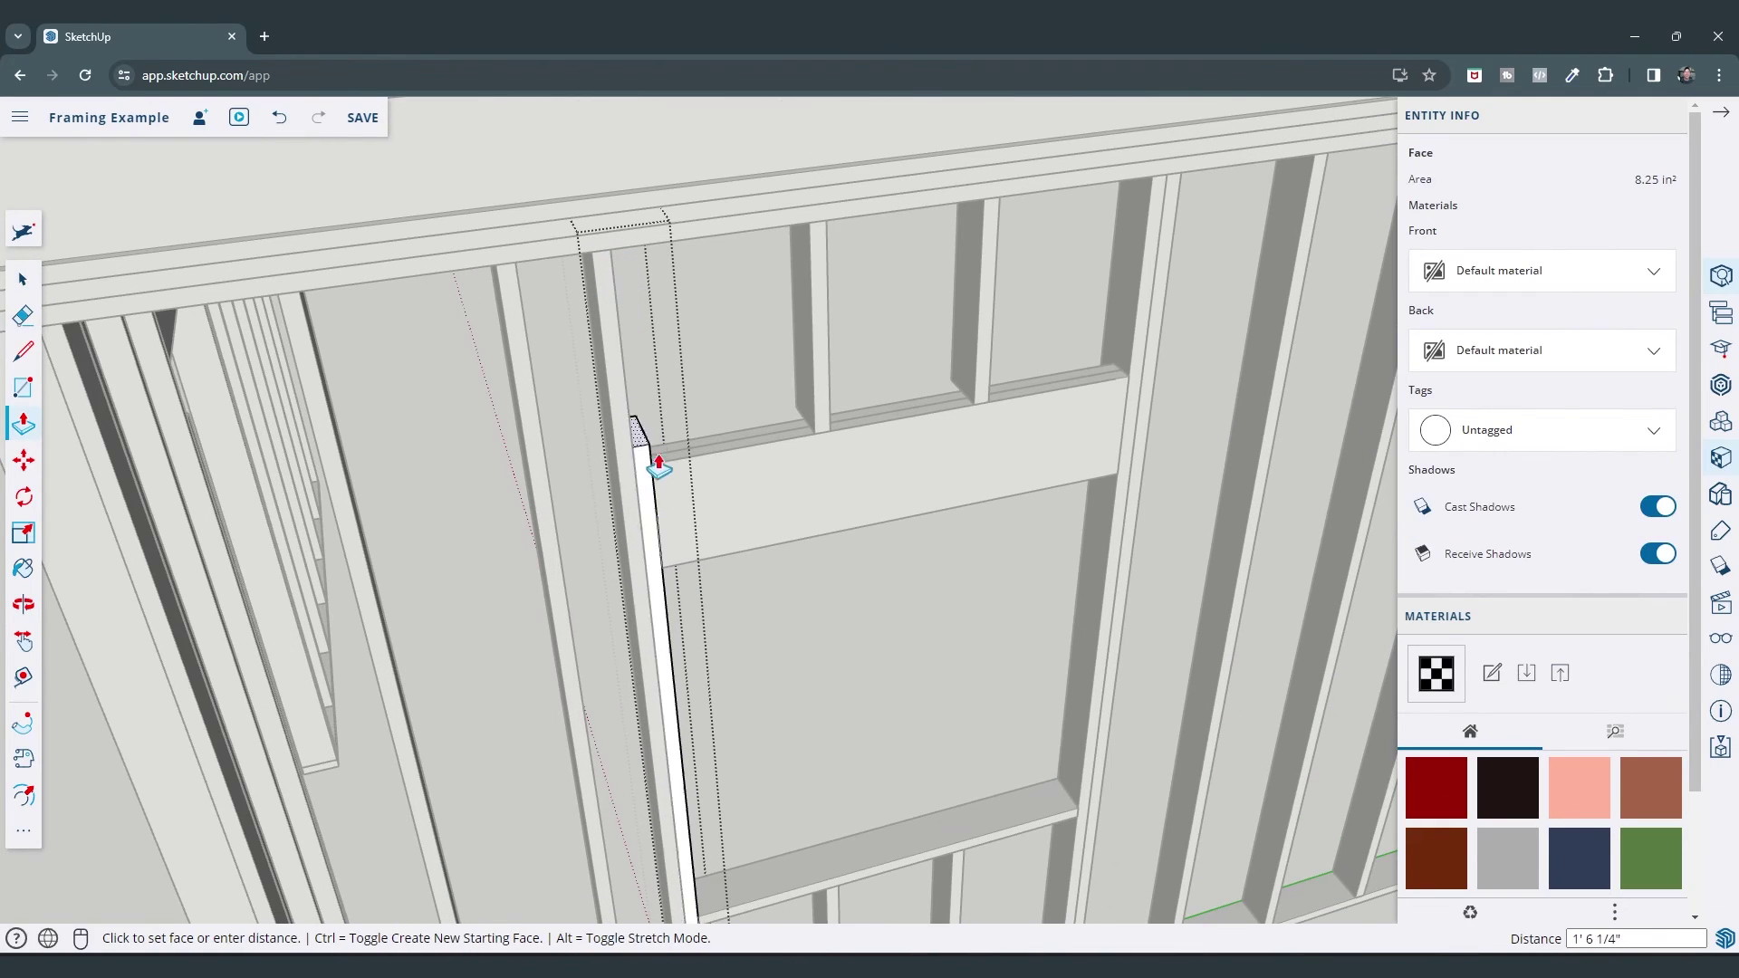
{"action": "left_click", "coordinate": [668, 571]}
{"action": "key", "text": "space"}
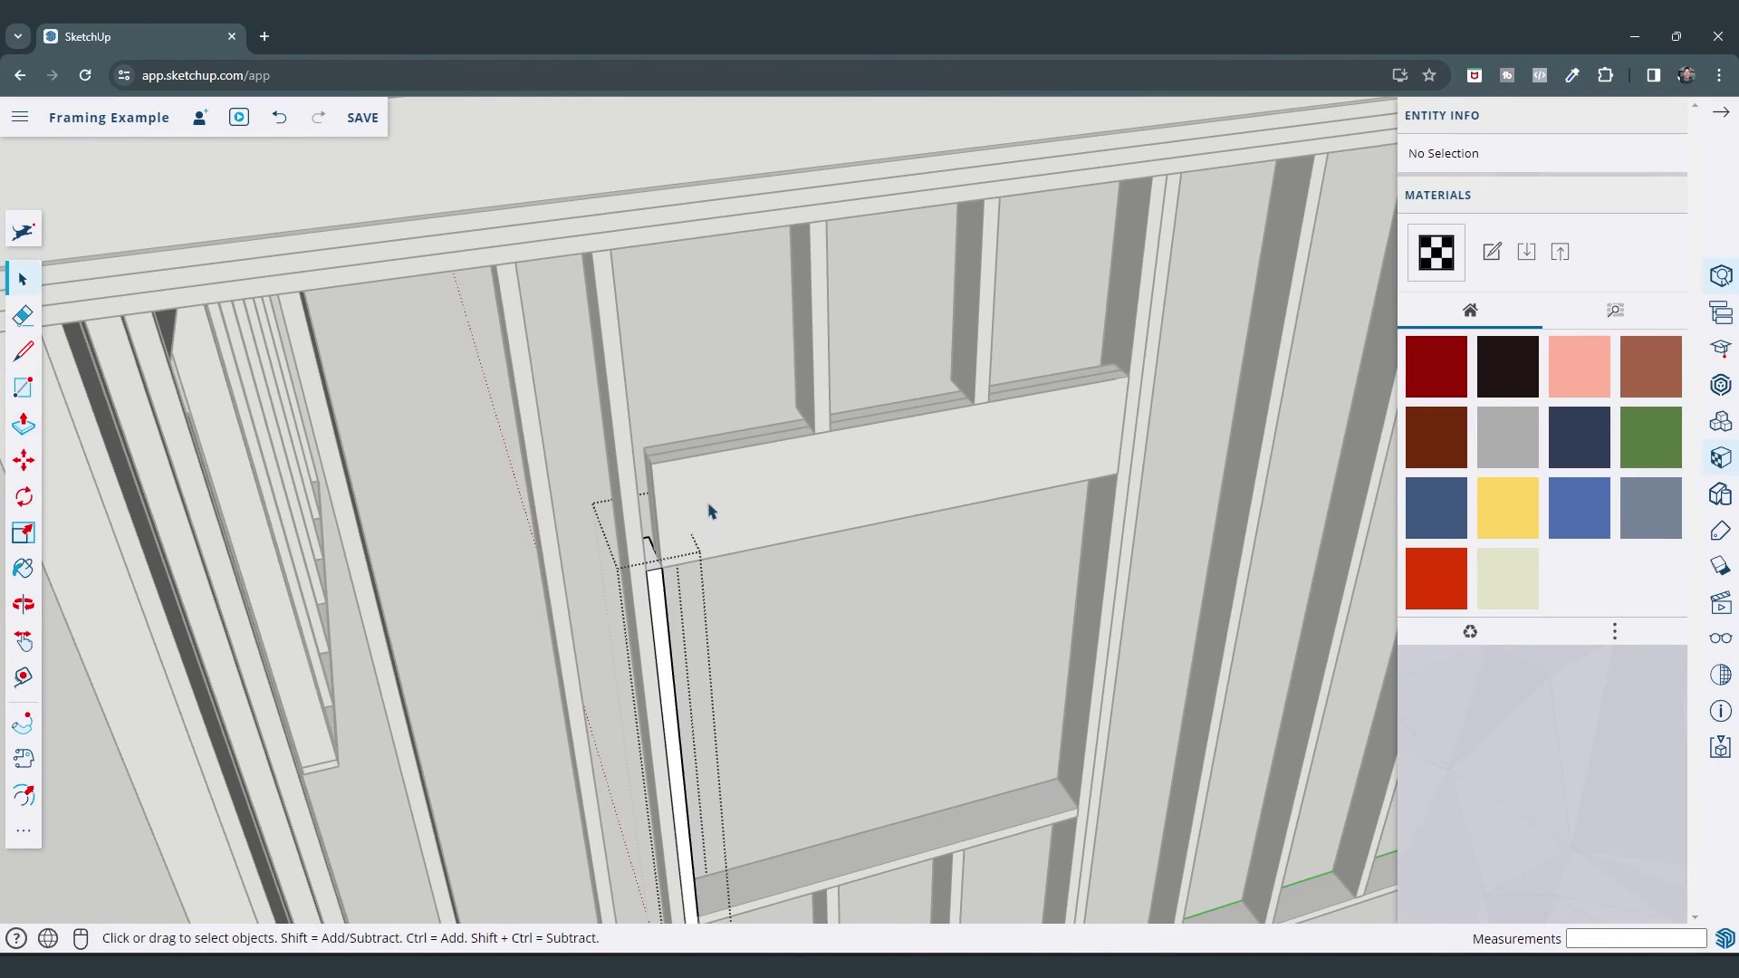
{"action": "scroll", "coordinate": [698, 507], "scroll_direction": "down", "scroll_amount": 3}
{"action": "middle_click_drag", "start_coordinate": [695, 504], "coordinate": [724, 468]}
Extend the inner board of the window header 1 1/2 inches over the shortened stud to the adjacent full-height stud
{"action": "key", "text": "e"}
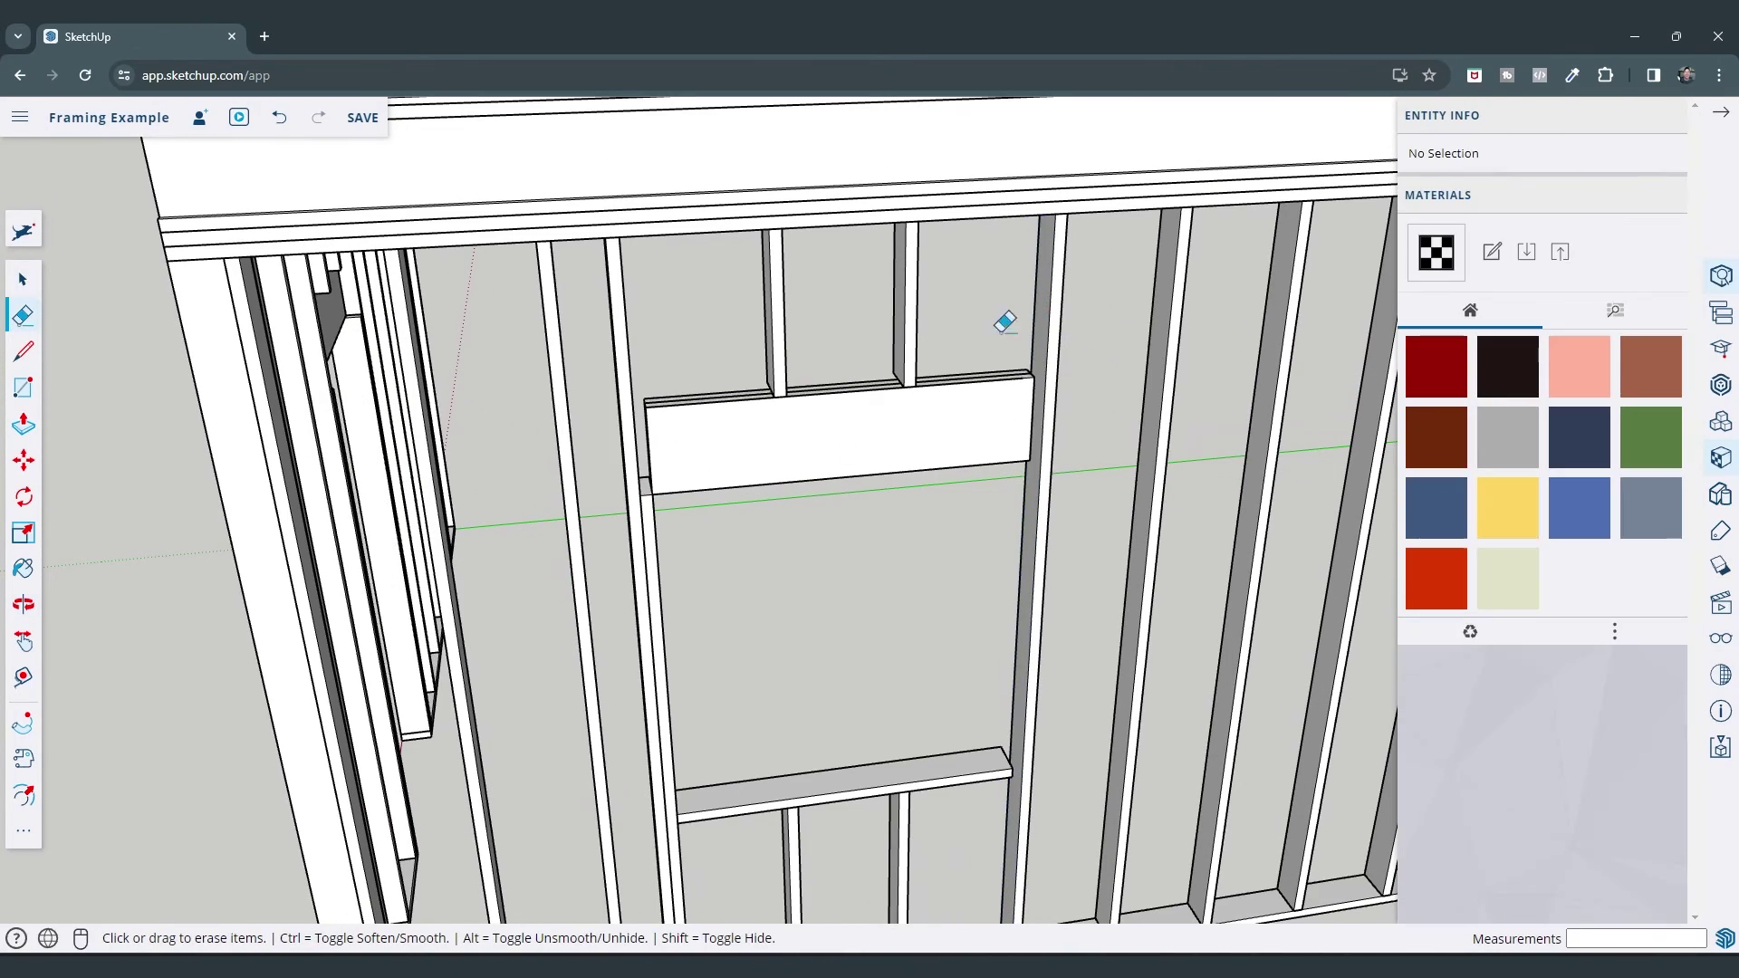
{"action": "key", "text": "space"}
{"action": "left_click", "coordinate": [679, 462]}
{"action": "scroll", "coordinate": [702, 453], "scroll_direction": "up", "scroll_amount": 6}
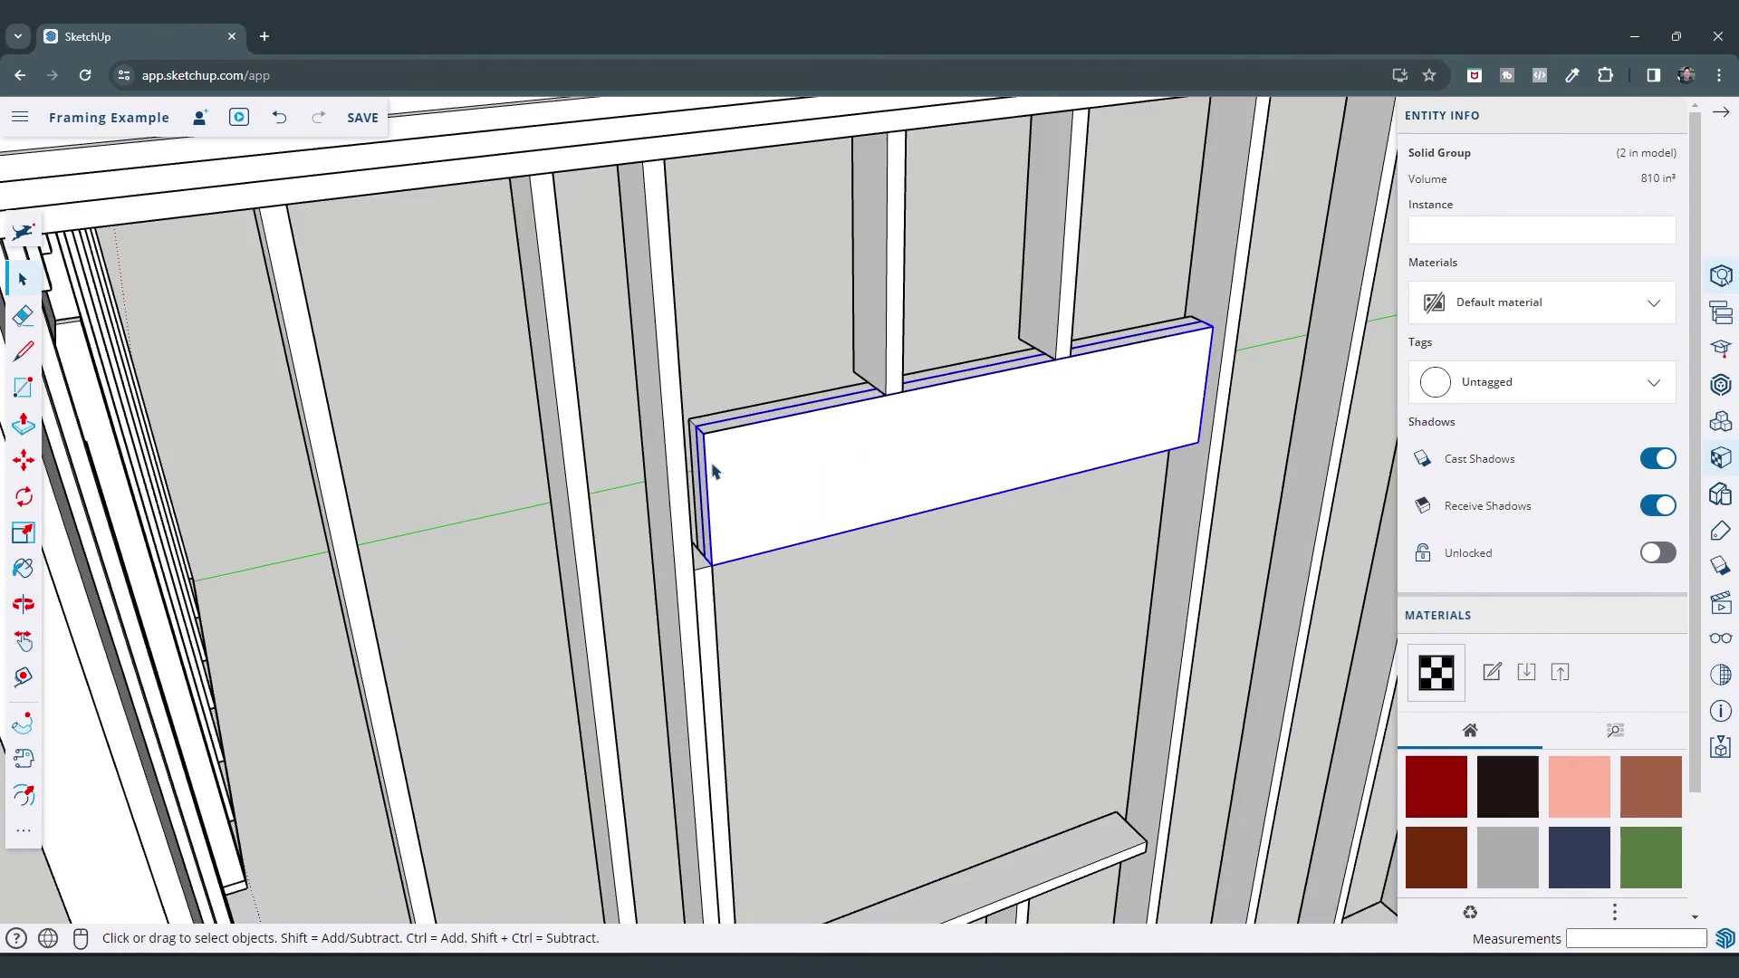
{"action": "key", "text": "p"}
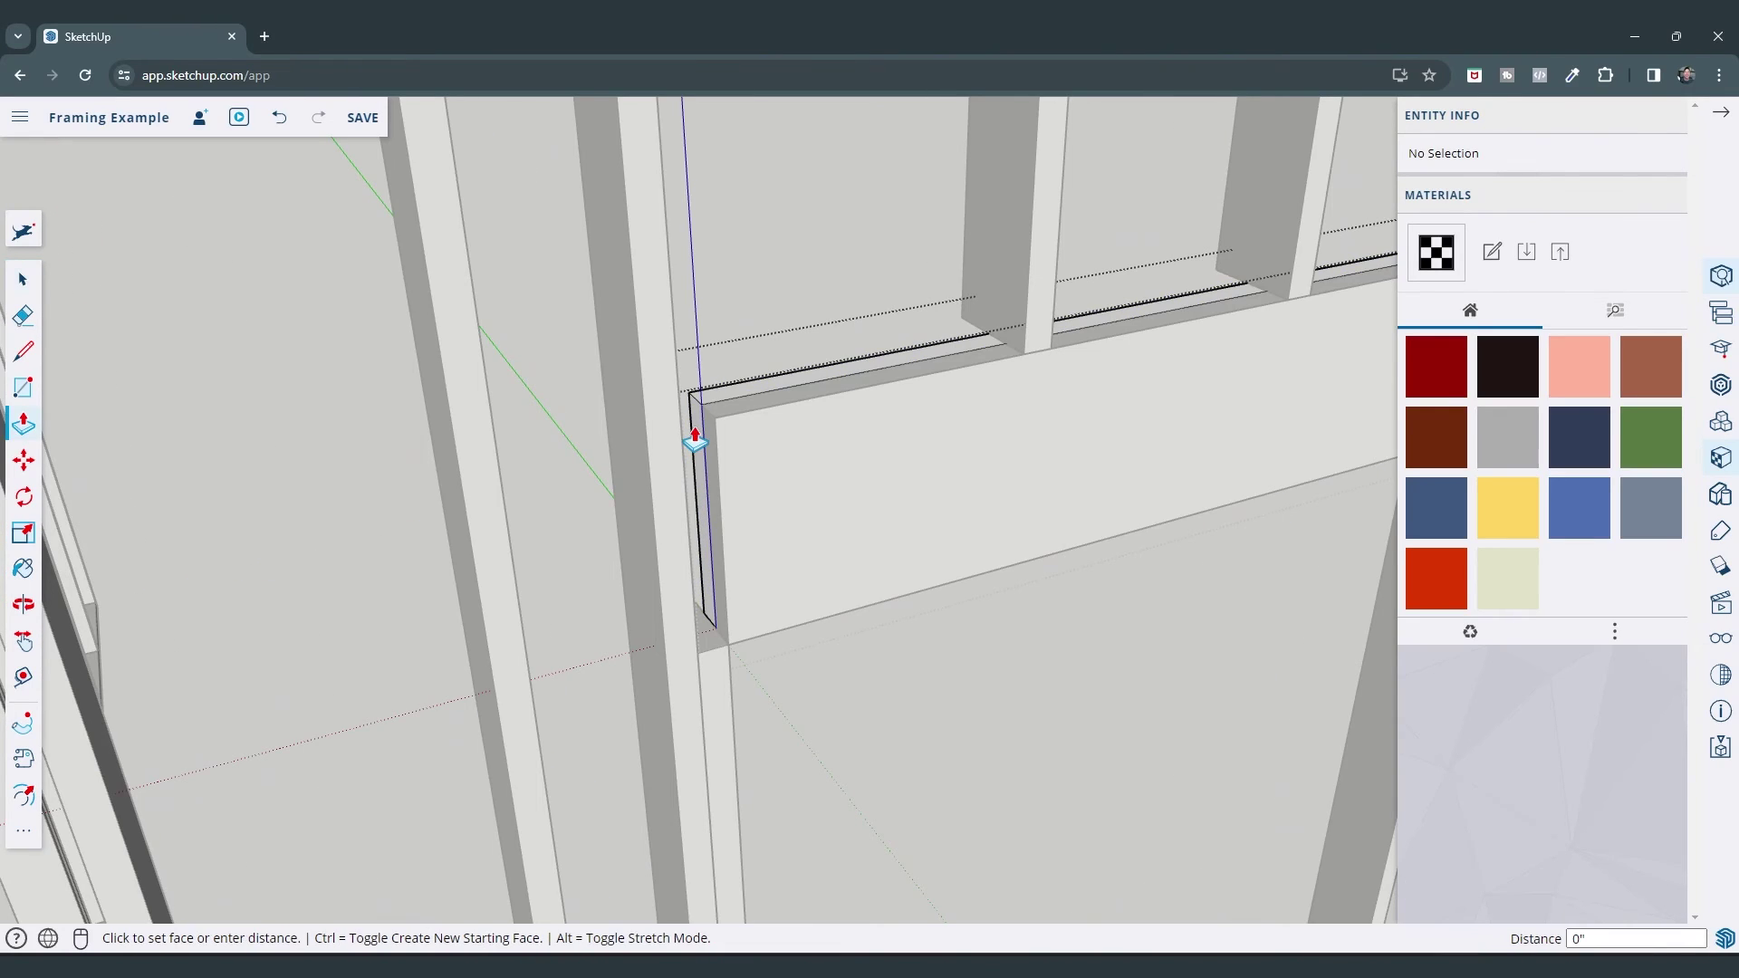
{"action": "left_click", "coordinate": [691, 442]}
{"action": "left_click", "coordinate": [682, 478]}
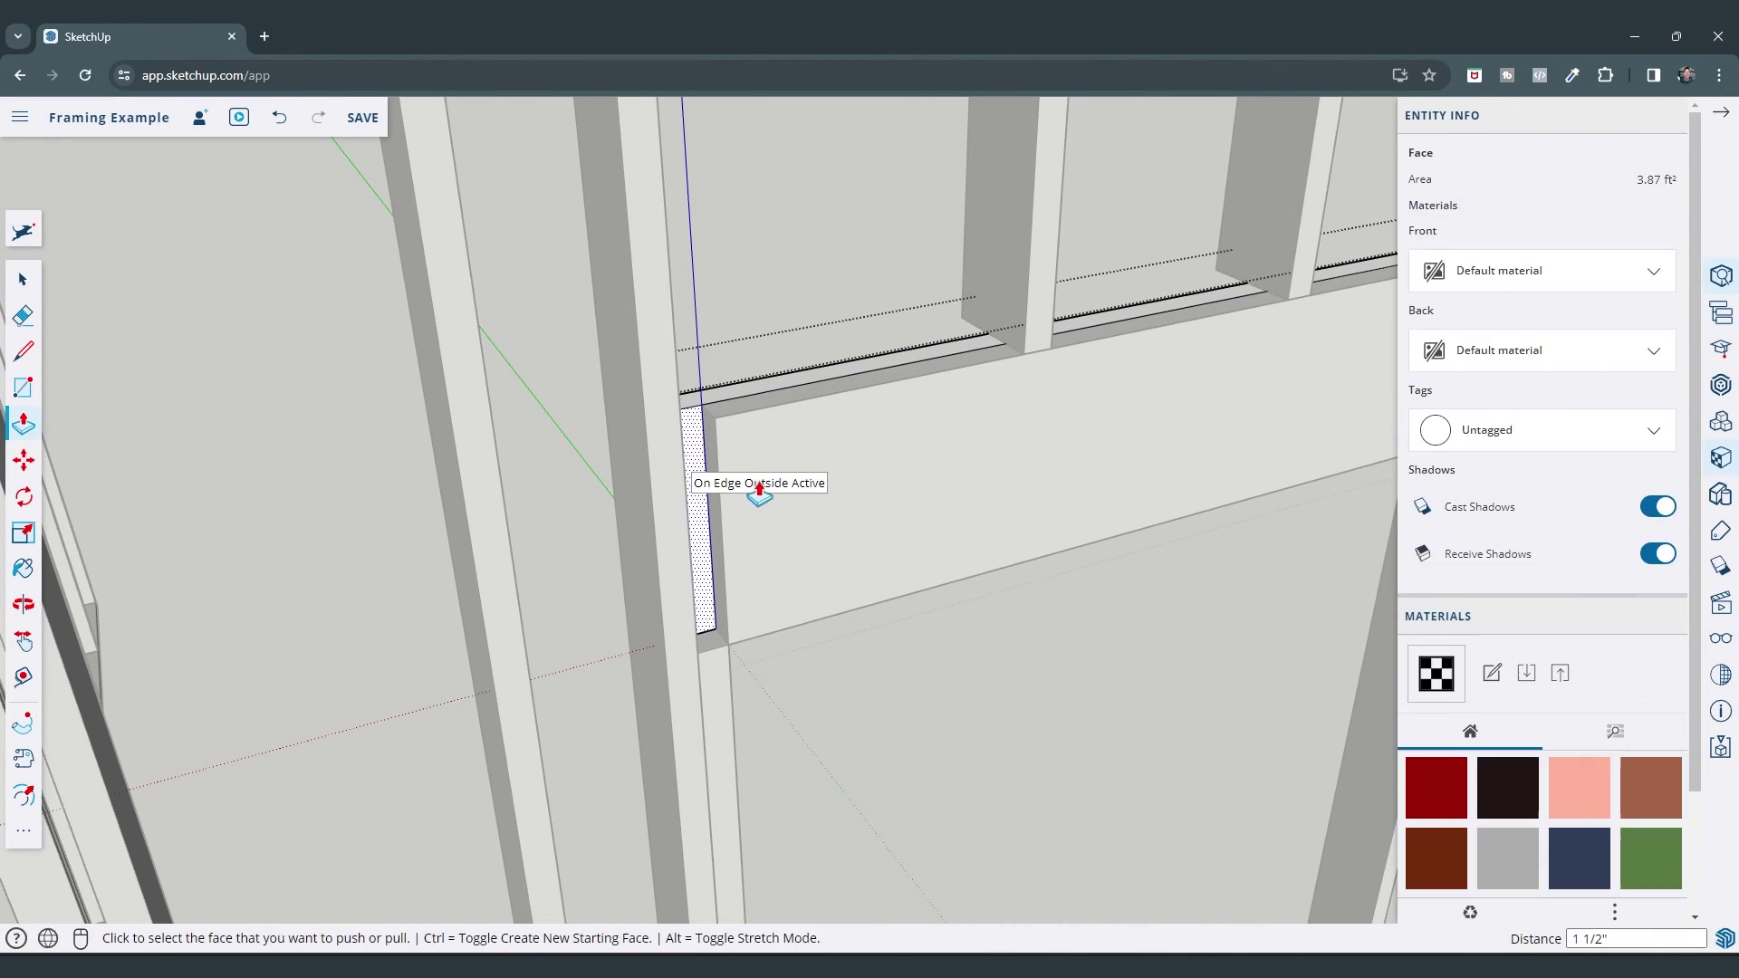
Extend the outer board of the window header over the shortened stud to the adjacent full-height stud
{"action": "key", "text": "space"}
{"action": "key", "text": "p"}
{"action": "left_click", "coordinate": [718, 510]}
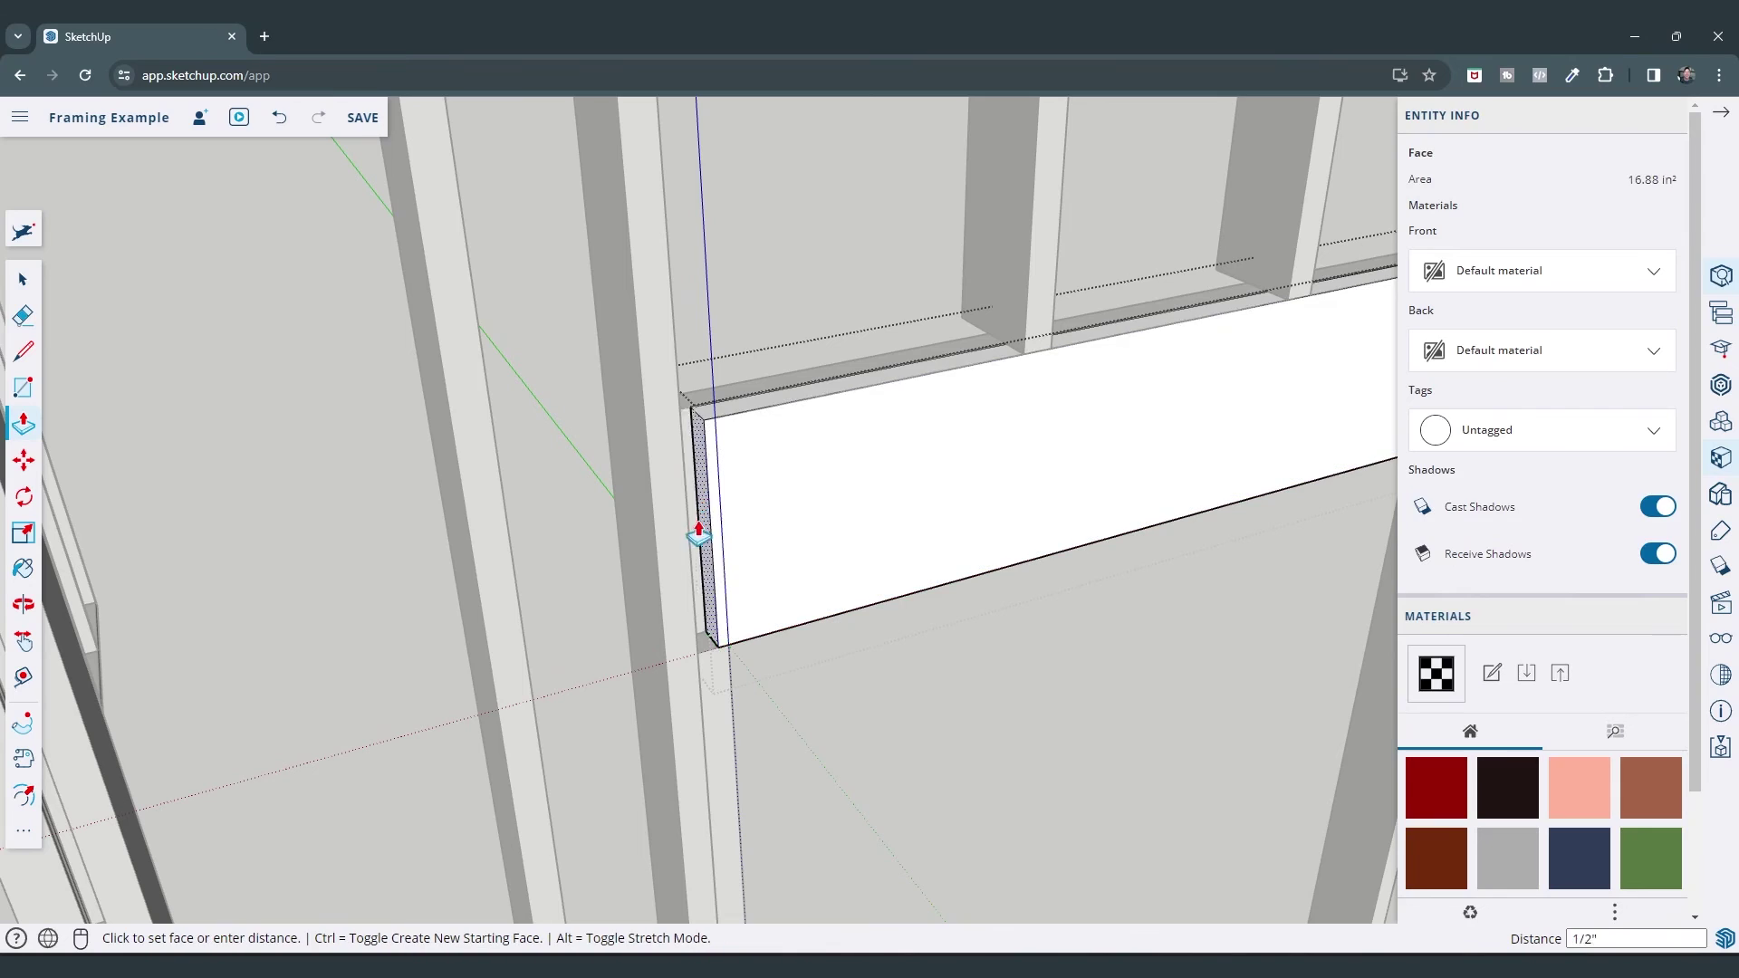
{"action": "left_click", "coordinate": [695, 650]}
Extend both boards of the window header 1 1/2 inches at the opposite end to meet the full-height stud there
{"action": "middle_click_drag", "start_coordinate": [640, 640], "coordinate": [889, 458]}
{"action": "scroll", "coordinate": [878, 458], "scroll_direction": "up", "scroll_amount": 2}
{"action": "key", "text": "space"}
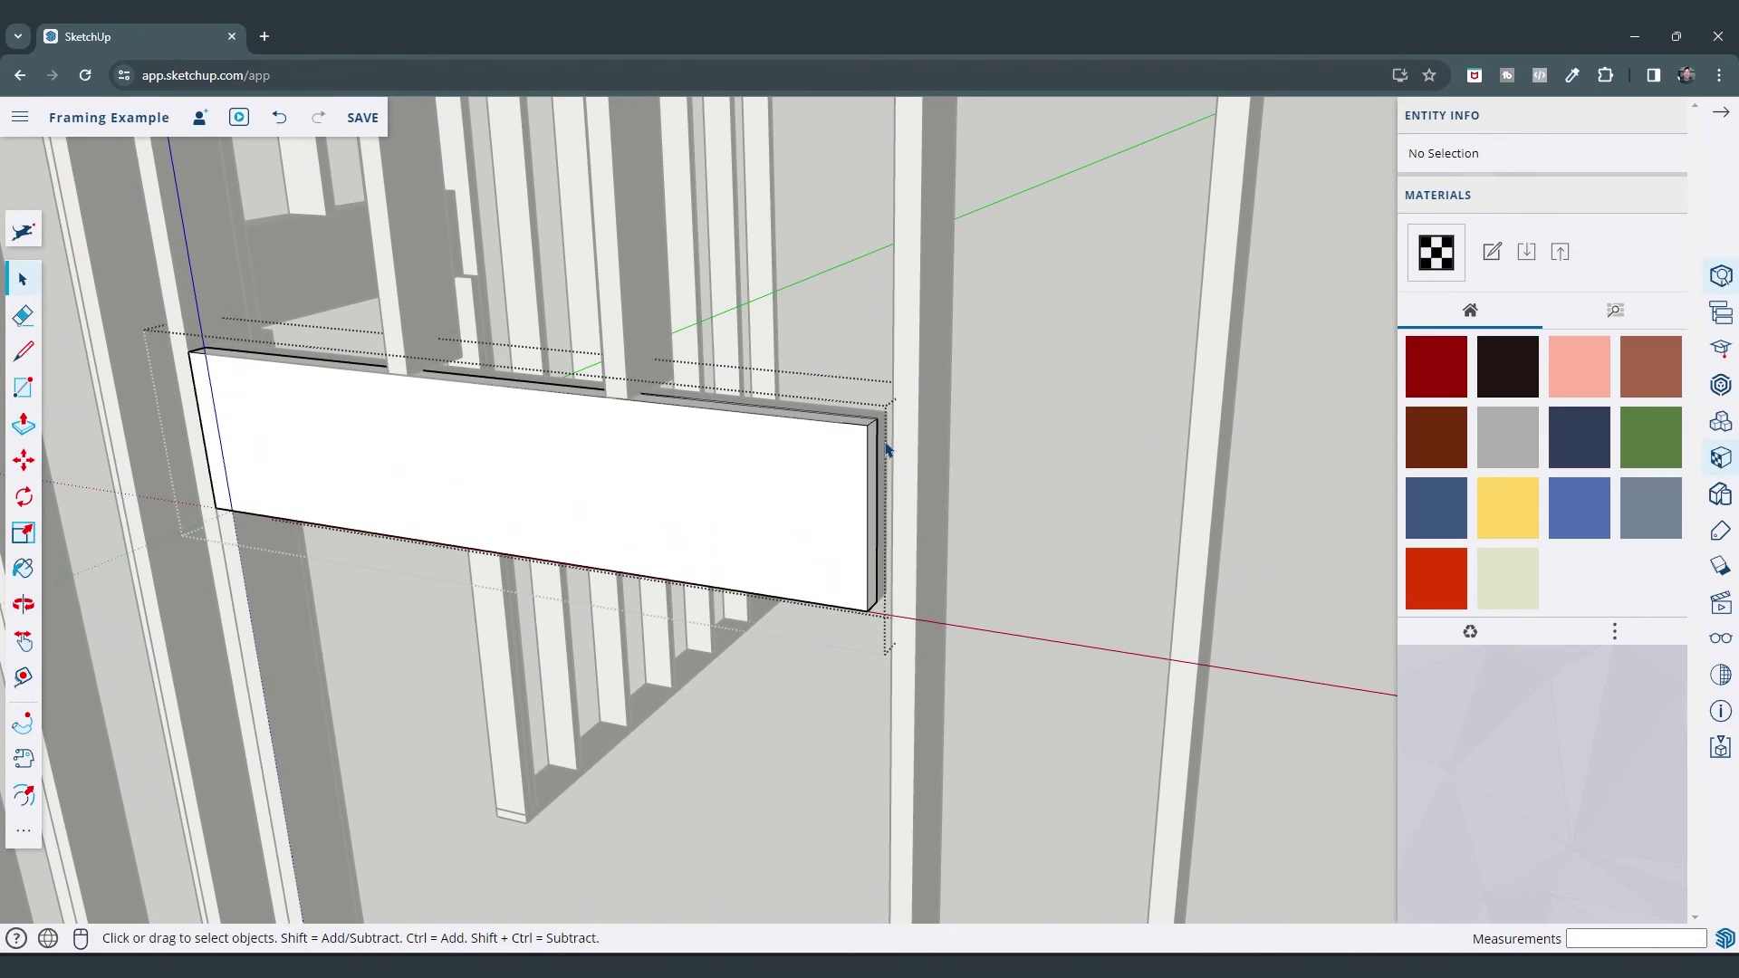
{"action": "scroll", "coordinate": [887, 448], "scroll_direction": "down", "scroll_amount": 1}
{"action": "left_click", "coordinate": [881, 453]}
{"action": "key", "text": "p"}
{"action": "left_click", "coordinate": [889, 458]}
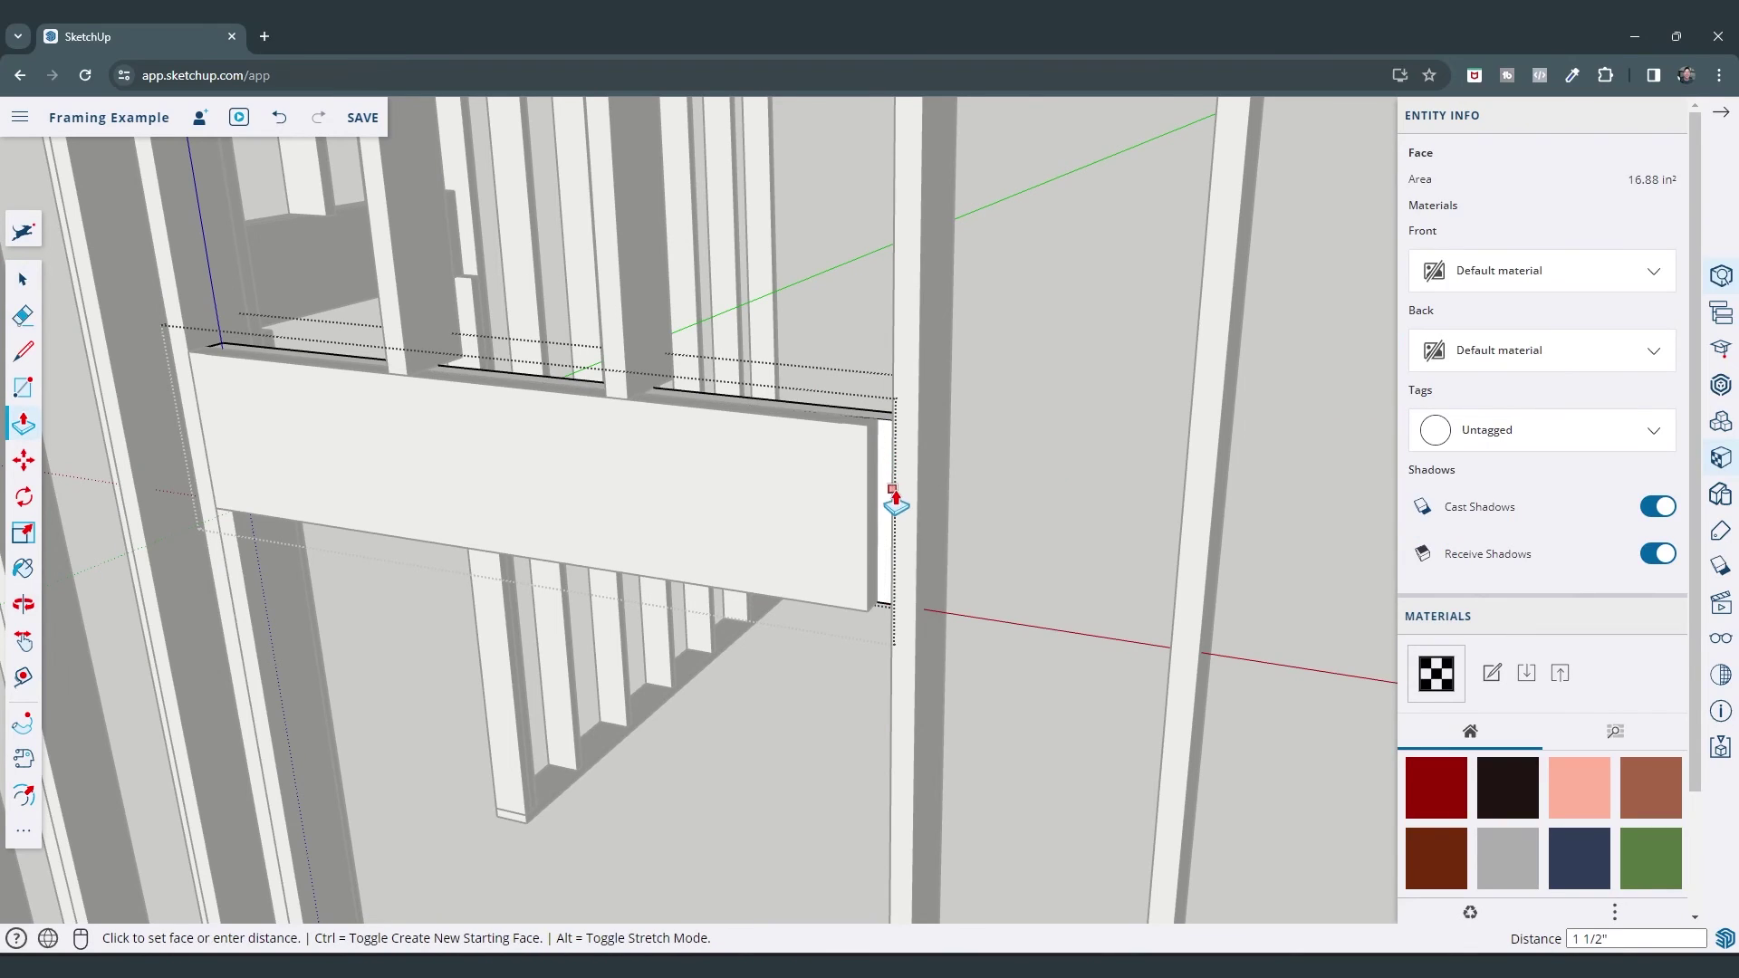
{"action": "left_click", "coordinate": [896, 493]}
{"action": "key", "text": "space"}
{"action": "key", "text": "ctrl+z"}
{"action": "key", "text": "p"}
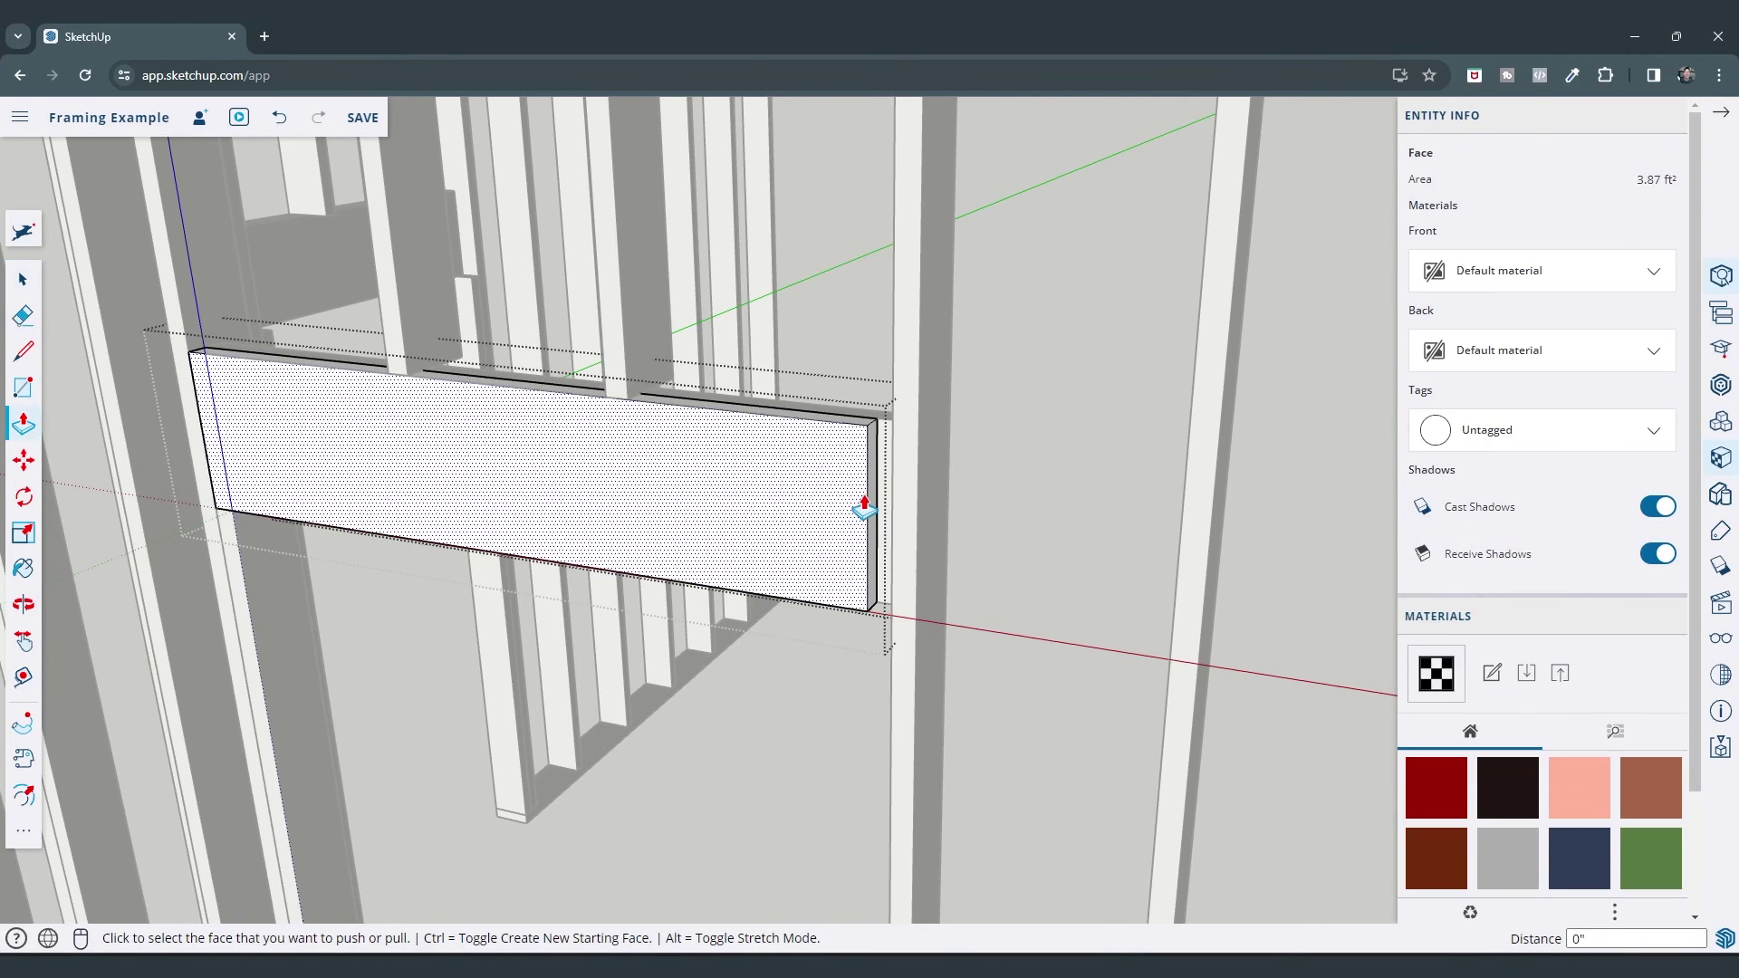
{"action": "left_click", "coordinate": [890, 515]}
{"action": "left_click", "coordinate": [892, 521]}
{"action": "key", "text": "space"}
Copy the shortened stud under the header to the other side of the window opening, against the full-height stud
{"action": "middle_click_drag", "start_coordinate": [889, 528], "coordinate": [691, 590]}
{"action": "left_click", "coordinate": [563, 547]}
{"action": "scroll", "coordinate": [566, 543], "scroll_direction": "down", "scroll_amount": 5}
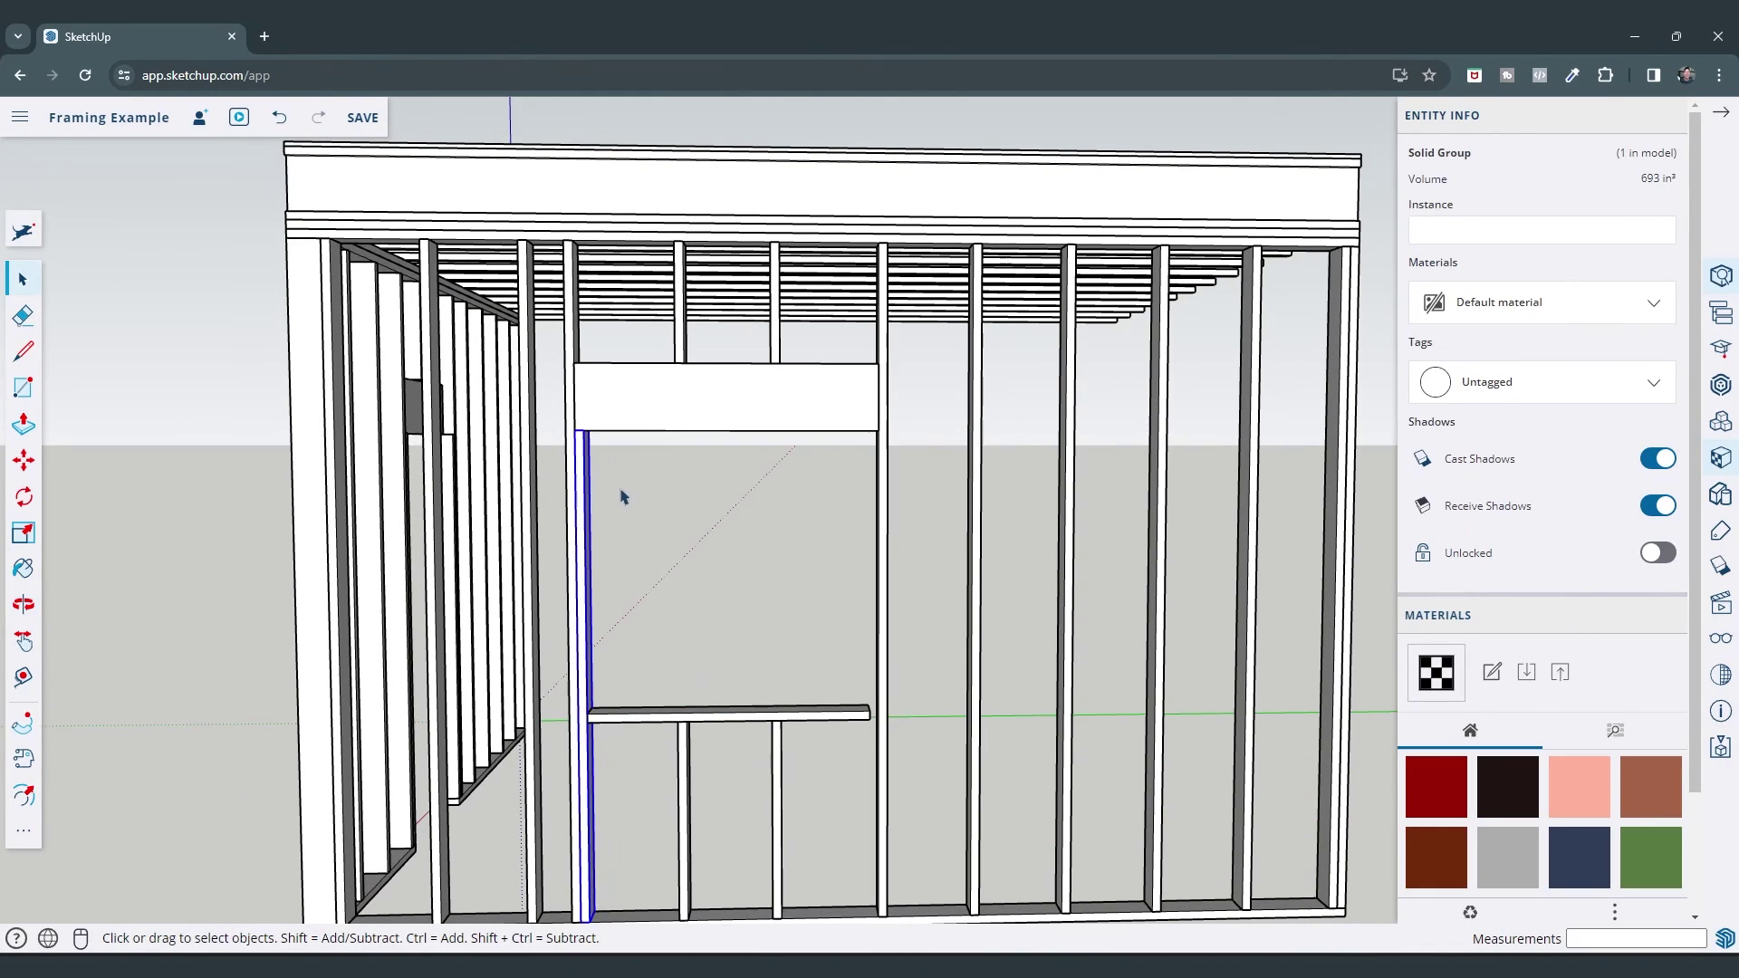
{"action": "key", "text": "m"}
{"action": "key", "text": "ctrl"}
{"action": "left_click", "coordinate": [584, 431]}
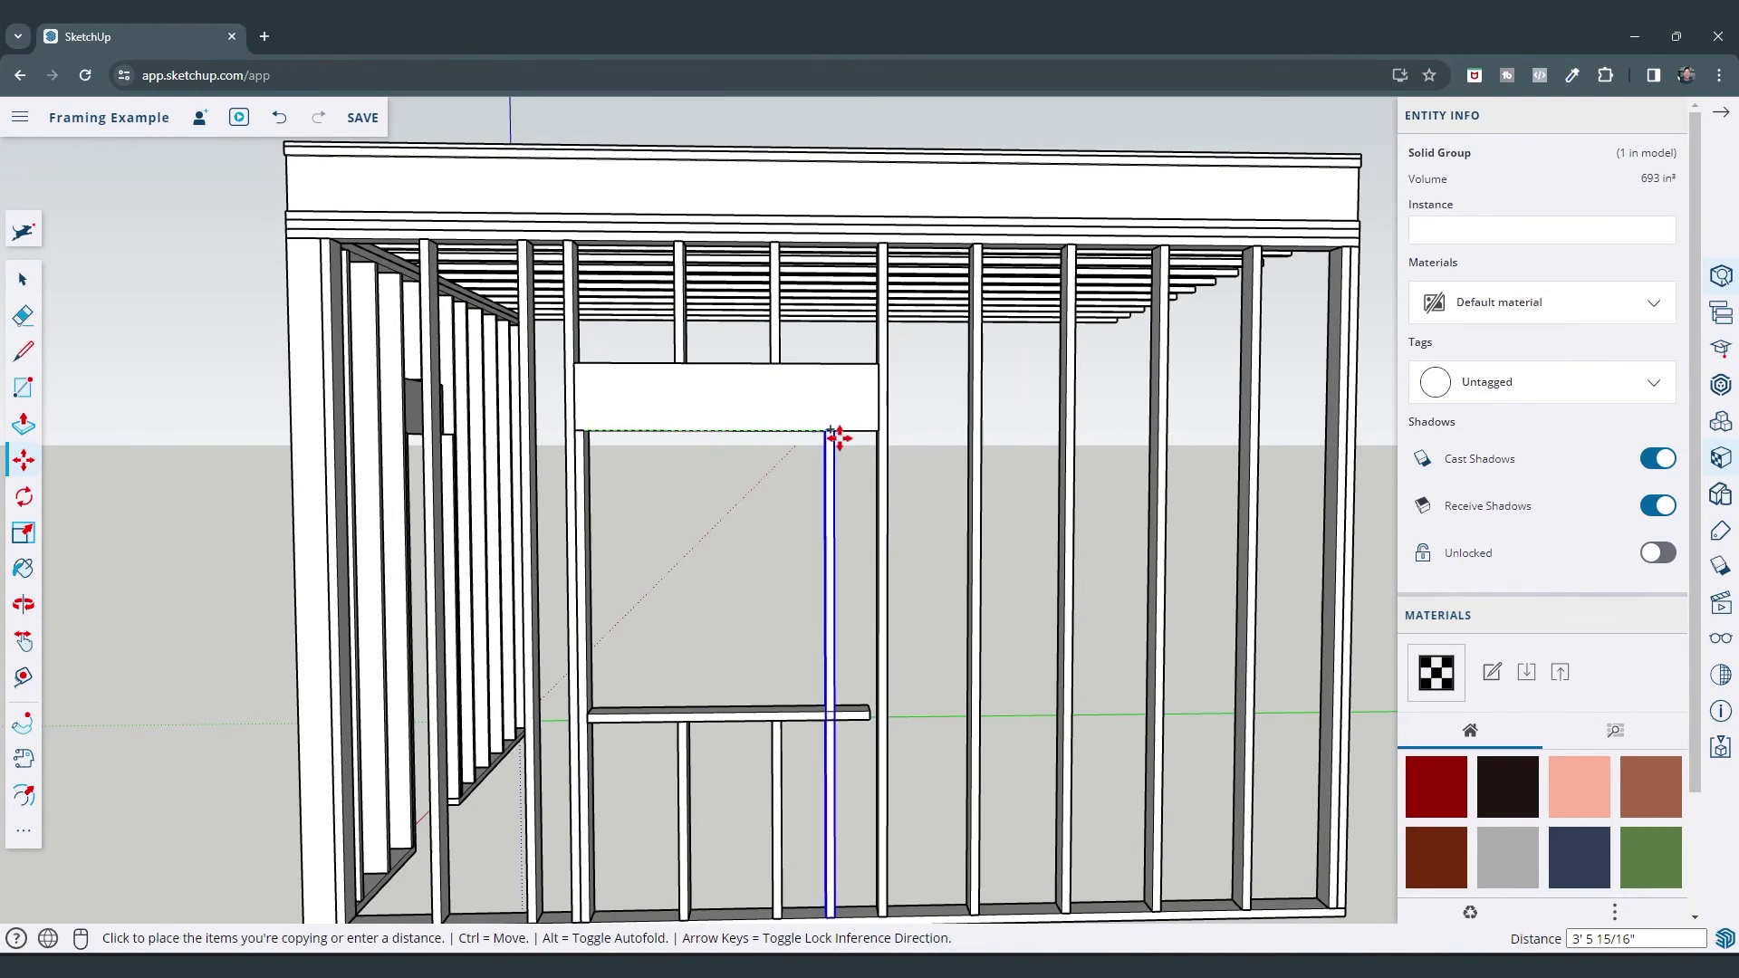
{"action": "left_click", "coordinate": [879, 441]}
{"action": "middle_click_drag", "start_coordinate": [812, 610], "coordinate": [923, 594]}
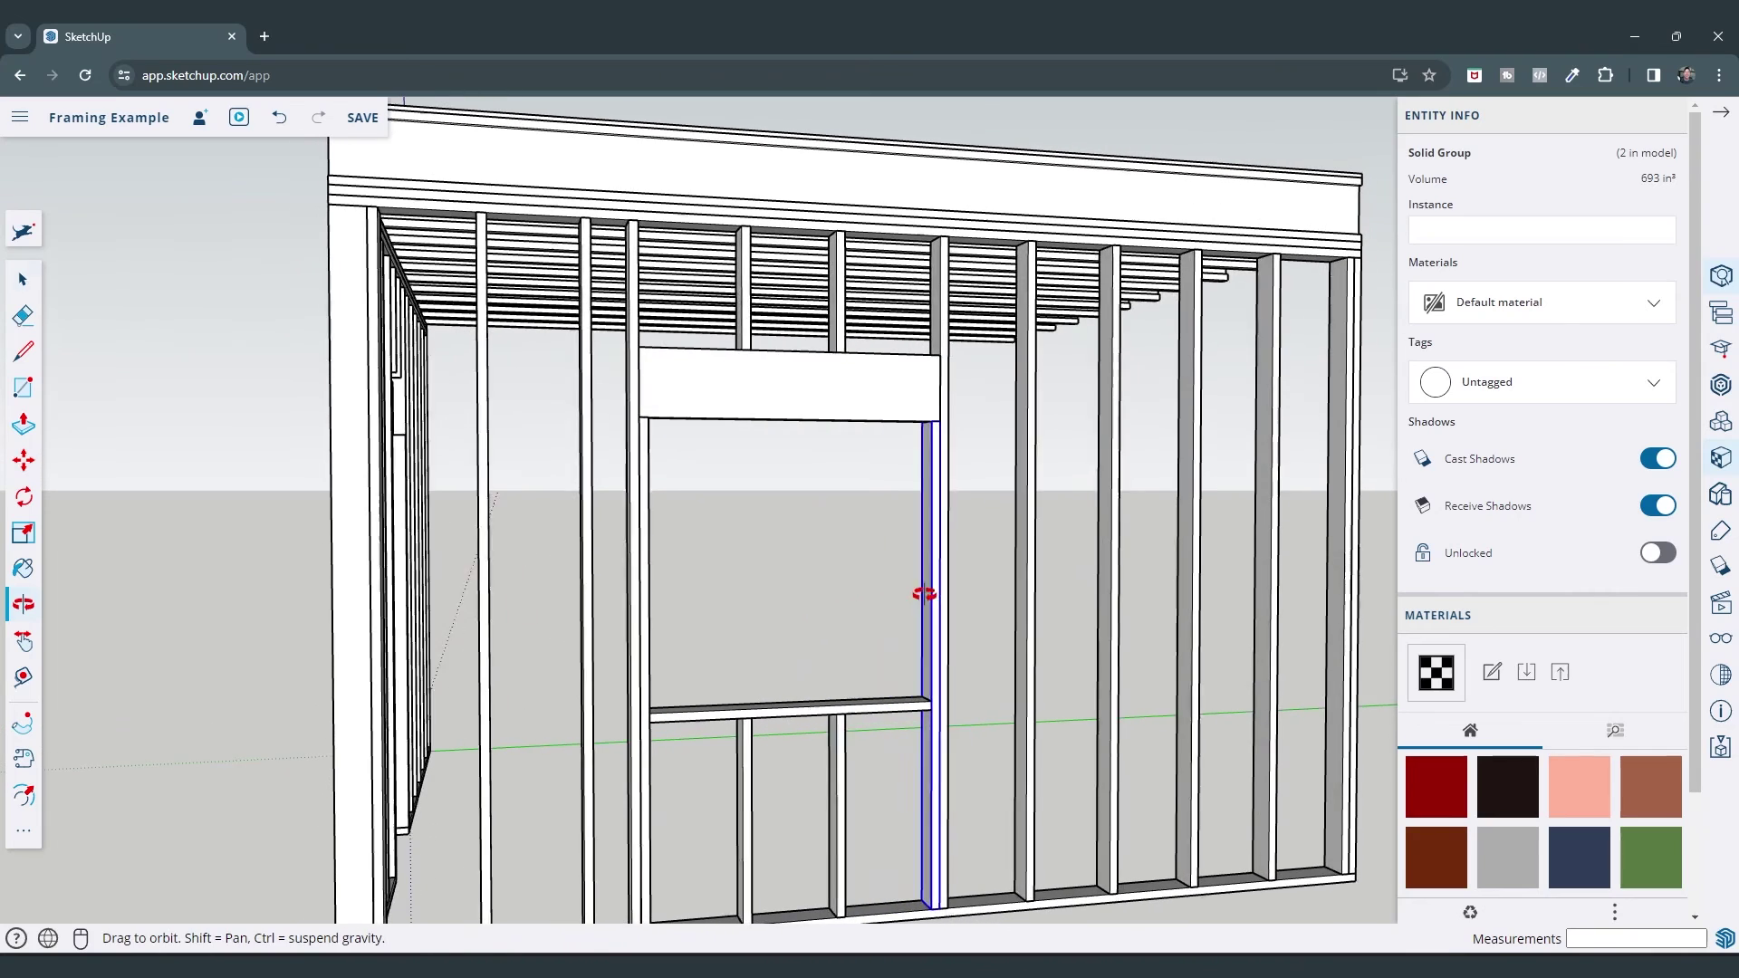
Copy the short stud under the window sill 1' 3 1/4" to the sill end farther from the wall corner
{"action": "key", "text": "space"}
{"action": "left_click", "coordinate": [883, 712]}
{"action": "scroll", "coordinate": [900, 706], "scroll_direction": "down", "scroll_amount": 5}
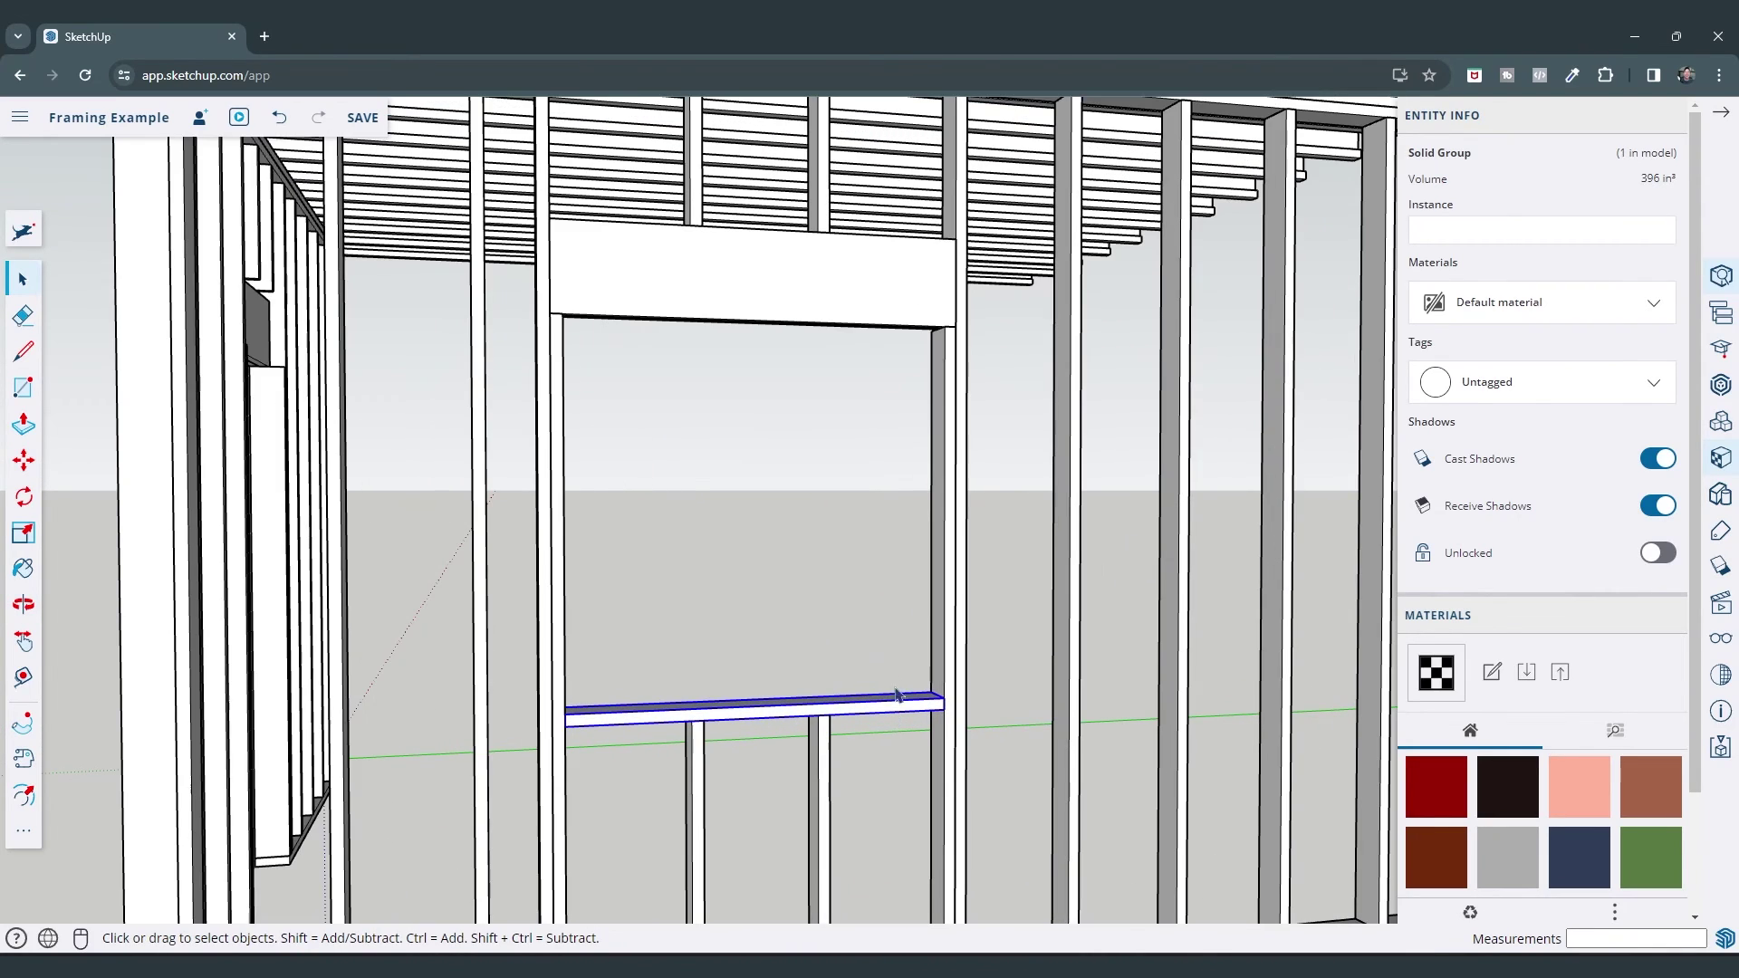
{"action": "scroll", "coordinate": [909, 489], "scroll_direction": "up", "scroll_amount": 6}
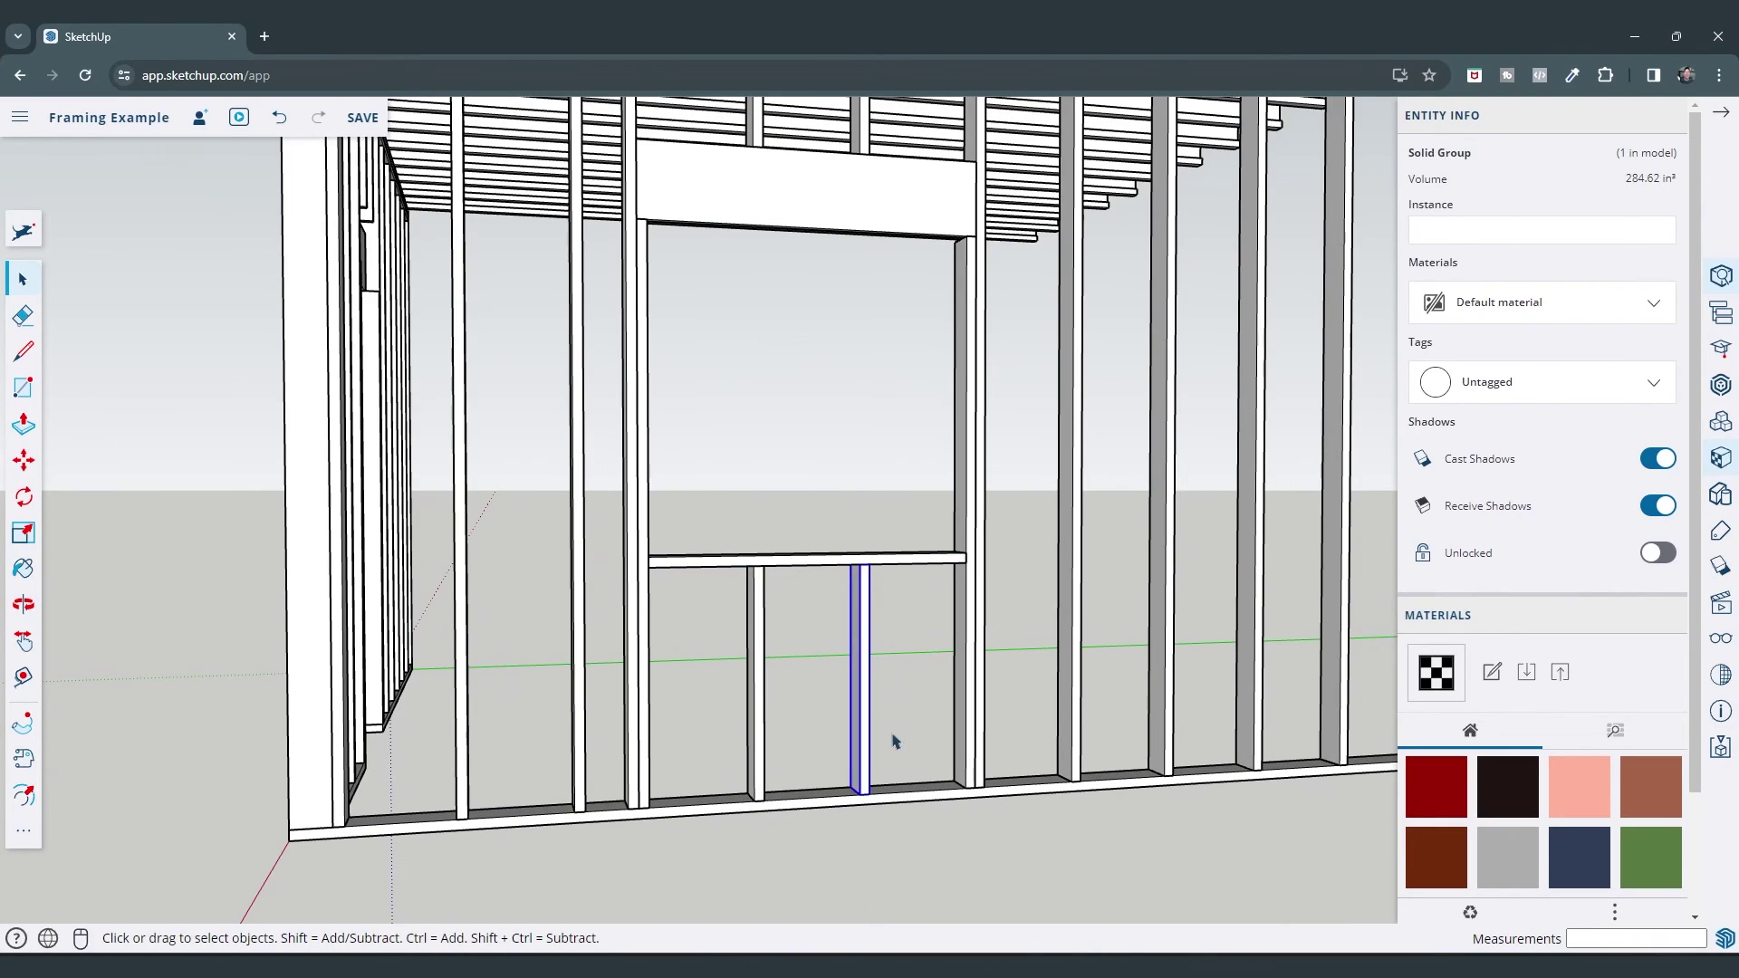
{"action": "scroll", "coordinate": [897, 752], "scroll_direction": "up", "scroll_amount": 5}
{"action": "key", "text": "m"}
{"action": "key", "text": "ctrl"}
{"action": "left_click", "coordinate": [837, 820]}
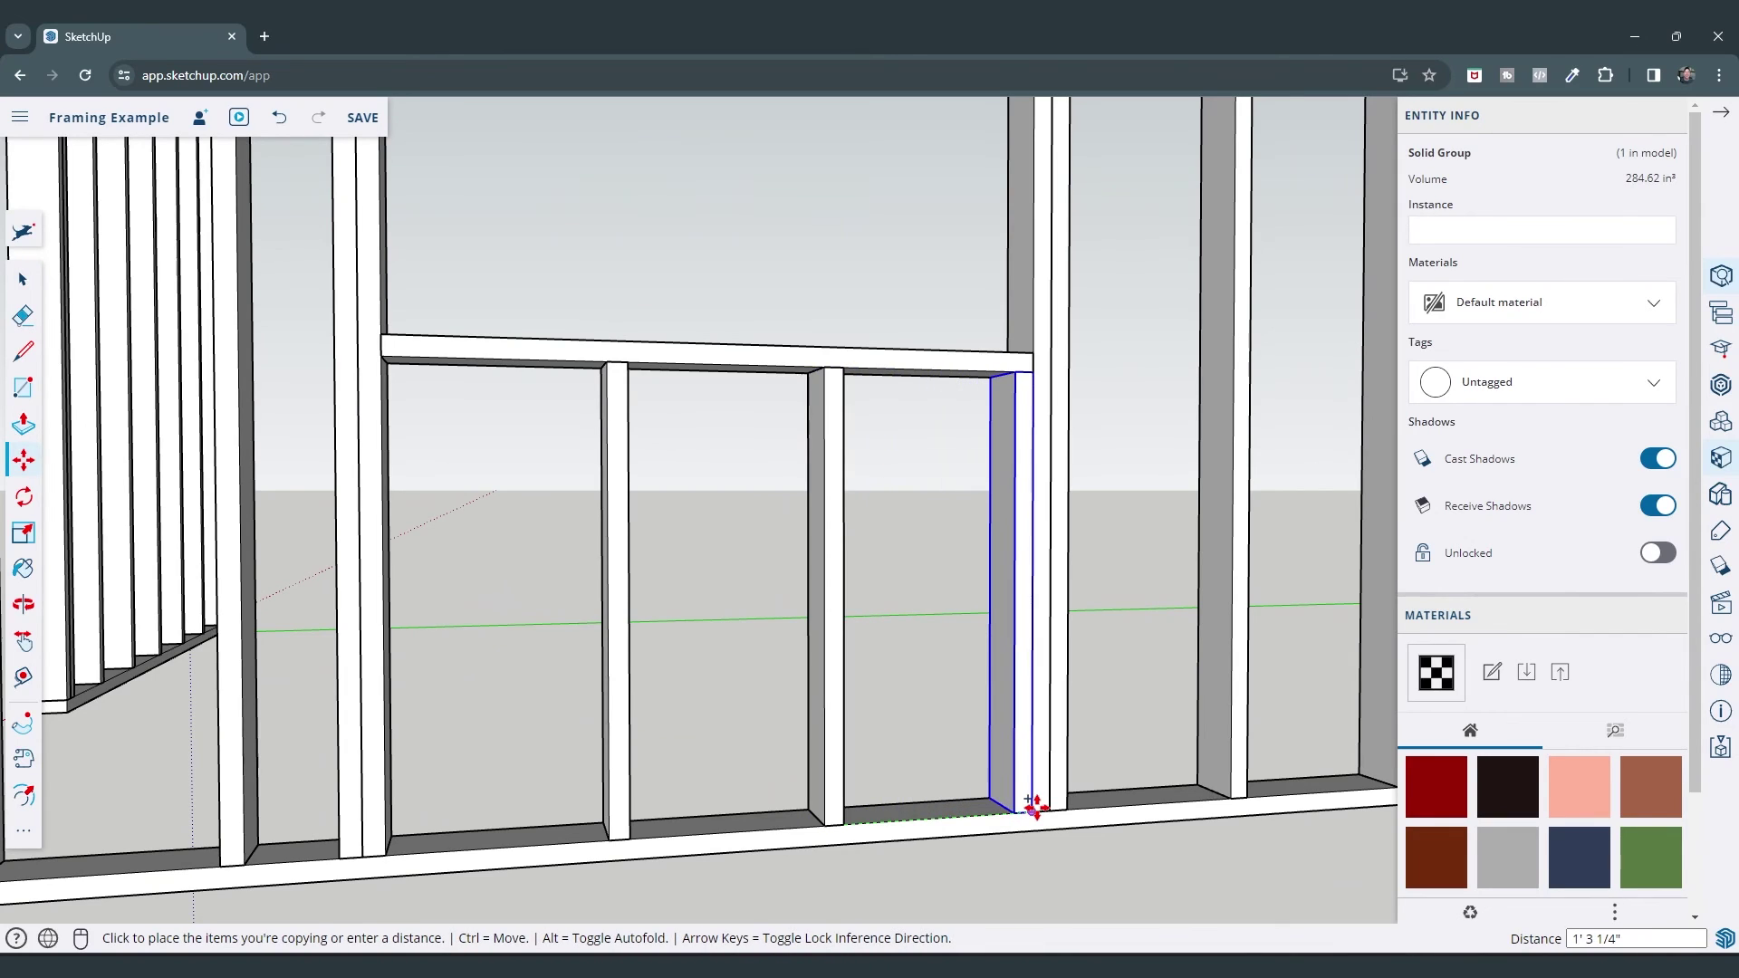
{"action": "left_click", "coordinate": [1033, 806]}
Copy the other short stud under the sill 1' 3 1/4" to the sill end nearer the wall corner
{"action": "key", "text": "space"}
{"action": "left_click", "coordinate": [628, 775]}
{"action": "key", "text": "m"}
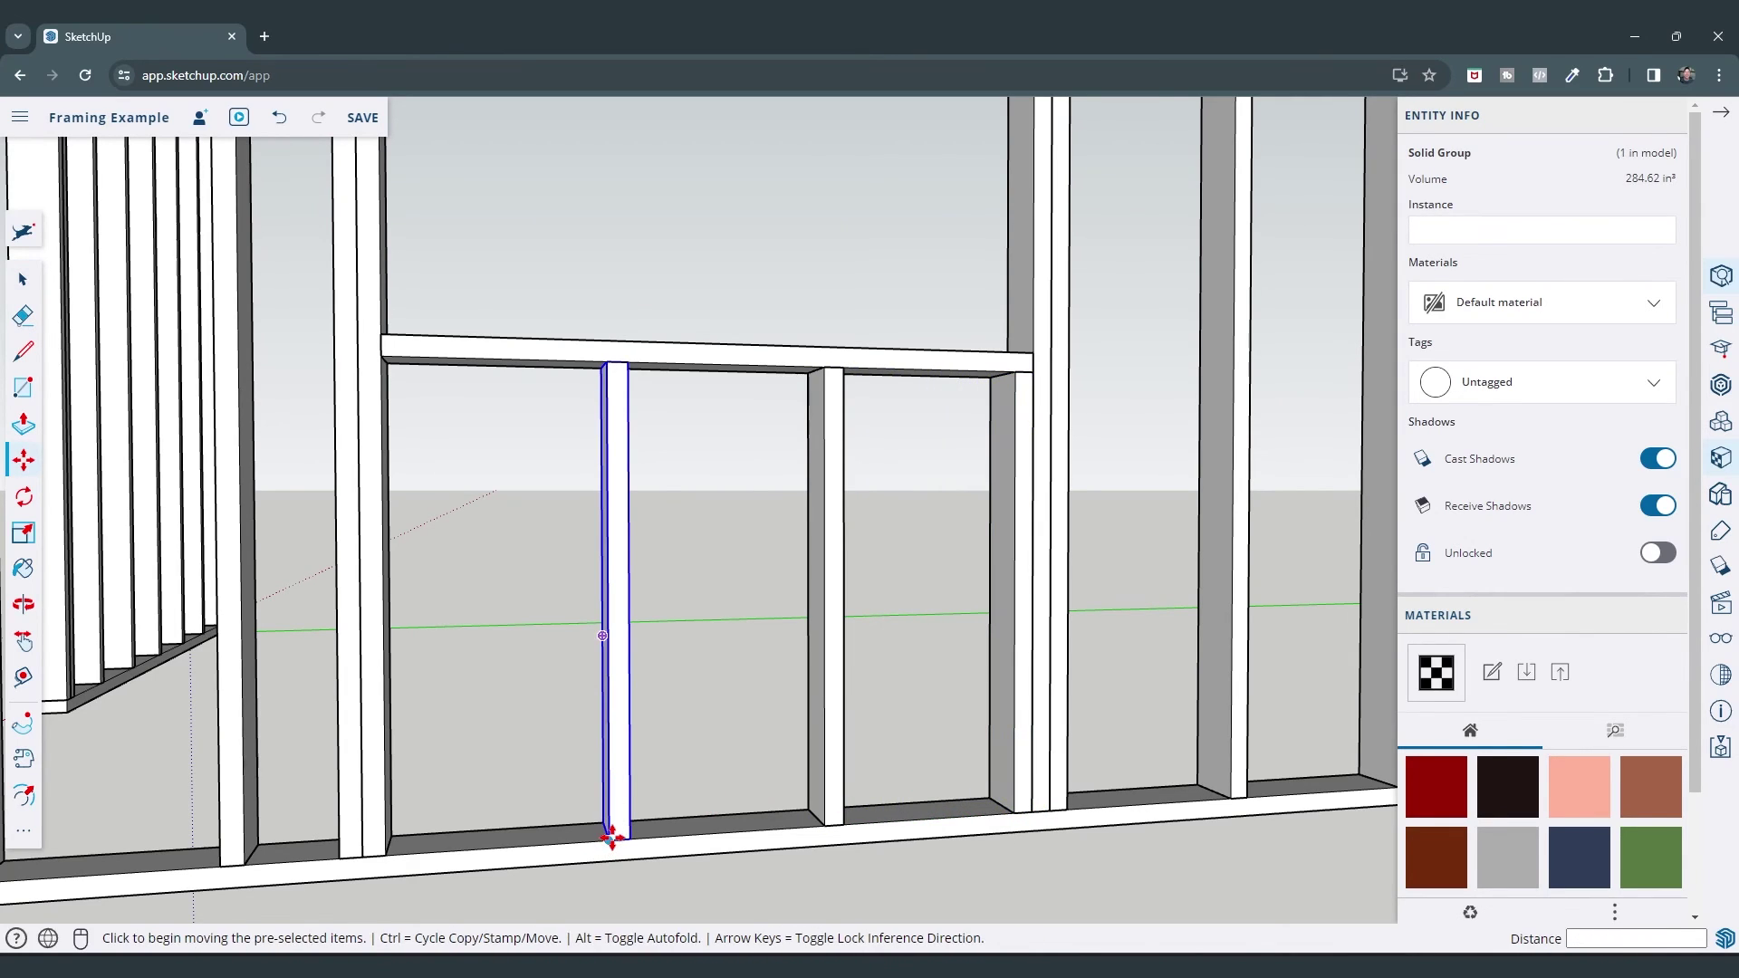
{"action": "key", "text": "ctrl"}
{"action": "left_click", "coordinate": [606, 837]}
{"action": "left_click", "coordinate": [385, 849]}
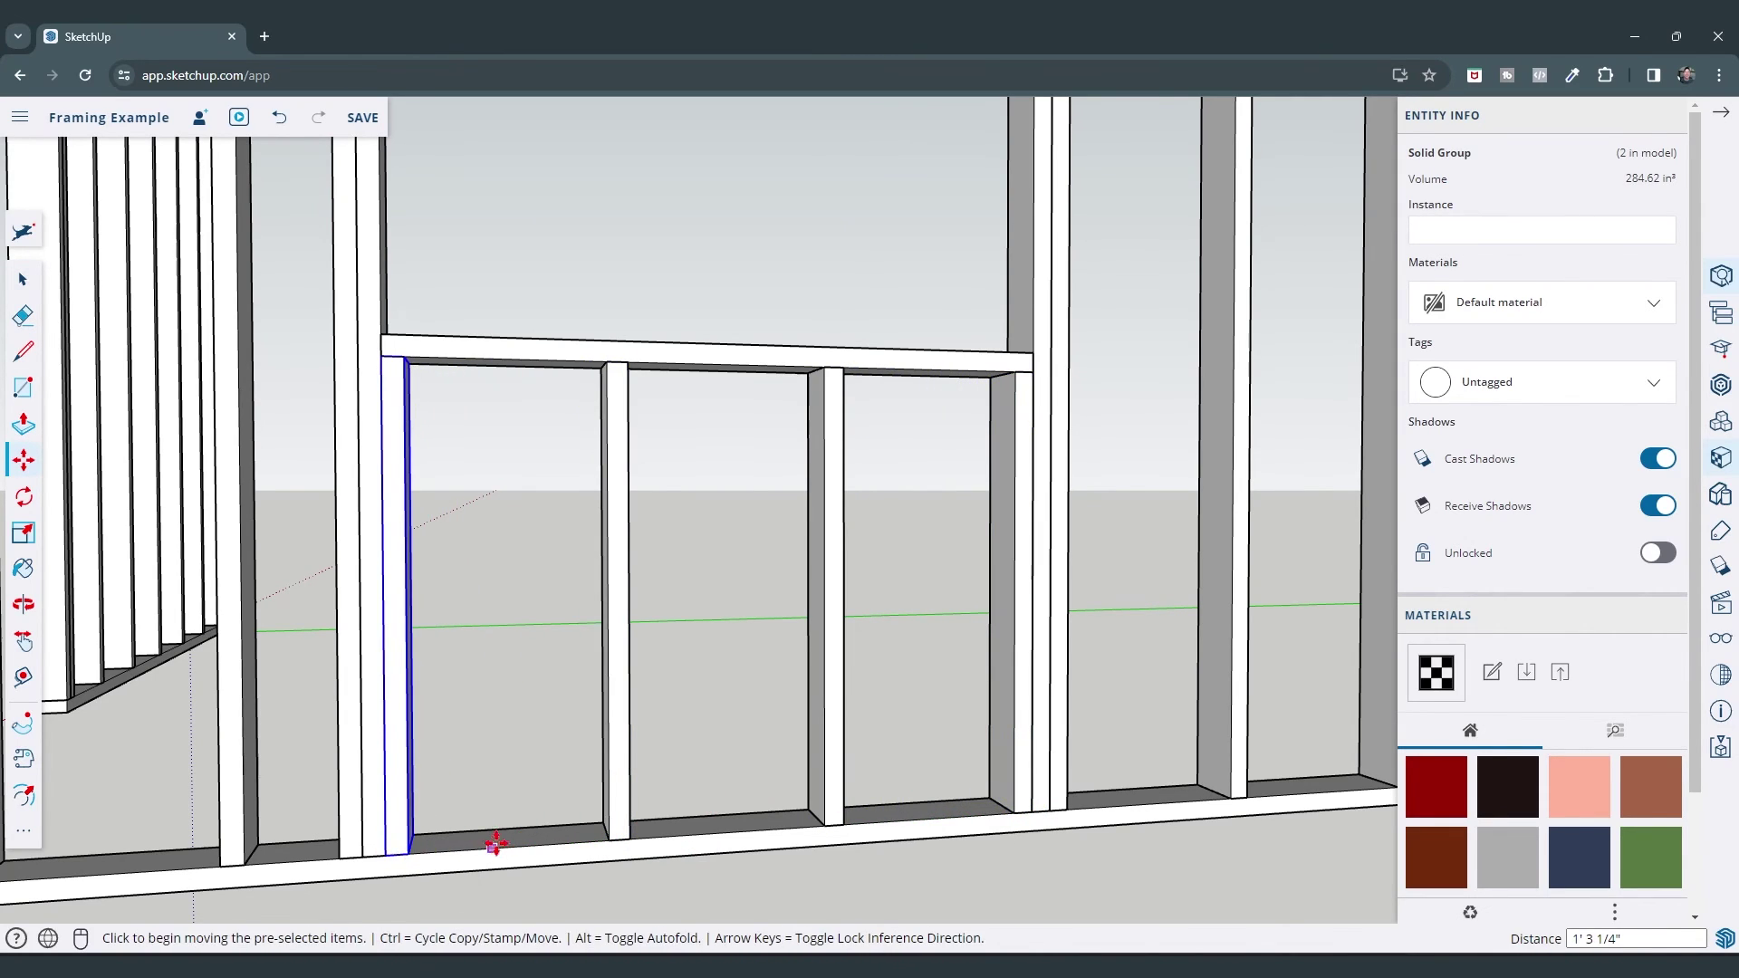
Copy all the wall framing, including the top plates, 10' 11 7/8" straight up so it stands on the floor sheathing
{"action": "scroll", "coordinate": [497, 835], "scroll_direction": "down", "scroll_amount": 3}
{"action": "key", "text": "space"}
{"action": "left_click", "coordinate": [501, 732]}
{"action": "middle_click_drag", "start_coordinate": [501, 731], "coordinate": [714, 602]}
{"action": "scroll", "coordinate": [623, 793], "scroll_direction": "down", "scroll_amount": 5}
{"action": "scroll", "coordinate": [739, 626], "scroll_direction": "down", "scroll_amount": 2}
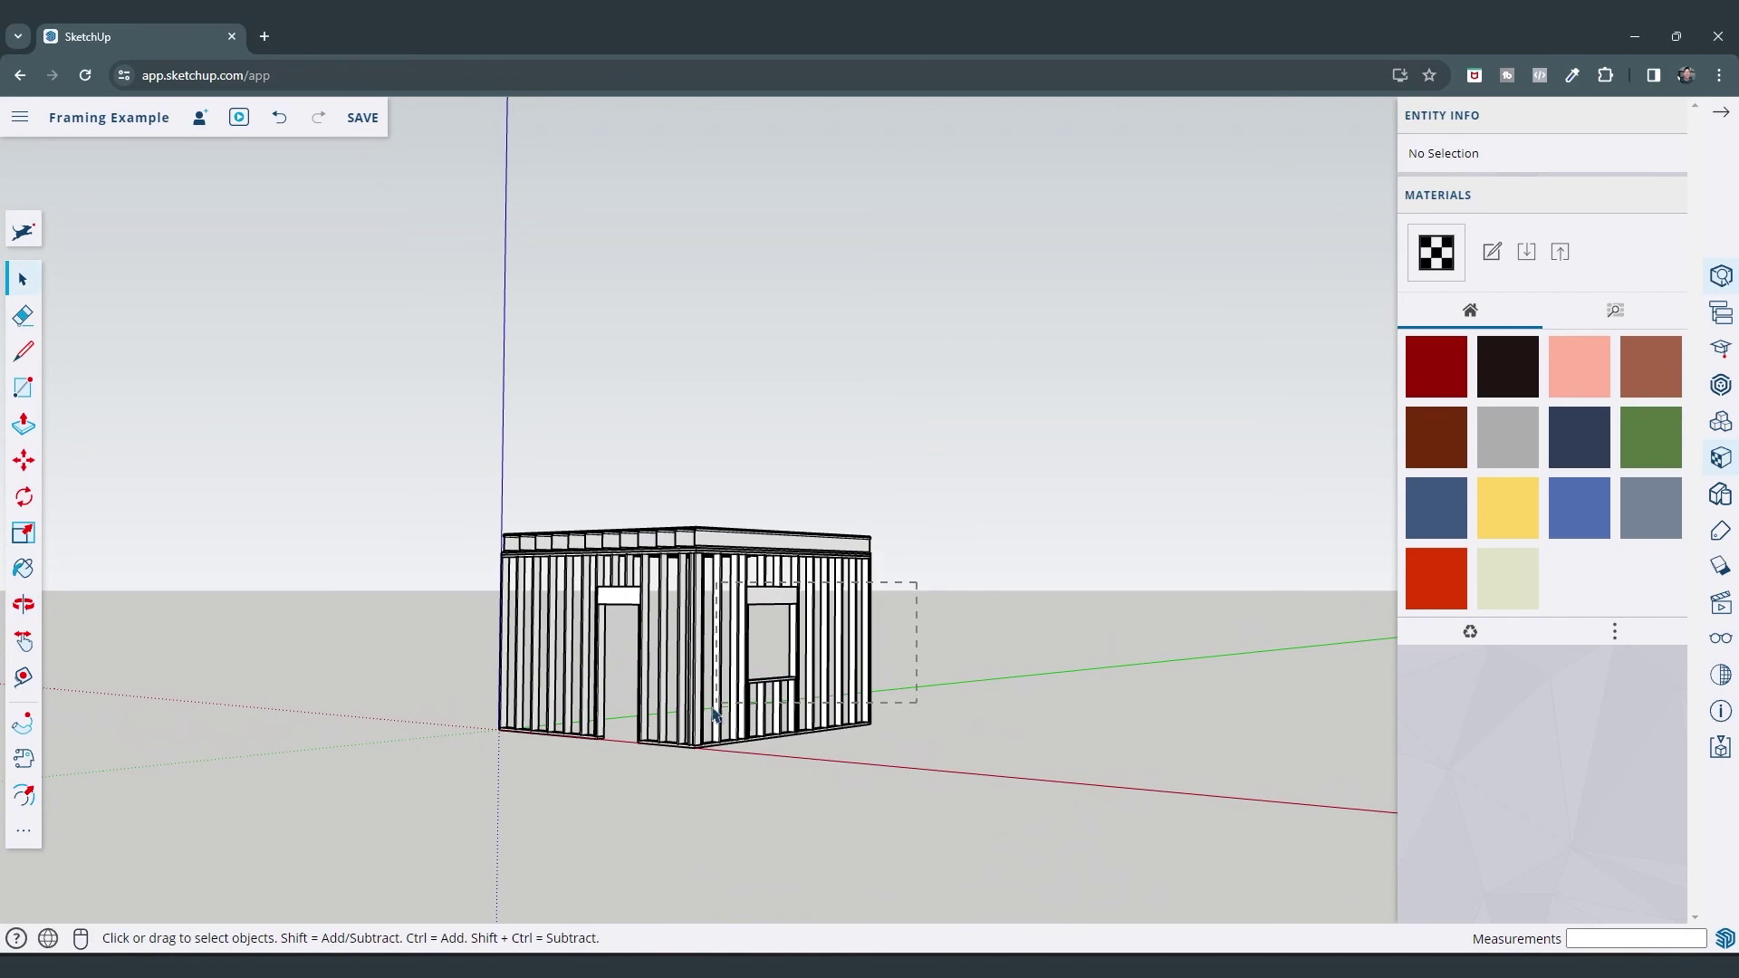
{"action": "left_click_drag", "start_coordinate": [447, 793], "coordinate": [438, 718]}
{"action": "scroll", "coordinate": [729, 511], "scroll_direction": "up", "scroll_amount": 2}
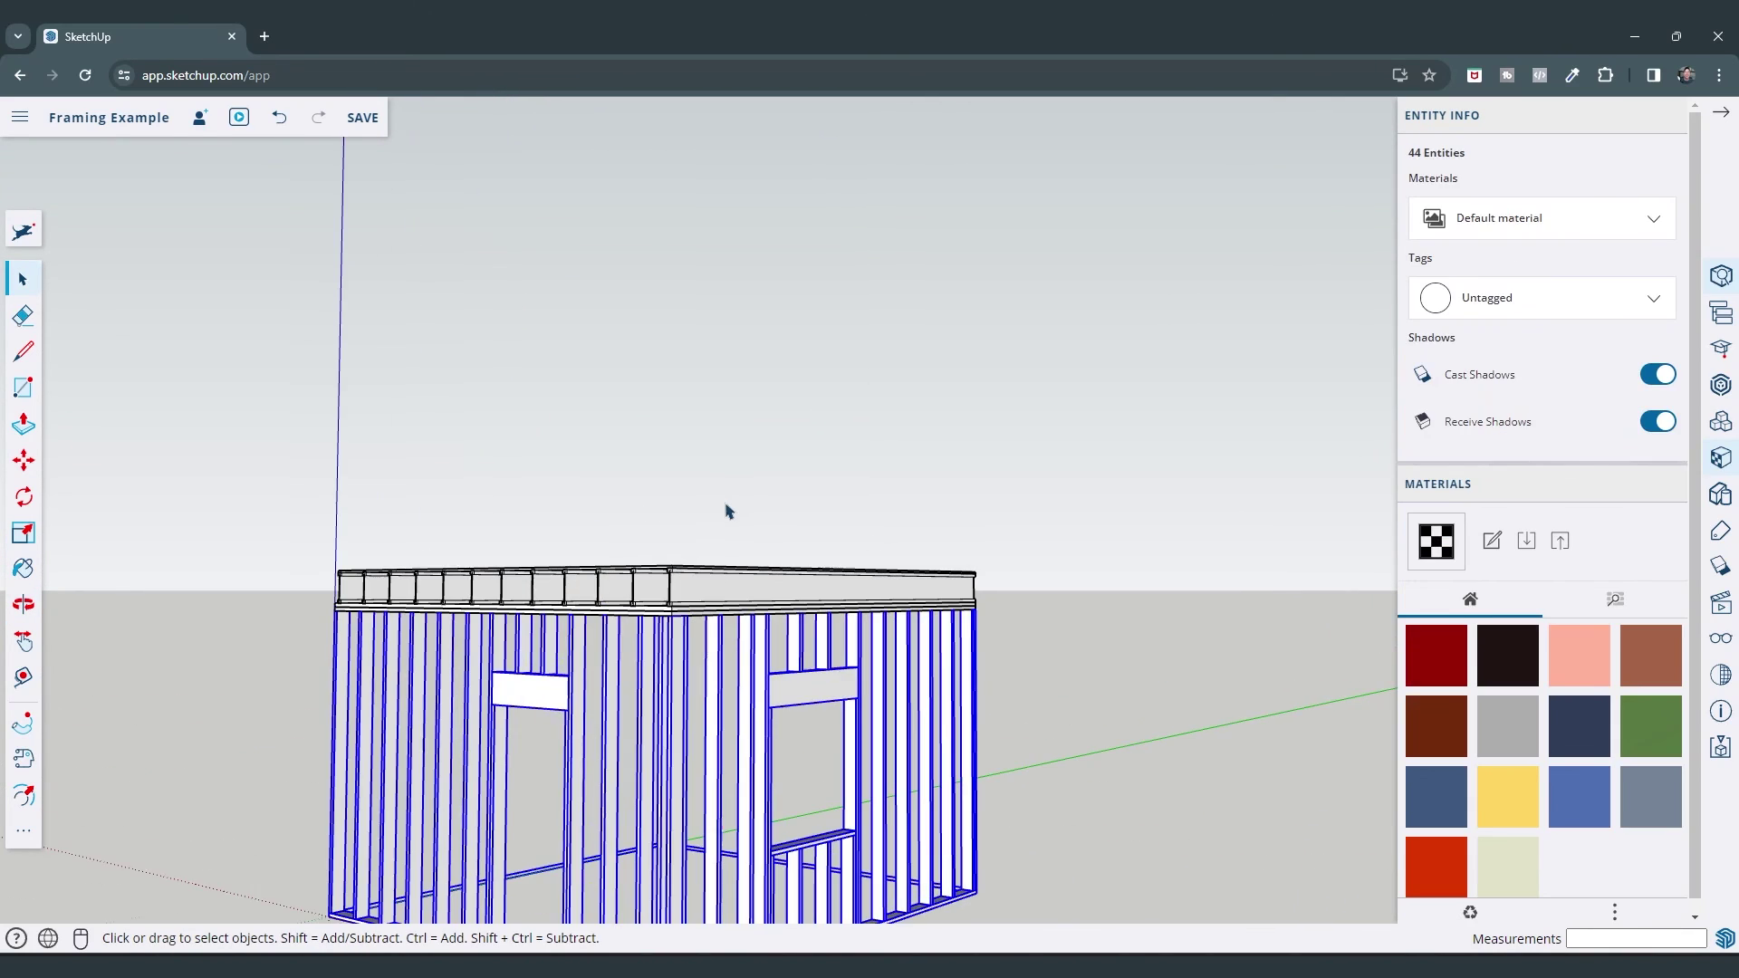
{"action": "scroll", "coordinate": [636, 595], "scroll_direction": "up", "scroll_amount": 2}
{"action": "scroll", "coordinate": [670, 668], "scroll_direction": "up", "scroll_amount": 2}
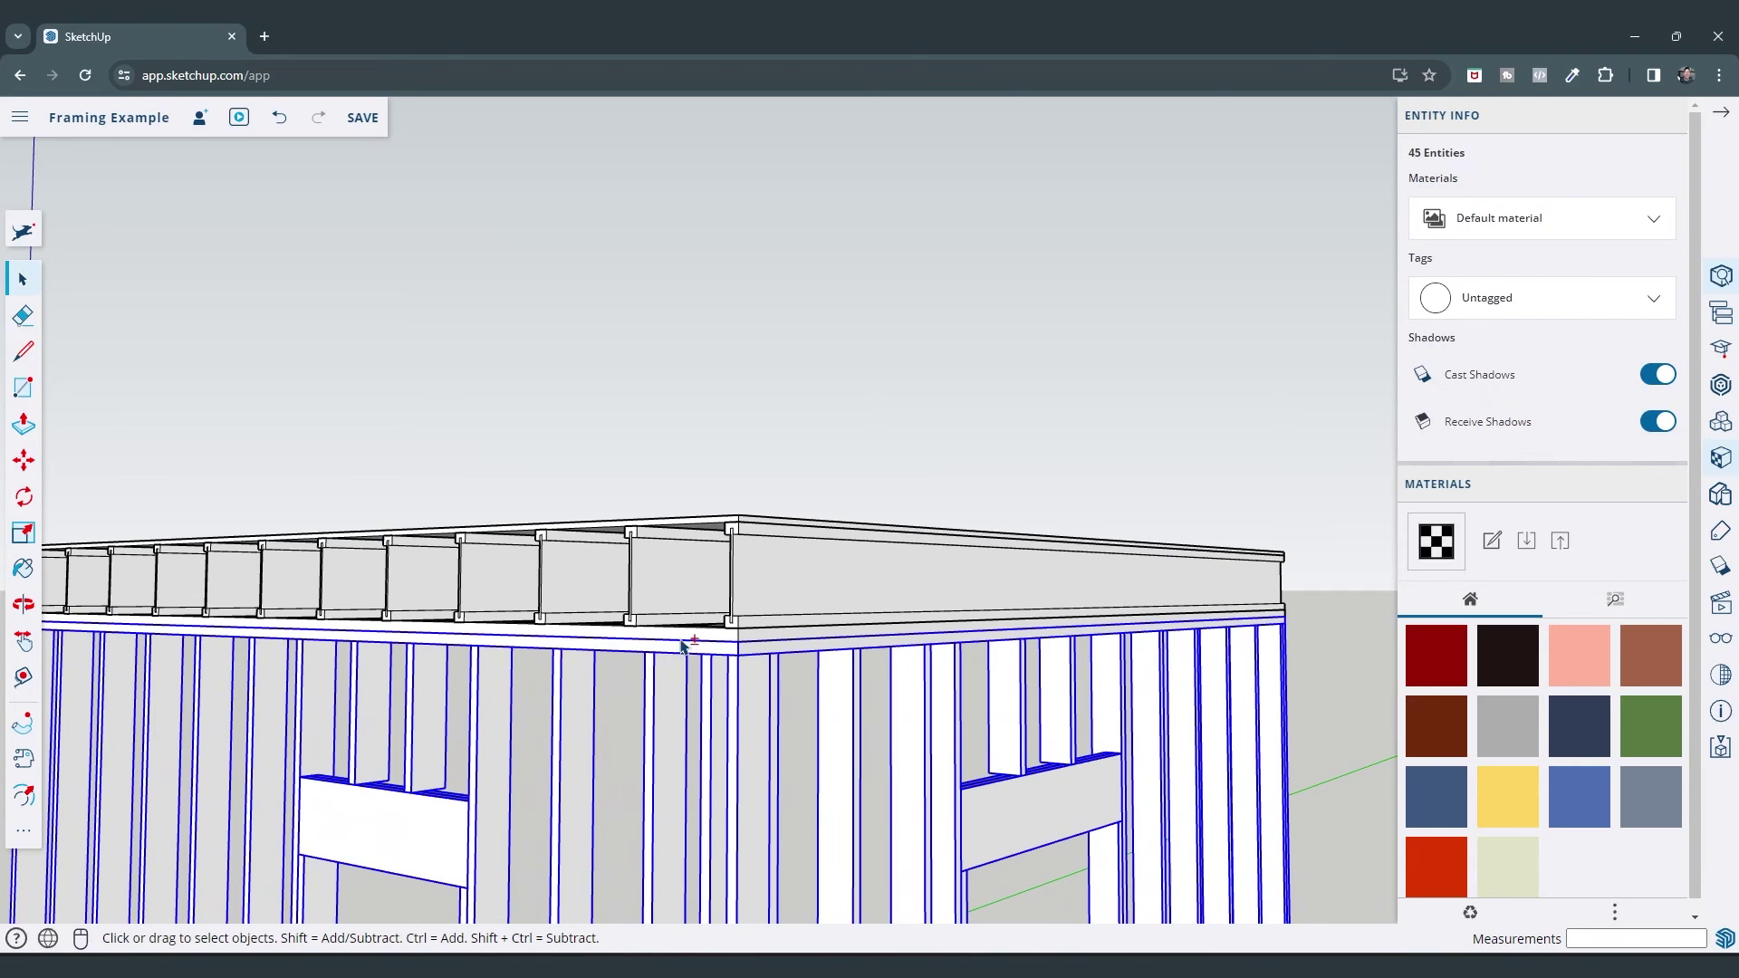
{"action": "left_click", "coordinate": [684, 639], "text": "shift"}
{"action": "scroll", "coordinate": [685, 639], "scroll_direction": "down", "scroll_amount": 5}
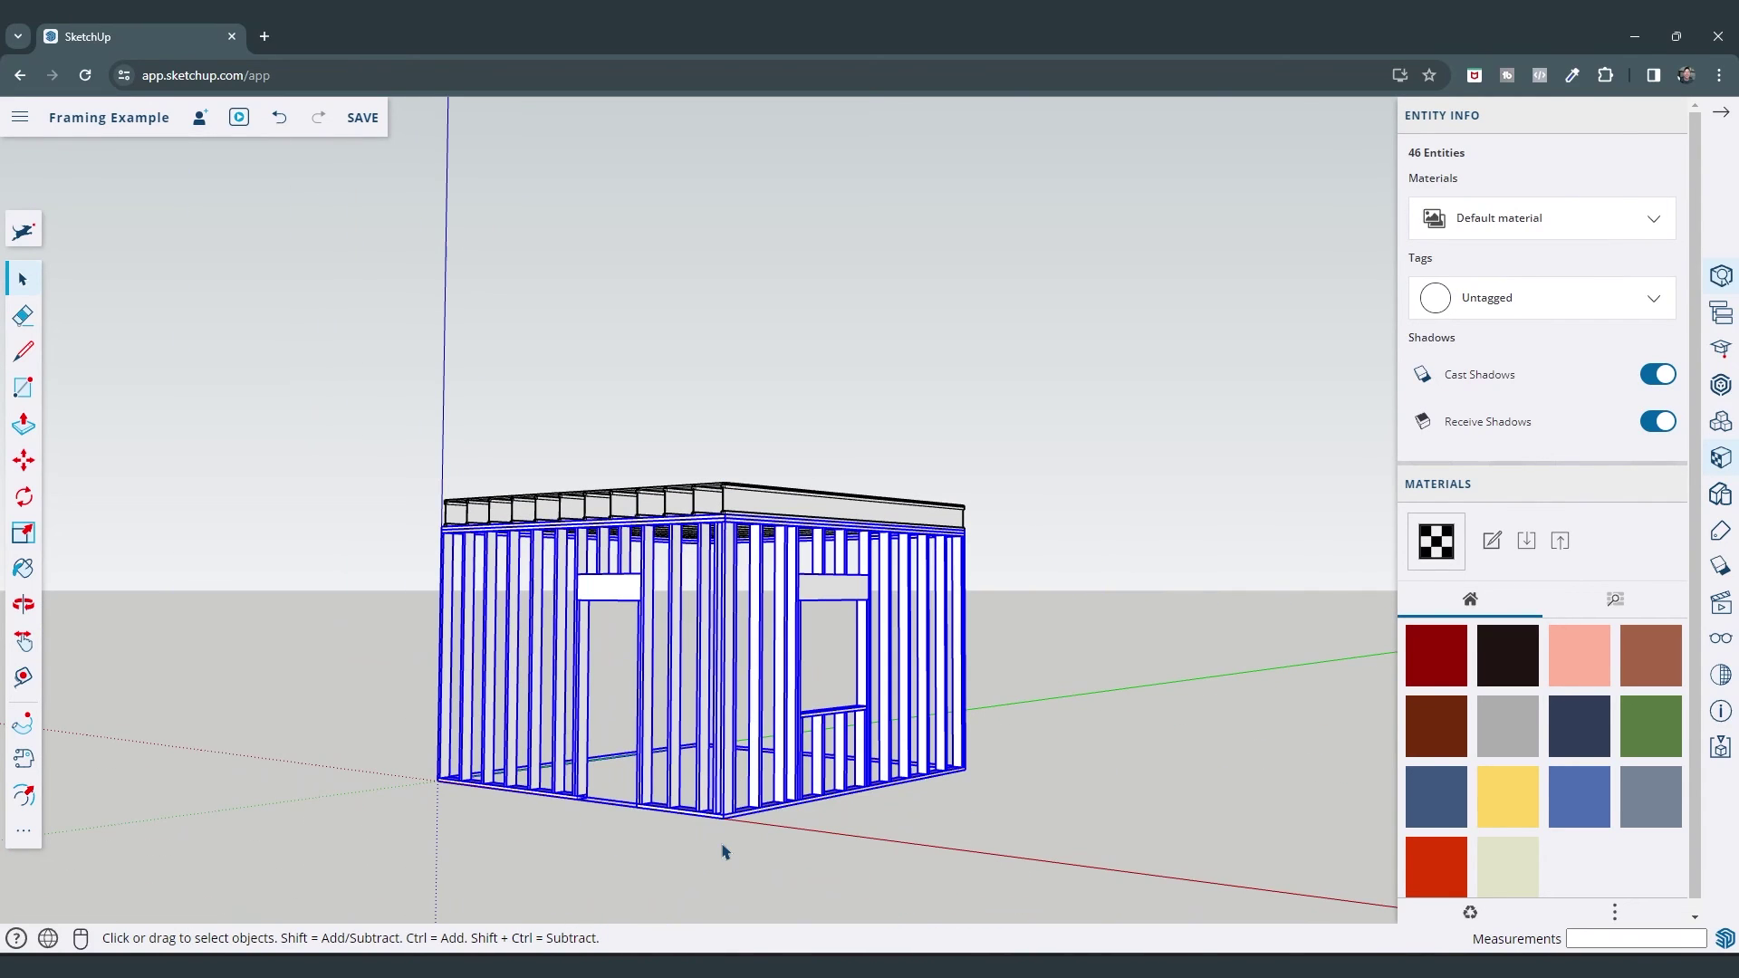
{"action": "scroll", "coordinate": [724, 849], "scroll_direction": "up", "scroll_amount": 2}
{"action": "key", "text": "m"}
{"action": "left_click", "coordinate": [723, 812]}
{"action": "key", "text": "ctrl"}
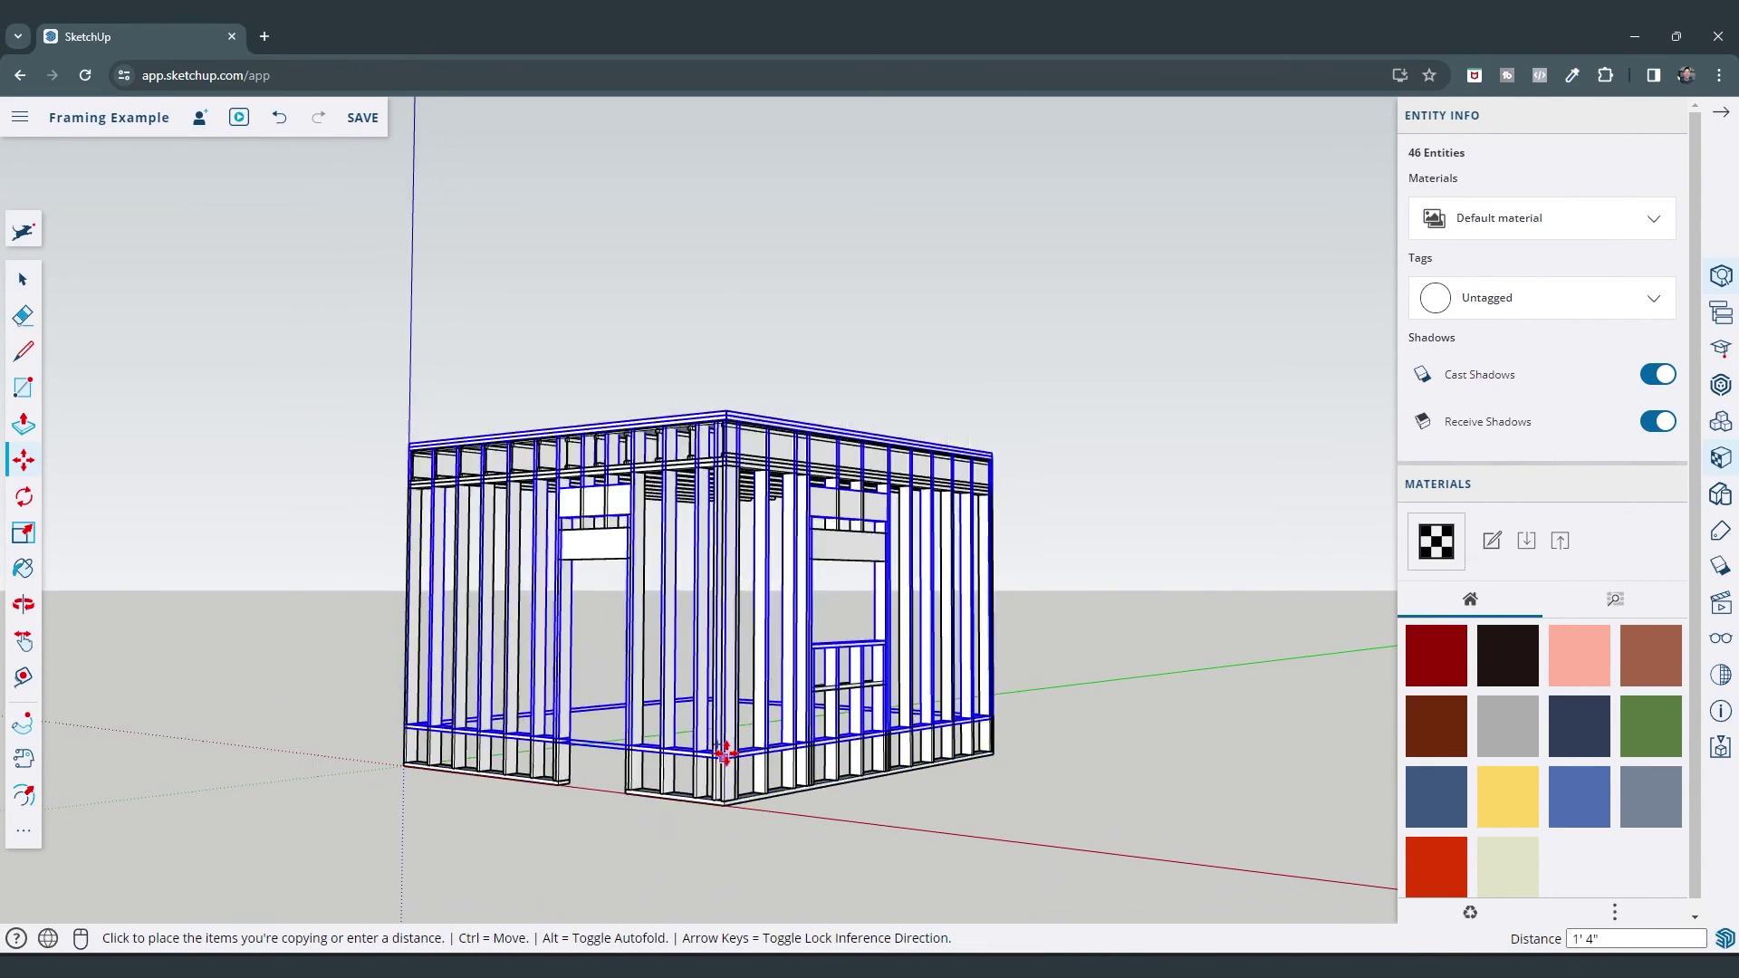
{"action": "scroll", "coordinate": [720, 543], "scroll_direction": "down", "scroll_amount": 2}
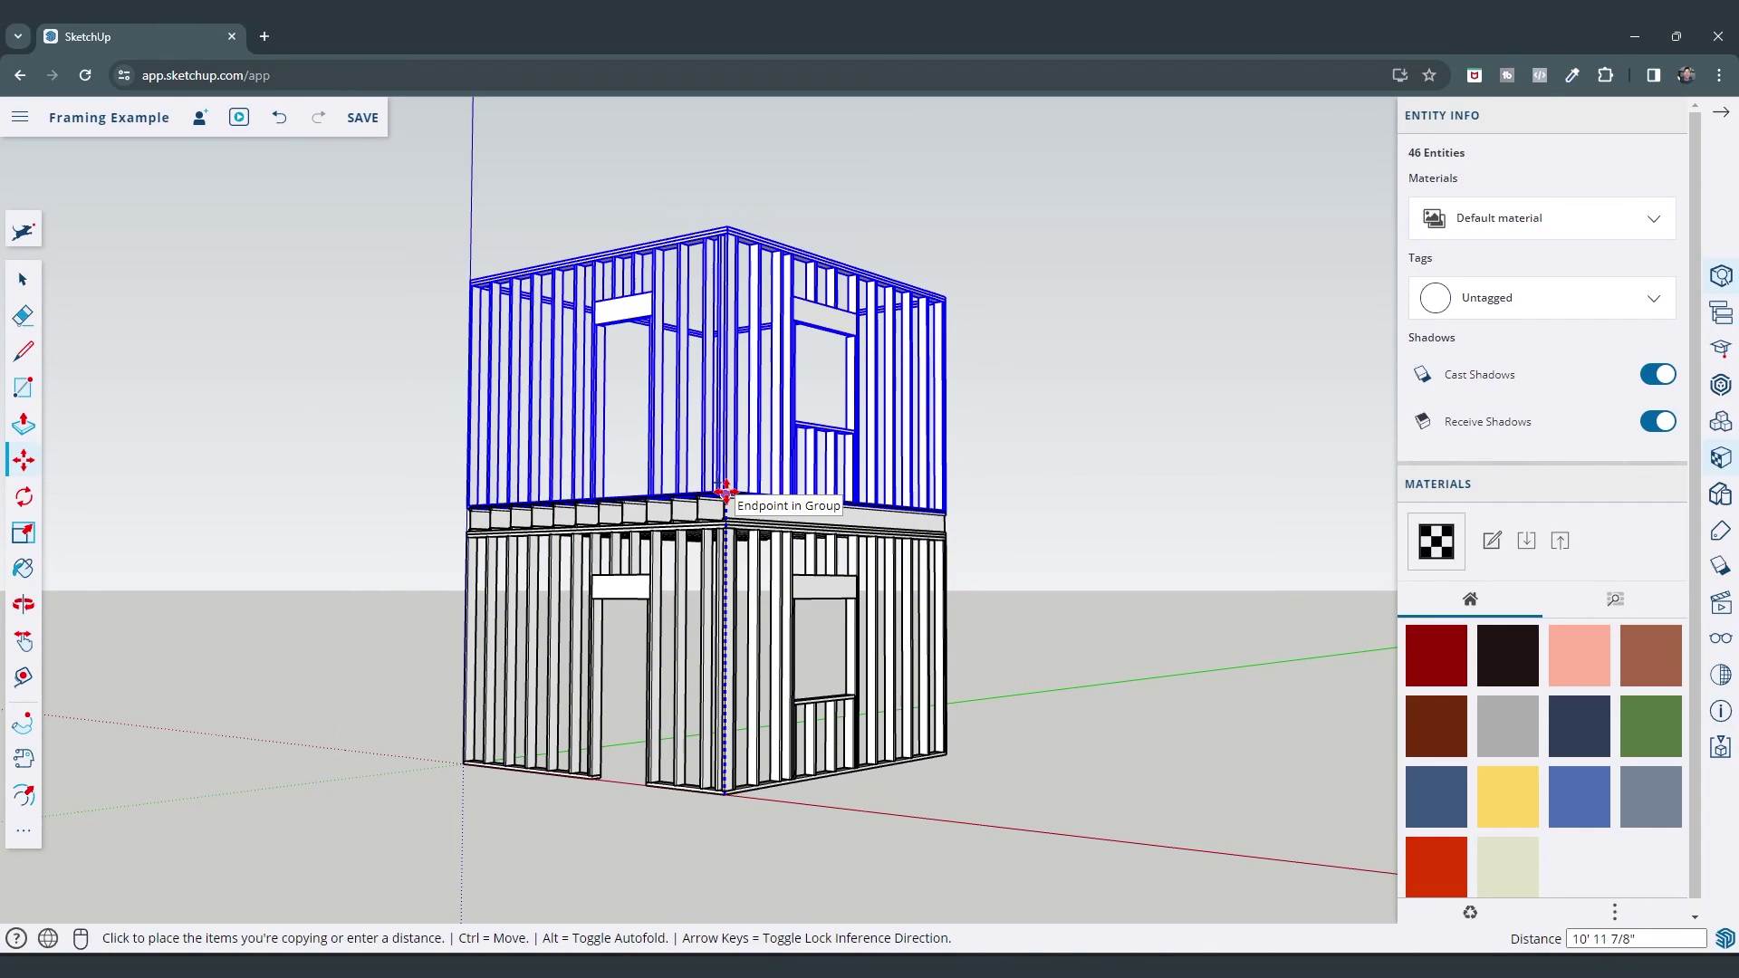
{"action": "left_click", "coordinate": [725, 492]}
{"action": "scroll", "coordinate": [621, 399], "scroll_direction": "up", "scroll_amount": 5}
{"action": "middle_click_drag", "start_coordinate": [597, 333], "coordinate": [606, 268]}
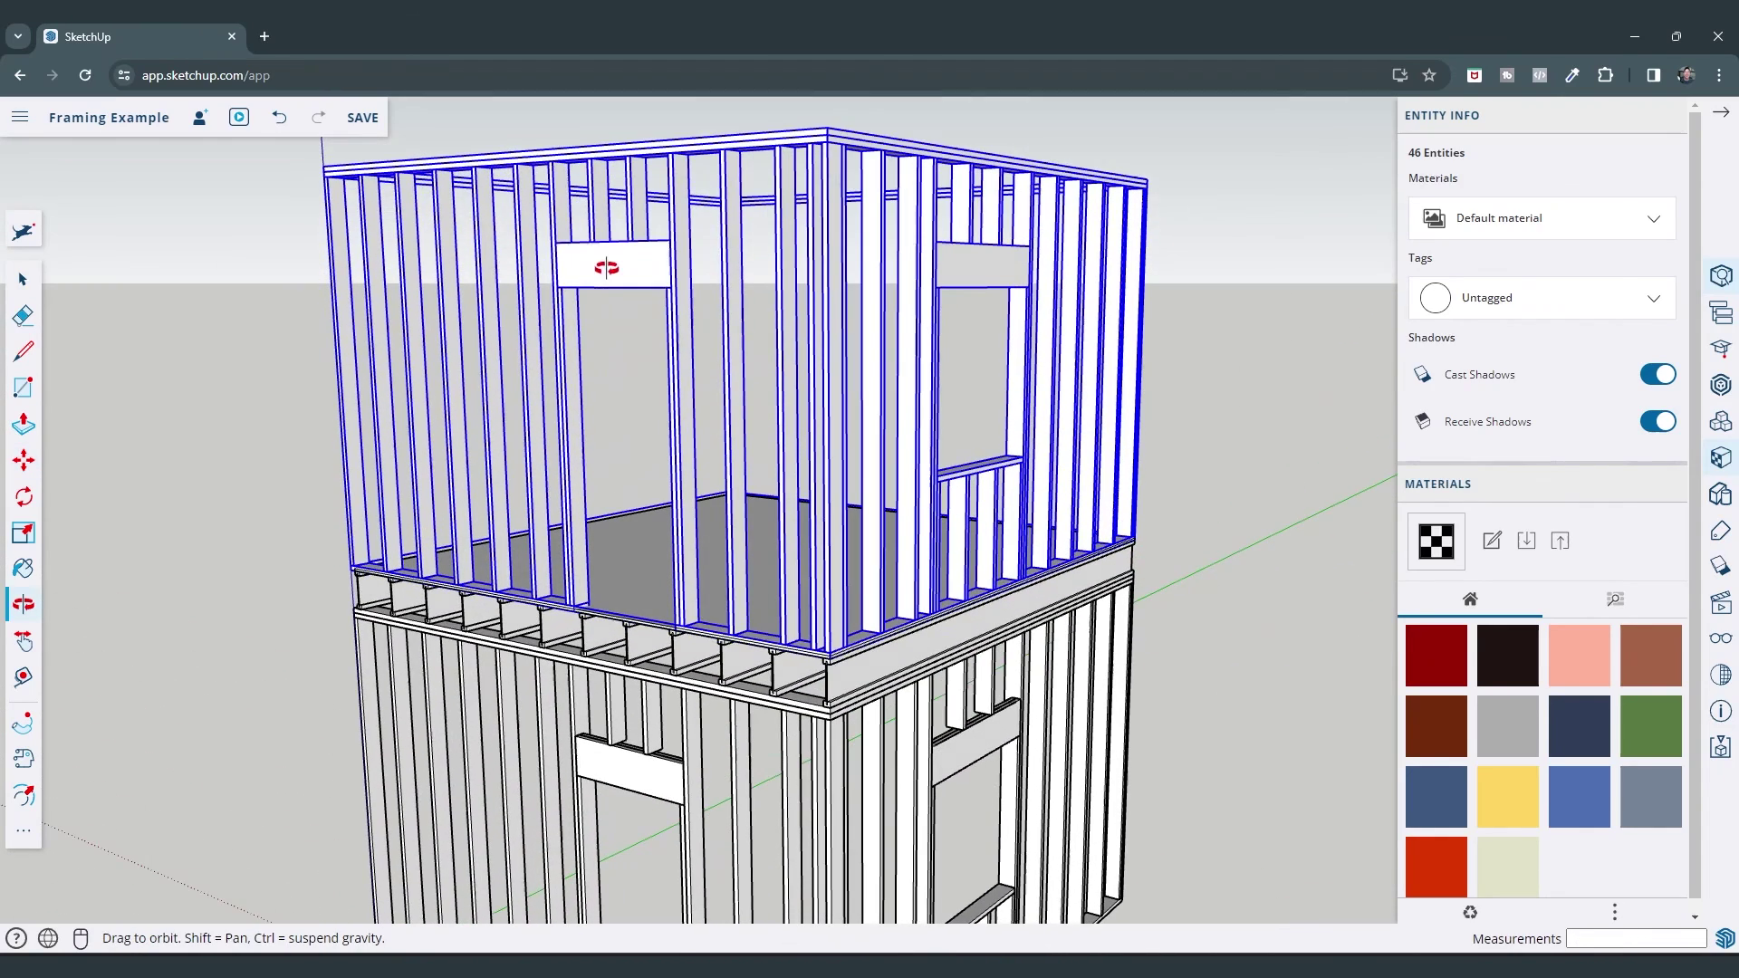
Erase the shortened studs under the header on both sides of the upper-floor door opening
{"action": "key", "text": "space"}
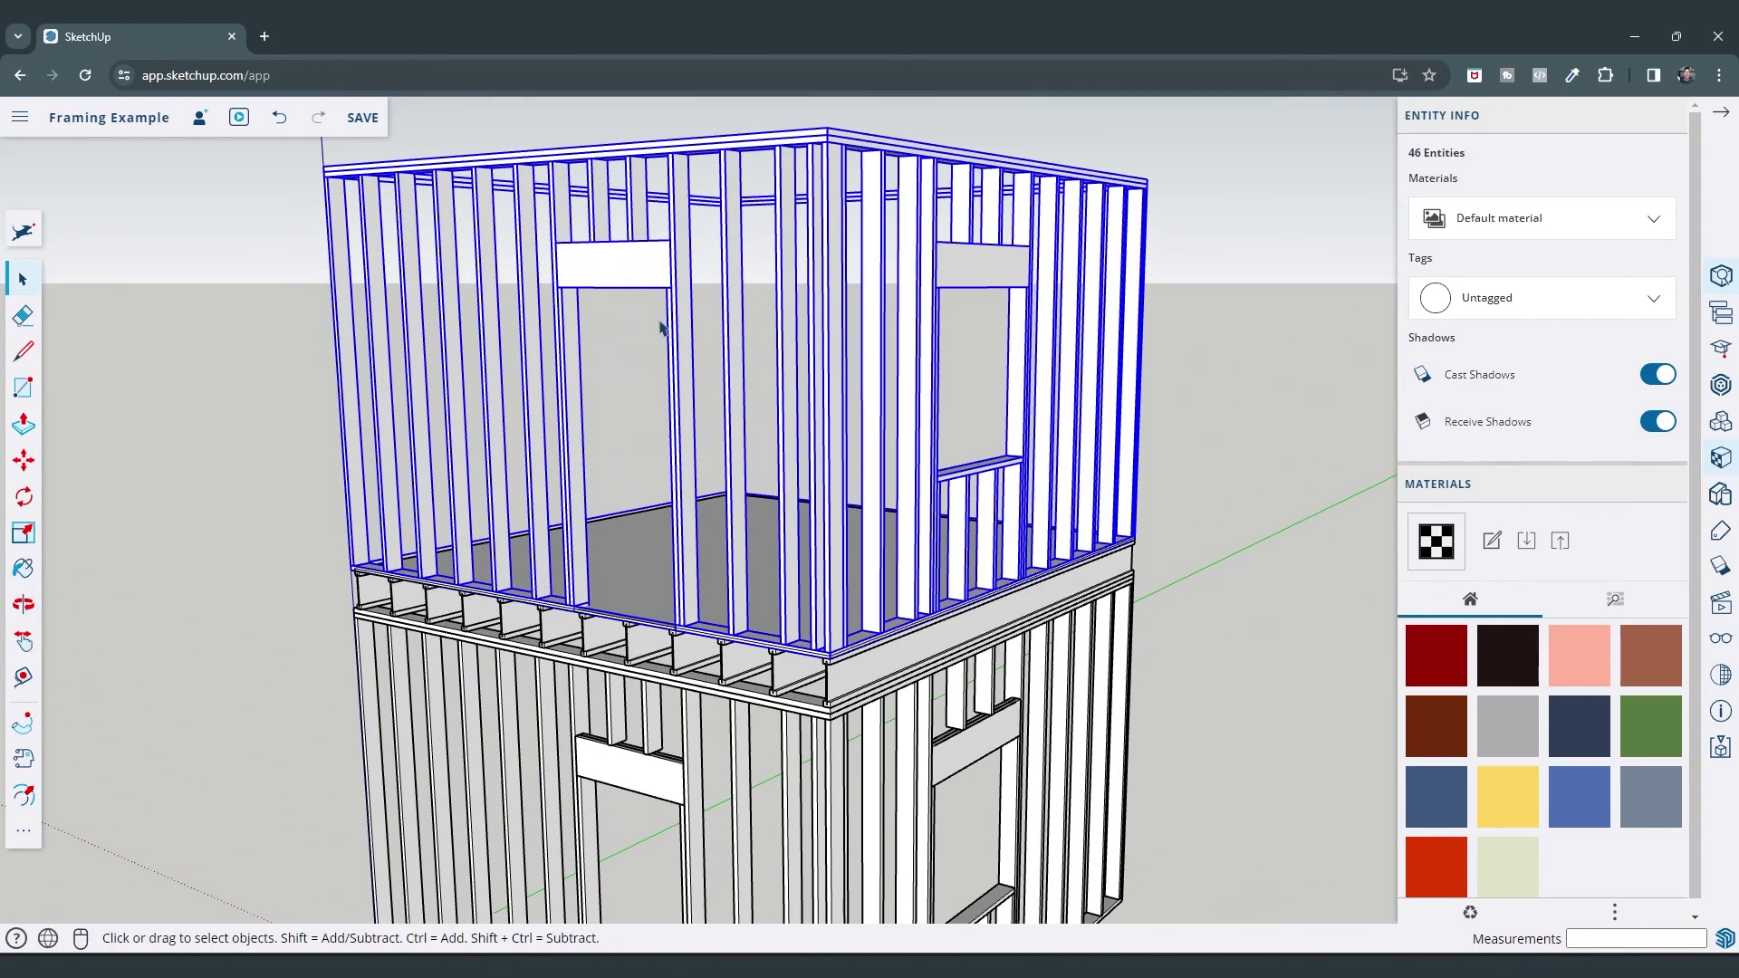
{"action": "left_click", "coordinate": [602, 279]}
{"action": "key", "text": "e"}
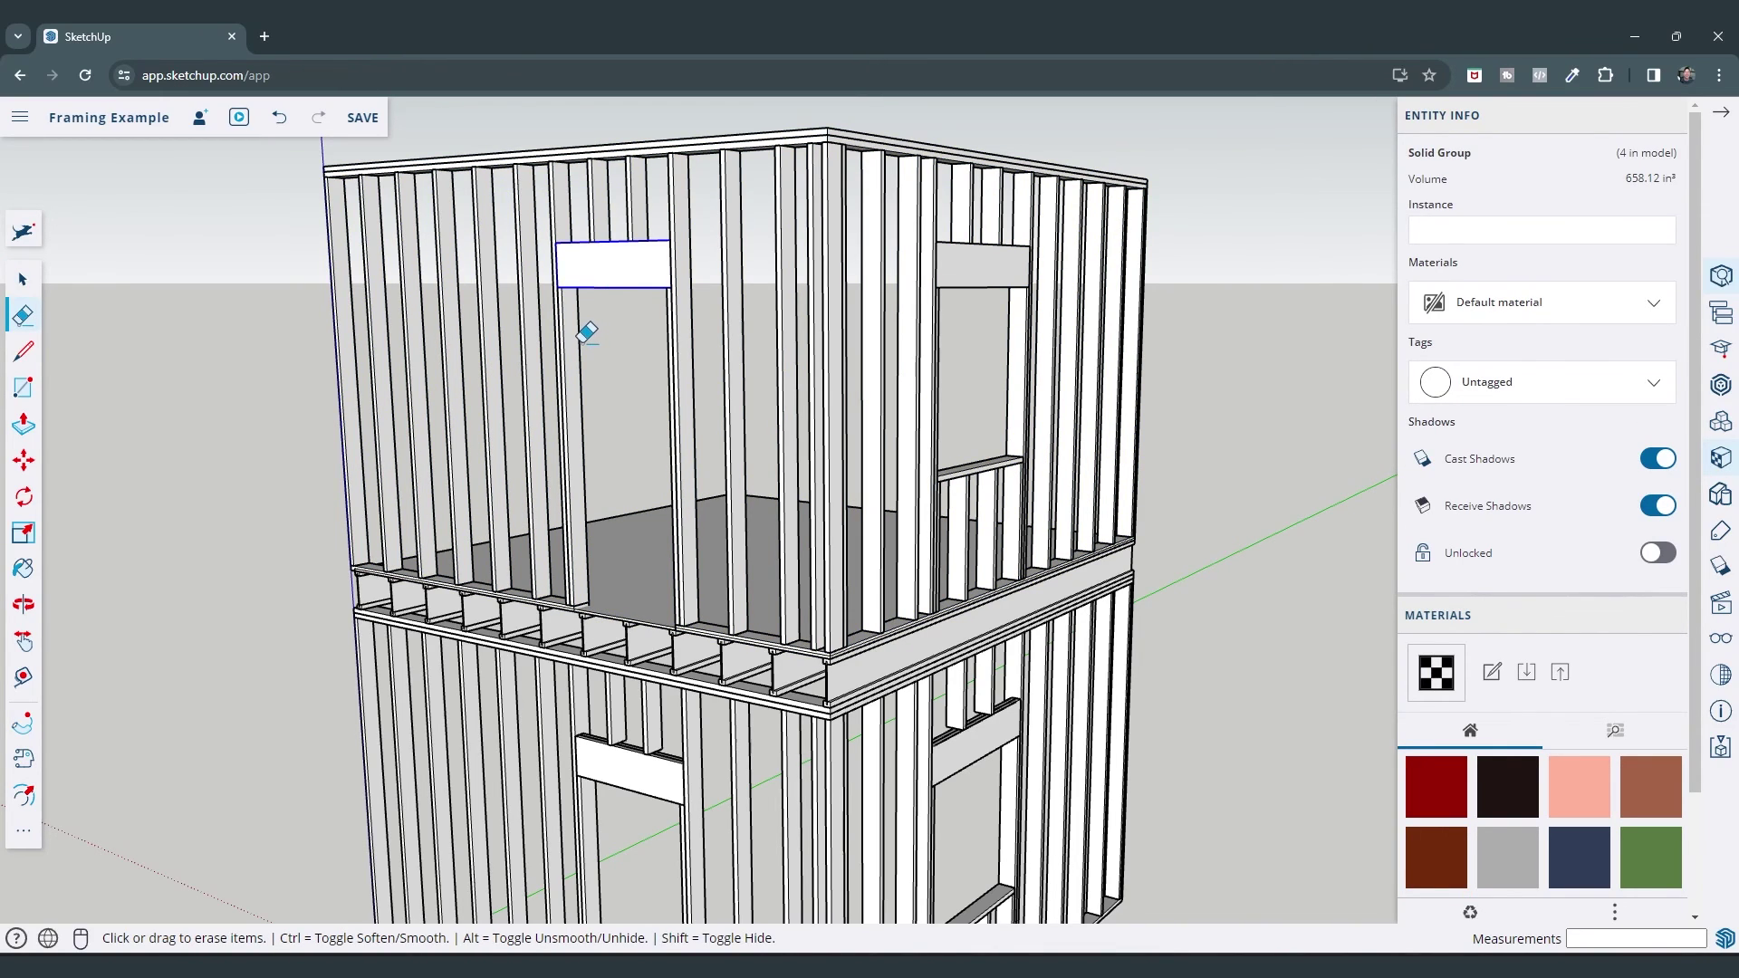
{"action": "left_click", "coordinate": [587, 333]}
{"action": "middle_click_drag", "start_coordinate": [652, 395], "coordinate": [673, 388]}
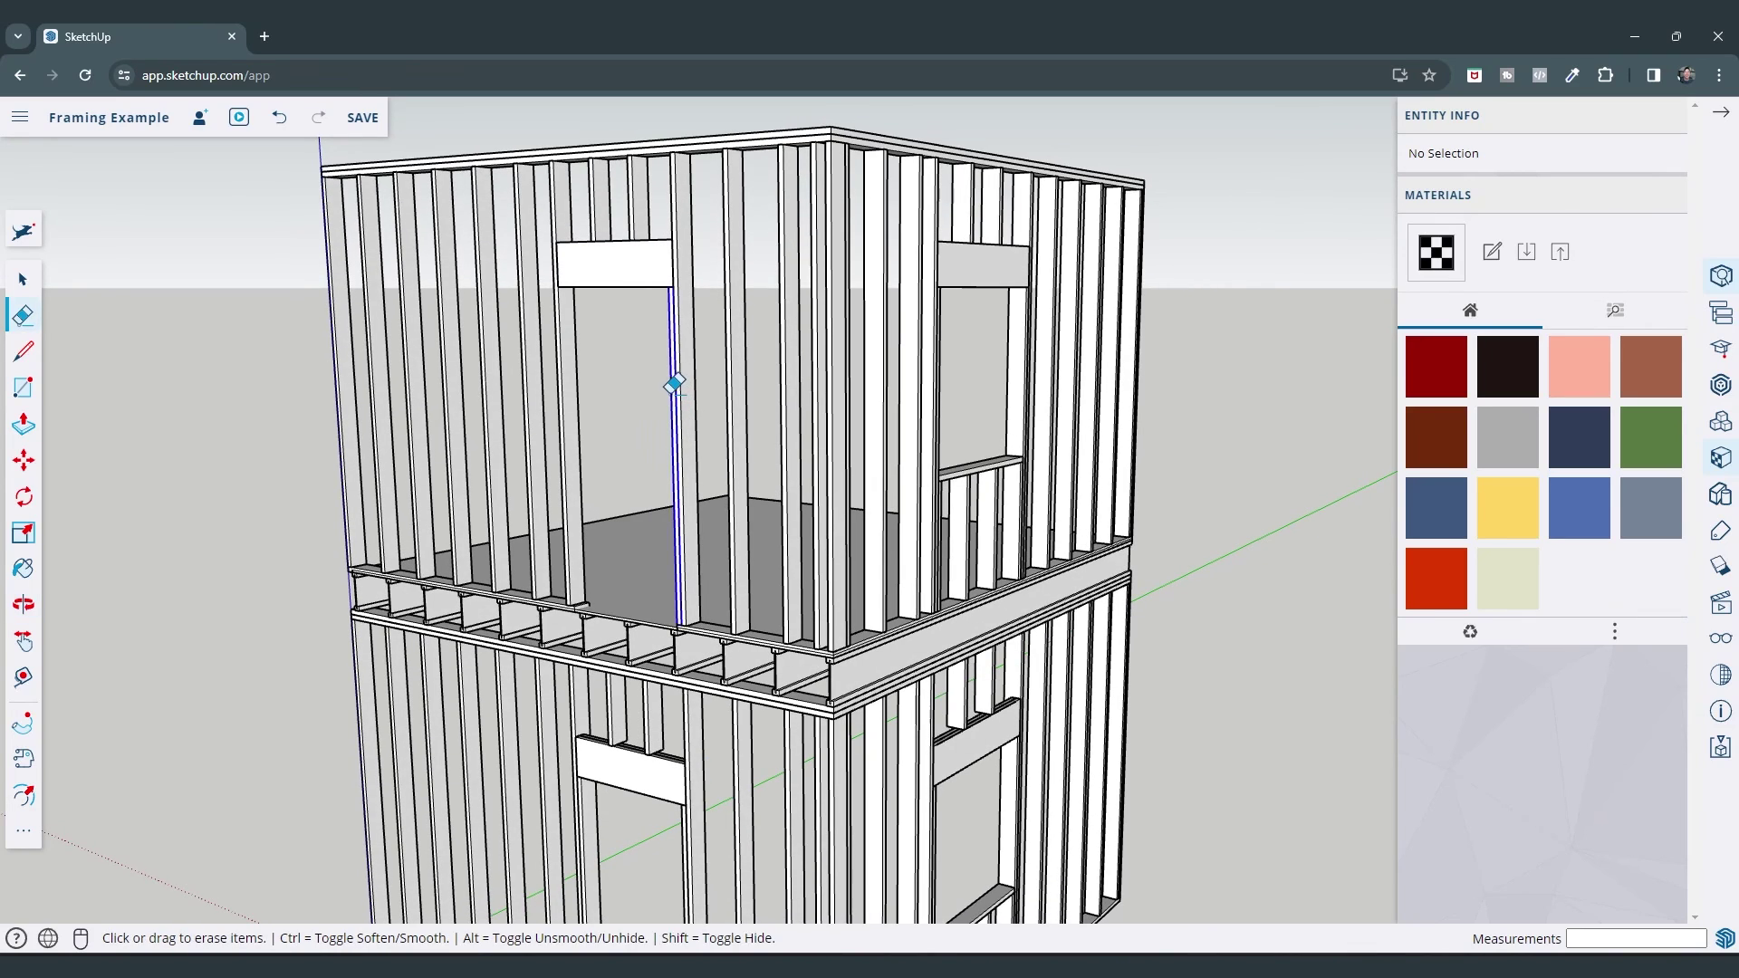
Extend the upper floor's bottom plate 3' across the door opening to meet the plate on the other side
{"action": "key", "text": "space"}
{"action": "scroll", "coordinate": [563, 619], "scroll_direction": "up", "scroll_amount": 3}
{"action": "scroll", "coordinate": [562, 600], "scroll_direction": "up", "scroll_amount": 5}
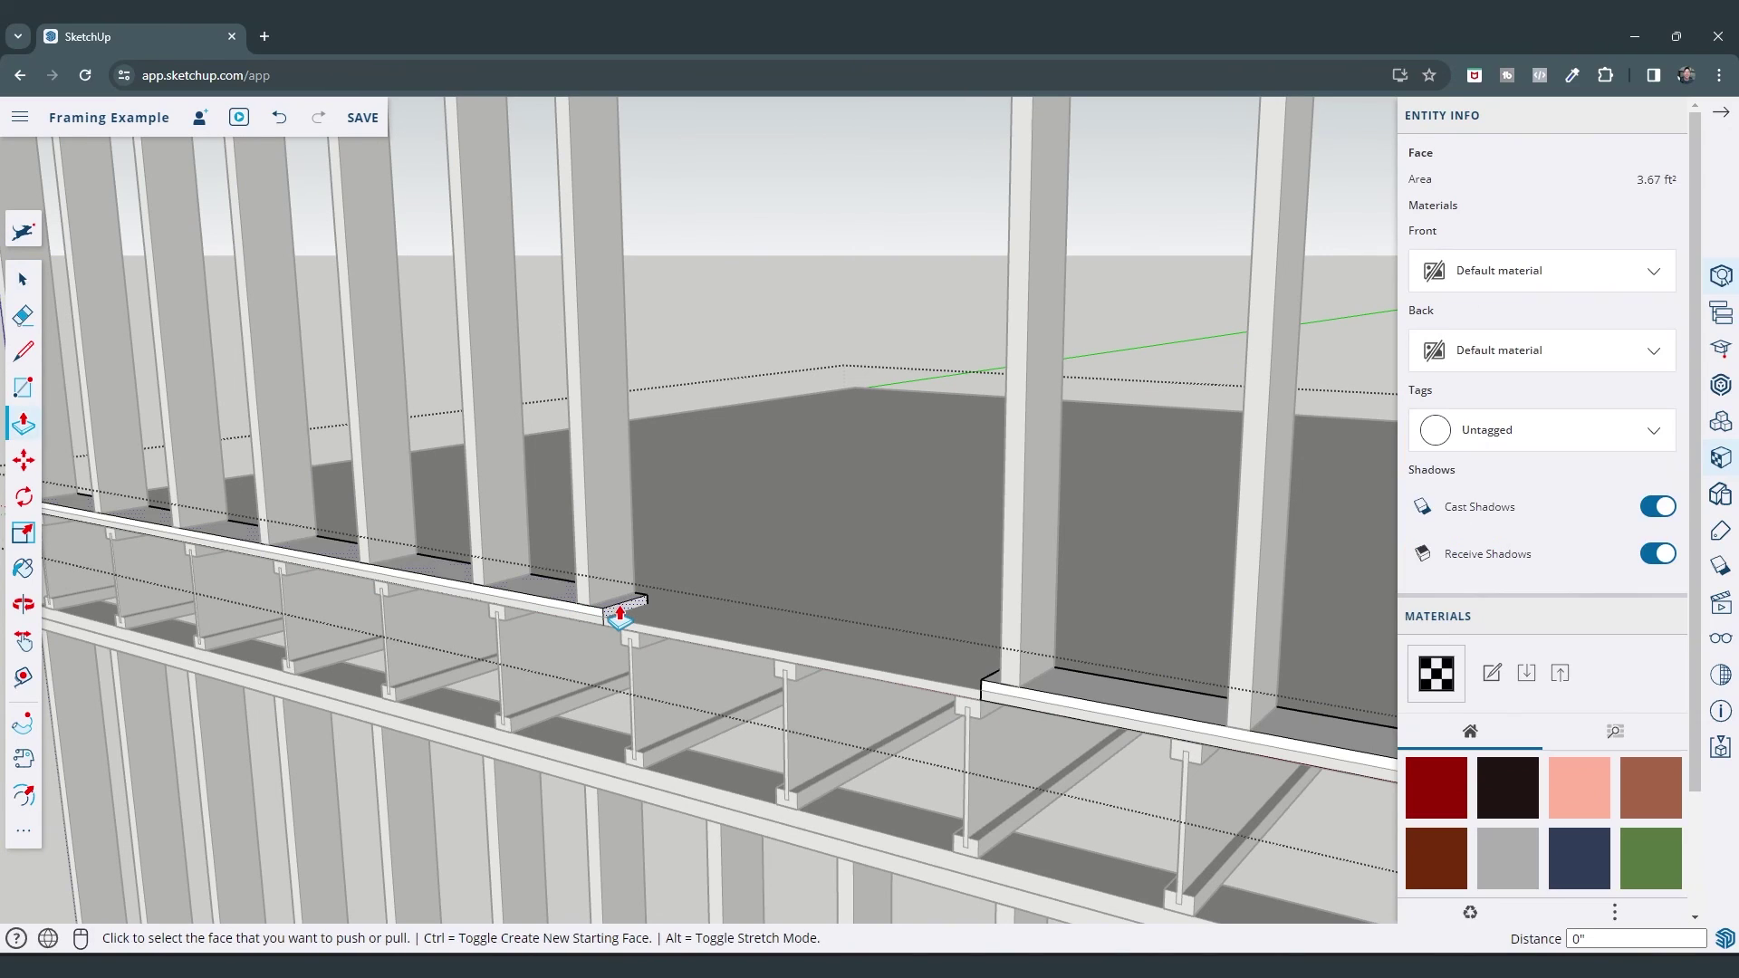
{"action": "scroll", "coordinate": [981, 702], "scroll_direction": "up", "scroll_amount": 4}
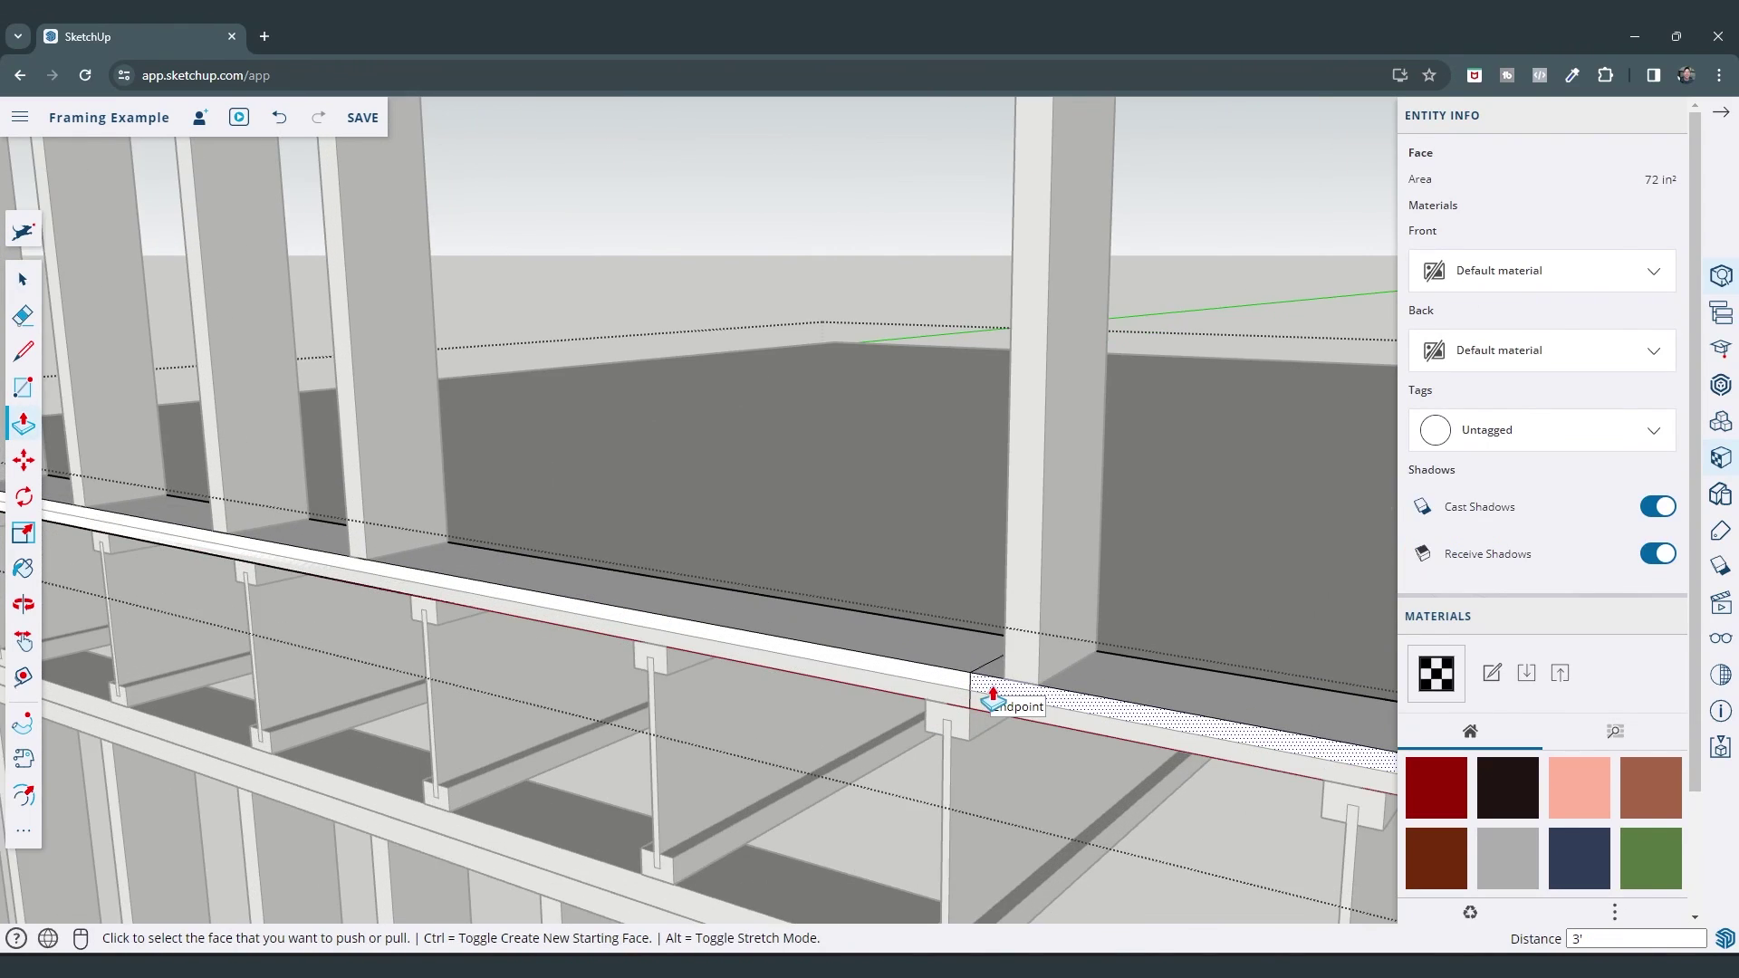
{"action": "key", "text": "e"}
{"action": "key", "text": "space"}
Delete the header and the short studs above it from the upper-floor door opening
{"action": "scroll", "coordinate": [773, 644], "scroll_direction": "down", "scroll_amount": 10}
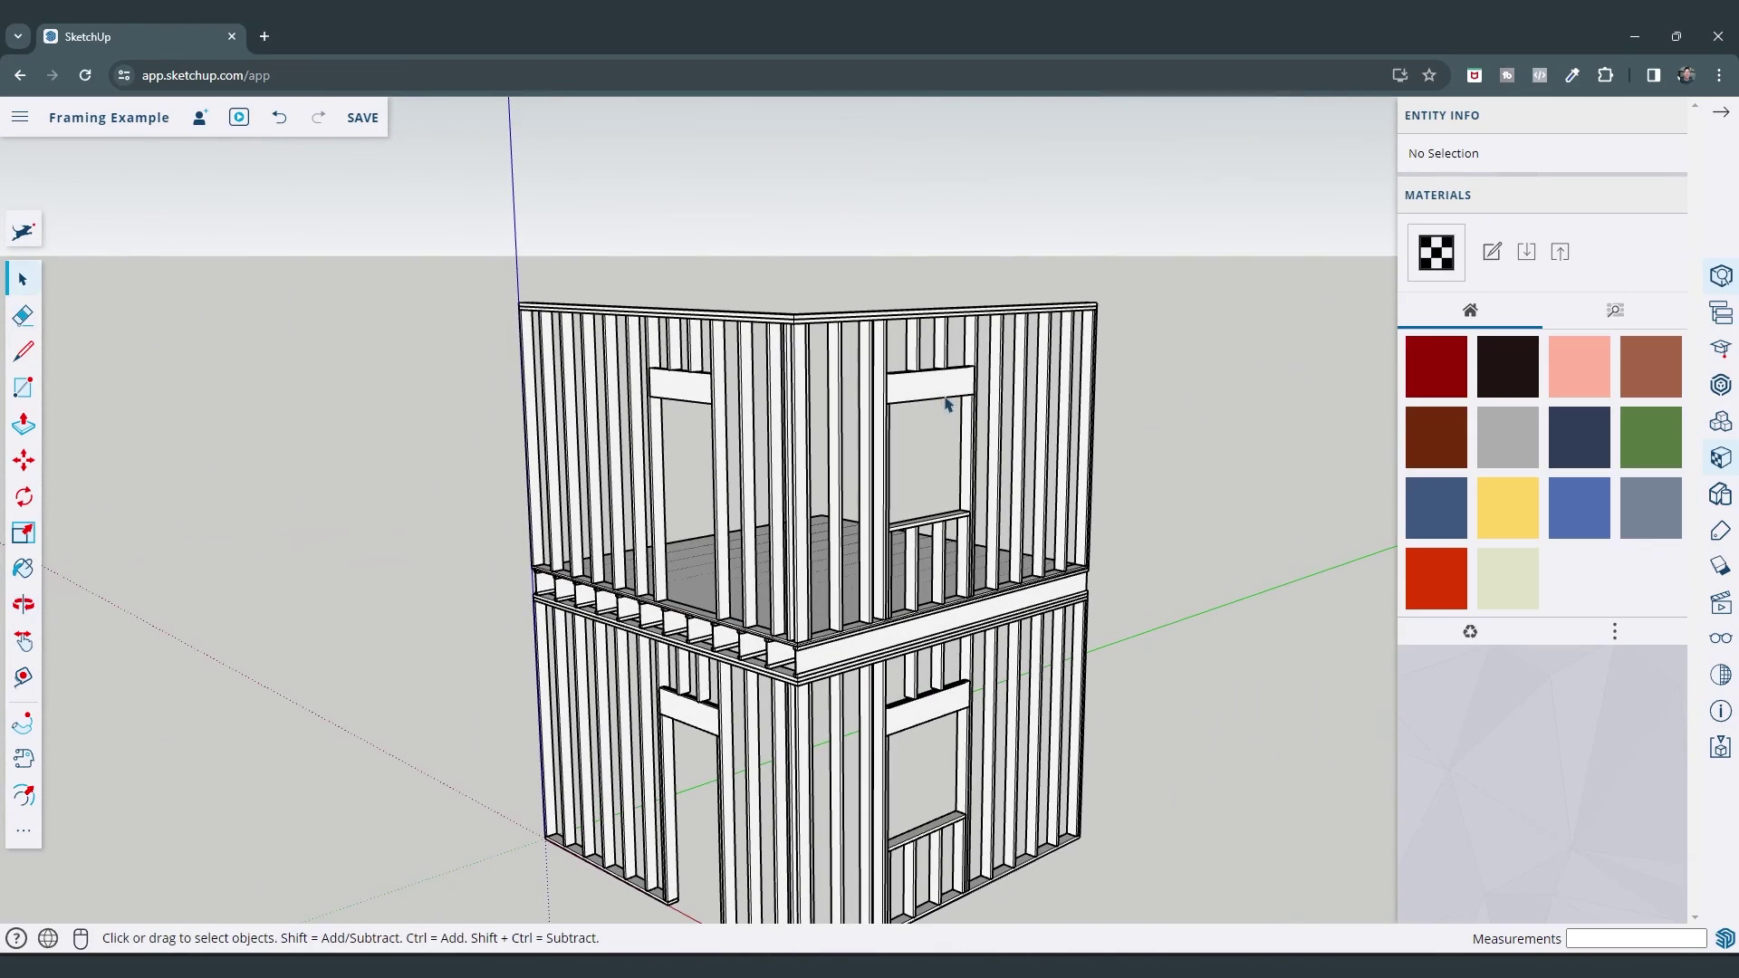
{"action": "key", "text": "o"}
{"action": "left_click_drag", "start_coordinate": [932, 377], "coordinate": [990, 365]}
{"action": "key", "text": "space"}
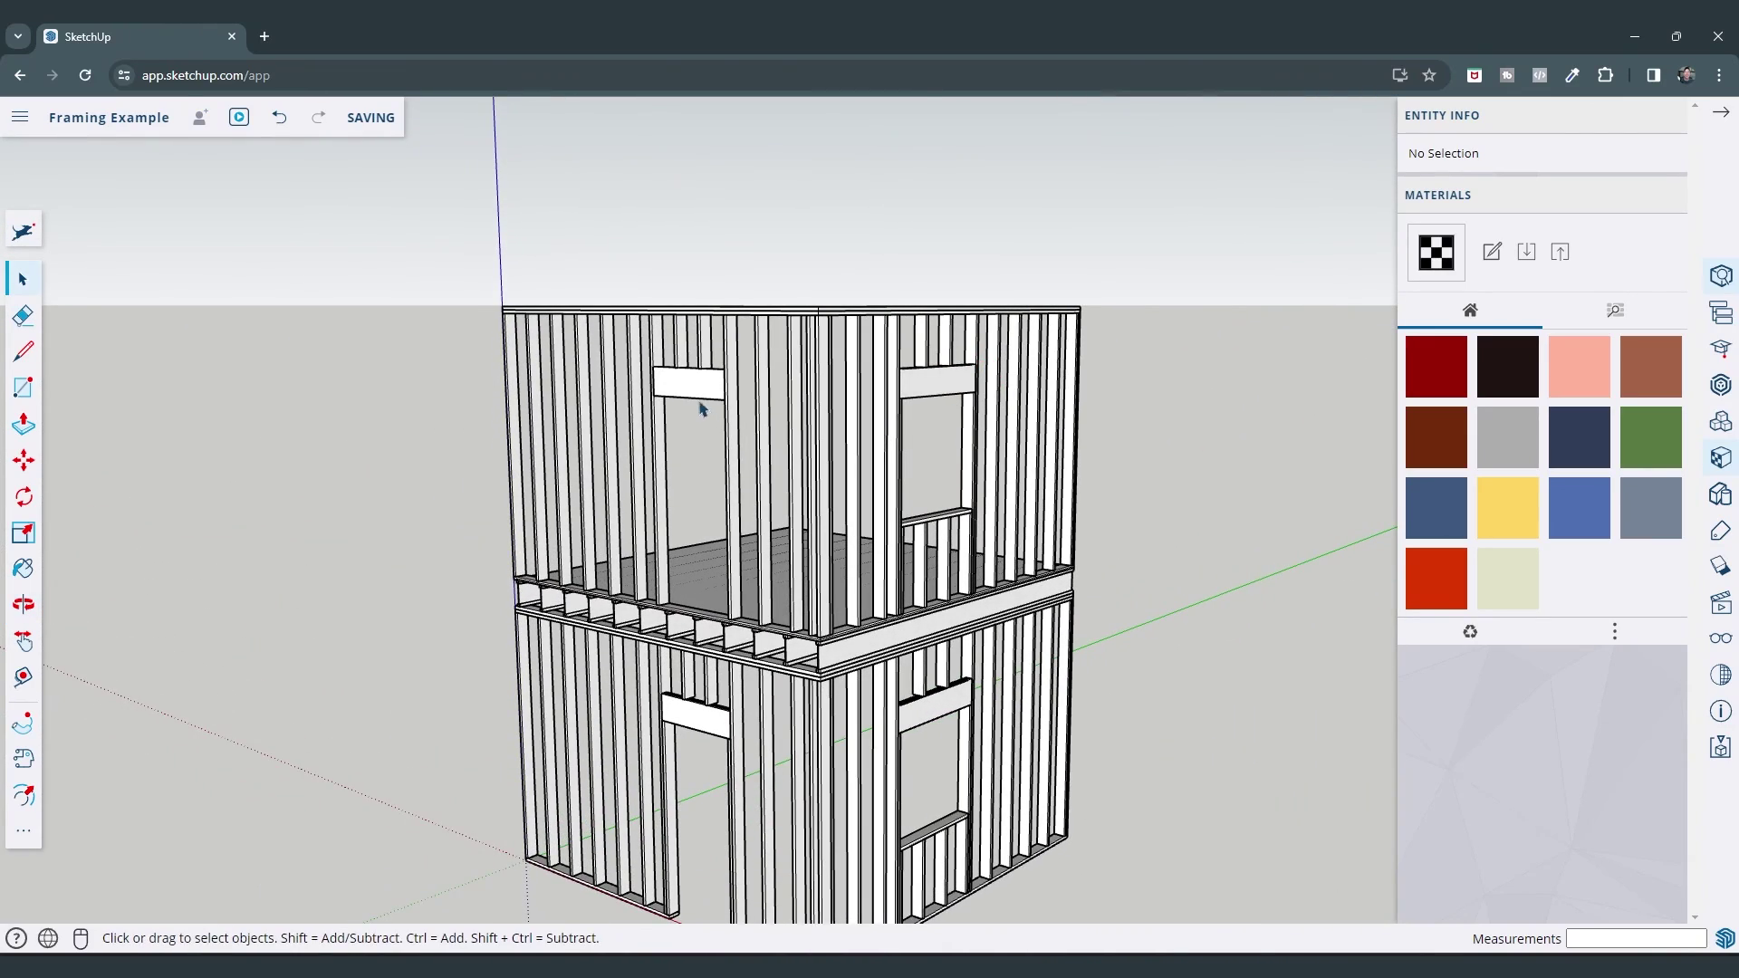
{"action": "mouse_move", "coordinate": [693, 380]}
{"action": "left_mouse_down"}
{"action": "mouse_move", "coordinate": [696, 341]}
{"action": "mouse_move", "coordinate": [714, 344]}
{"action": "mouse_move", "coordinate": [708, 384]}
{"action": "left_mouse_up"}
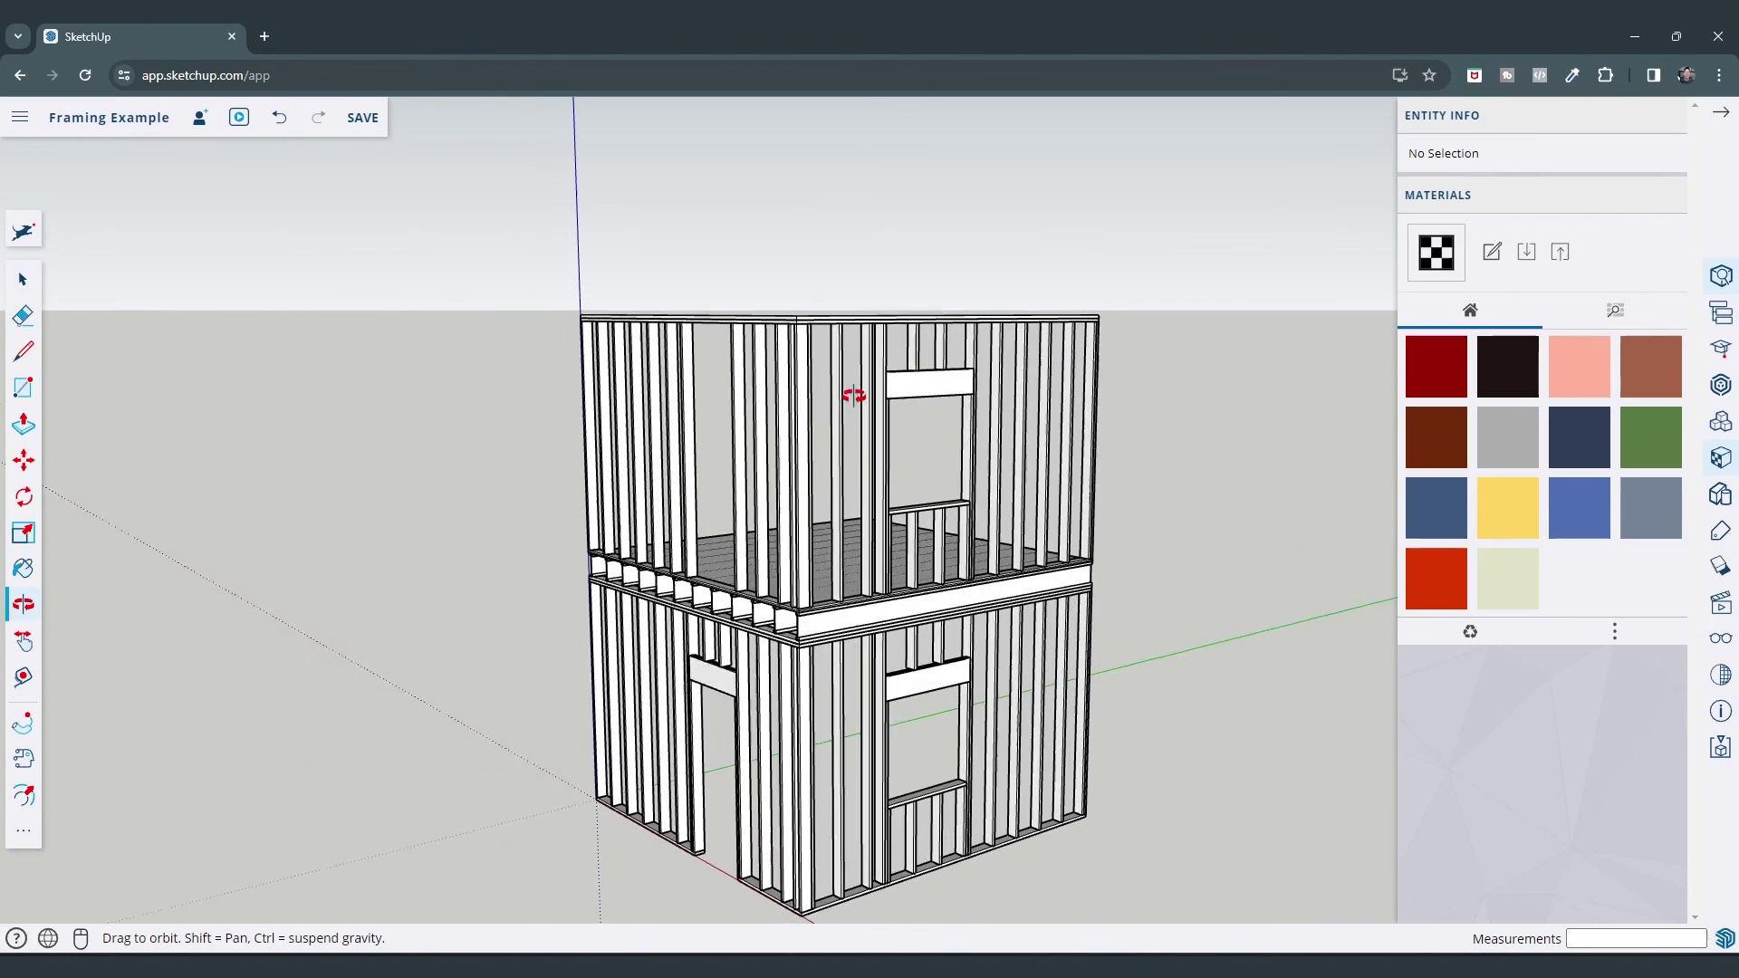
Copy the upper-floor window framing, including its studs, header and sill, beside the building and make the copy a group
{"action": "middle_click_drag", "start_coordinate": [834, 392], "coordinate": [863, 296]}
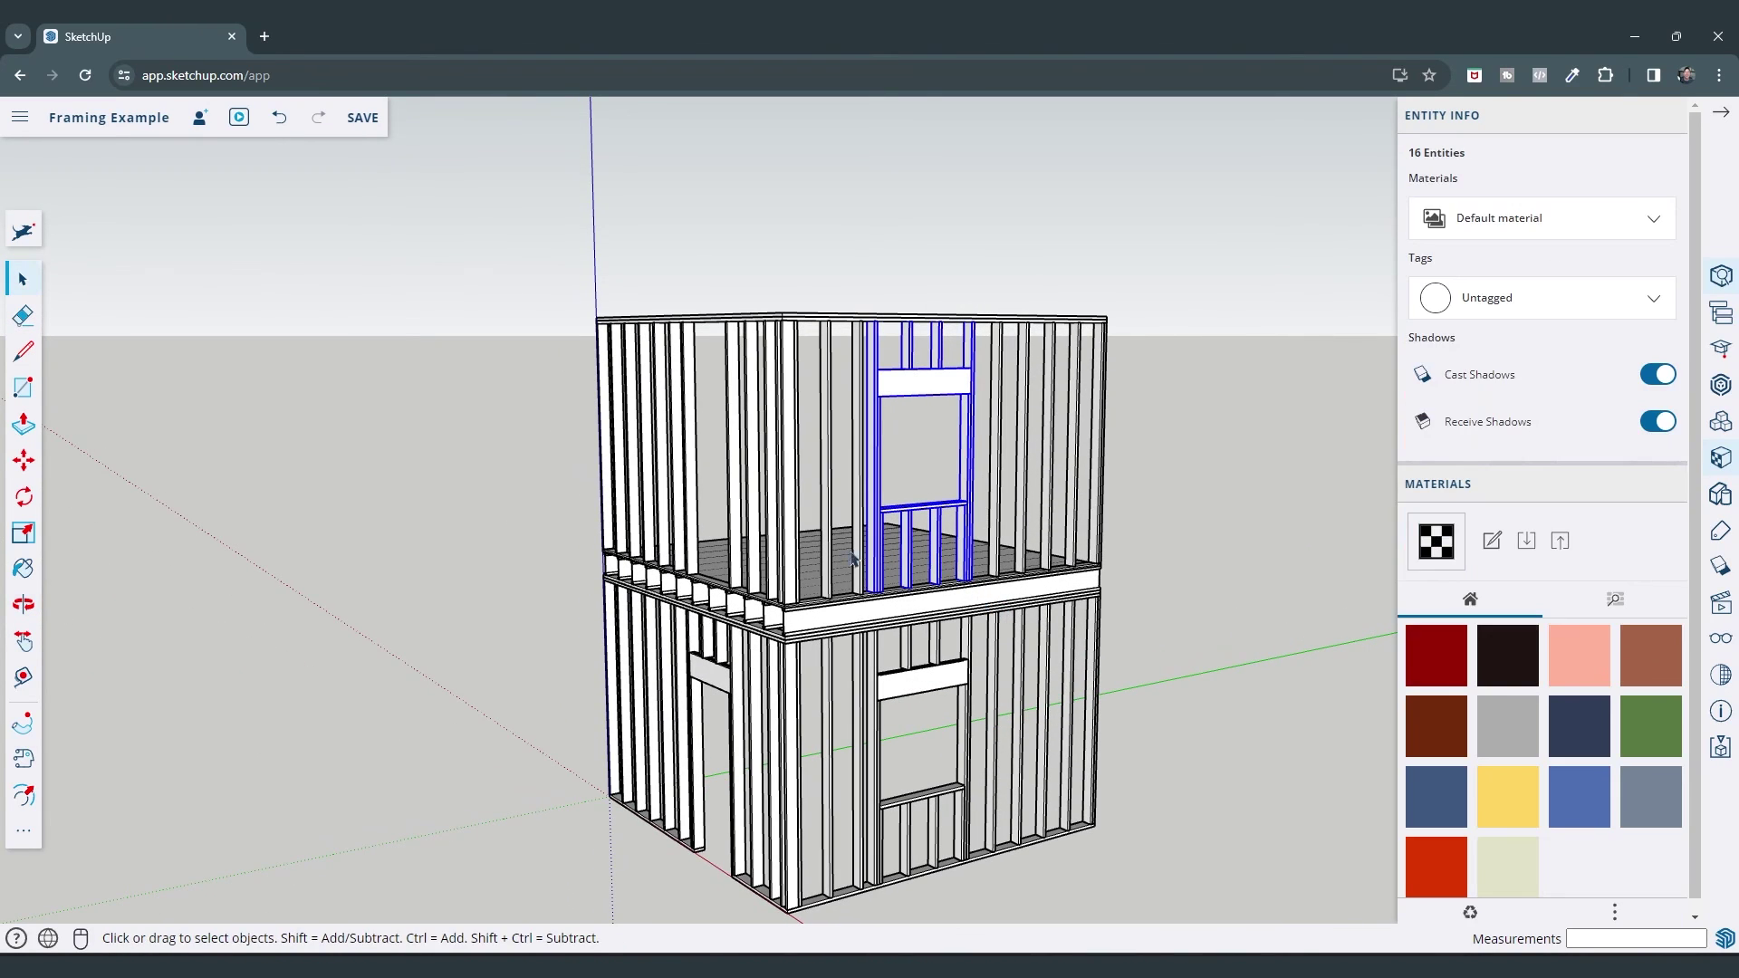
{"action": "middle_click_drag", "start_coordinate": [856, 557], "coordinate": [705, 574]}
{"action": "key", "text": "space"}
{"action": "scroll", "coordinate": [915, 599], "scroll_direction": "down", "scroll_amount": 5}
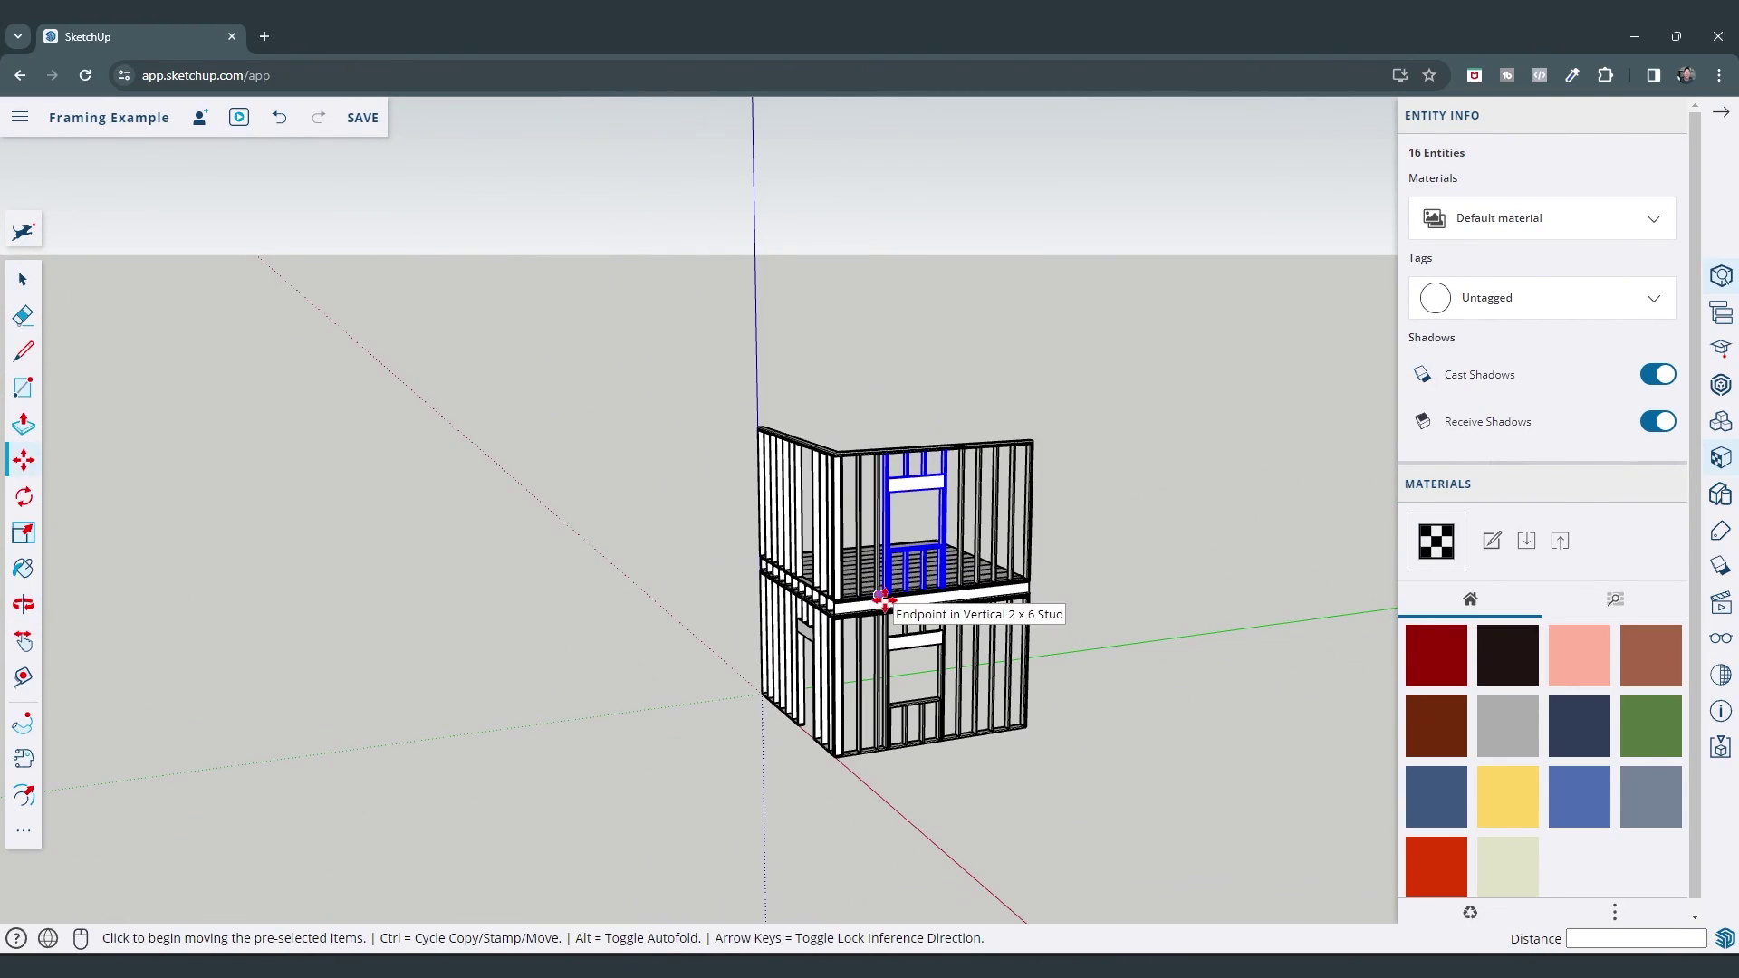
{"action": "left_click", "coordinate": [882, 598]}
{"action": "key", "text": "ctrl"}
{"action": "key", "text": "space"}
{"action": "scroll", "coordinate": [1120, 445], "scroll_direction": "up", "scroll_amount": 1}
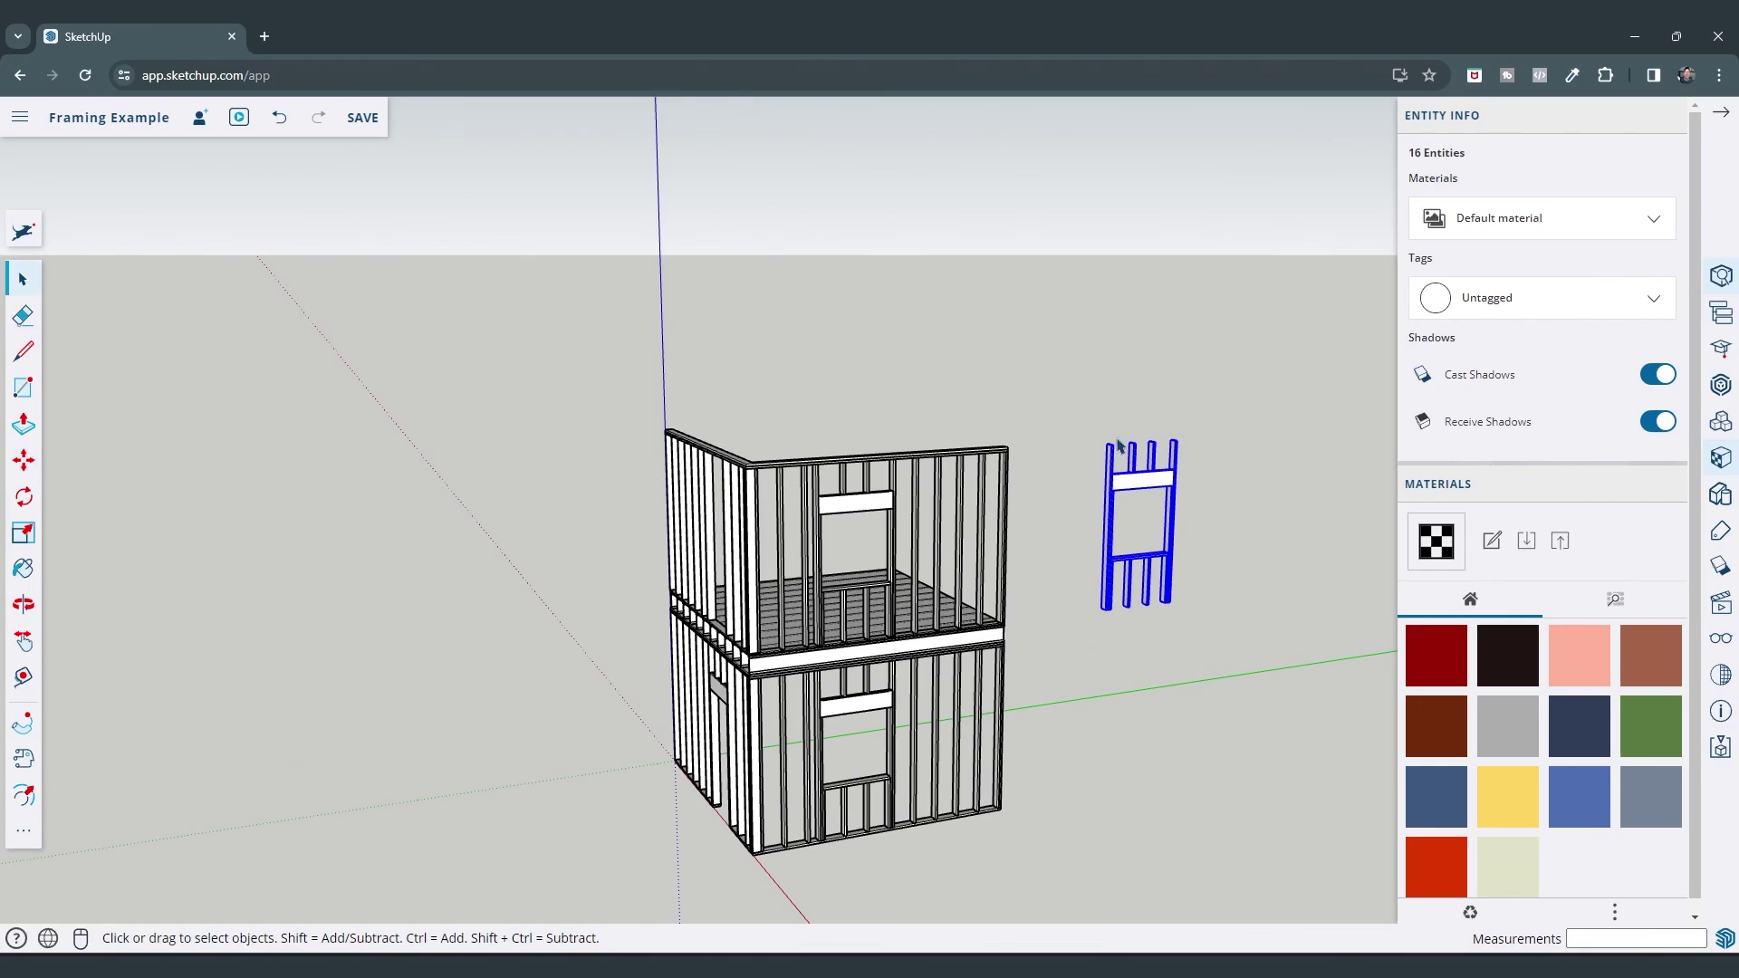
{"action": "right_click", "coordinate": [1134, 482]}
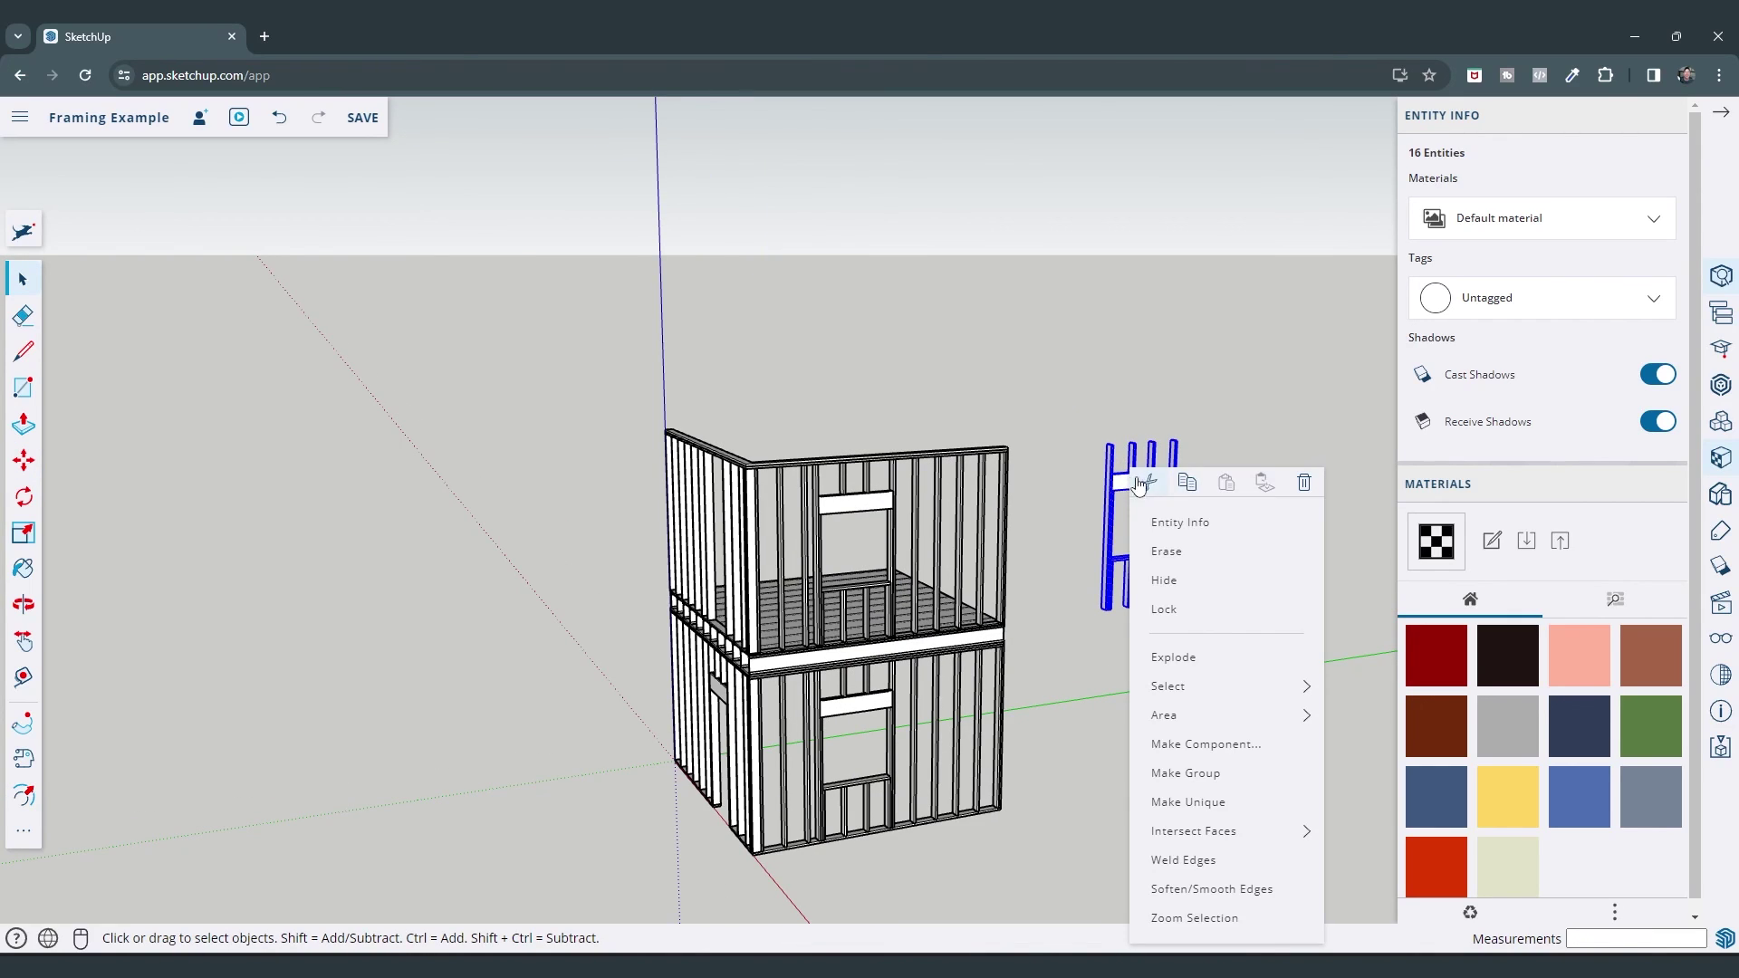
{"action": "left_click", "coordinate": [1214, 775]}
Move the window framing group by its bottom corner to the base of the far stud at the upper-floor door opening
{"action": "scroll", "coordinate": [1105, 625], "scroll_direction": "up", "scroll_amount": 2}
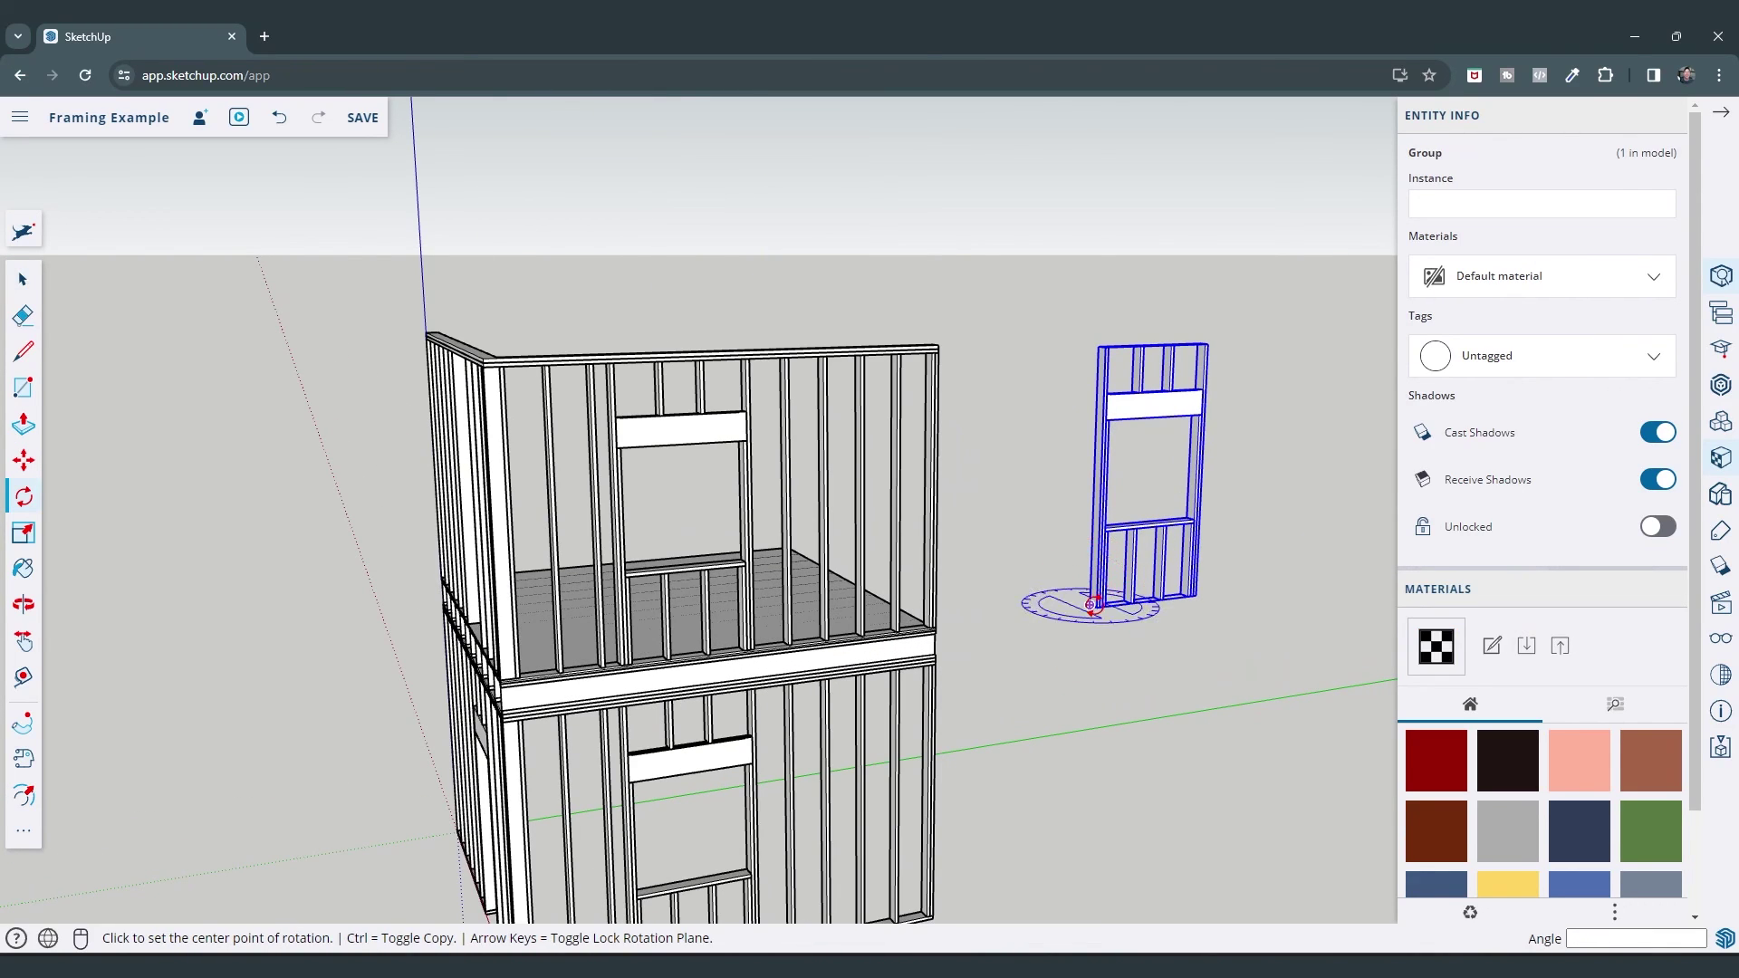
{"action": "left_click", "coordinate": [1093, 609]}
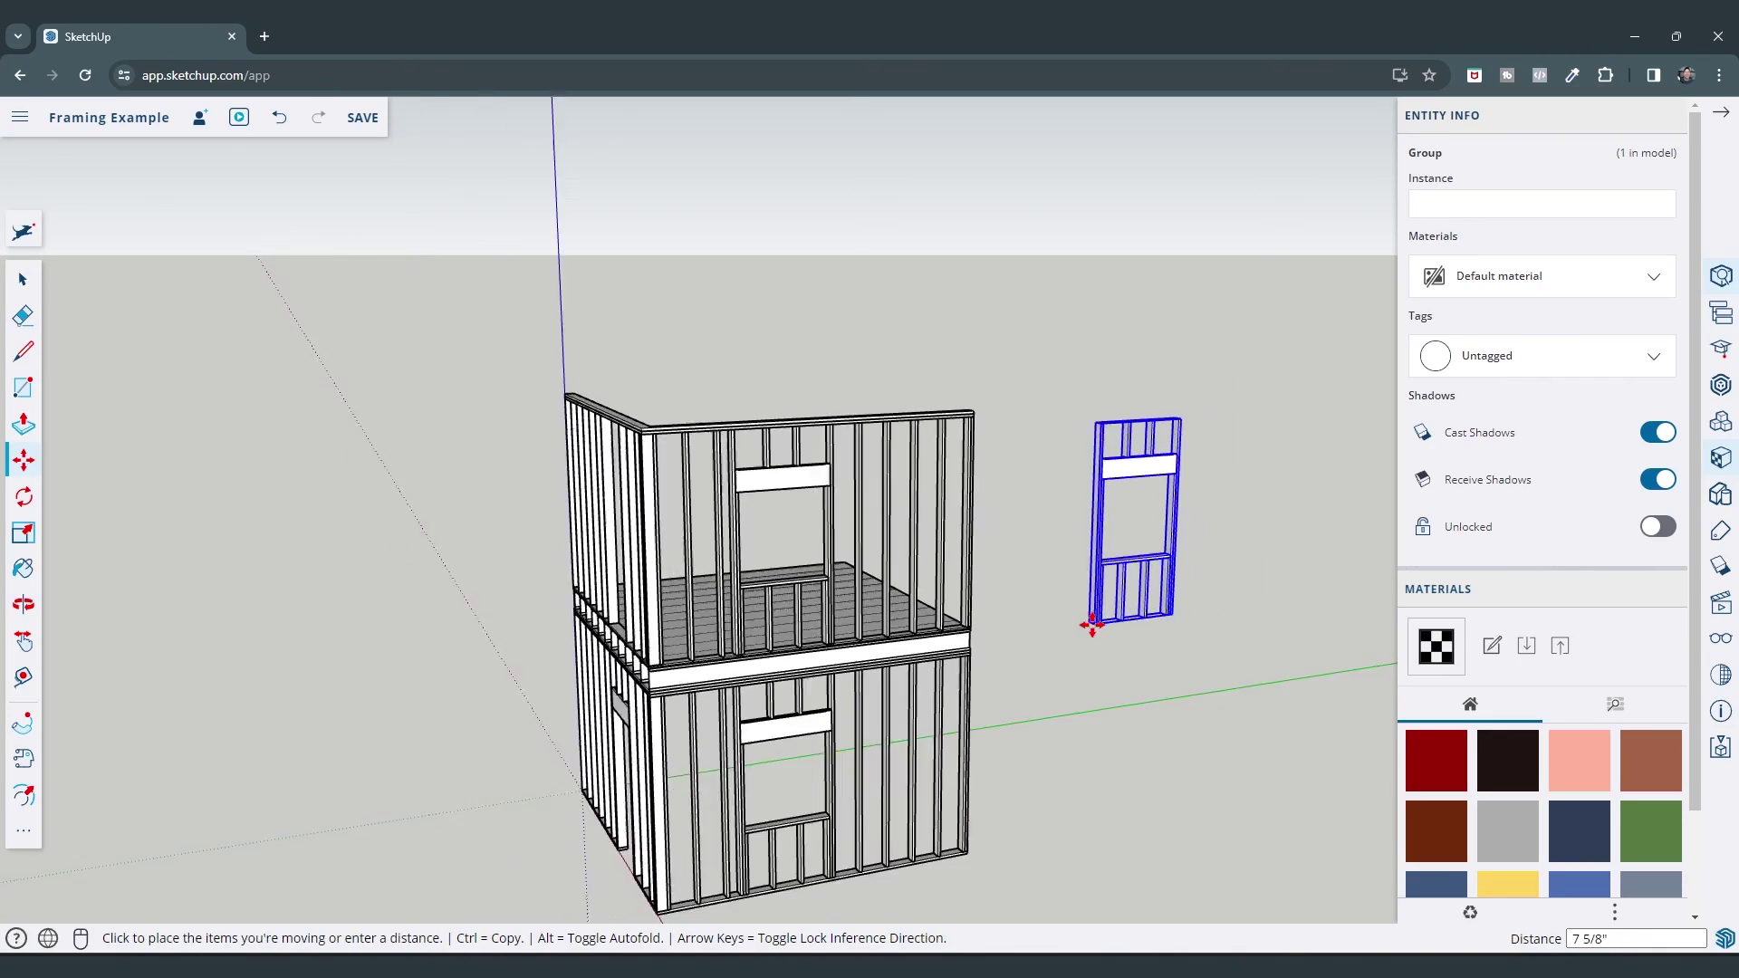
{"action": "scroll", "coordinate": [1090, 621], "scroll_direction": "down", "scroll_amount": 3}
{"action": "middle_click_drag", "start_coordinate": [846, 621], "coordinate": [920, 660]}
{"action": "scroll", "coordinate": [920, 660], "scroll_direction": "up", "scroll_amount": 5}
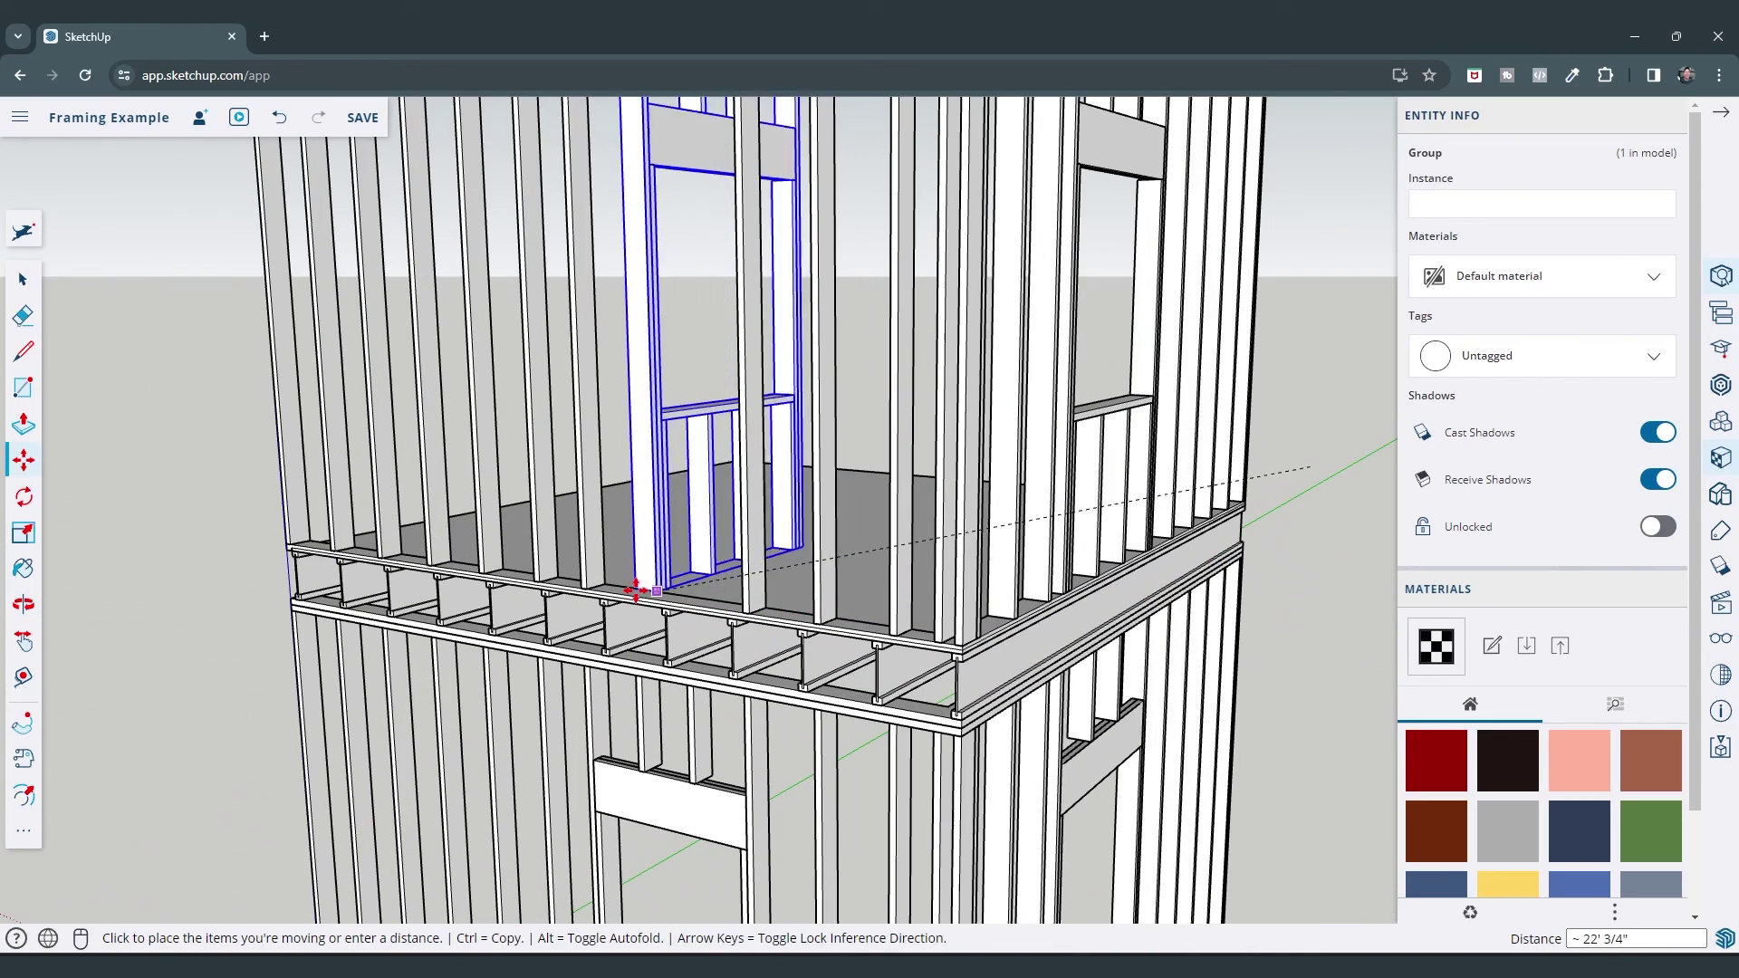
{"action": "left_click", "coordinate": [588, 587]}
{"action": "scroll", "coordinate": [594, 590], "scroll_direction": "up", "scroll_amount": 4}
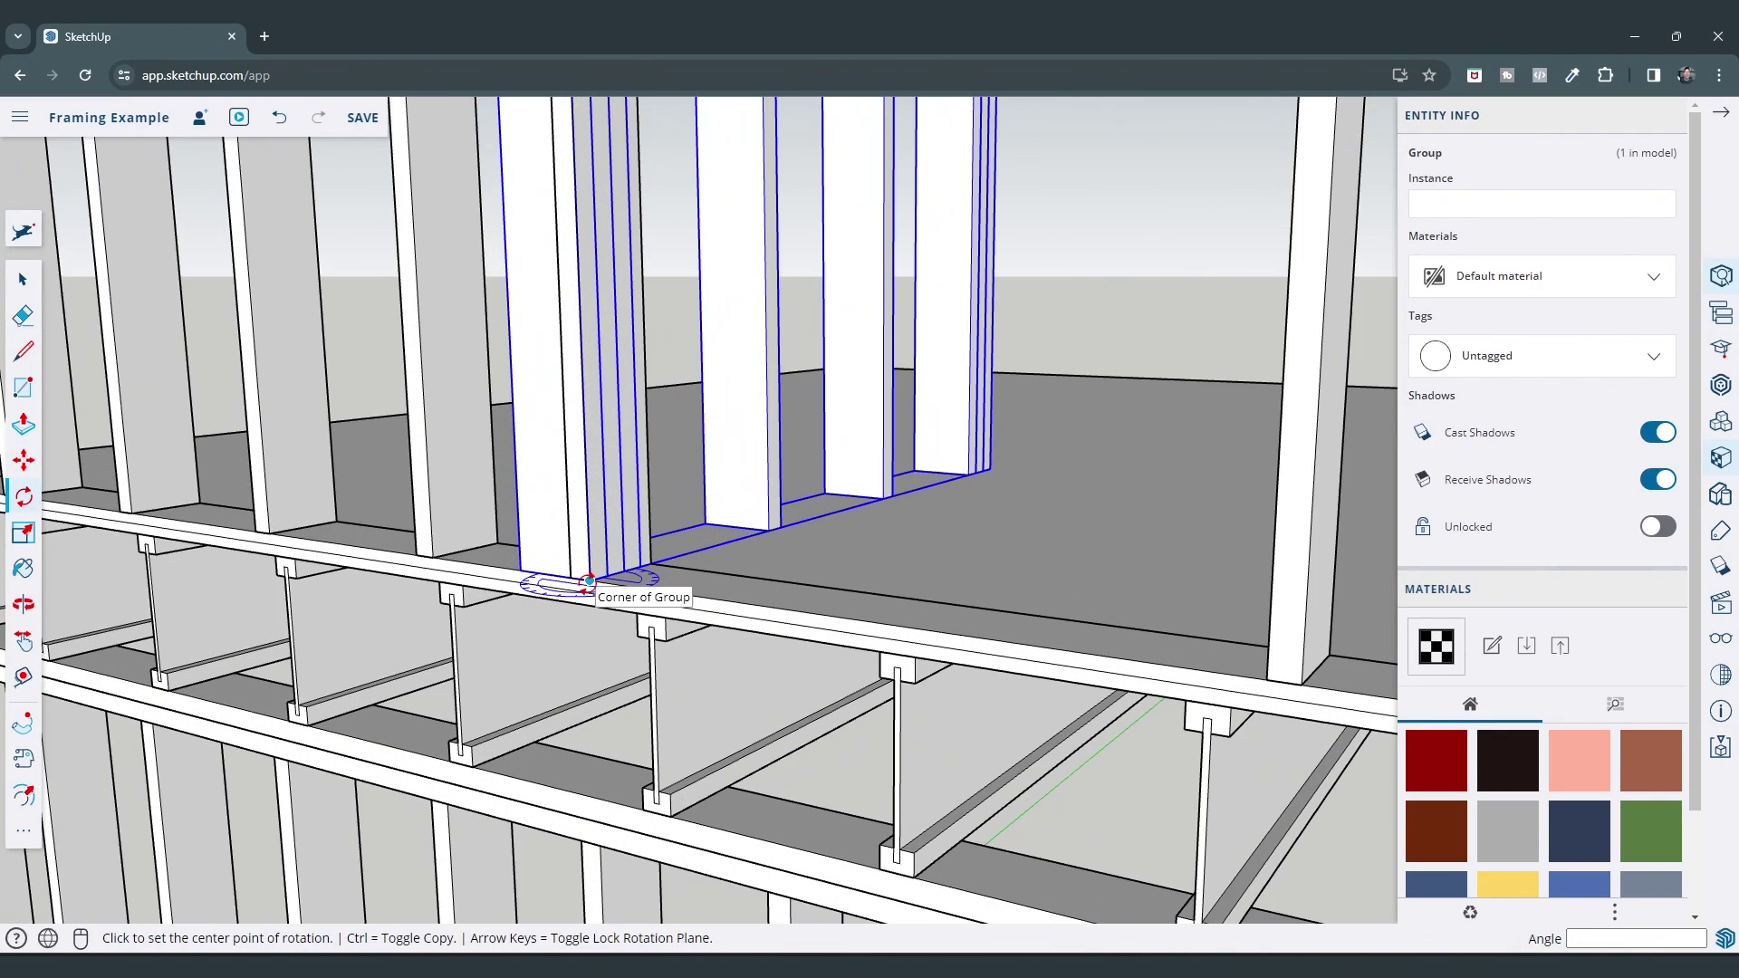
Rotate the window framing group about its bottom corner into line with the upper wall, and erase the old stud crossing its opening
{"action": "left_click", "coordinate": [520, 571]}
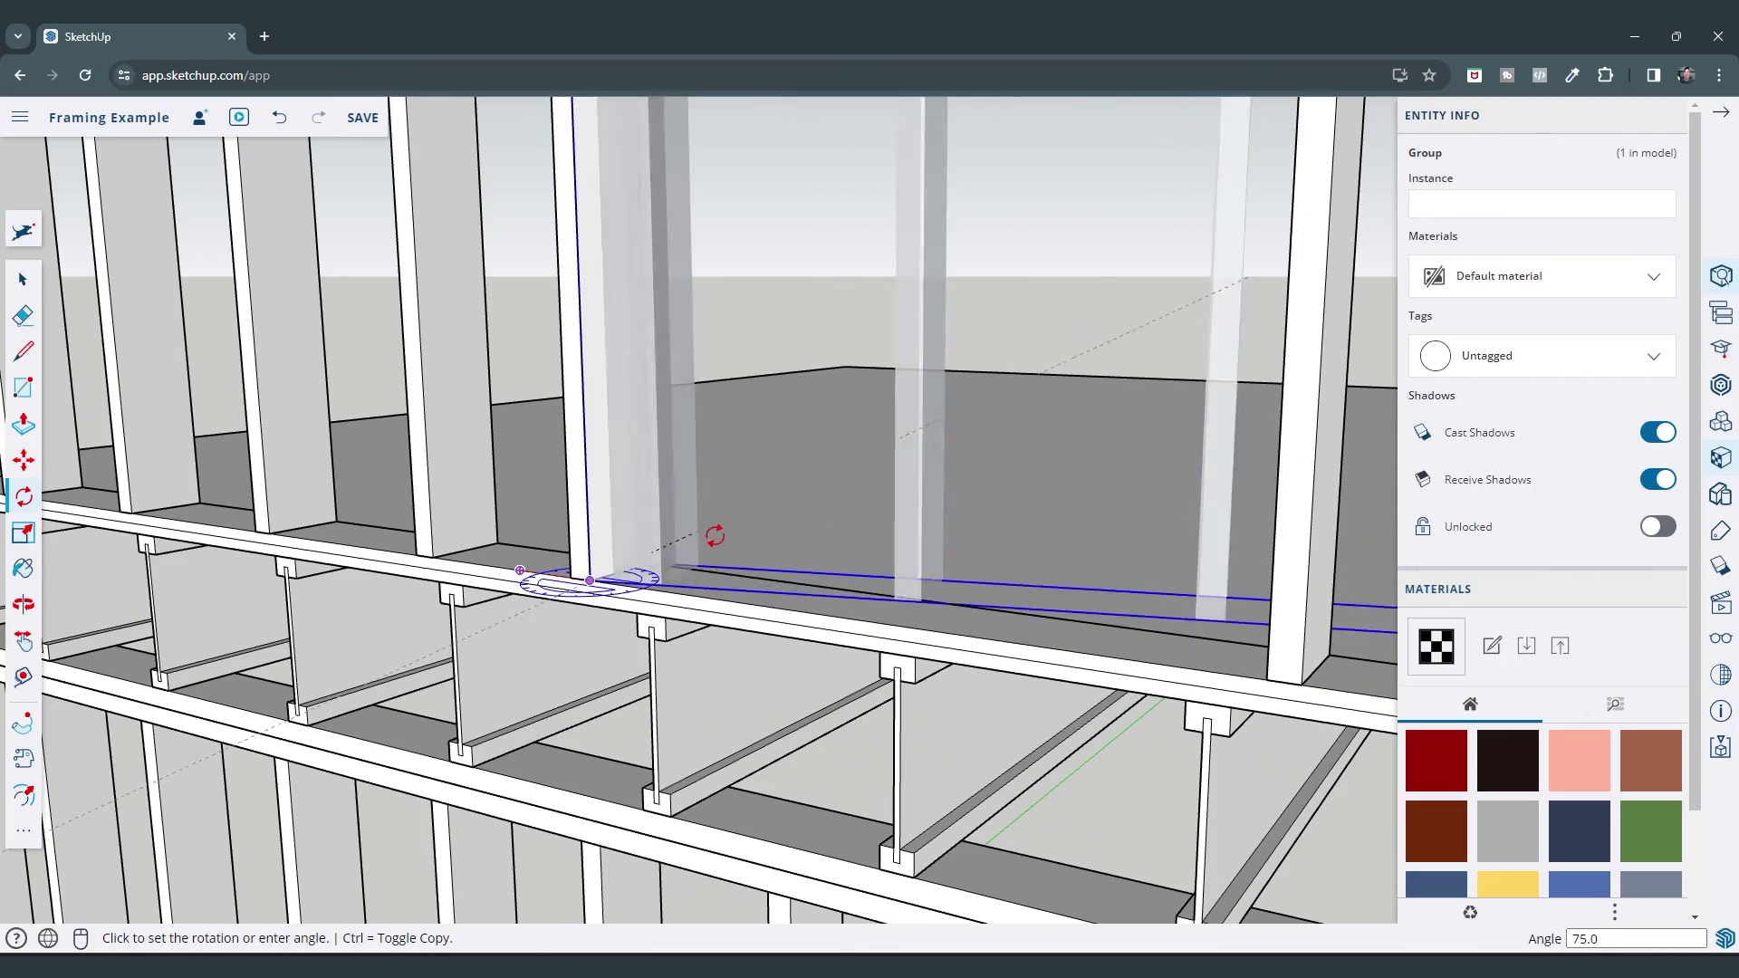
{"action": "left_click", "coordinate": [781, 526]}
{"action": "scroll", "coordinate": [718, 625], "scroll_direction": "down", "scroll_amount": 6}
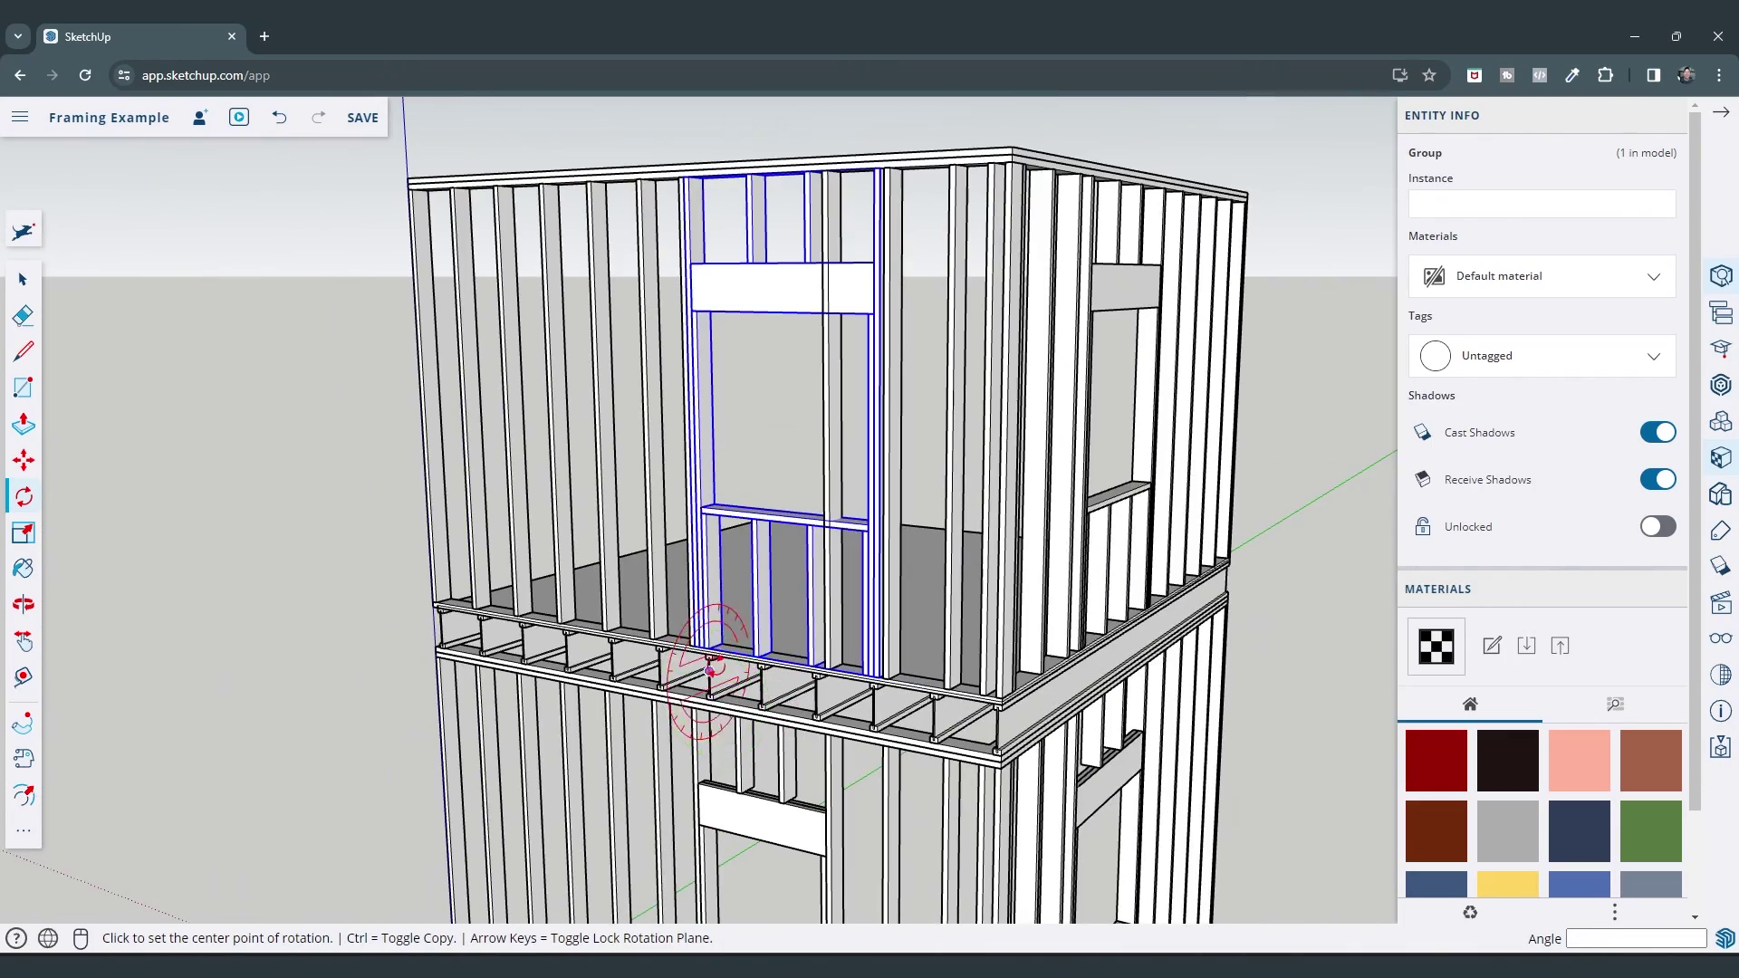
{"action": "middle_click_drag", "start_coordinate": [703, 667], "coordinate": [944, 651]}
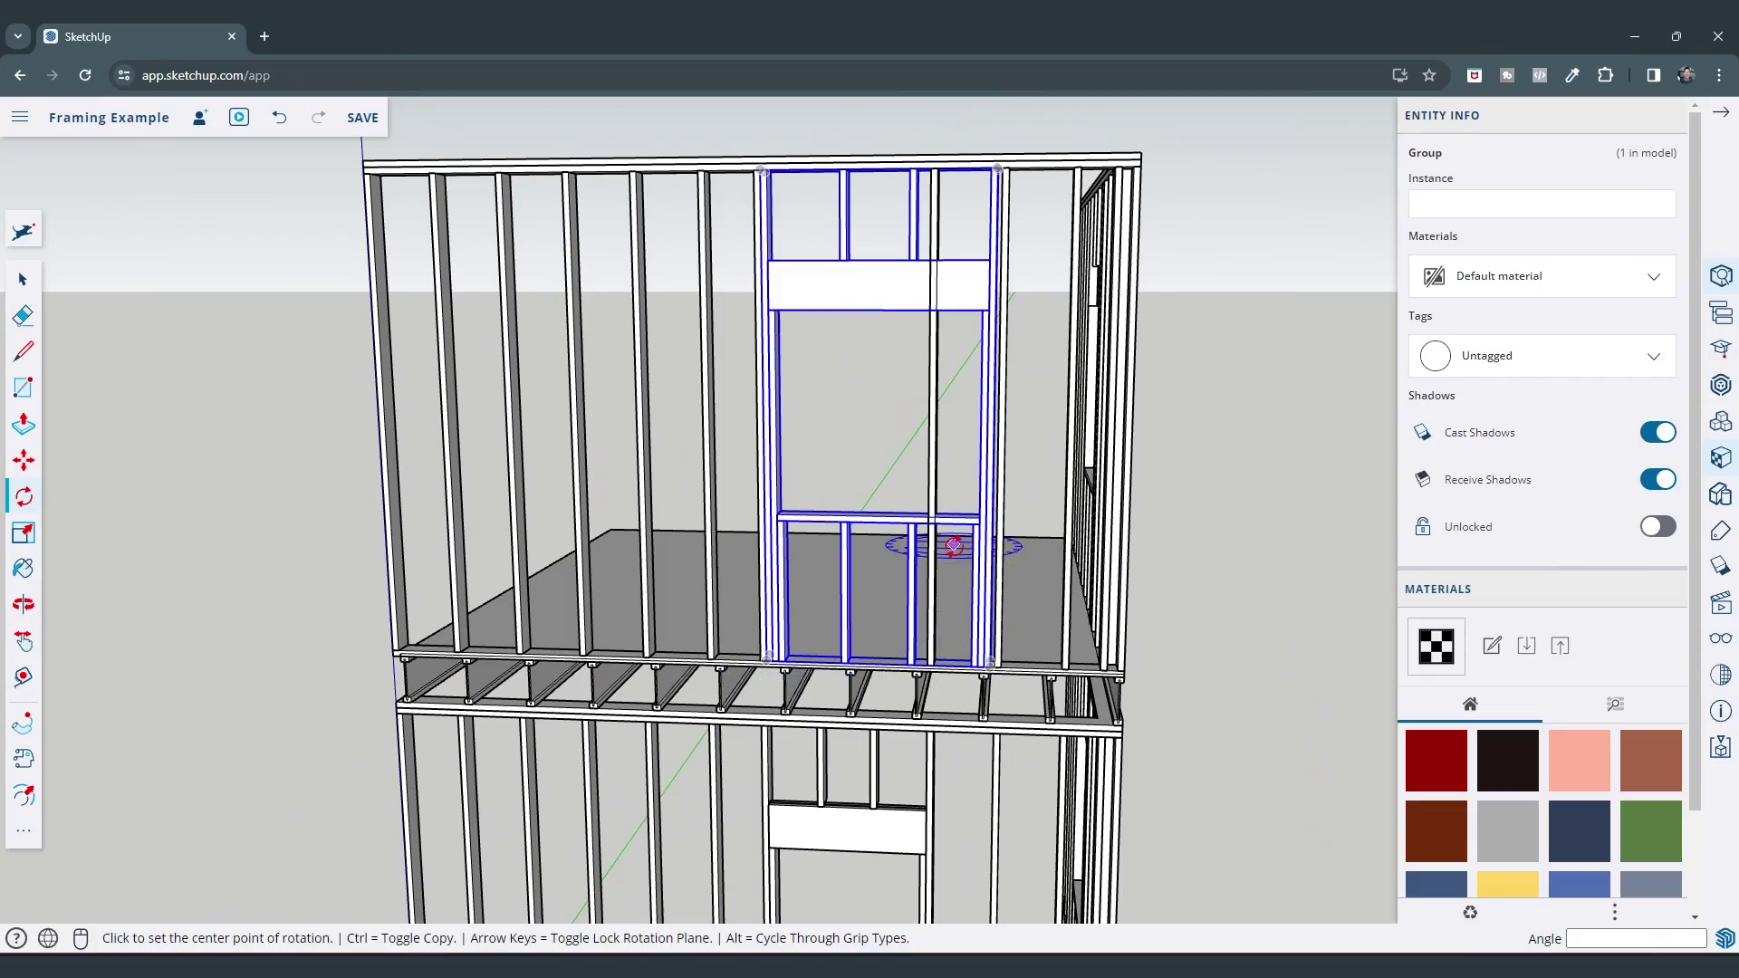
{"action": "middle_click_drag", "start_coordinate": [966, 533], "coordinate": [951, 444]}
{"action": "left_click", "coordinate": [928, 401]}
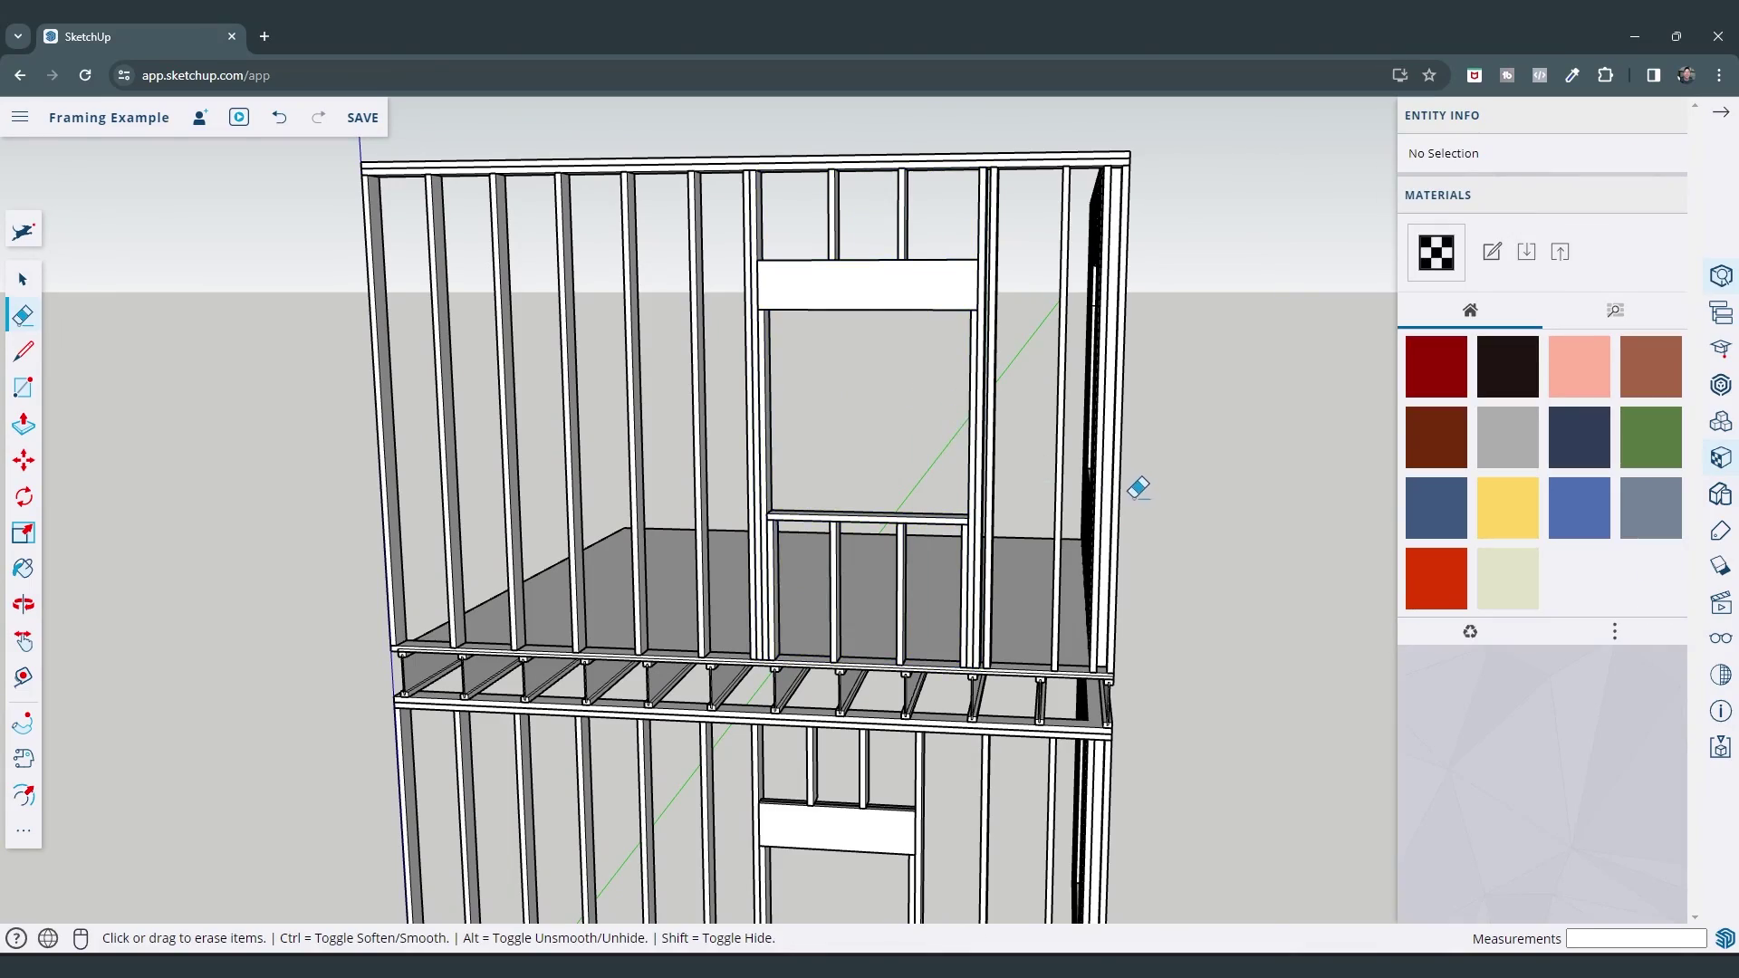
Examine the whole two-storey framing from outside, including the window and door openings on both visible walls
{"action": "mouse_move", "coordinate": [1139, 488]}
{"action": "middle_mouse_down"}
{"action": "mouse_move", "coordinate": [1114, 492]}
{"action": "mouse_move", "coordinate": [1153, 497]}
{"action": "mouse_move", "coordinate": [885, 473]}
{"action": "mouse_move", "coordinate": [932, 710]}
{"action": "mouse_move", "coordinate": [1056, 709]}
{"action": "middle_mouse_up"}
{"action": "scroll", "coordinate": [824, 450], "scroll_direction": "down", "scroll_amount": 6}
{"action": "scroll", "coordinate": [1056, 709], "scroll_direction": "up", "scroll_amount": 4}
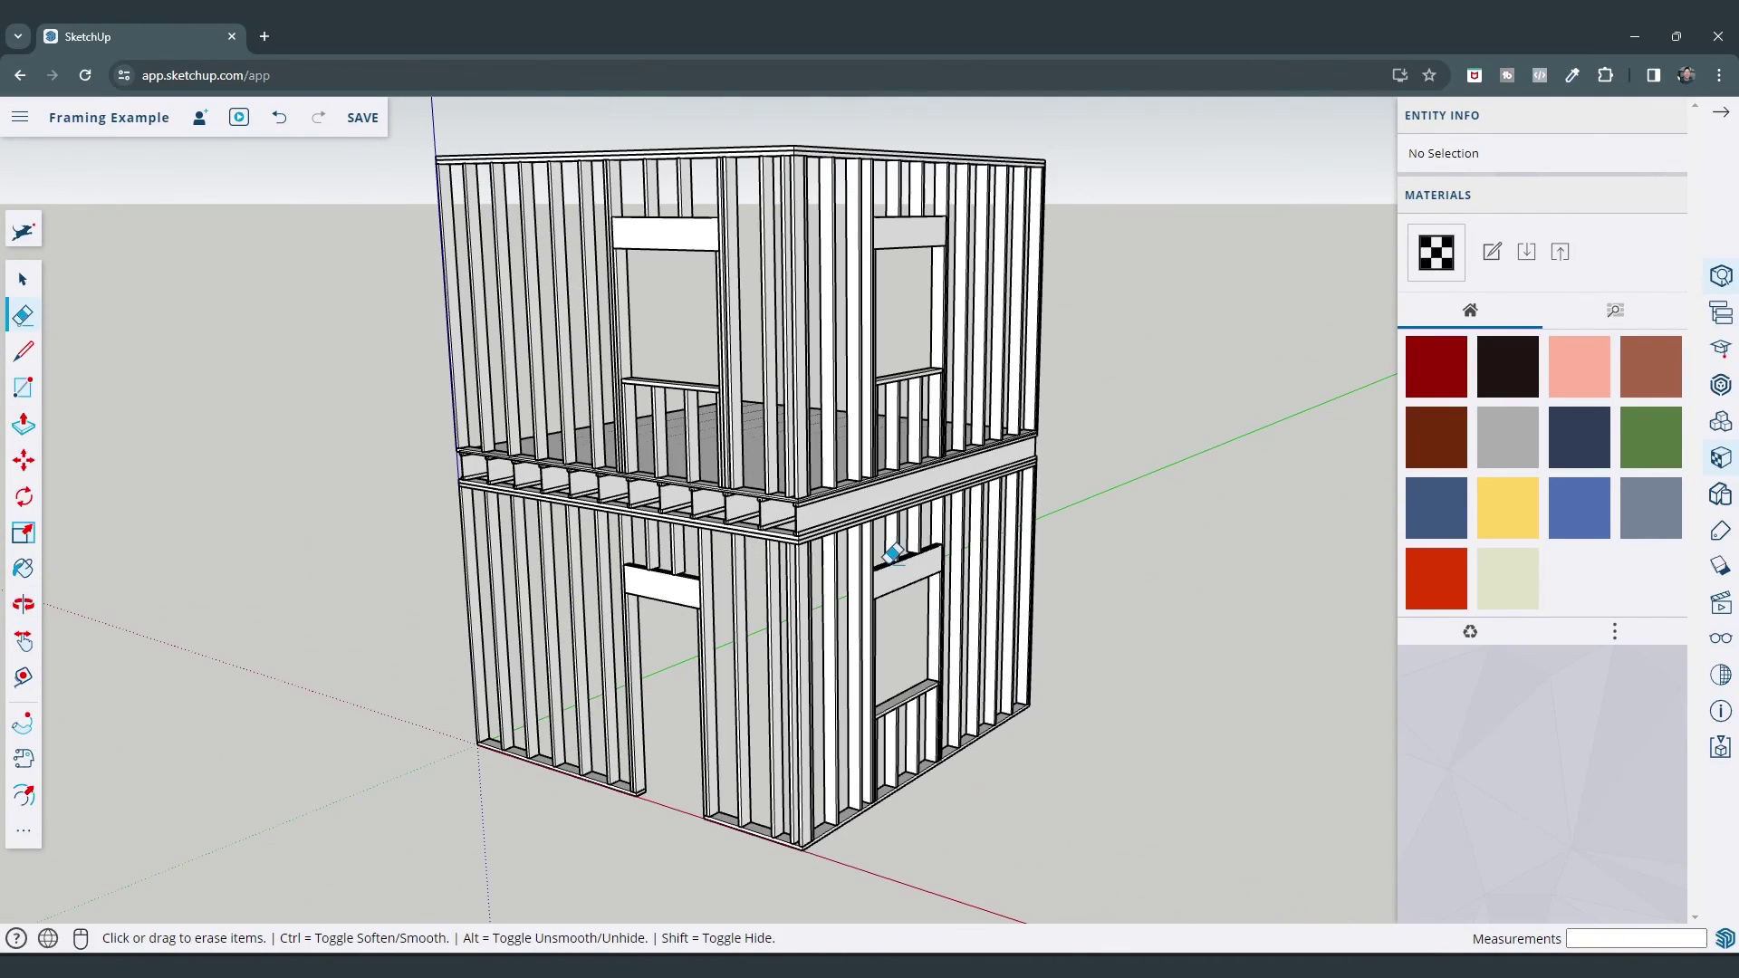
{"action": "scroll", "coordinate": [892, 554], "scroll_direction": "down", "scroll_amount": 2}
{"action": "mouse_move", "coordinate": [888, 380]}
{"action": "middle_mouse_down"}
{"action": "mouse_move", "coordinate": [885, 523]}
{"action": "mouse_move", "coordinate": [885, 504]}
{"action": "mouse_move", "coordinate": [824, 652]}
{"action": "middle_mouse_up"}
{"action": "key", "text": "space"}
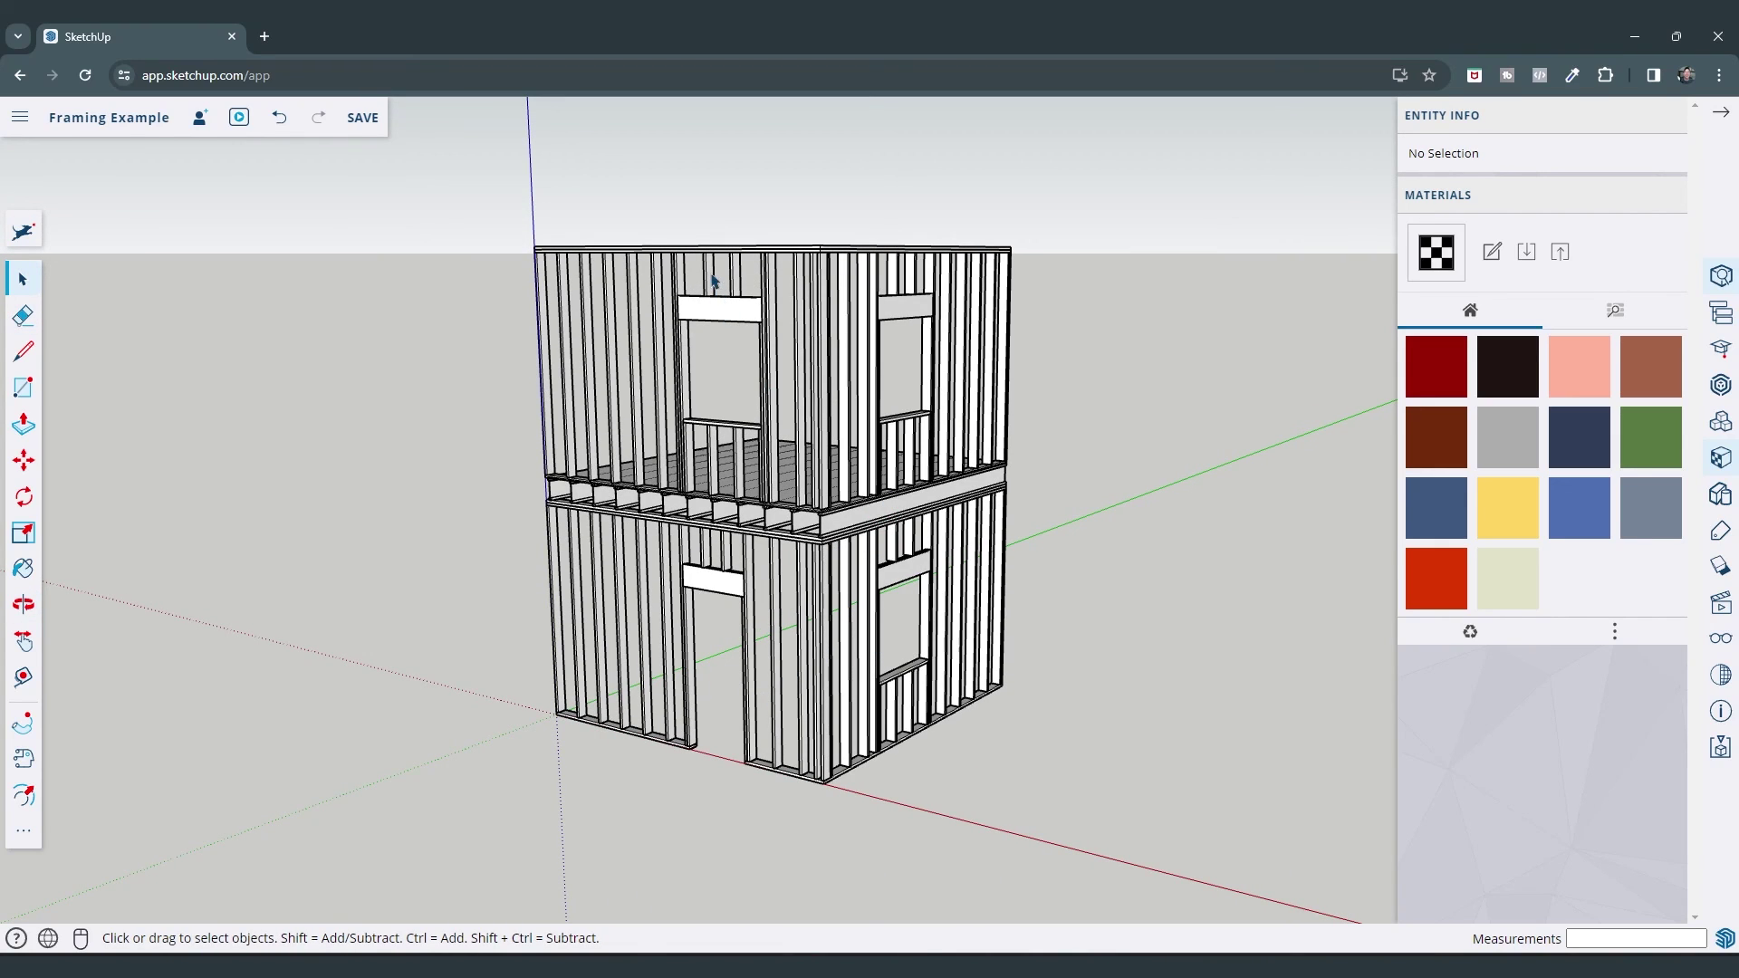
{"action": "scroll", "coordinate": [713, 282], "scroll_direction": "up", "scroll_amount": 5}
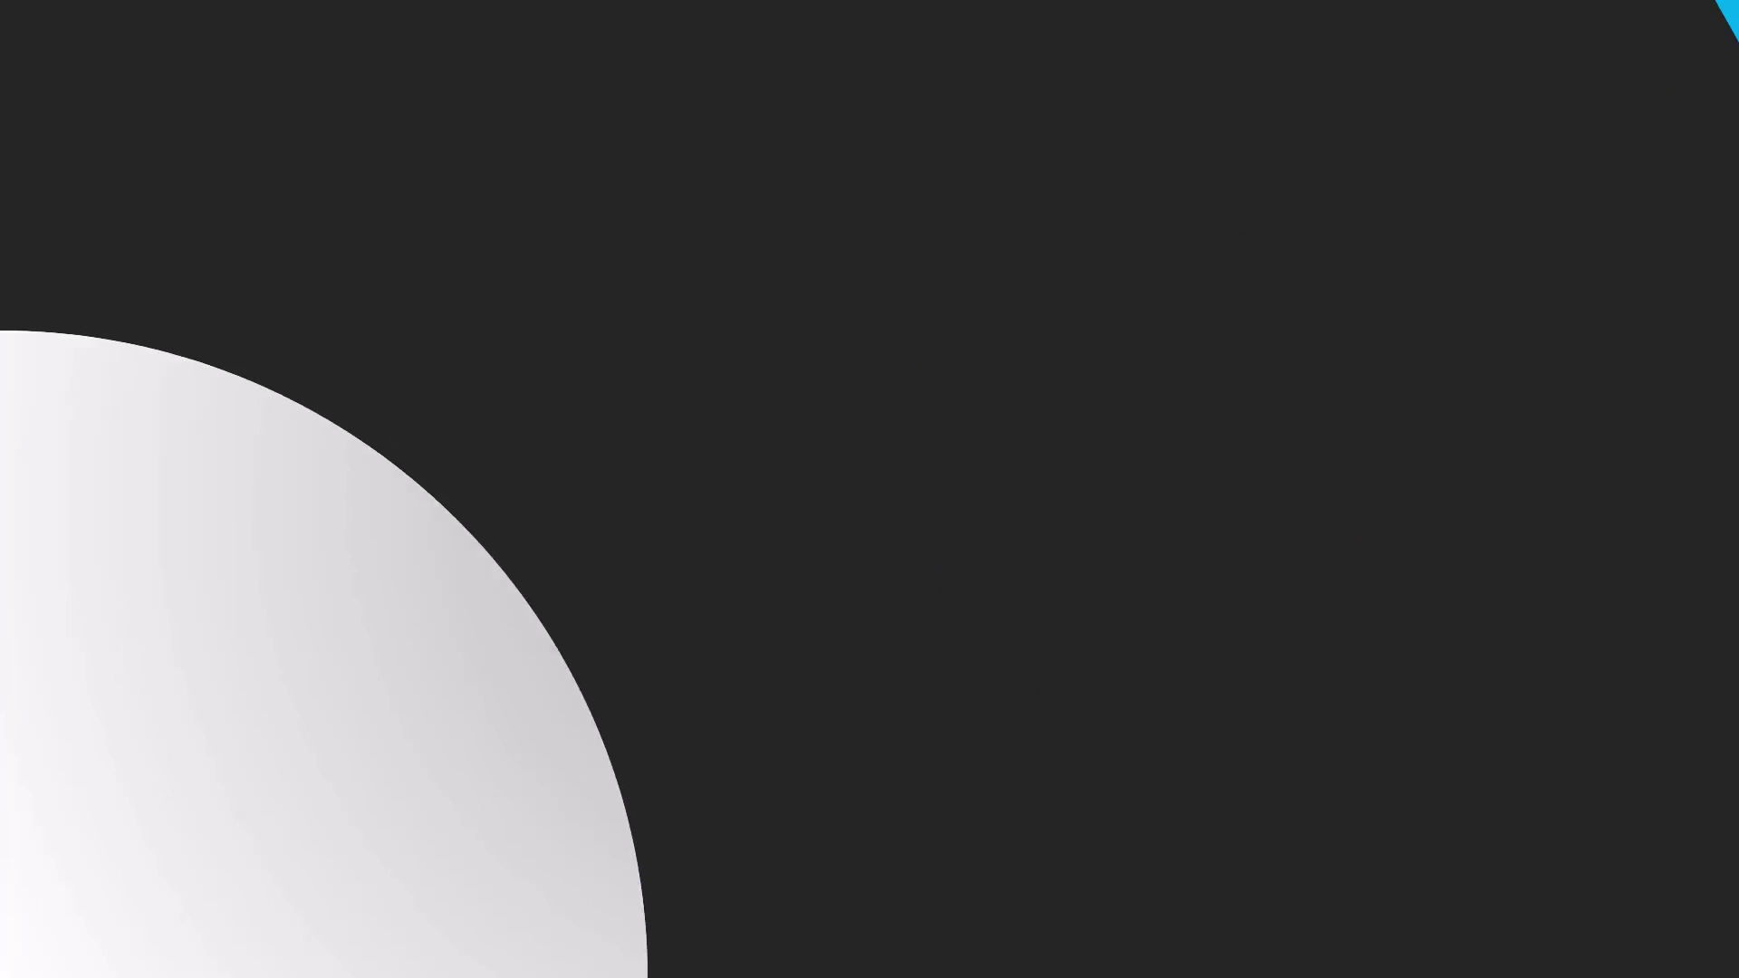